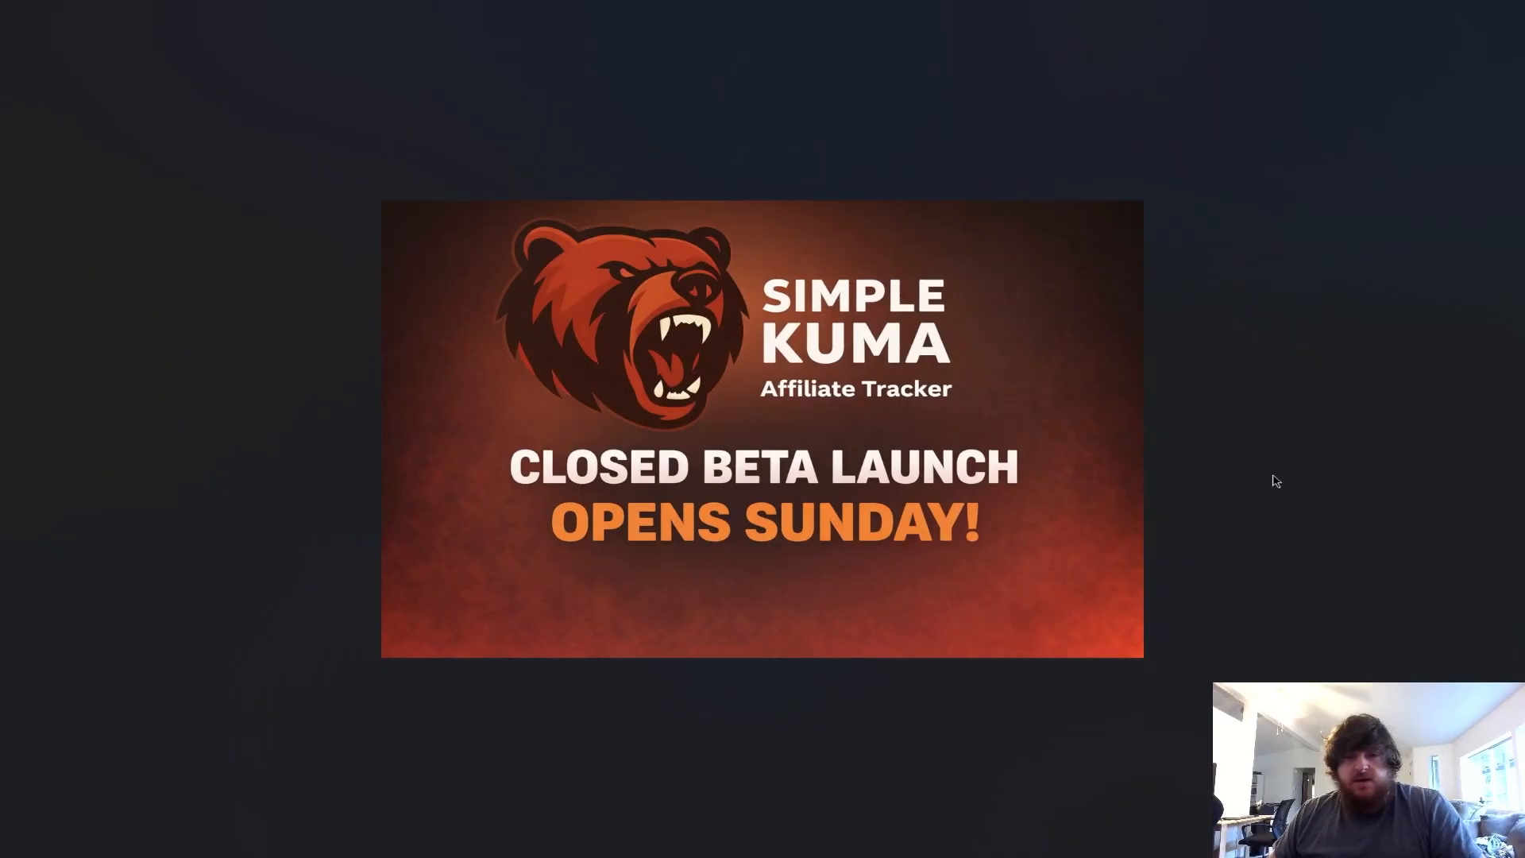
# Close the Simple KUMA promo image, tidy the simplekuma-v1 desktop icon, and bring back the cPanel Tools browser.
pyautogui.press('Escape')
pyautogui.click(1504, 18)
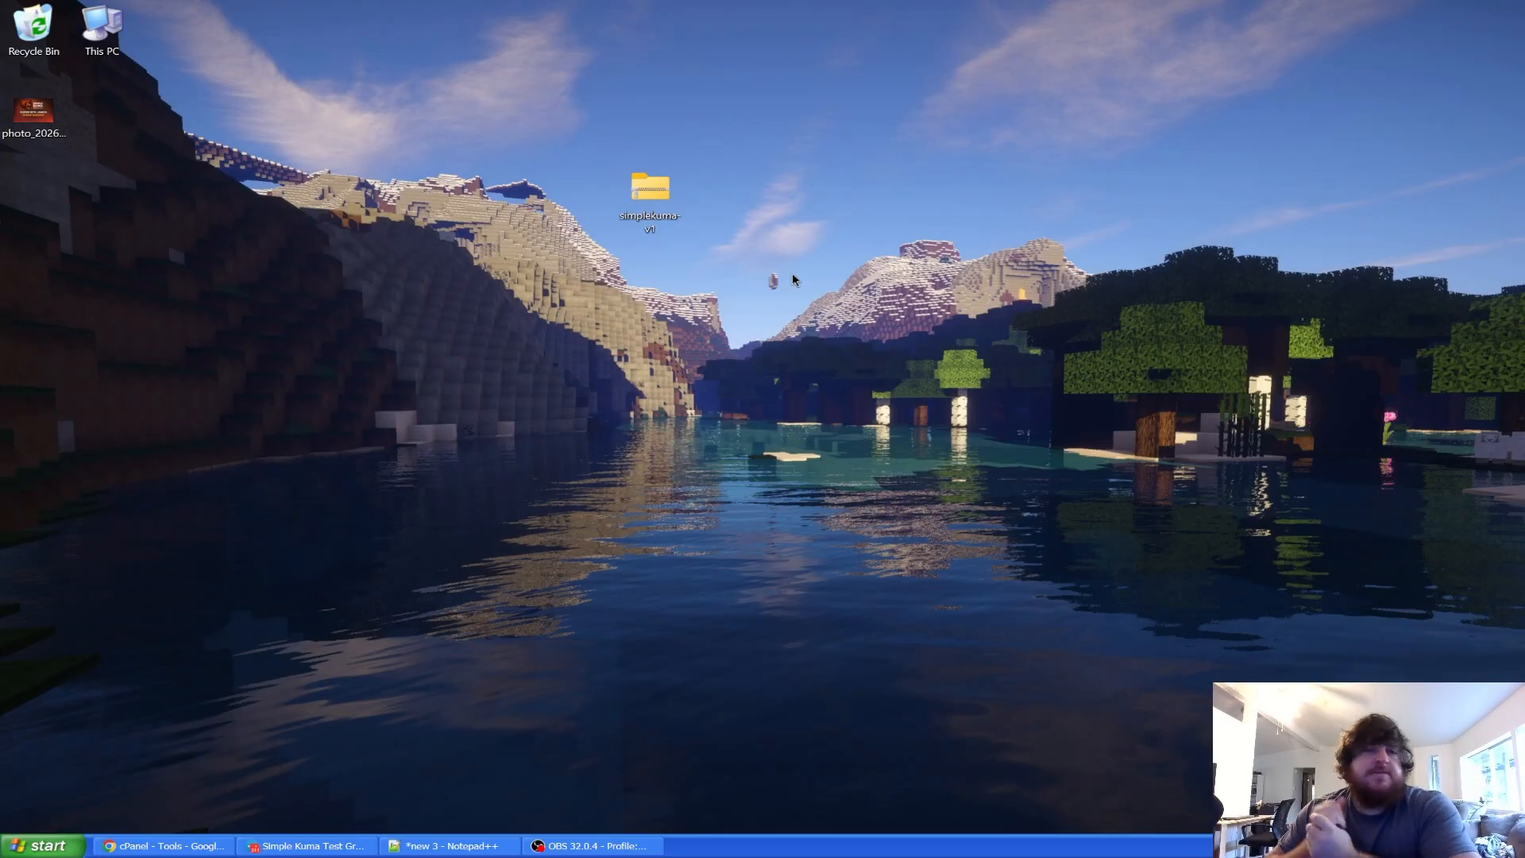
pyautogui.moveTo(639, 195); pyautogui.dragTo(665, 130)
pyautogui.click(649, 189)
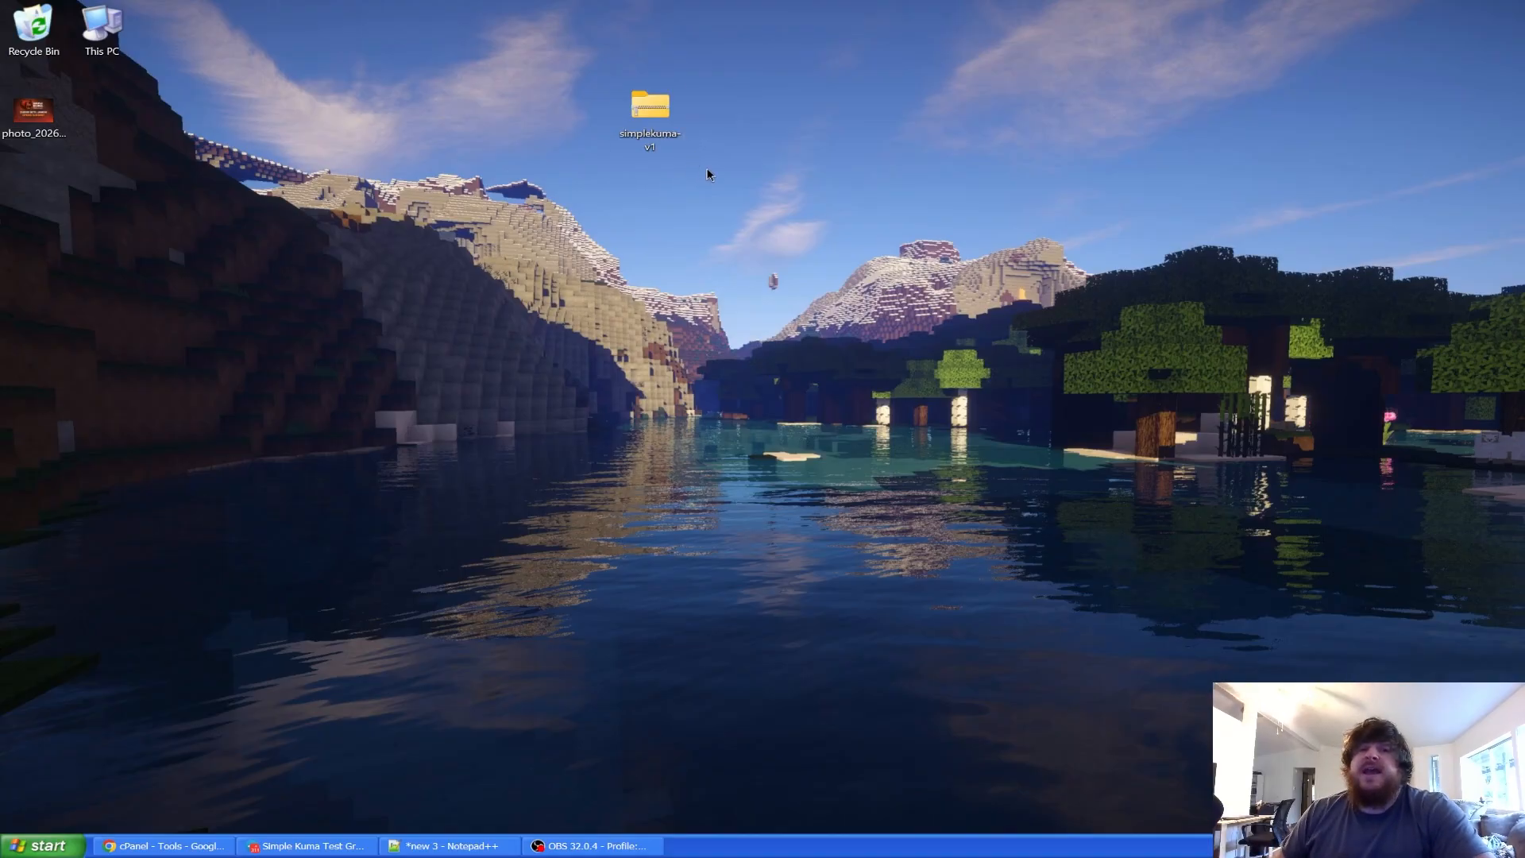
pyautogui.moveTo(655, 151)
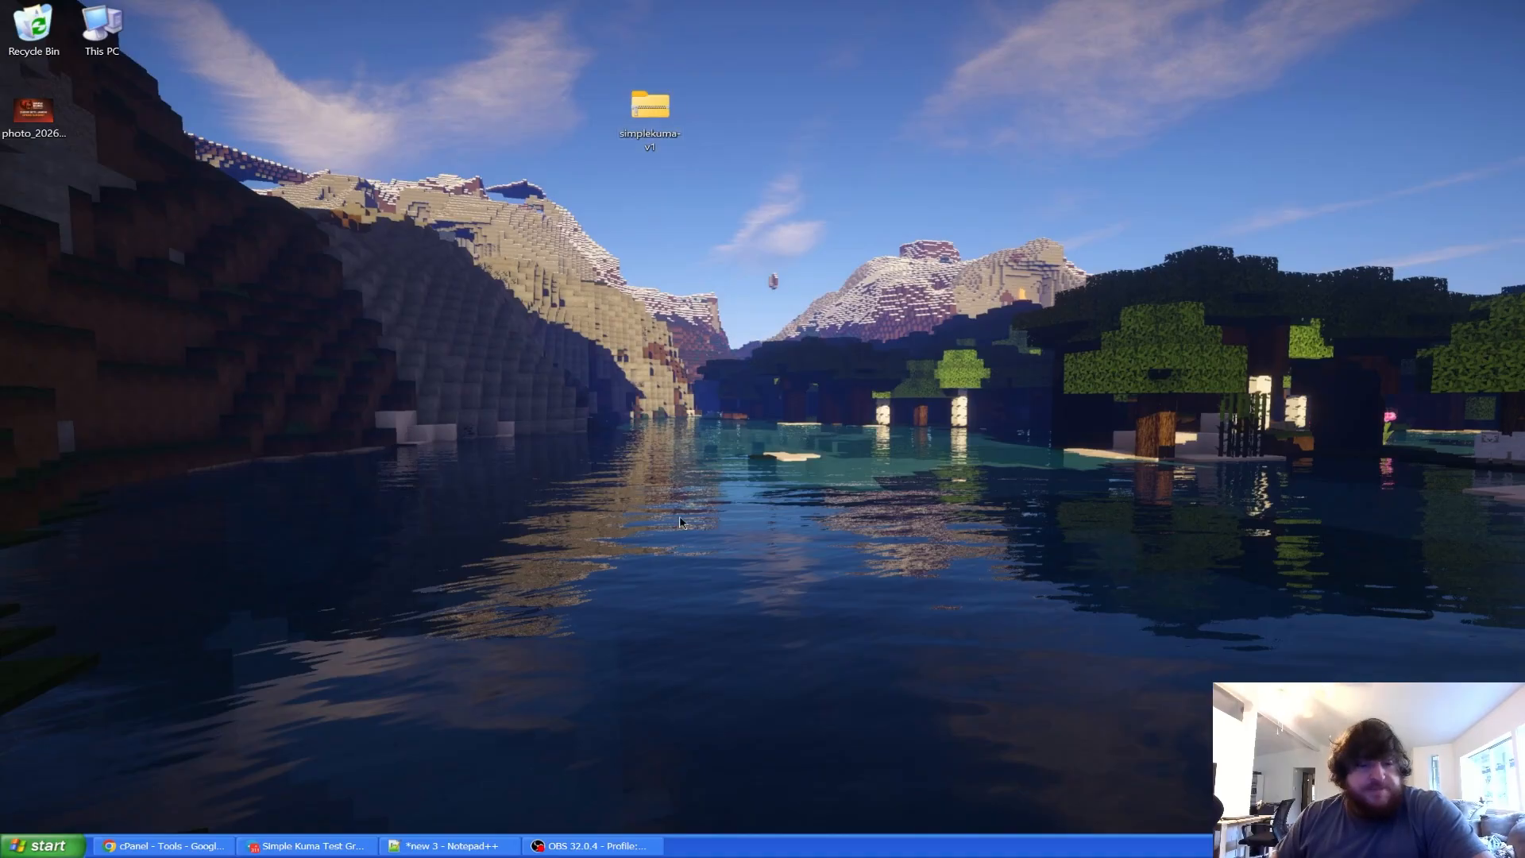
pyautogui.click(190, 845)
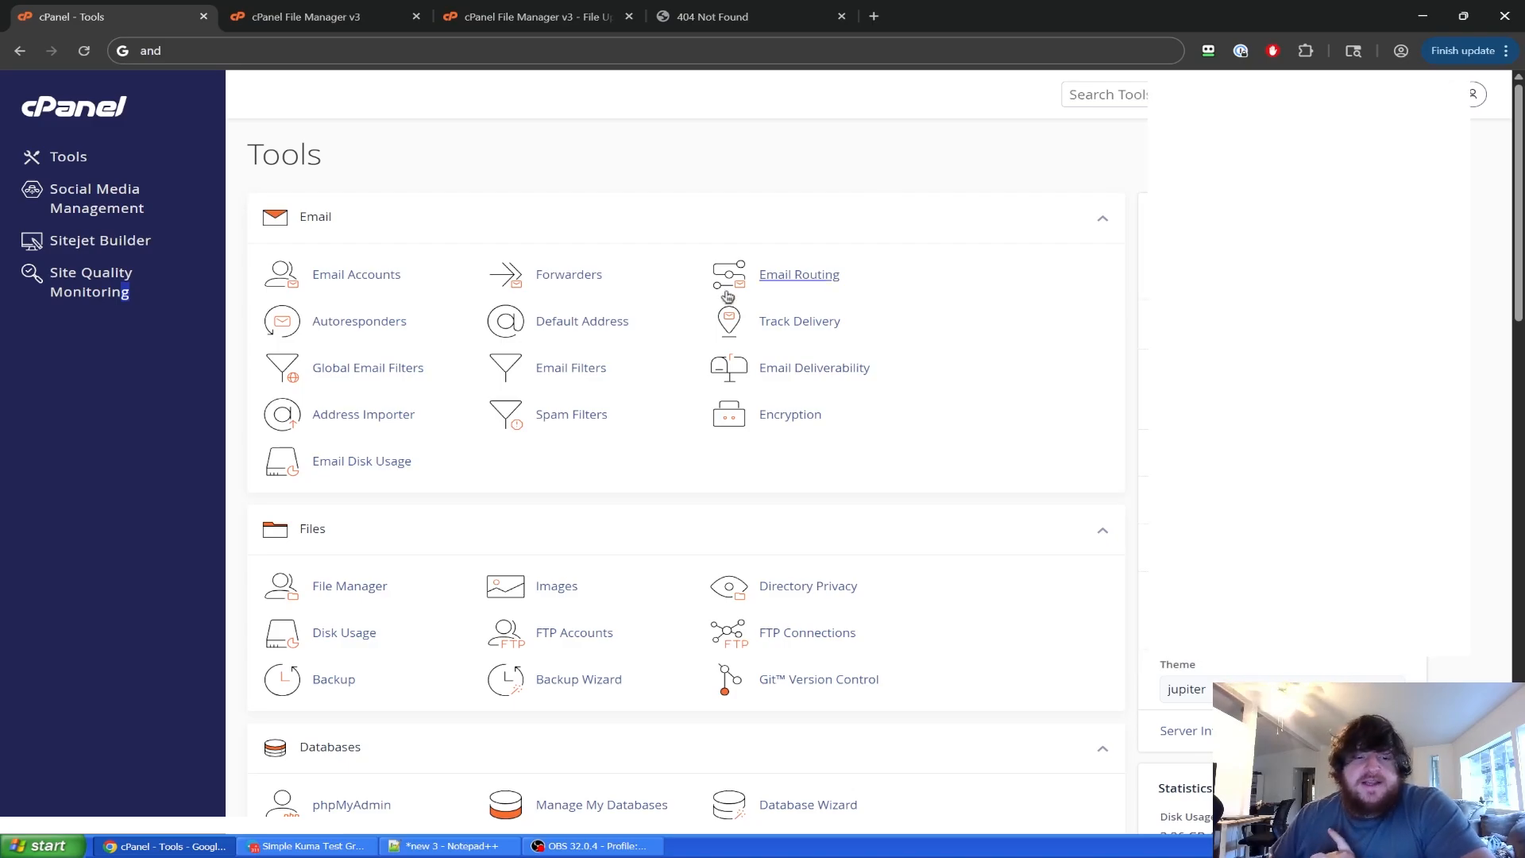
# Restore the browser and reopen public_html in cPanel File Manager.
pyautogui.press('super+d')
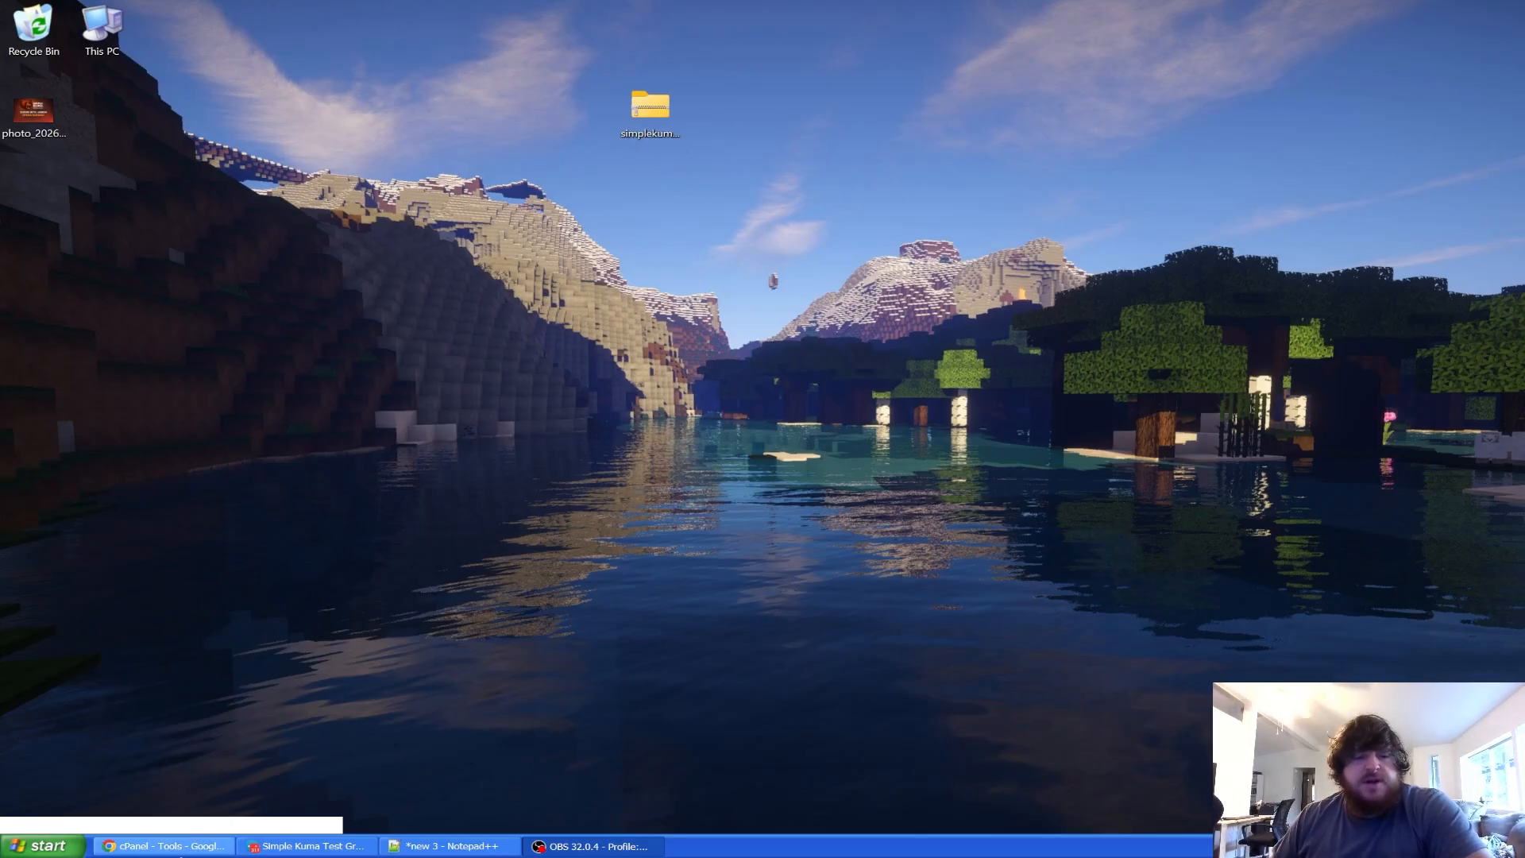
pyautogui.click(164, 846)
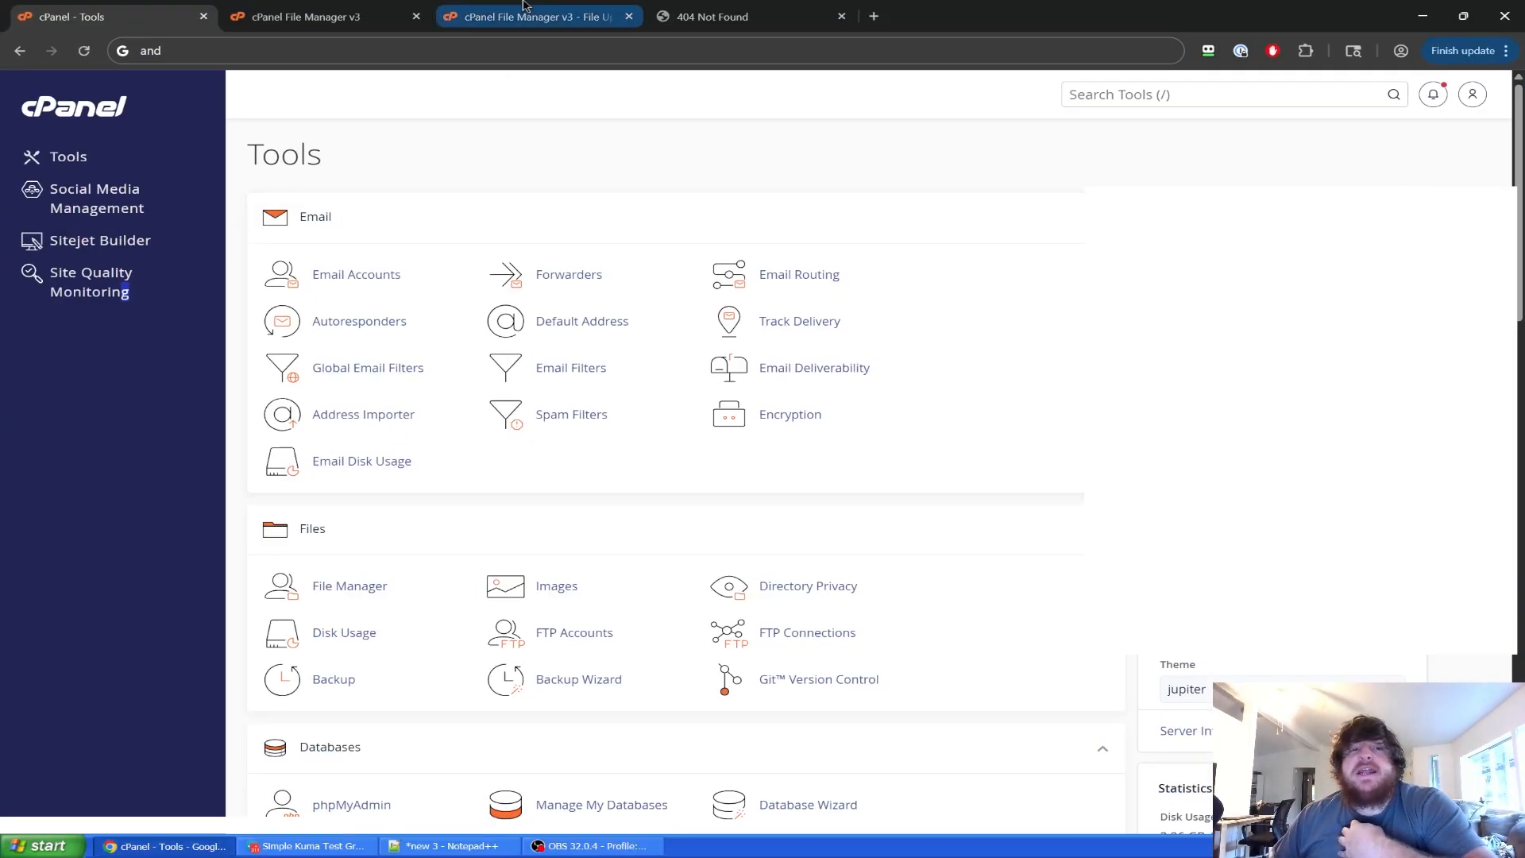
pyautogui.click(318, 18)
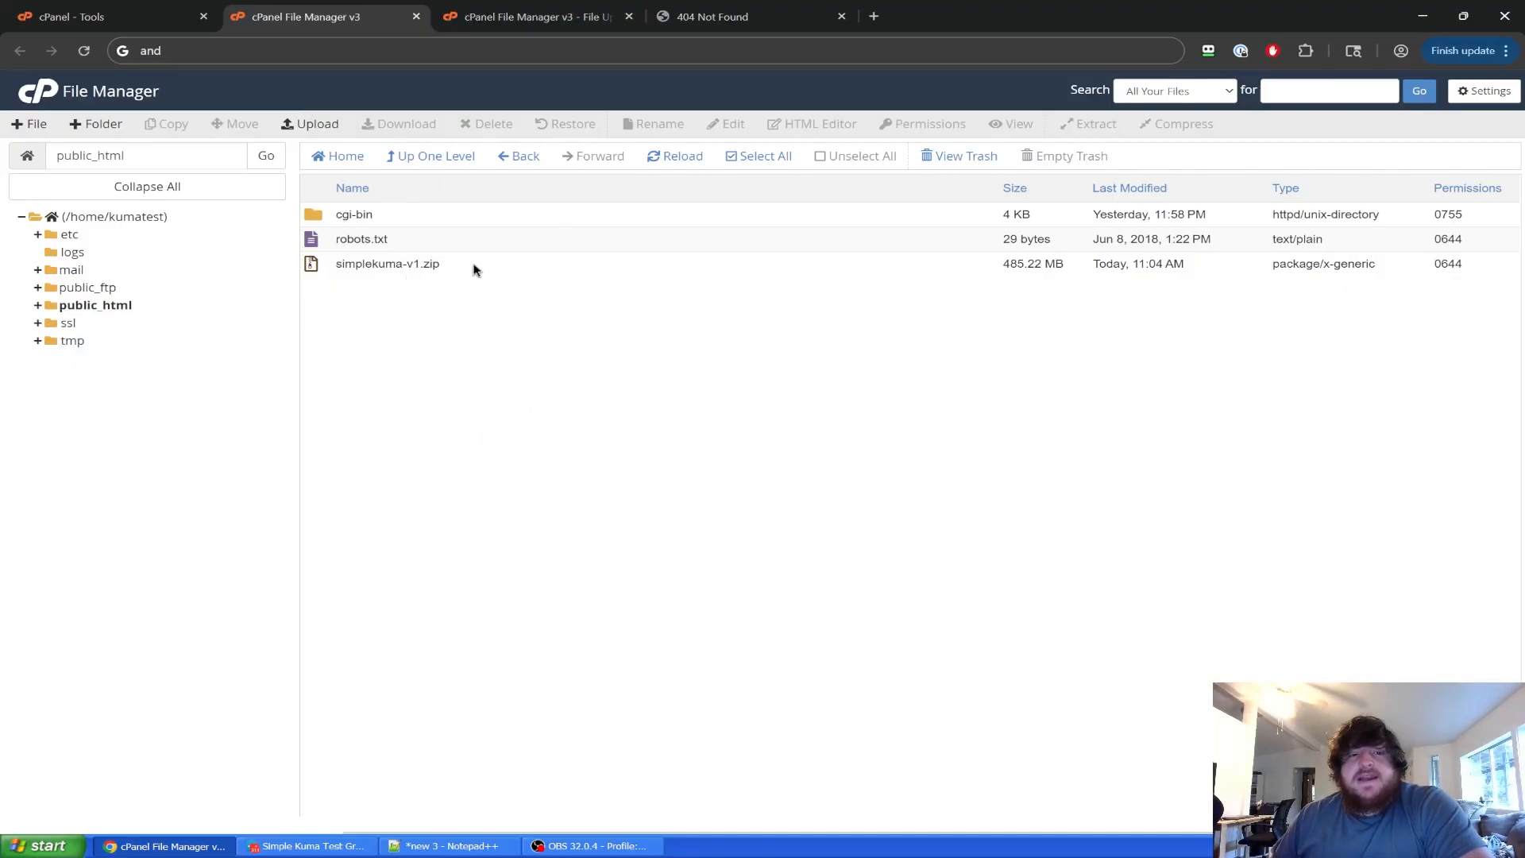
pyautogui.click(401, 157)
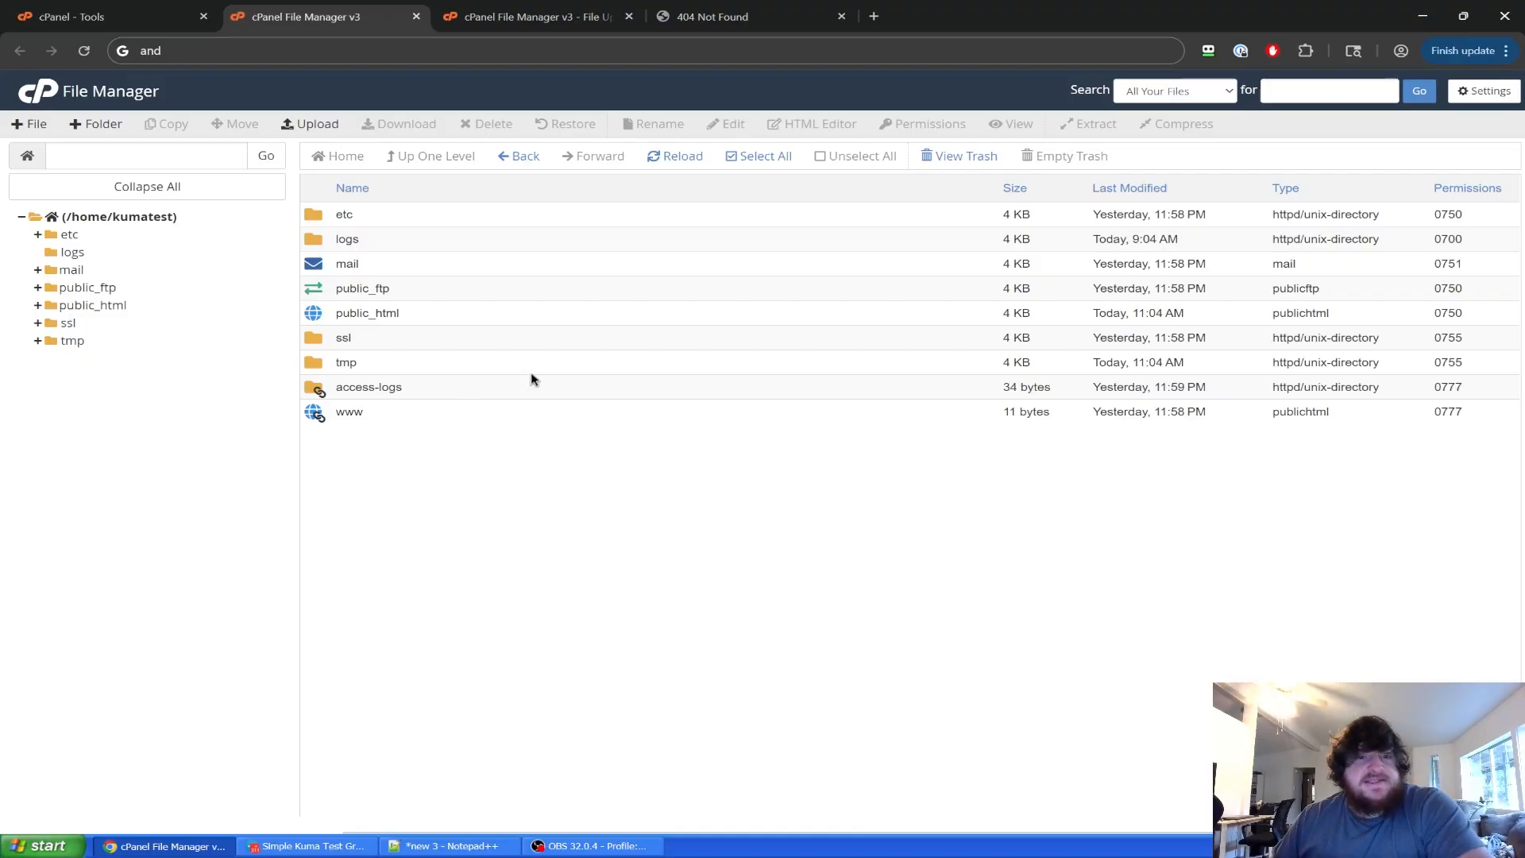
pyautogui.doubleClick(465, 316)
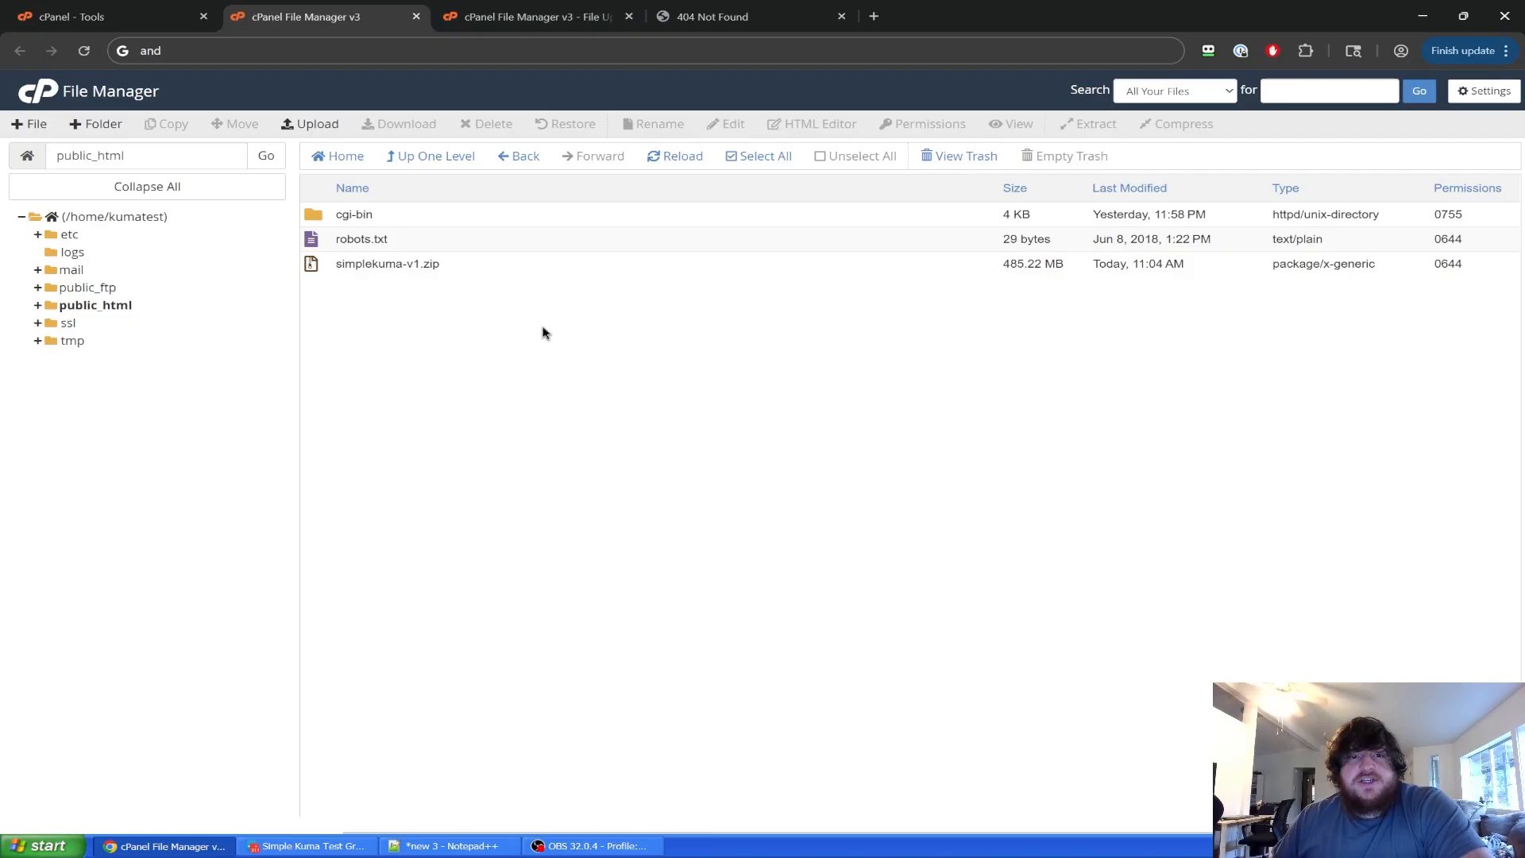
pyautogui.hotkey('ctrl', 'Tab')
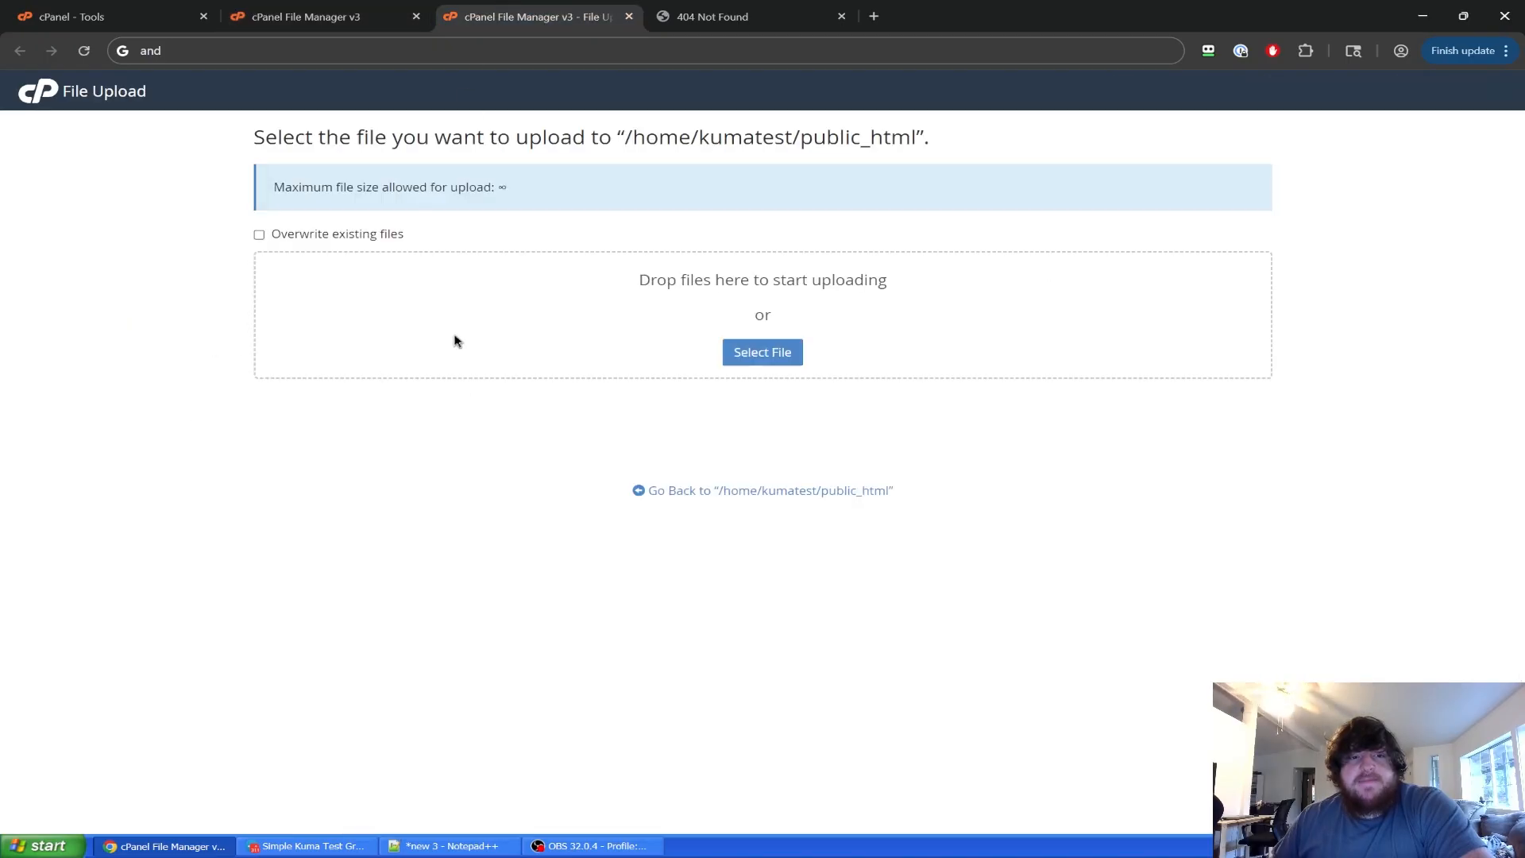
pyautogui.hotkey('ctrl', 'shift', 'Tab')
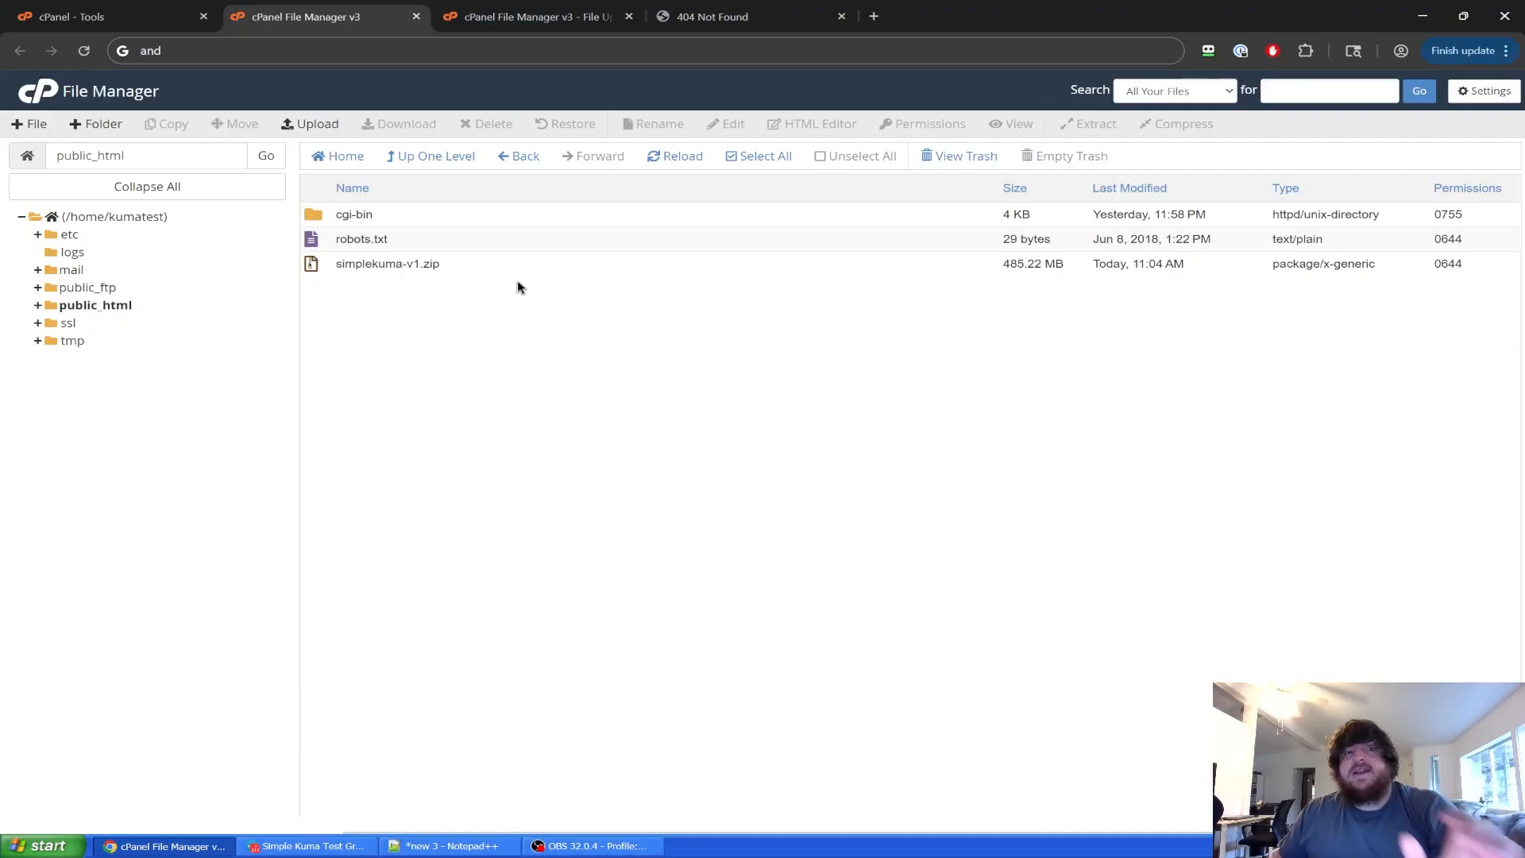
# Refresh public_html to show simplekuma-v1.zip, check kumatest.xyz's 404 page, and close File Upload.
pyautogui.click(111, 16)
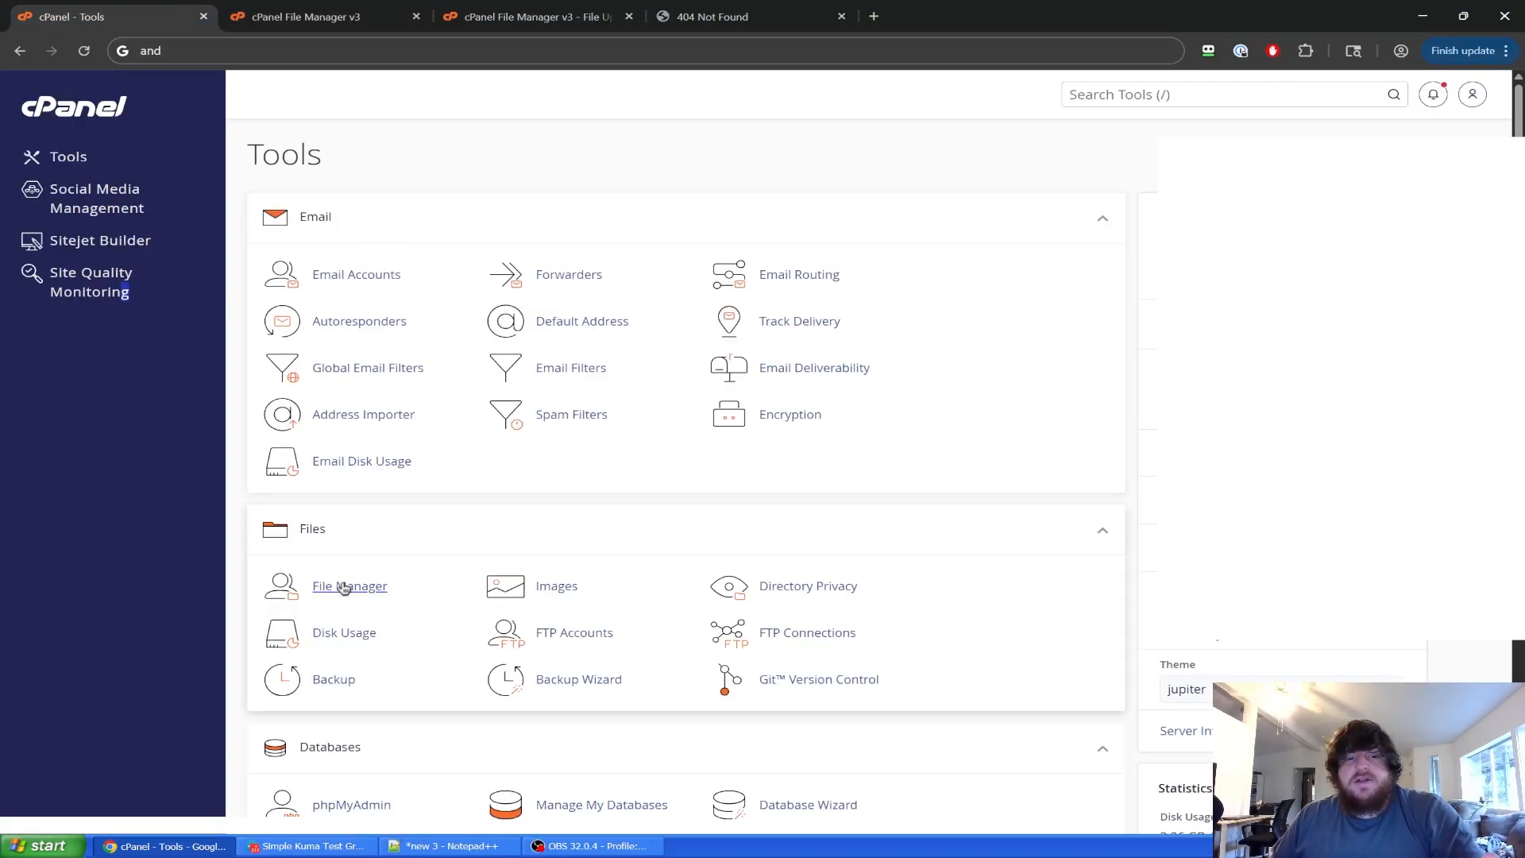
pyautogui.hotkey('ctrl', 'Tab')
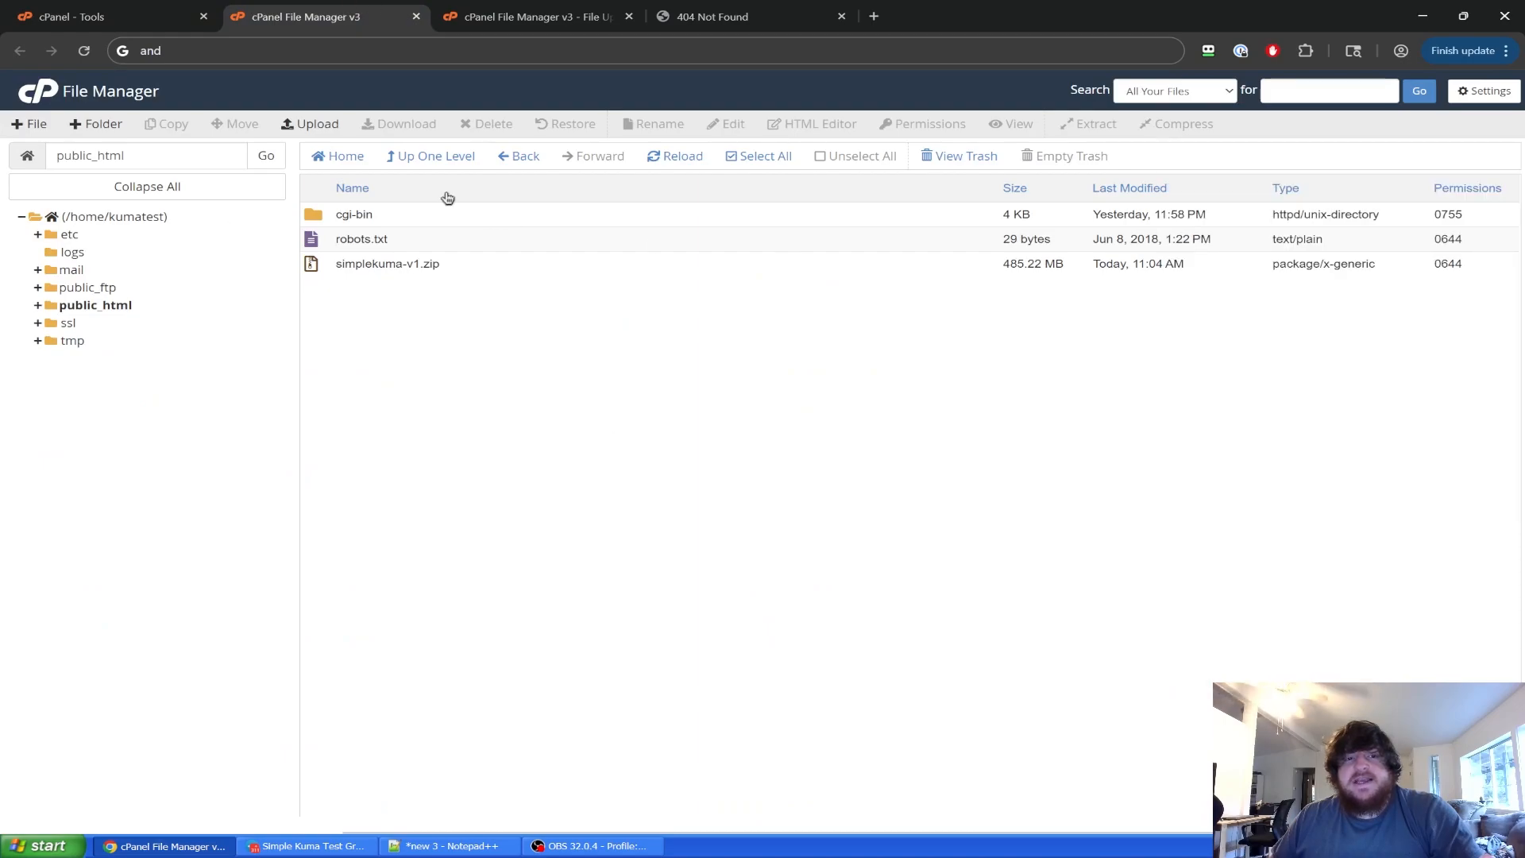
pyautogui.click(439, 158)
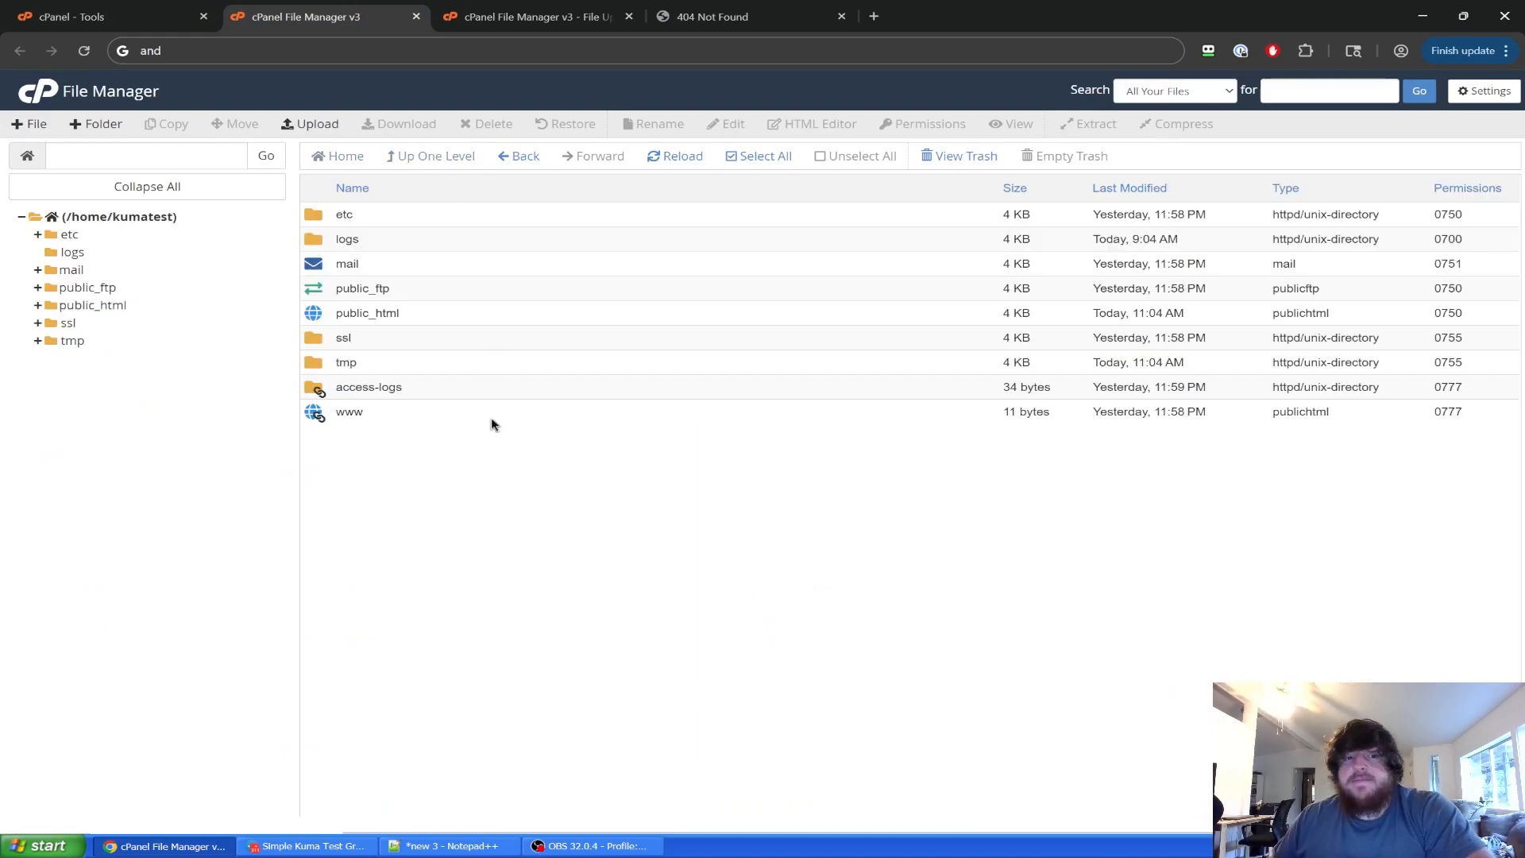
pyautogui.doubleClick(421, 314)
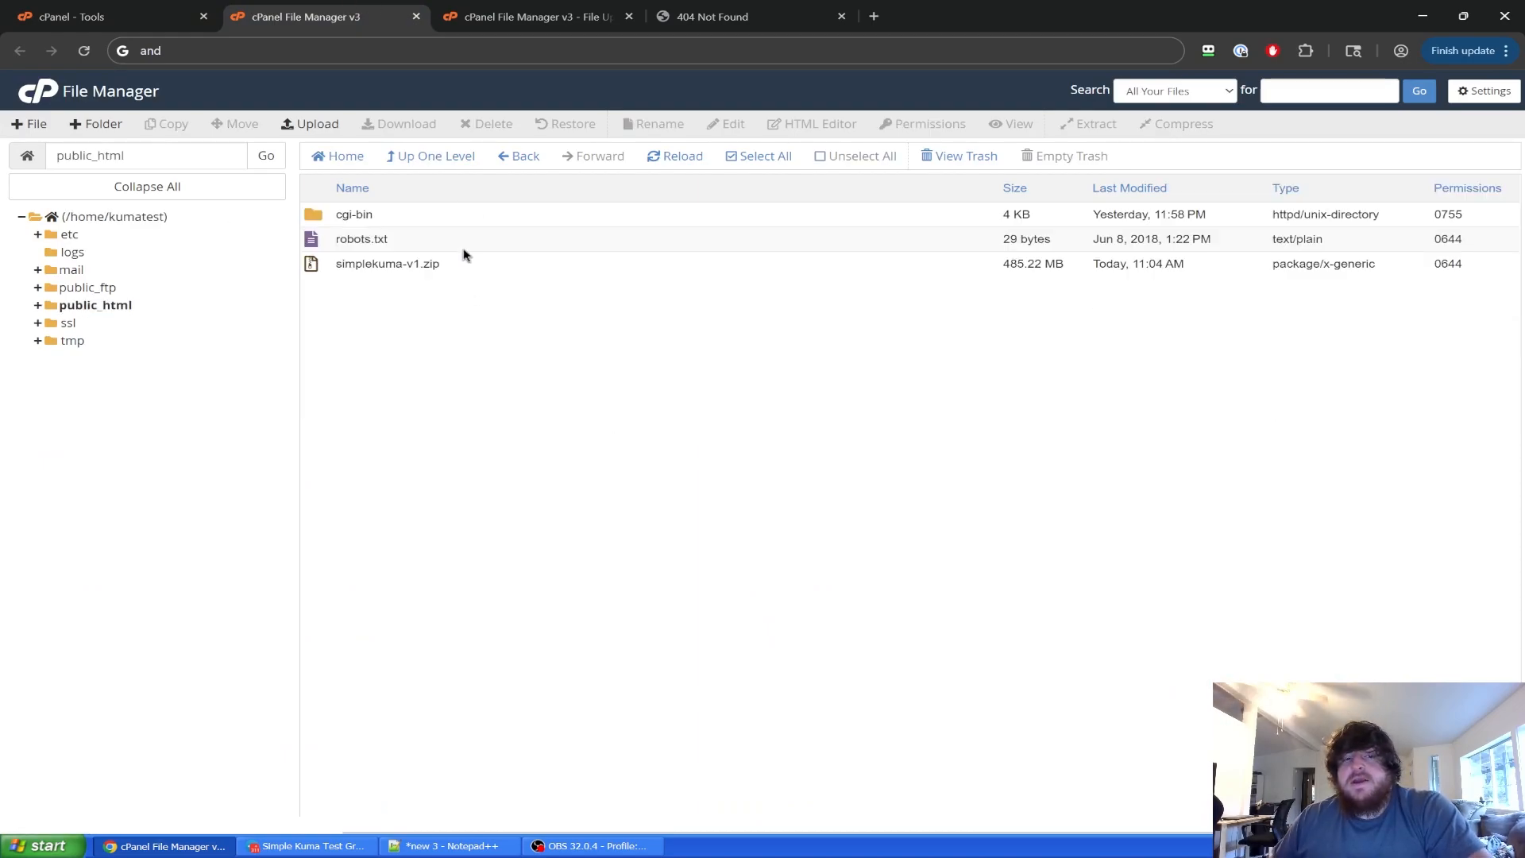
pyautogui.click(542, 12)
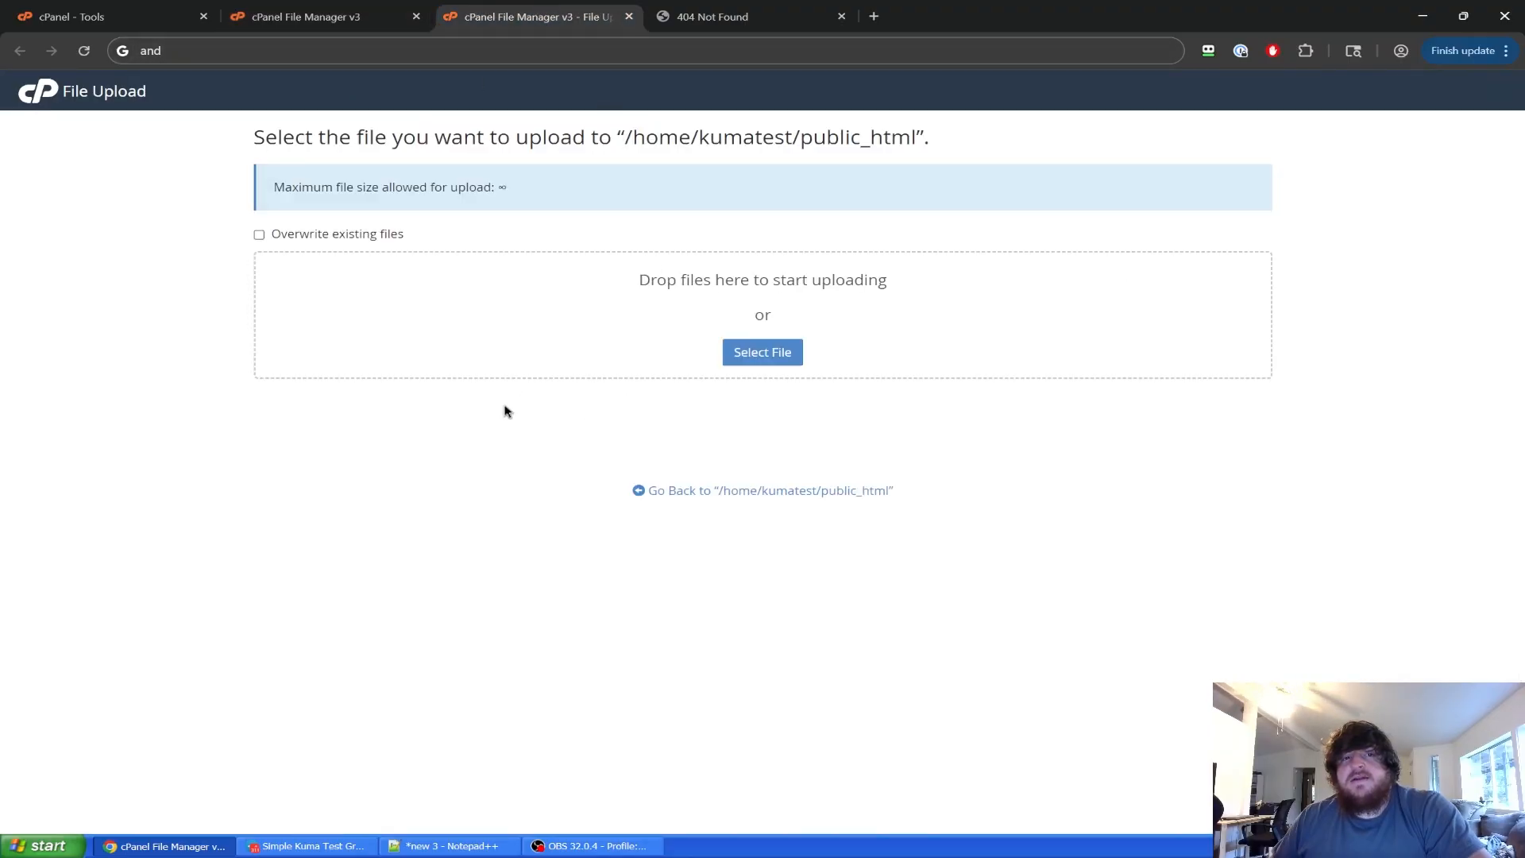
pyautogui.click(306, 16)
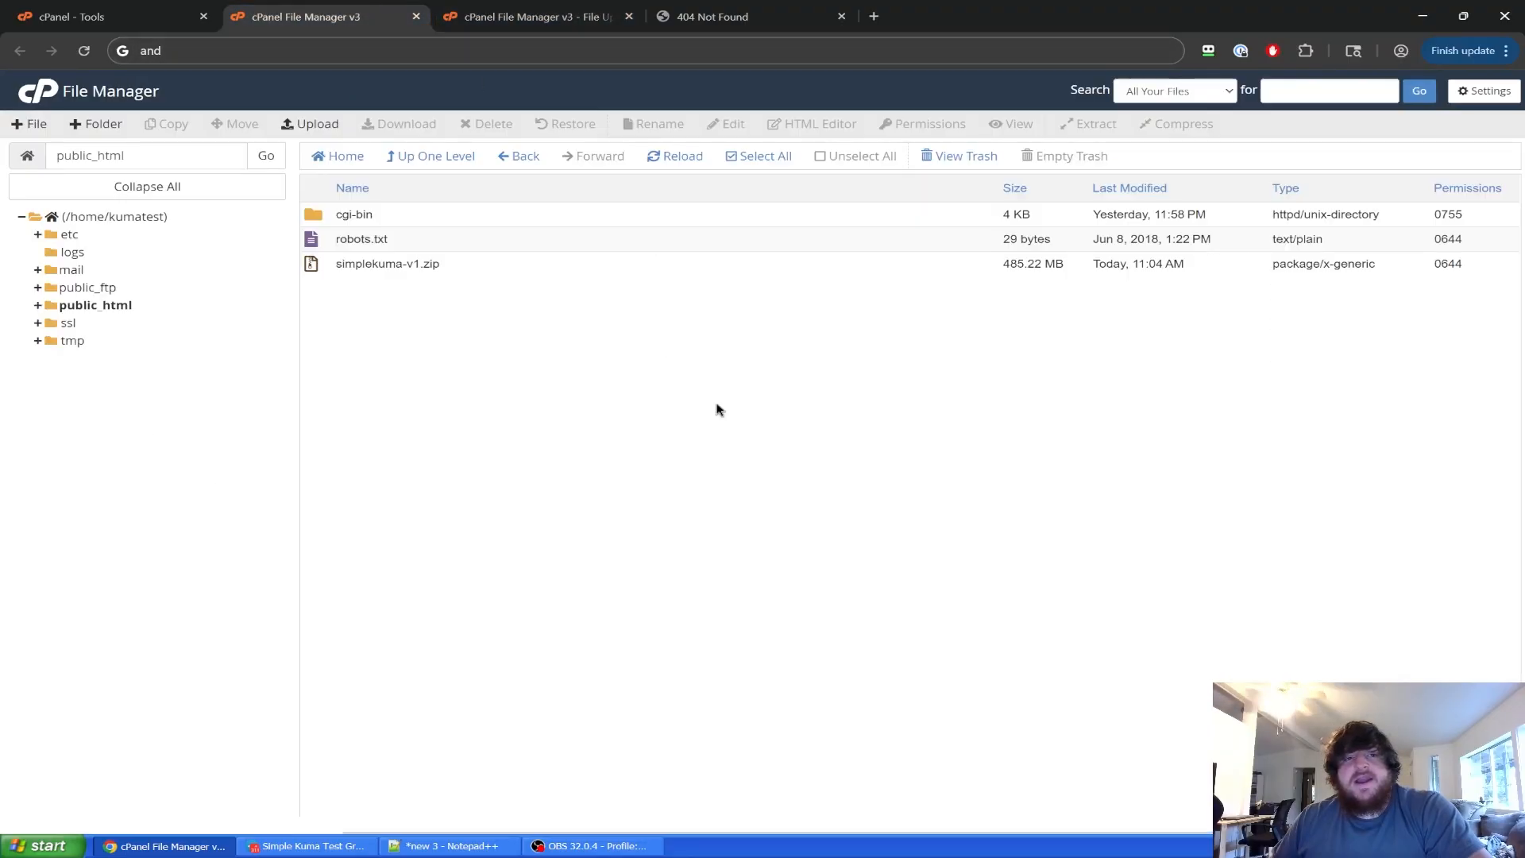
pyautogui.click(712, 15)
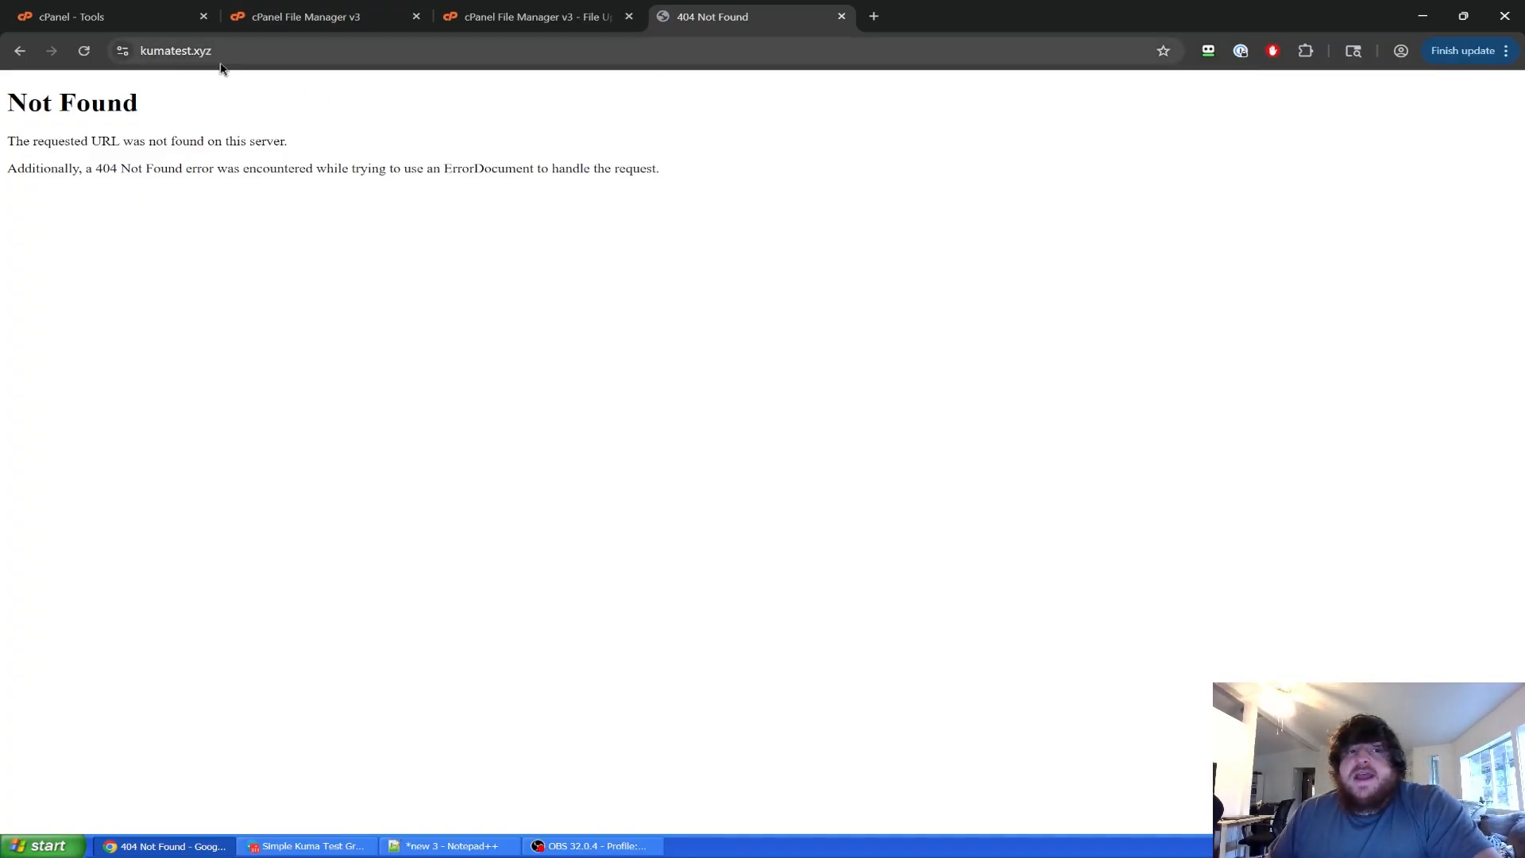
pyautogui.click(545, 16)
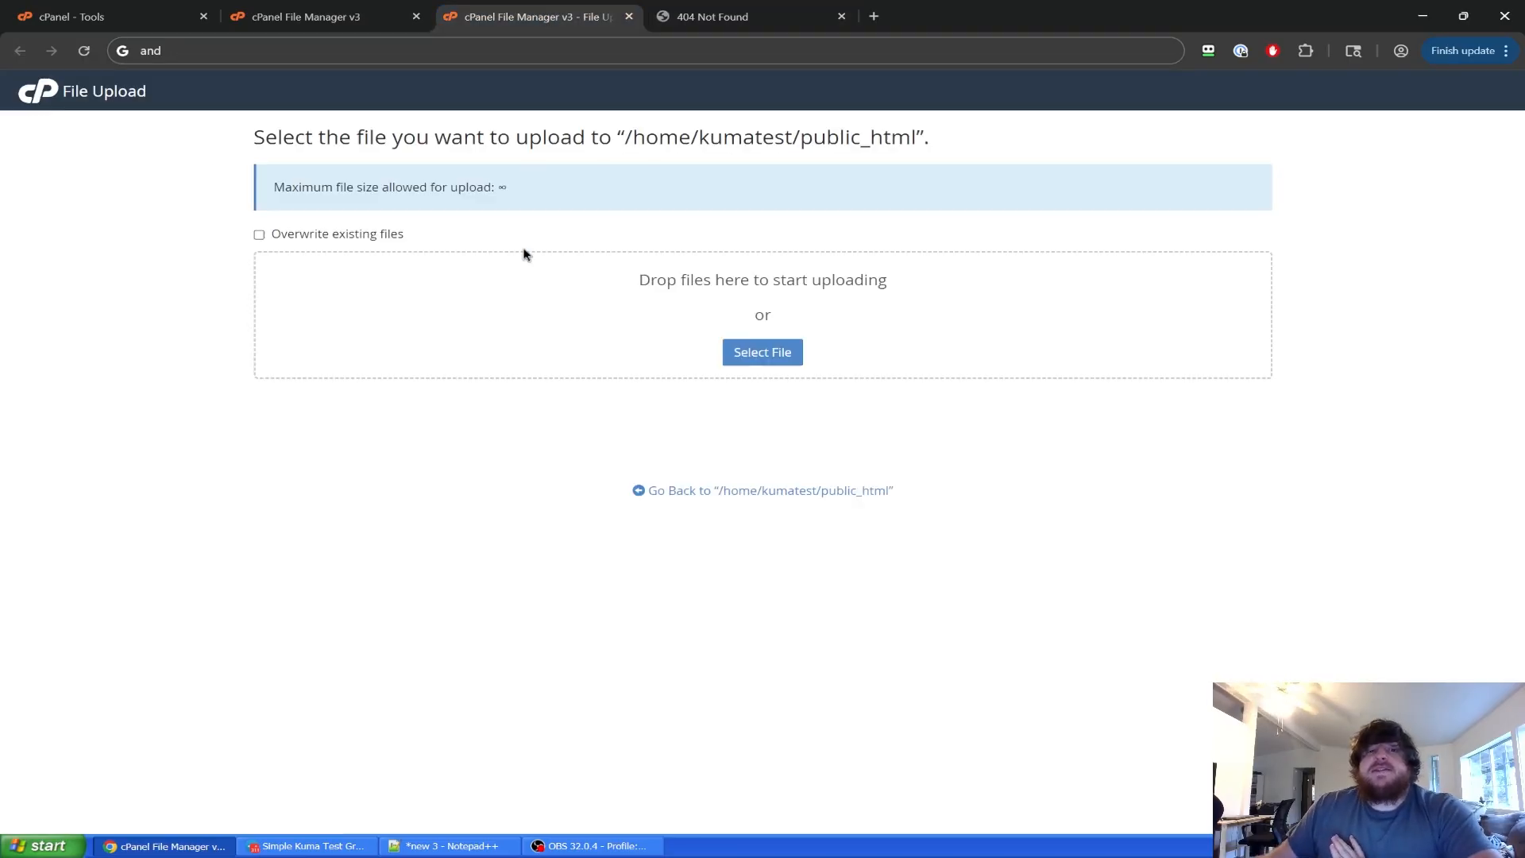
pyautogui.click(329, 15)
pyautogui.click(629, 16)
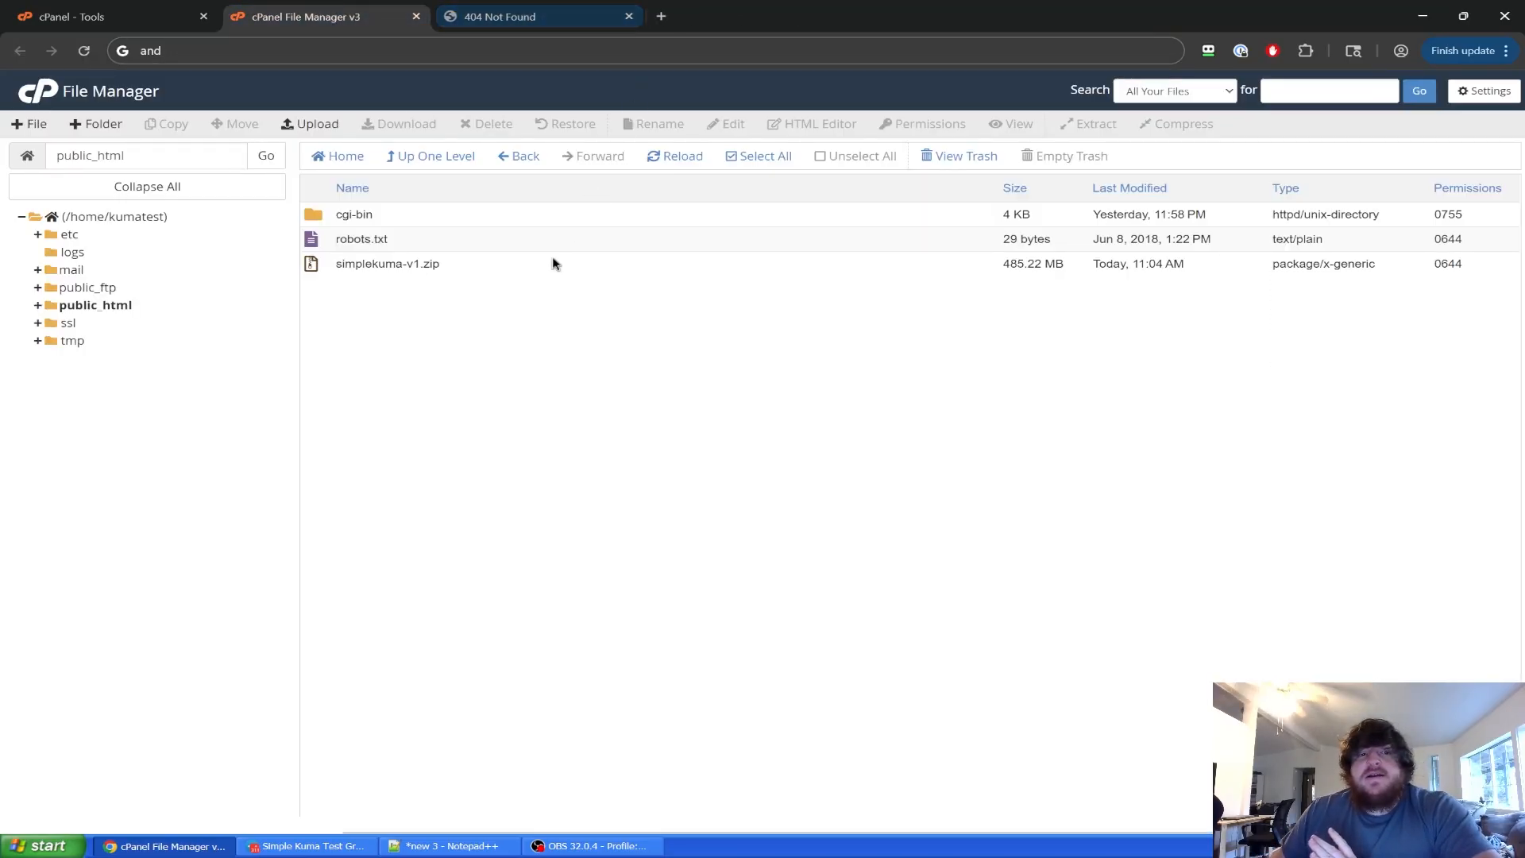
# Extract simplekuma-v1.zip into public_html and reload the folder to see the extracted files.
pyautogui.click(479, 273)
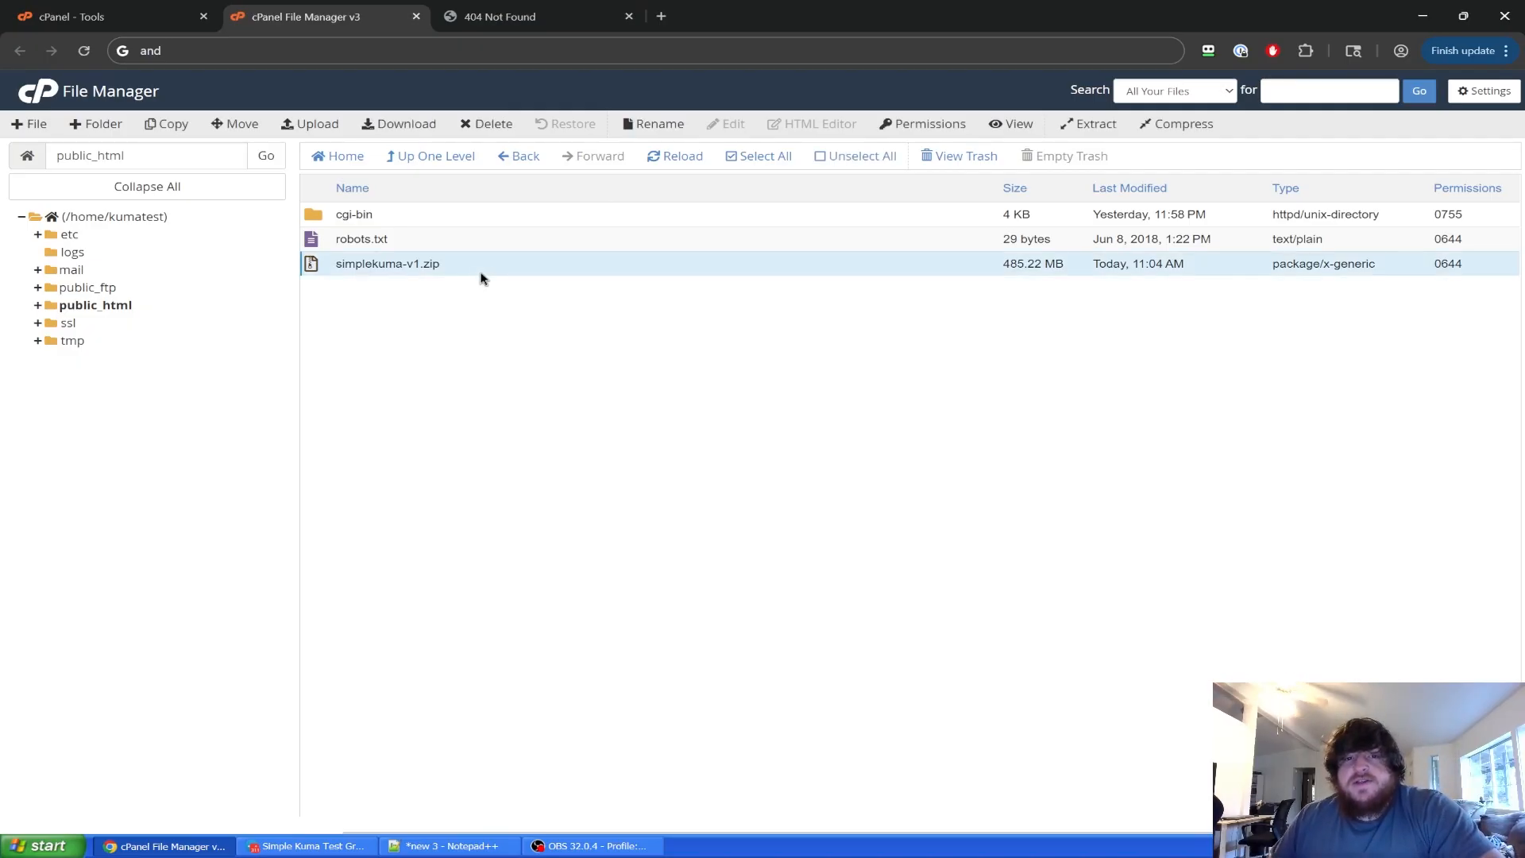
pyautogui.click(1096, 124)
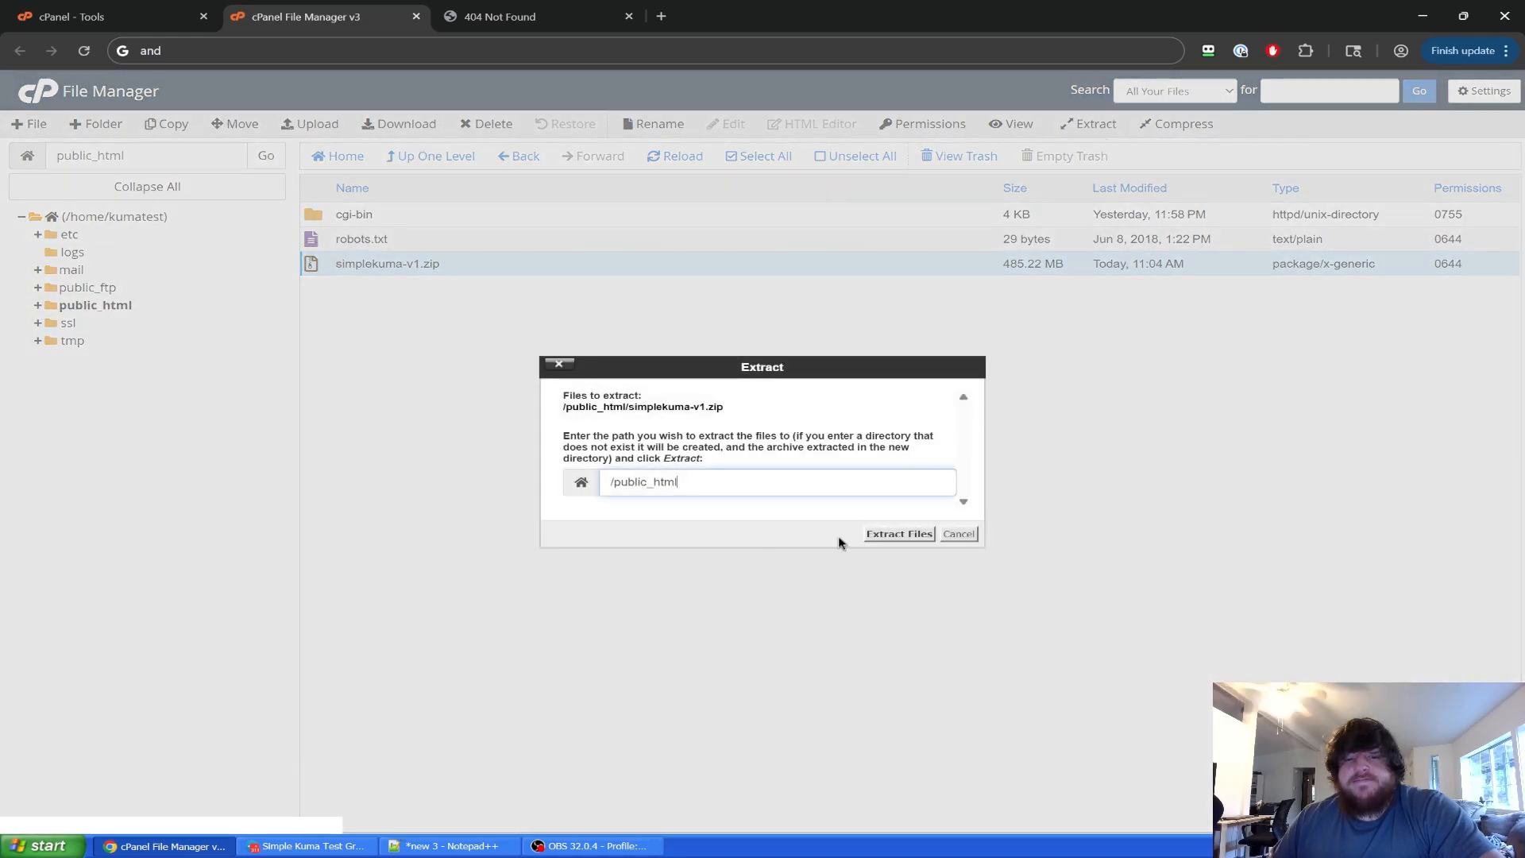
pyautogui.click(880, 534)
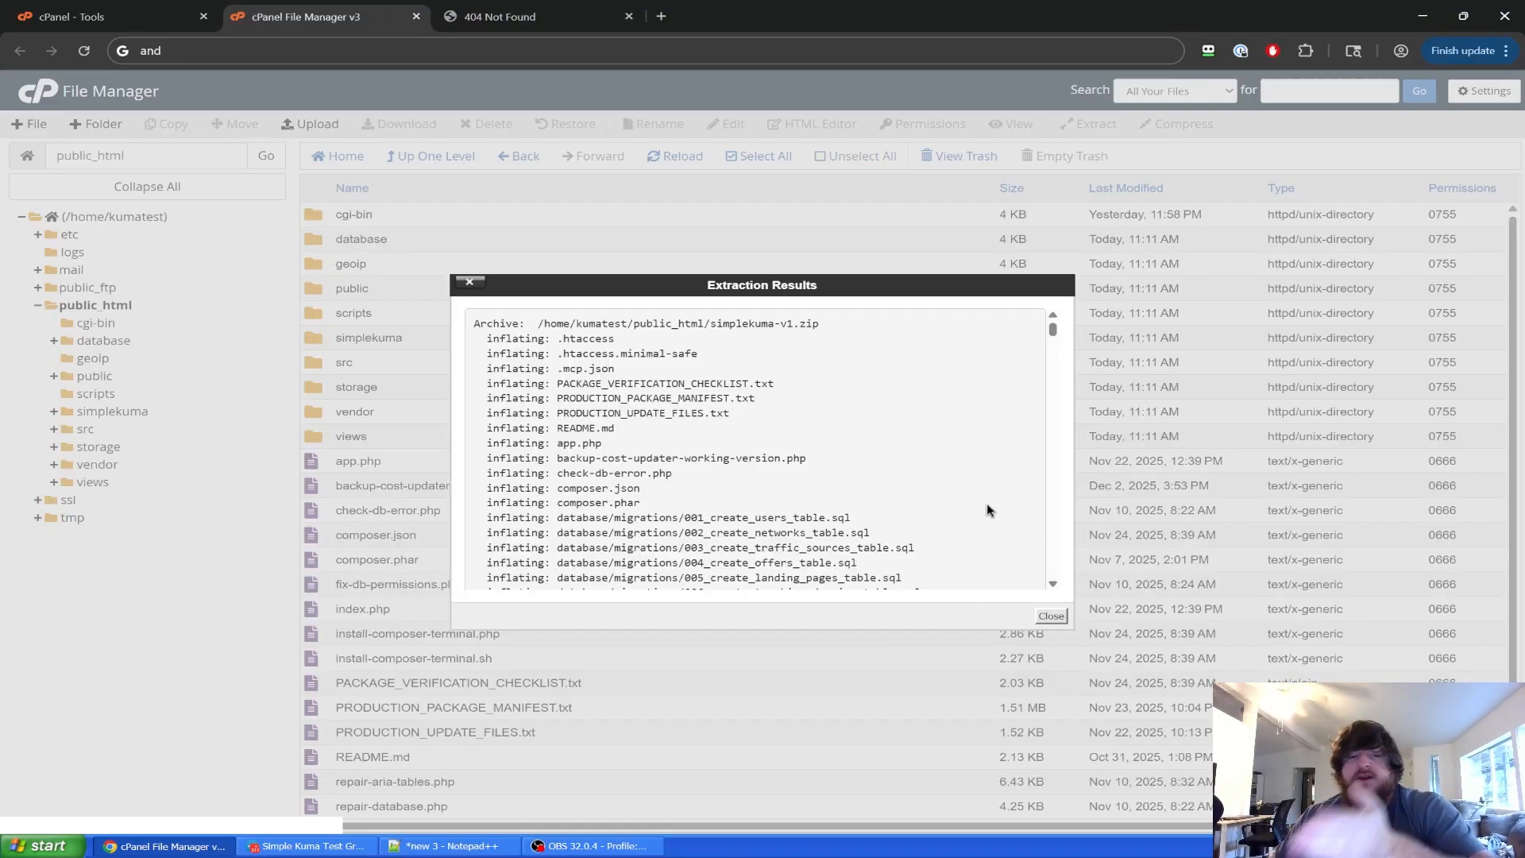
pyautogui.click(1050, 616)
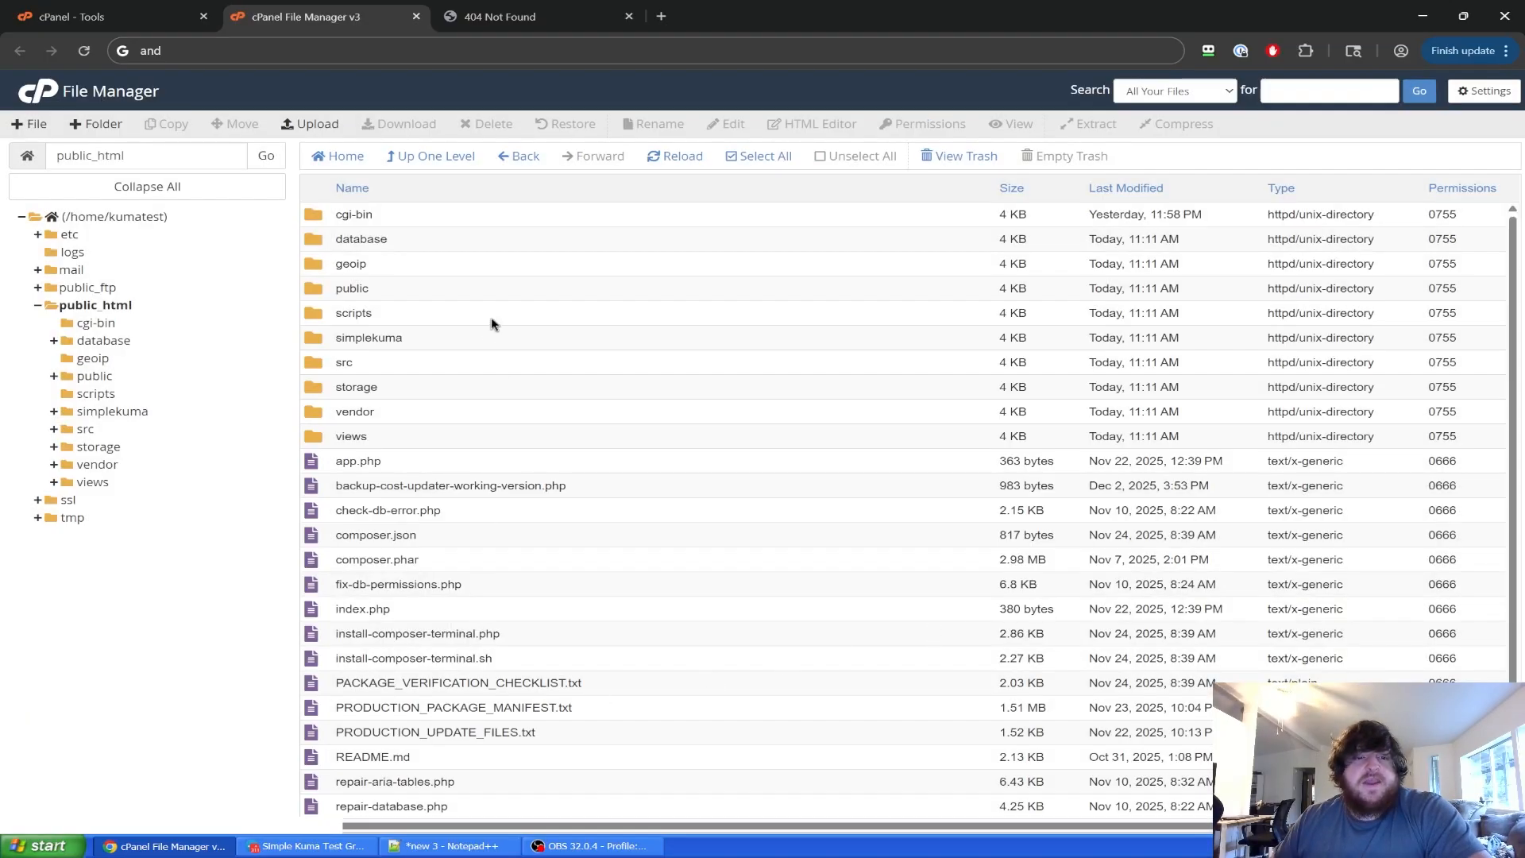
pyautogui.scroll(-1, 491, 325)
pyautogui.scroll(1, 492, 381)
pyautogui.click(449, 152)
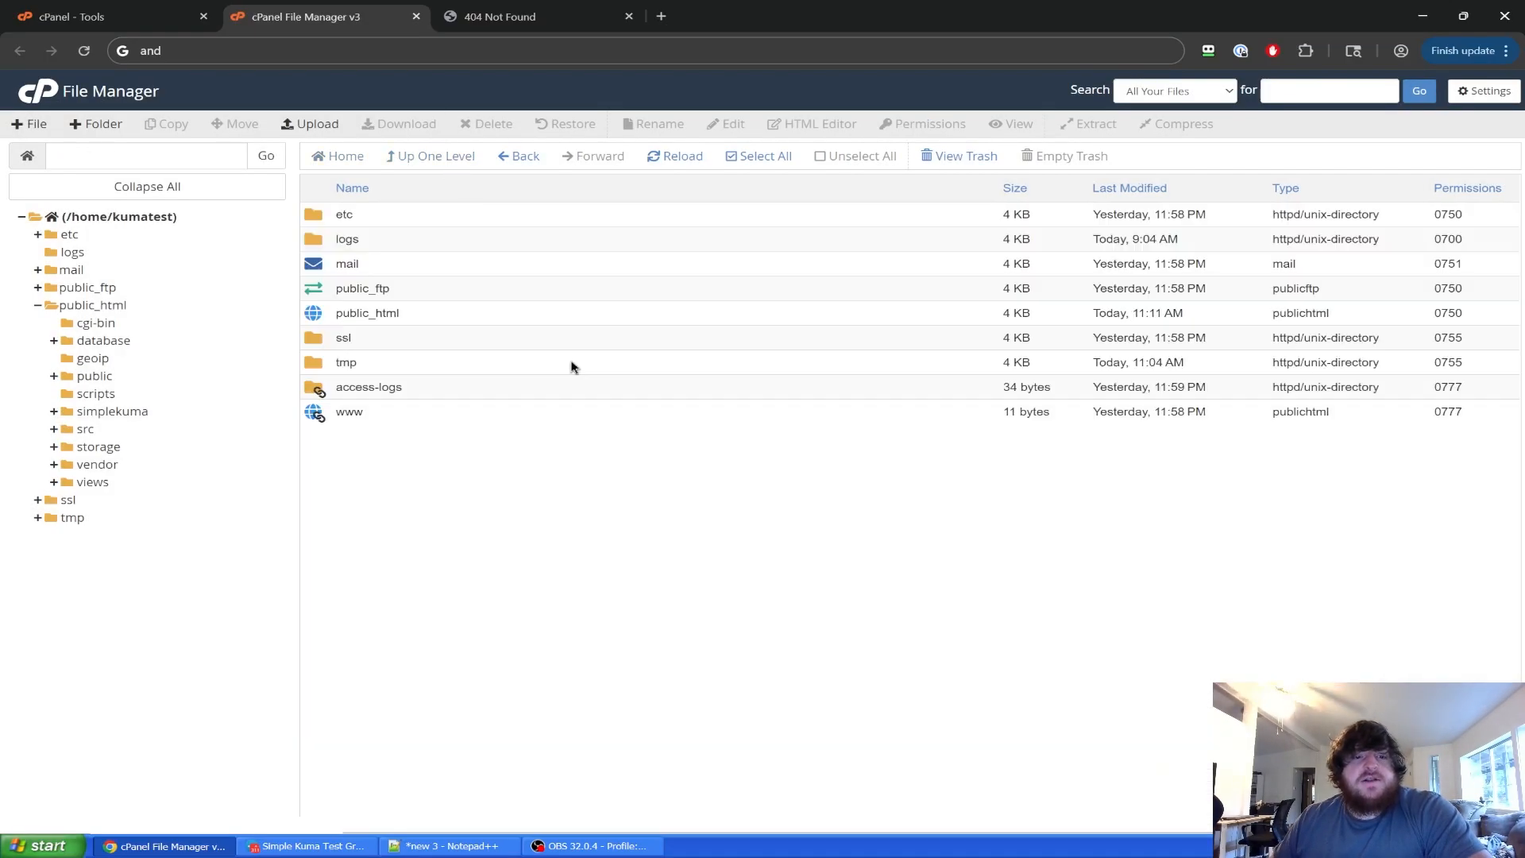
pyautogui.doubleClick(422, 314)
pyautogui.scroll(-2, 504, 612)
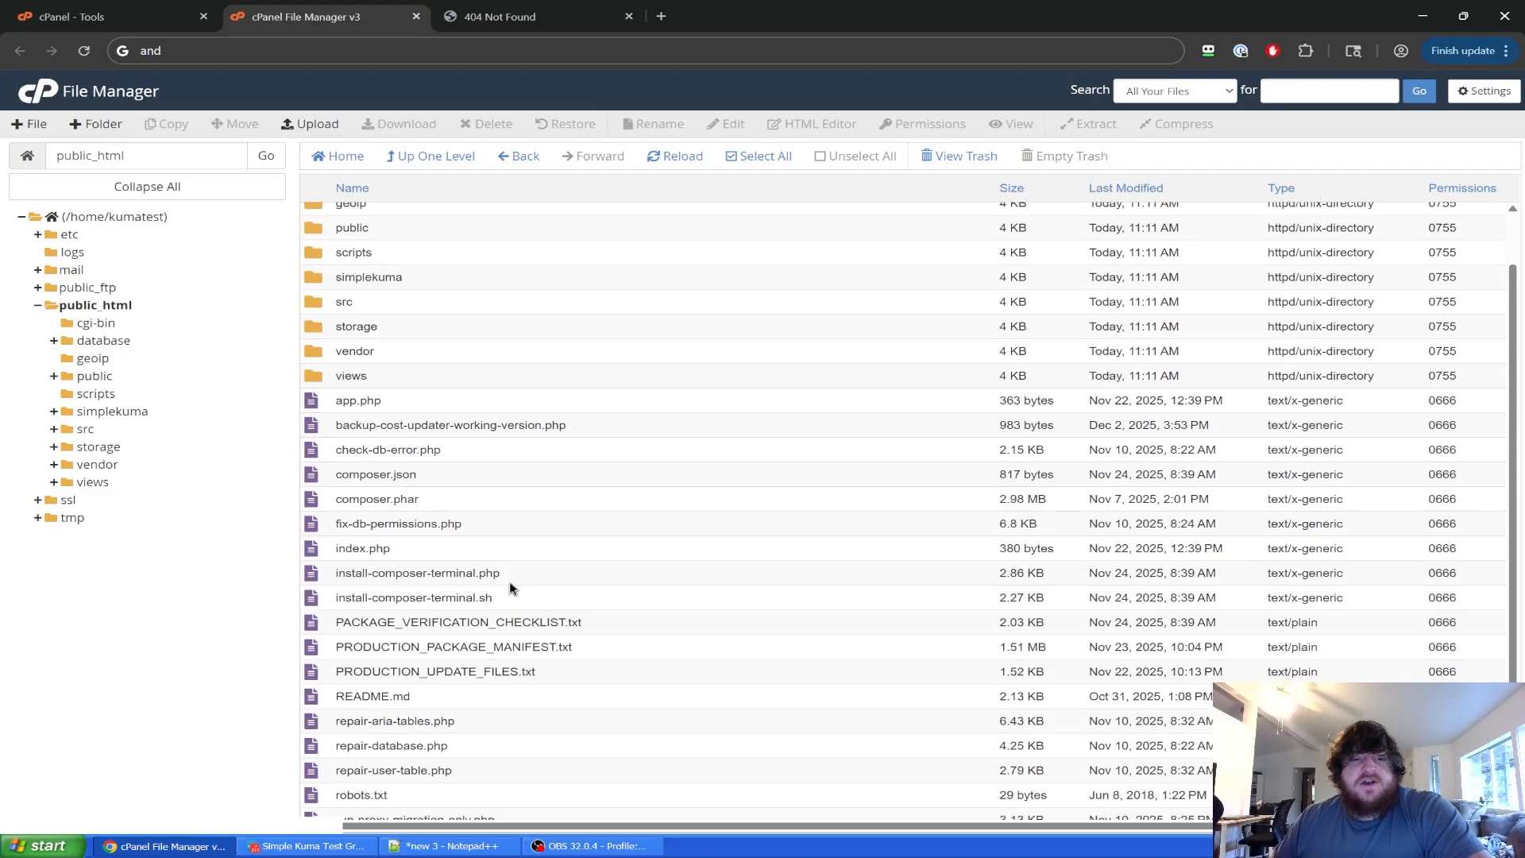
# Delete the simplekuma-v1.zip archive from public_html.
pyautogui.click(514, 785)
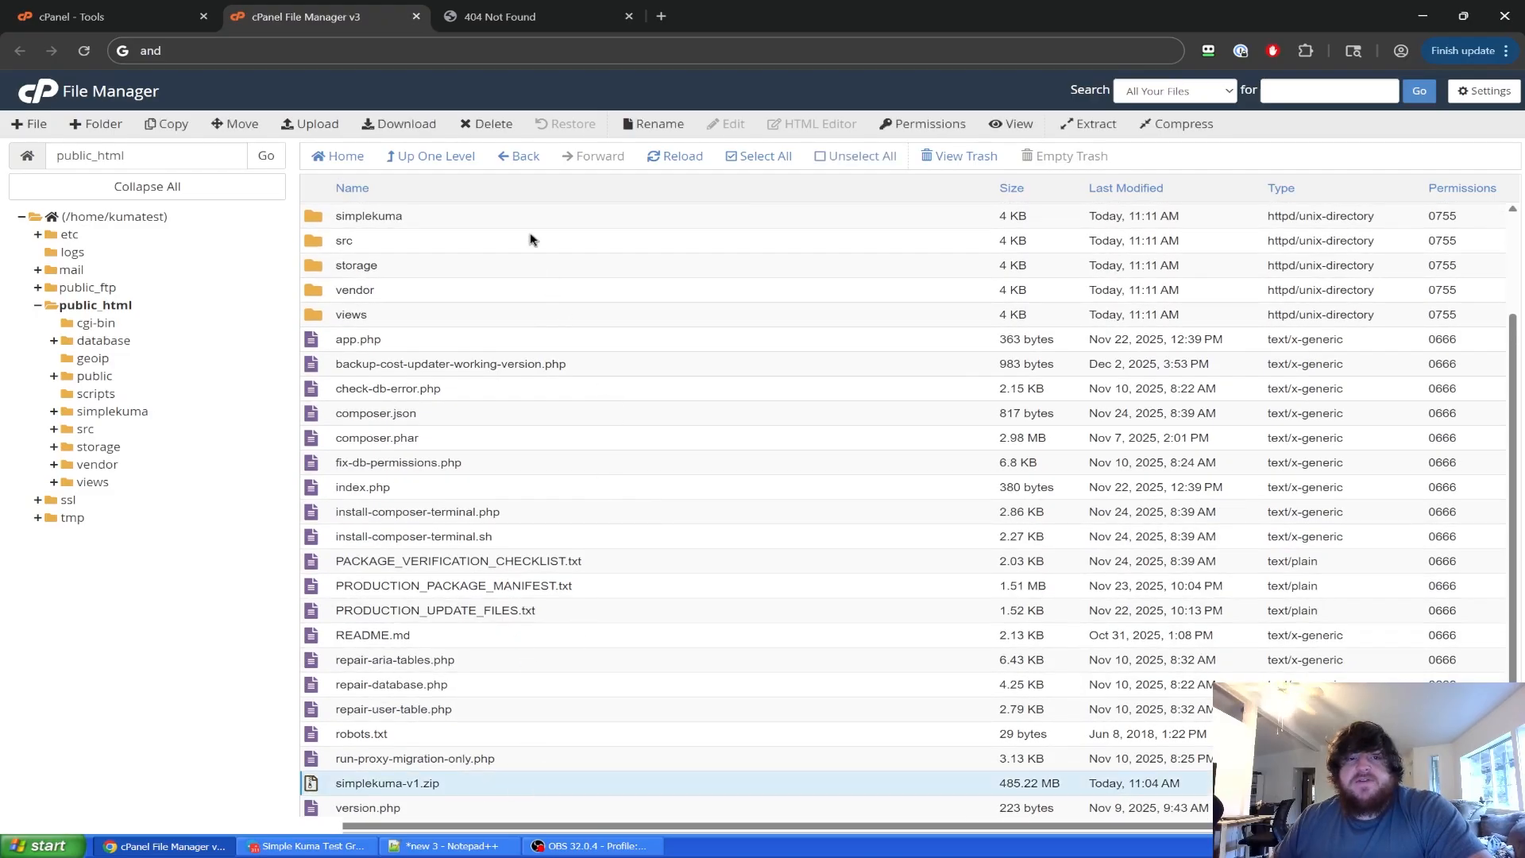
pyautogui.click(487, 129)
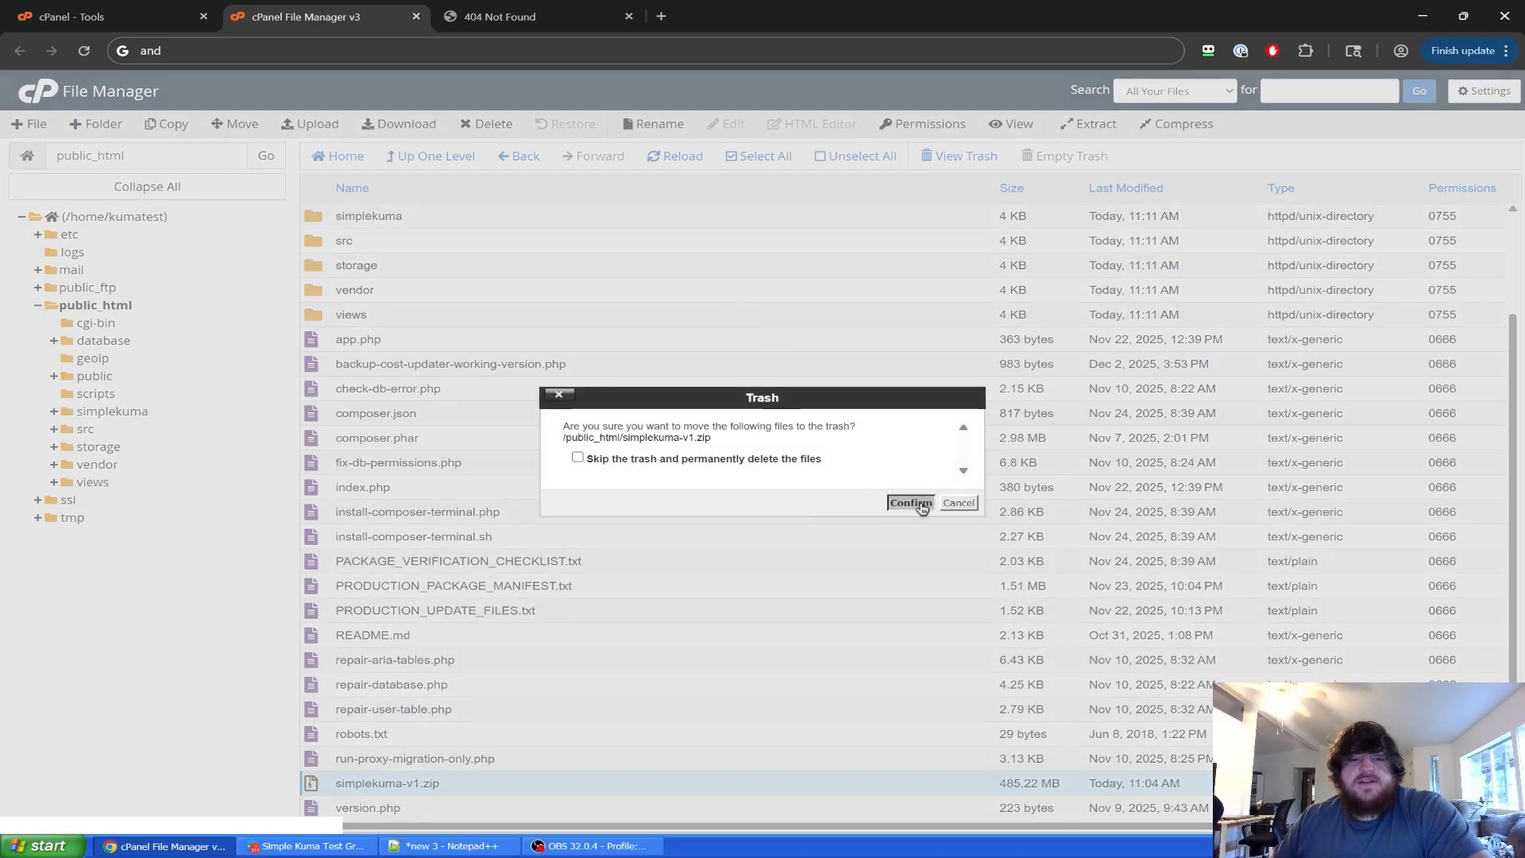
pyautogui.click(912, 502)
pyautogui.scroll(2, 682, 720)
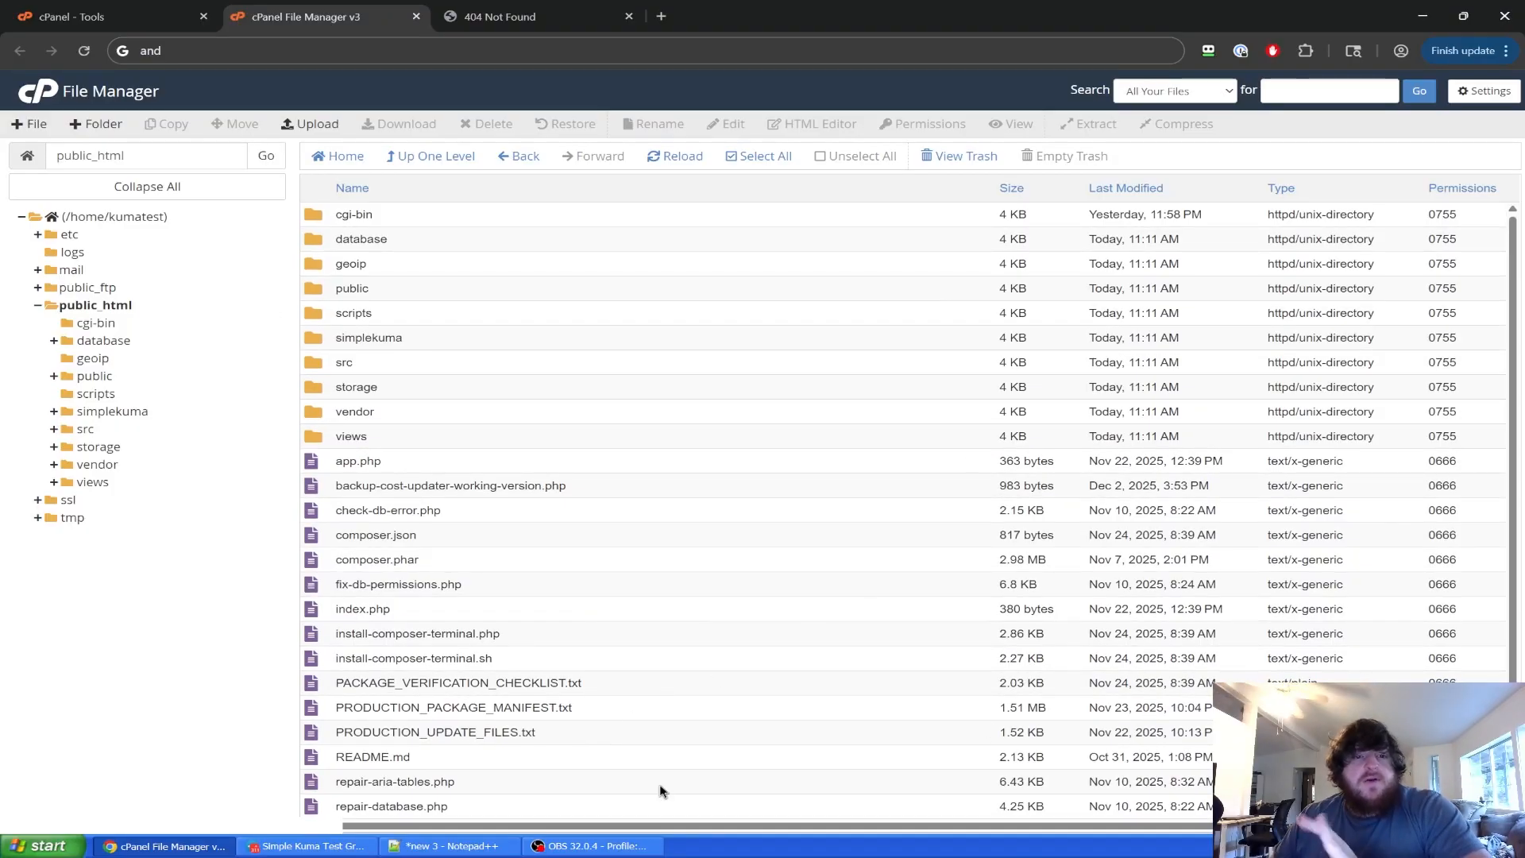
pyautogui.click(497, 17)
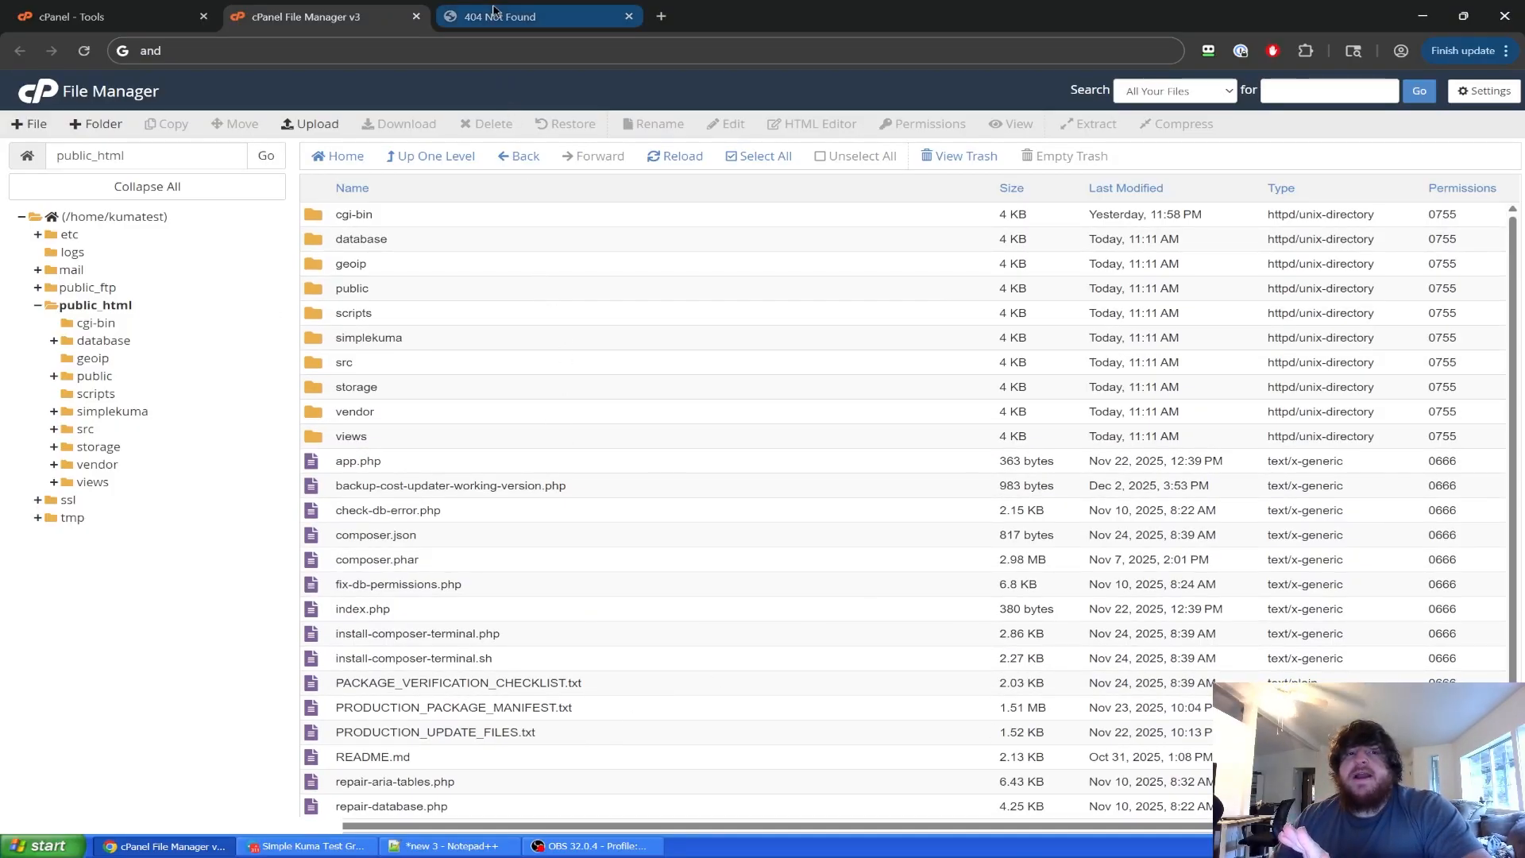
# Reload kumatest.xyz and review the Step 1 requirements, expanding Passed Checks (23).
pyautogui.click(83, 50)
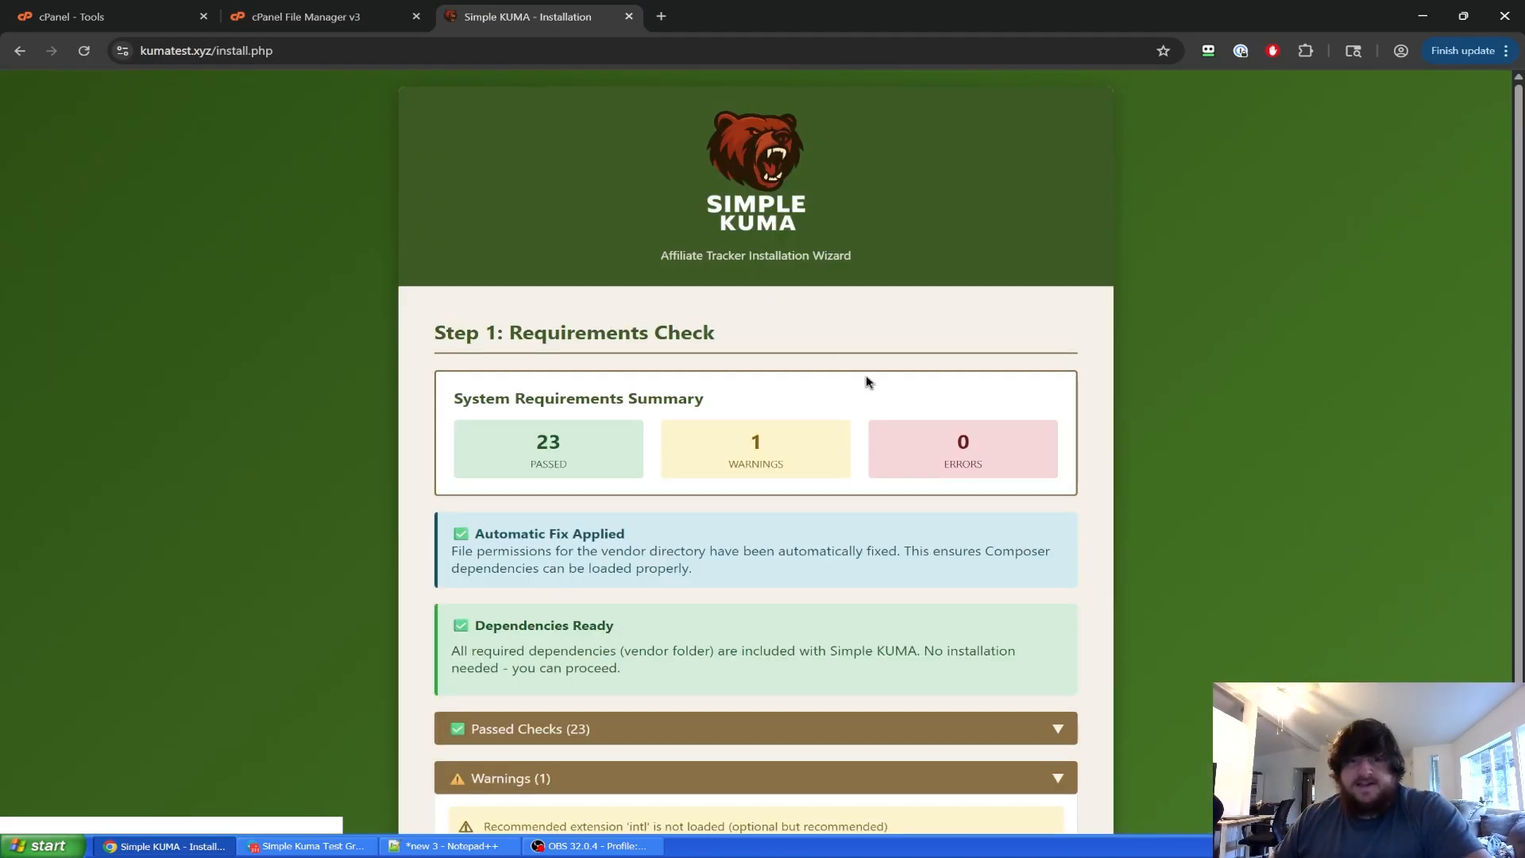
pyautogui.scroll(-1, 1162, 537)
pyautogui.scroll(-2, 1162, 537)
pyautogui.scroll(3, 1164, 538)
pyautogui.scroll(-2, 1166, 541)
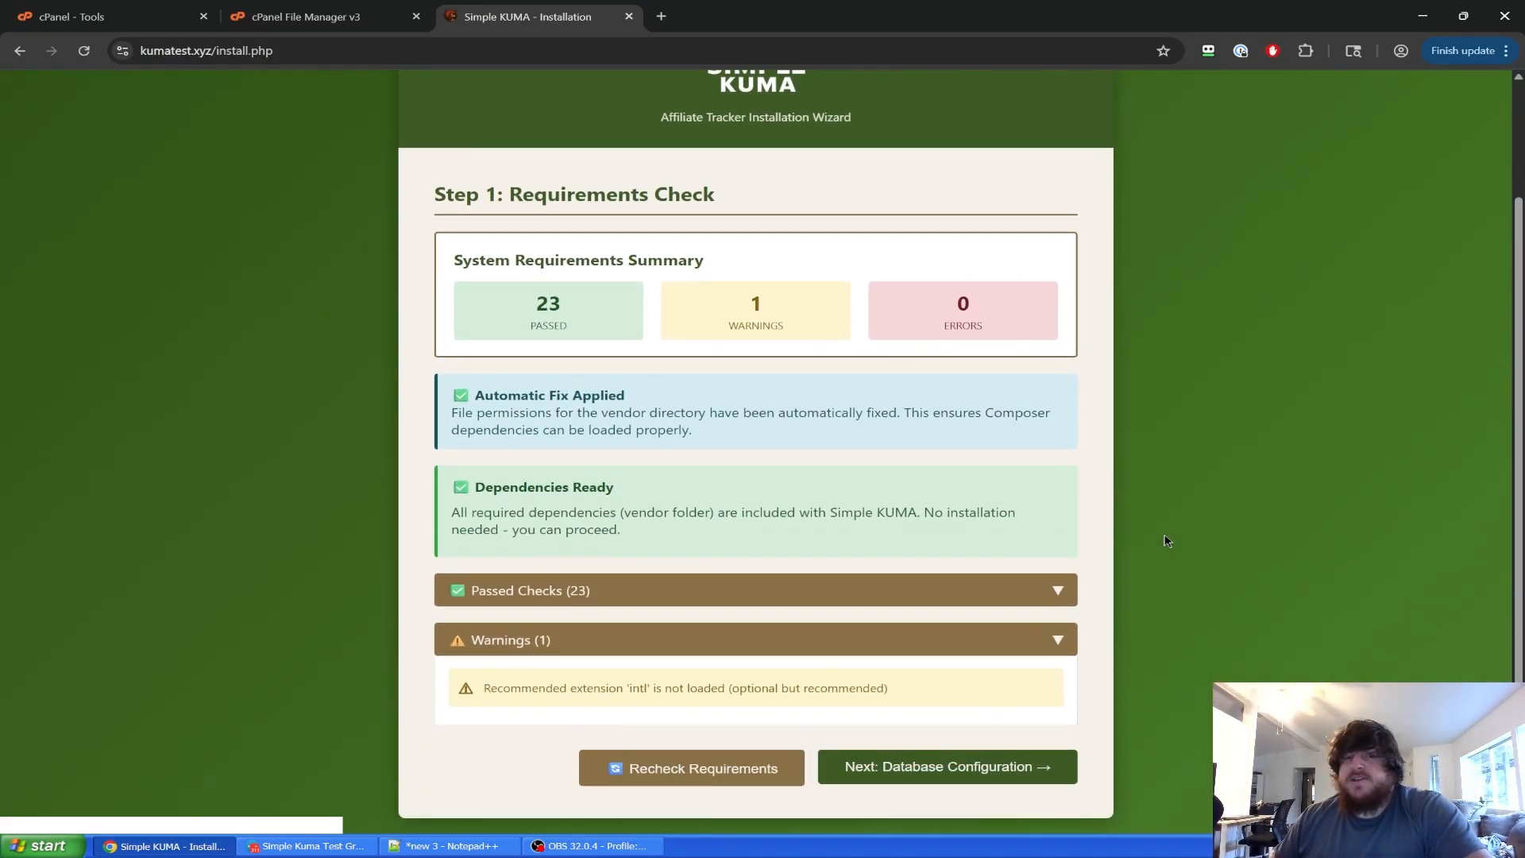
pyautogui.scroll(3, 1166, 541)
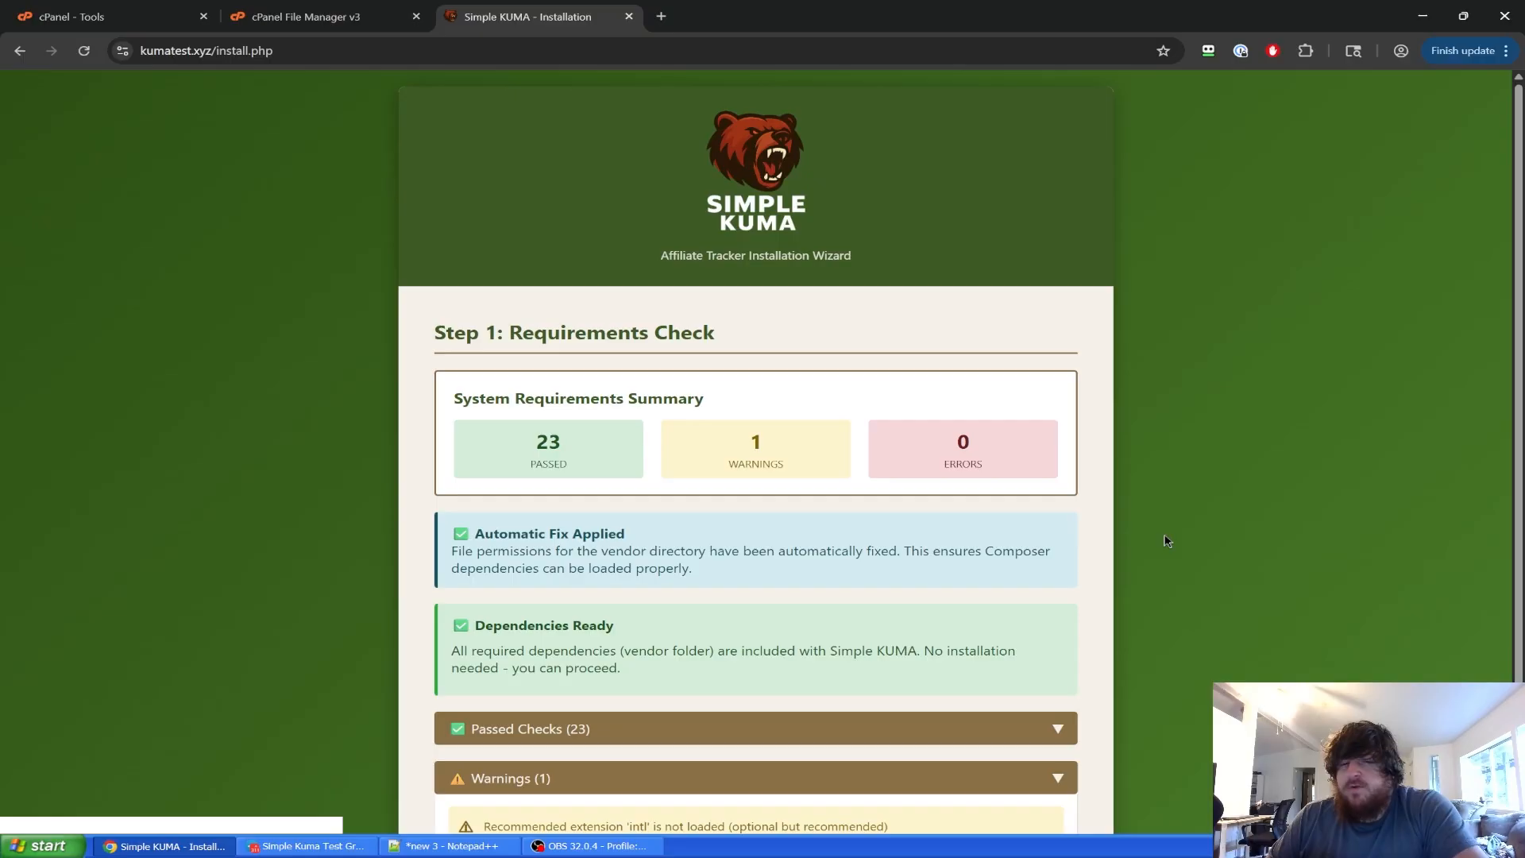
pyautogui.scroll(-2, 1166, 598)
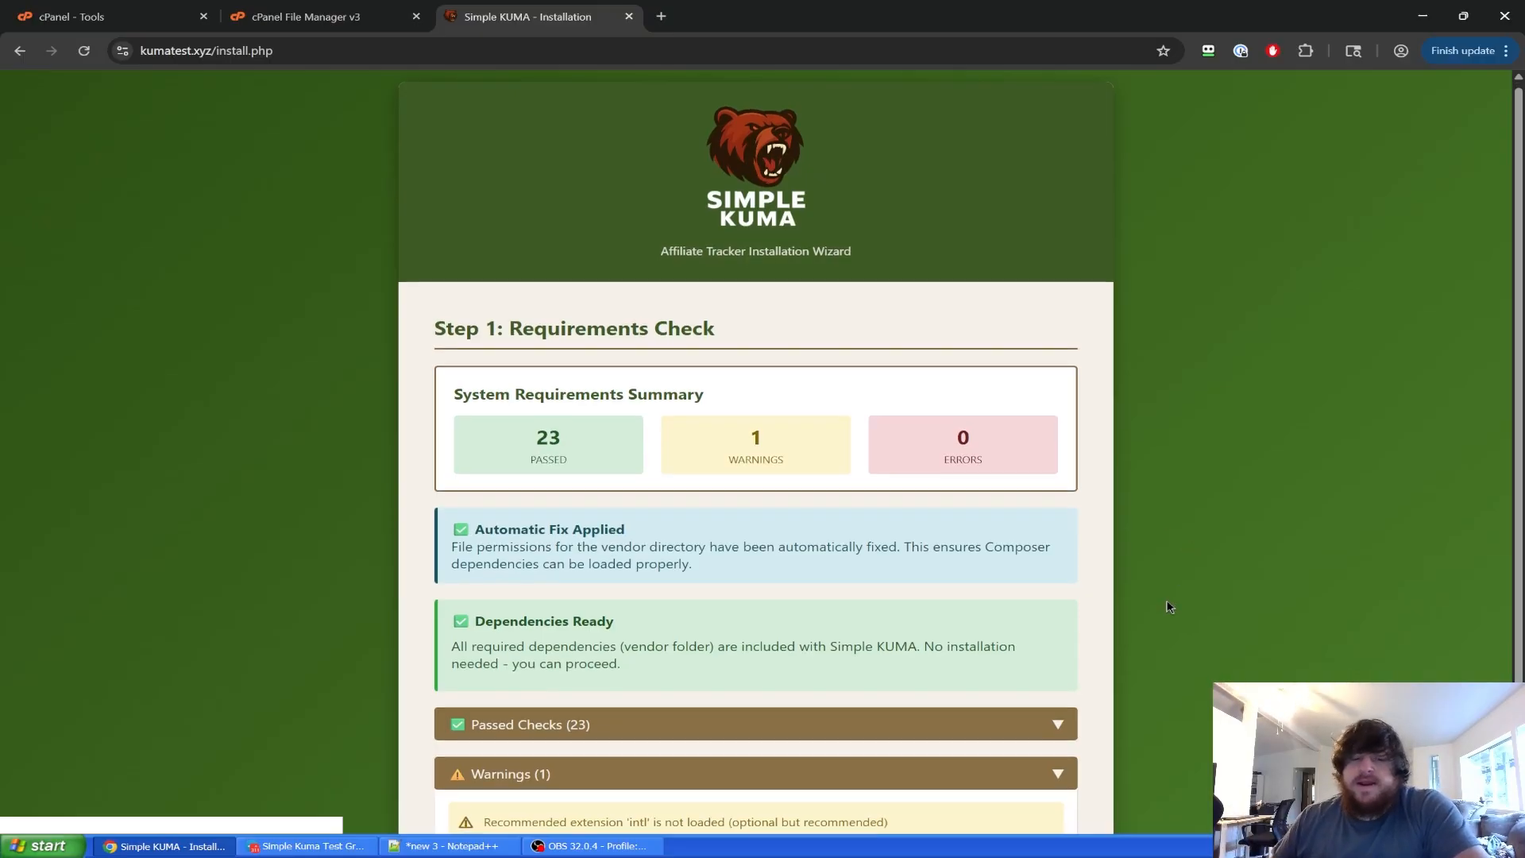
pyautogui.click(1056, 598)
pyautogui.scroll(-11, 1151, 617)
pyautogui.scroll(6, 1153, 618)
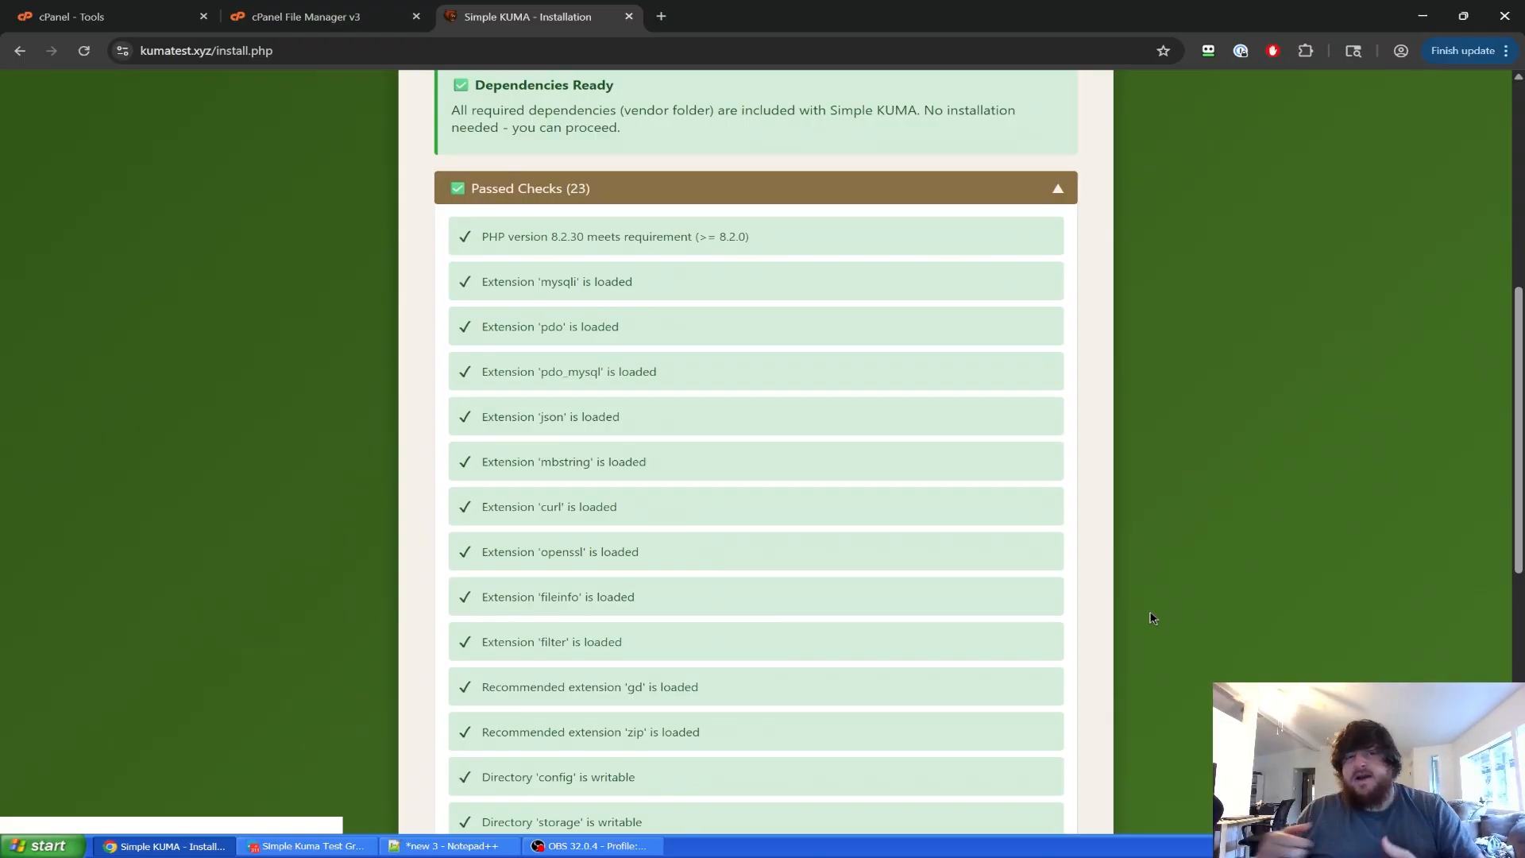
pyautogui.scroll(6, 1141, 548)
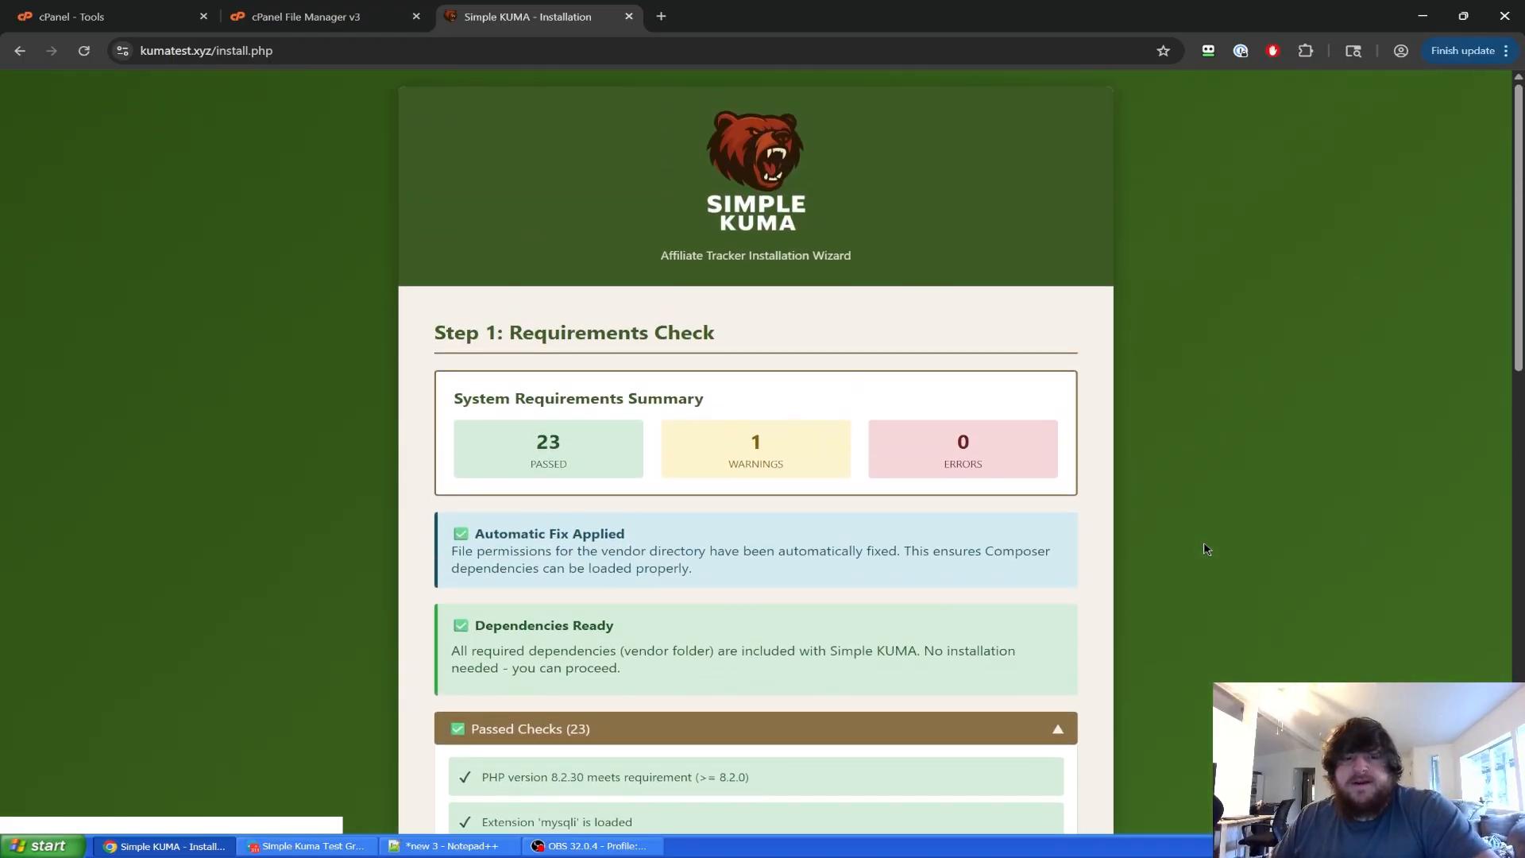
pyautogui.scroll(-3, 1202, 548)
# Collapse the passed checks and continue to Next: Database Configuration.
pyautogui.click(906, 484)
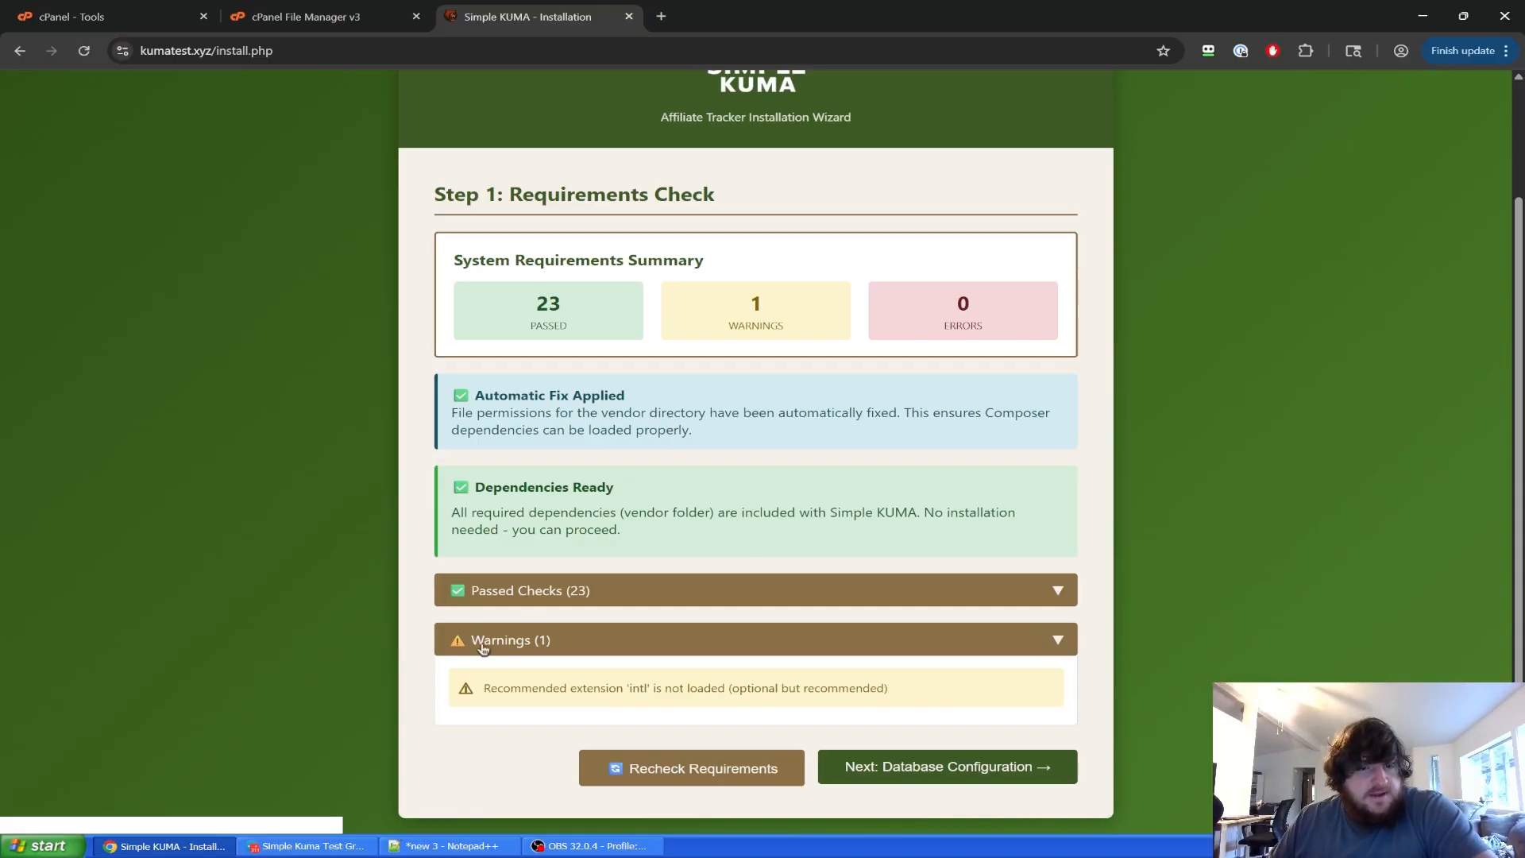
pyautogui.scroll(2, 694, 439)
pyautogui.scroll(-2, 697, 443)
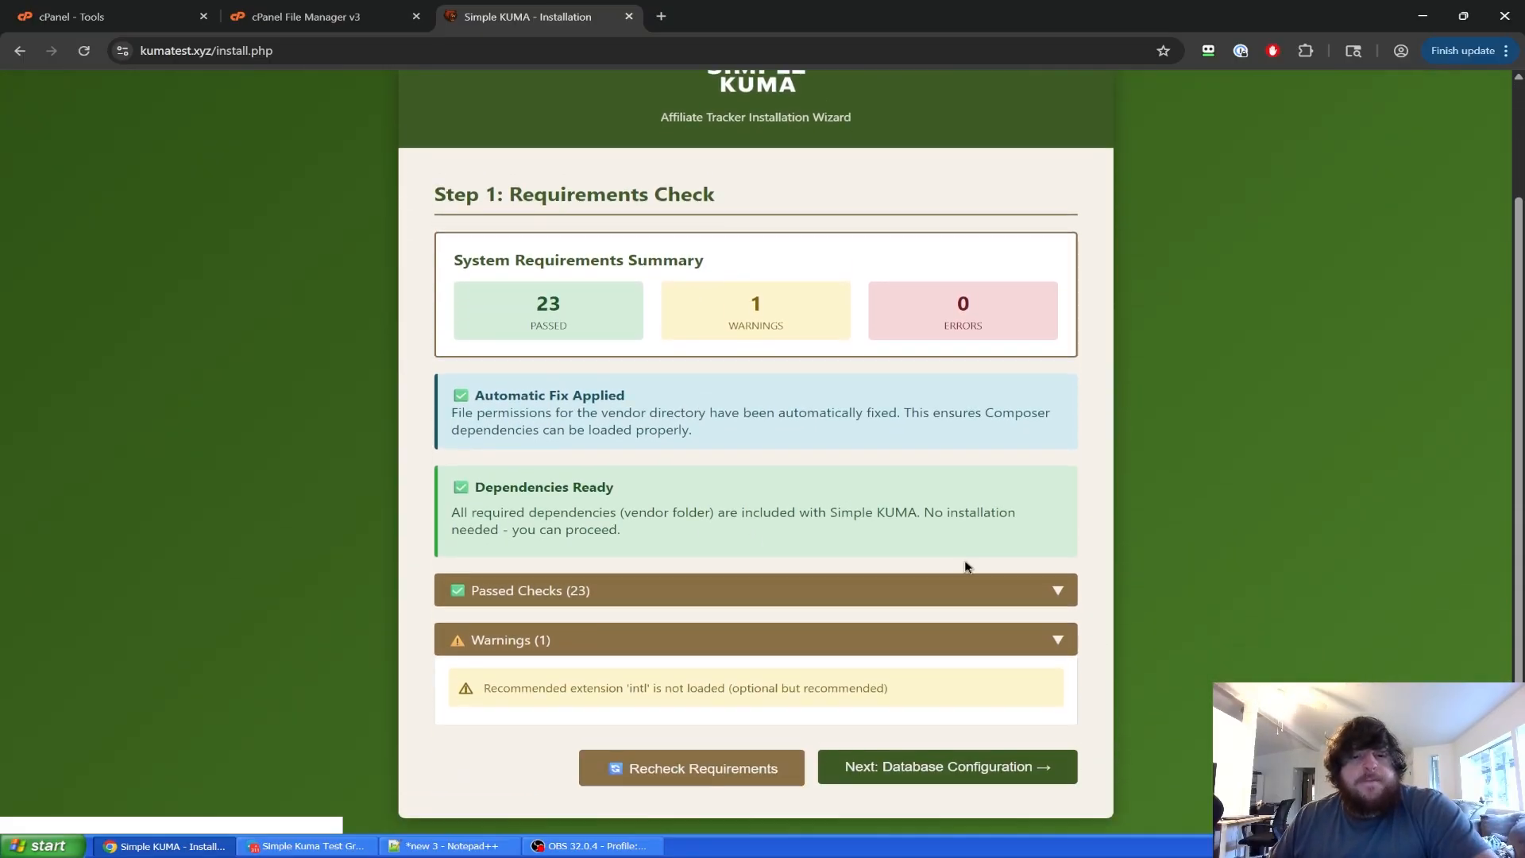
pyautogui.scroll(2, 1051, 507)
pyautogui.scroll(-2, 1293, 616)
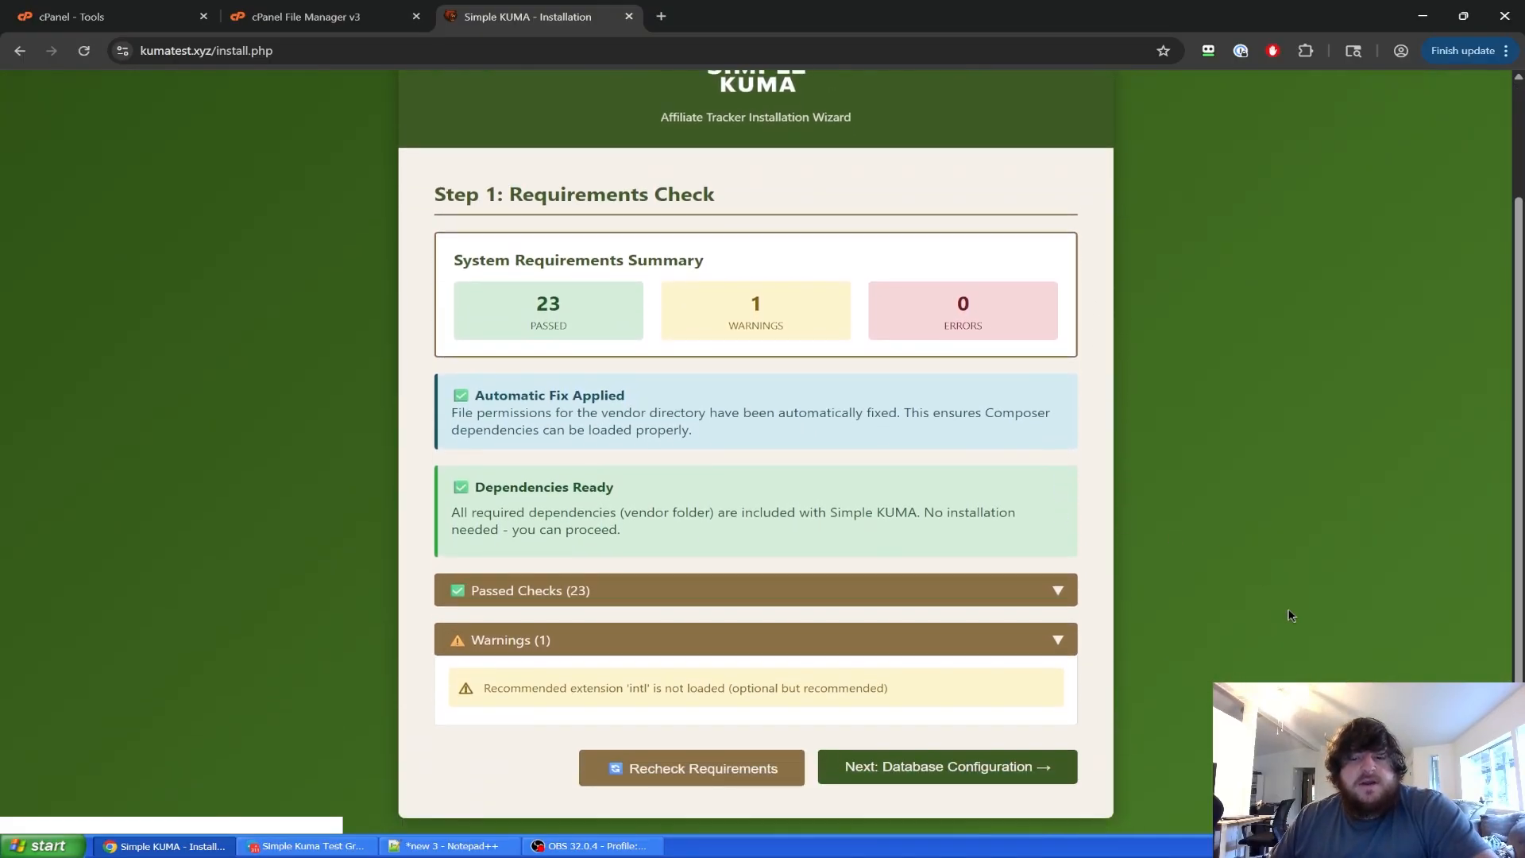
pyautogui.click(967, 775)
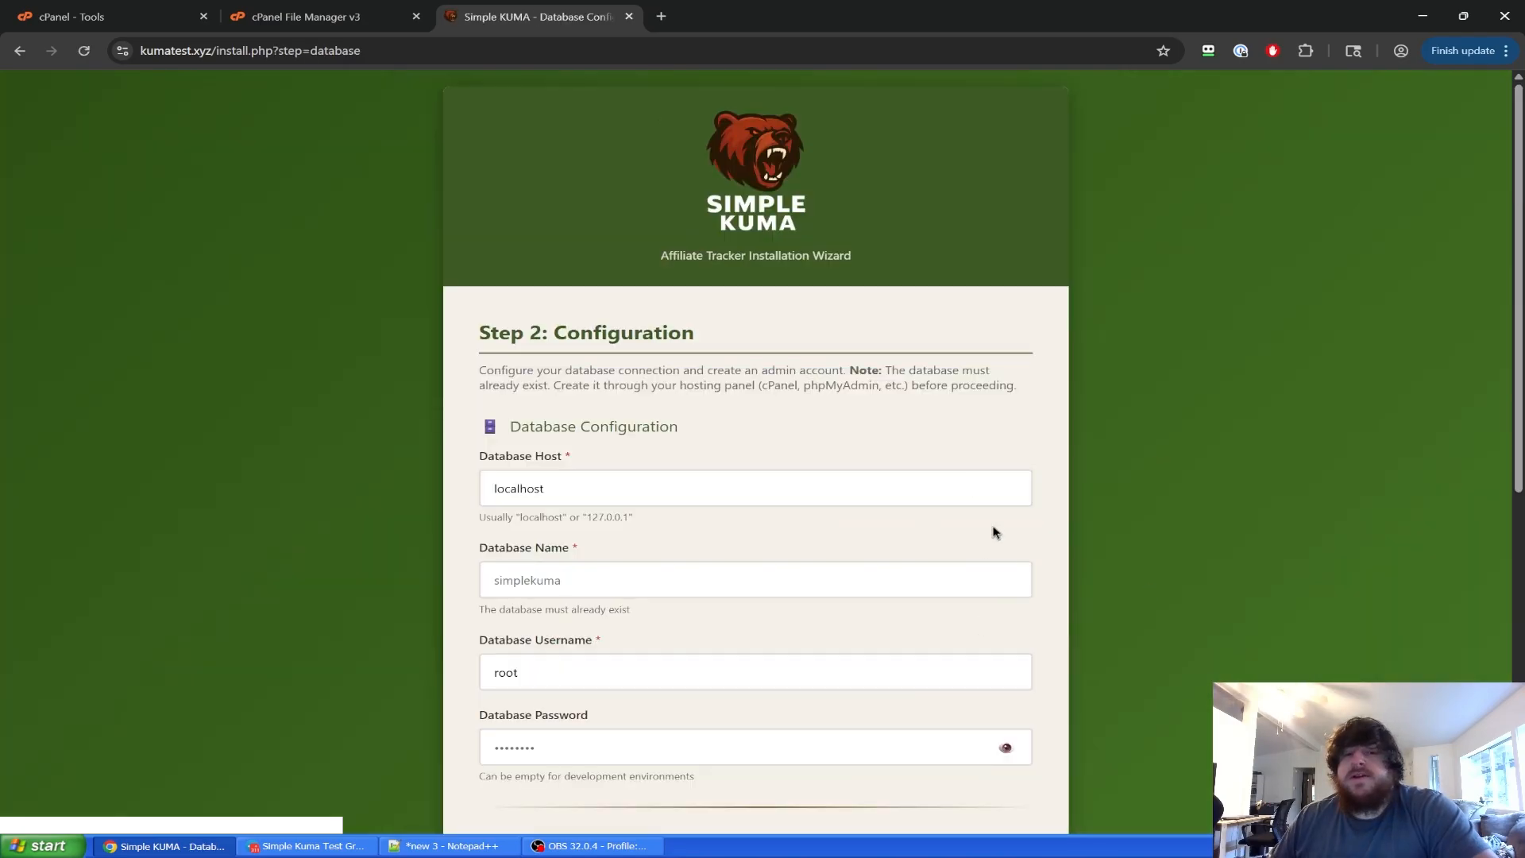
# Review the Step 2 database form, then scroll cPanel Tools down to the Databases section.
pyautogui.scroll(-4, 992, 527)
pyautogui.scroll(4, 1025, 509)
pyautogui.scroll(-1, 1051, 496)
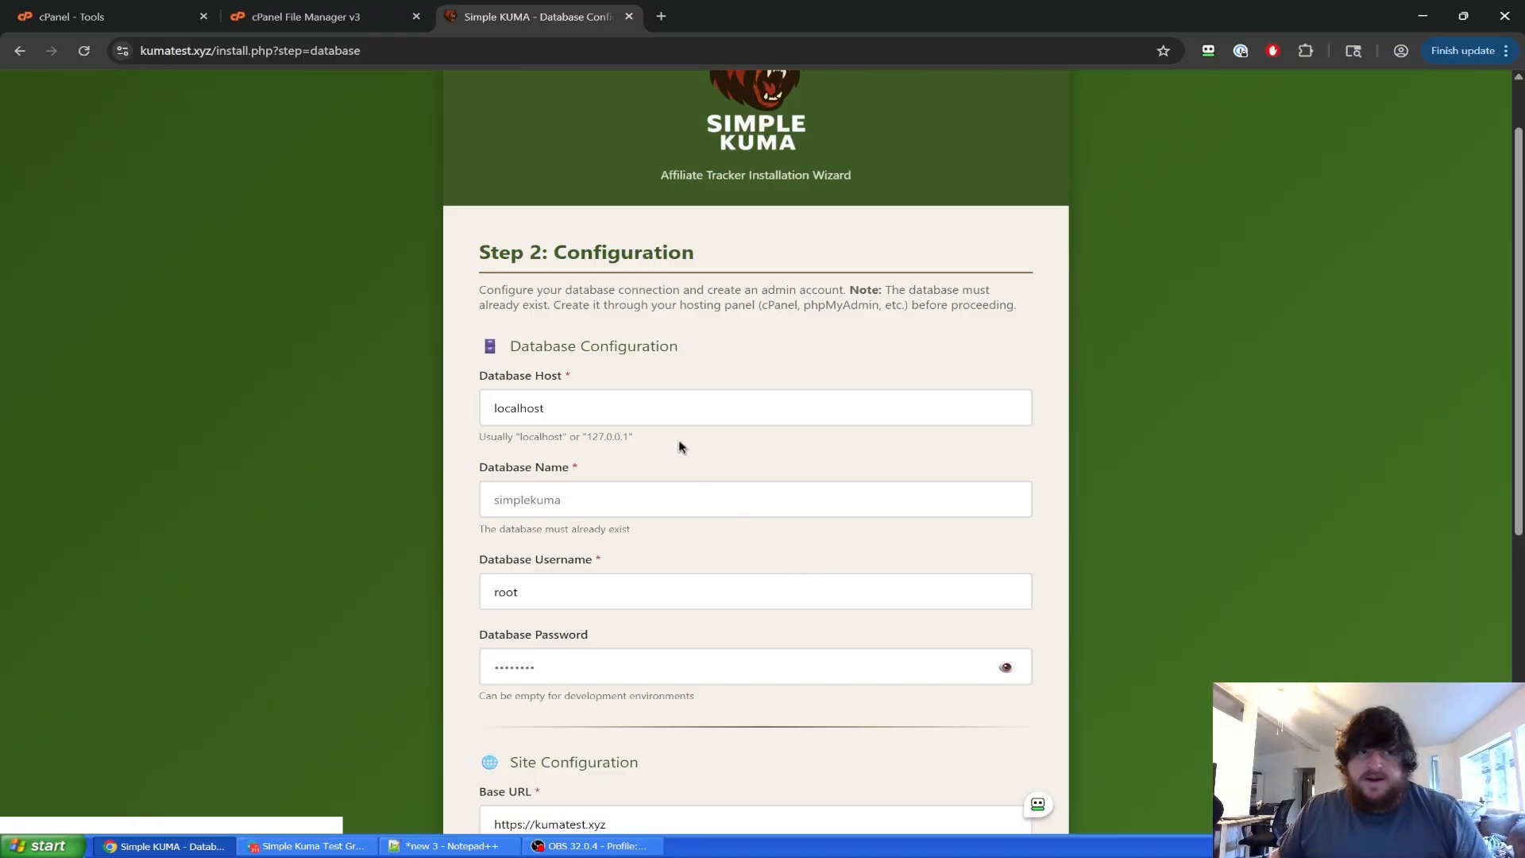
pyautogui.hotkey('ctrl', '1')
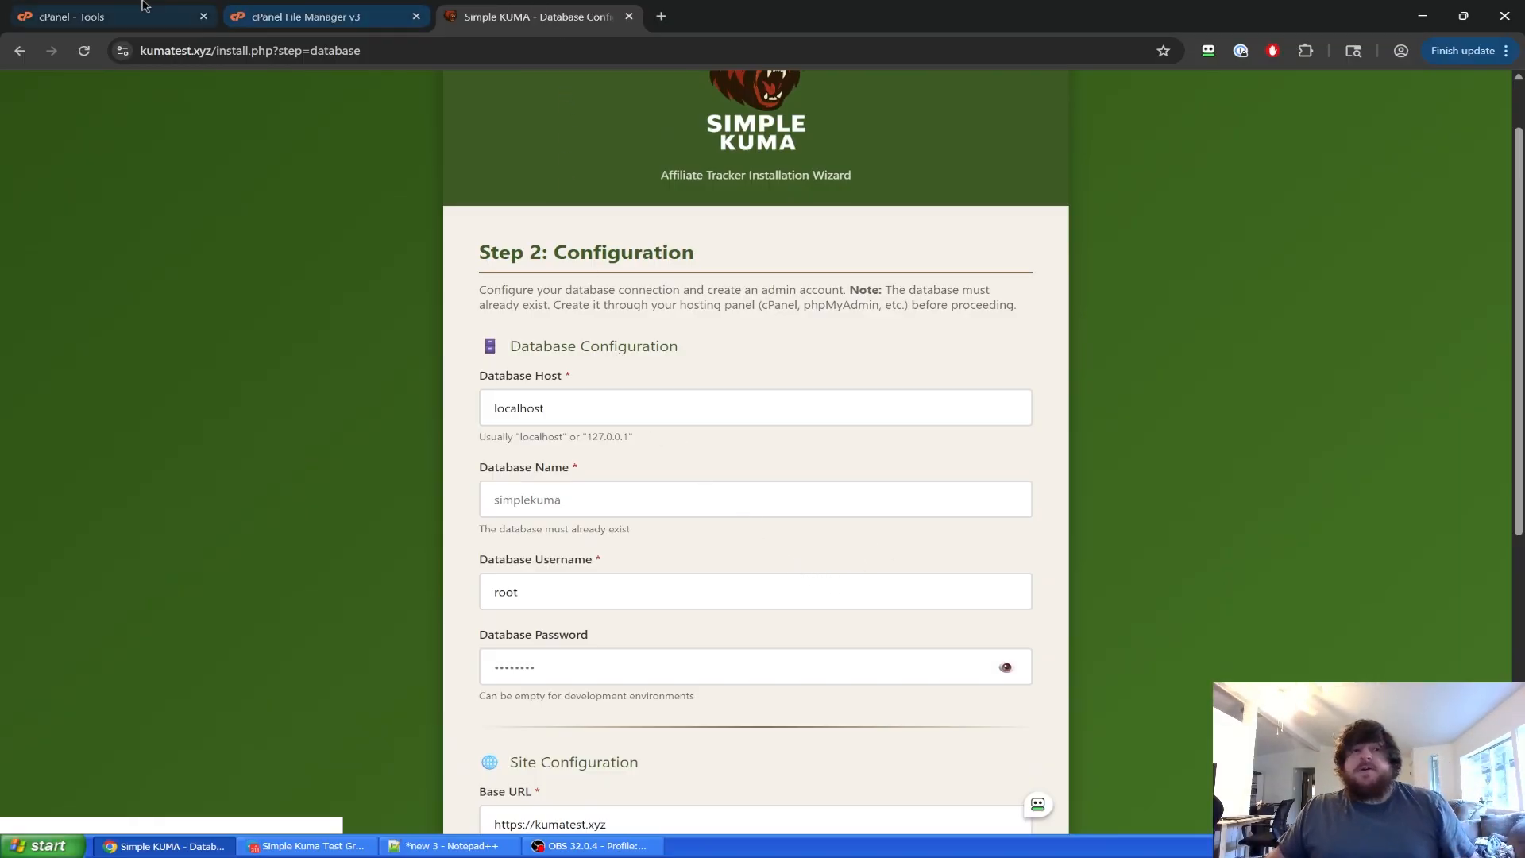
pyautogui.scroll(-3, 556, 468)
pyautogui.scroll(-2, 564, 462)
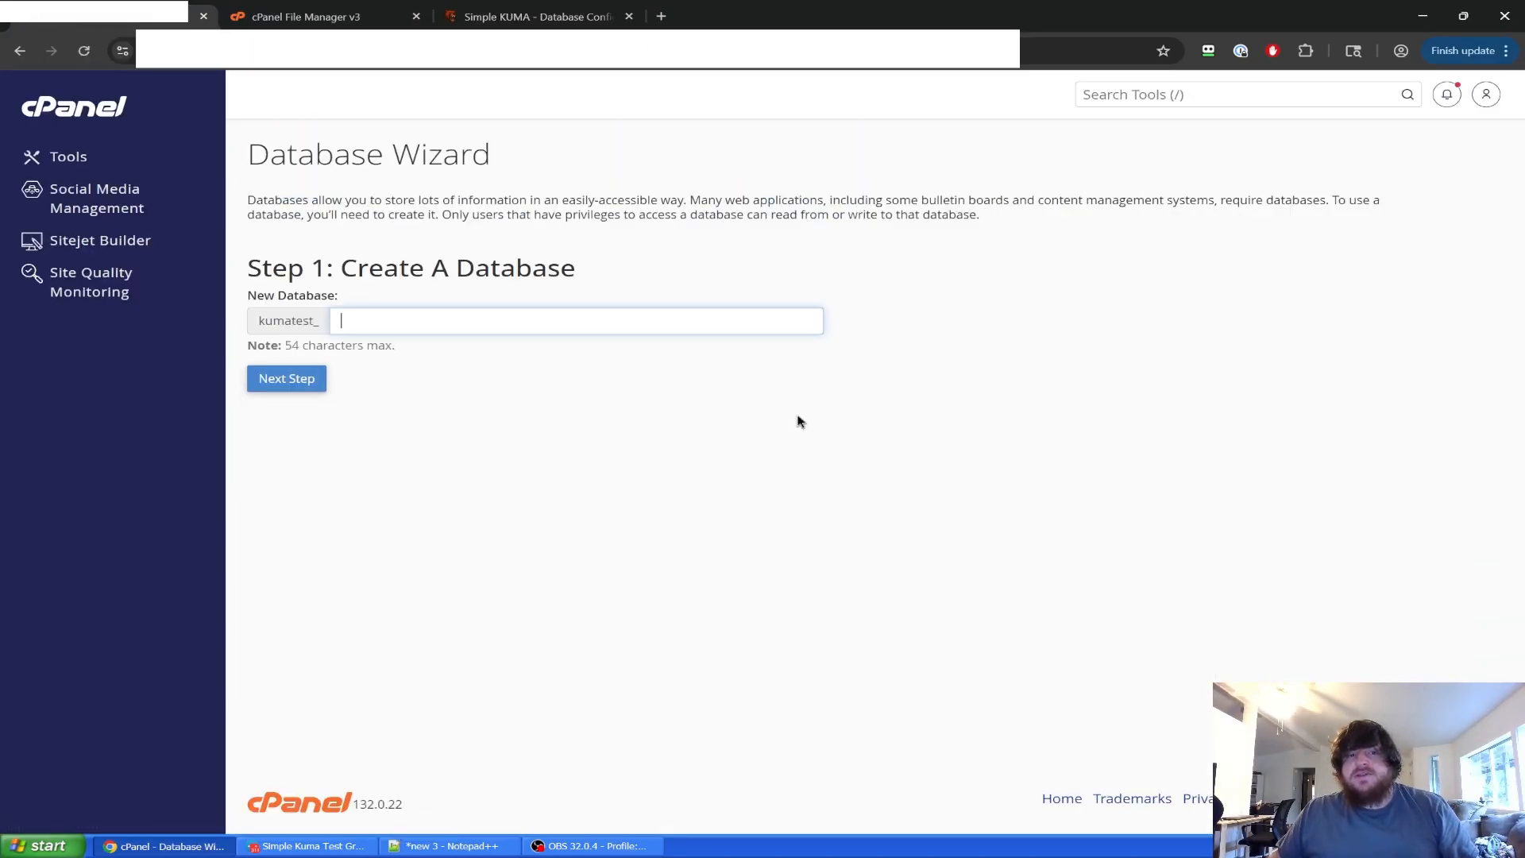
# In the Database Wizard, create database kumatest_test using the name 'test' copied from the notes.
pyautogui.click(605, 443)
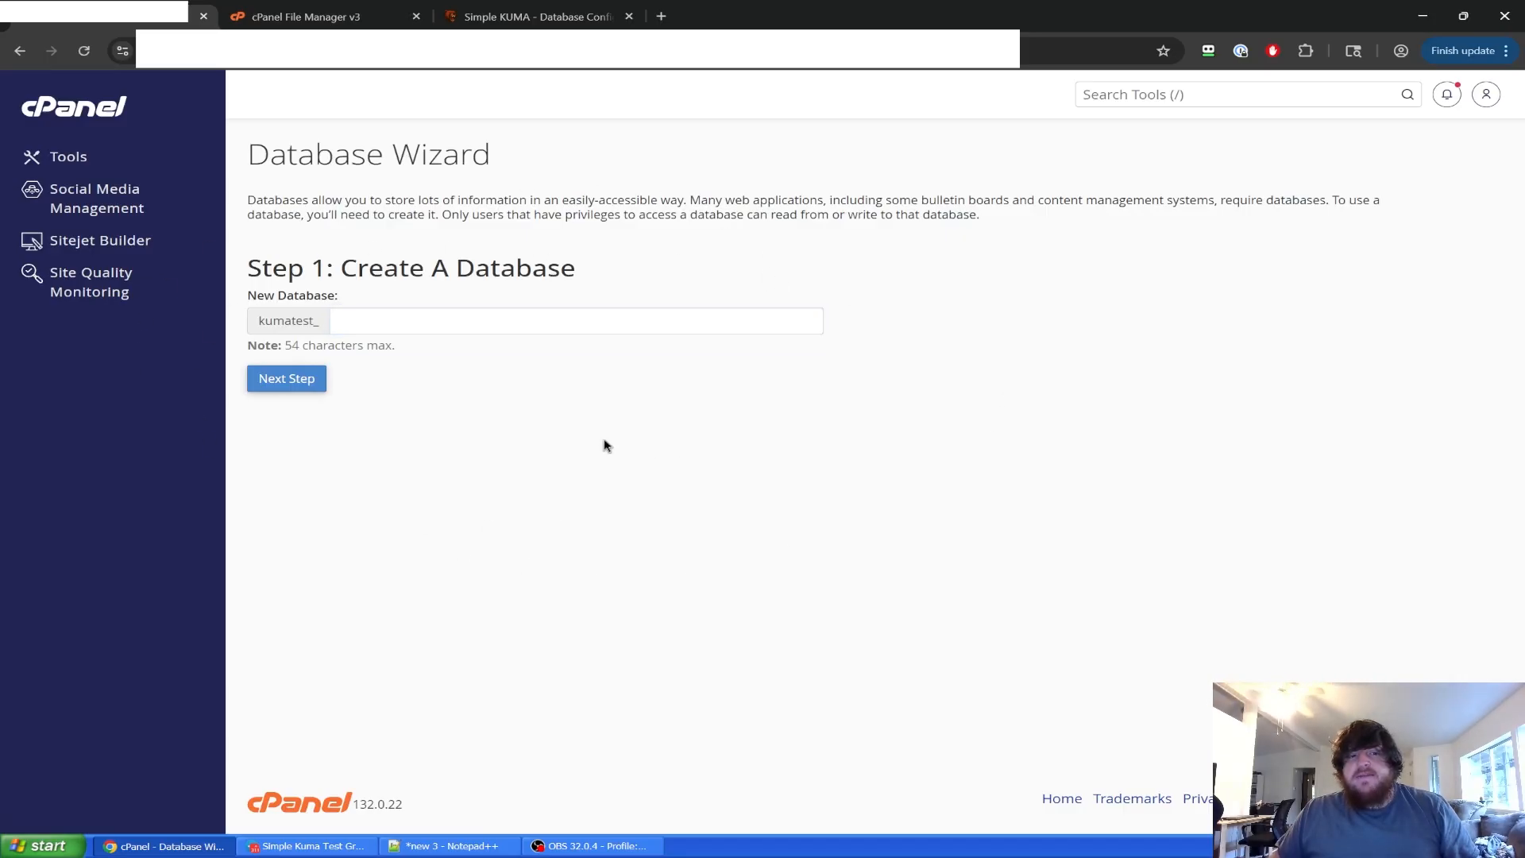
pyautogui.click(467, 848)
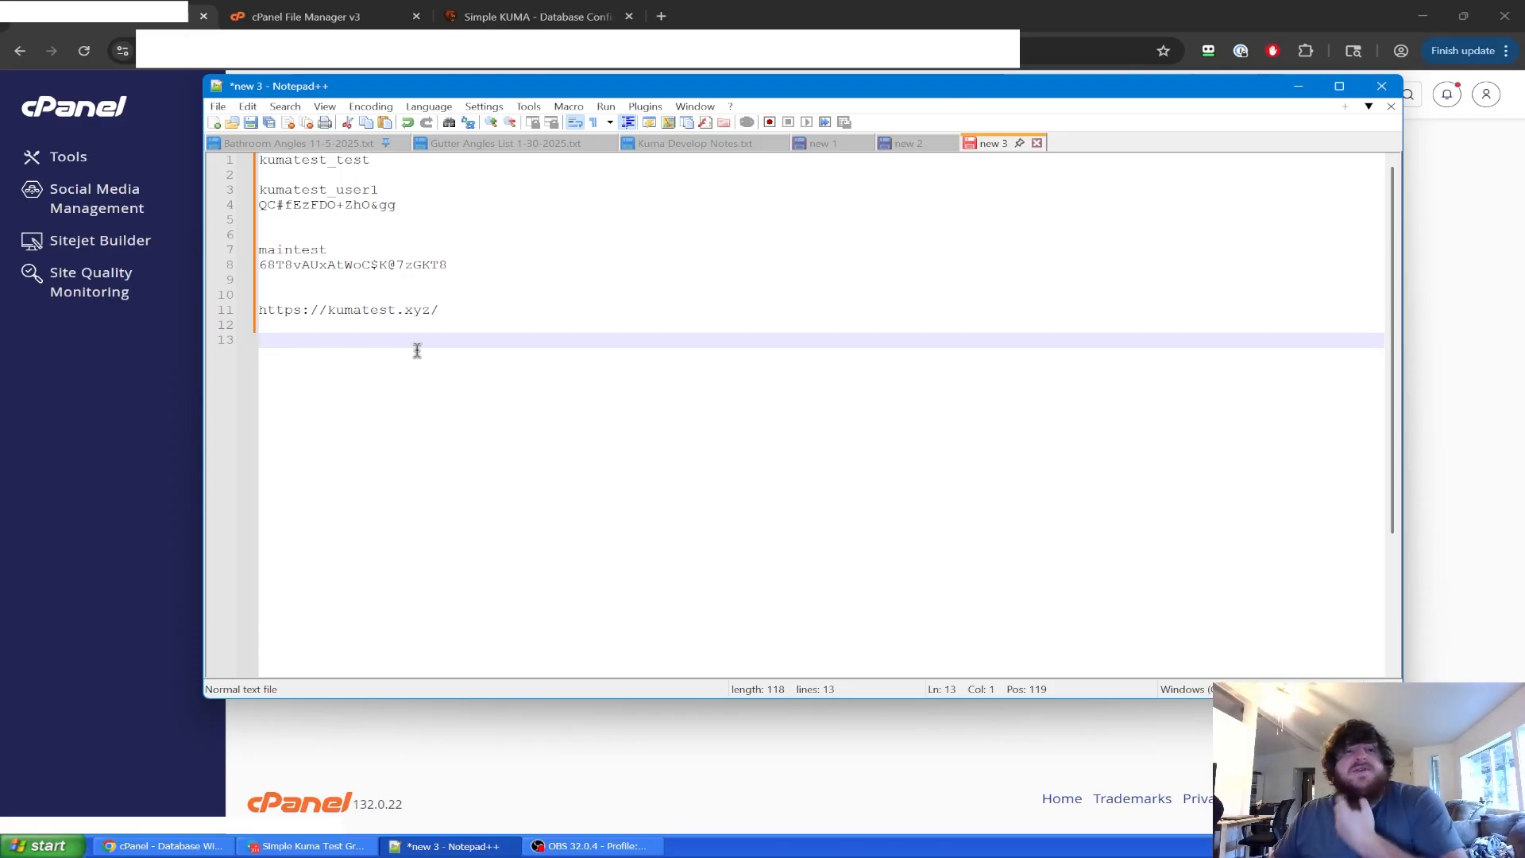
pyautogui.moveTo(334, 159); pyautogui.dragTo(370, 159)
pyautogui.hotkey('ctrl', 'c')
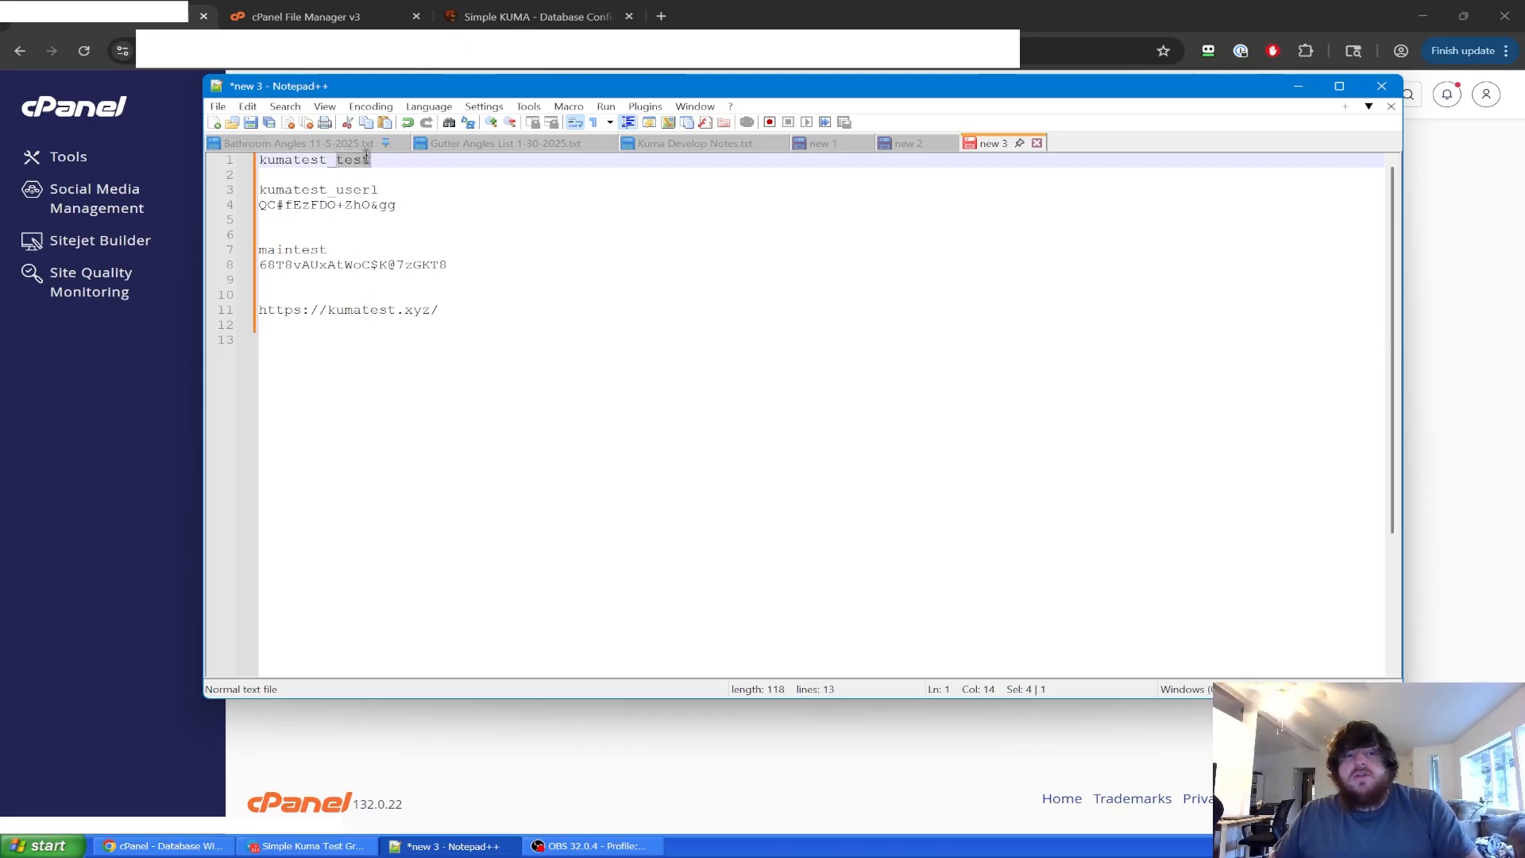
pyautogui.click(185, 452)
pyautogui.click(509, 321)
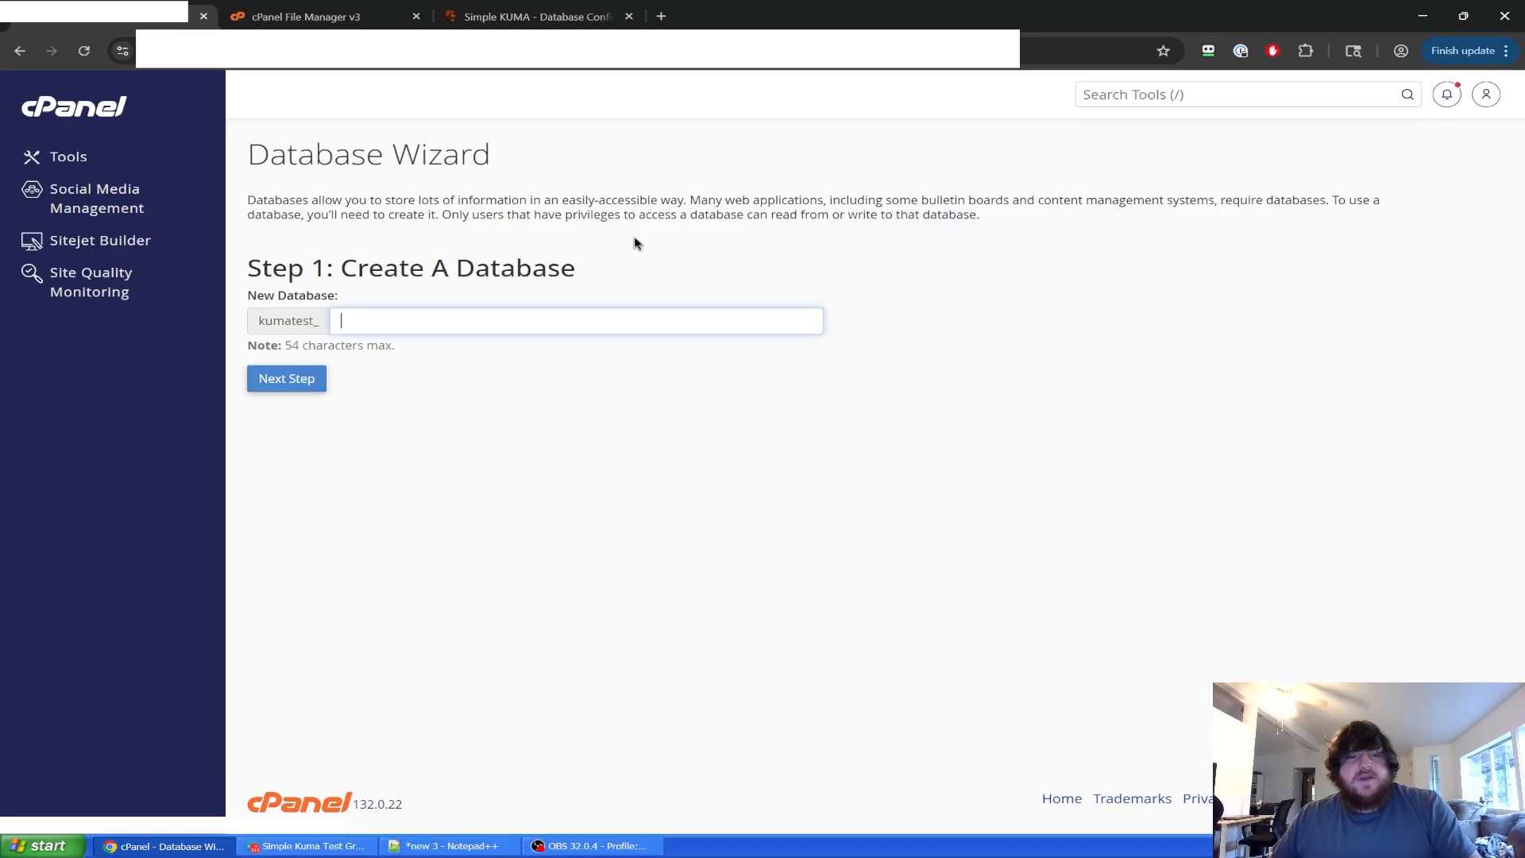
pyautogui.hotkey('ctrl', 'v')
pyautogui.click(382, 400)
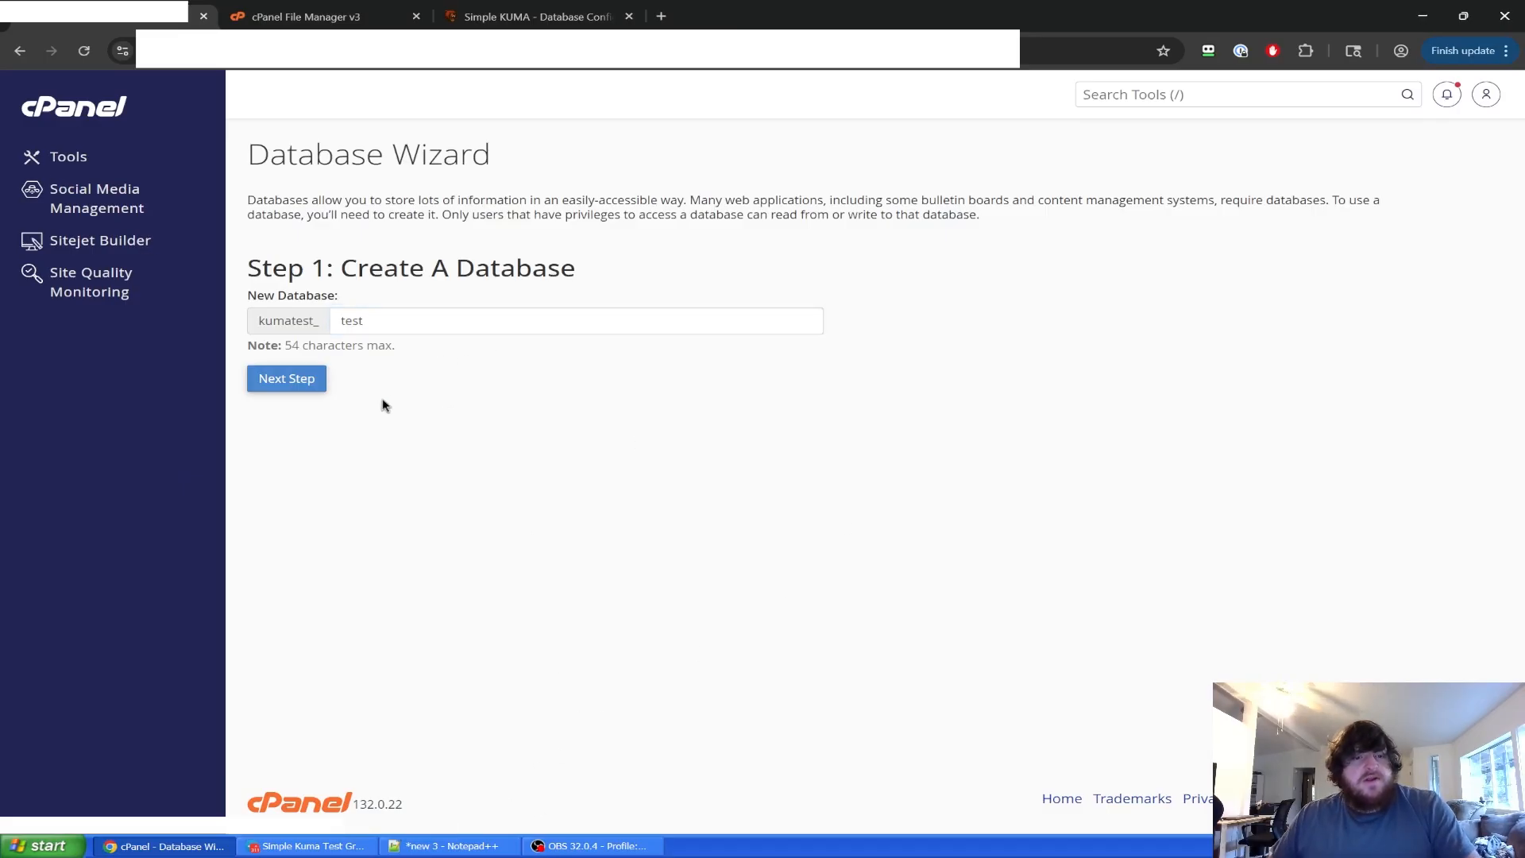
pyautogui.click(284, 378)
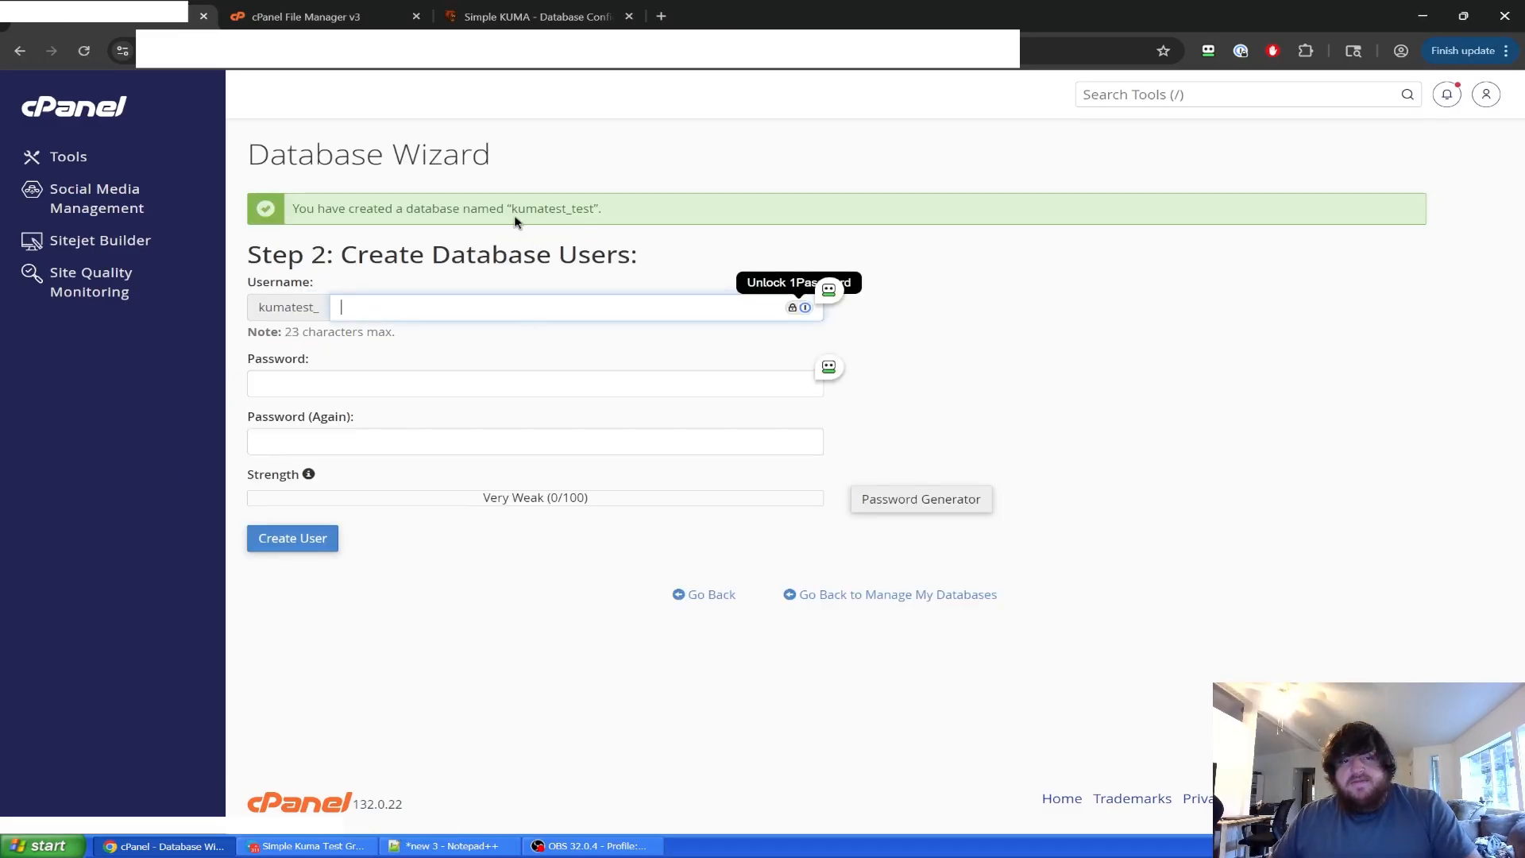
# Enter the username user1 from the notes into the database user form.
pyautogui.click(433, 846)
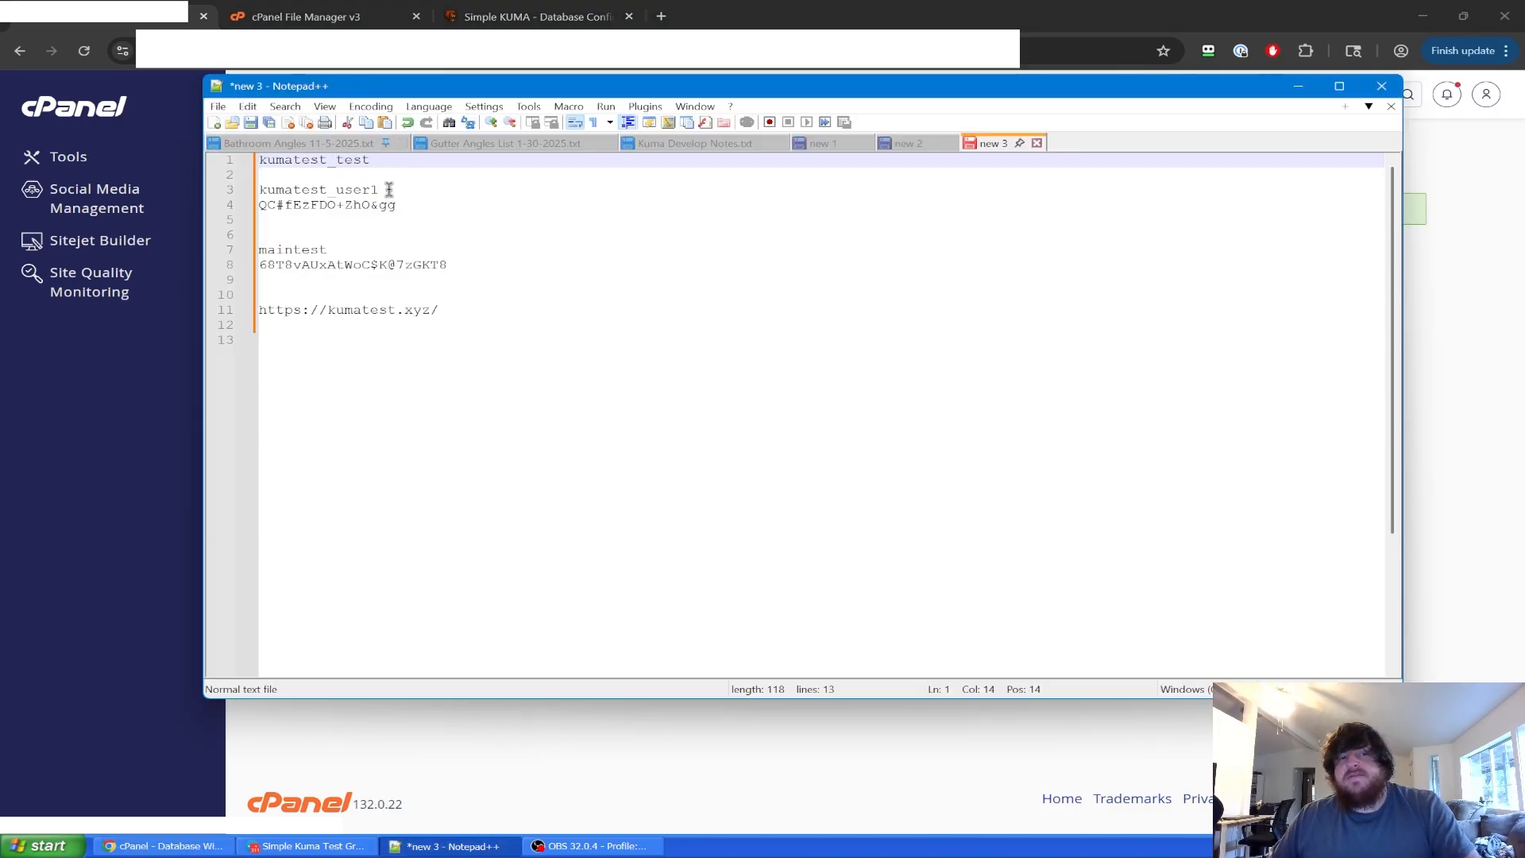
pyautogui.moveTo(385, 189); pyautogui.dragTo(360, 189)
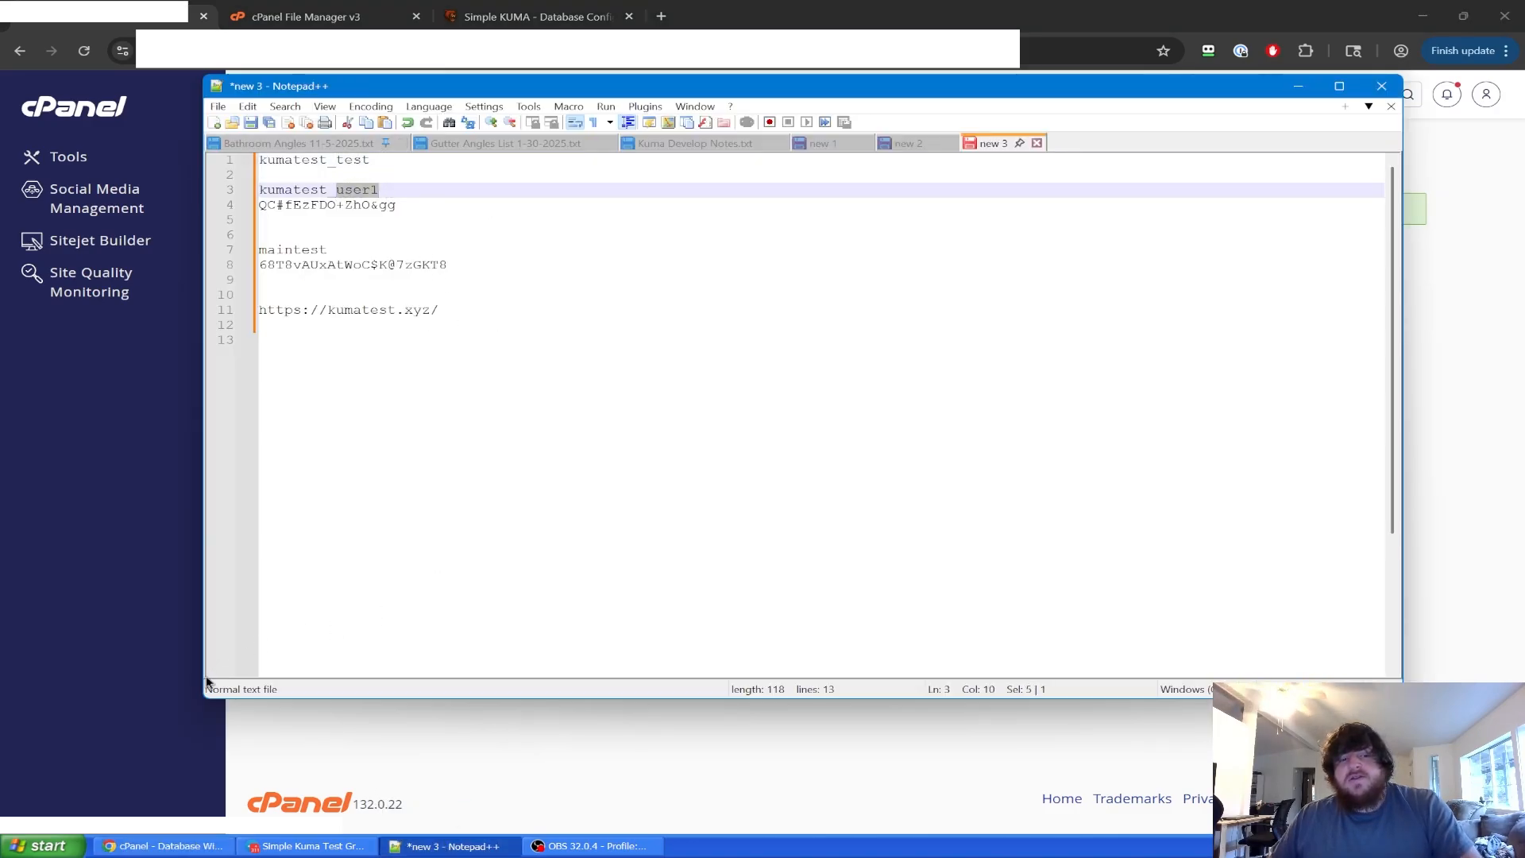
pyautogui.click(185, 736)
pyautogui.click(379, 312)
pyautogui.write('user1')
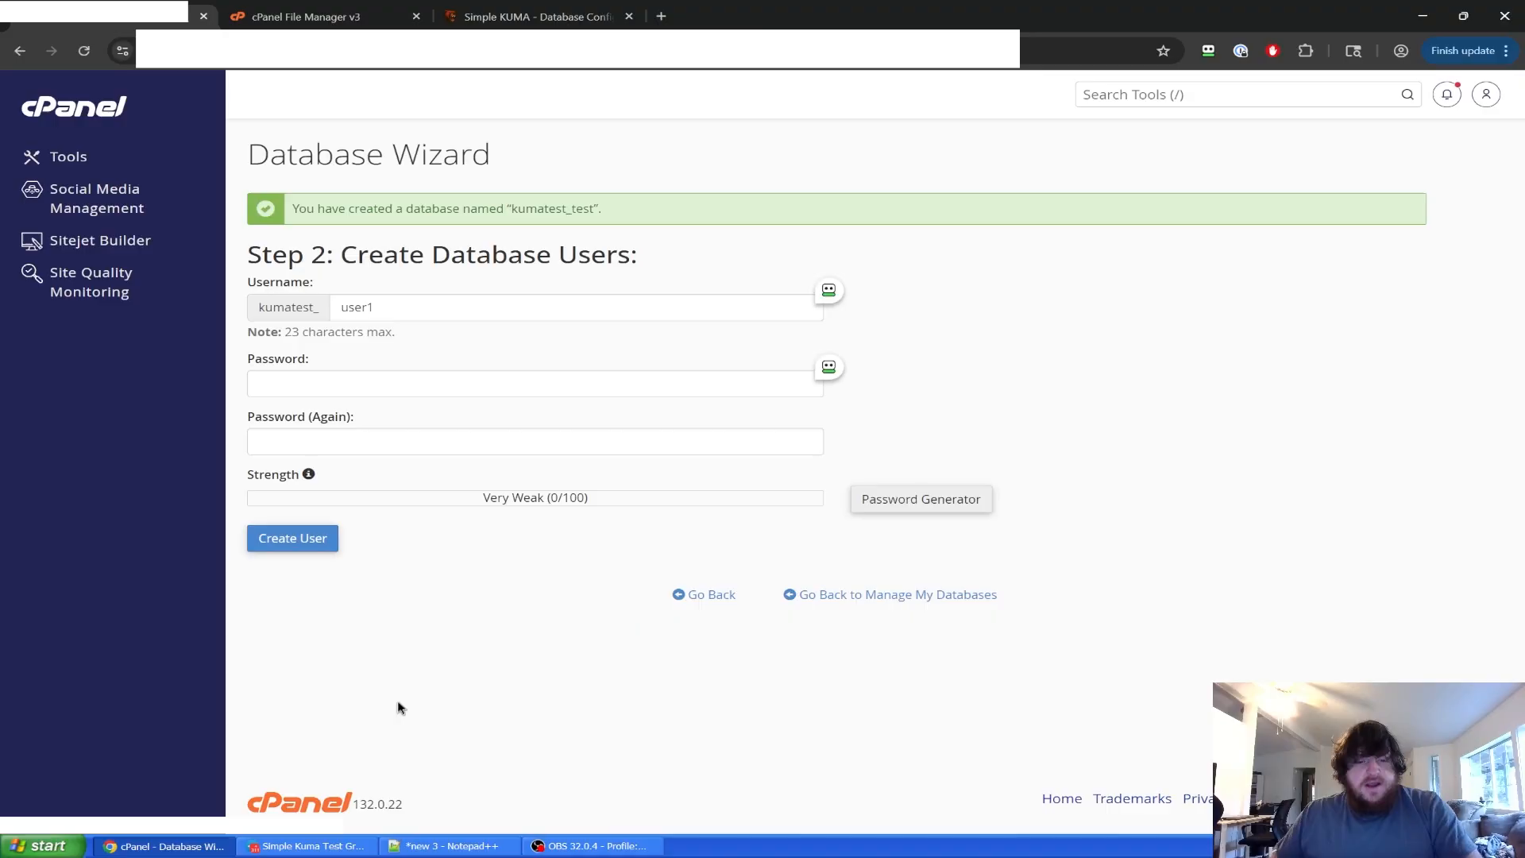
# Paste the saved password into Password and Password (Again), reaching Very Strong (100/100).
pyautogui.click(448, 845)
pyautogui.moveTo(407, 205); pyautogui.dragTo(221, 210)
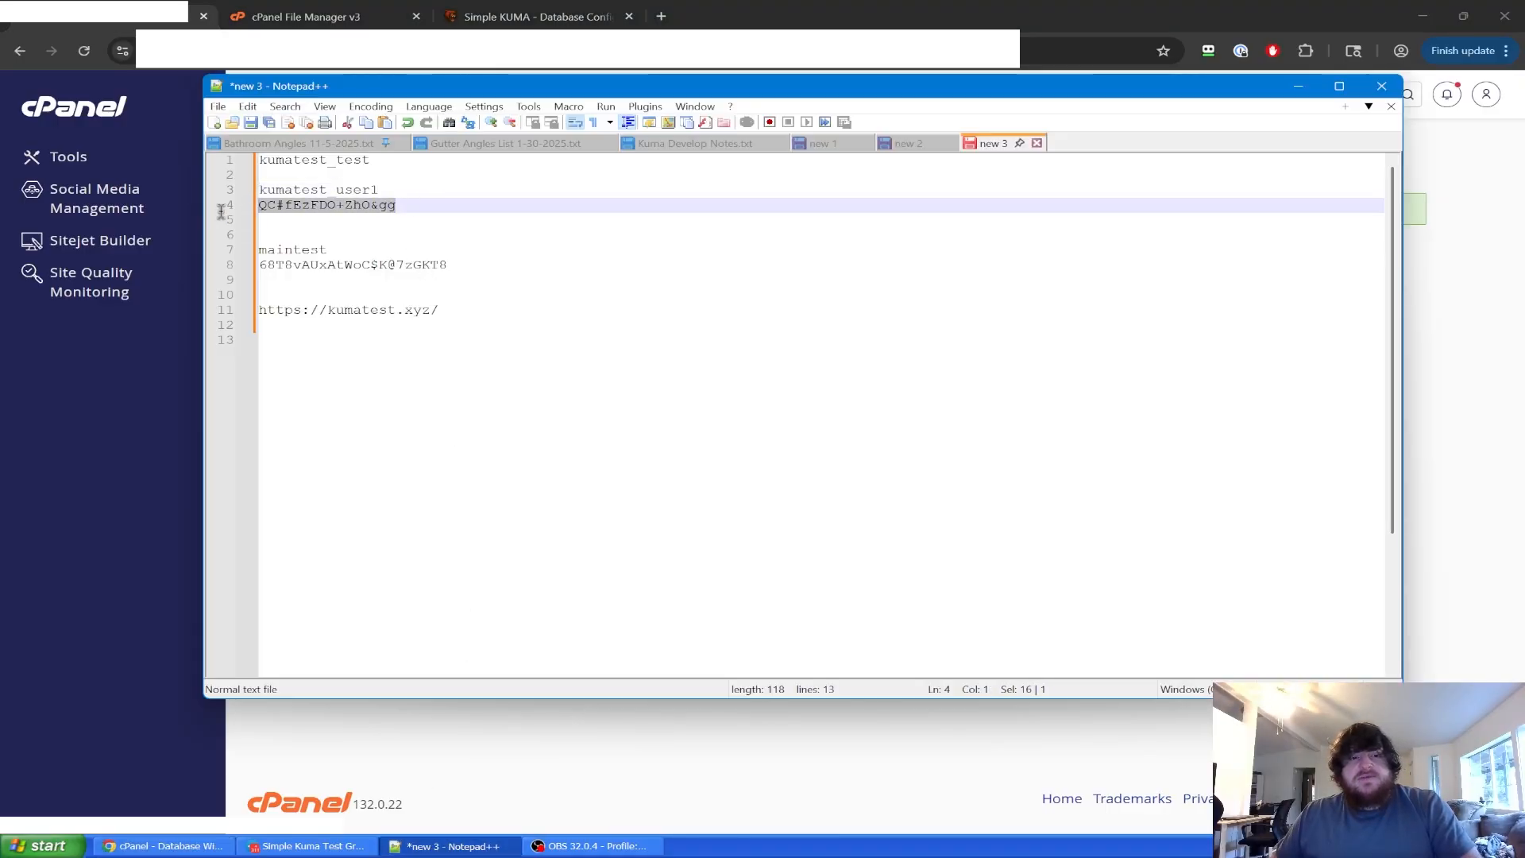
pyautogui.hotkey('ctrl', 'c')
pyautogui.click(193, 417)
pyautogui.click(434, 372)
pyautogui.hotkey('ctrl', 'v')
pyautogui.click(419, 438)
pyautogui.hotkey('ctrl', 'v')
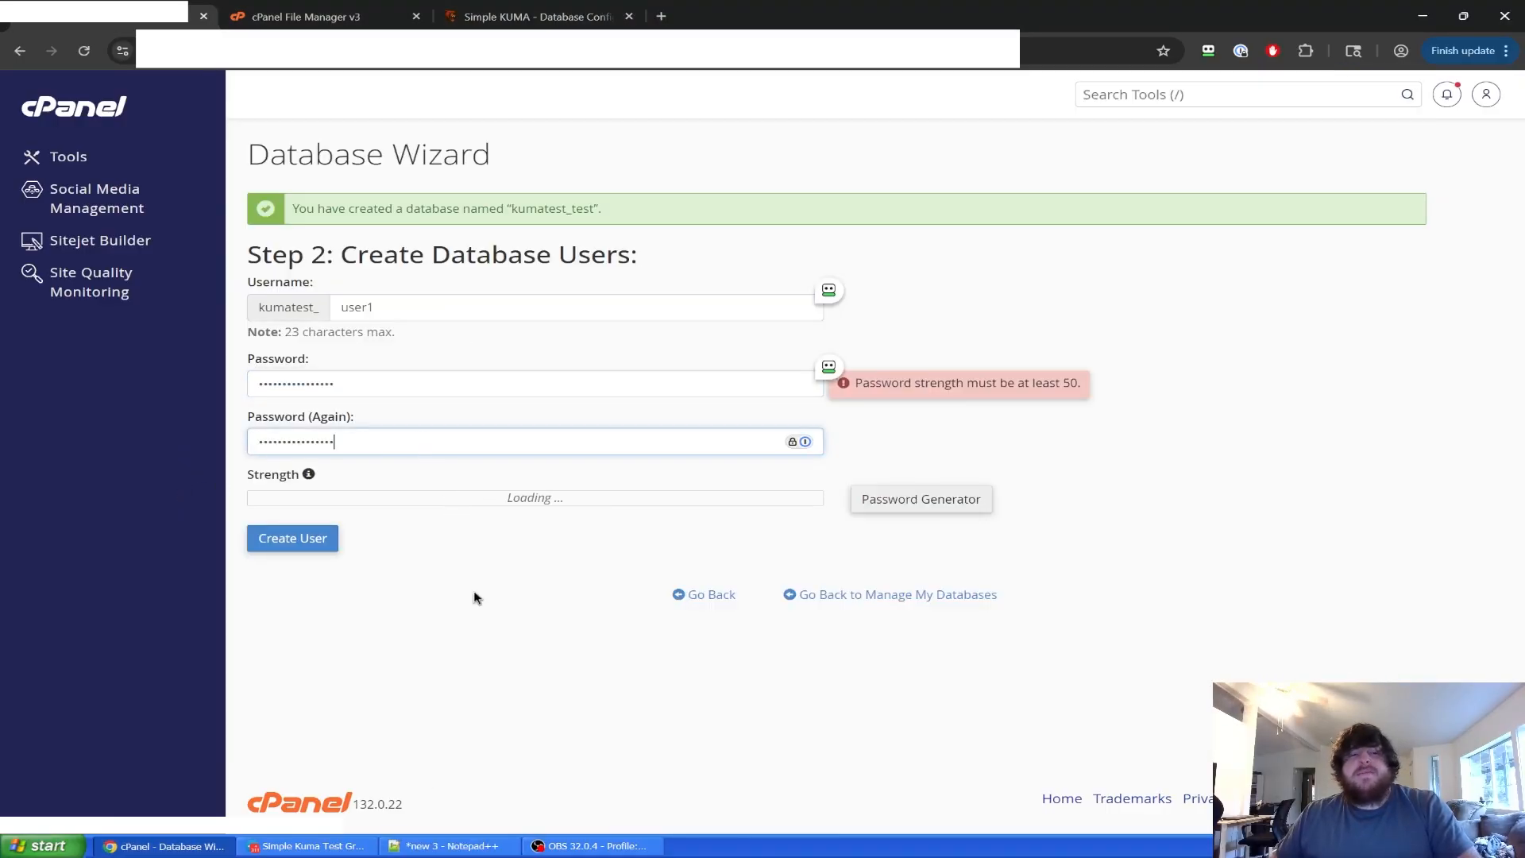
pyautogui.click(475, 592)
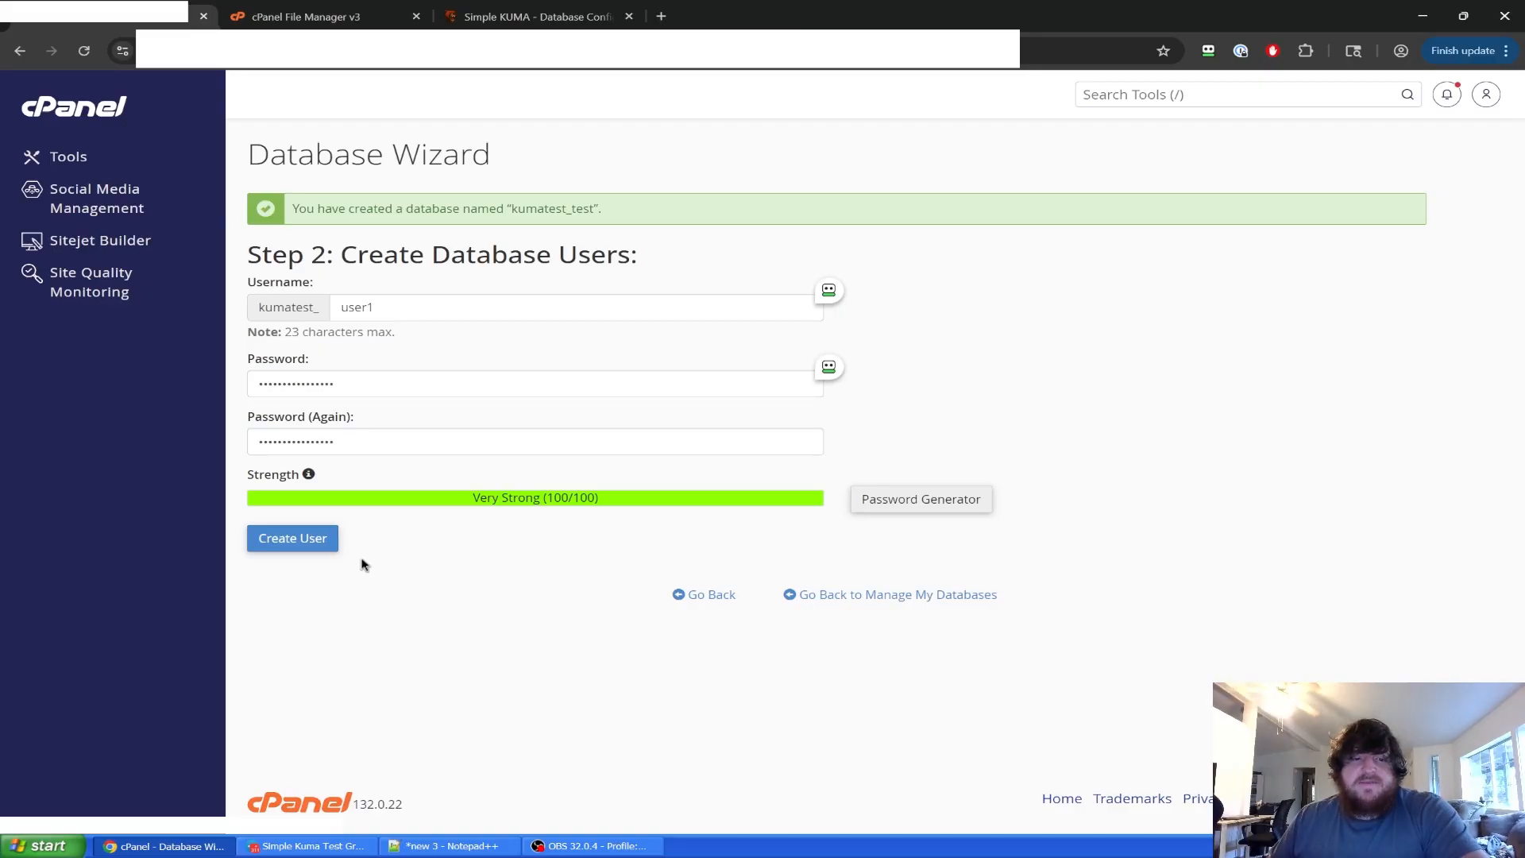
# Create user kumatest_user1 and grant it ALL PRIVILEGES on kumatest_test.
pyautogui.click(311, 544)
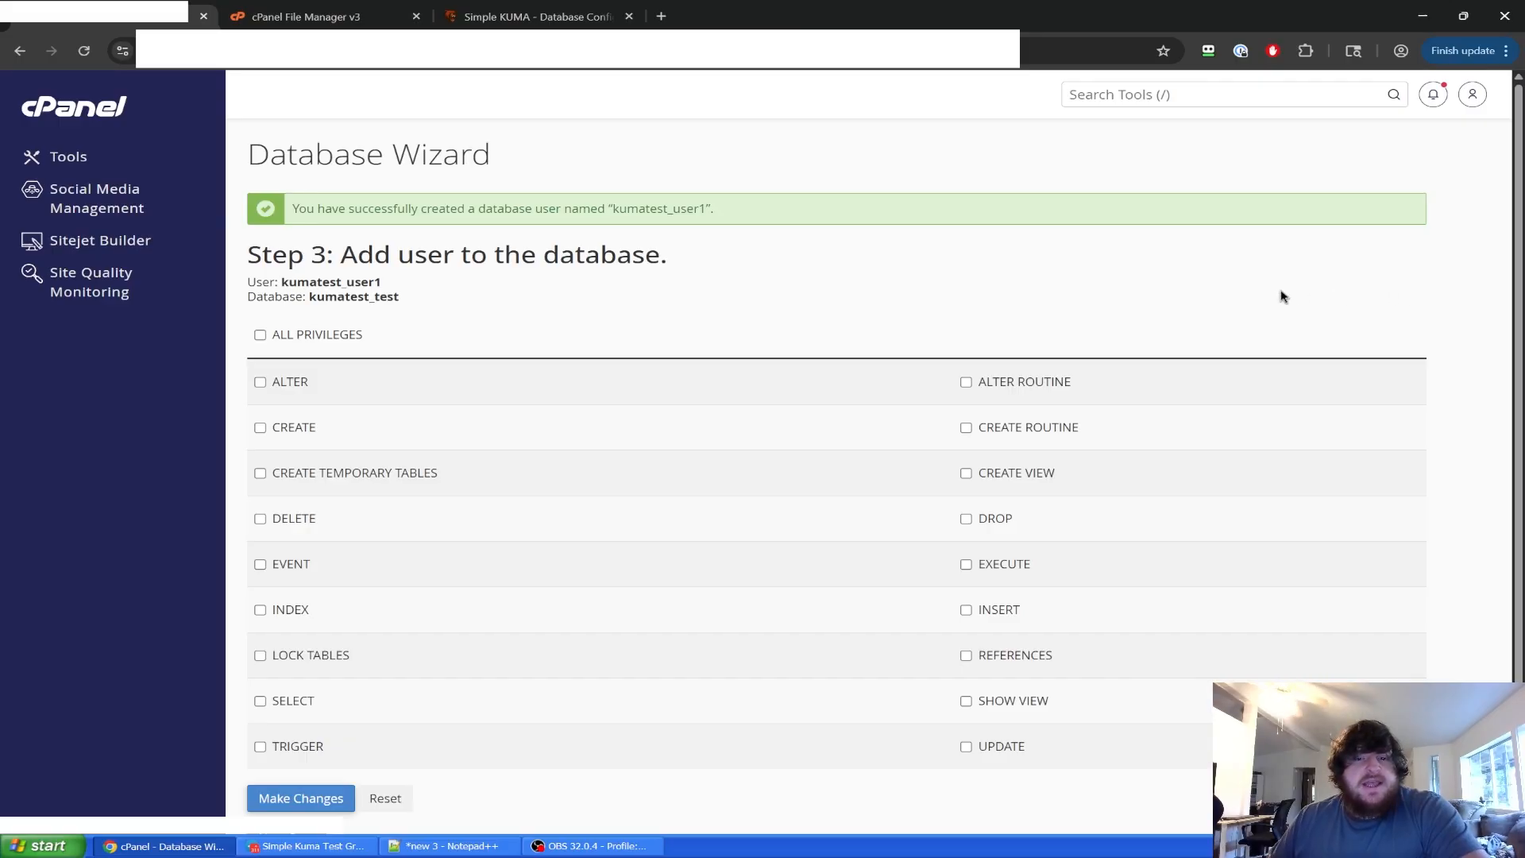
pyautogui.click(260, 334)
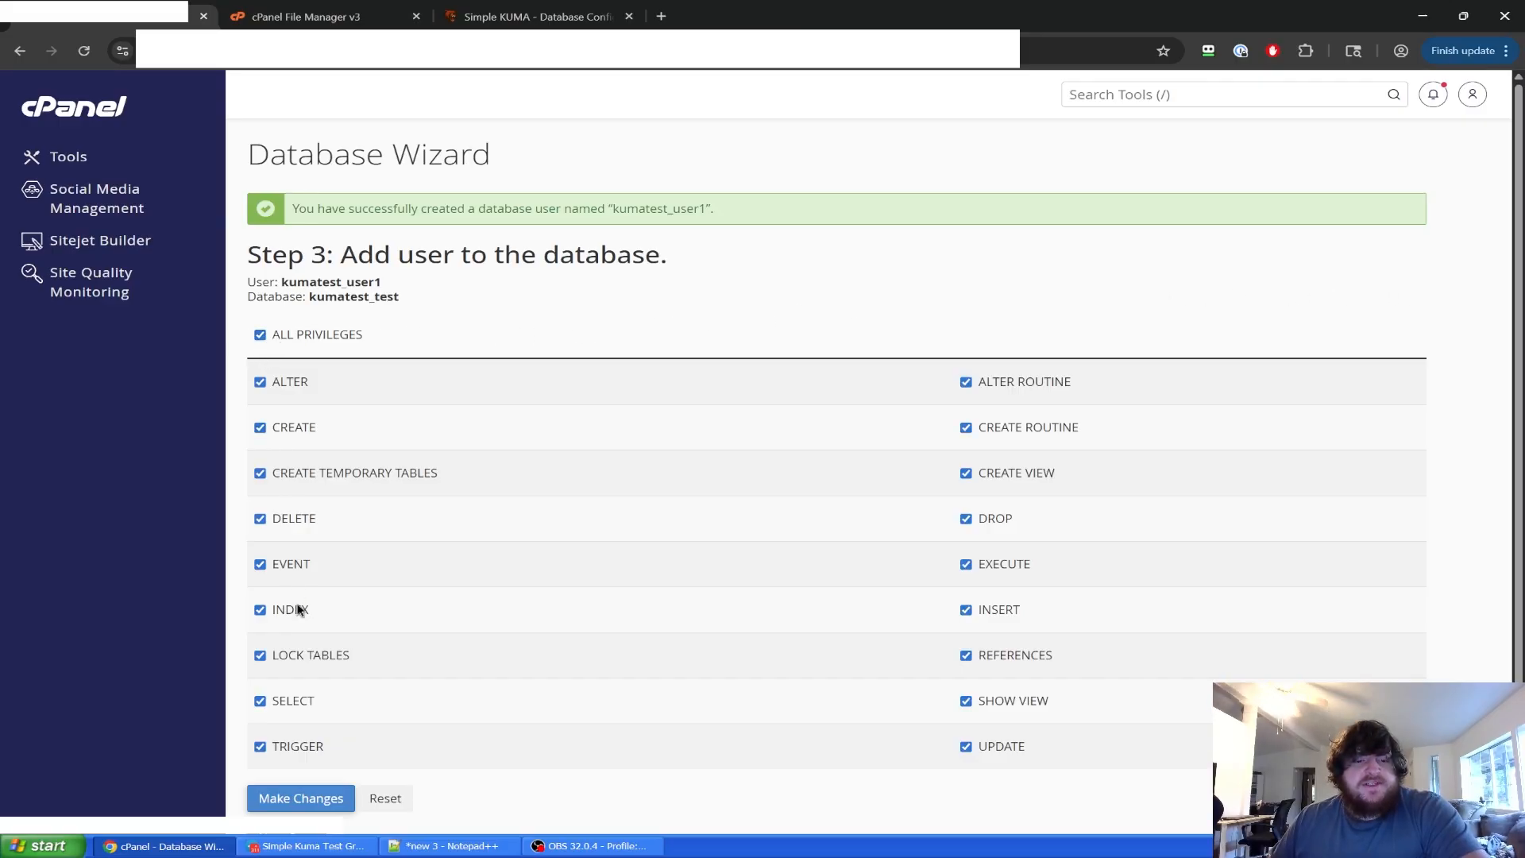
pyautogui.scroll(-2, 300, 606)
pyautogui.click(323, 666)
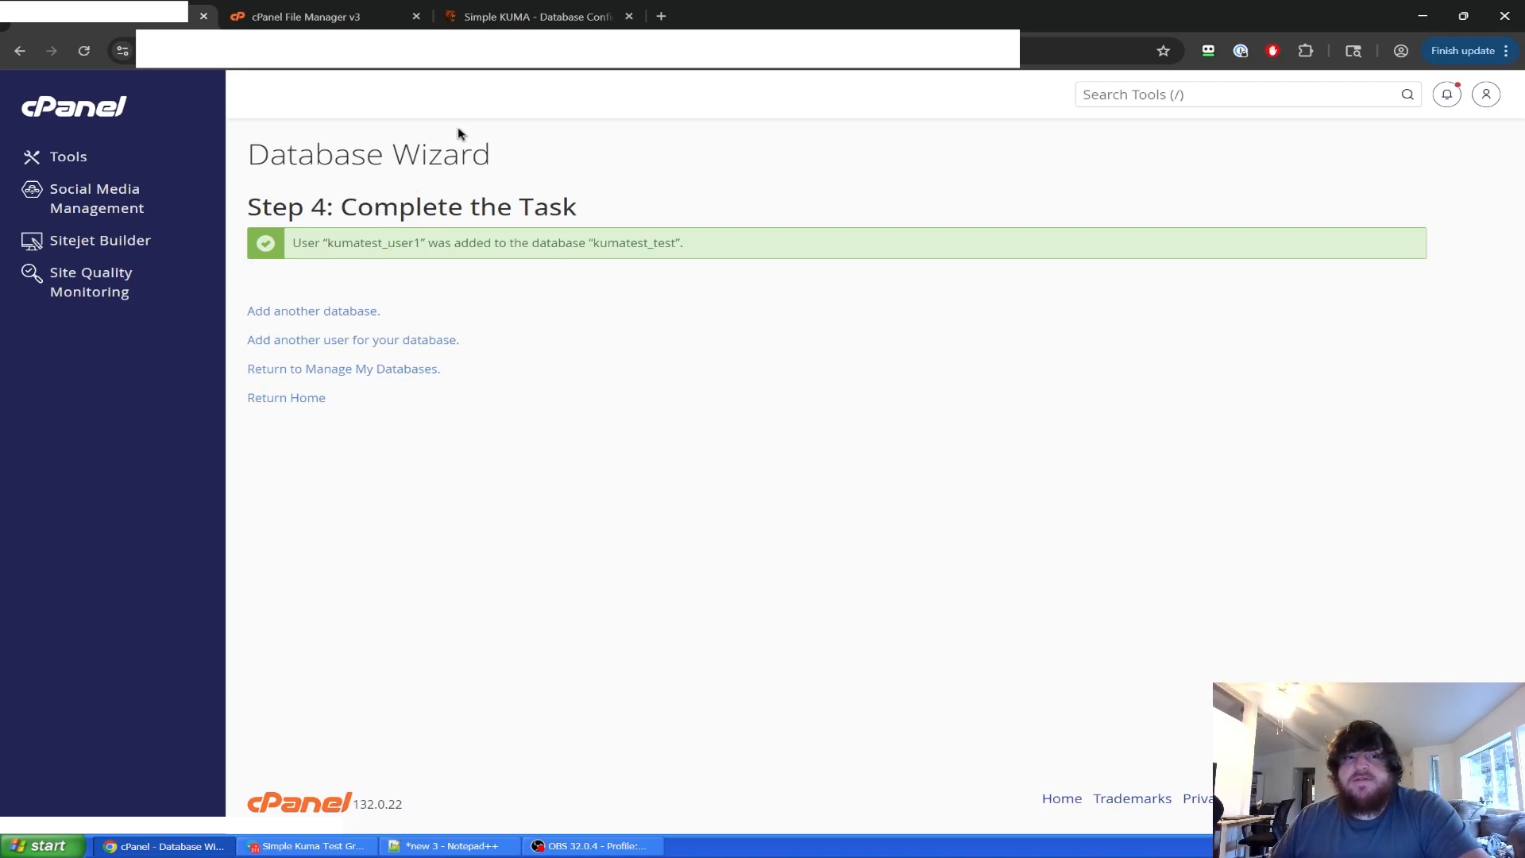
pyautogui.click(539, 17)
# Enter kumatest_test from the notes as the installer's Database Name.
pyautogui.scroll(-2, 765, 377)
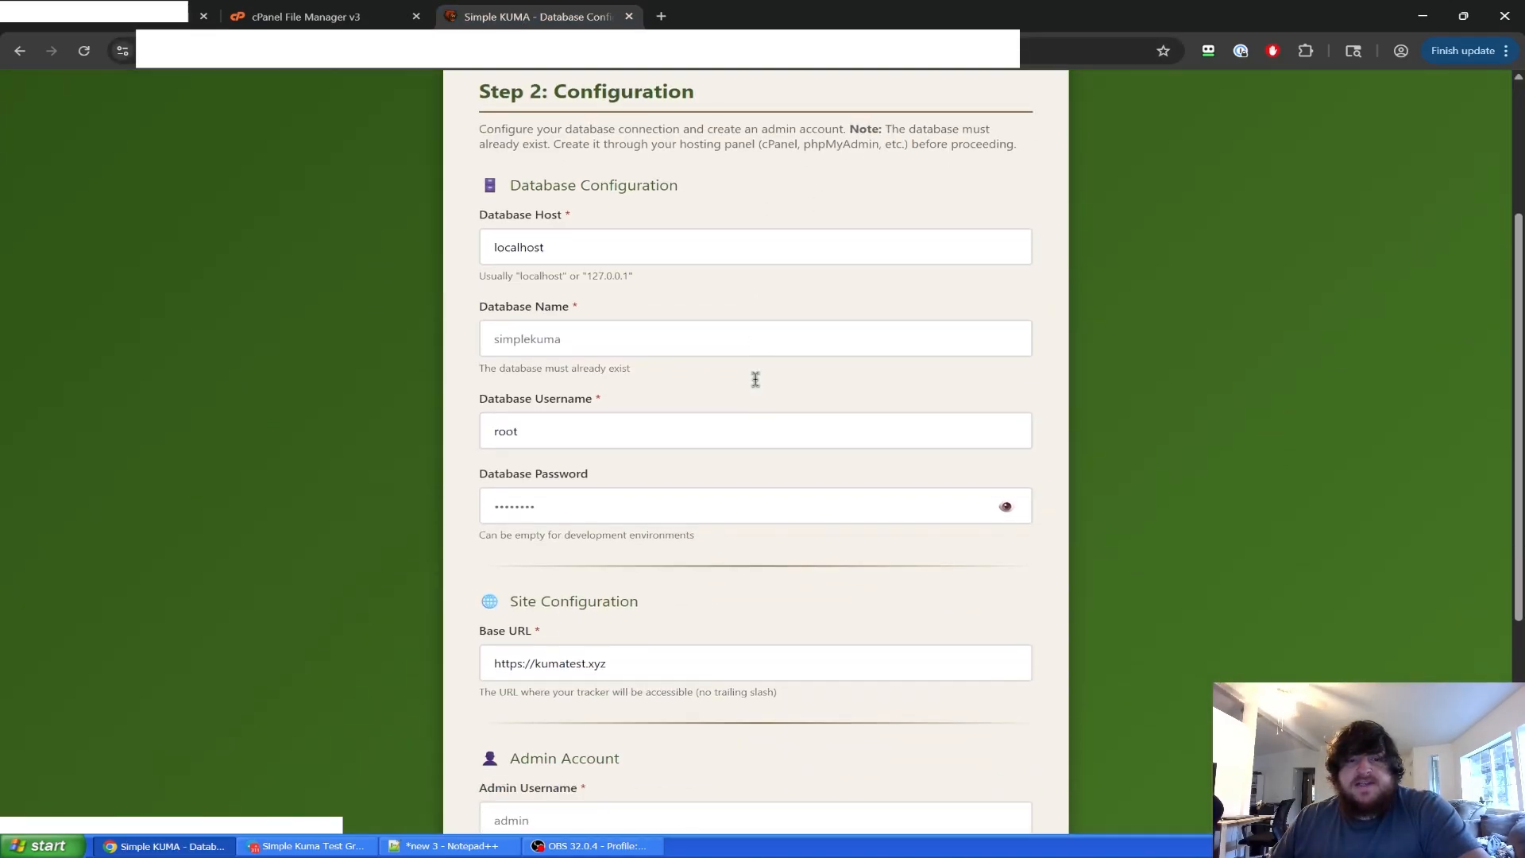
pyautogui.scroll(1, 755, 378)
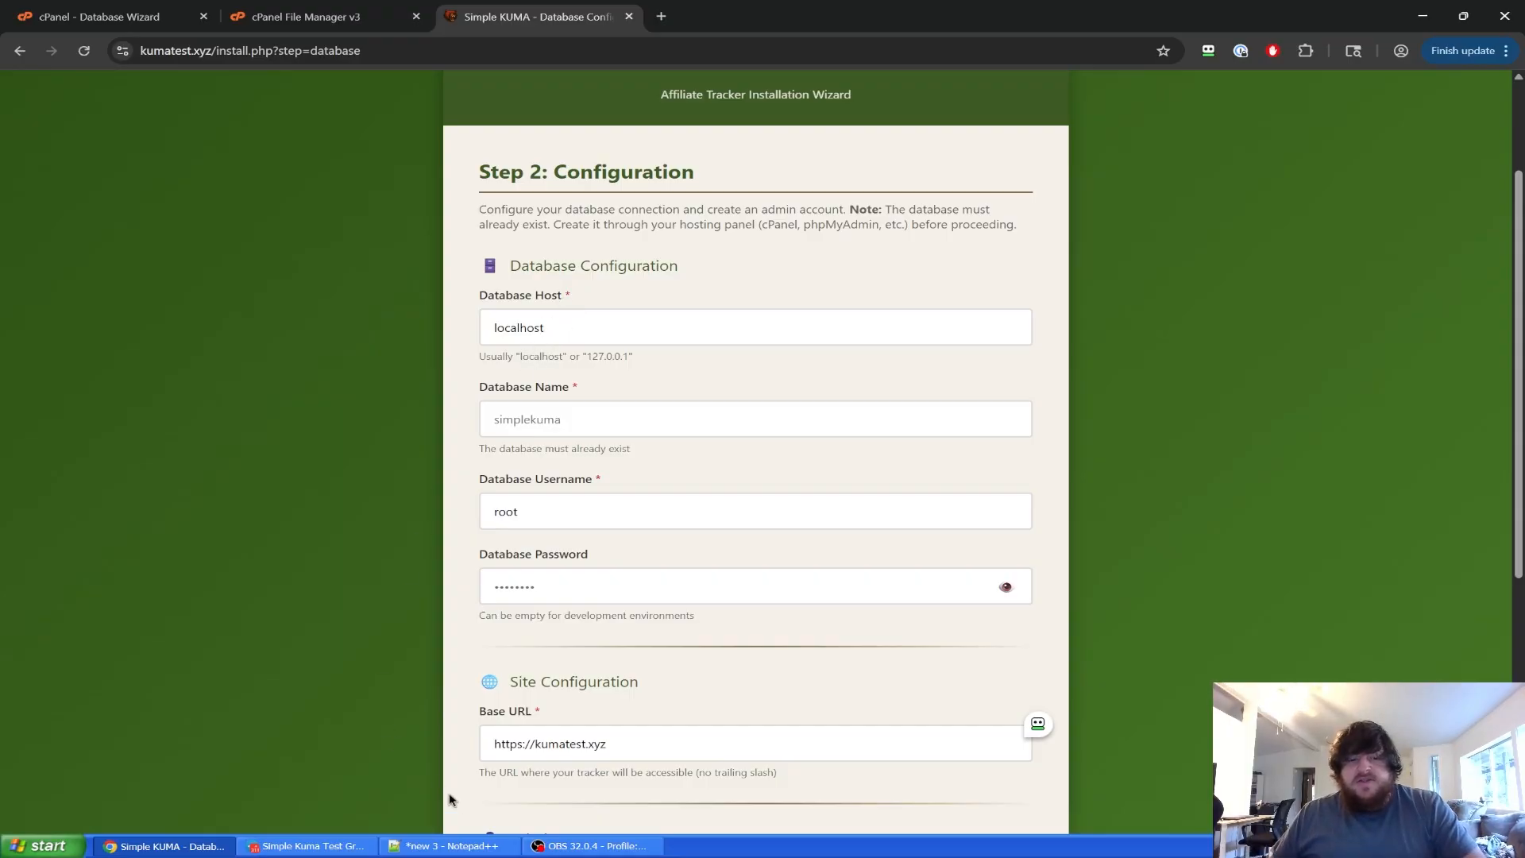
pyautogui.click(446, 846)
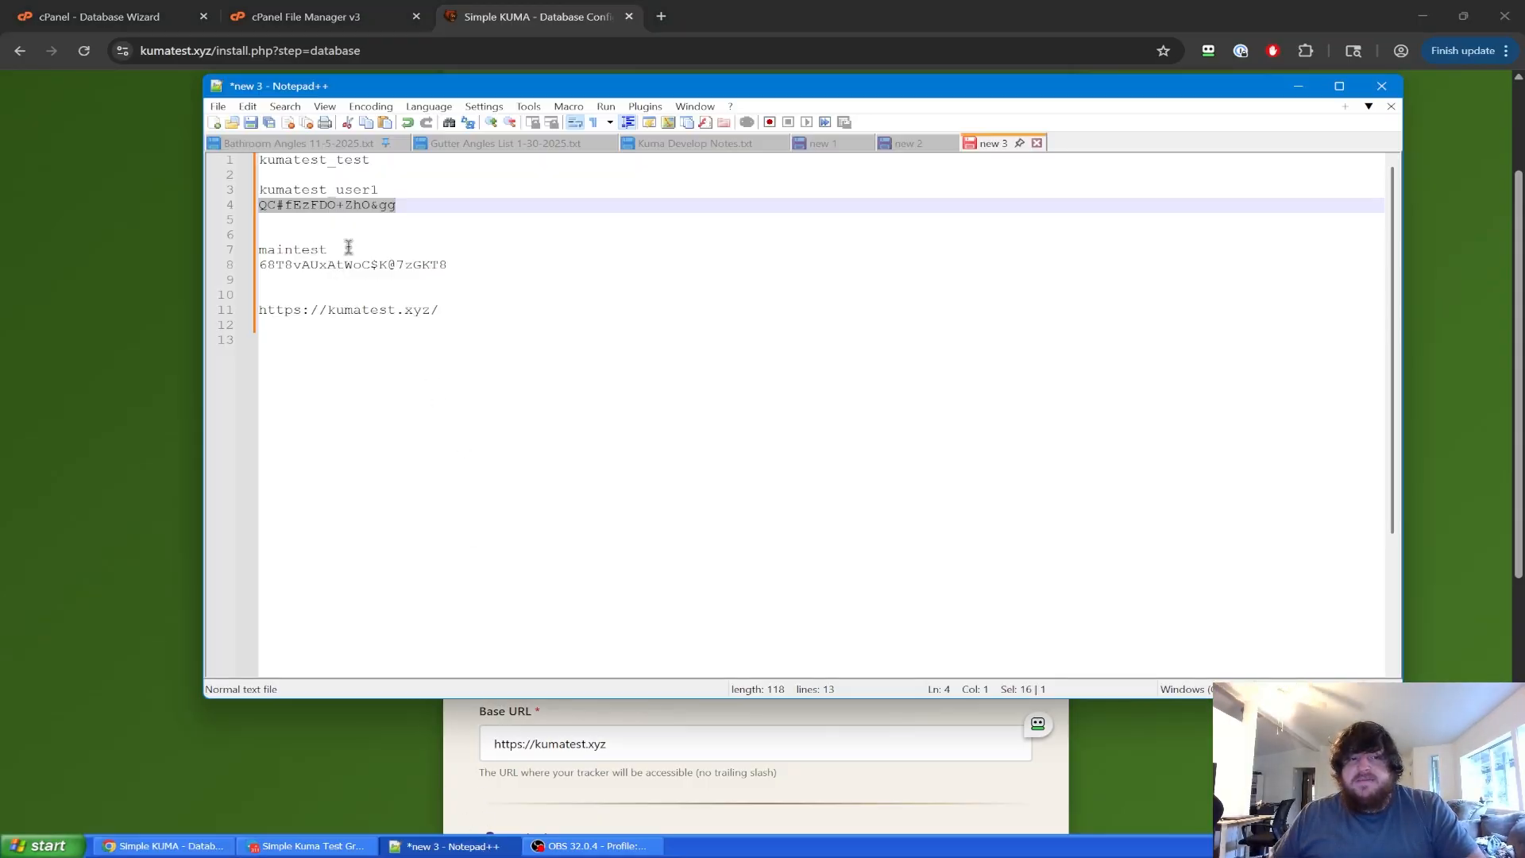
pyautogui.moveTo(370, 159); pyautogui.dragTo(259, 160)
pyautogui.click(194, 193)
pyautogui.click(553, 418)
pyautogui.hotkey('ctrl', 'v')
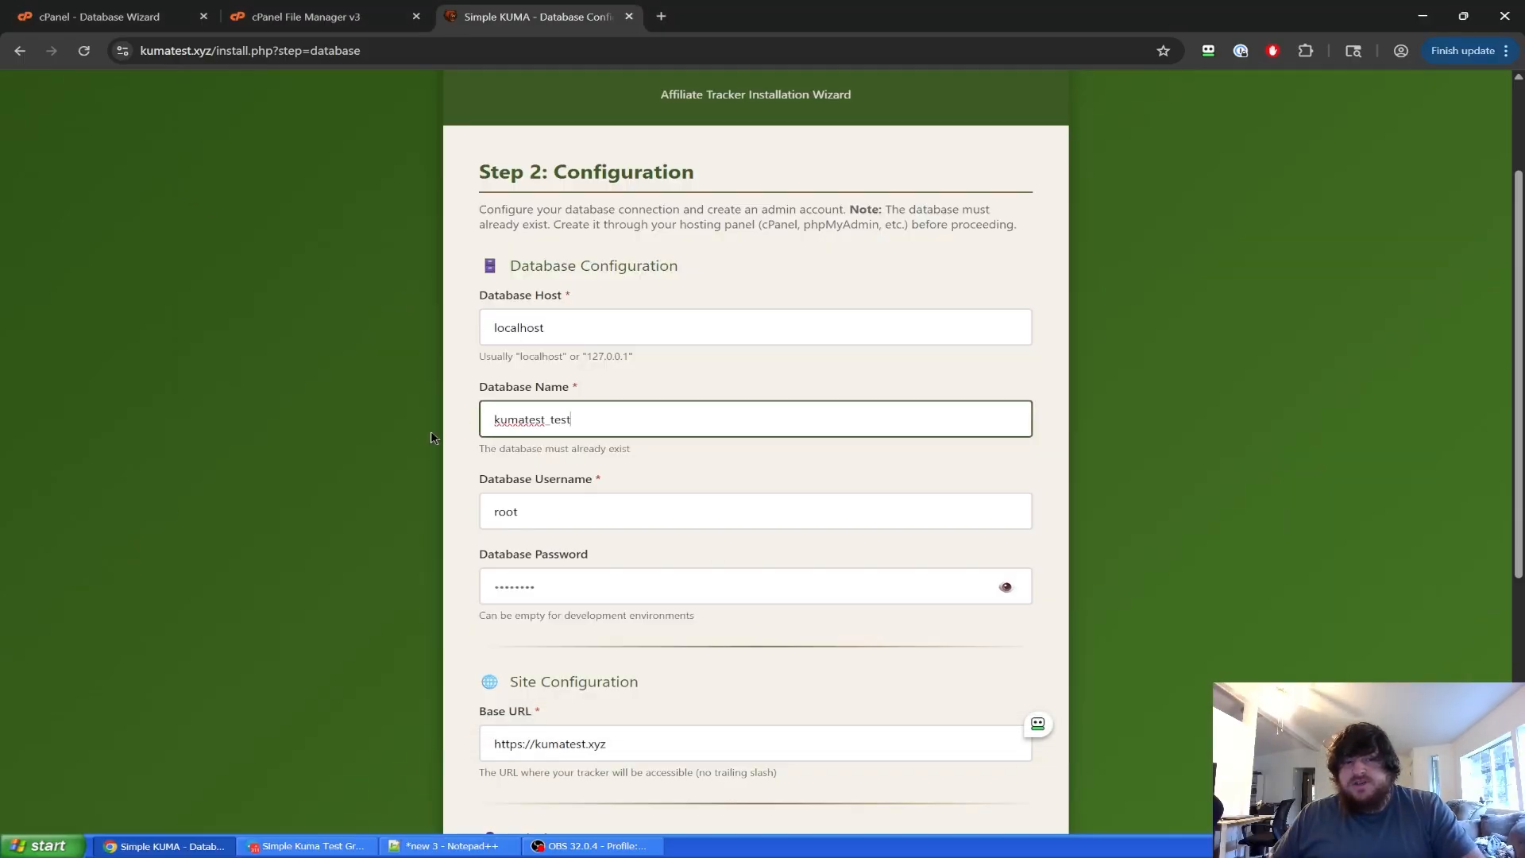
pyautogui.scroll(-3, 437, 435)
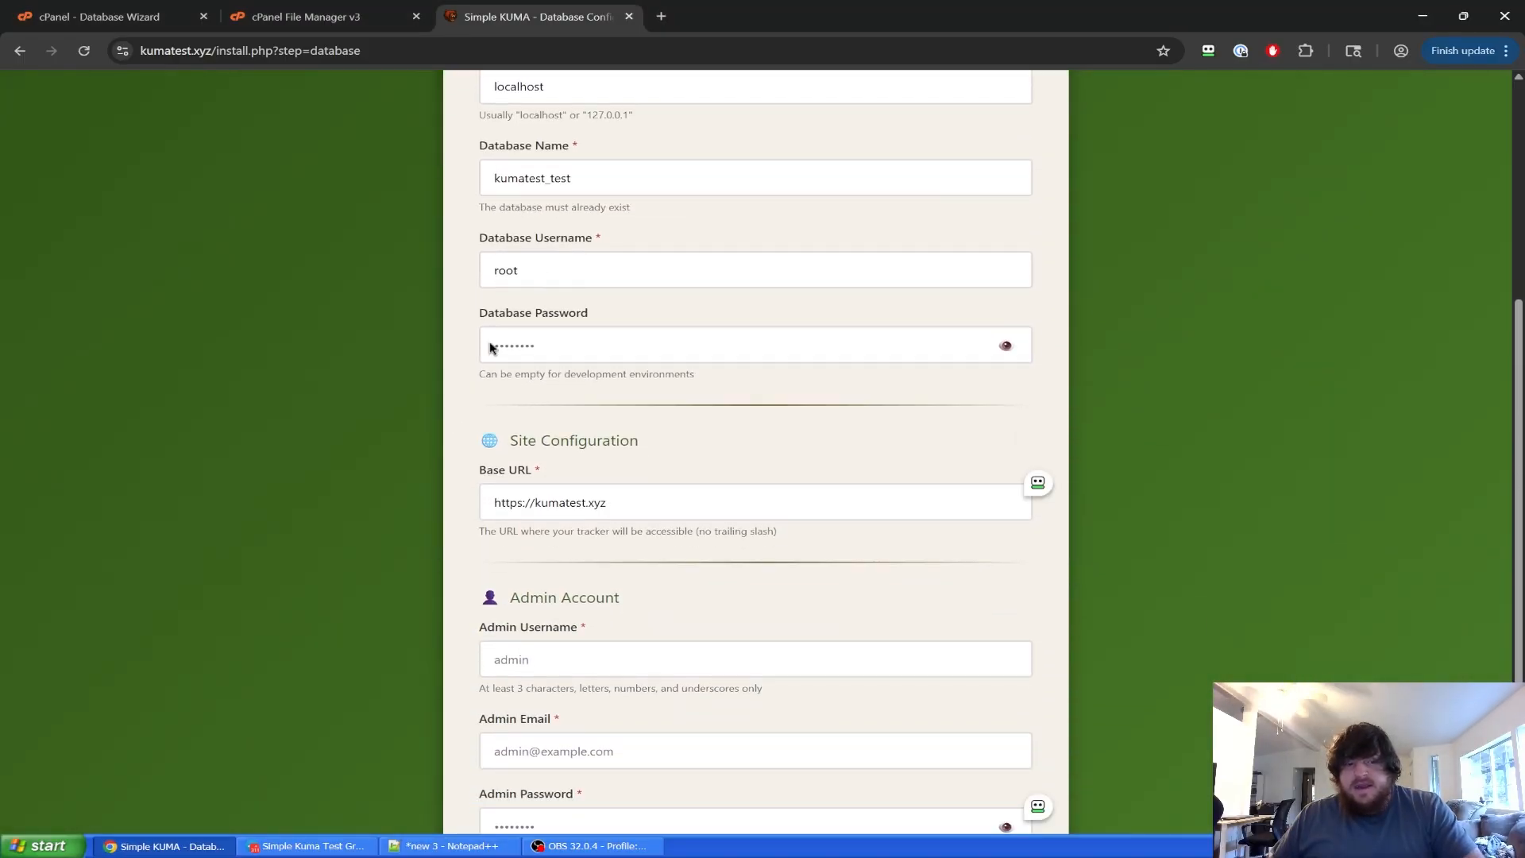
# Replace the root username with kumatest_user1 in Database Username.
pyautogui.click(447, 846)
pyautogui.moveTo(383, 190); pyautogui.dragTo(238, 191)
pyautogui.click(175, 230)
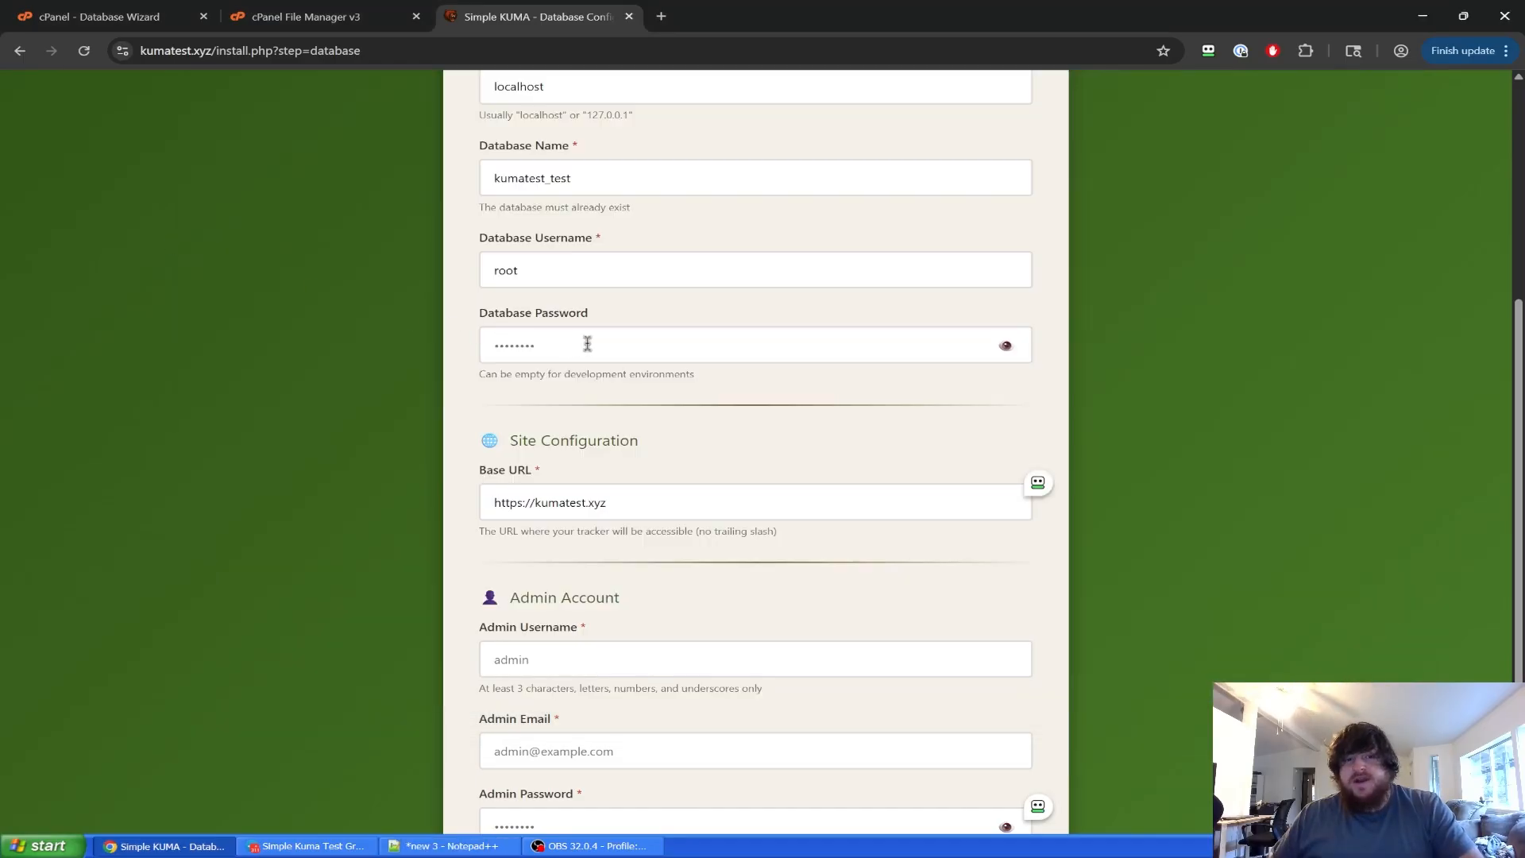
pyautogui.tripleClick(584, 270)
pyautogui.hotkey('ctrl', 'v')
# Replace the Database Password with the saved database password from the notes.
pyautogui.click(447, 846)
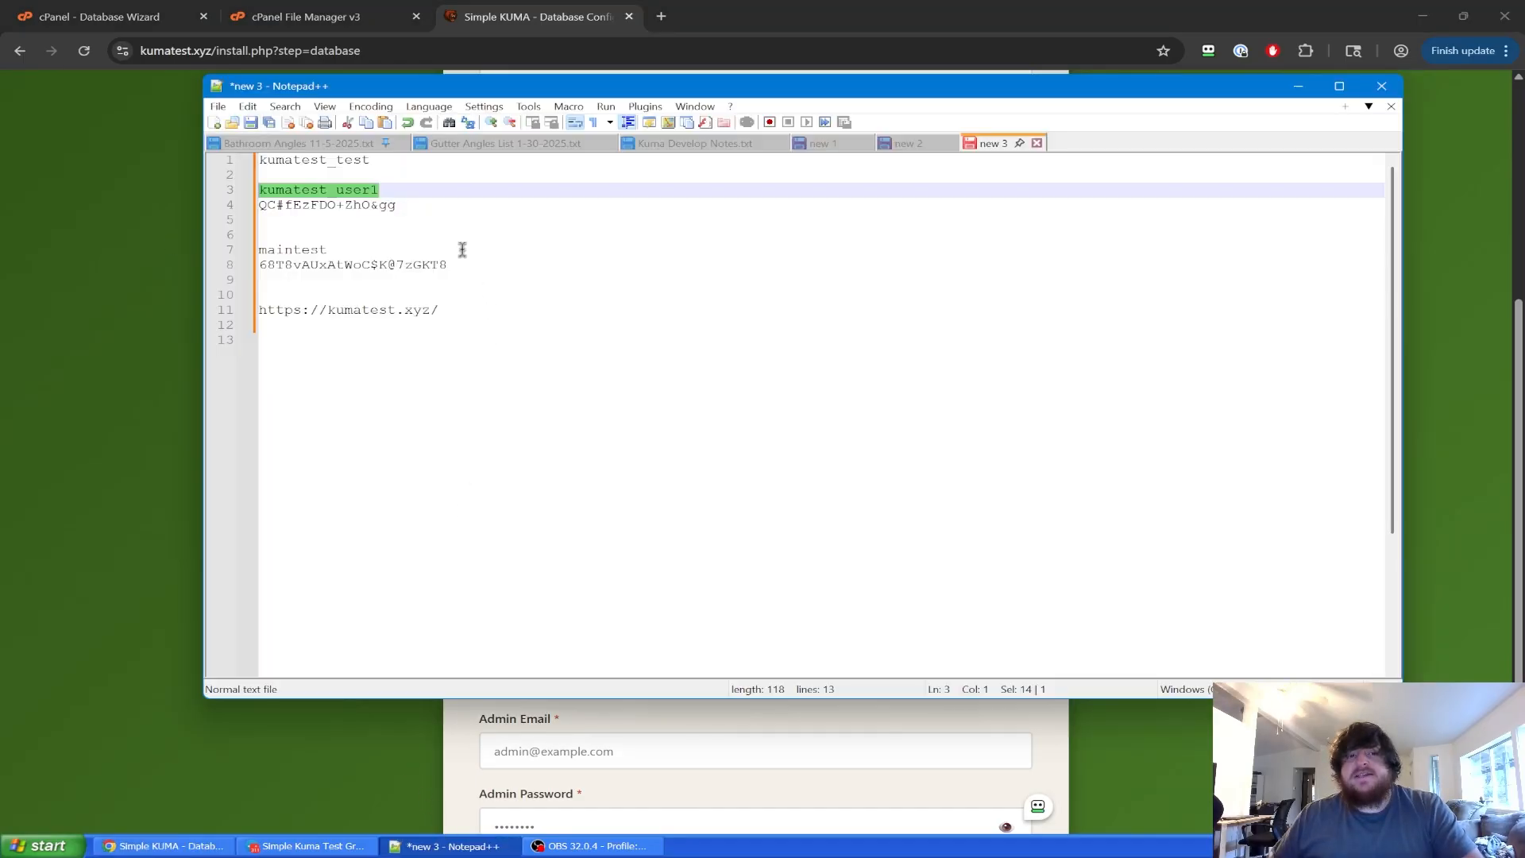
pyautogui.moveTo(418, 208); pyautogui.dragTo(167, 218)
pyautogui.click(167, 226)
pyautogui.tripleClick(570, 333)
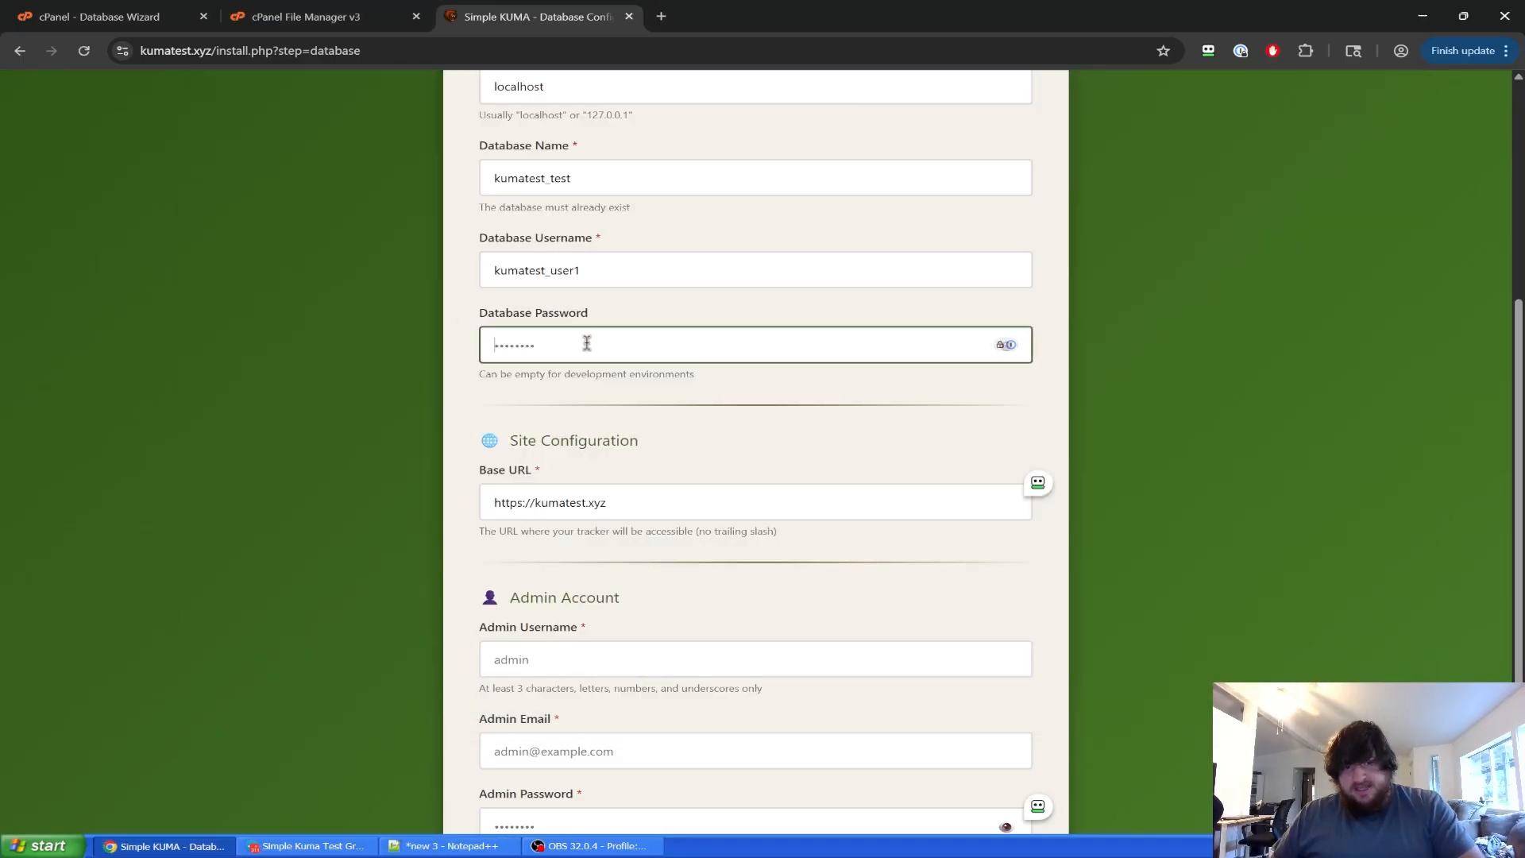
pyautogui.hotkey('ctrl', 'v')
pyautogui.click(442, 392)
pyautogui.scroll(3, 596, 426)
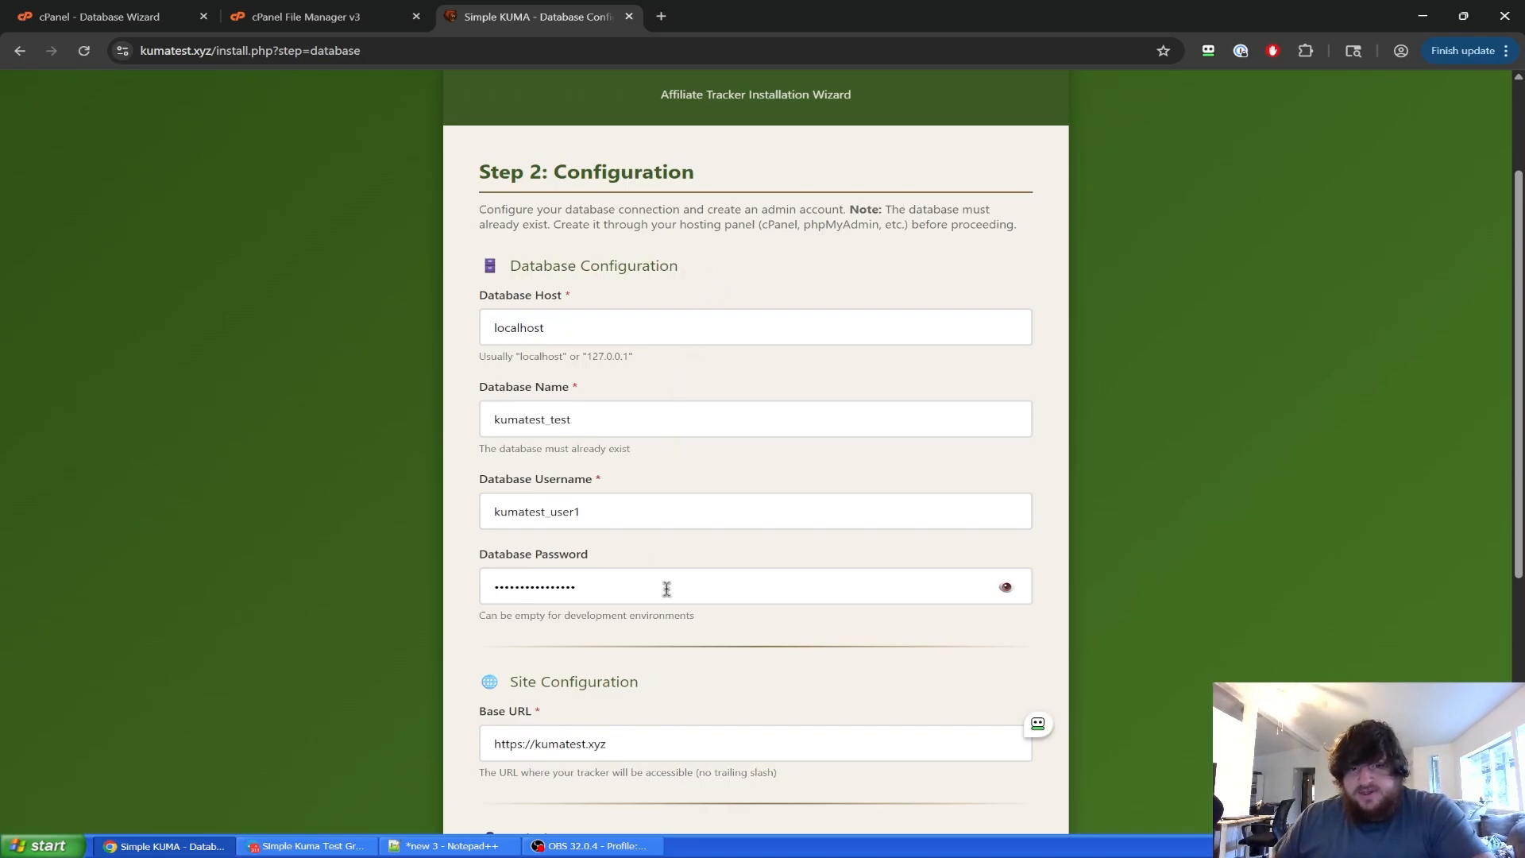
pyautogui.scroll(-5, 1088, 456)
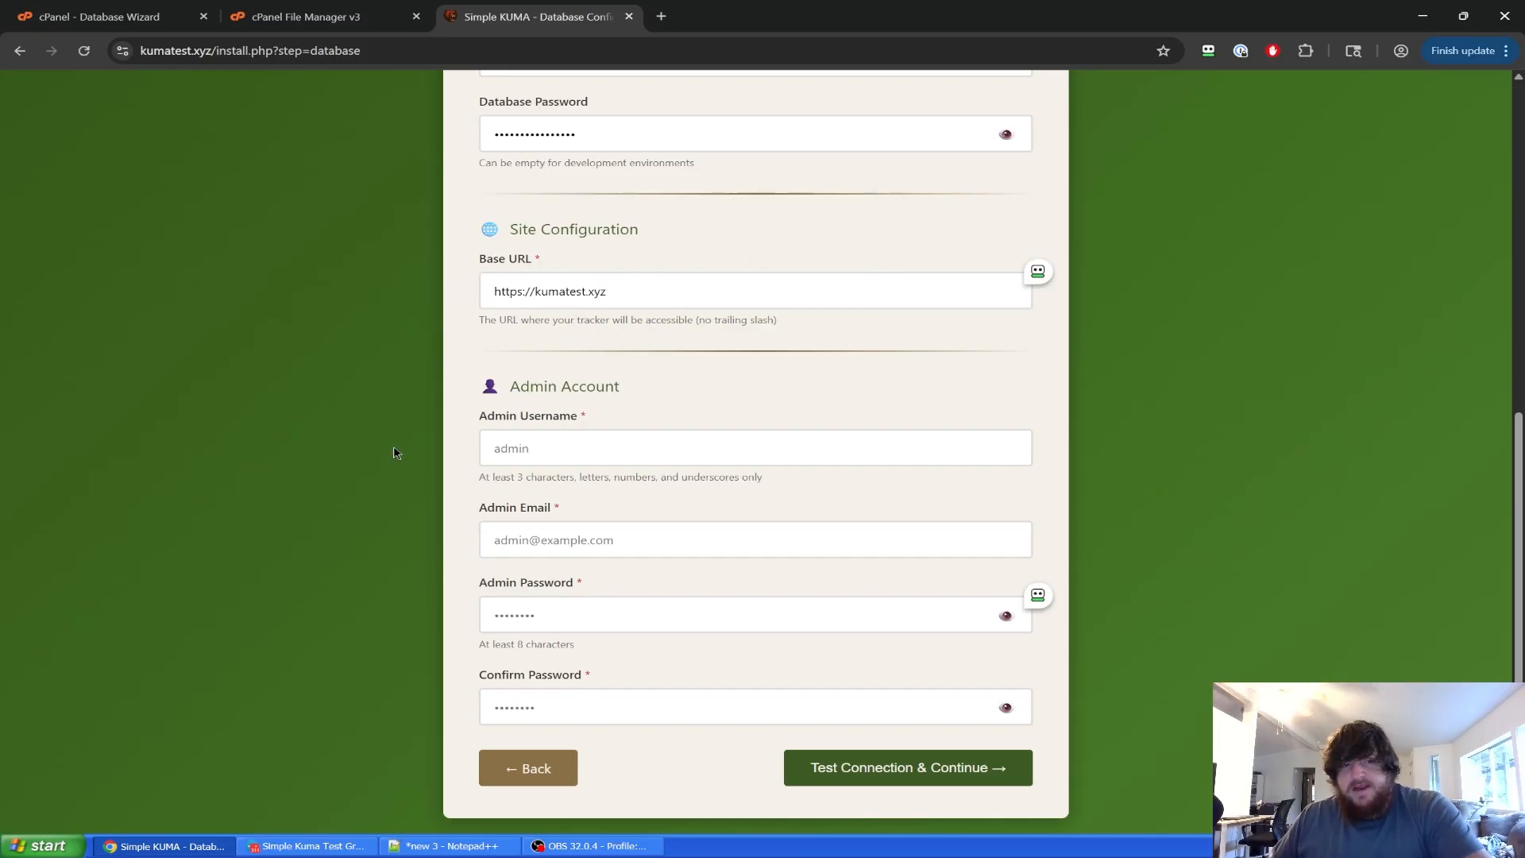
# Enter the admin username maintest from the notes into Admin Username.
pyautogui.click(459, 843)
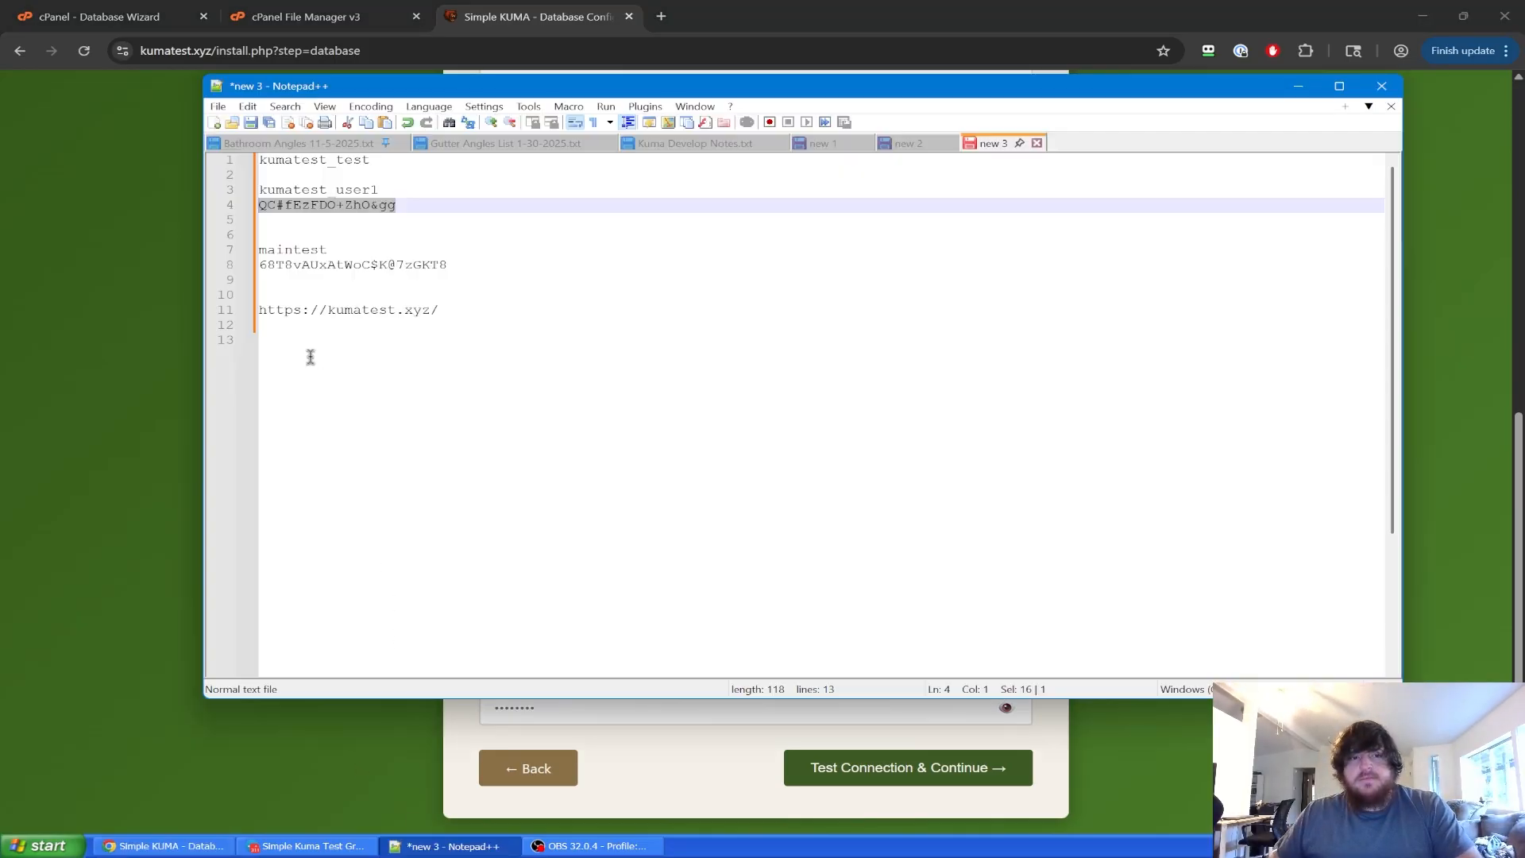
pyautogui.doubleClick(338, 251)
pyautogui.hotkey('ctrl', 'c')
pyautogui.click(198, 266)
pyautogui.click(507, 450)
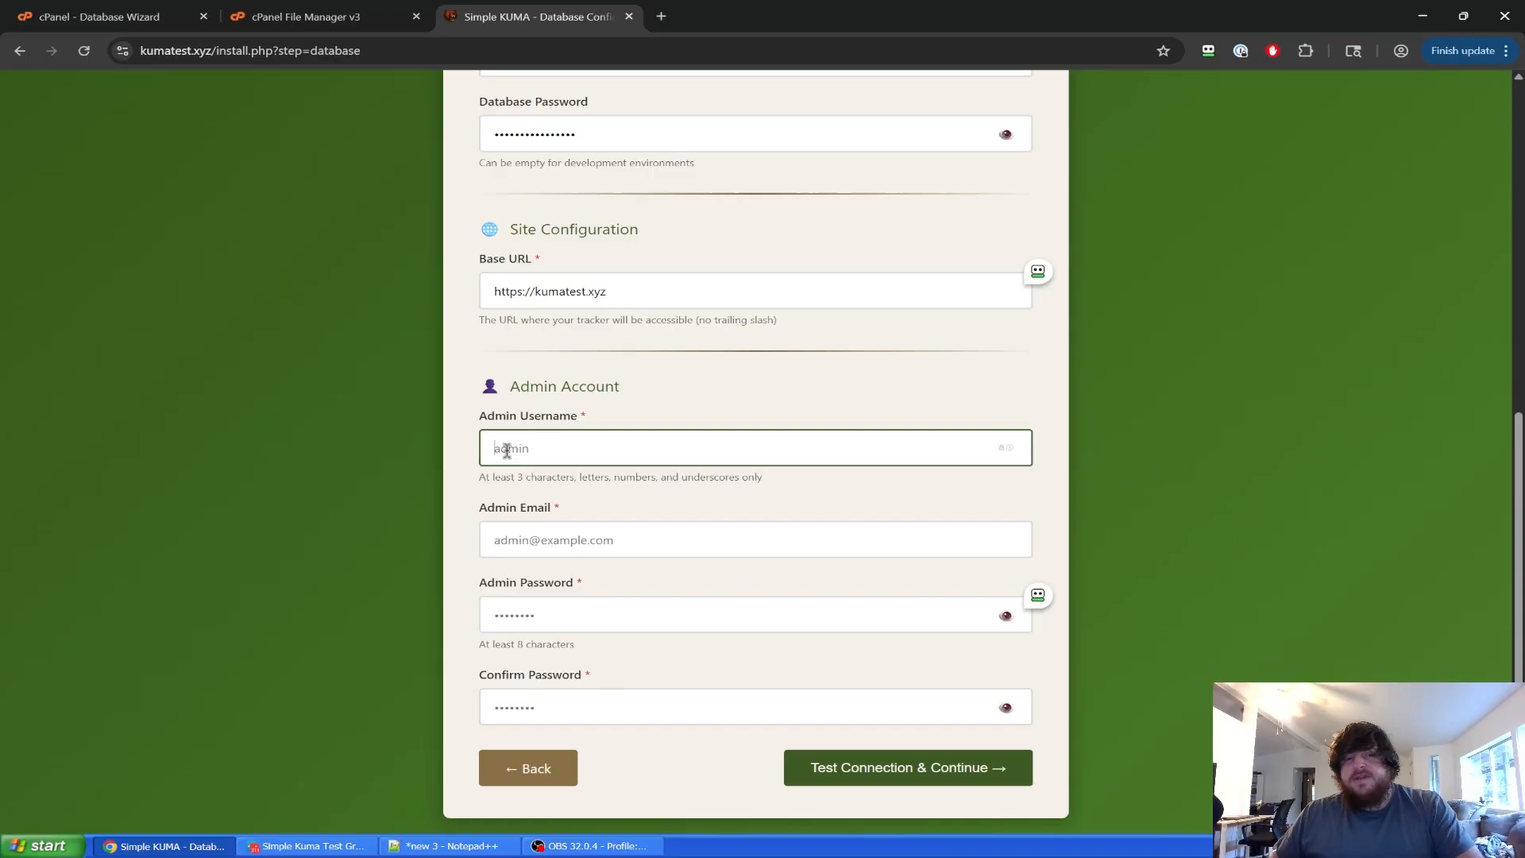
pyautogui.hotkey('ctrl', 'v')
# Paste the saved admin password into Admin Password and Confirm Password.
pyautogui.click(449, 845)
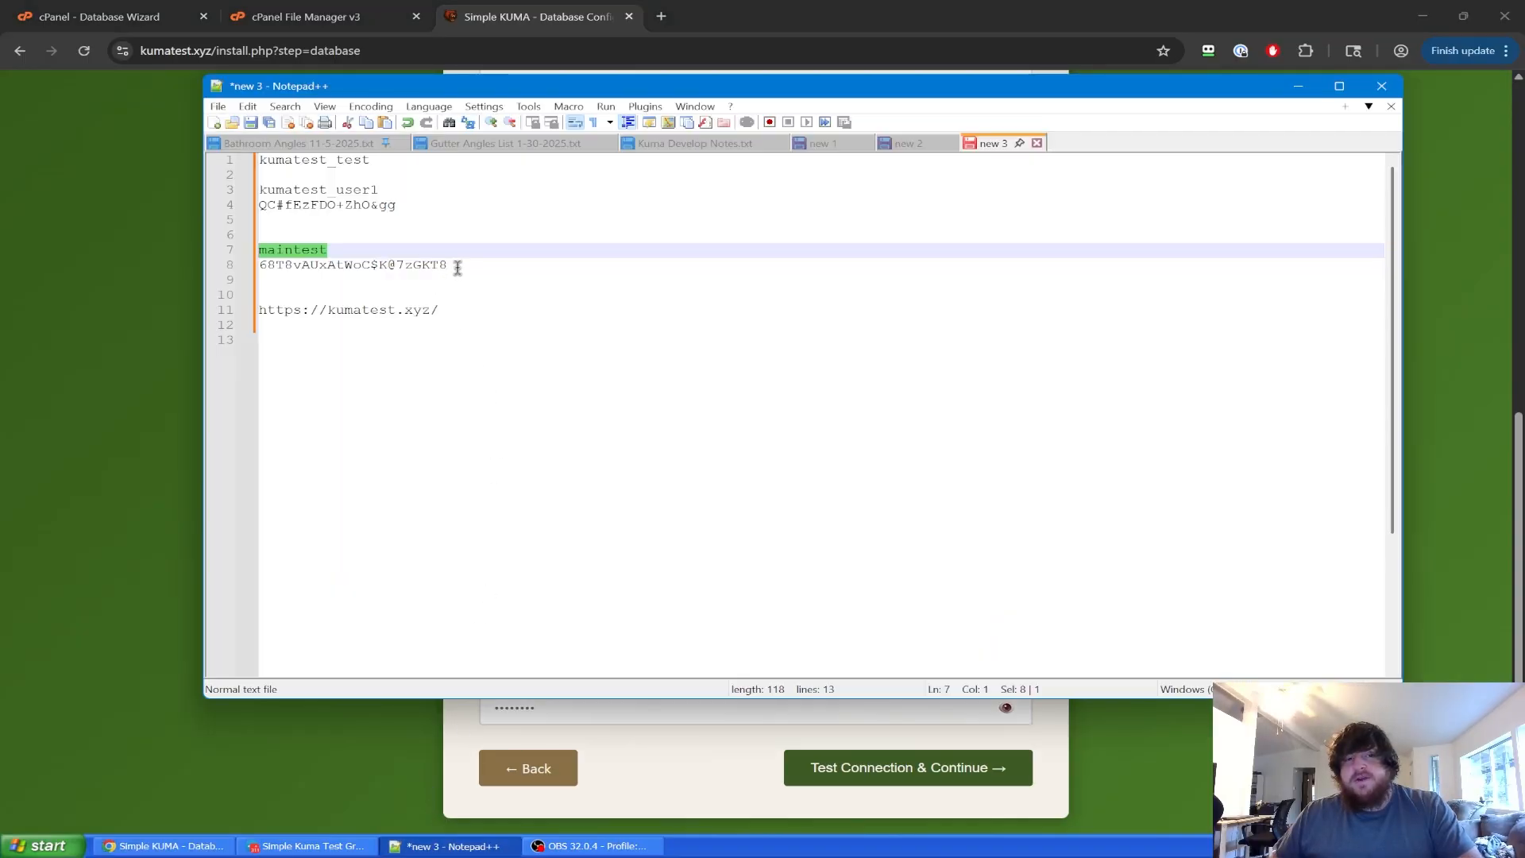
pyautogui.moveTo(457, 268); pyautogui.dragTo(227, 267)
pyautogui.click(155, 294)
pyautogui.click(563, 630)
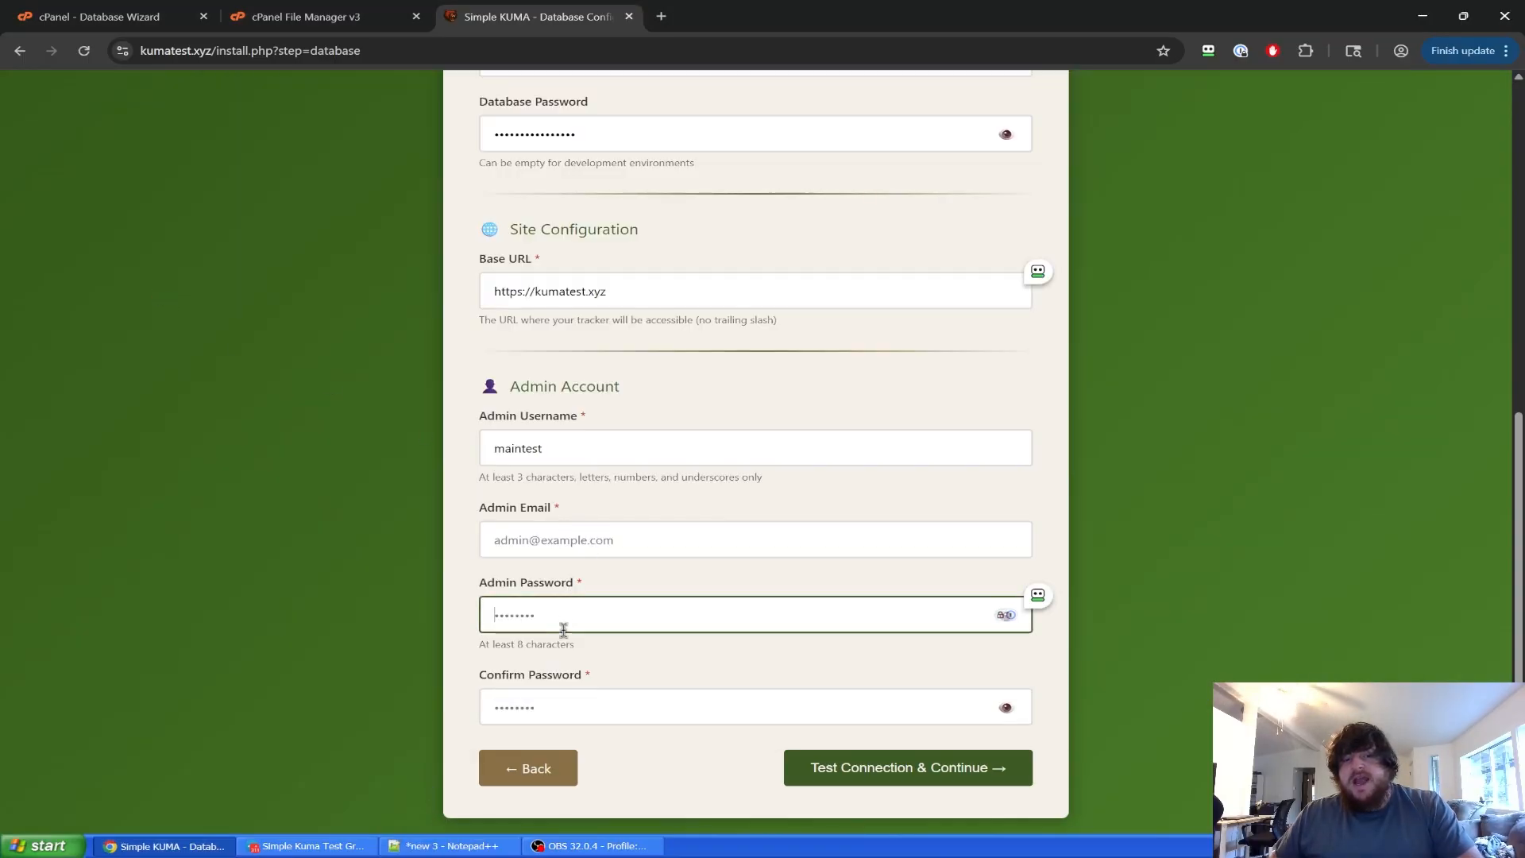
pyautogui.hotkey('ctrl', 'v')
pyautogui.click(528, 699)
pyautogui.hotkey('ctrl', 'v')
# Fill in the admin e-mail address and submit with Test Connection & Continue.
pyautogui.click(610, 534)
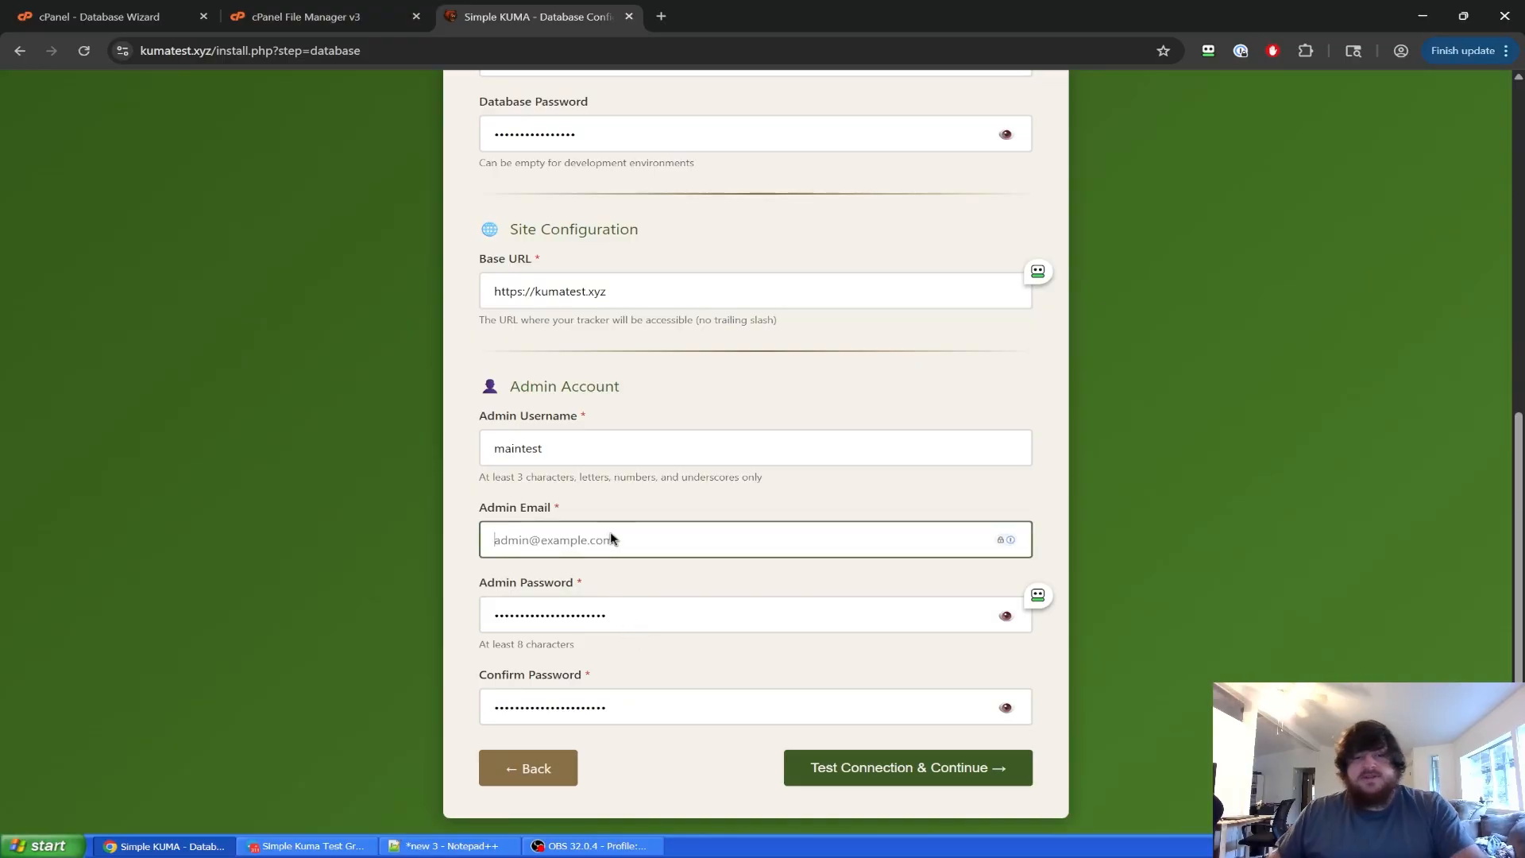
pyautogui.write('test@test.c')
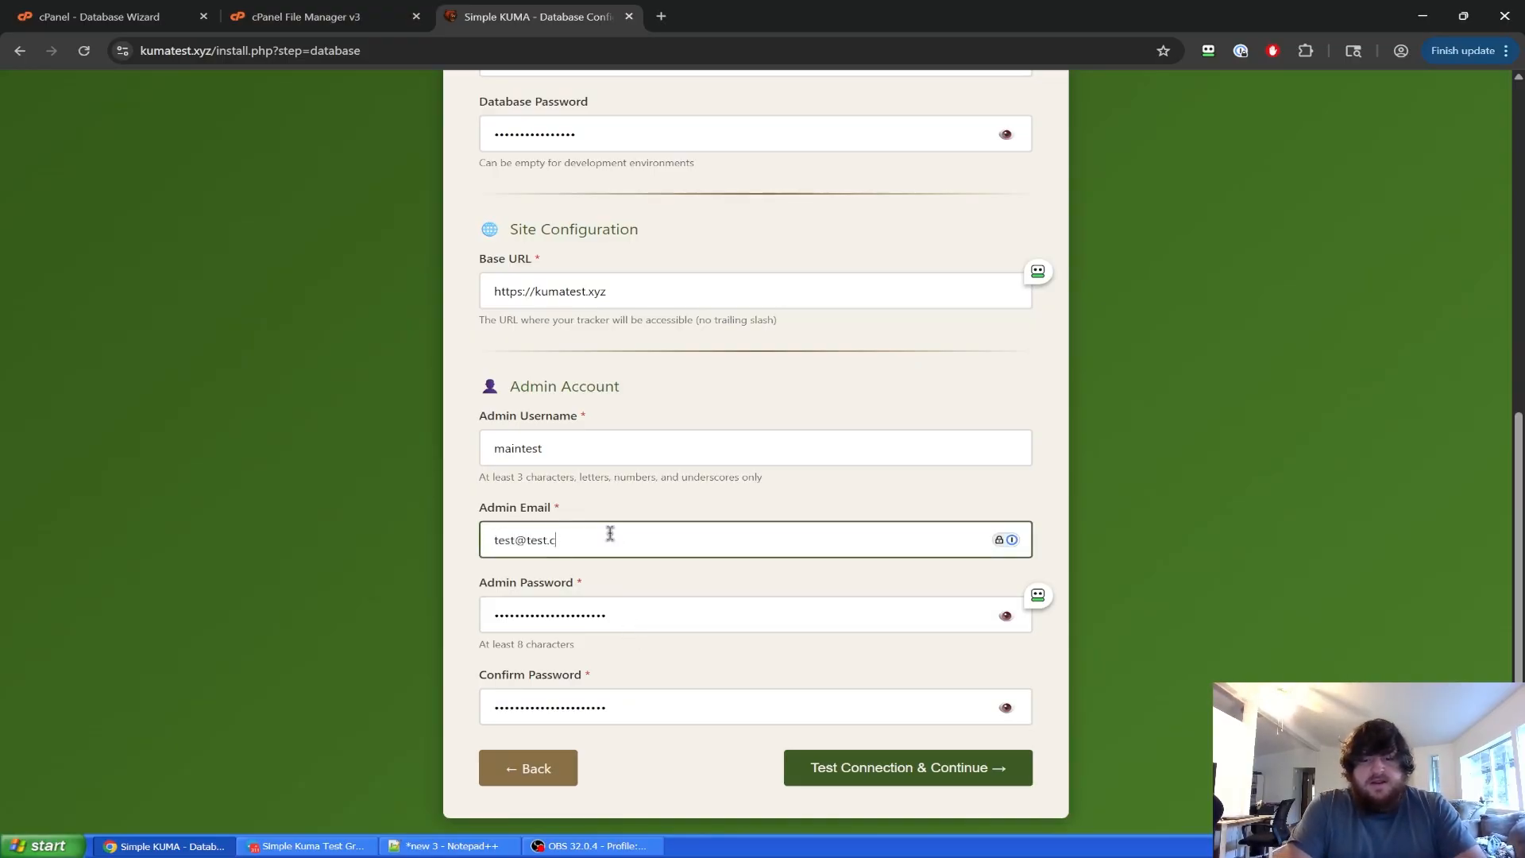
pyautogui.write('om')
pyautogui.click(1173, 525)
pyautogui.scroll(2, 1171, 517)
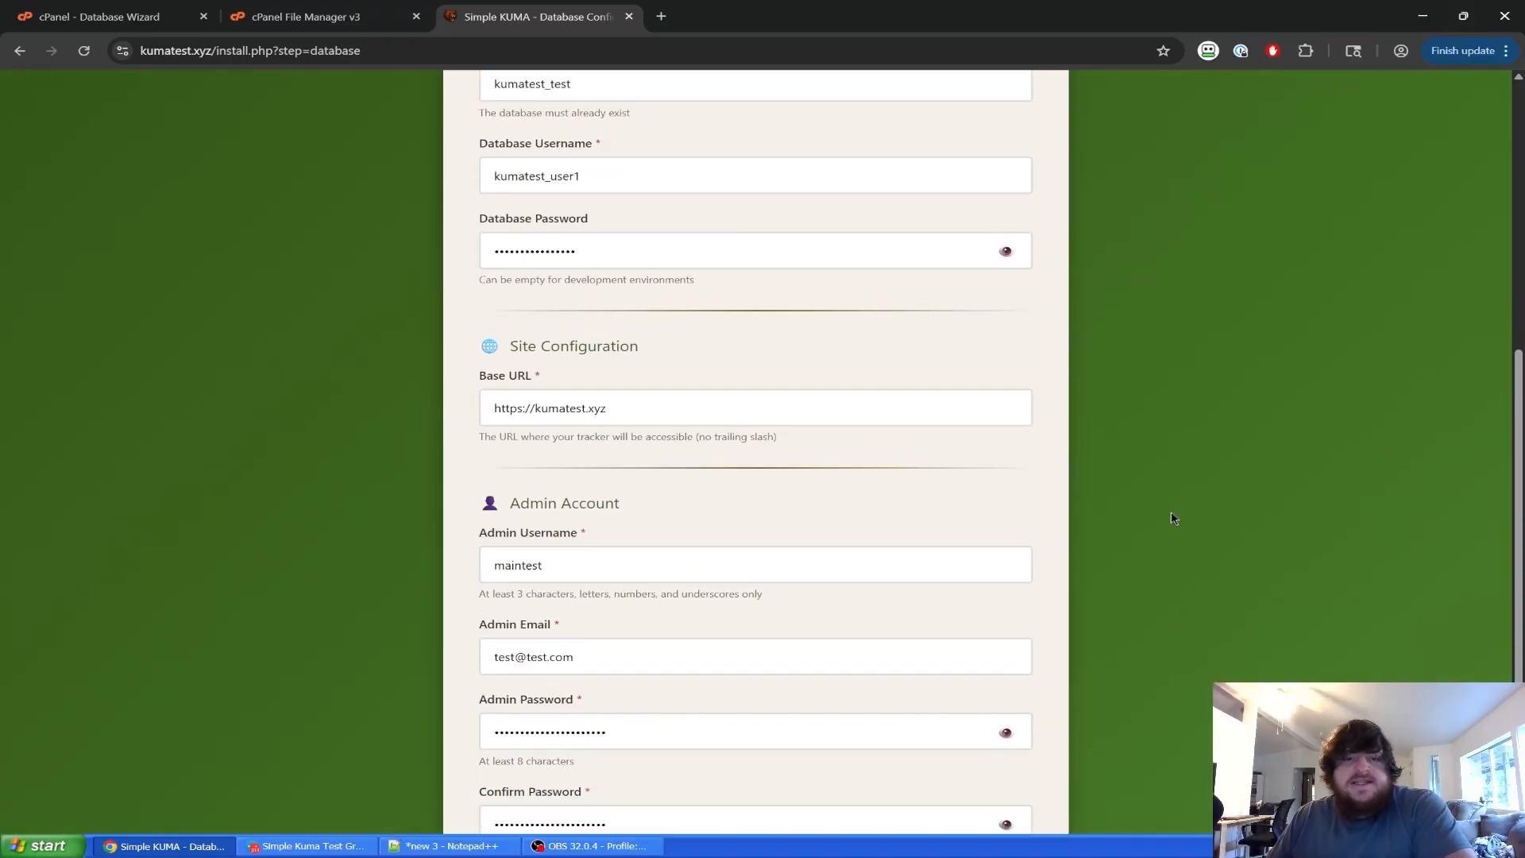
pyautogui.scroll(-2, 1171, 512)
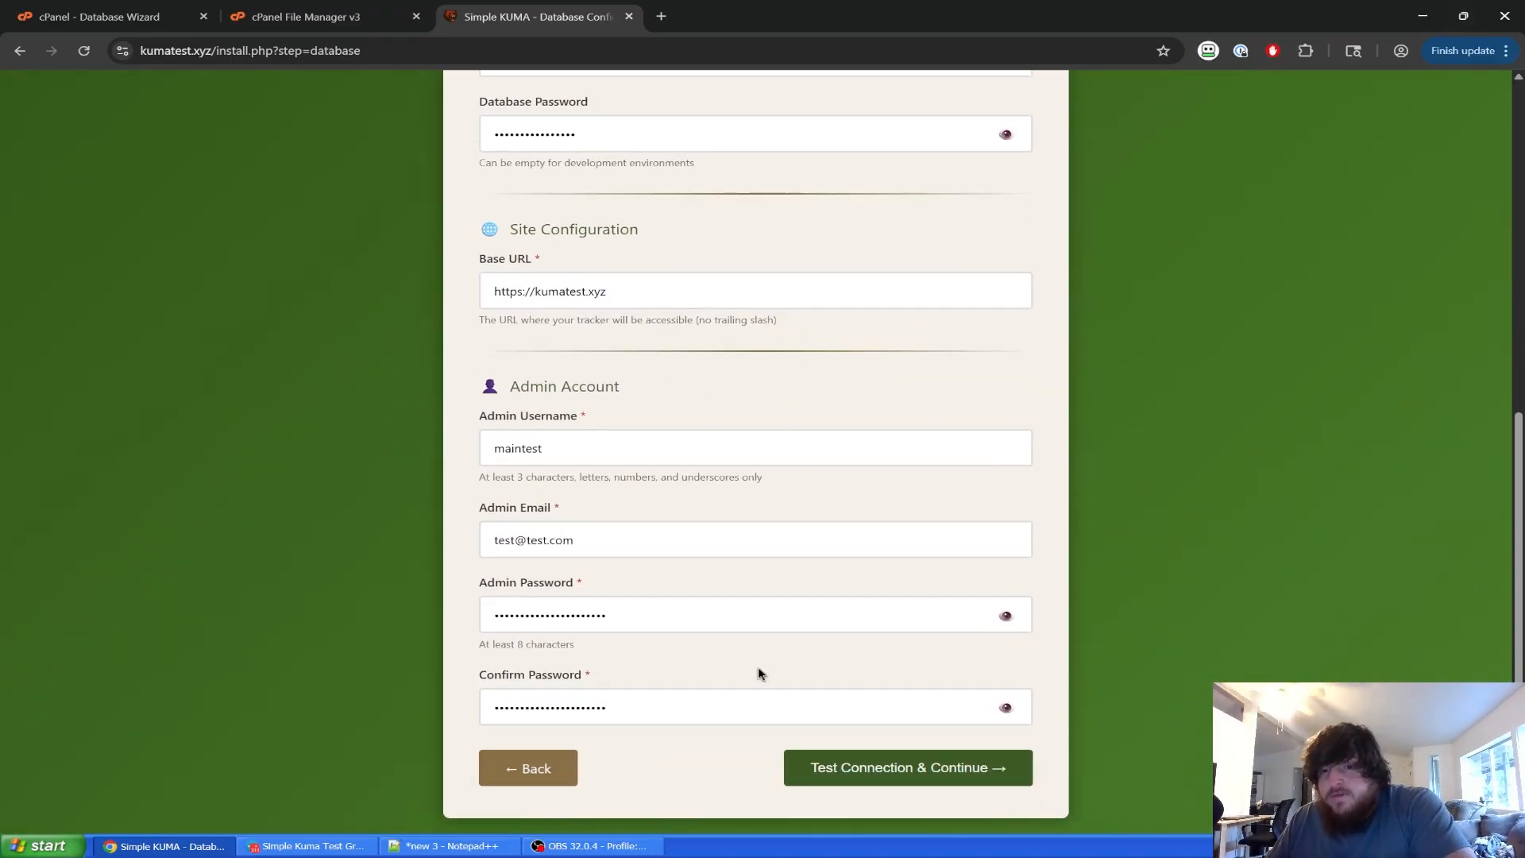
pyautogui.scroll(6, 888, 511)
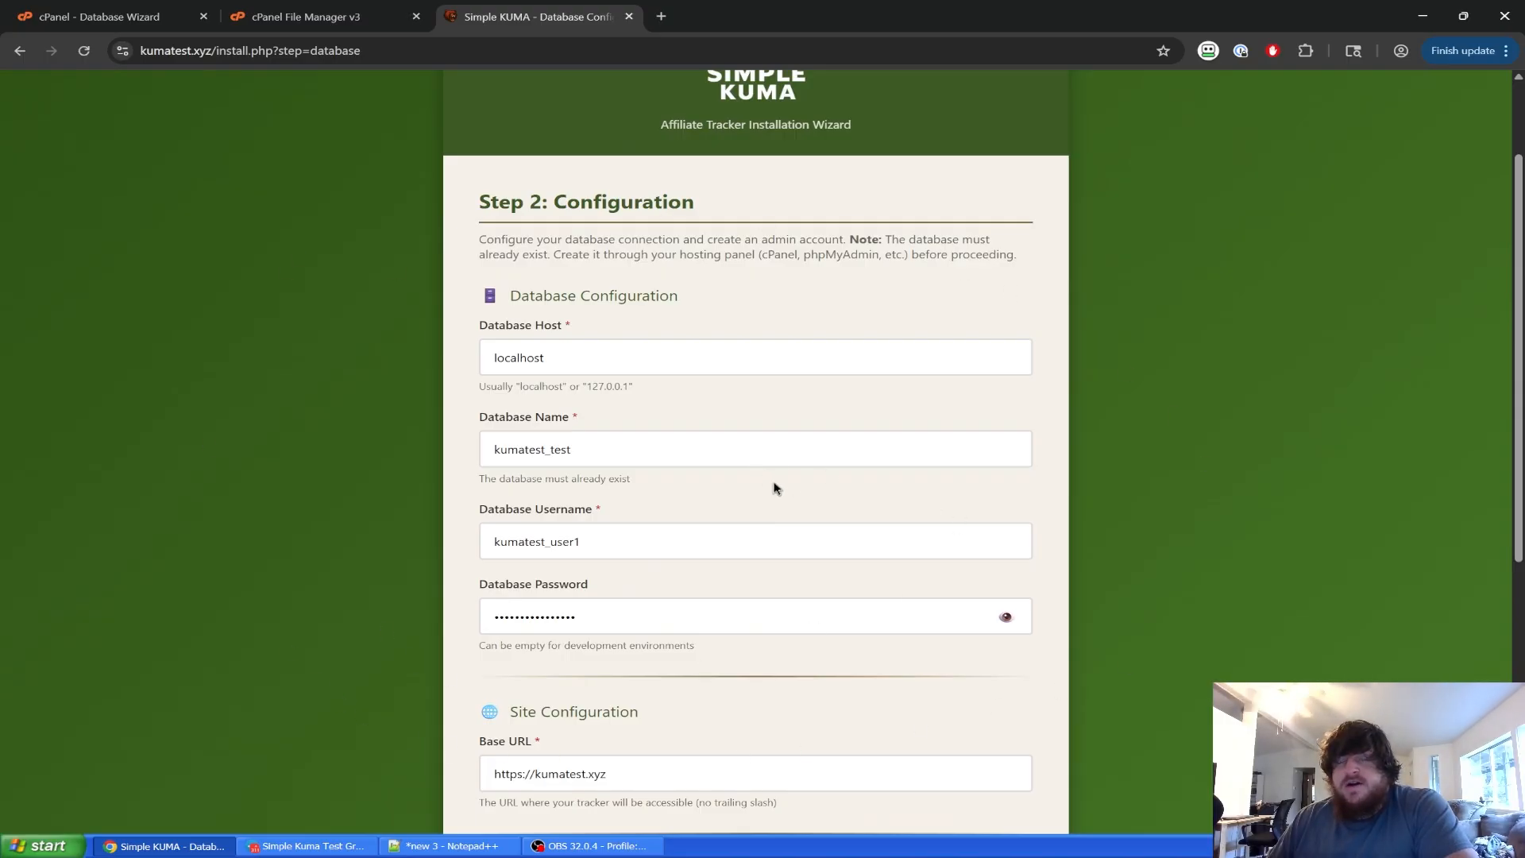
pyautogui.scroll(-6, 834, 489)
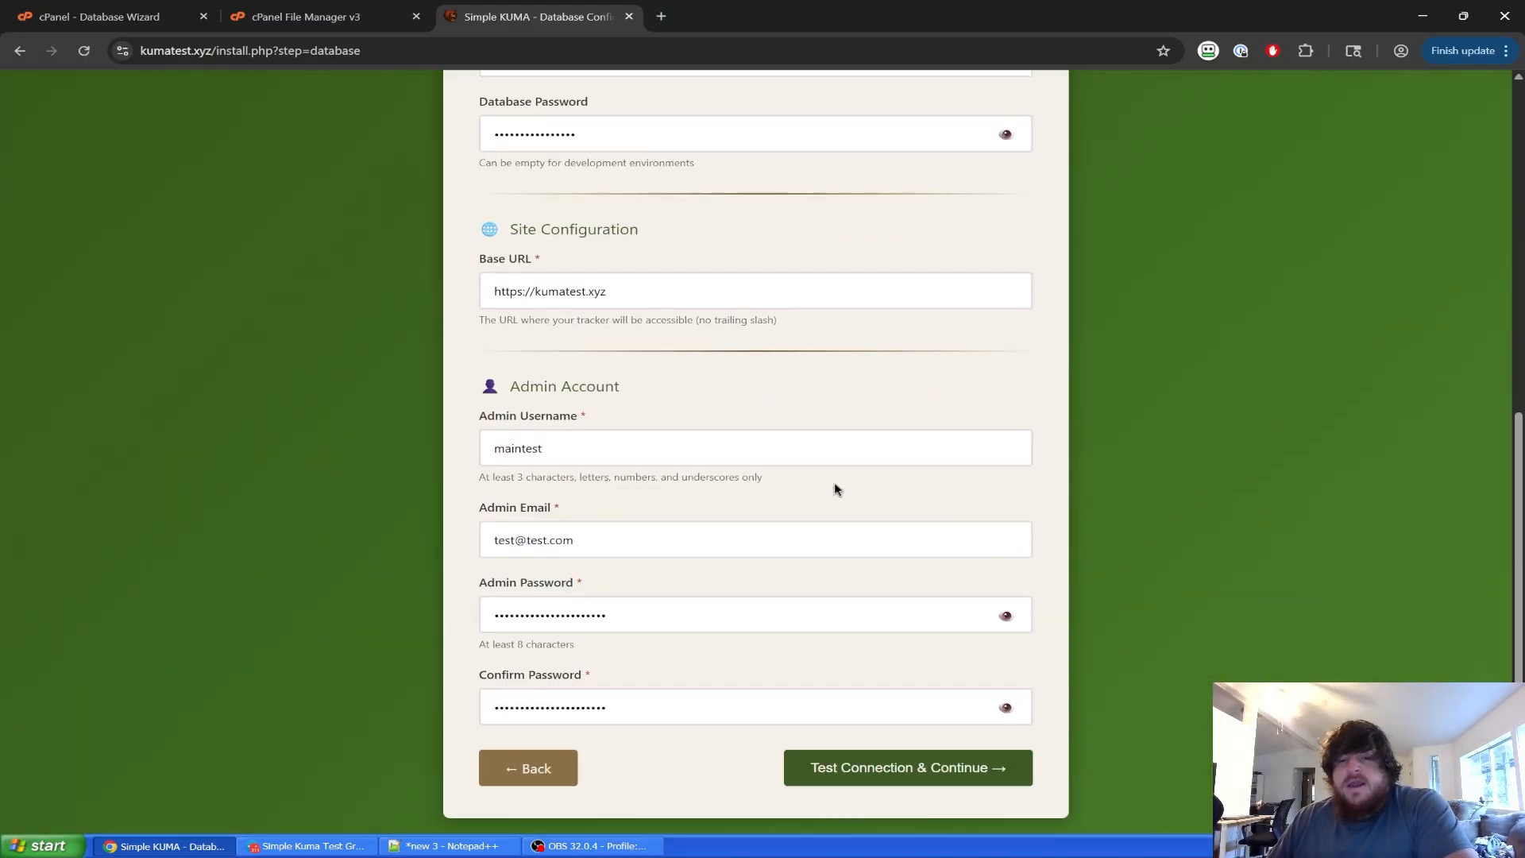
pyautogui.click(908, 767)
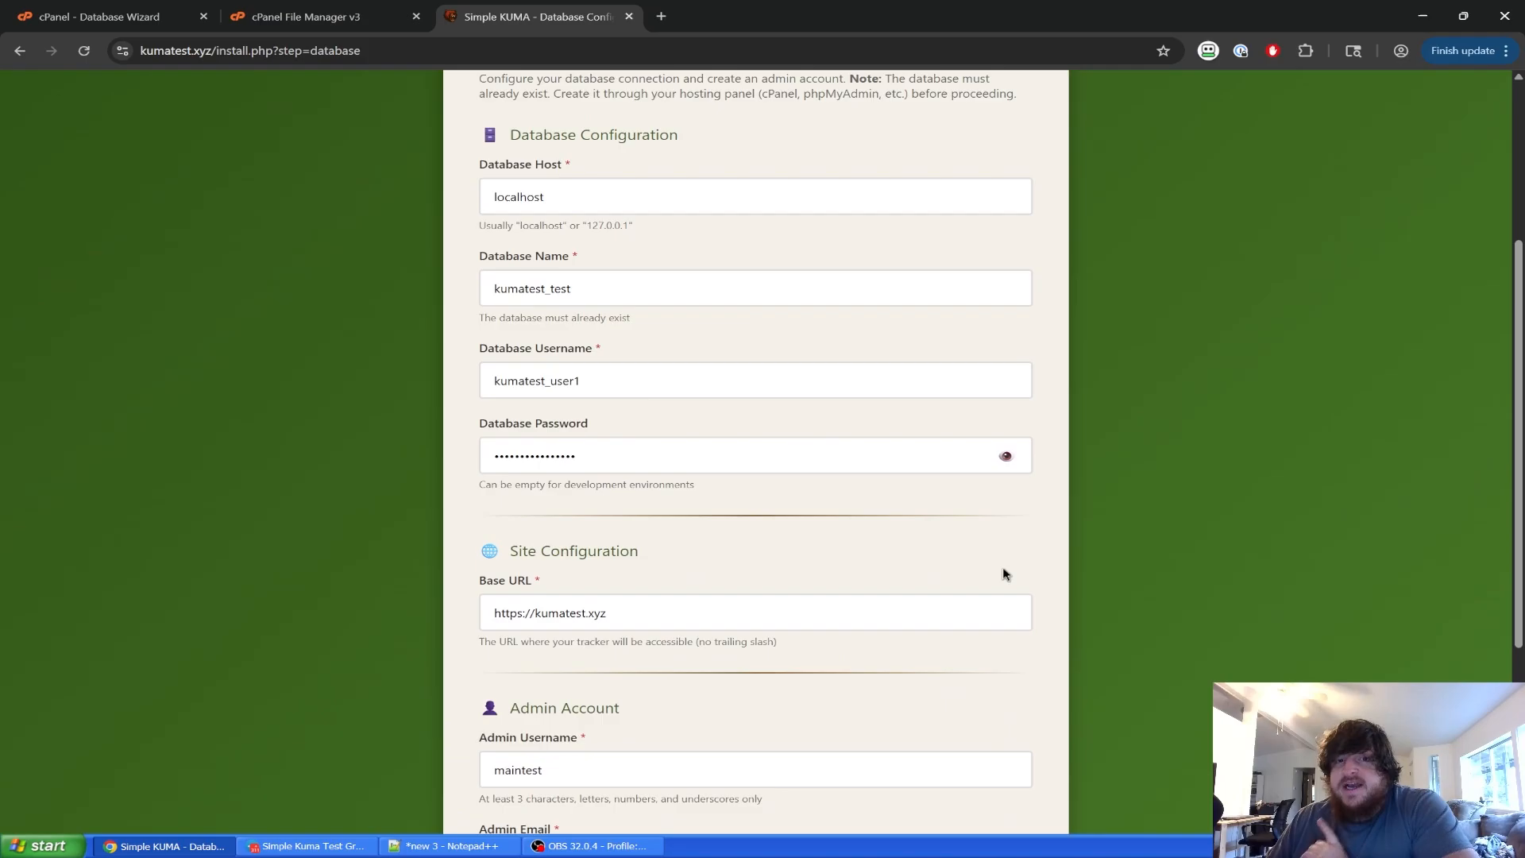
pyautogui.scroll(-8, 588, 606)
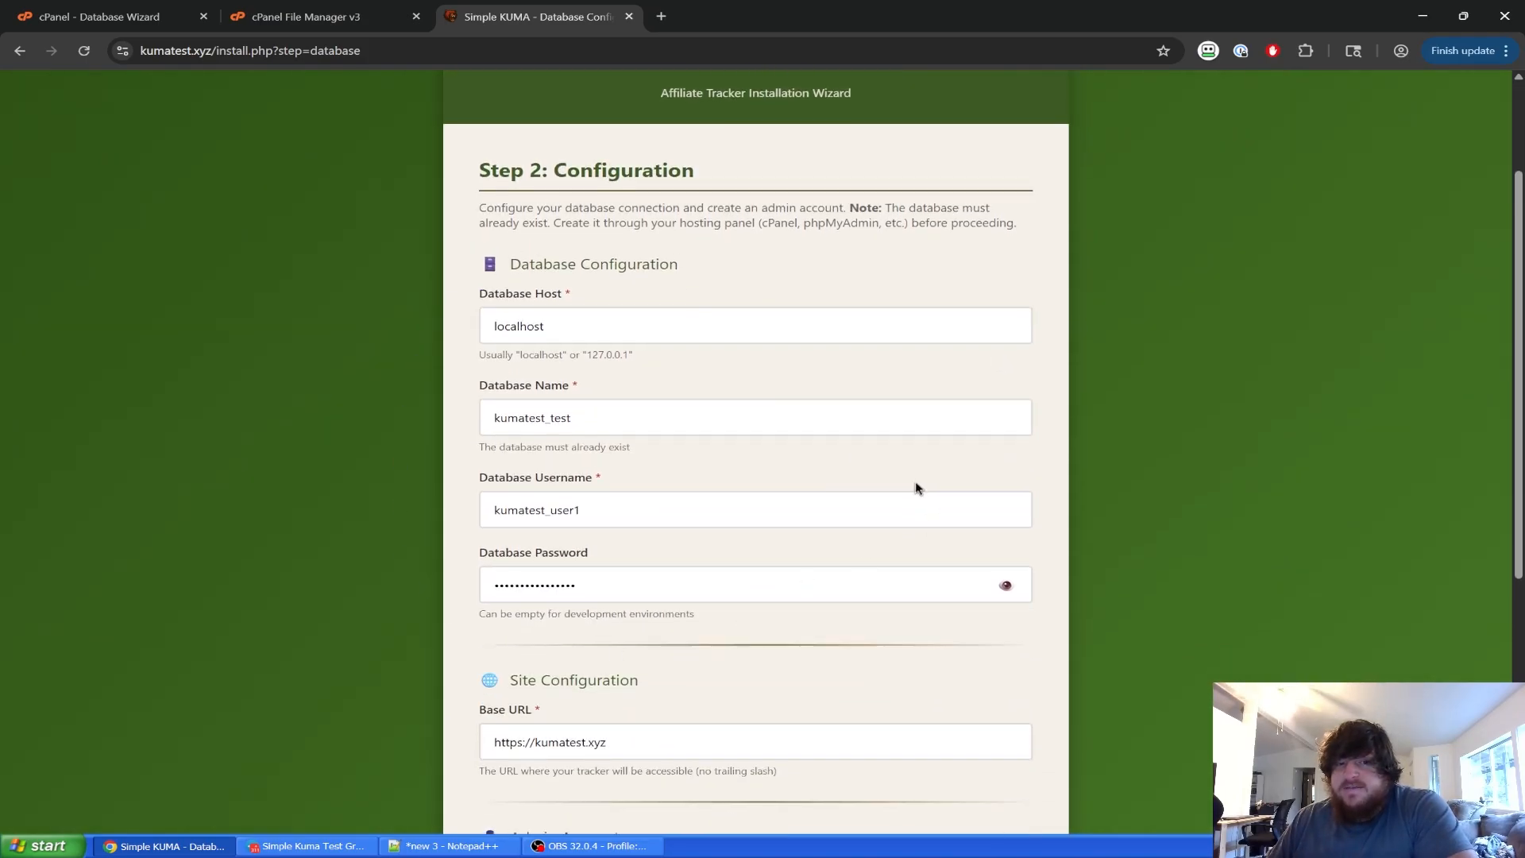
# Pass the database connection test and dismiss the password manager's save prompt.
pyautogui.click(946, 790)
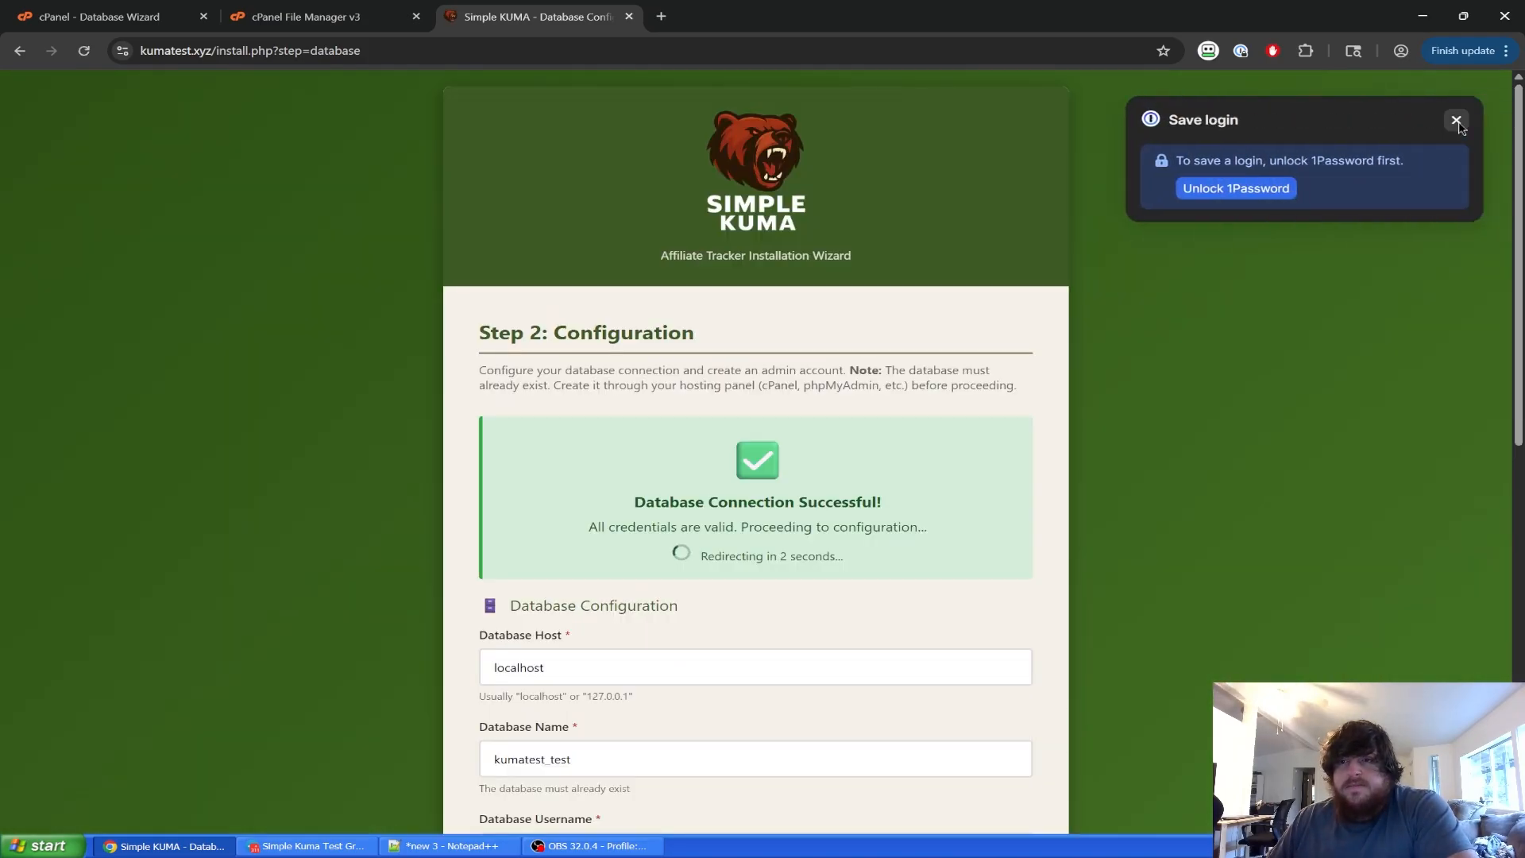
pyautogui.click(1458, 122)
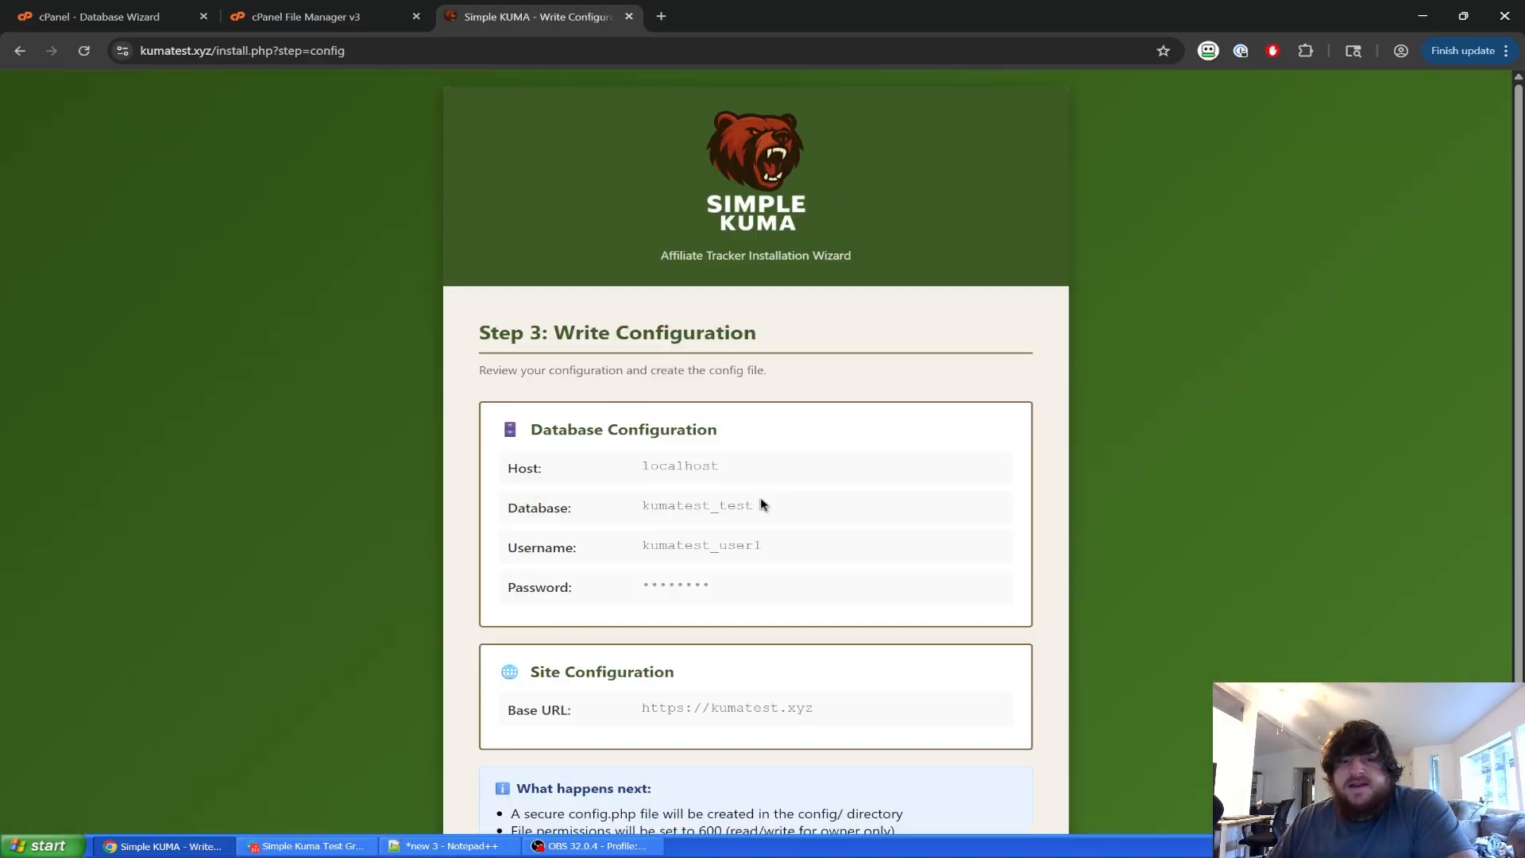
pyautogui.scroll(-1, 761, 496)
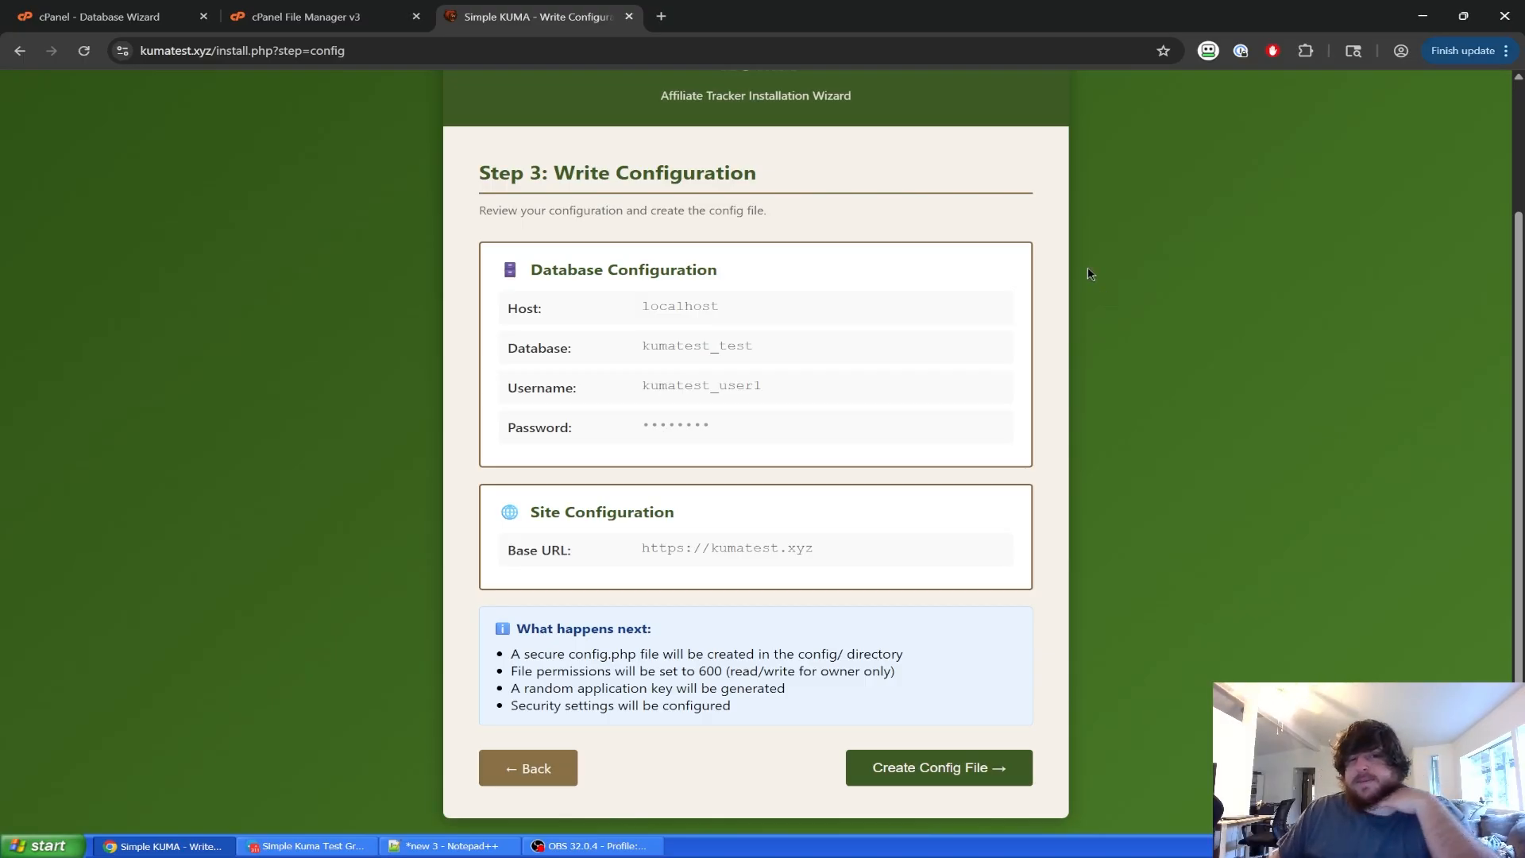
pyautogui.scroll(1, 720, 631)
pyautogui.scroll(-1, 720, 630)
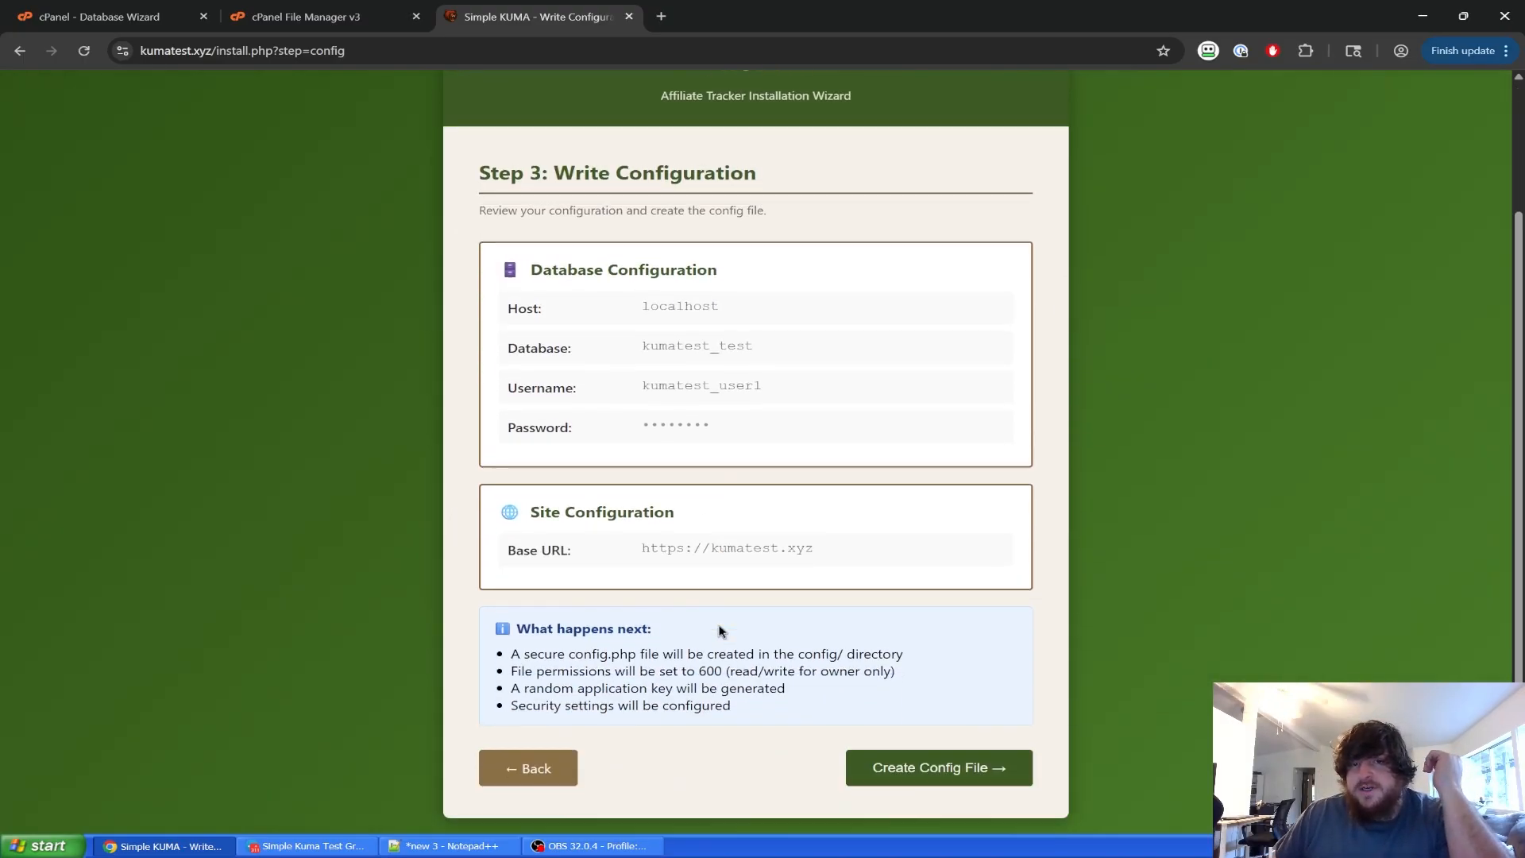
# Create the configuration file and let all 58 database migrations finish.
pyautogui.click(910, 786)
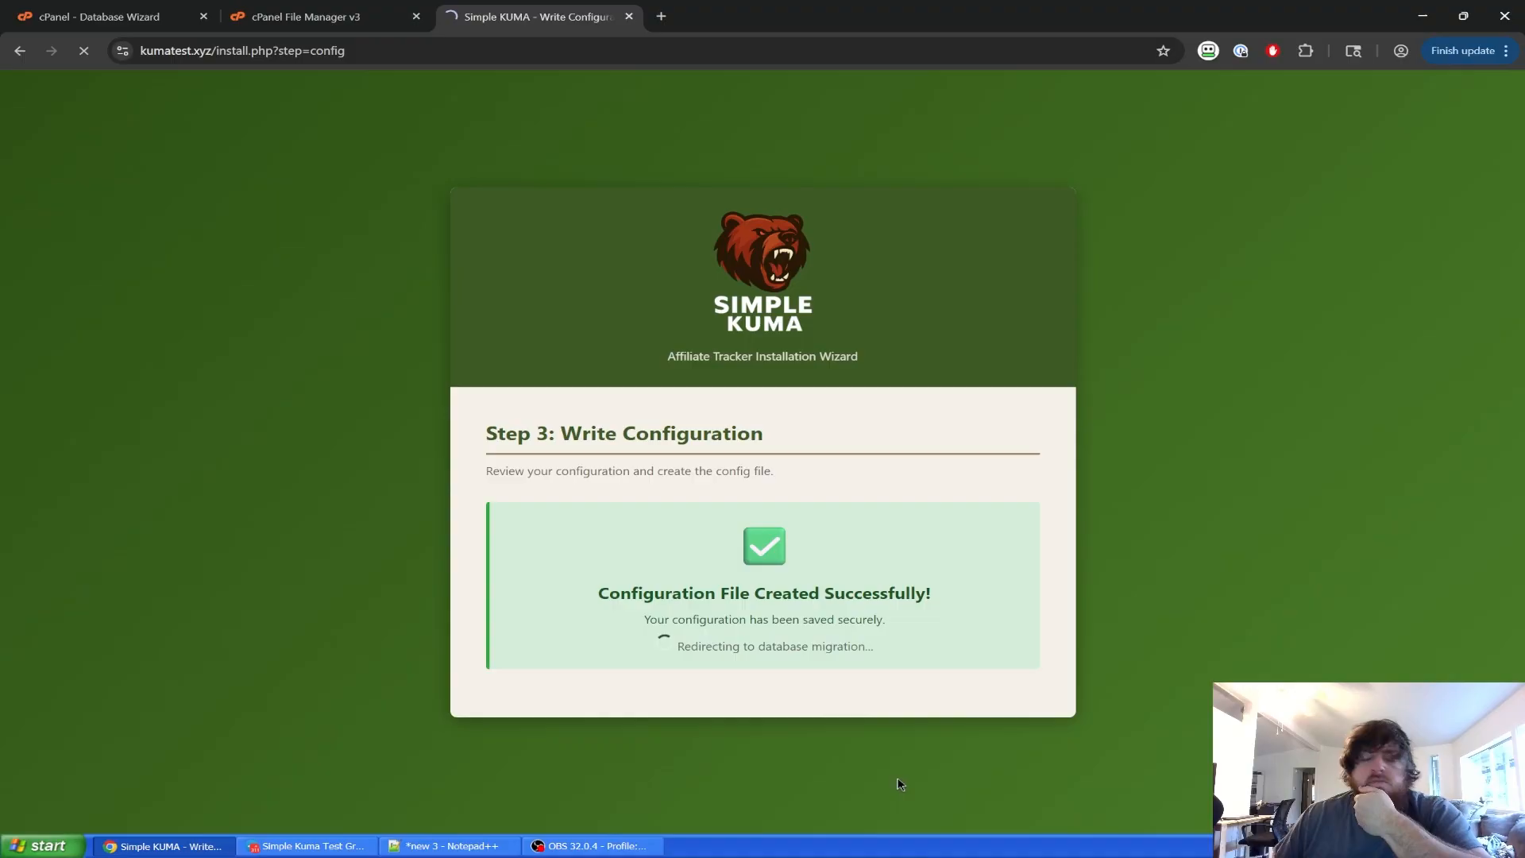
pyautogui.scroll(-2, 451, 575)
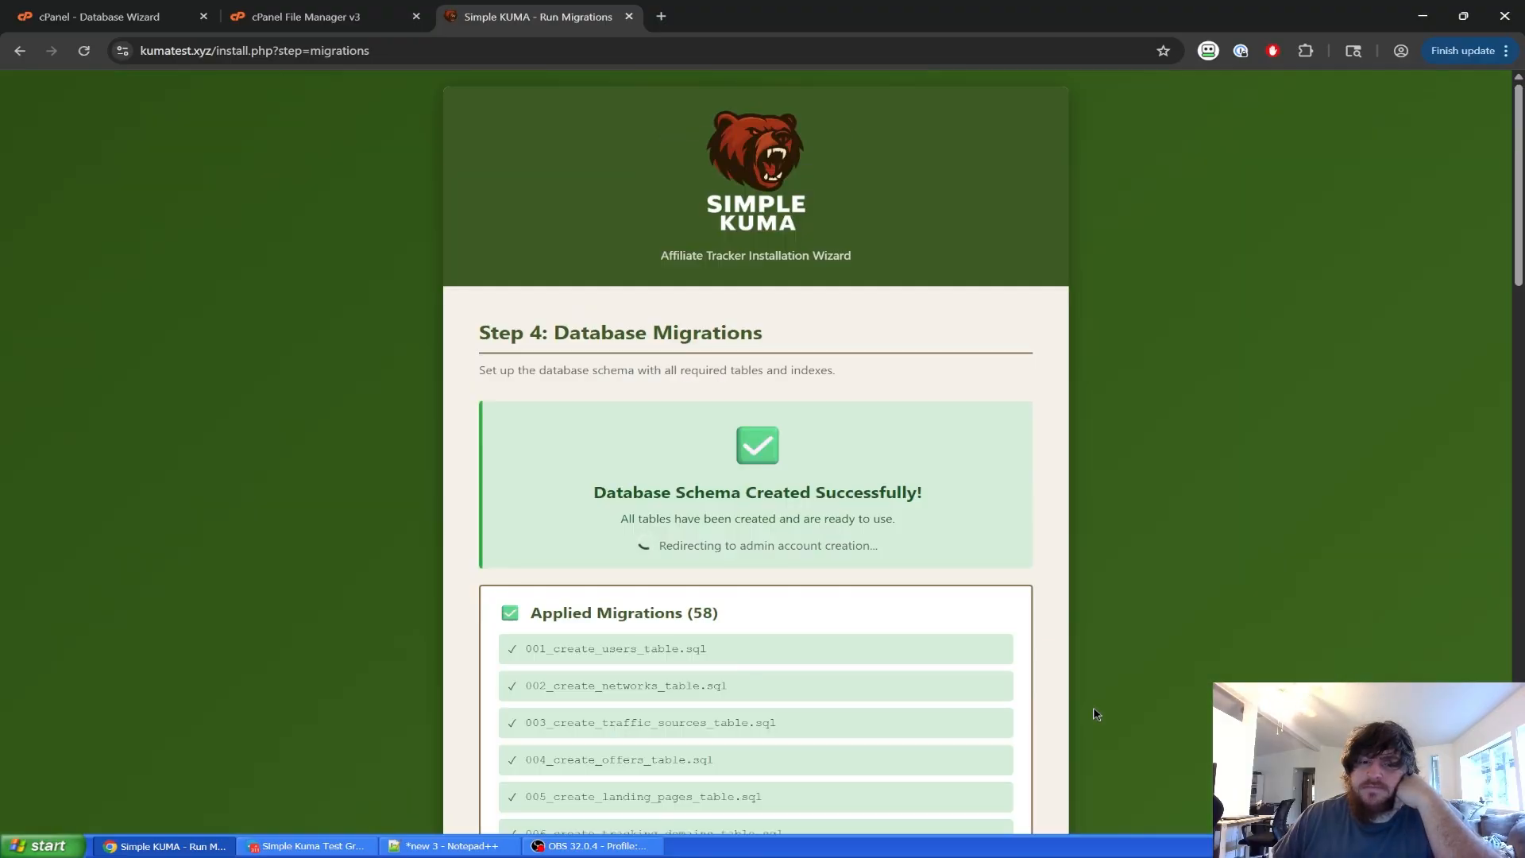
pyautogui.scroll(-8, 1095, 713)
pyautogui.scroll(5, 1083, 705)
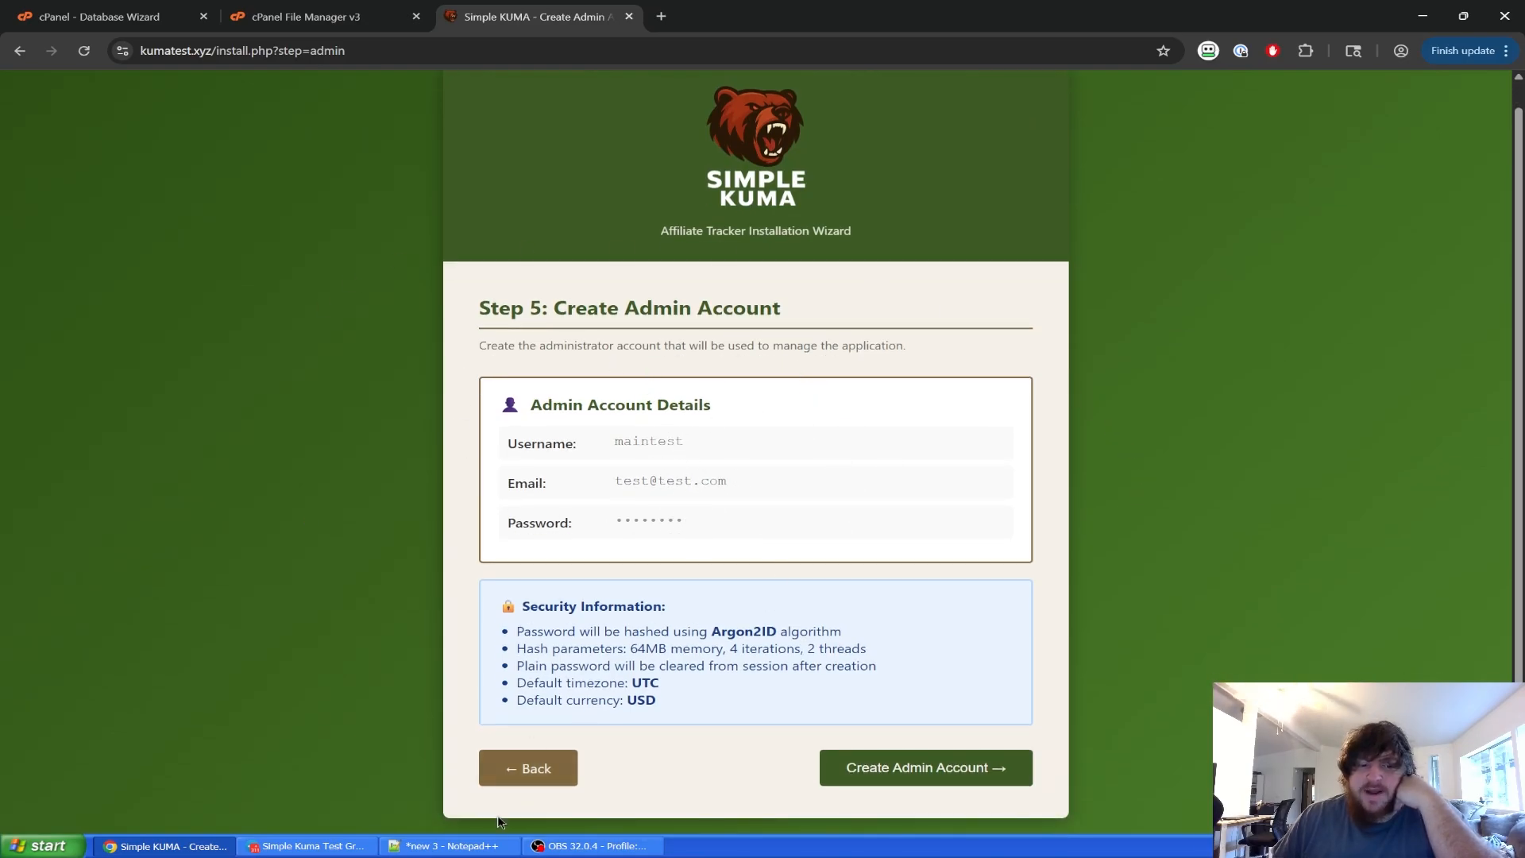
# Create the maintest admin account to finish the installation.
pyautogui.click(452, 846)
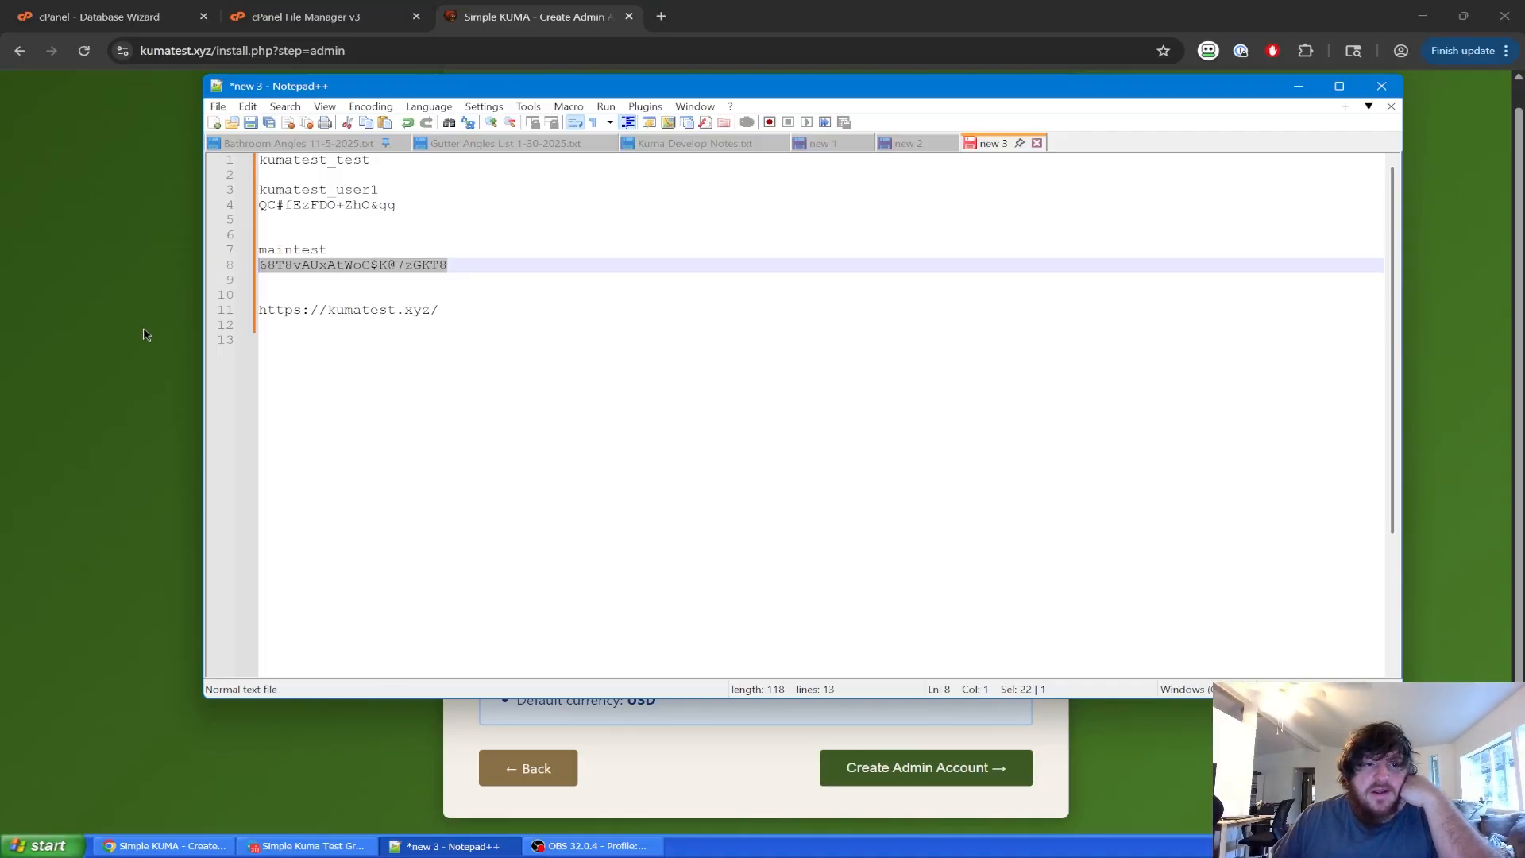
pyautogui.click(167, 846)
pyautogui.click(941, 783)
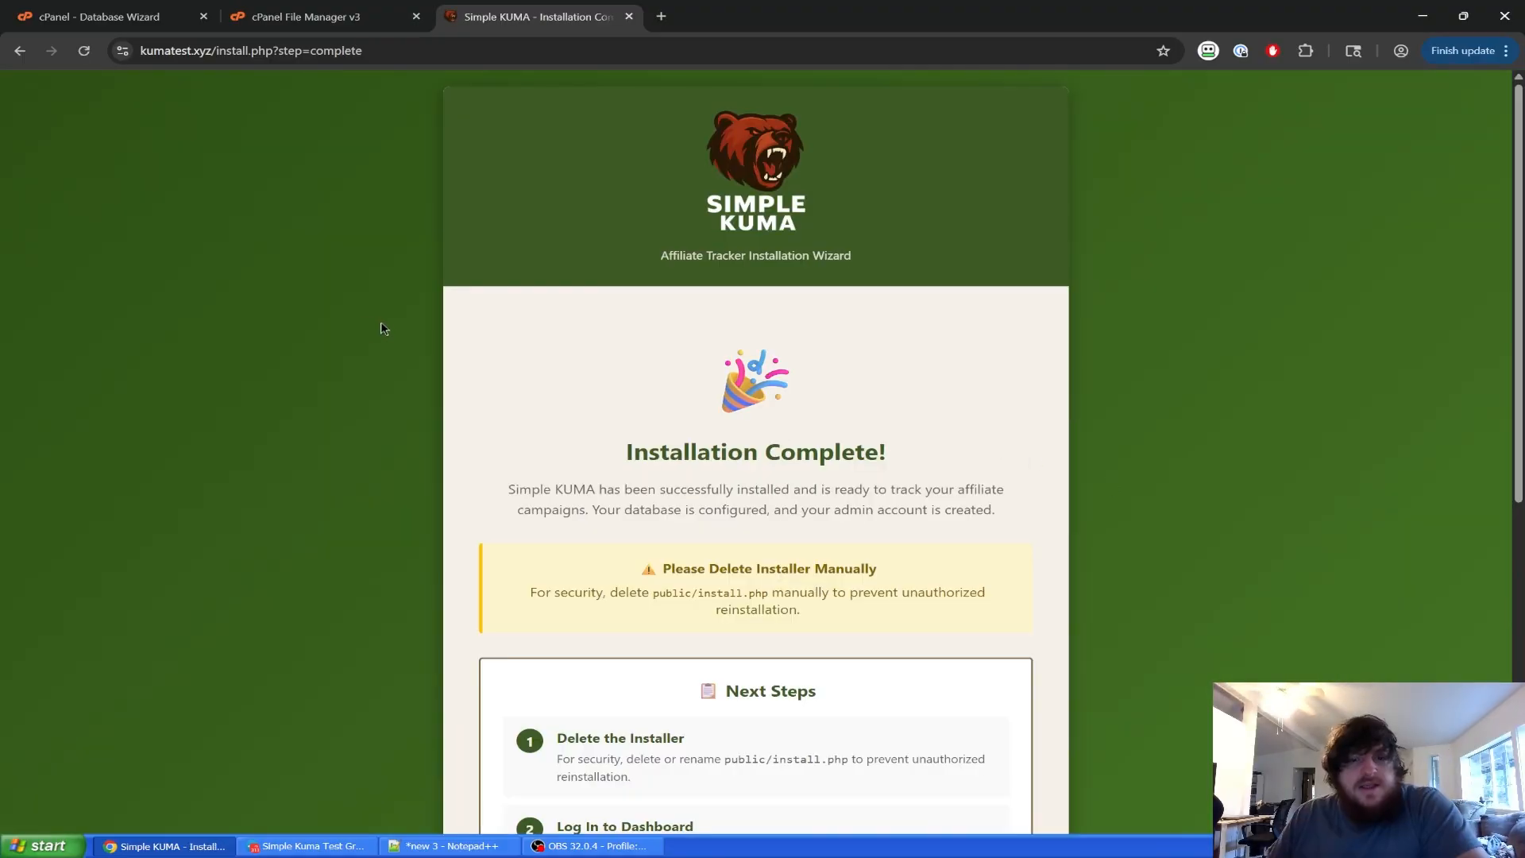
pyautogui.scroll(-5, 424, 359)
pyautogui.scroll(-1, 441, 350)
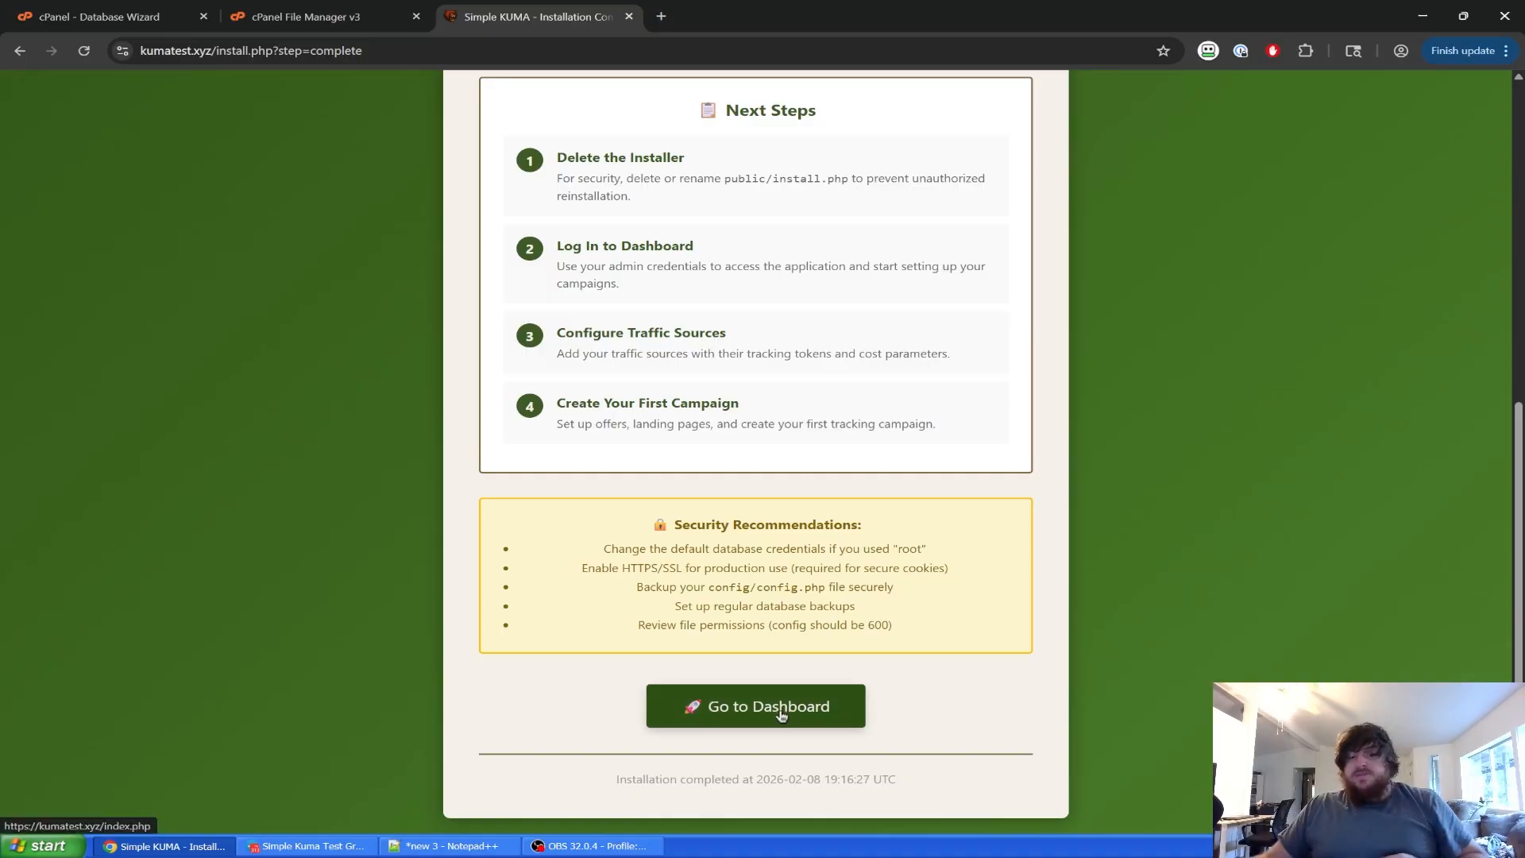
# Go from the Installation Complete page to the Bearboard dashboard.
pyautogui.click(446, 846)
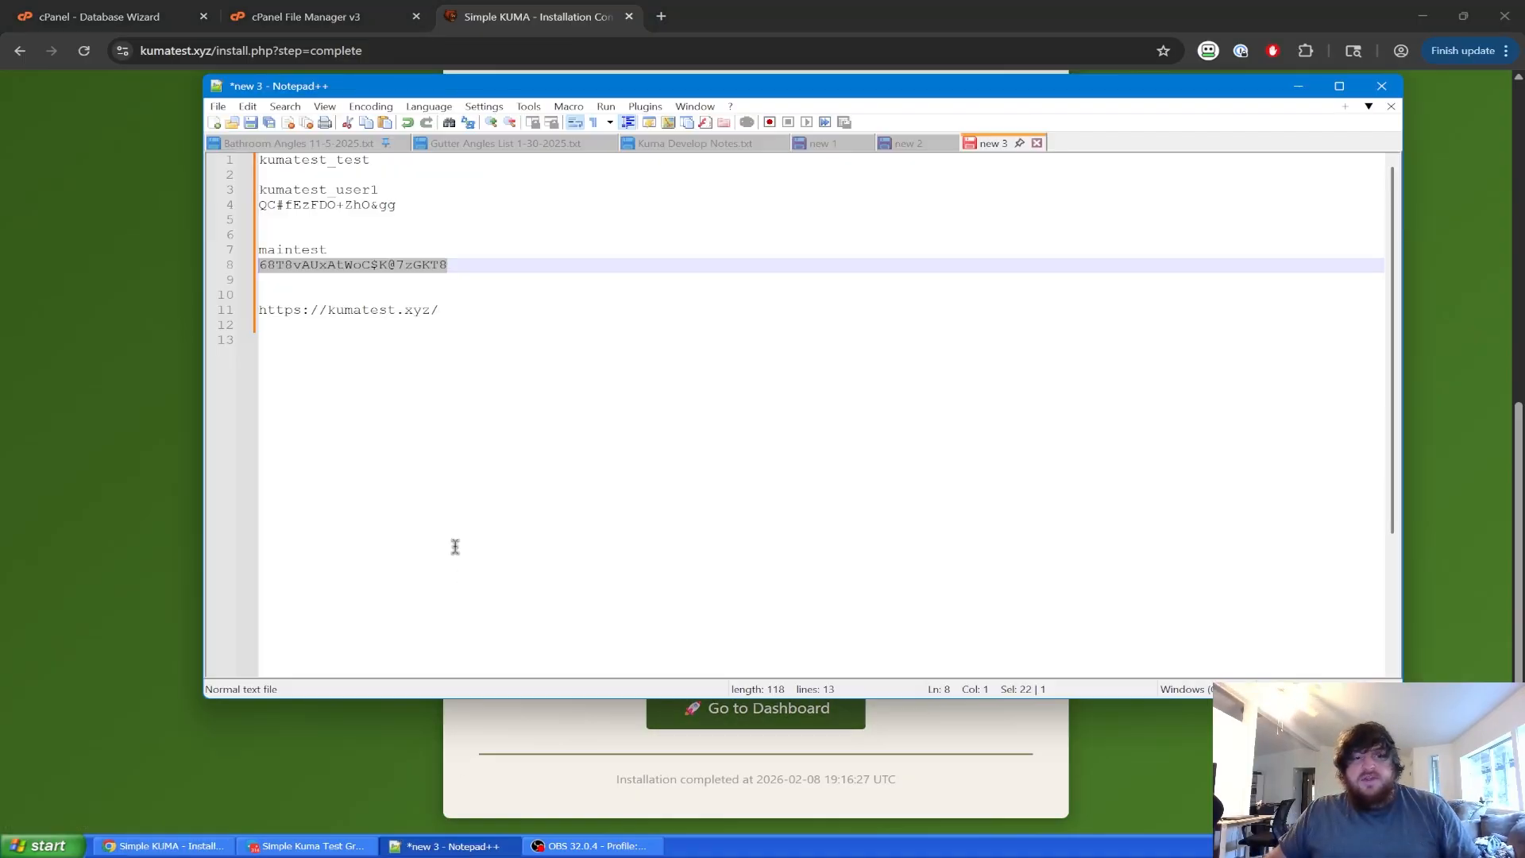
pyautogui.click(156, 336)
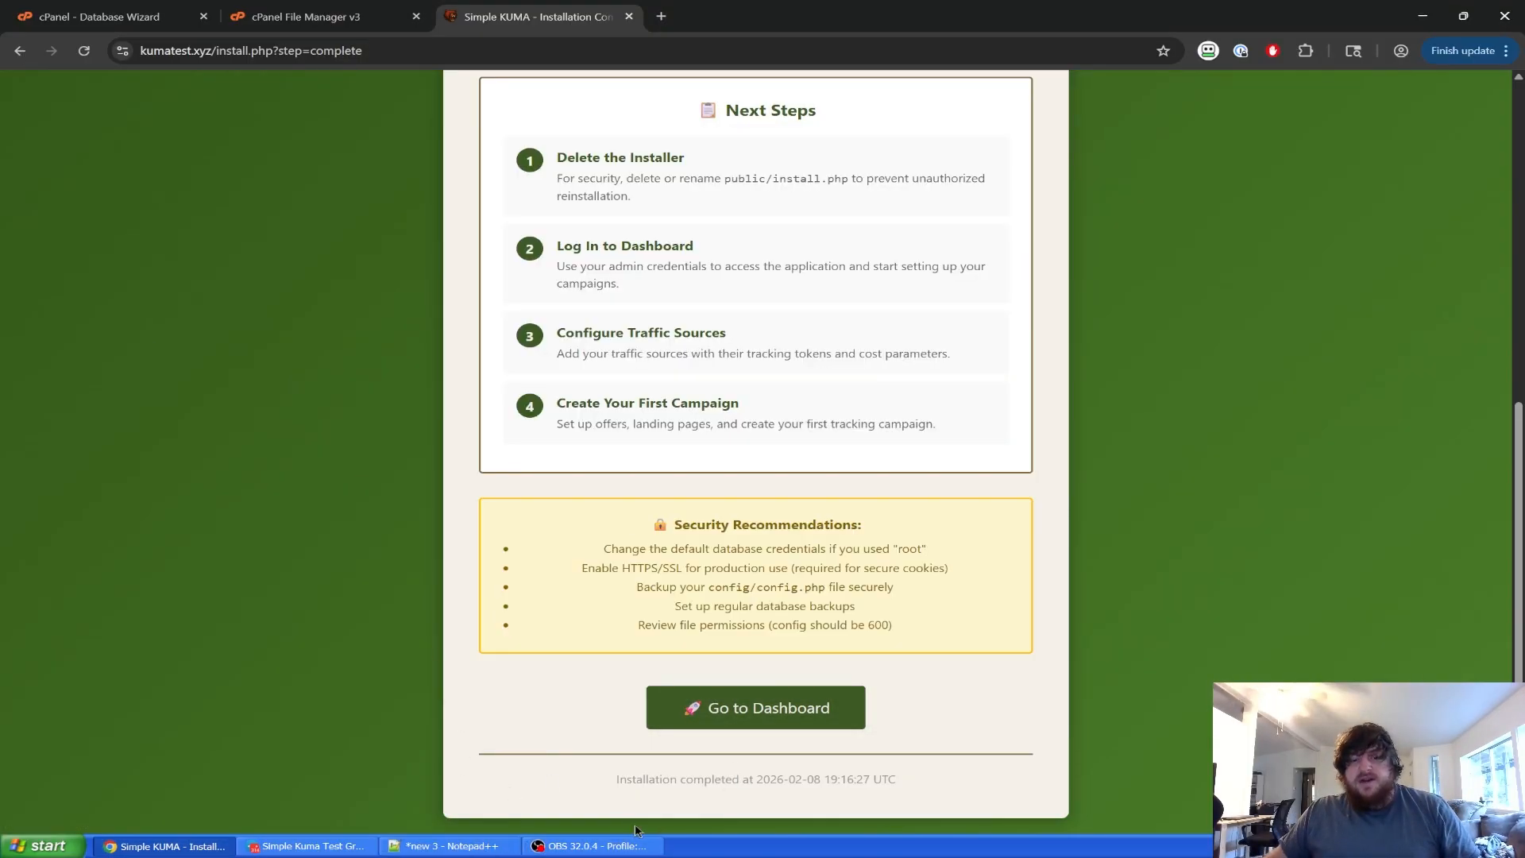
pyautogui.click(765, 719)
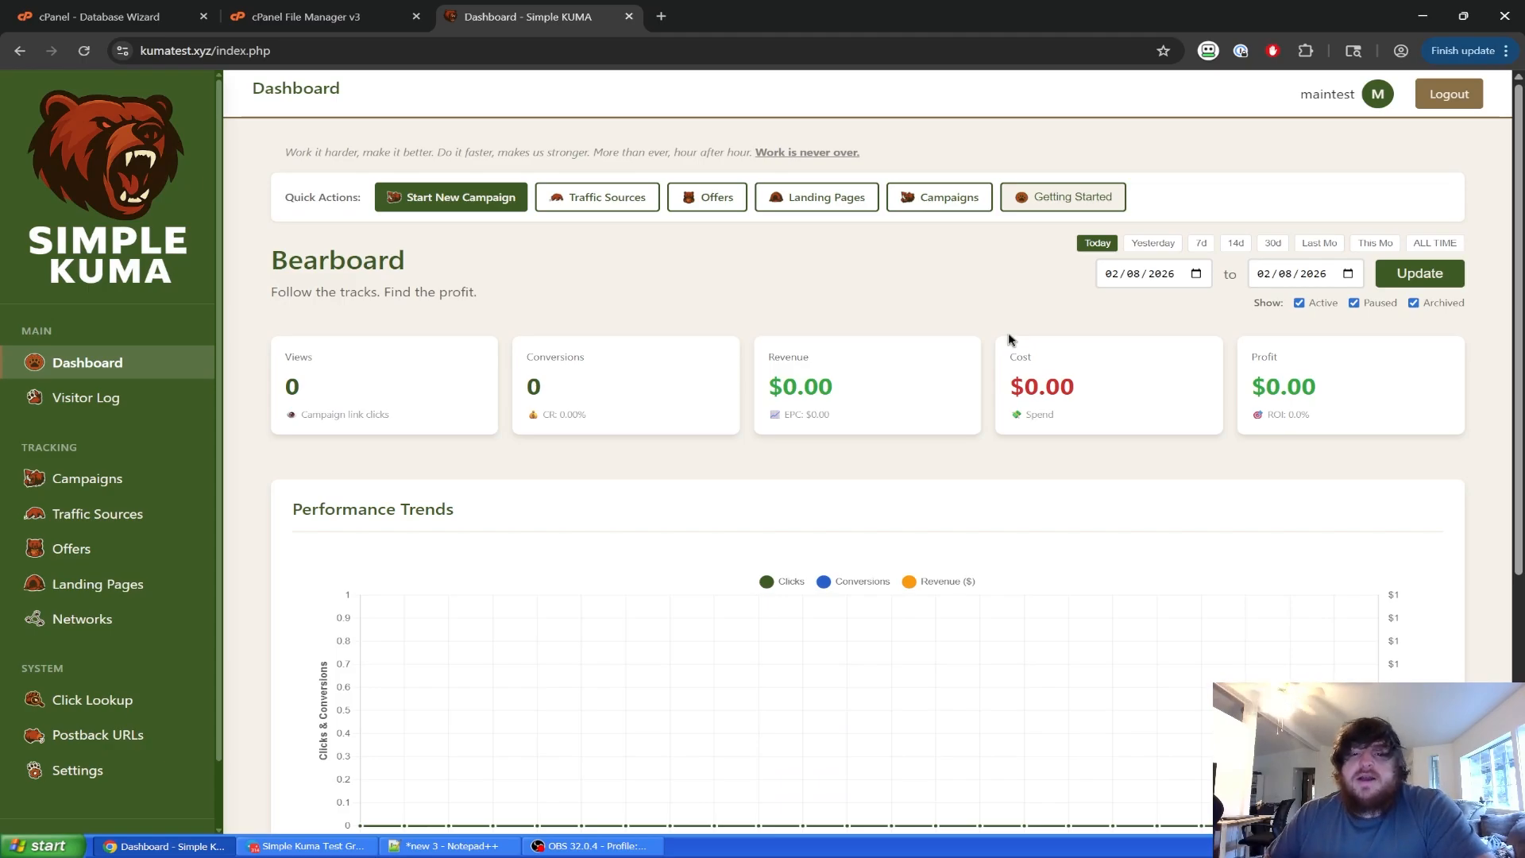
# Refresh the dashboard showing only active campaigns.
pyautogui.scroll(-5, 818, 400)
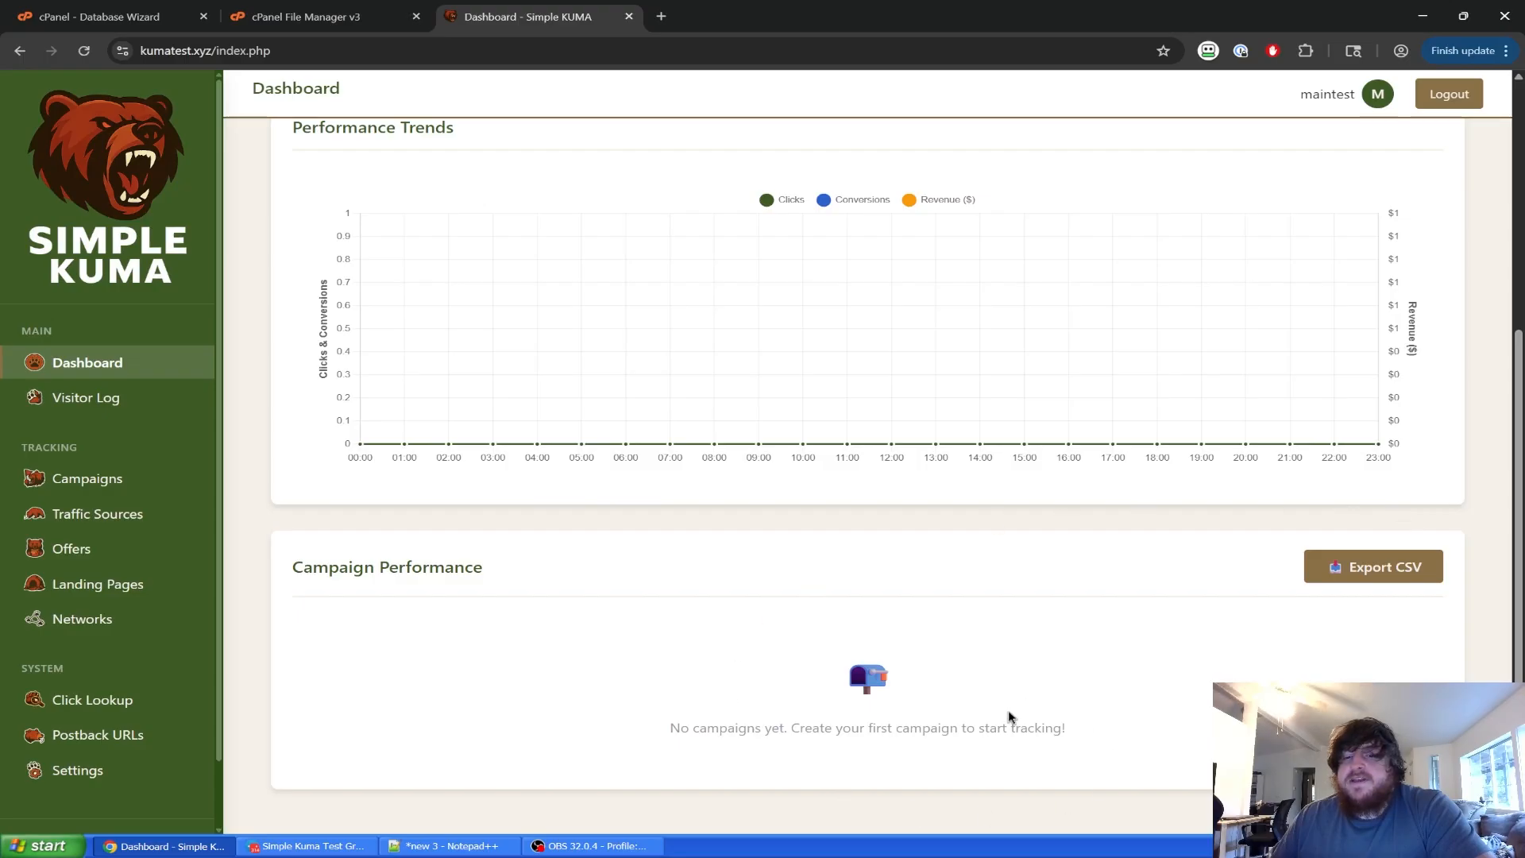
pyautogui.scroll(4, 849, 646)
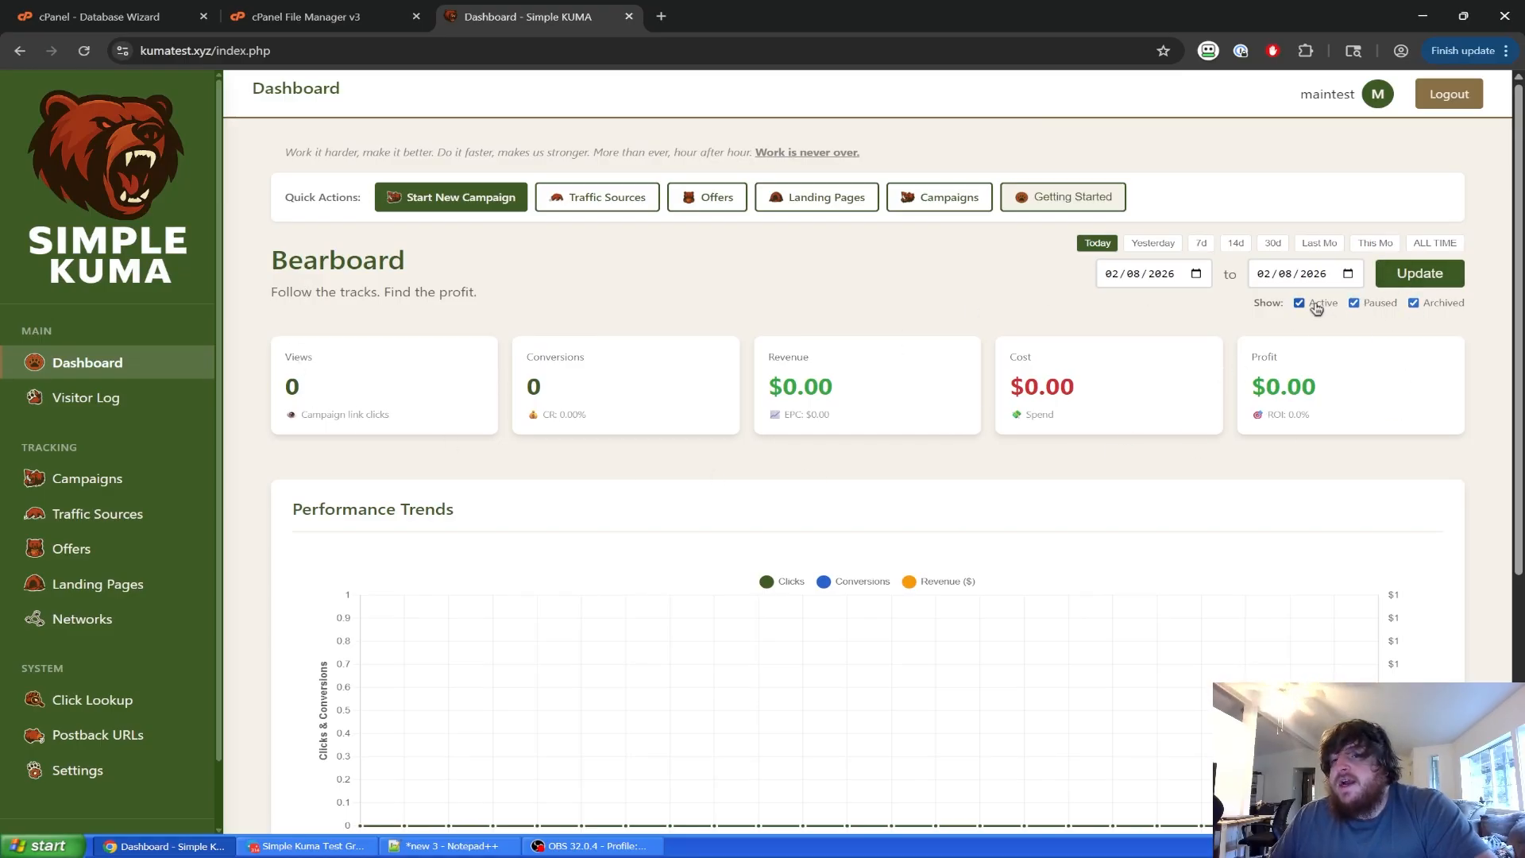
pyautogui.scroll(-5, 1271, 341)
pyautogui.scroll(5, 1256, 366)
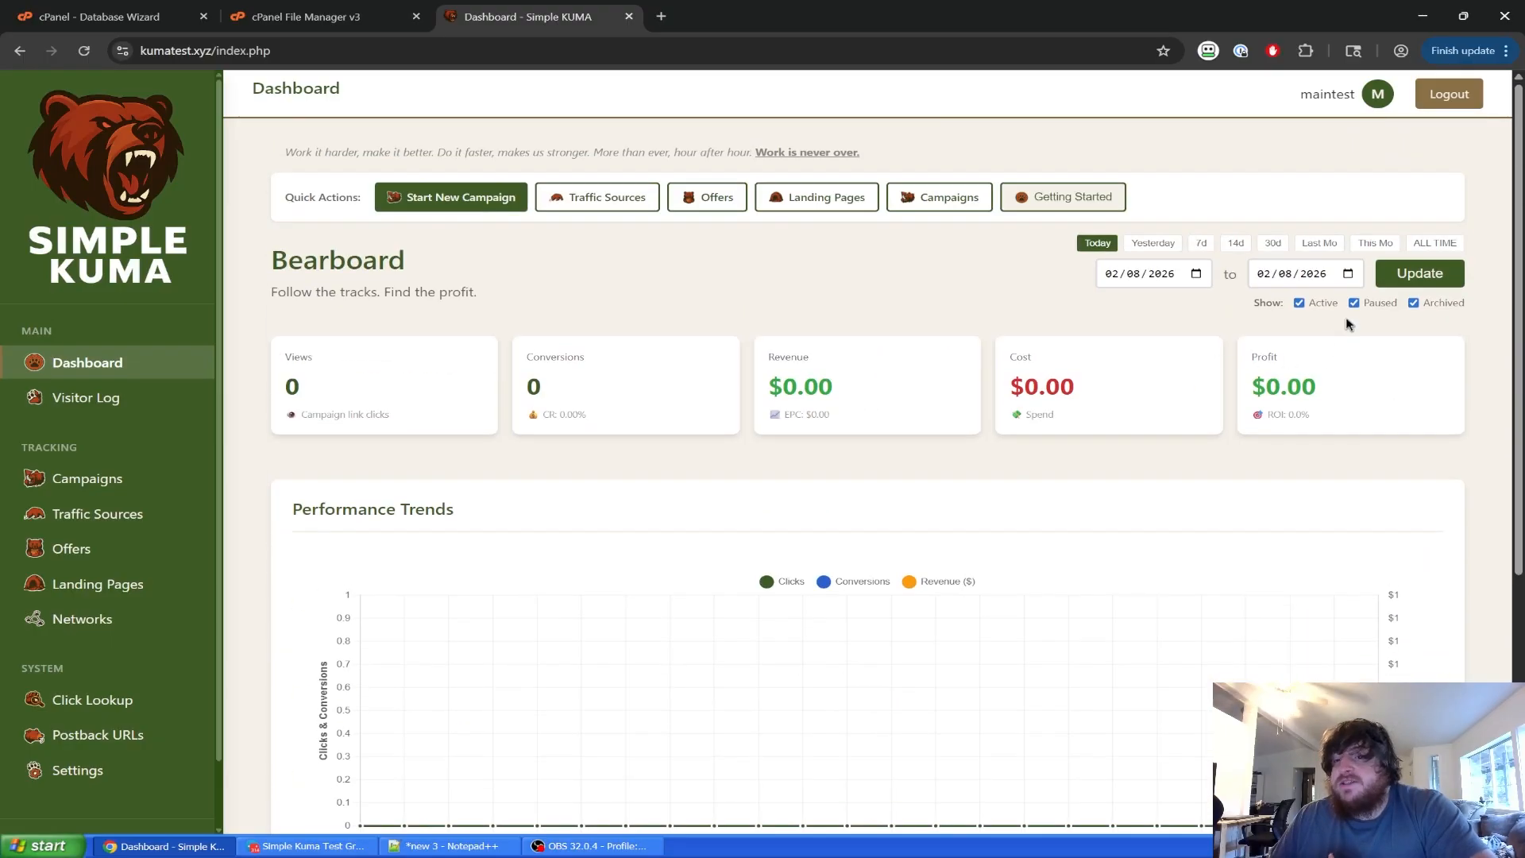
pyautogui.click(1417, 278)
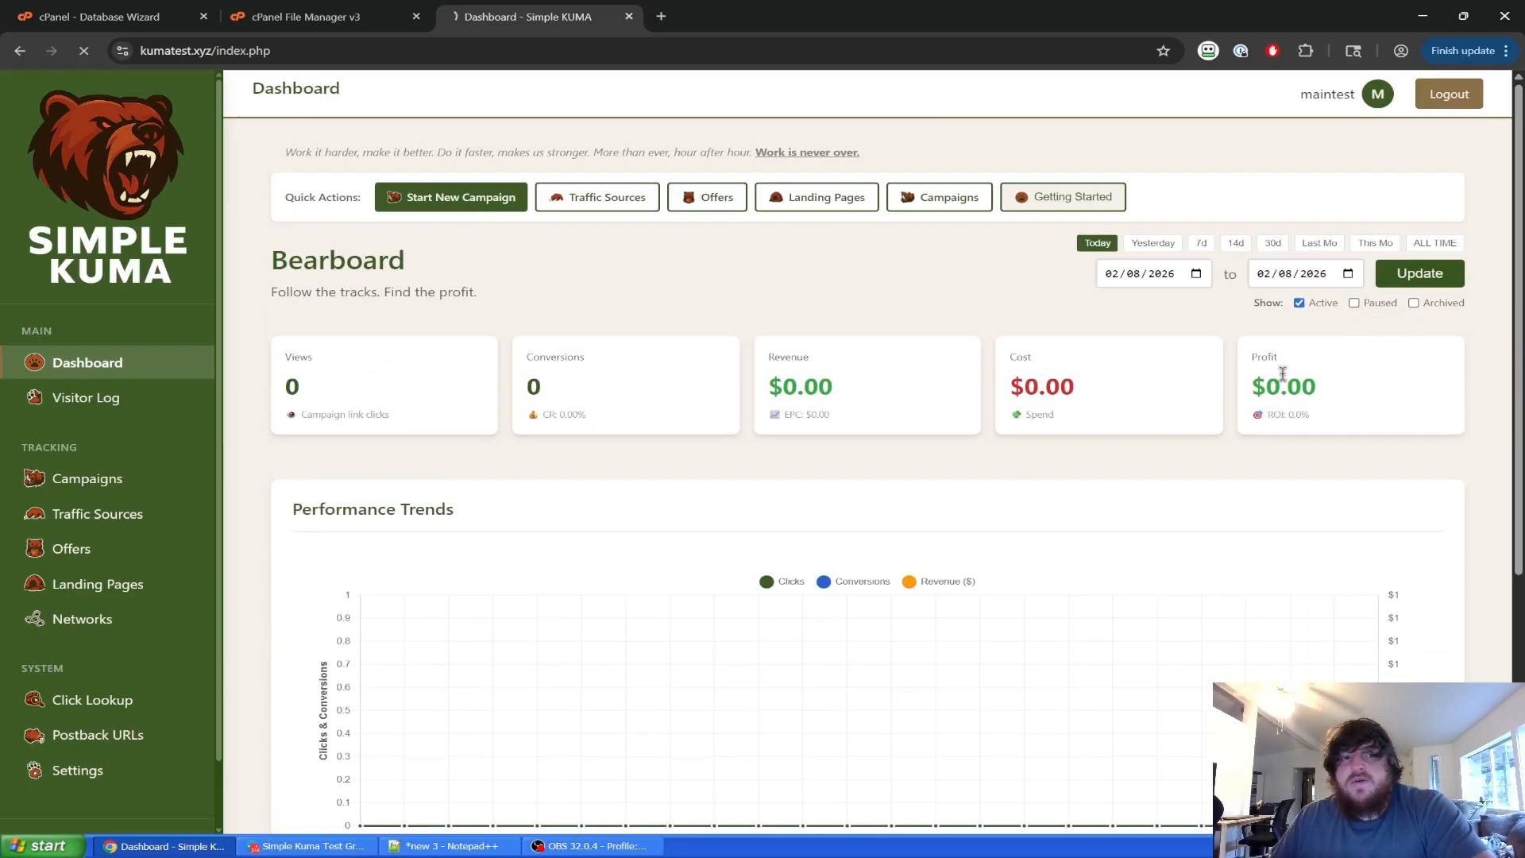
pyautogui.scroll(-1, 842, 322)
pyautogui.scroll(1, 842, 318)
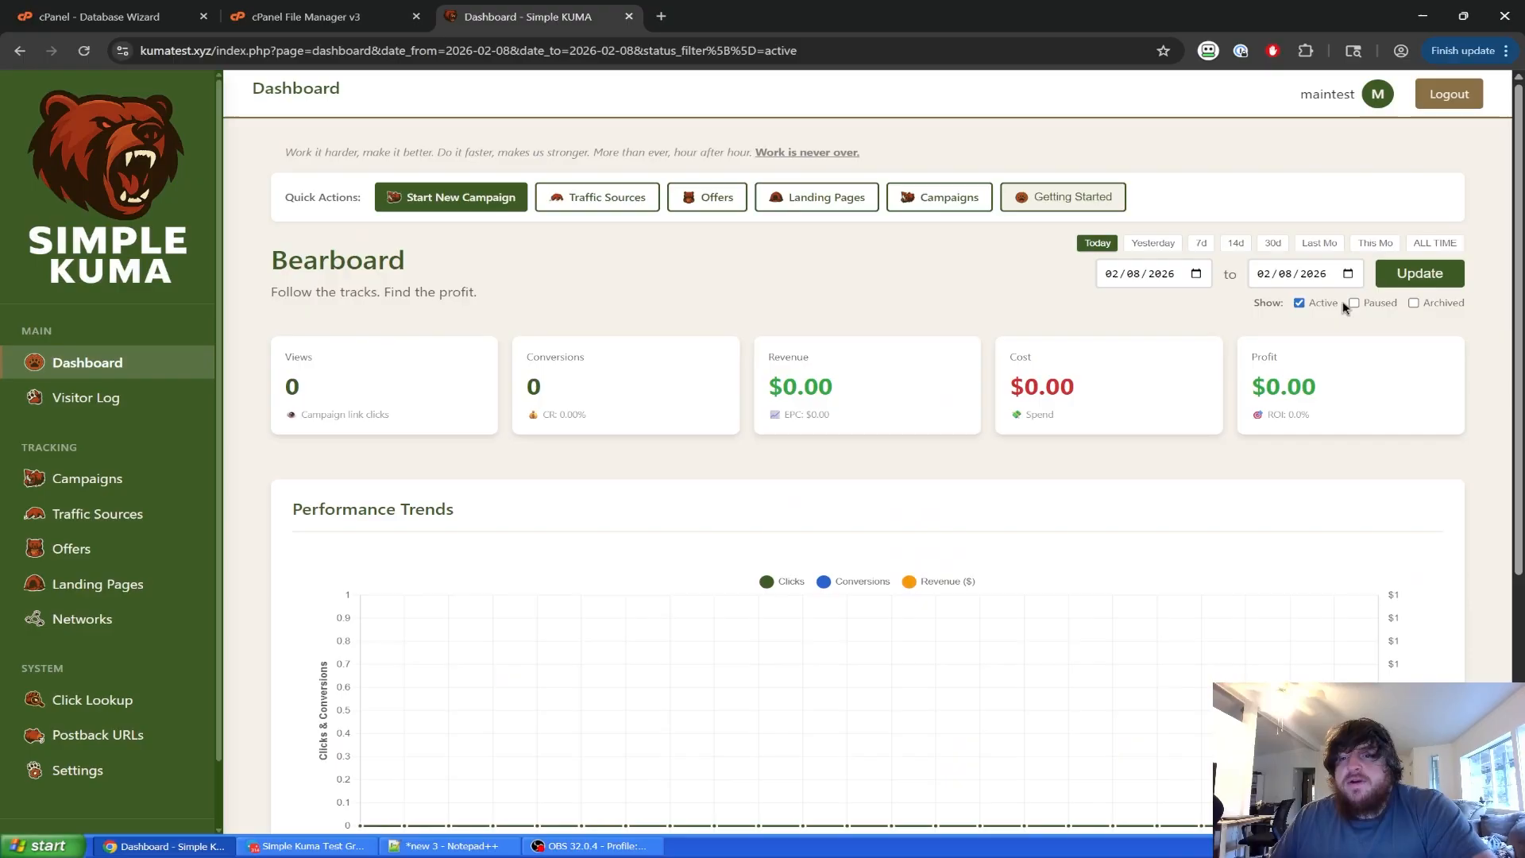
# Include paused and archived campaigns in the dashboard totals, then view the Visitor Log.
pyautogui.click(168, 367)
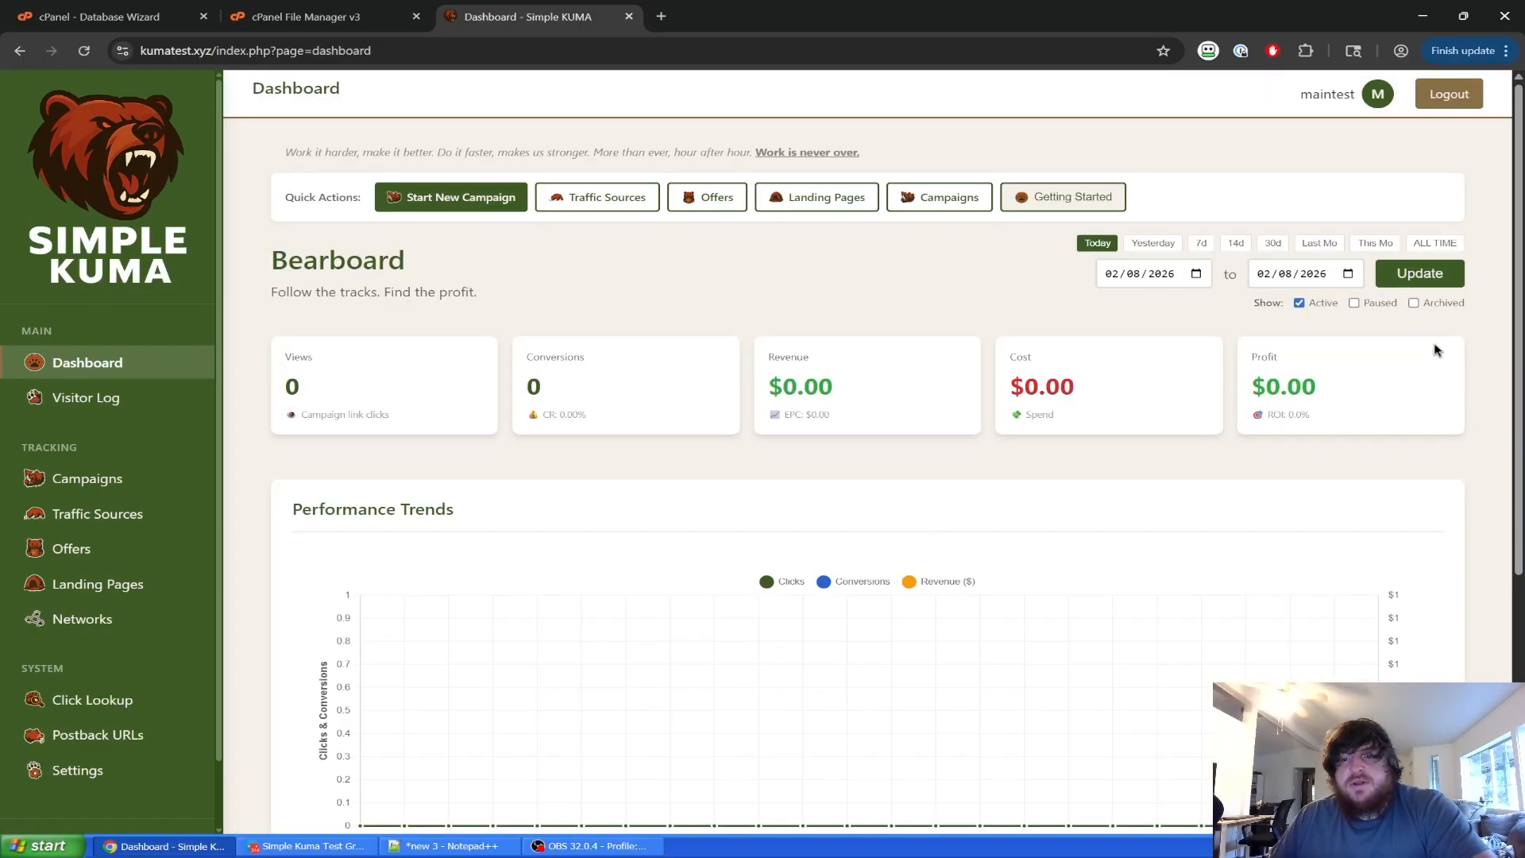
pyautogui.click(1354, 302)
pyautogui.click(1414, 303)
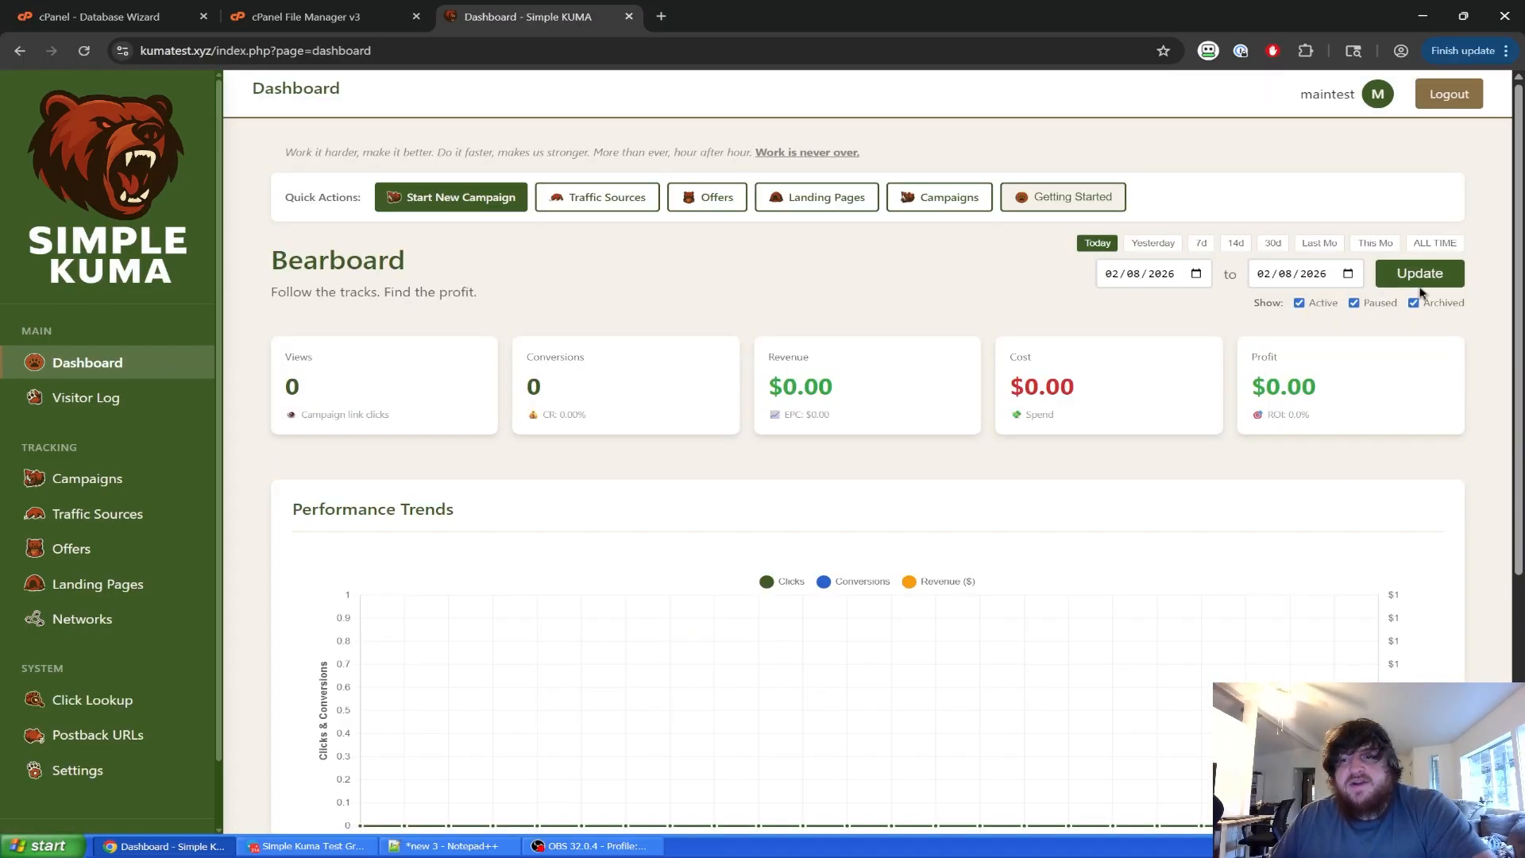
pyautogui.click(1419, 272)
pyautogui.scroll(-5, 1230, 432)
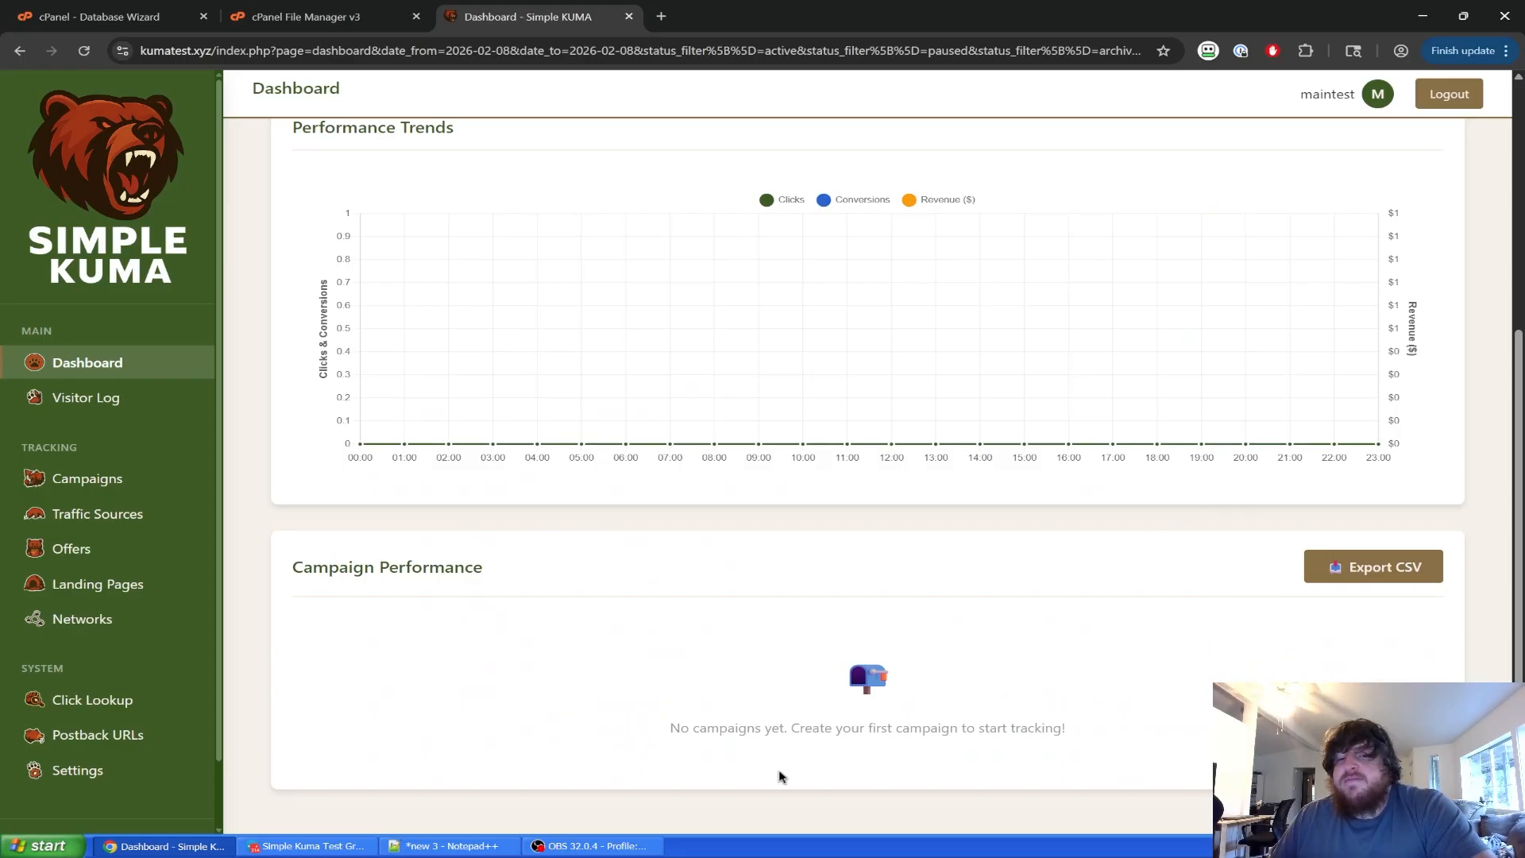
pyautogui.scroll(5, 1086, 568)
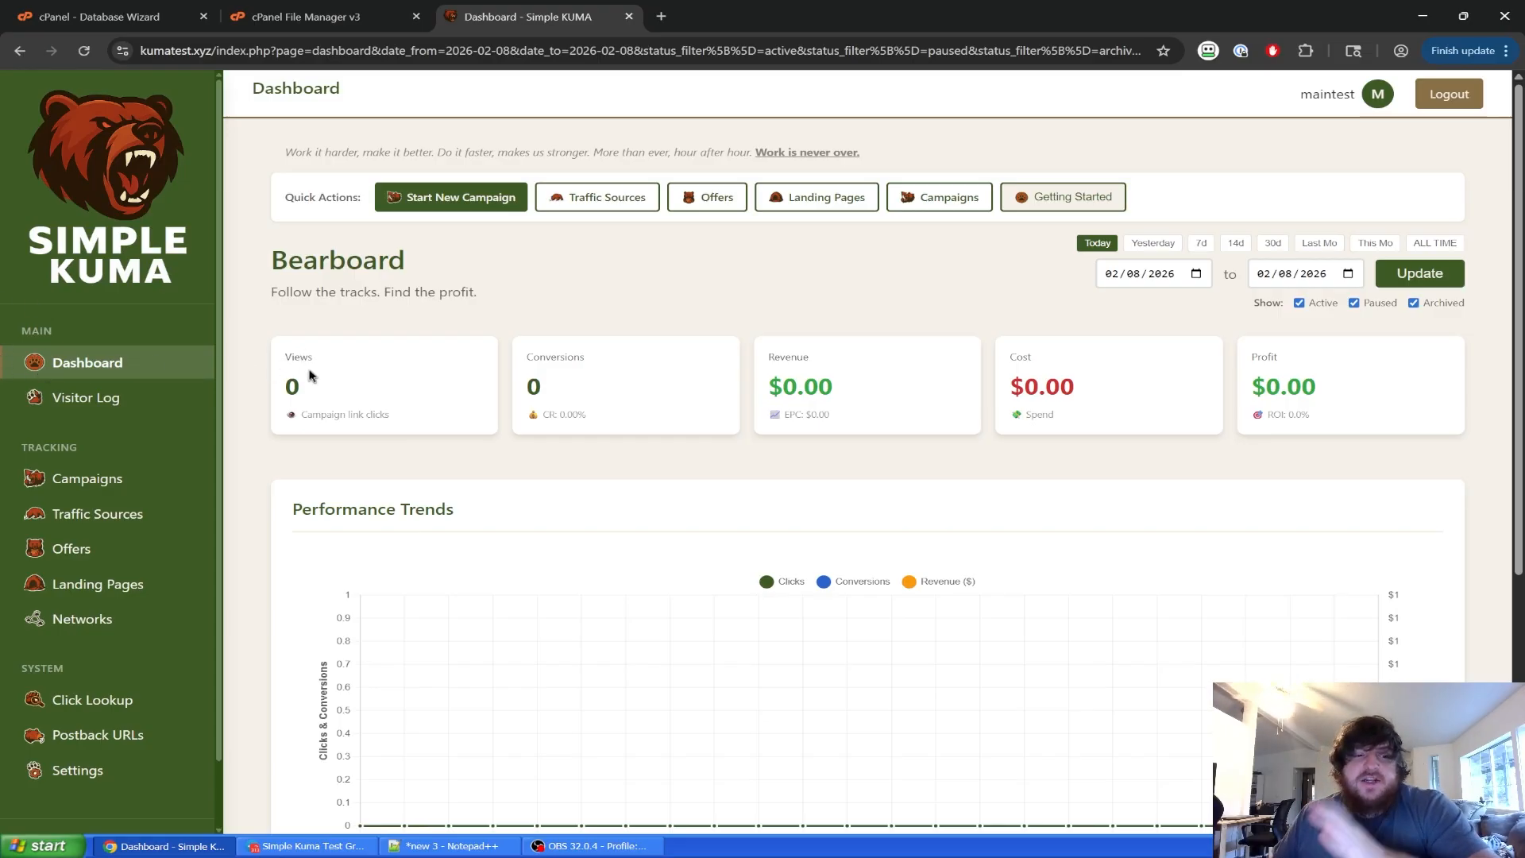
pyautogui.scroll(-2, 213, 378)
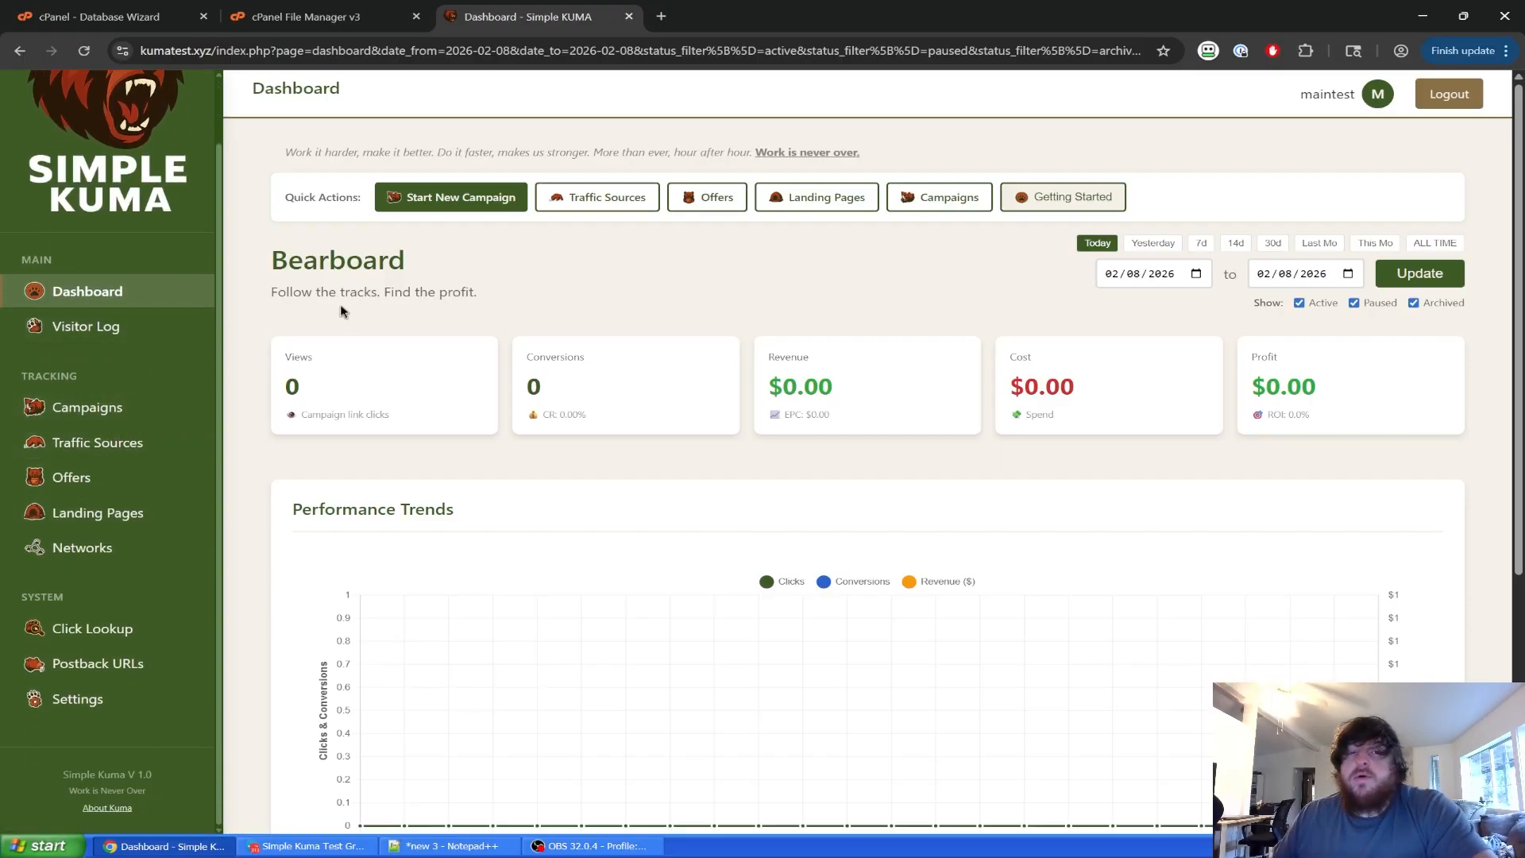
pyautogui.click(205, 323)
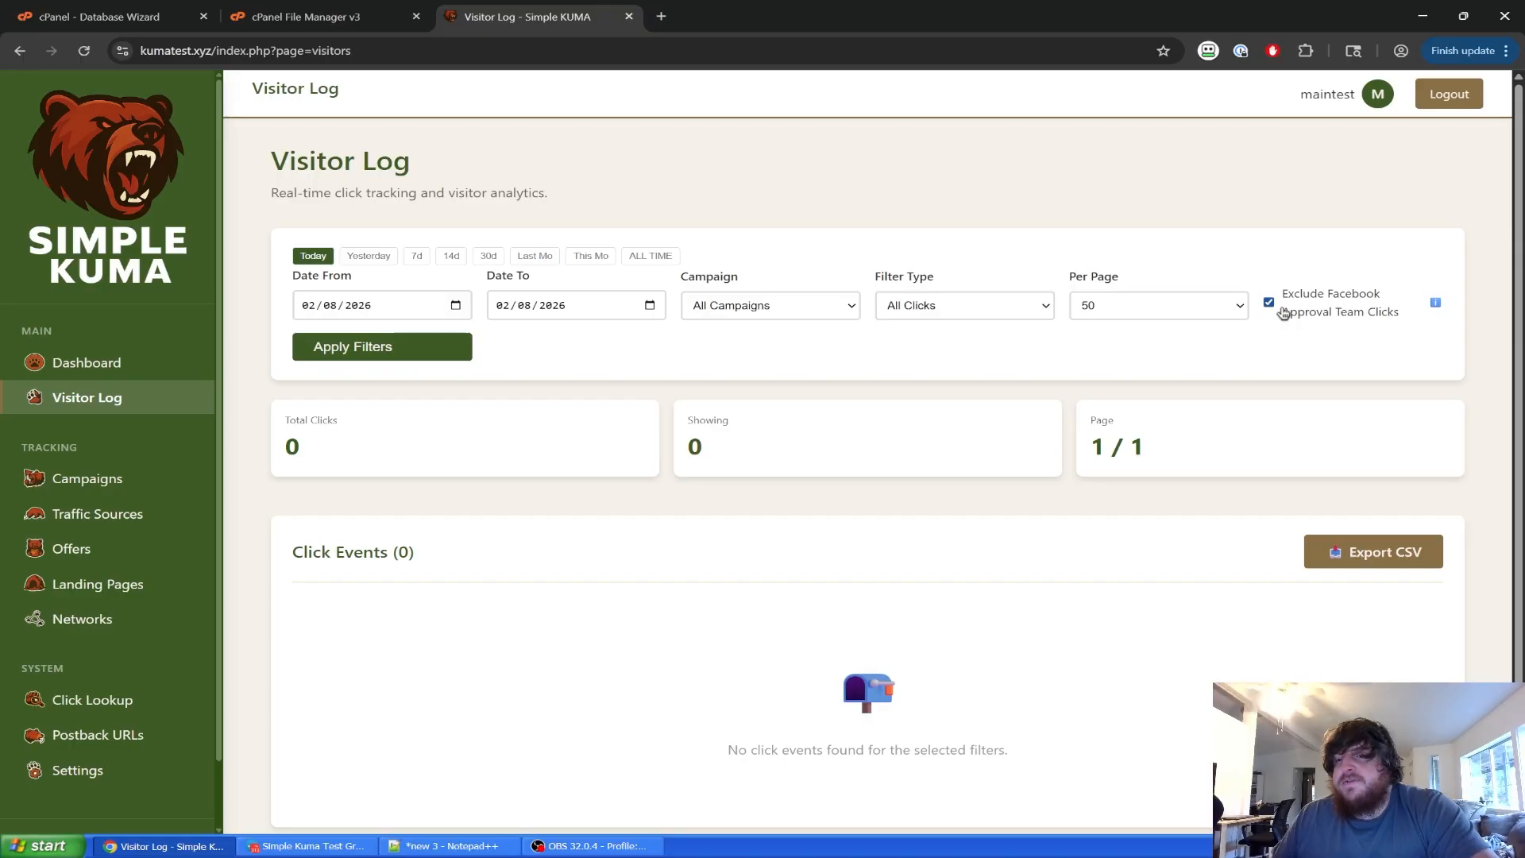
# Browse the Traffic Sources, Campaigns and Offers pages.
pyautogui.scroll(-1, 111, 485)
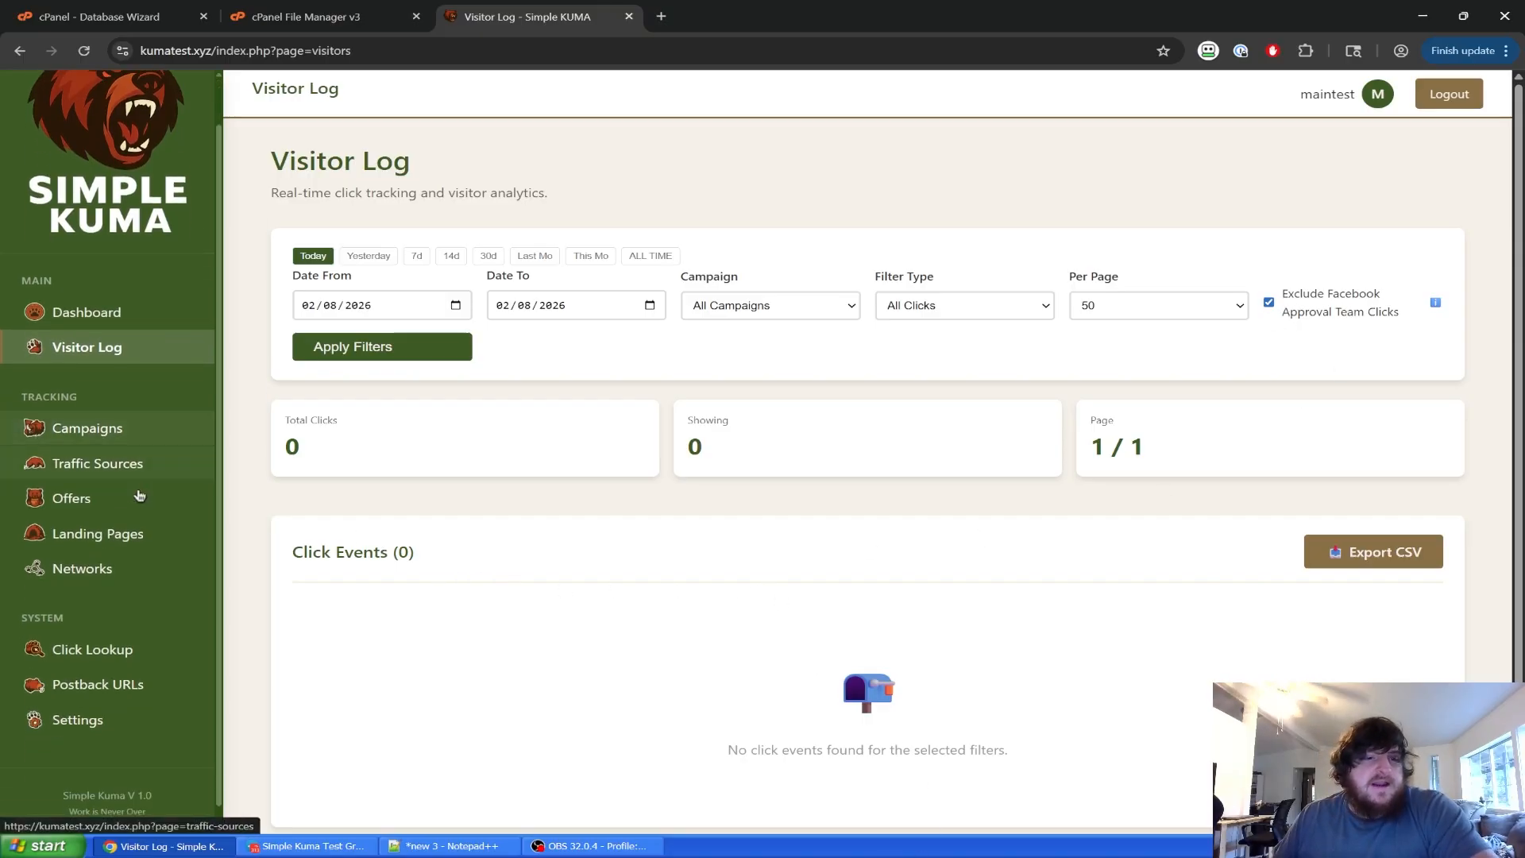
pyautogui.click(111, 445)
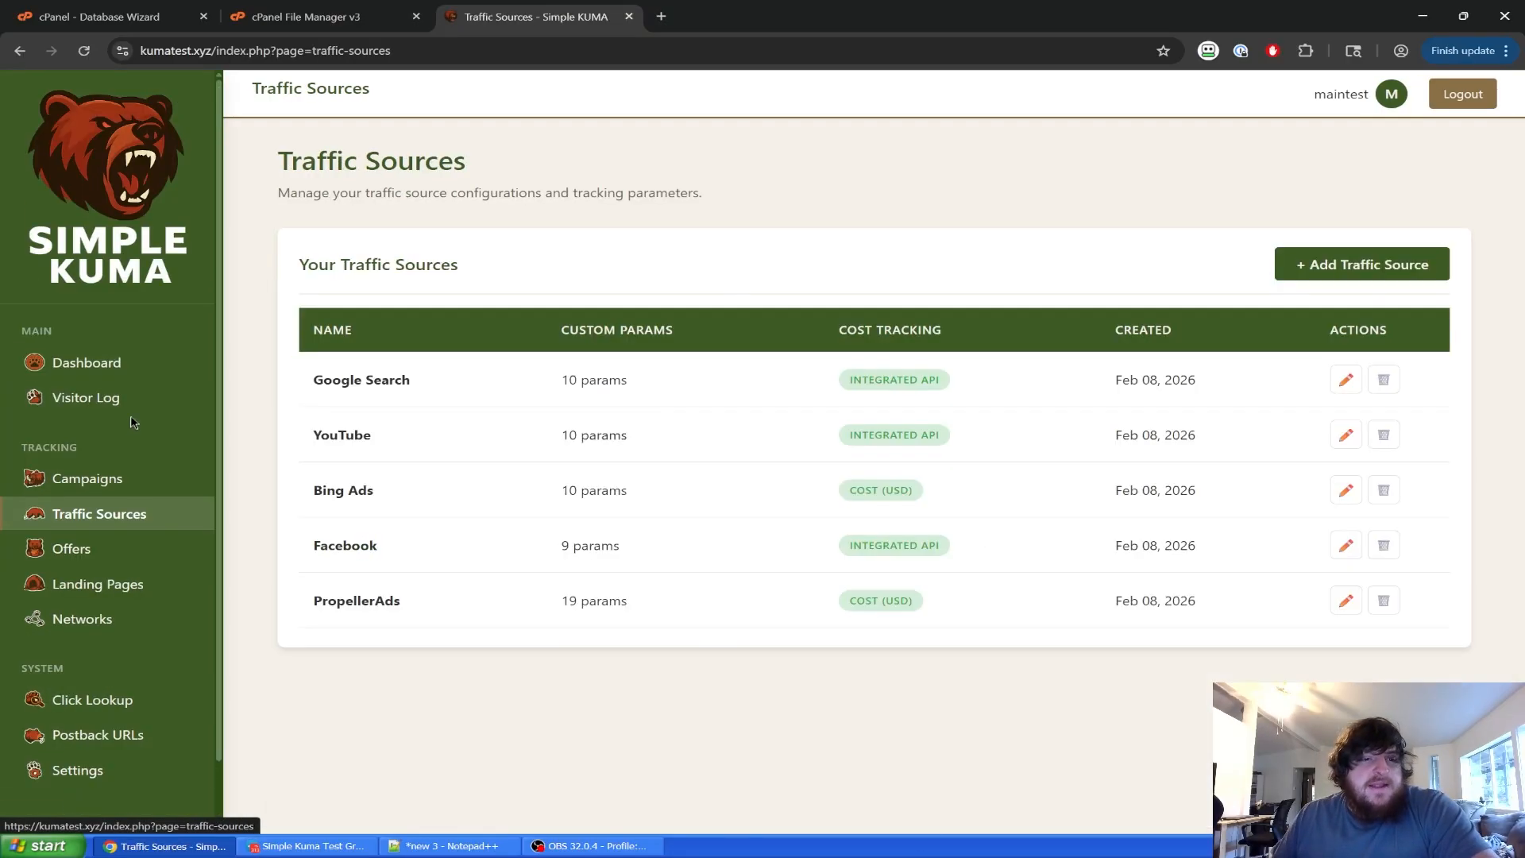
pyautogui.click(112, 479)
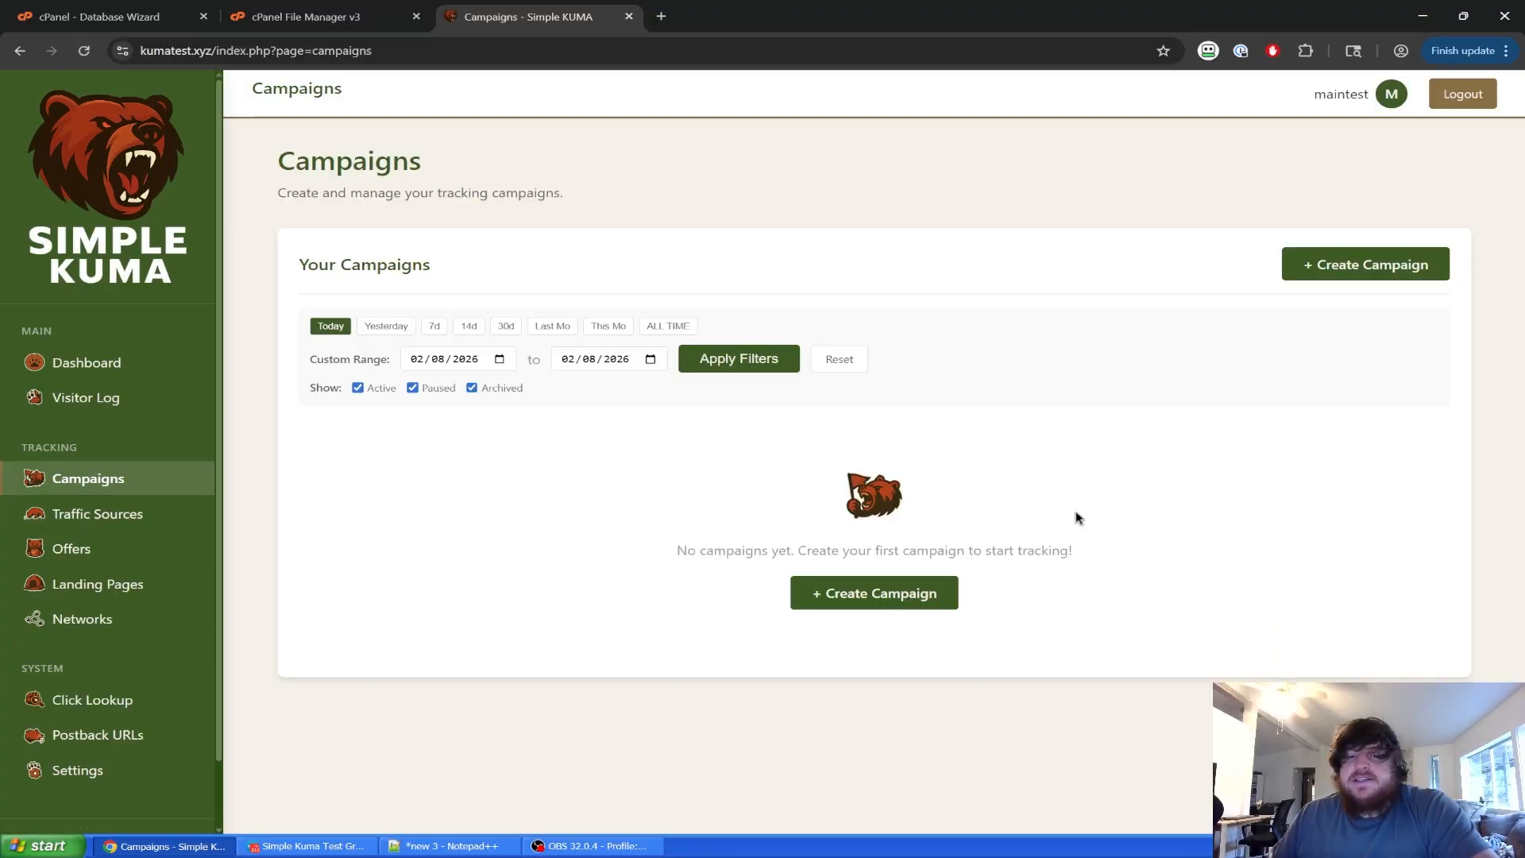
pyautogui.click(167, 511)
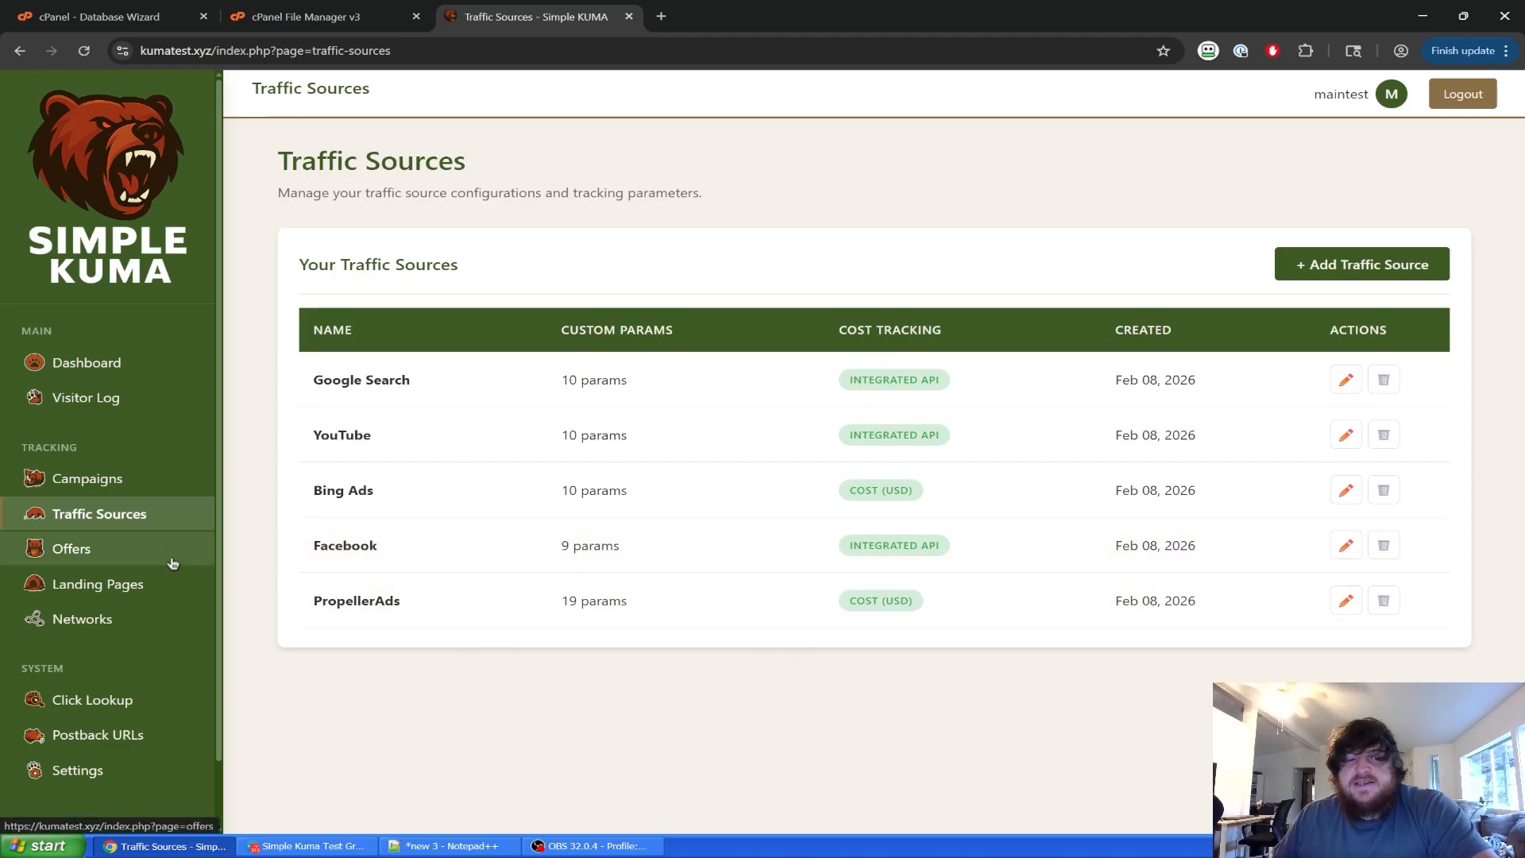
pyautogui.click(87, 548)
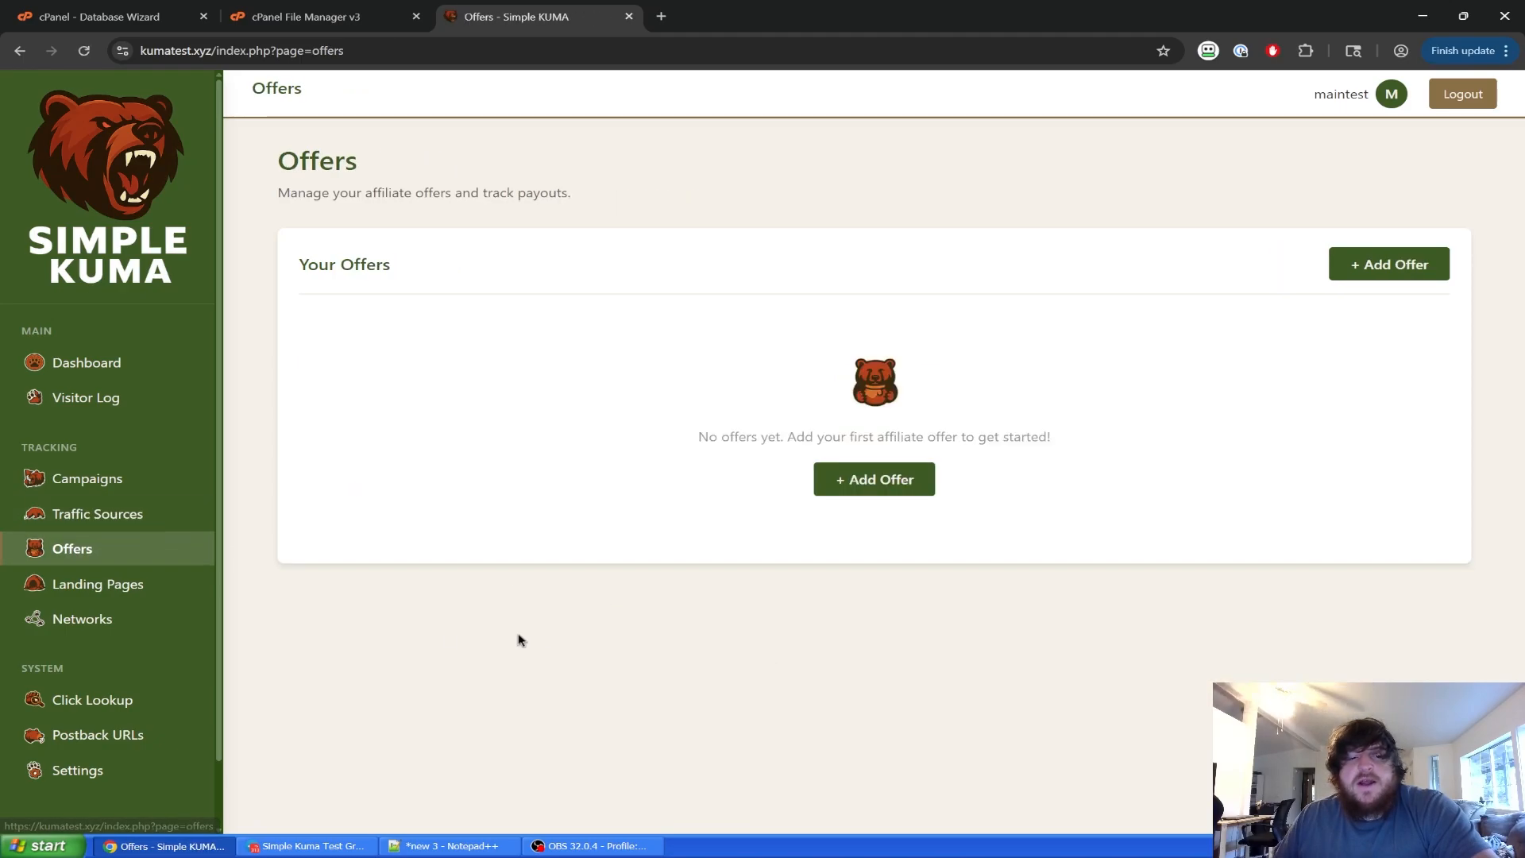
# Look through Landing Pages, Networks, Click Lookup and Postback URLs, ending on Settings' Domains tab.
pyautogui.click(199, 597)
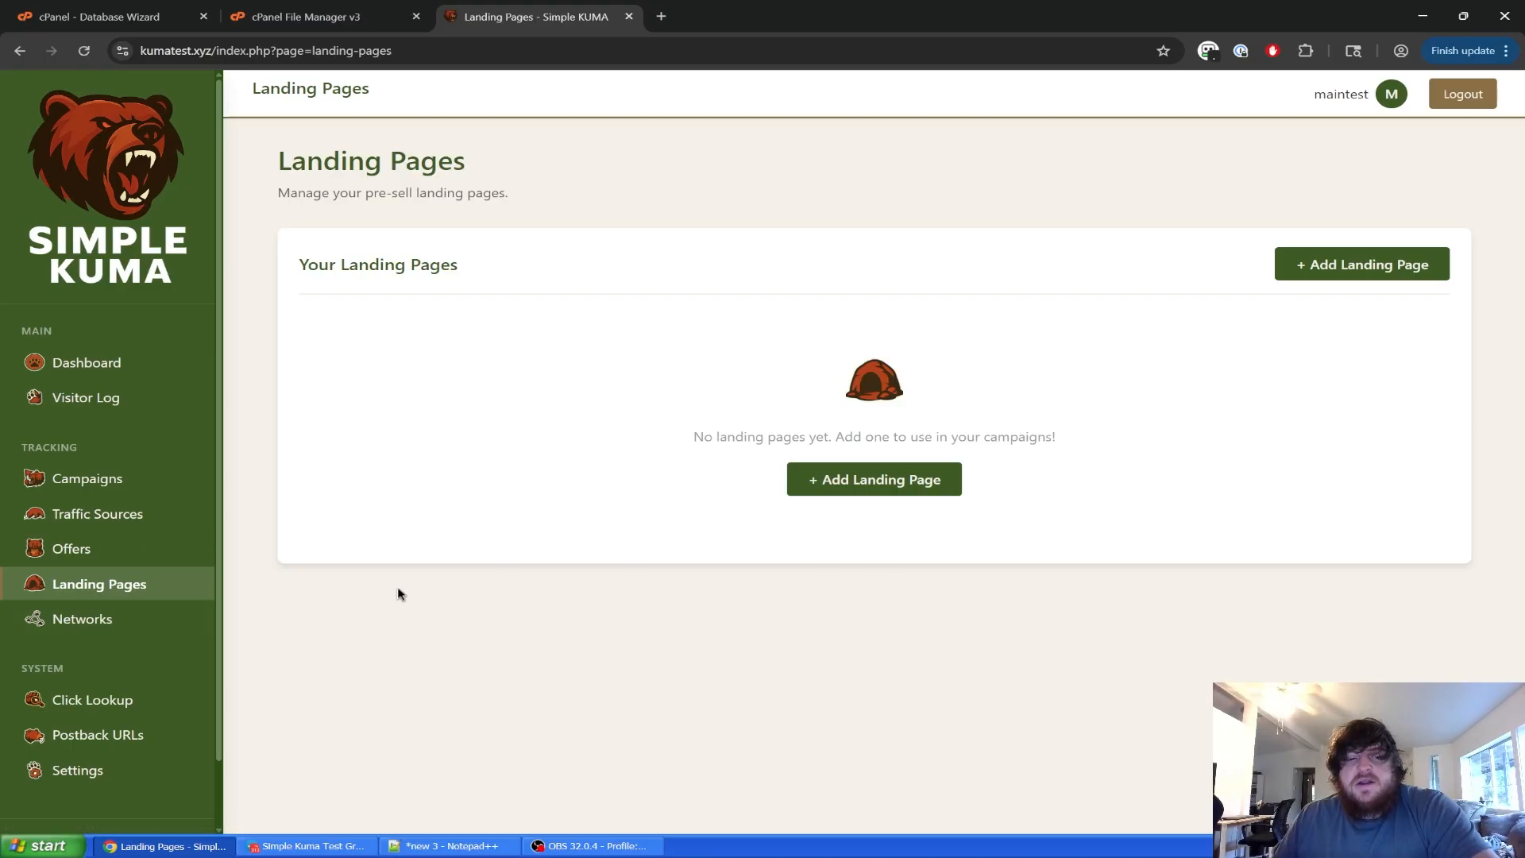
pyautogui.click(101, 620)
pyautogui.click(93, 700)
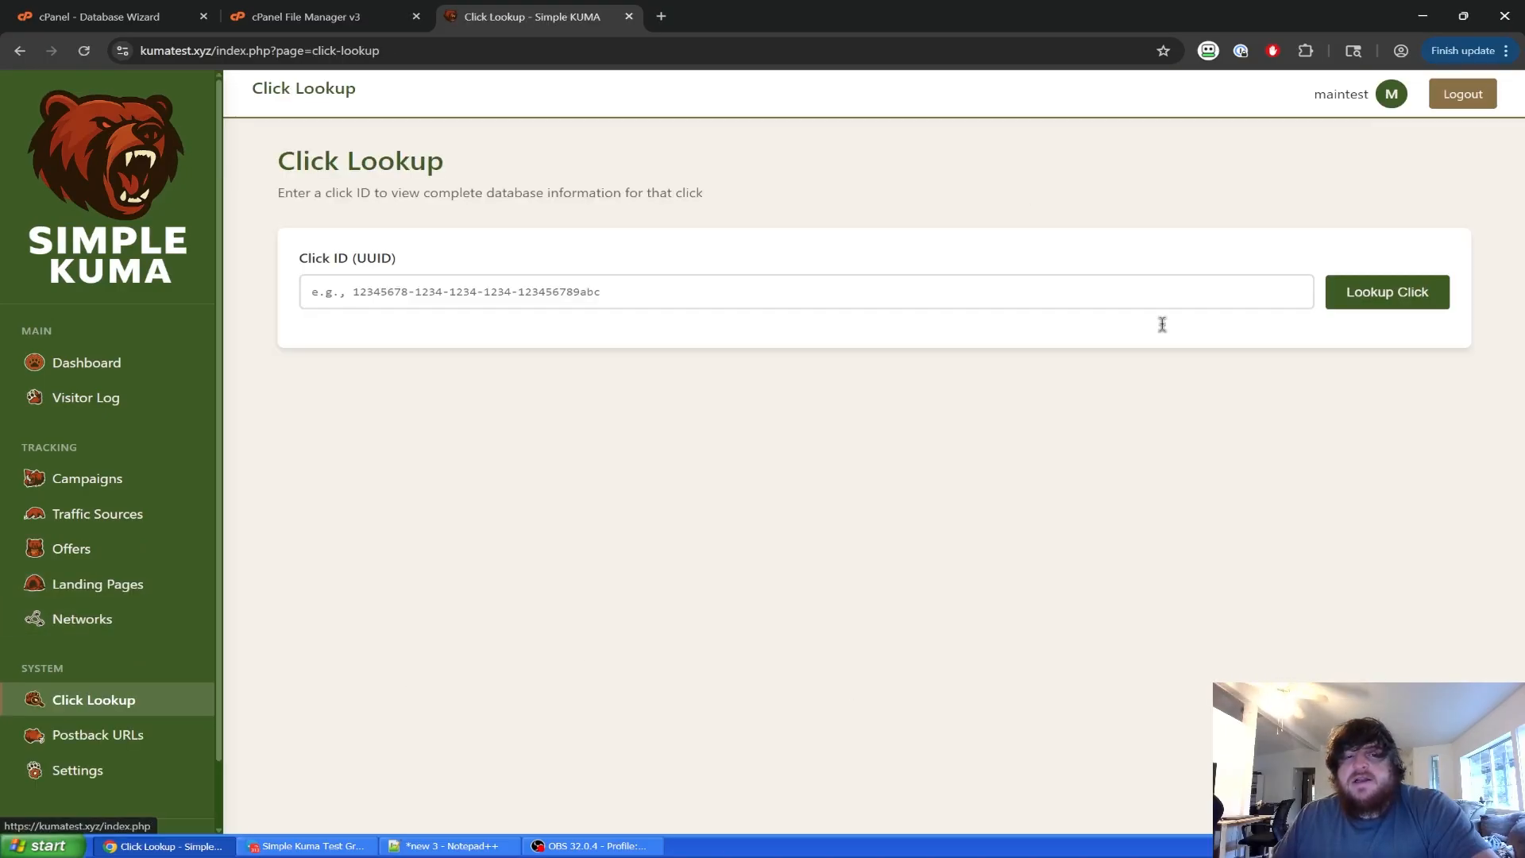
pyautogui.click(112, 739)
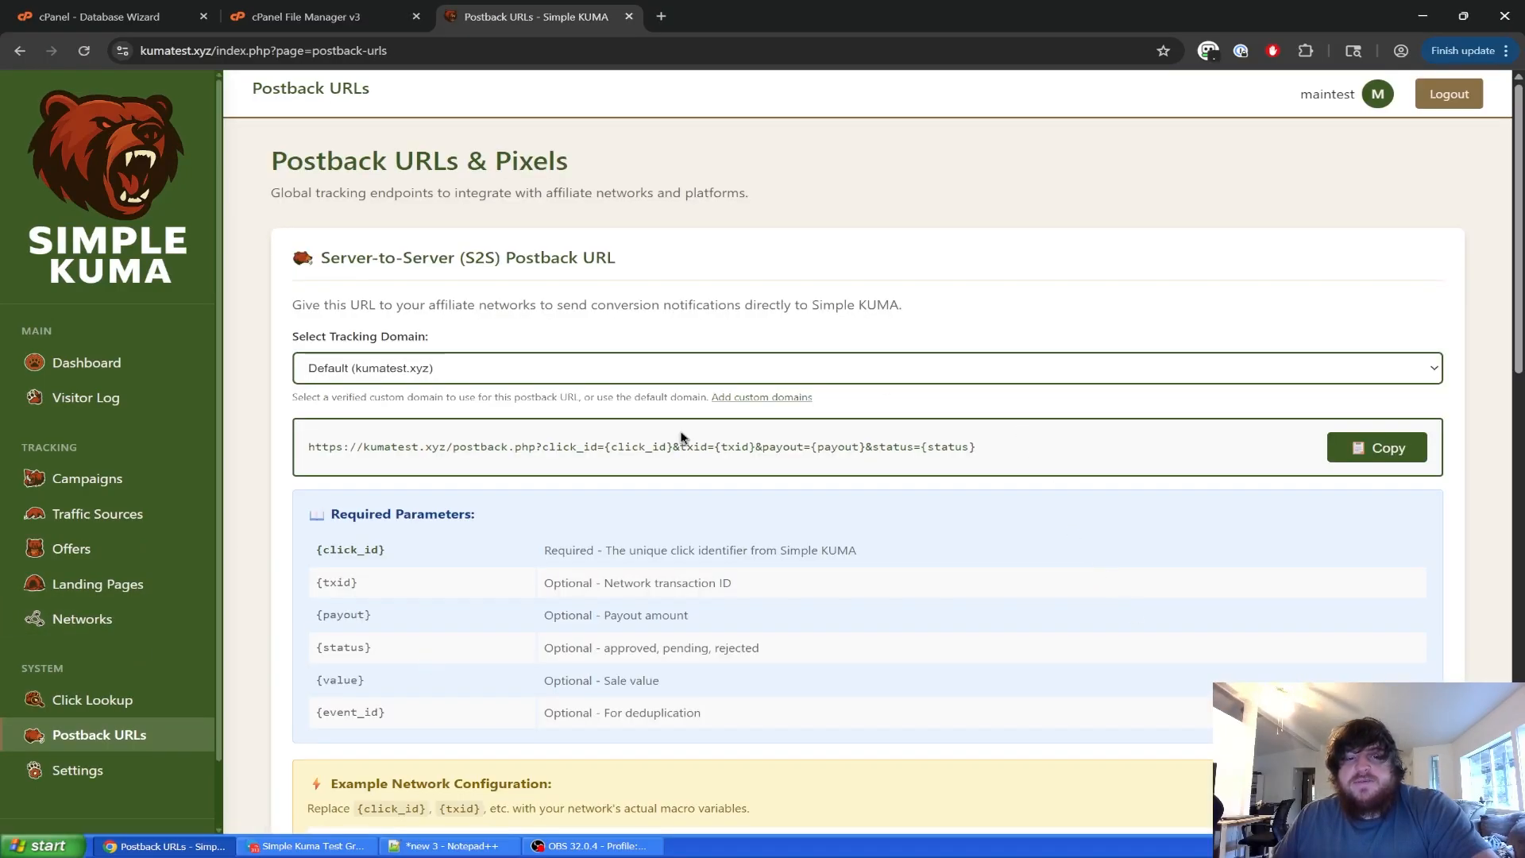
pyautogui.click(136, 769)
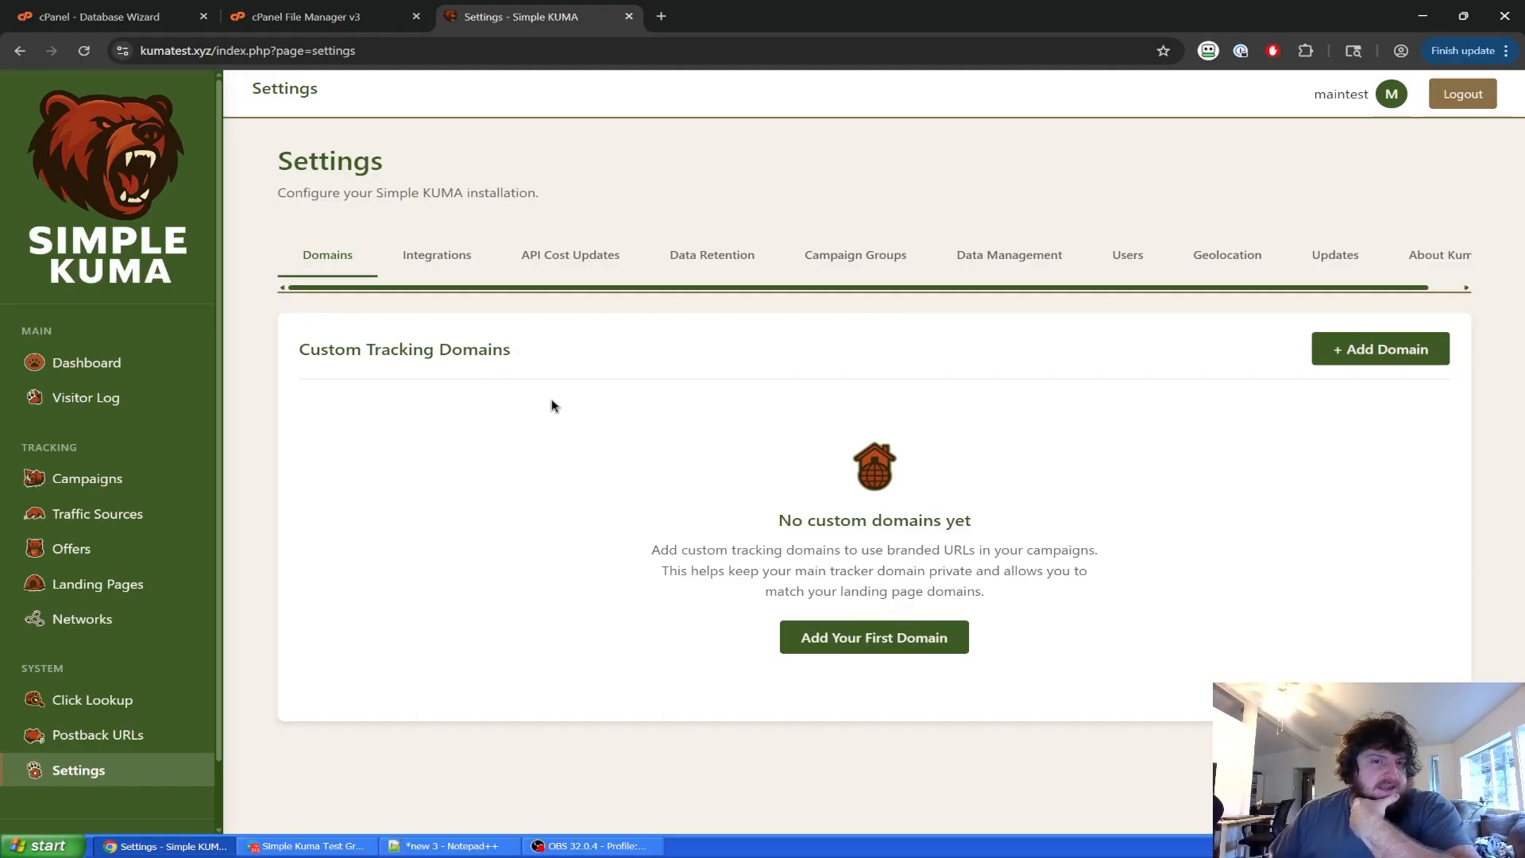
# Add an affiliate network named 'Example Network', then go to the empty Landing Pages list.
pyautogui.click(118, 620)
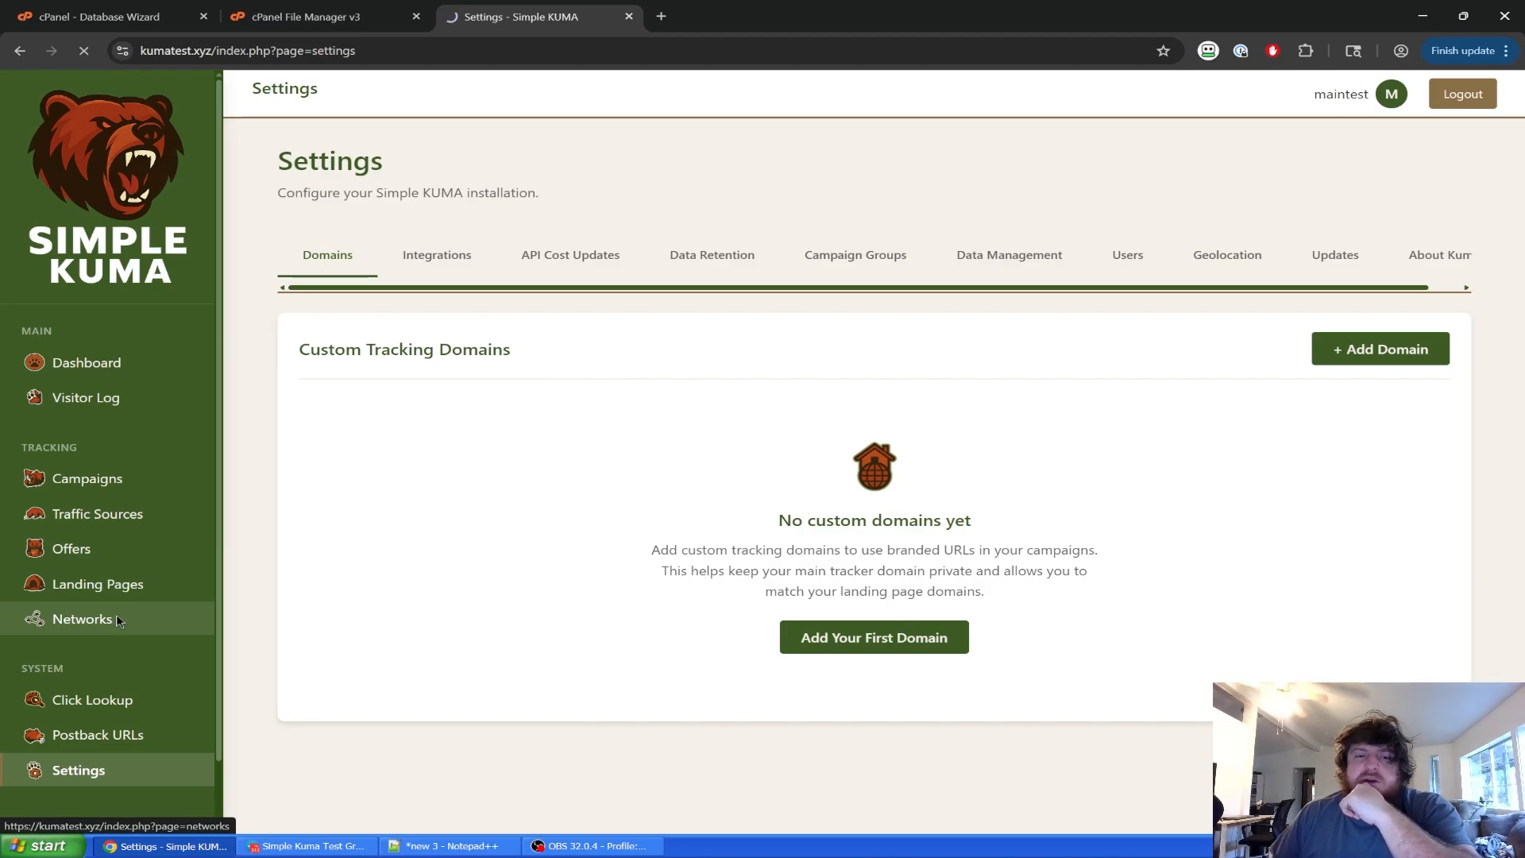
pyautogui.click(847, 487)
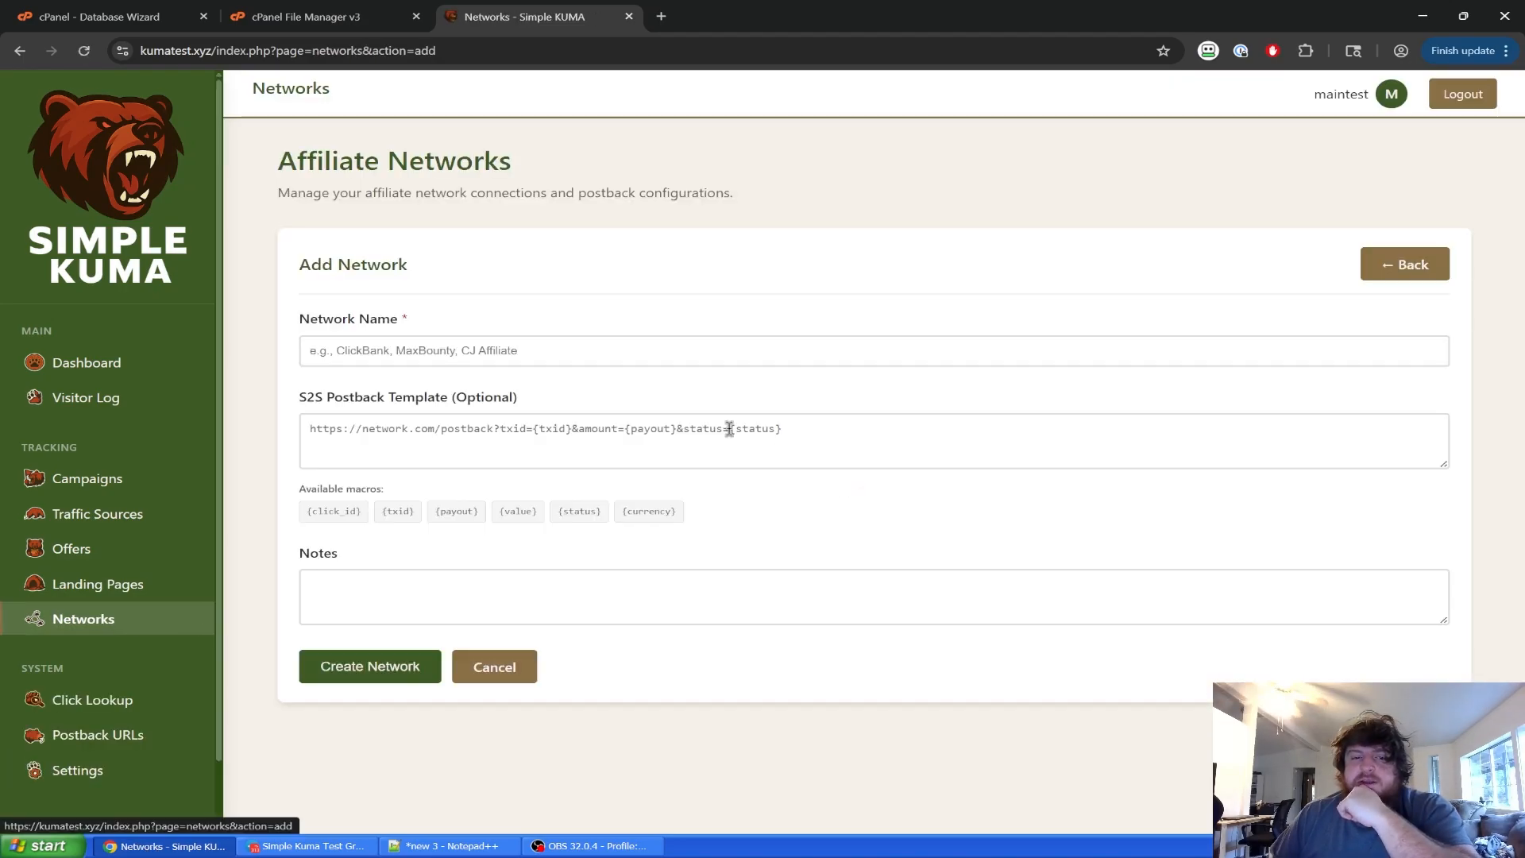
pyautogui.click(671, 354)
pyautogui.write('Ex')
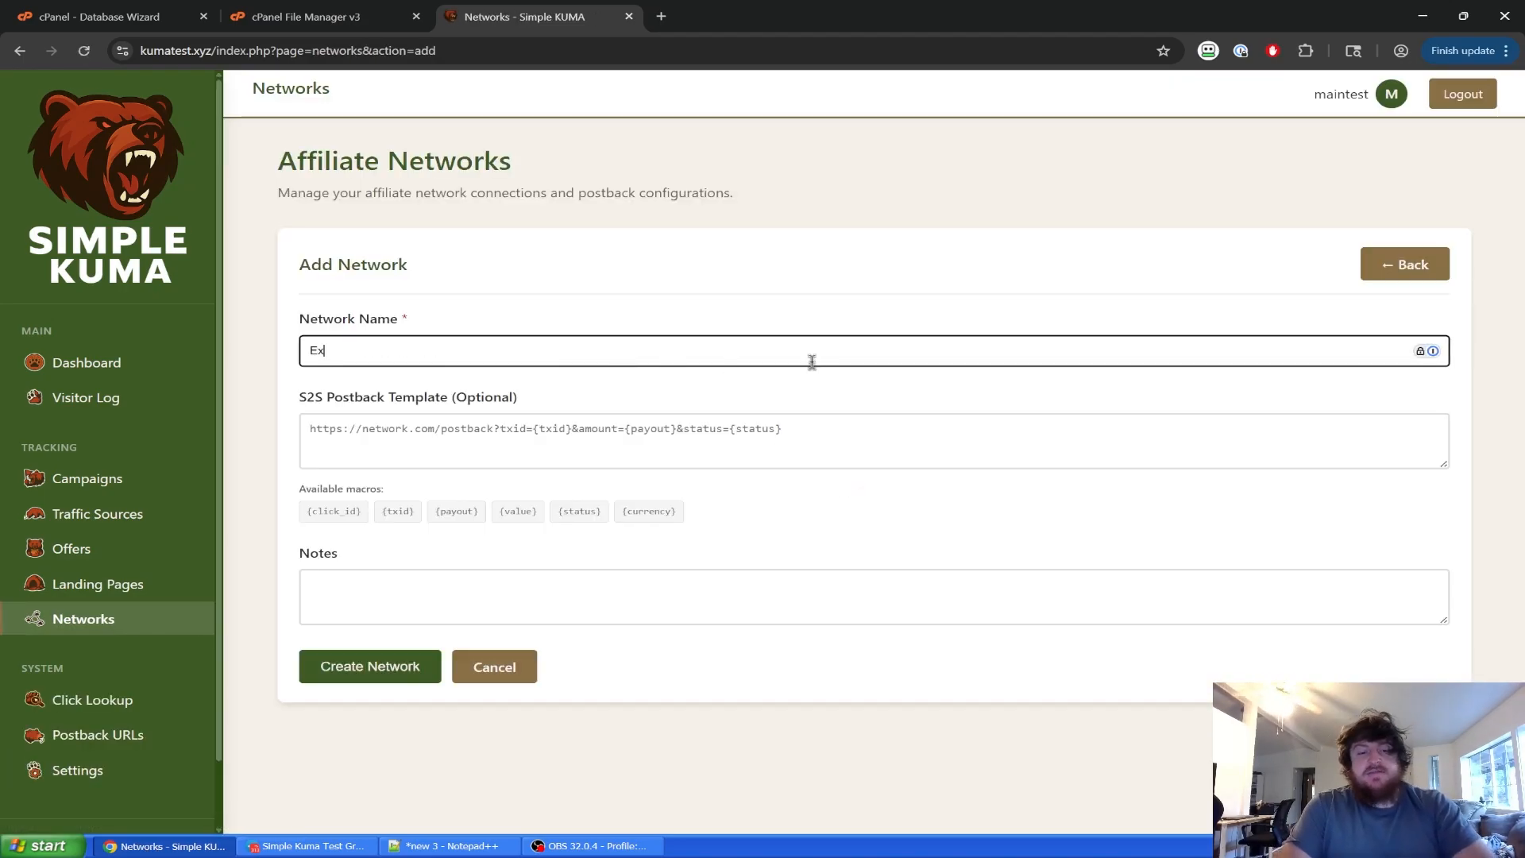
pyautogui.write('ample')
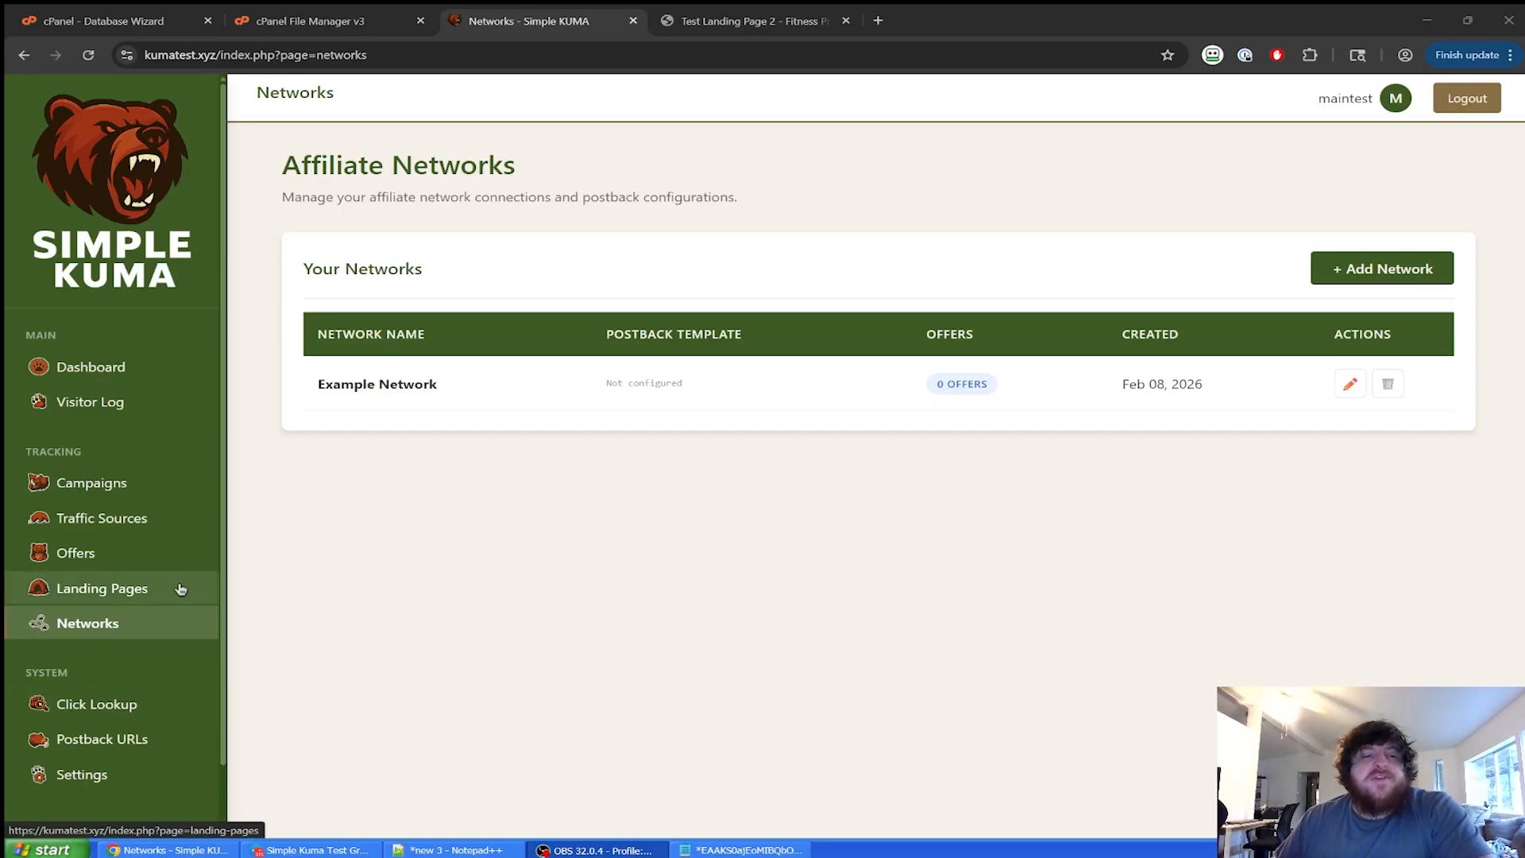
pyautogui.click(181, 588)
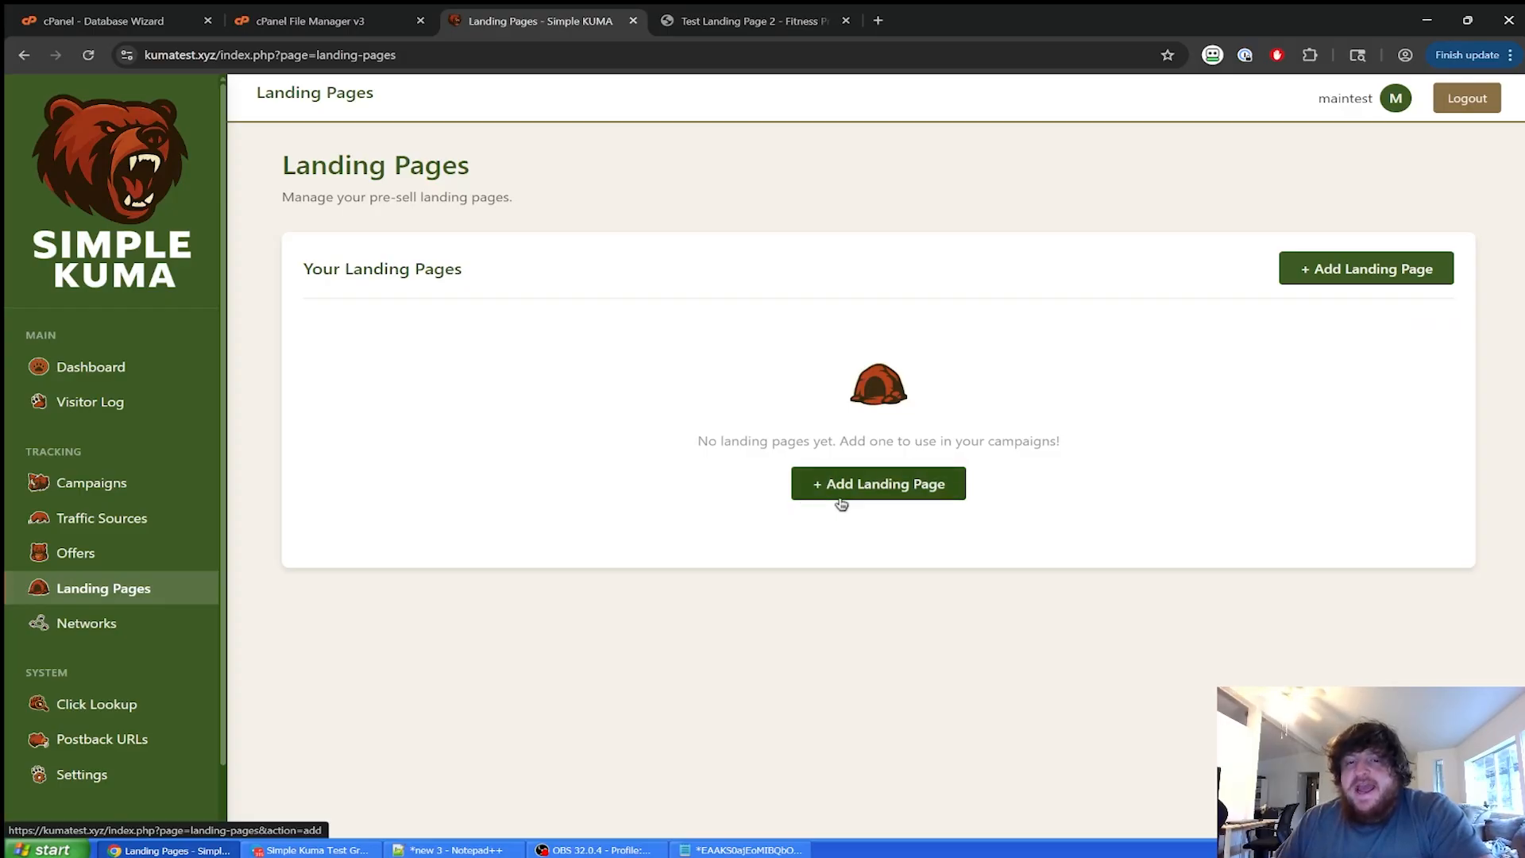
# Start a new landing page named 'Normal LP1'.
pyautogui.click(693, 26)
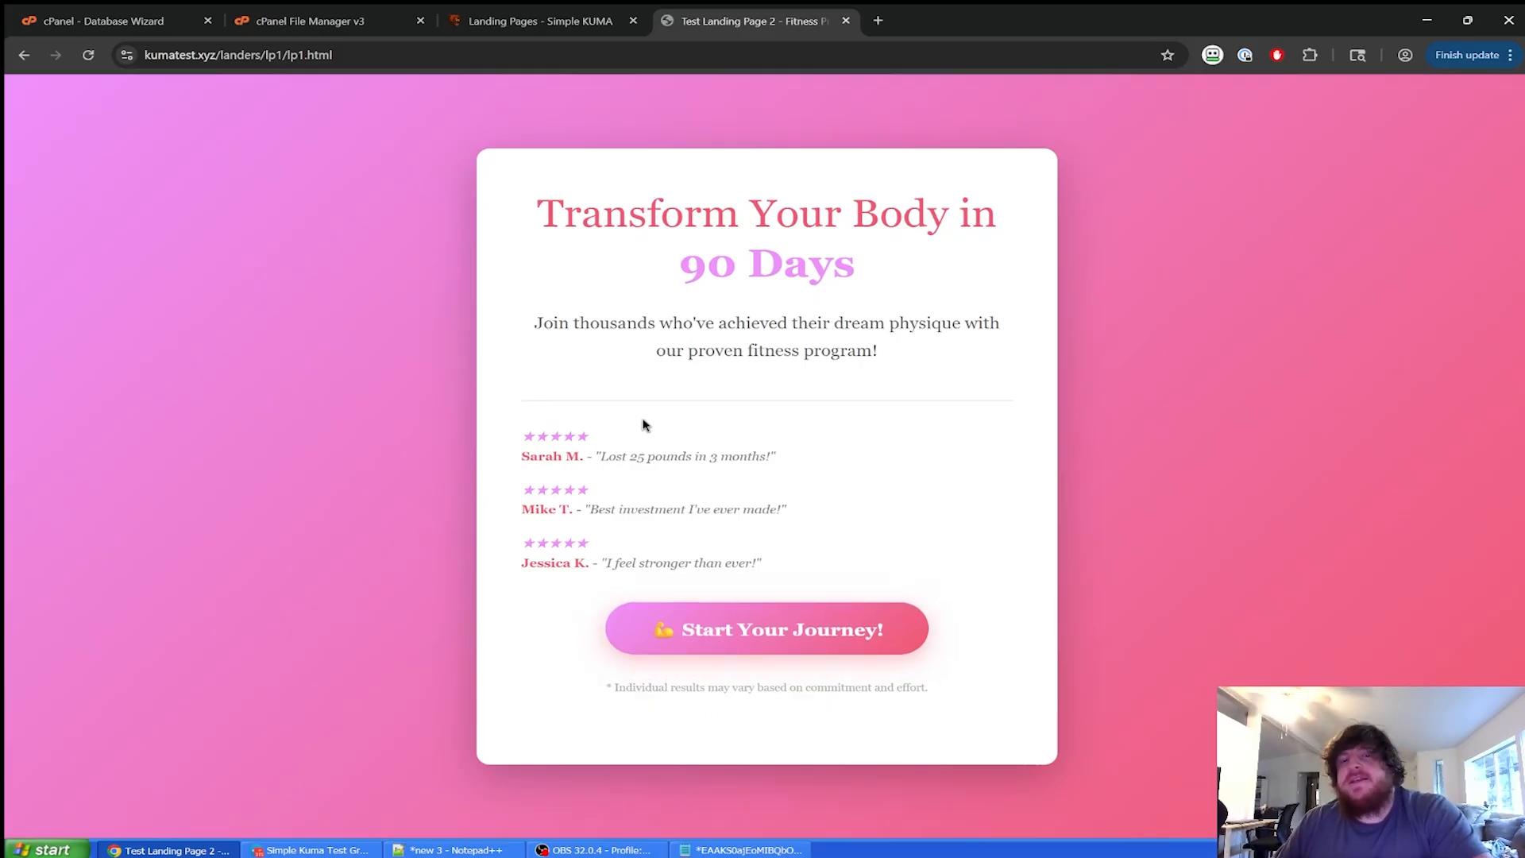
pyautogui.click(534, 23)
pyautogui.click(858, 494)
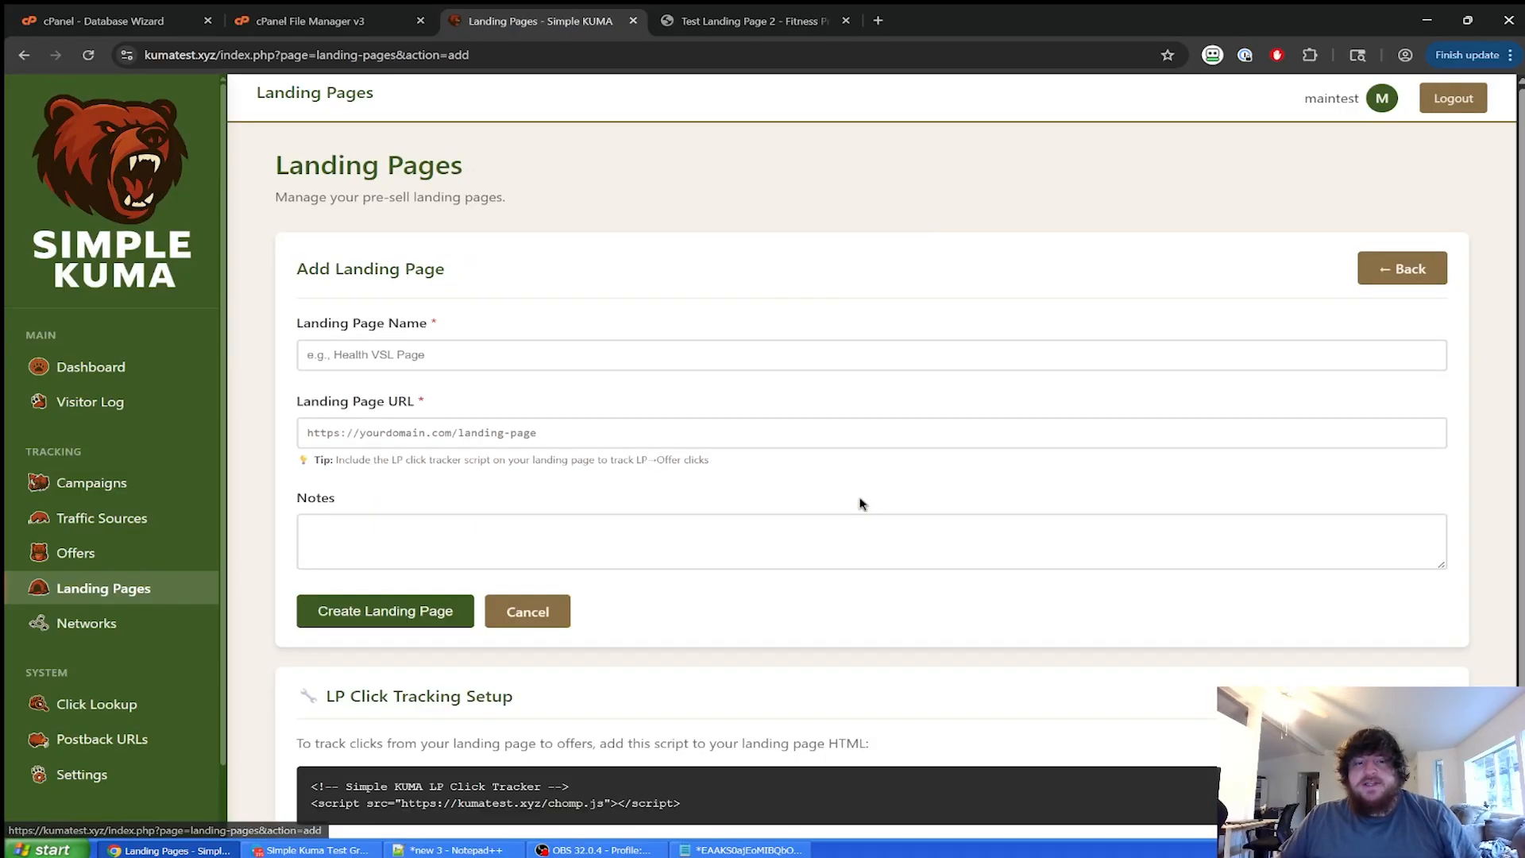
pyautogui.click(738, 355)
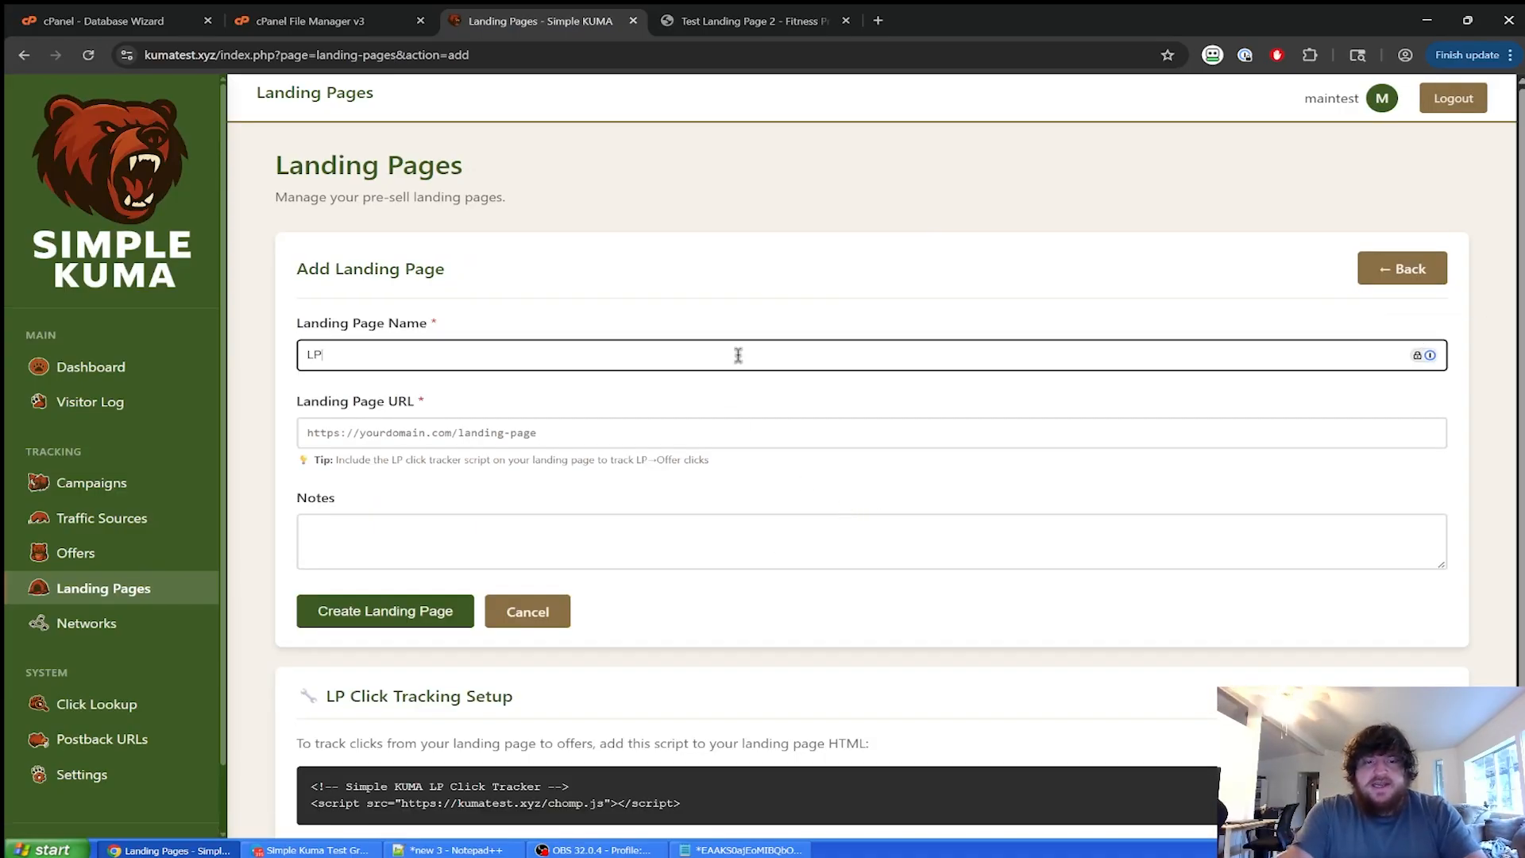
pyautogui.write('Normal LP1')
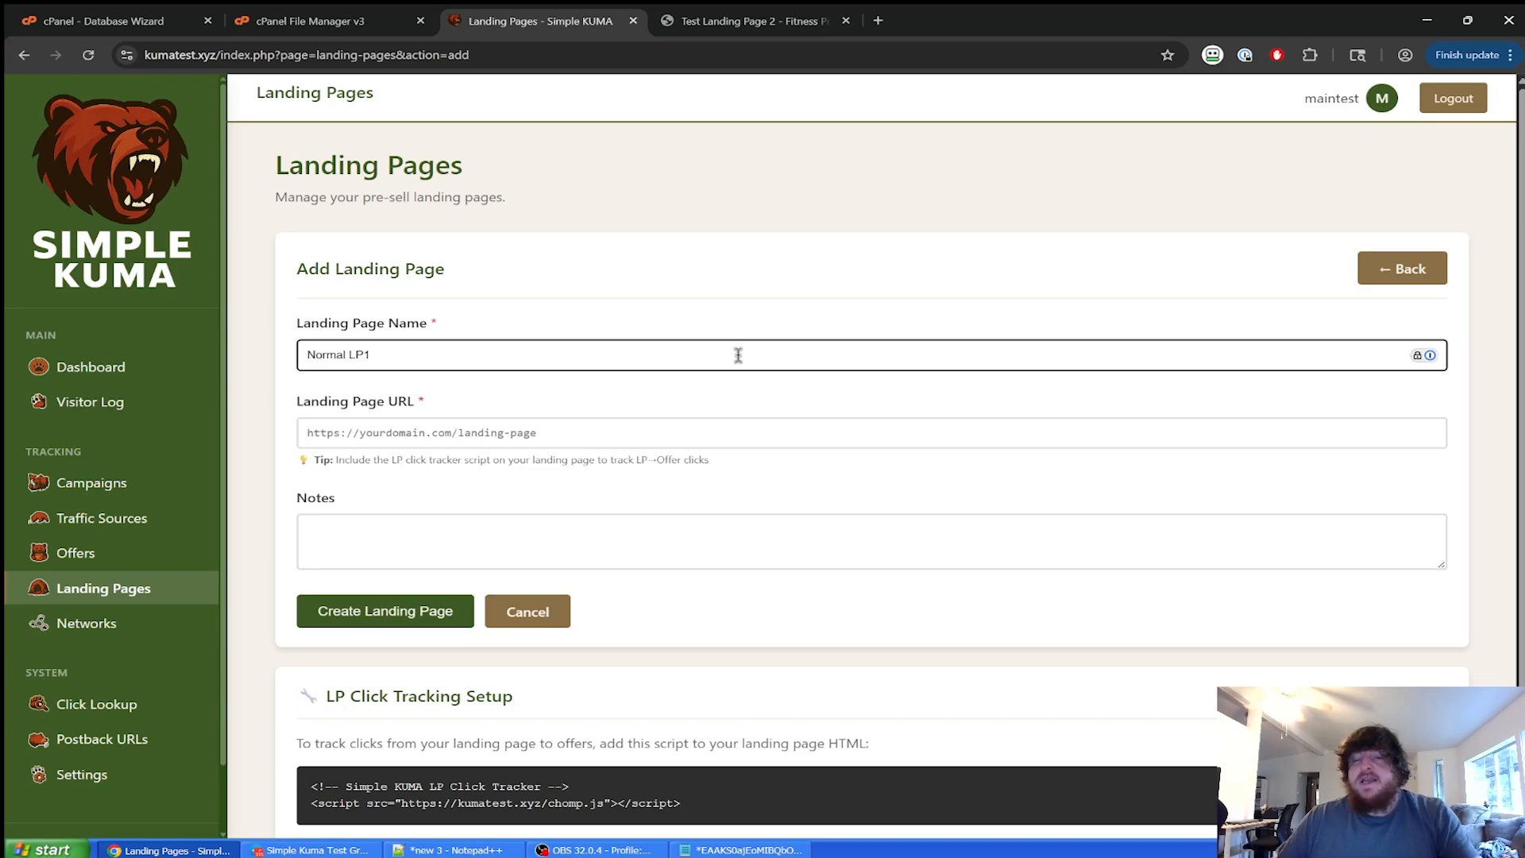
pyautogui.click(884, 256)
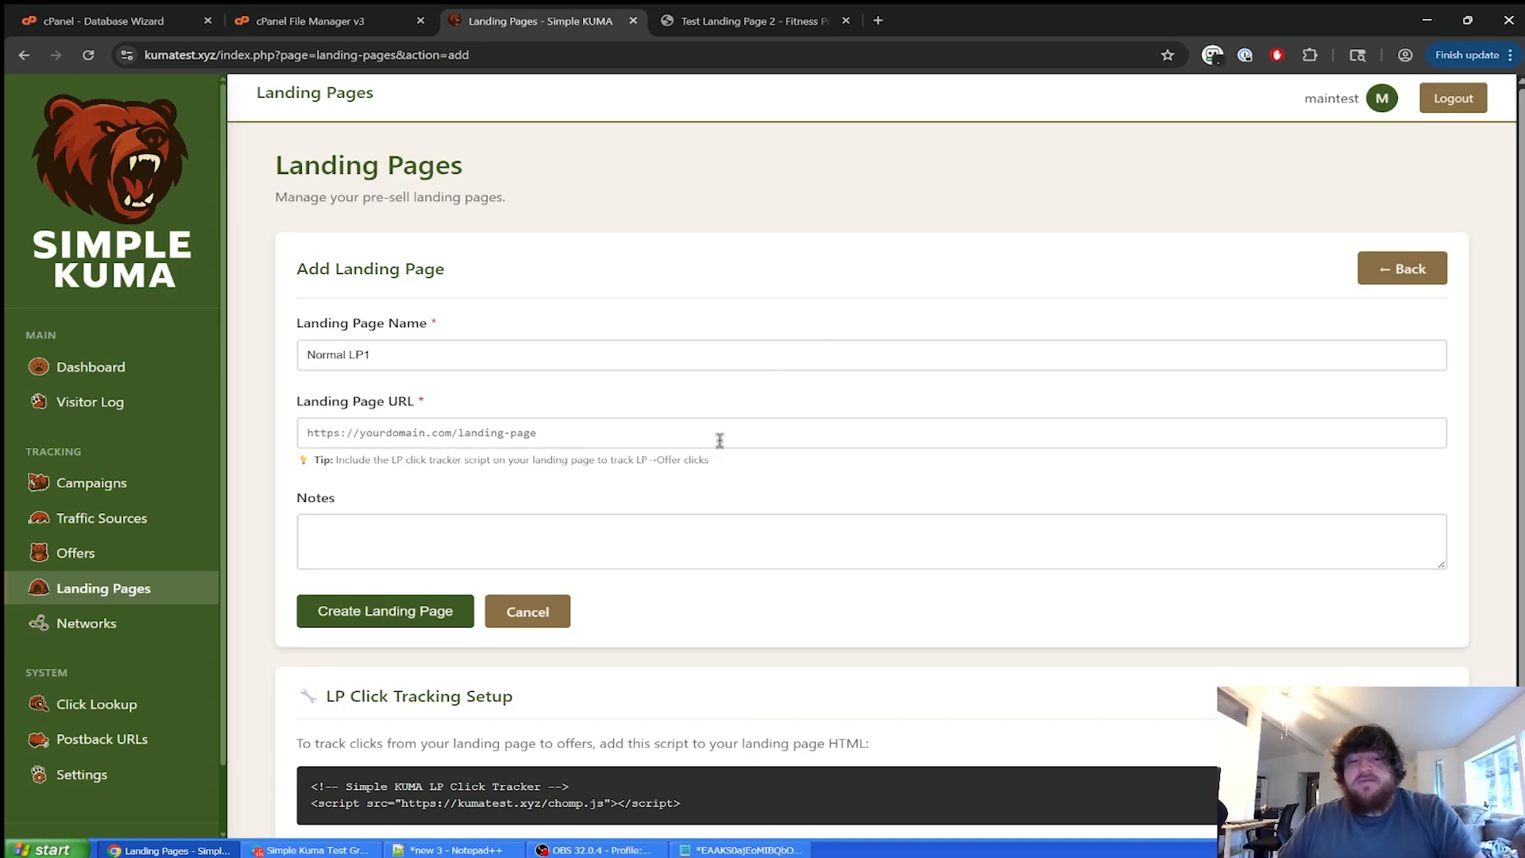
pyautogui.click(738, 10)
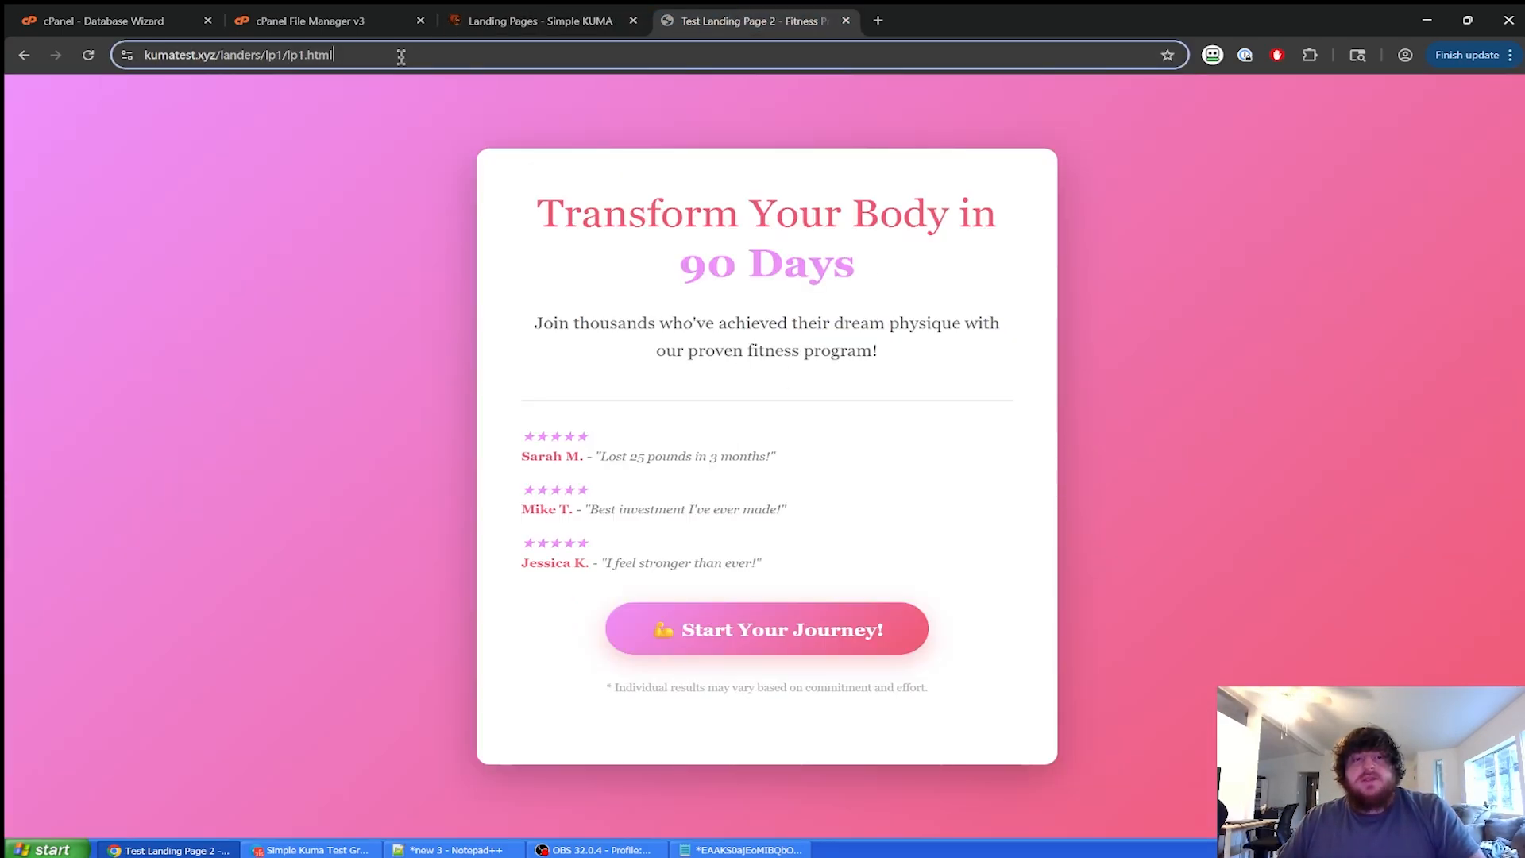
pyautogui.click(401, 54)
pyautogui.hotkey('ctrl', 'c')
pyautogui.click(556, 19)
pyautogui.click(490, 429)
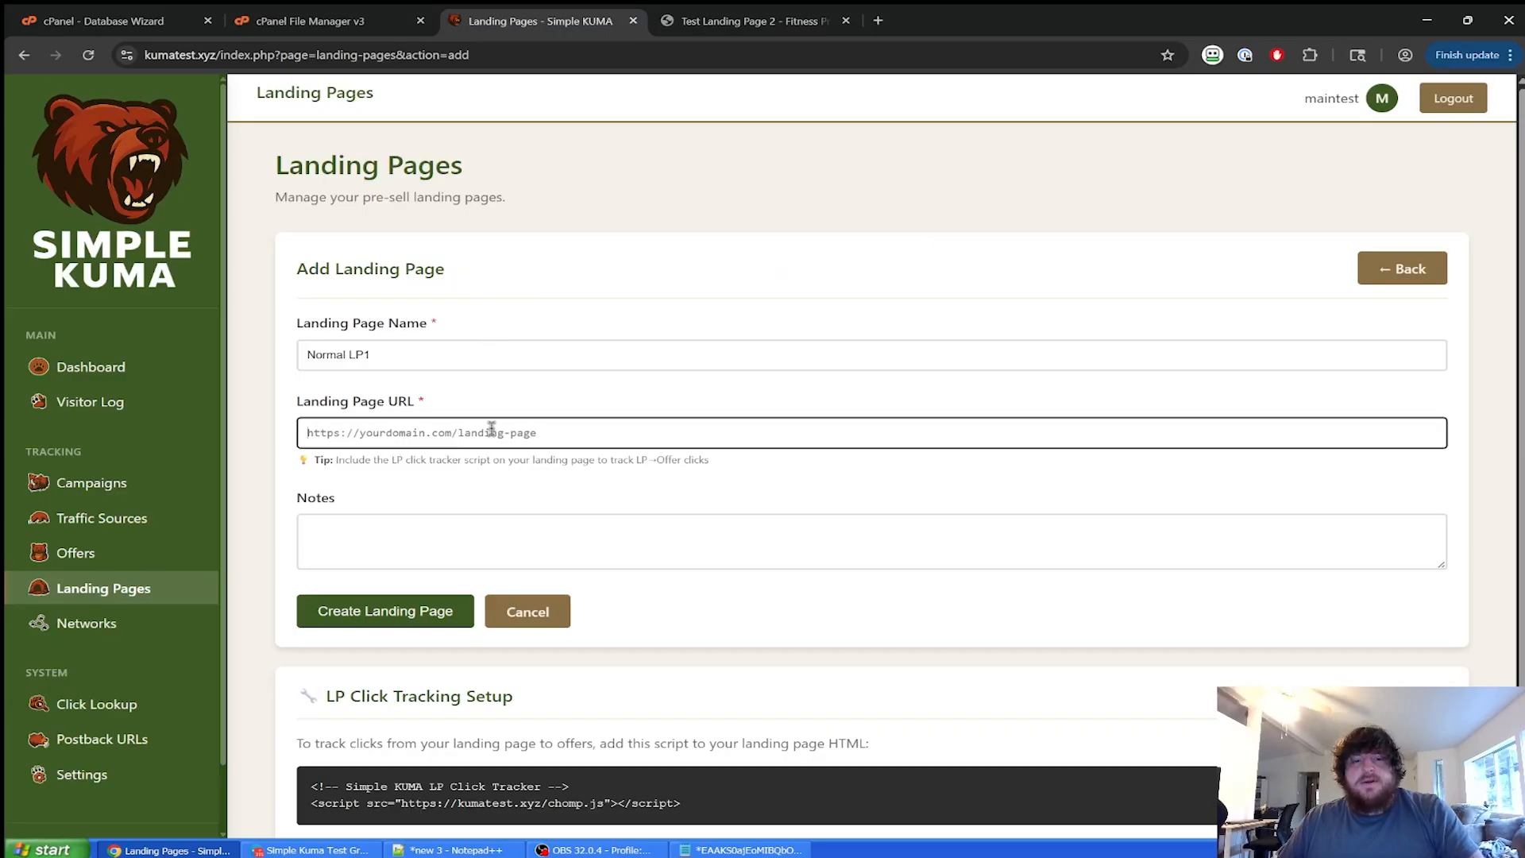
pyautogui.hotkey('ctrl', 'v')
pyautogui.click(738, 484)
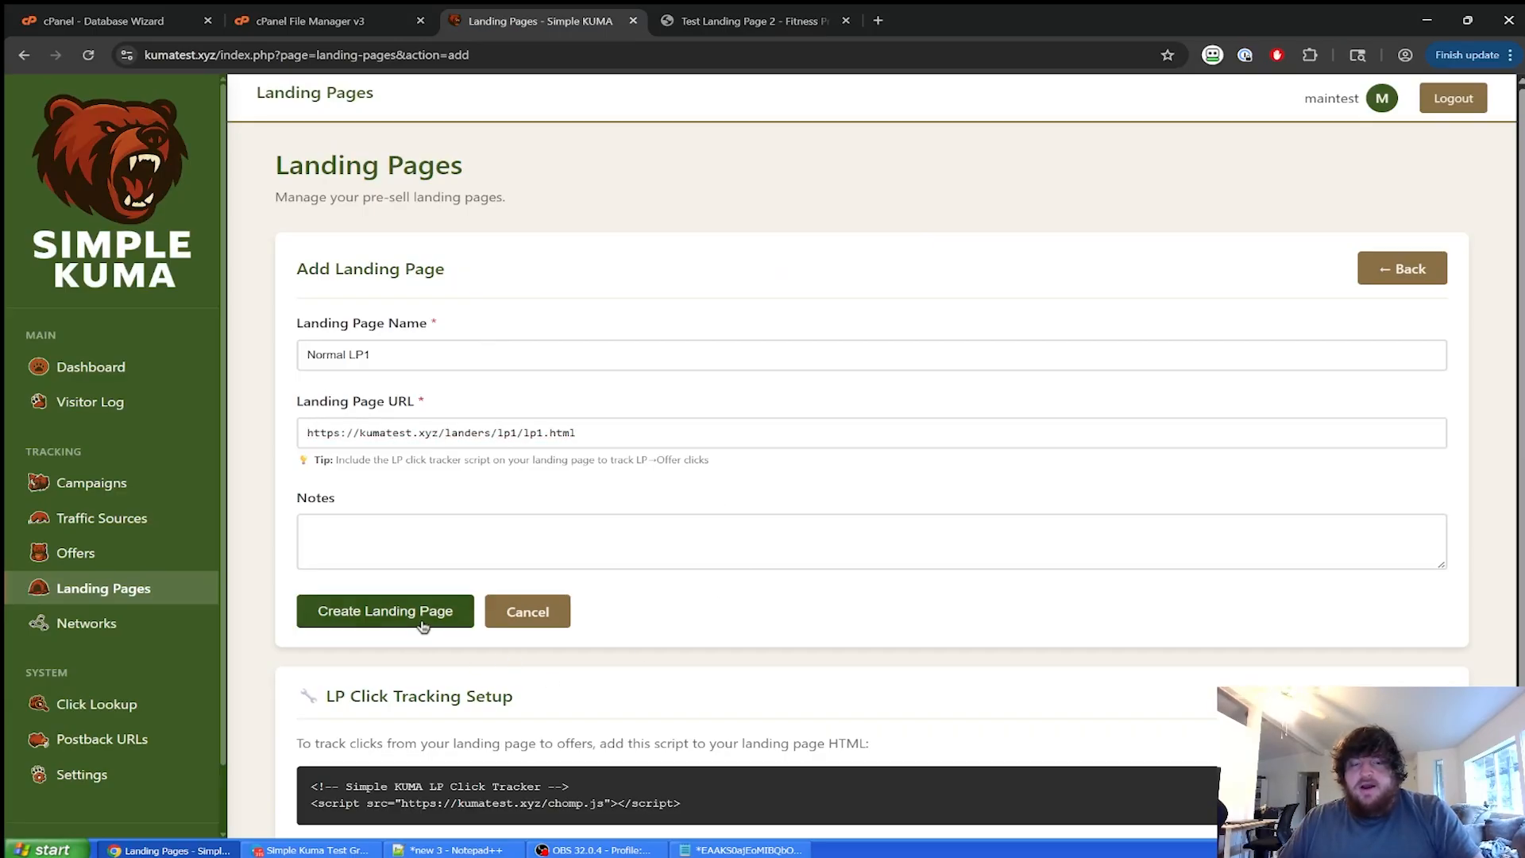
# Review the click tracker script and lander, then save Normal LP1 and go to Offers.
pyautogui.scroll(-1, 617, 728)
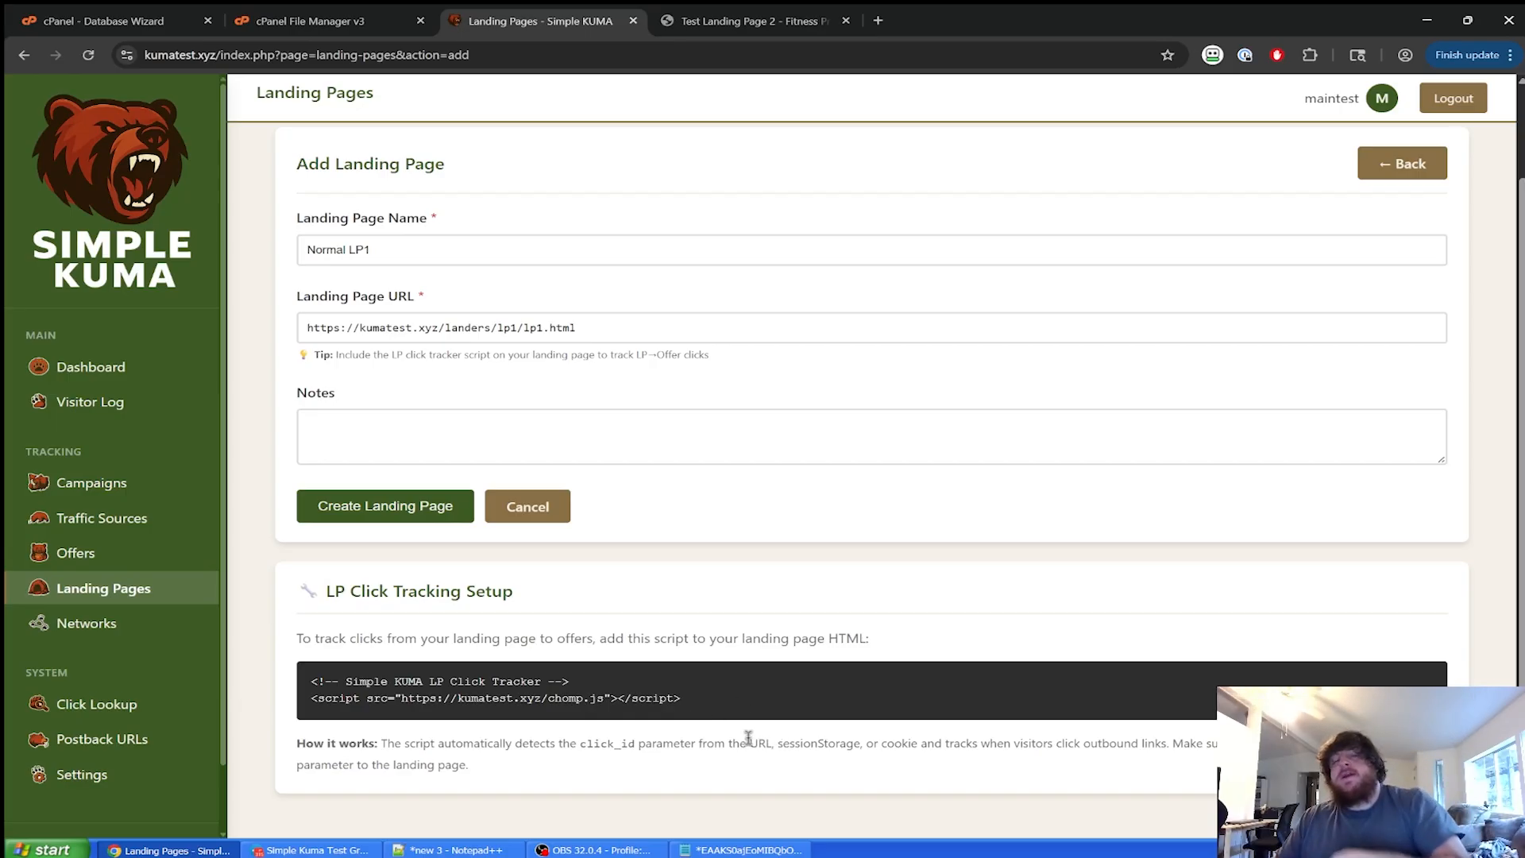
pyautogui.moveTo(731, 711); pyautogui.dragTo(313, 703)
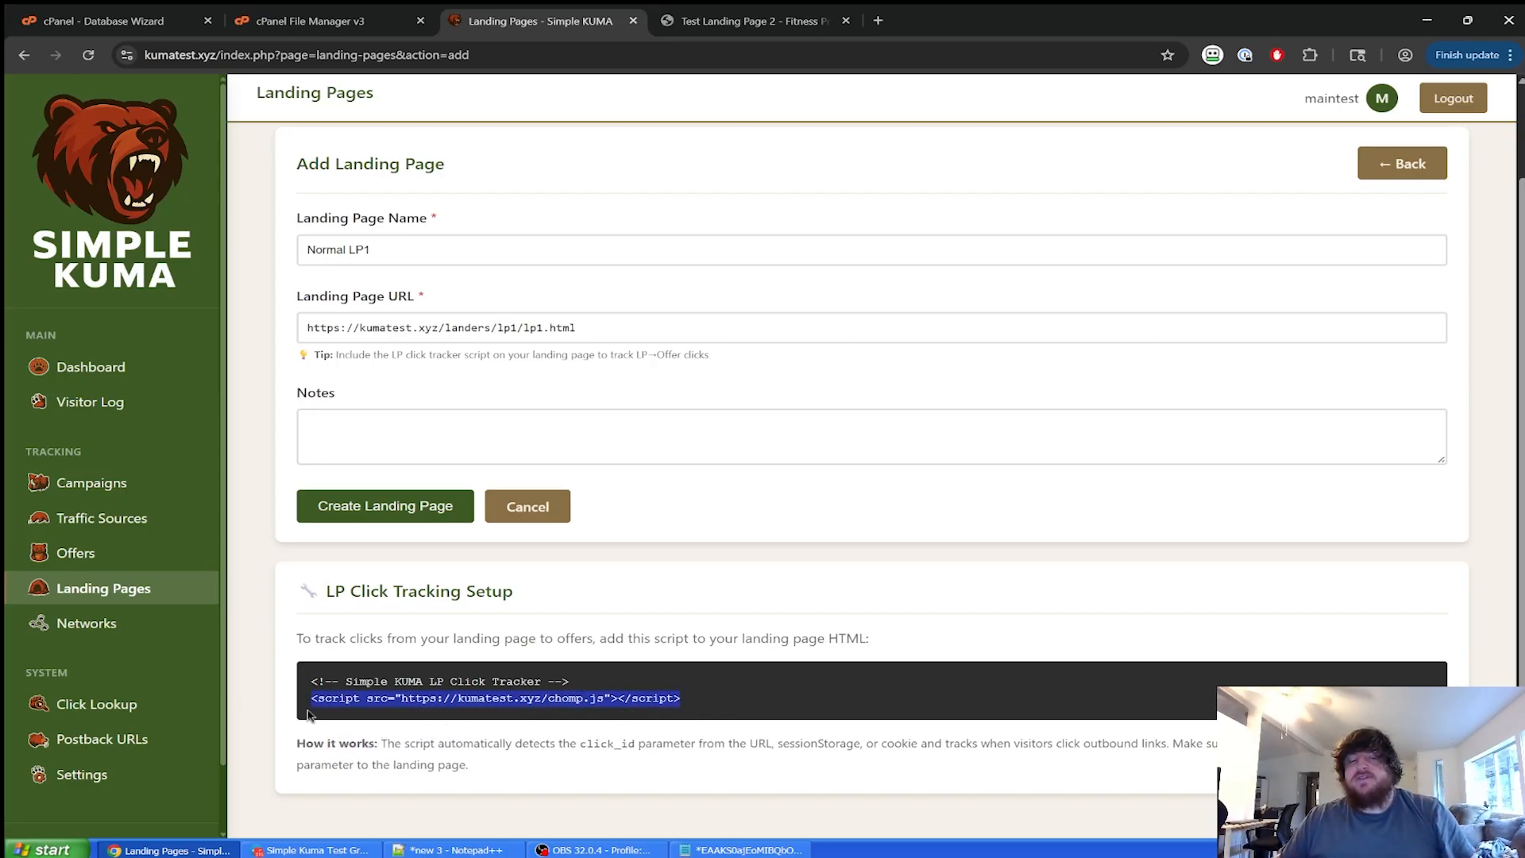
pyautogui.click(309, 715)
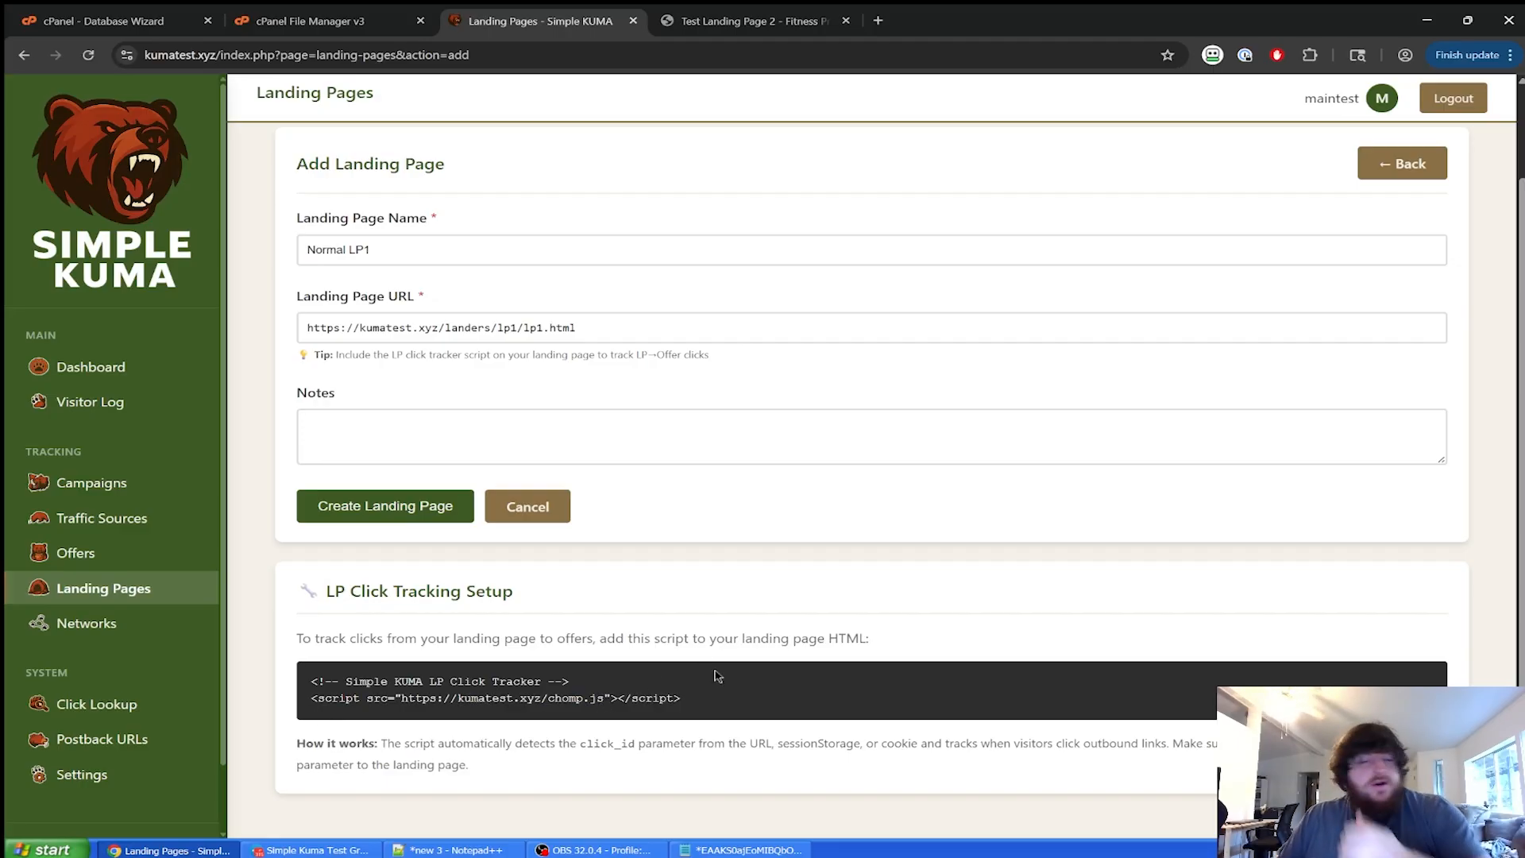
pyautogui.click(747, 22)
pyautogui.click(379, 429)
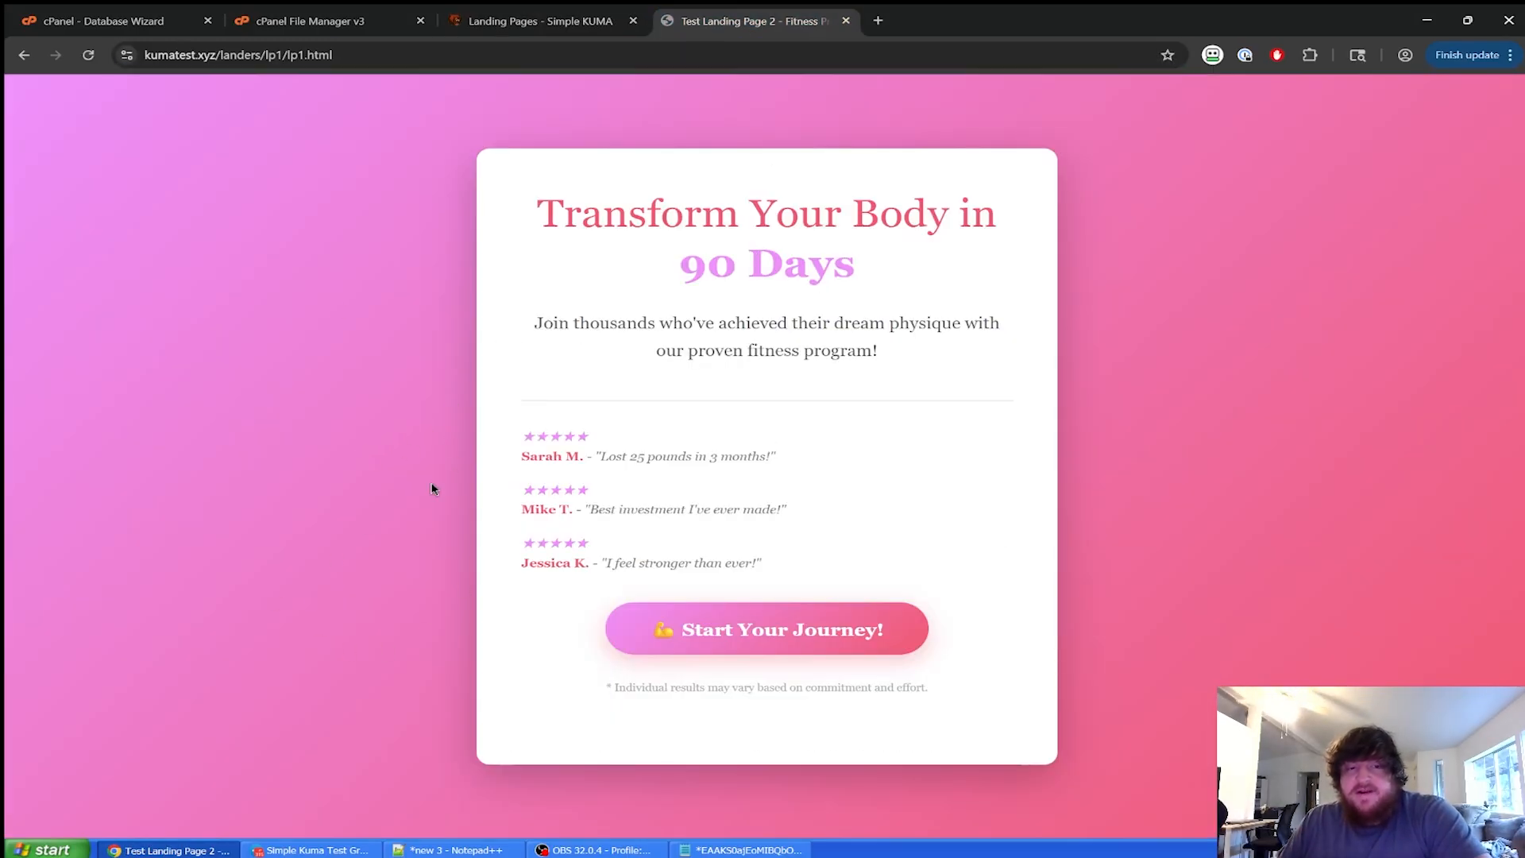
pyautogui.click(525, 24)
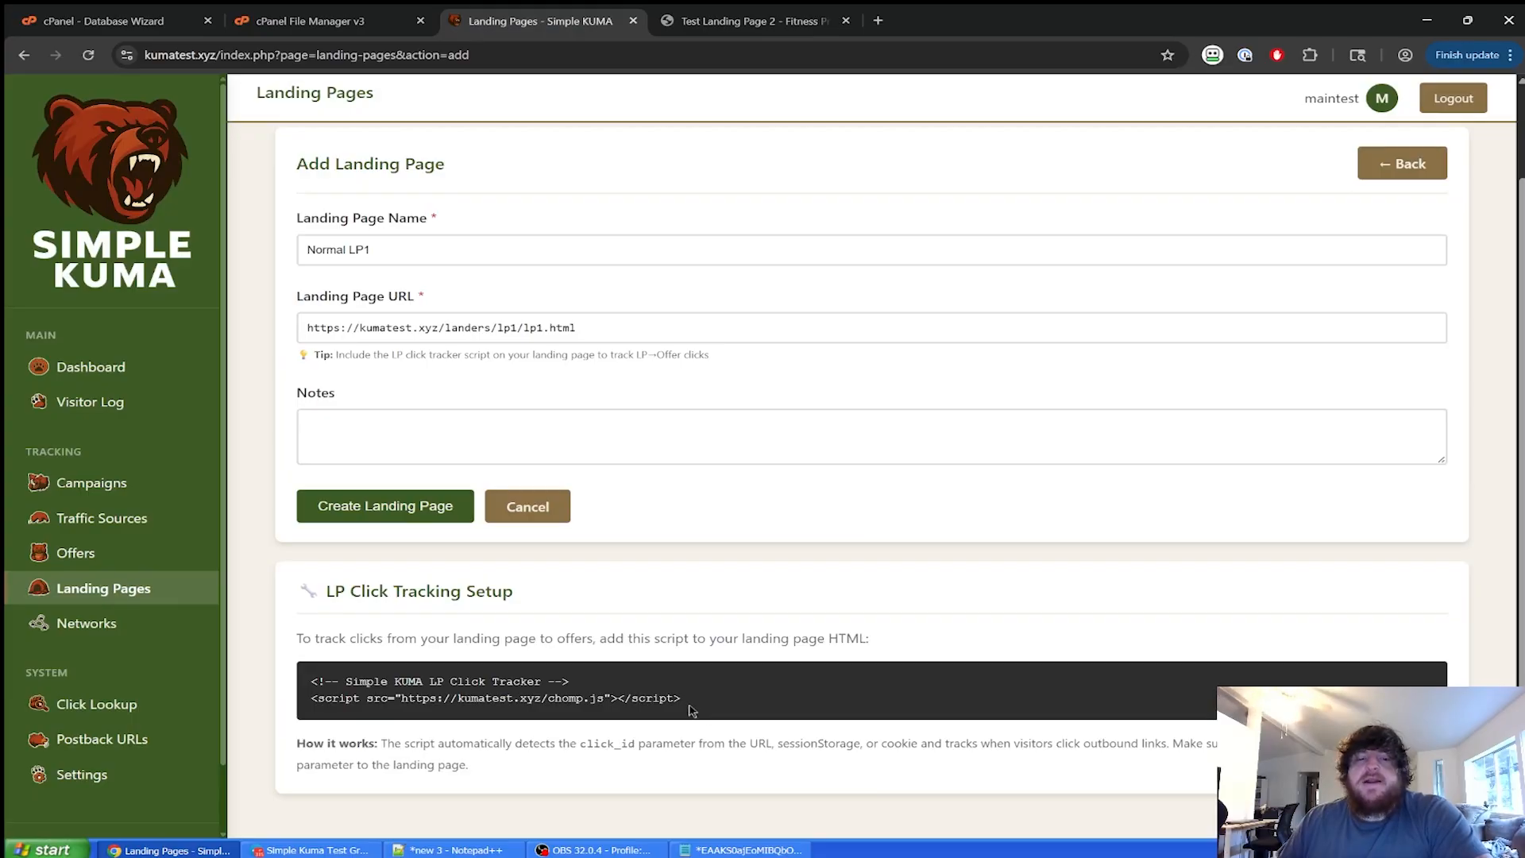
pyautogui.scroll(2, 444, 683)
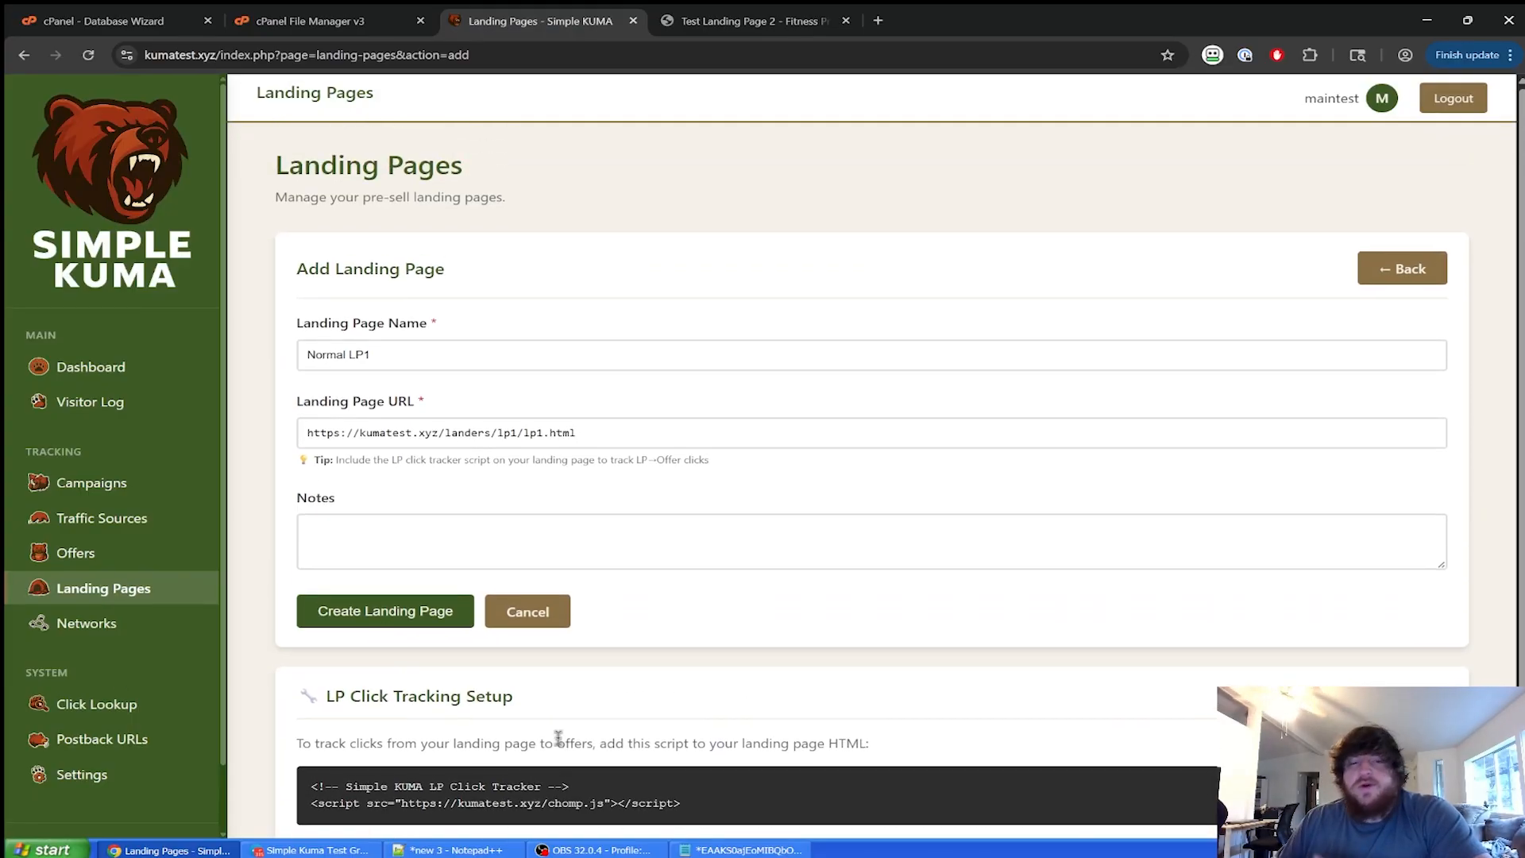
pyautogui.scroll(-2, 665, 689)
pyautogui.scroll(2, 656, 683)
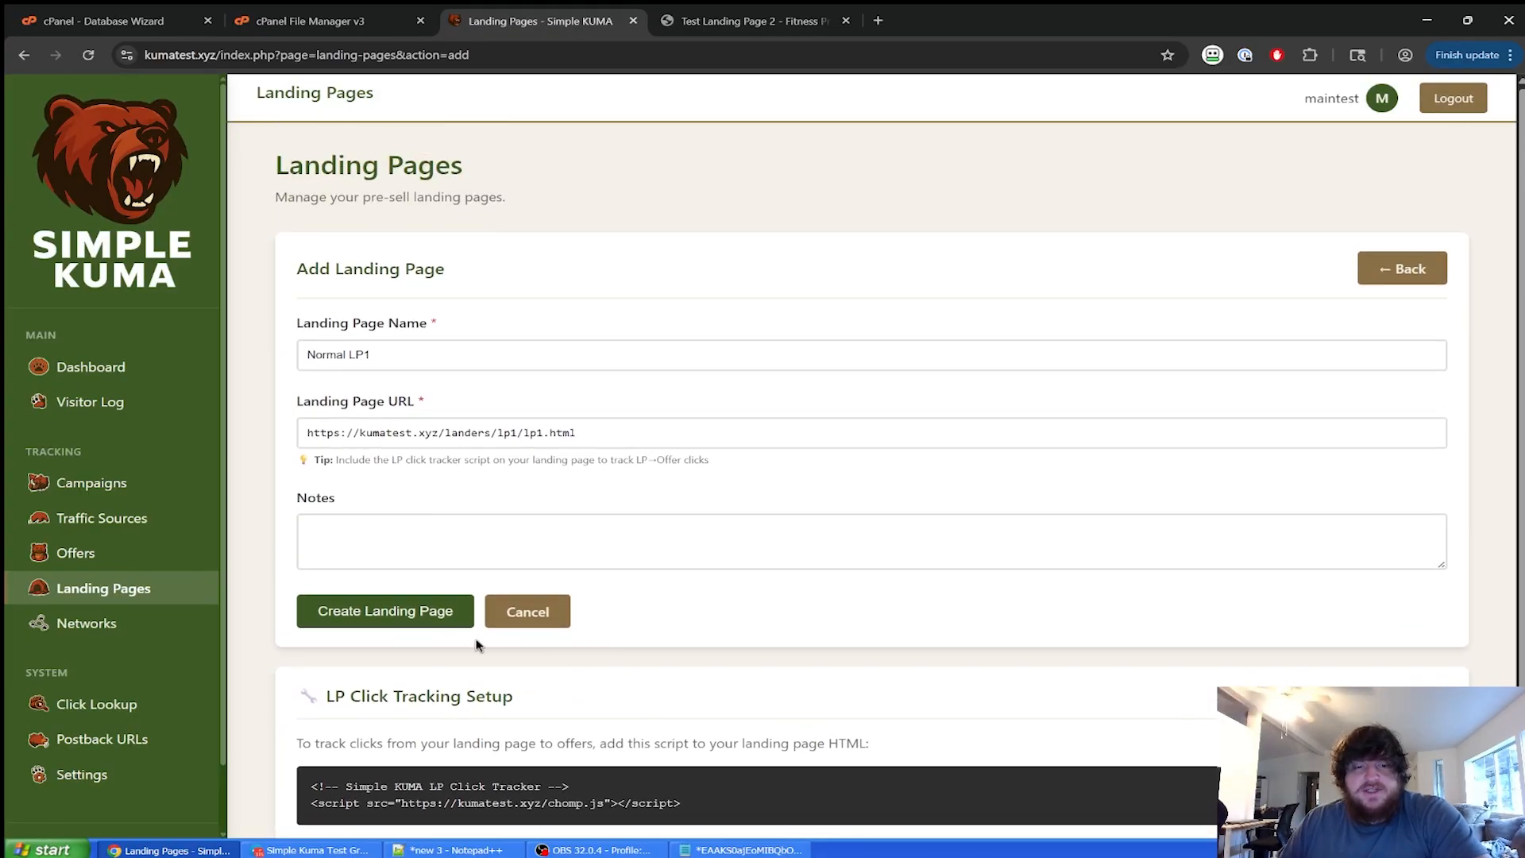
pyautogui.click(429, 624)
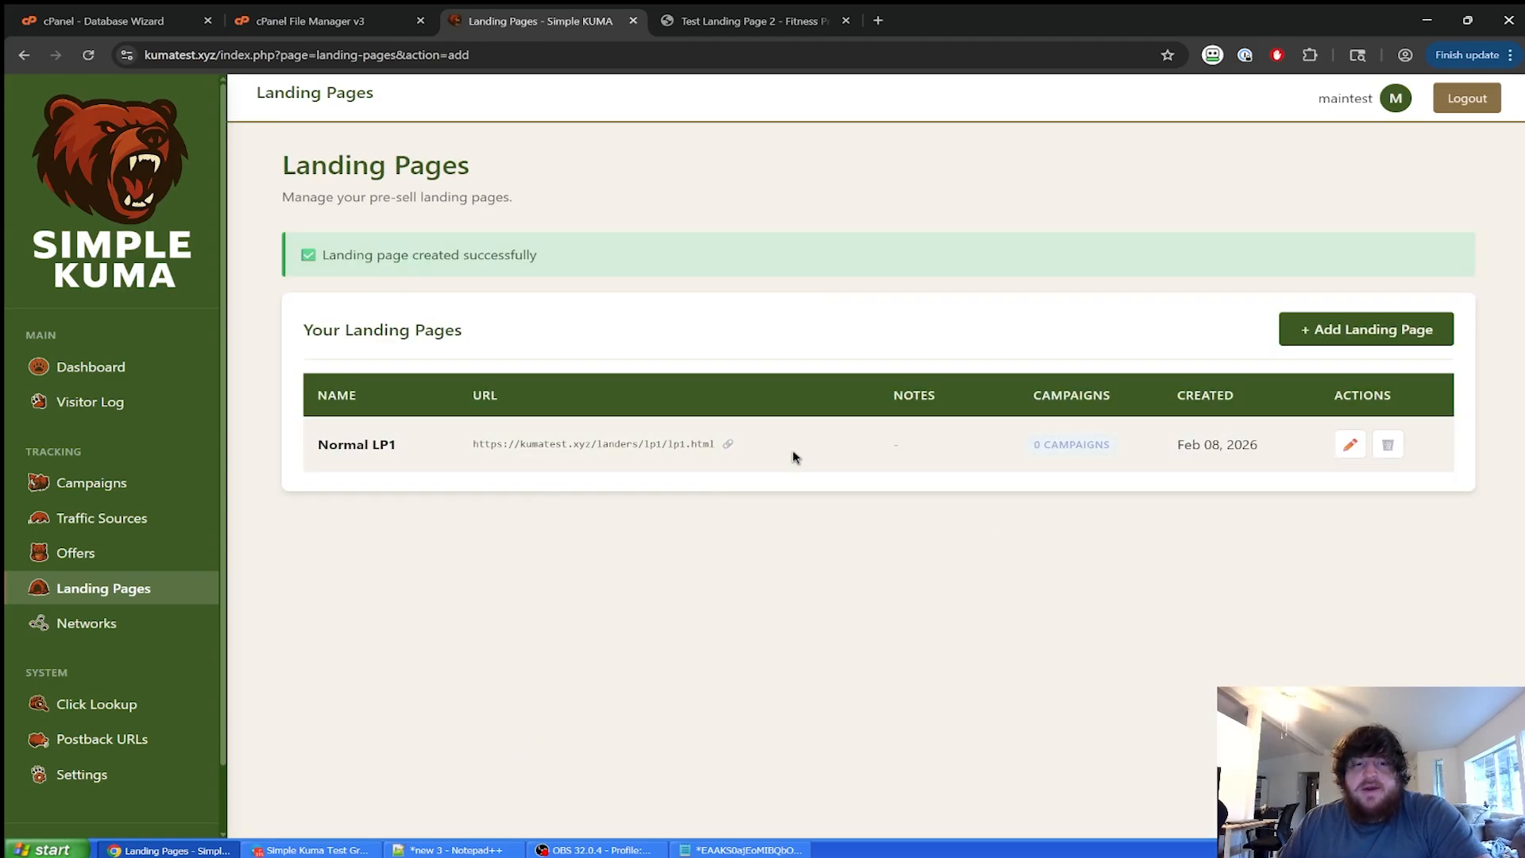
pyautogui.click(109, 561)
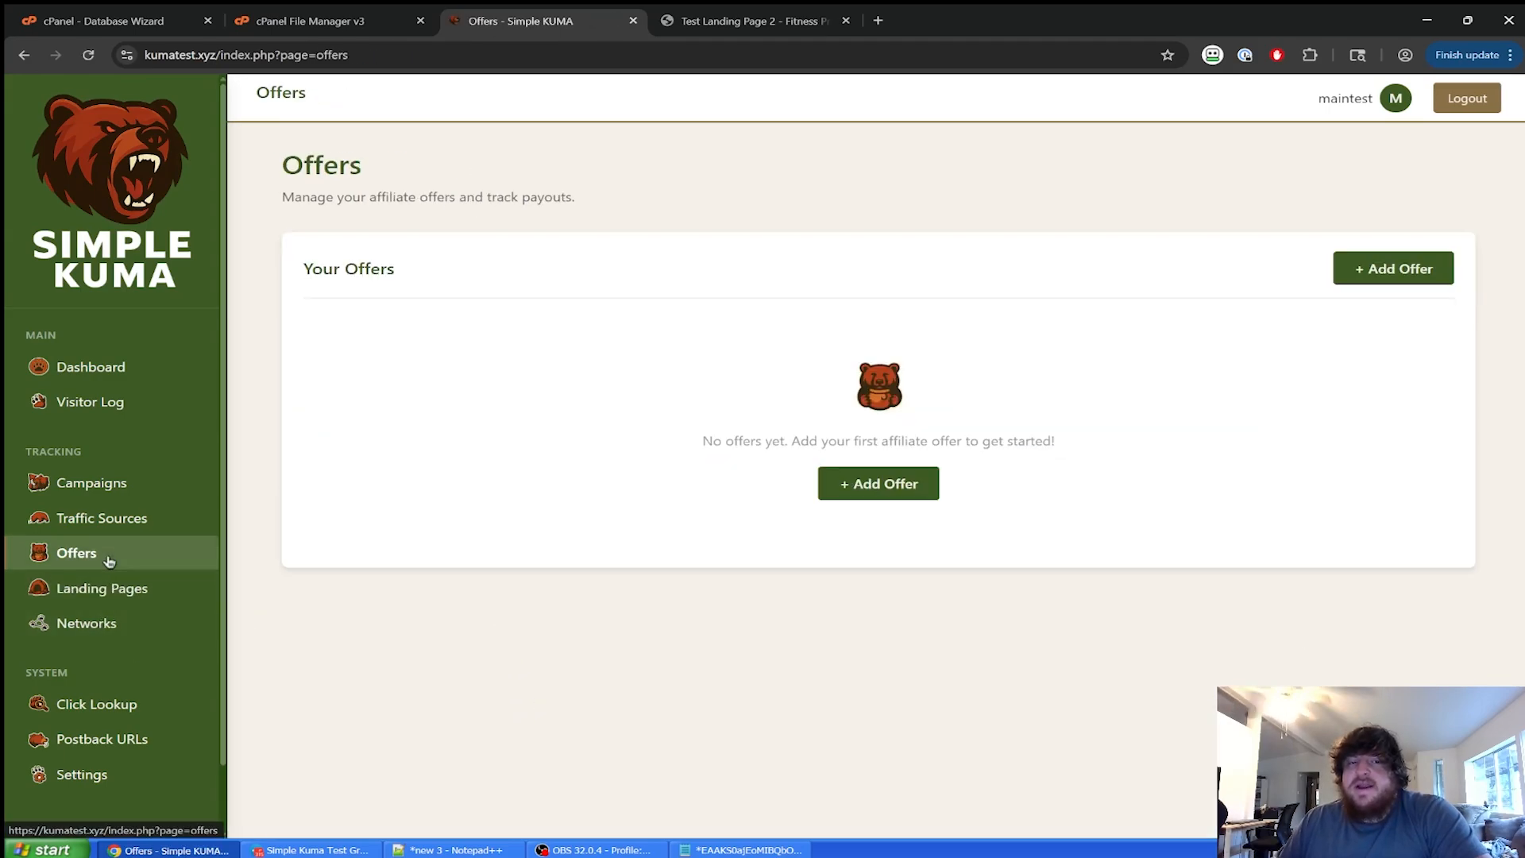
pyautogui.click(895, 494)
pyautogui.click(512, 356)
pyautogui.write('E')
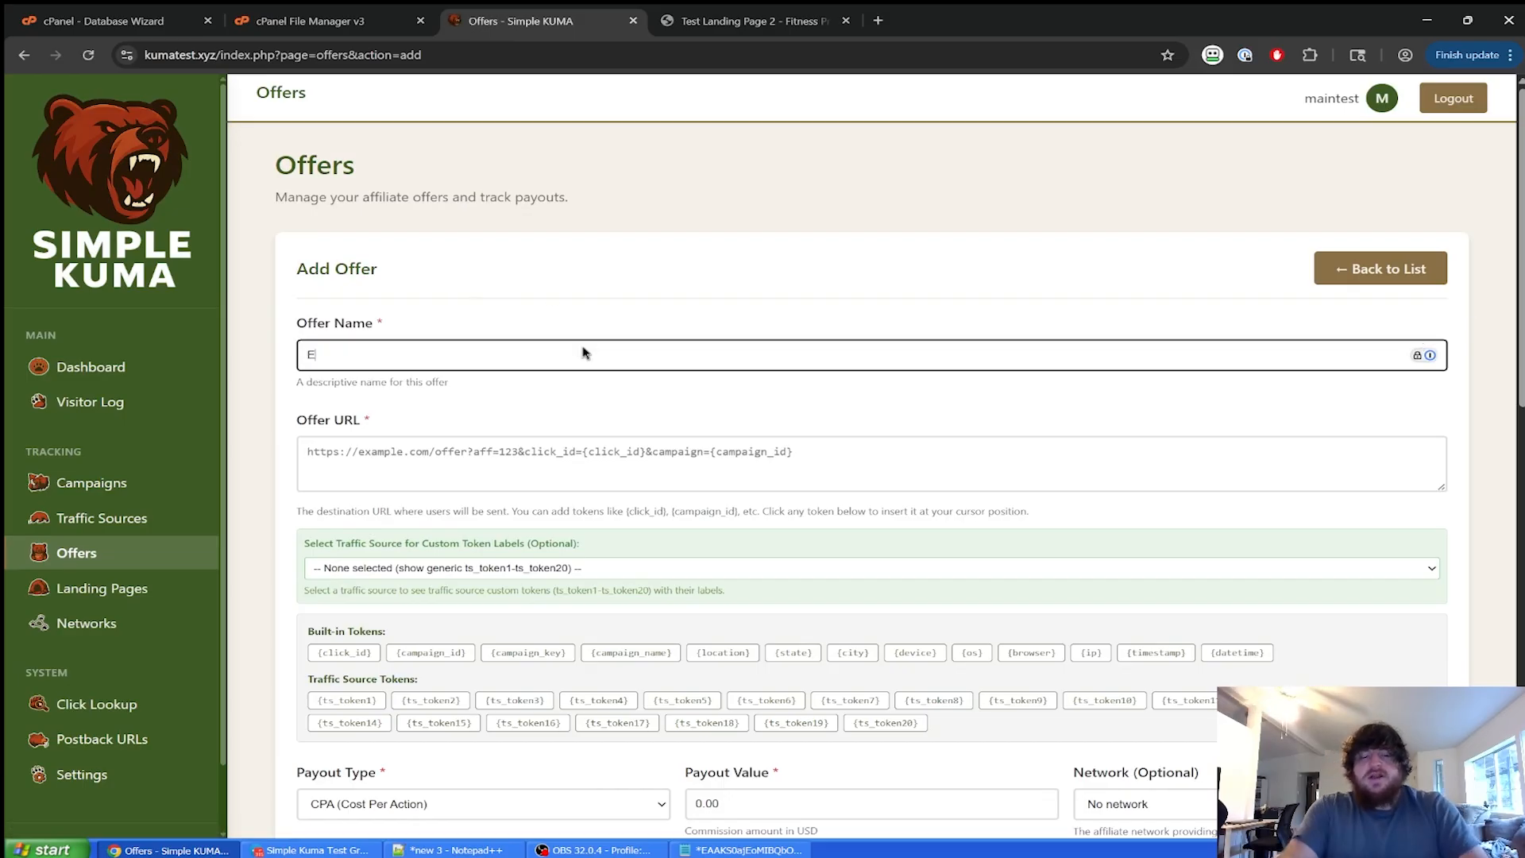
pyautogui.write('xample Offer 1')
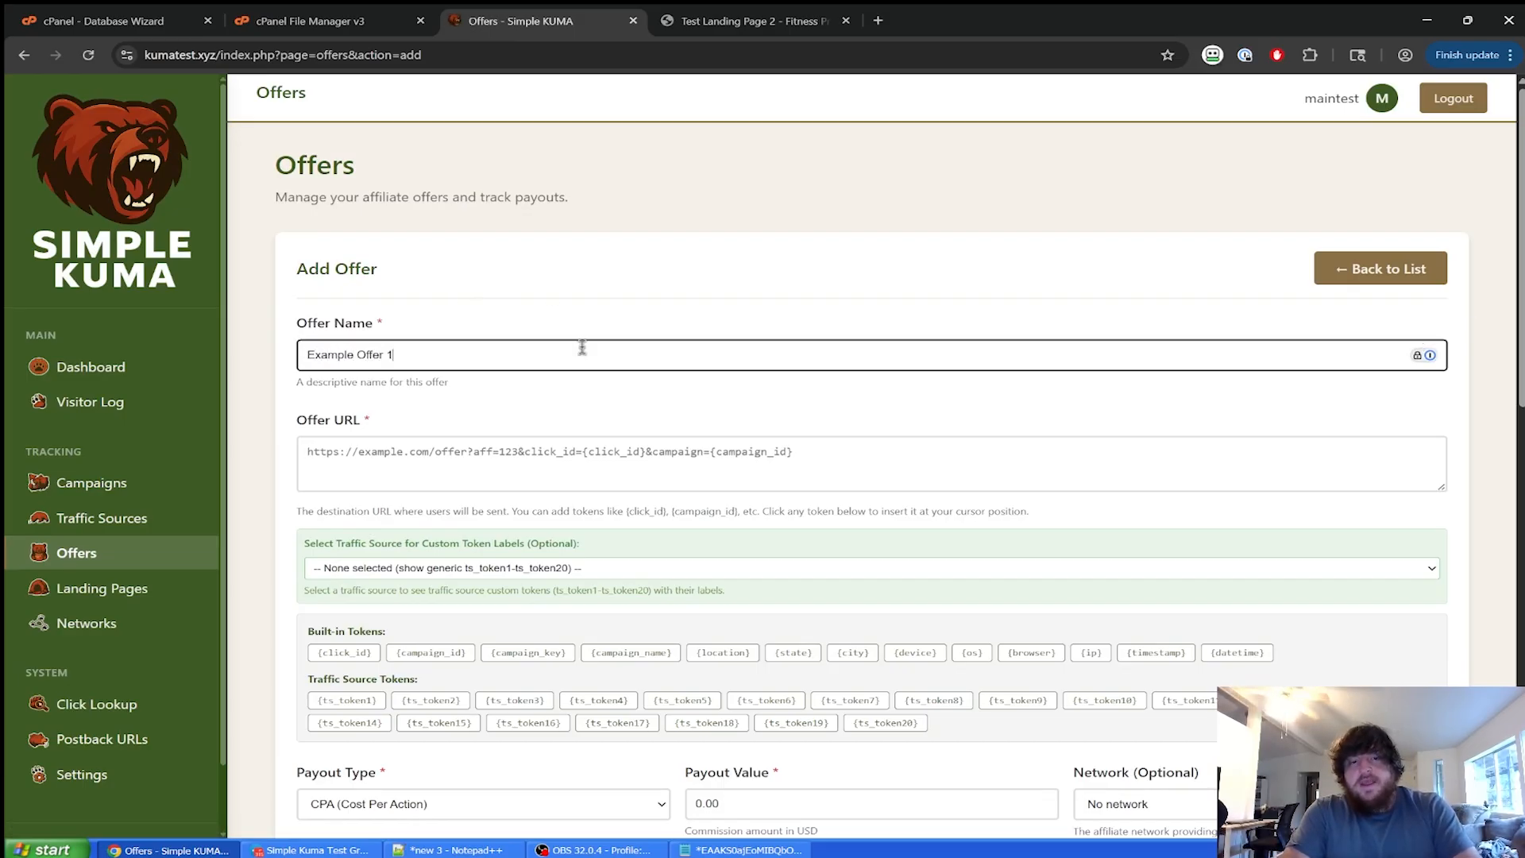
pyautogui.press('Tab')
pyautogui.write('htt')
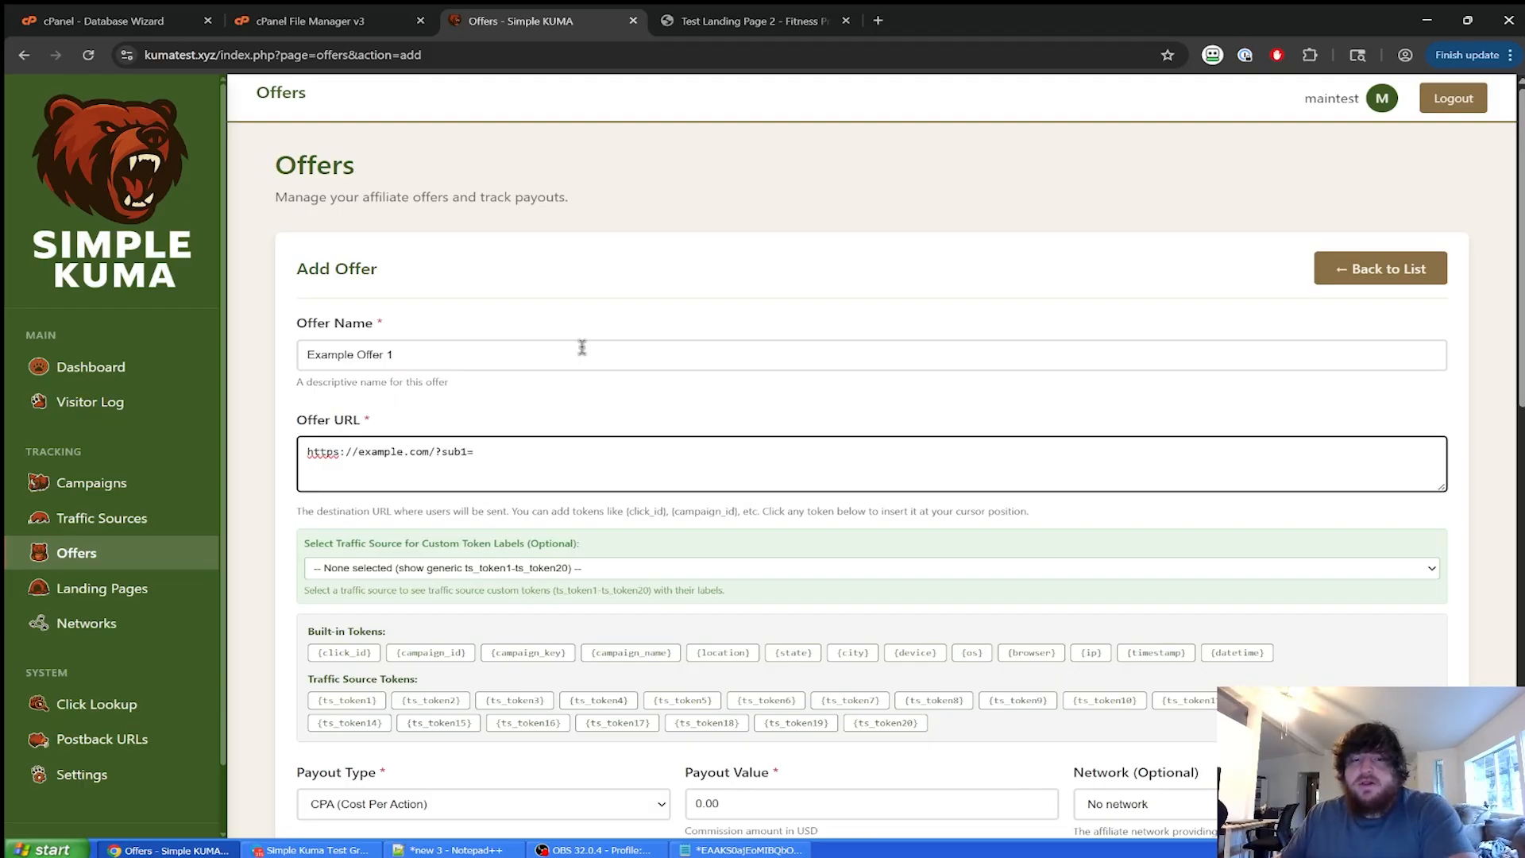
pyautogui.click(344, 653)
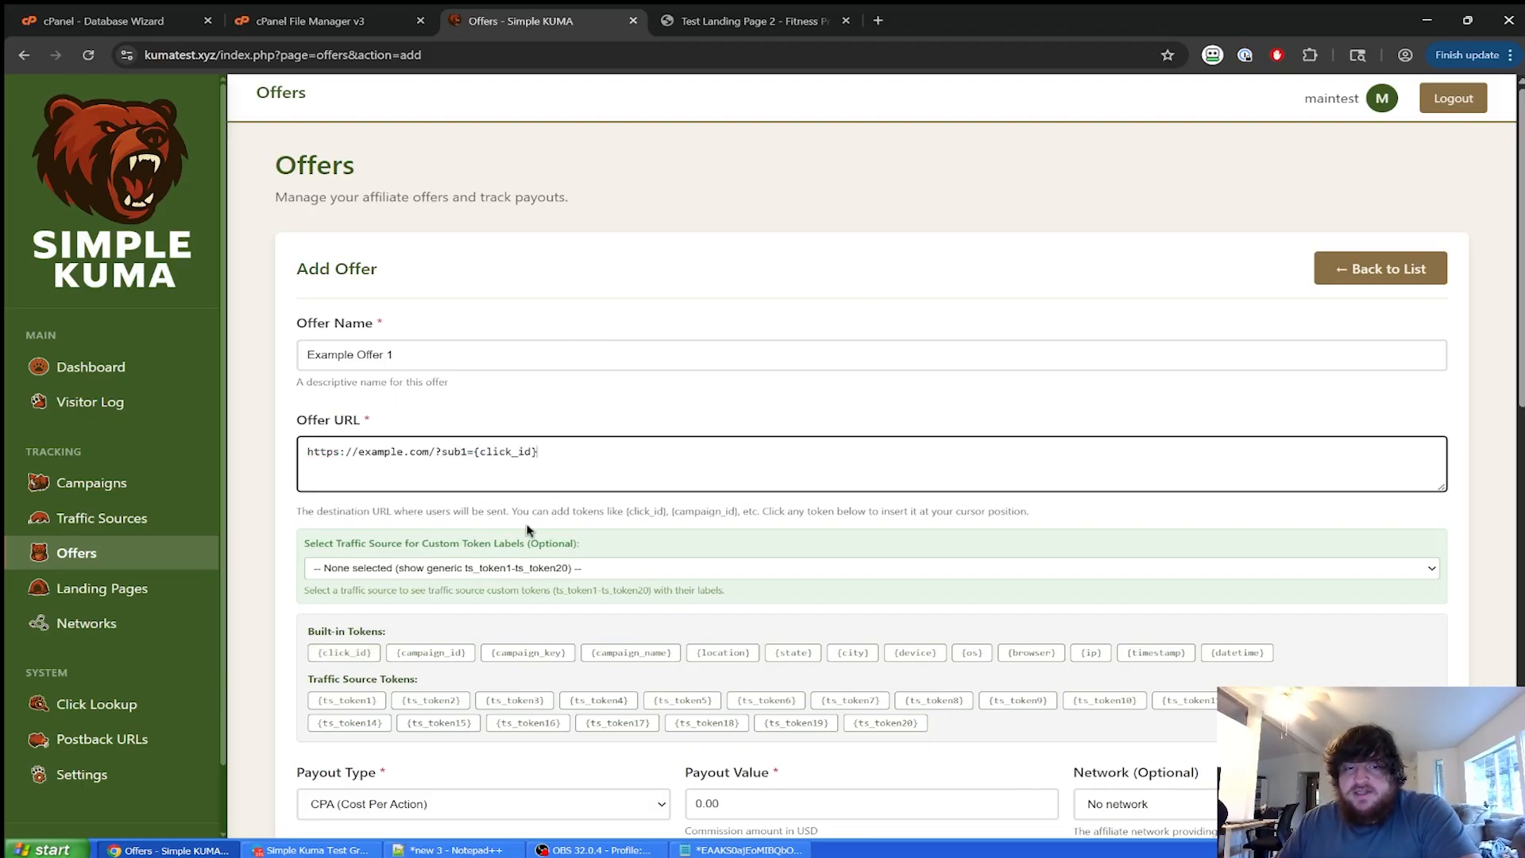
pyautogui.click(532, 425)
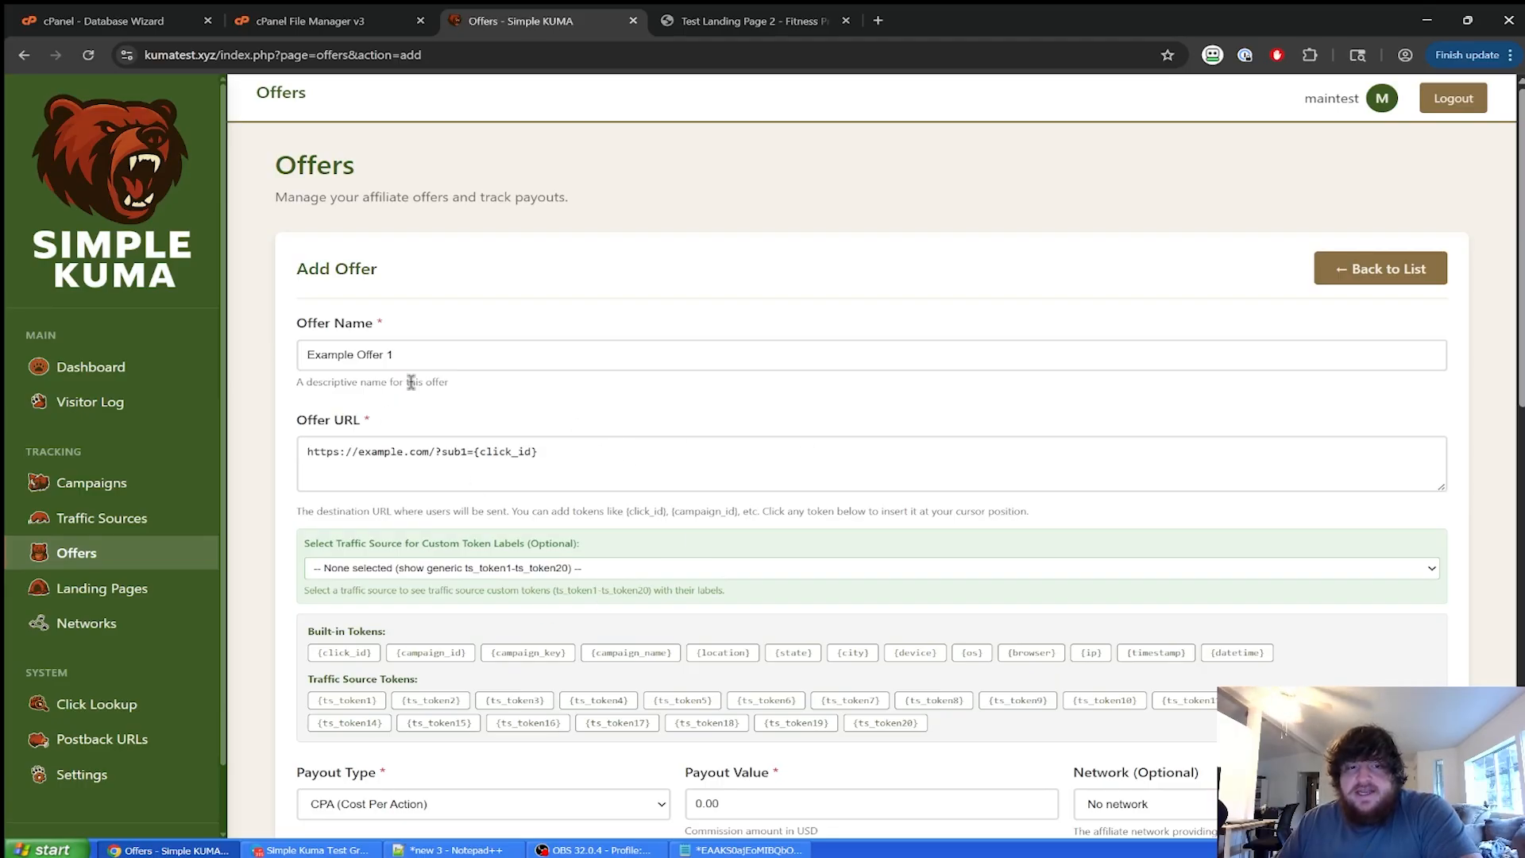
# Link the offer to Example Network, keeping CPA as the payout type.
pyautogui.scroll(-7, 493, 433)
pyautogui.scroll(3, 993, 461)
pyautogui.click(1139, 483)
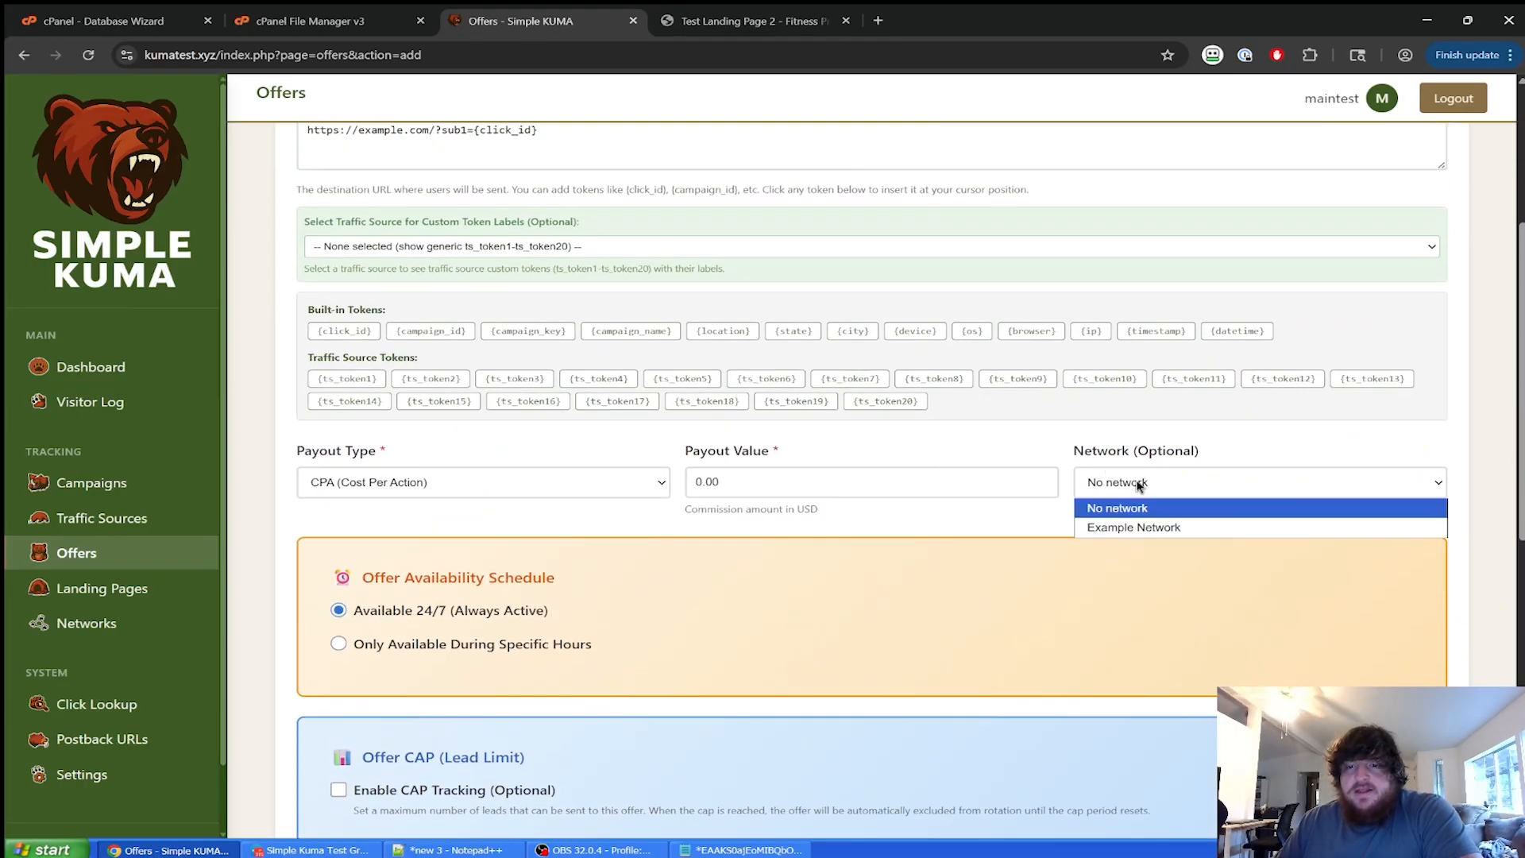
pyautogui.click(1134, 527)
pyautogui.click(786, 486)
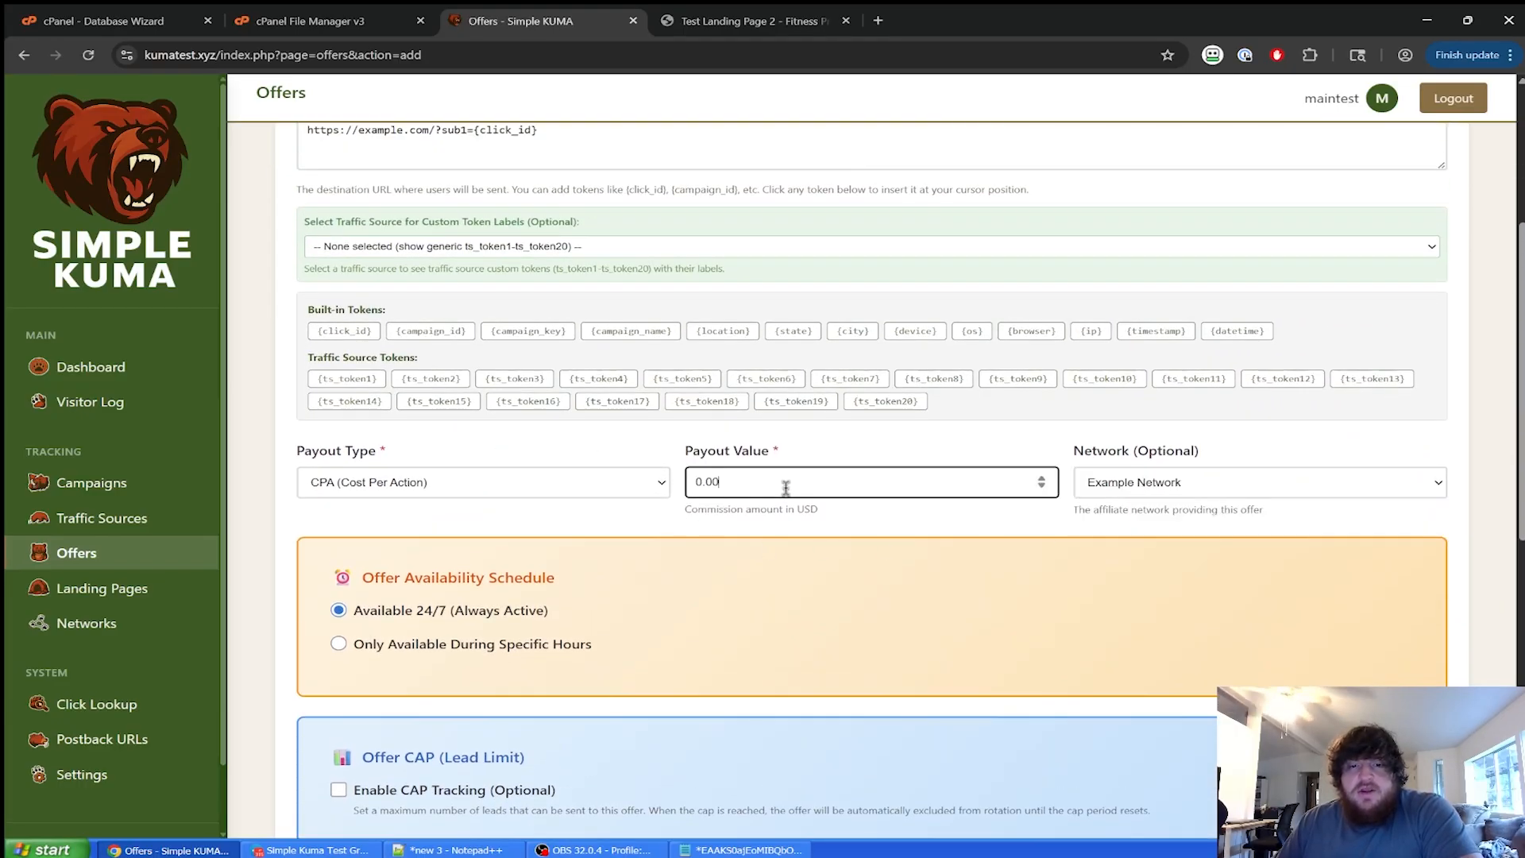
pyautogui.click(473, 492)
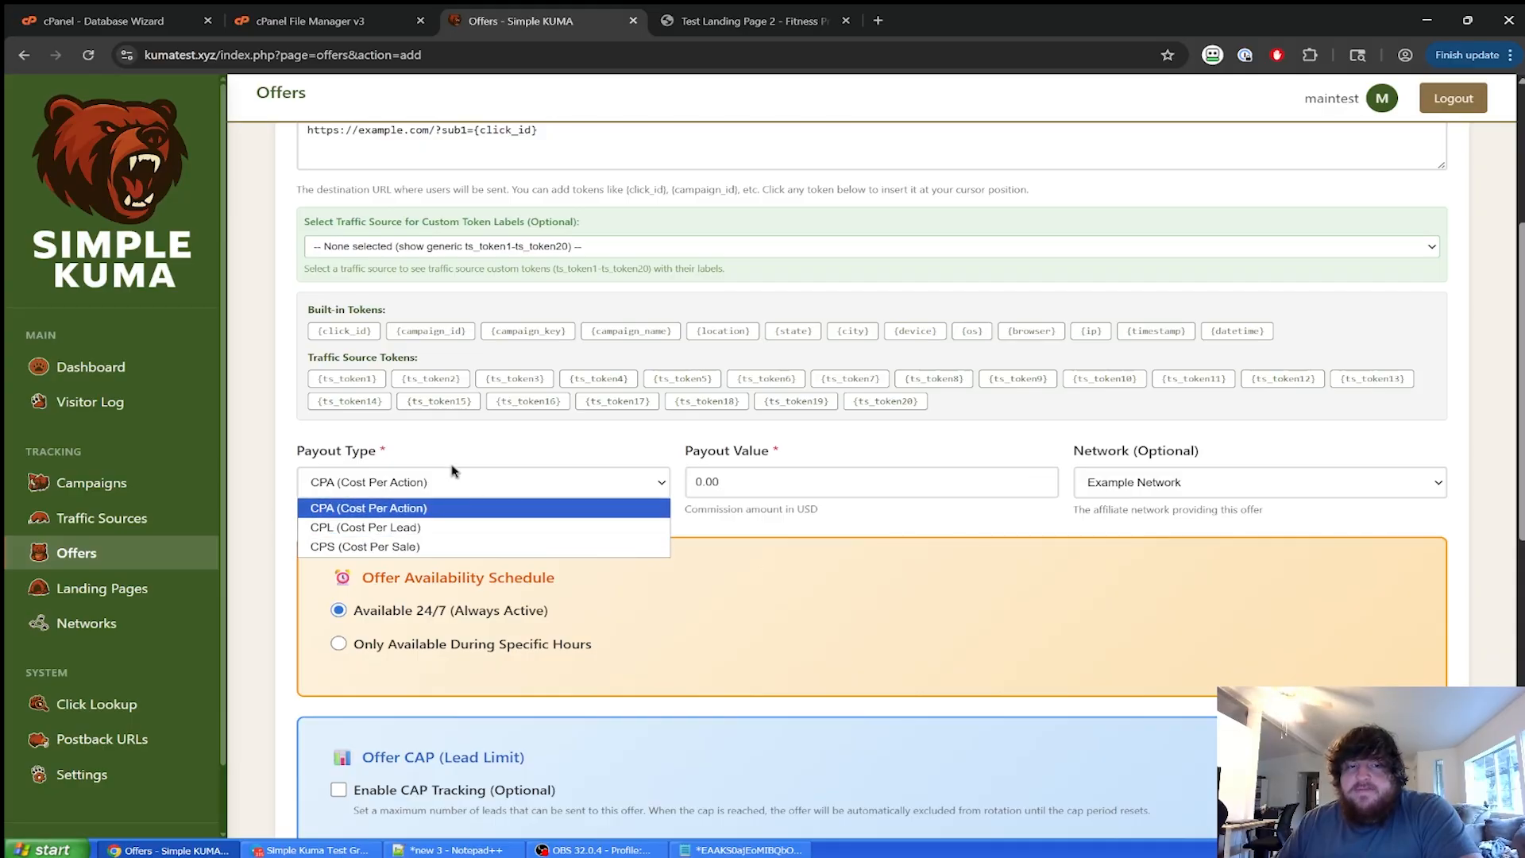
pyautogui.click(451, 472)
pyautogui.scroll(1, 461, 486)
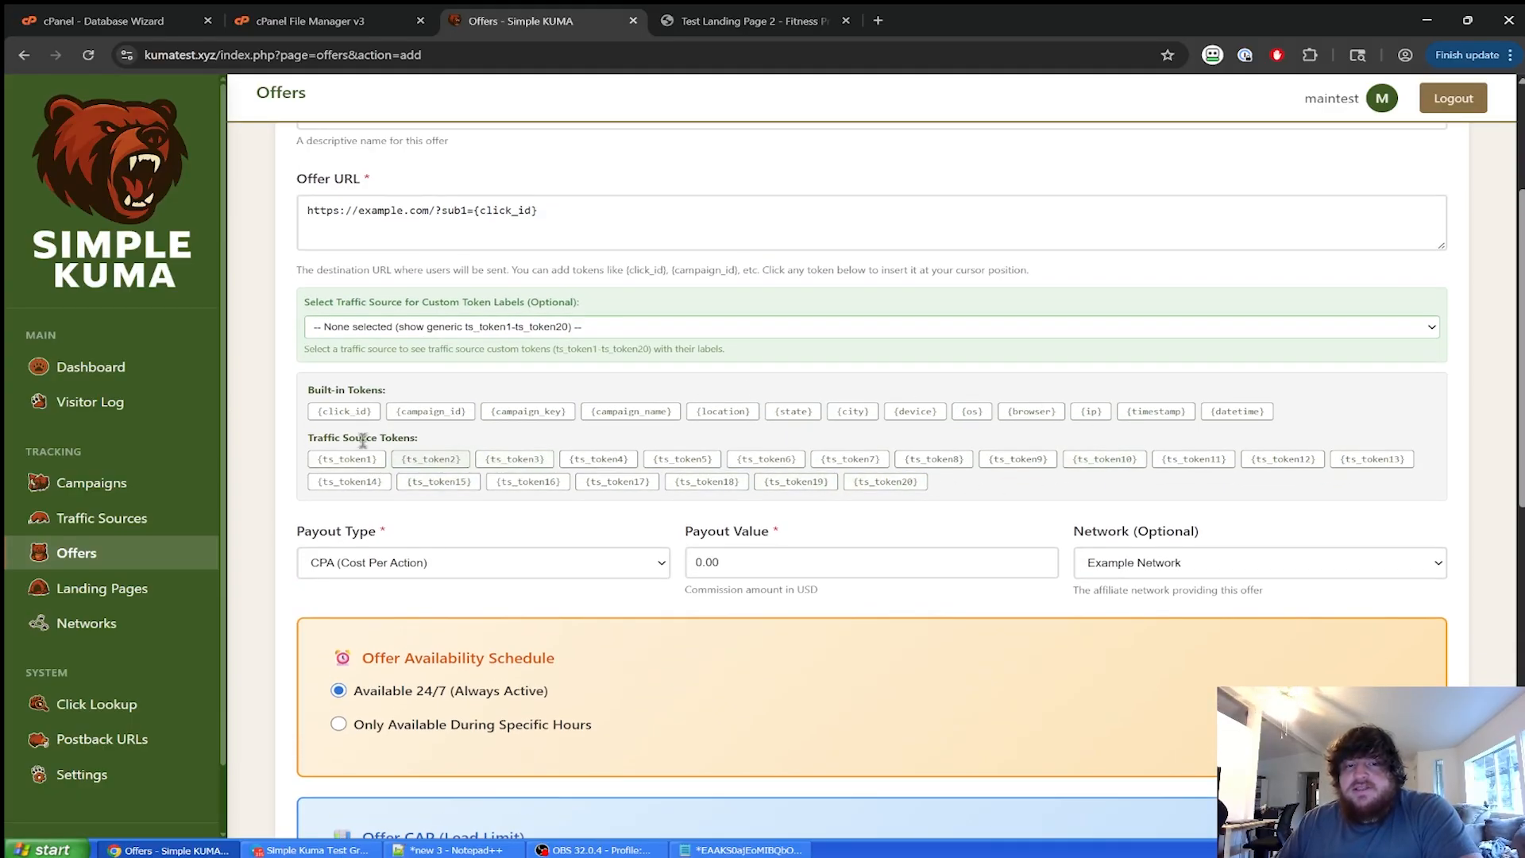
pyautogui.click(516, 333)
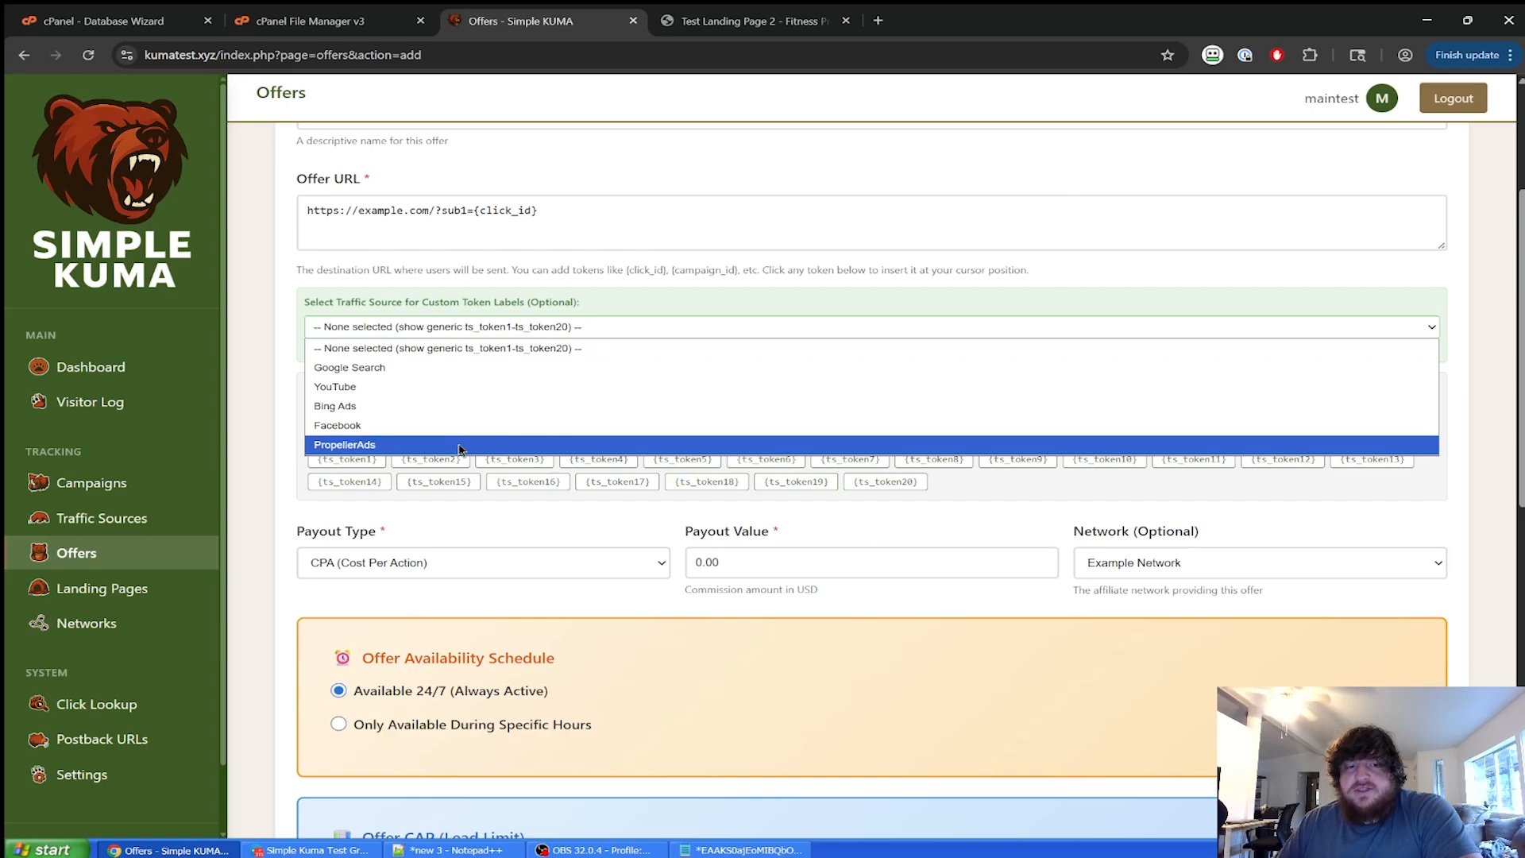
pyautogui.click(513, 341)
pyautogui.scroll(-4, 496, 388)
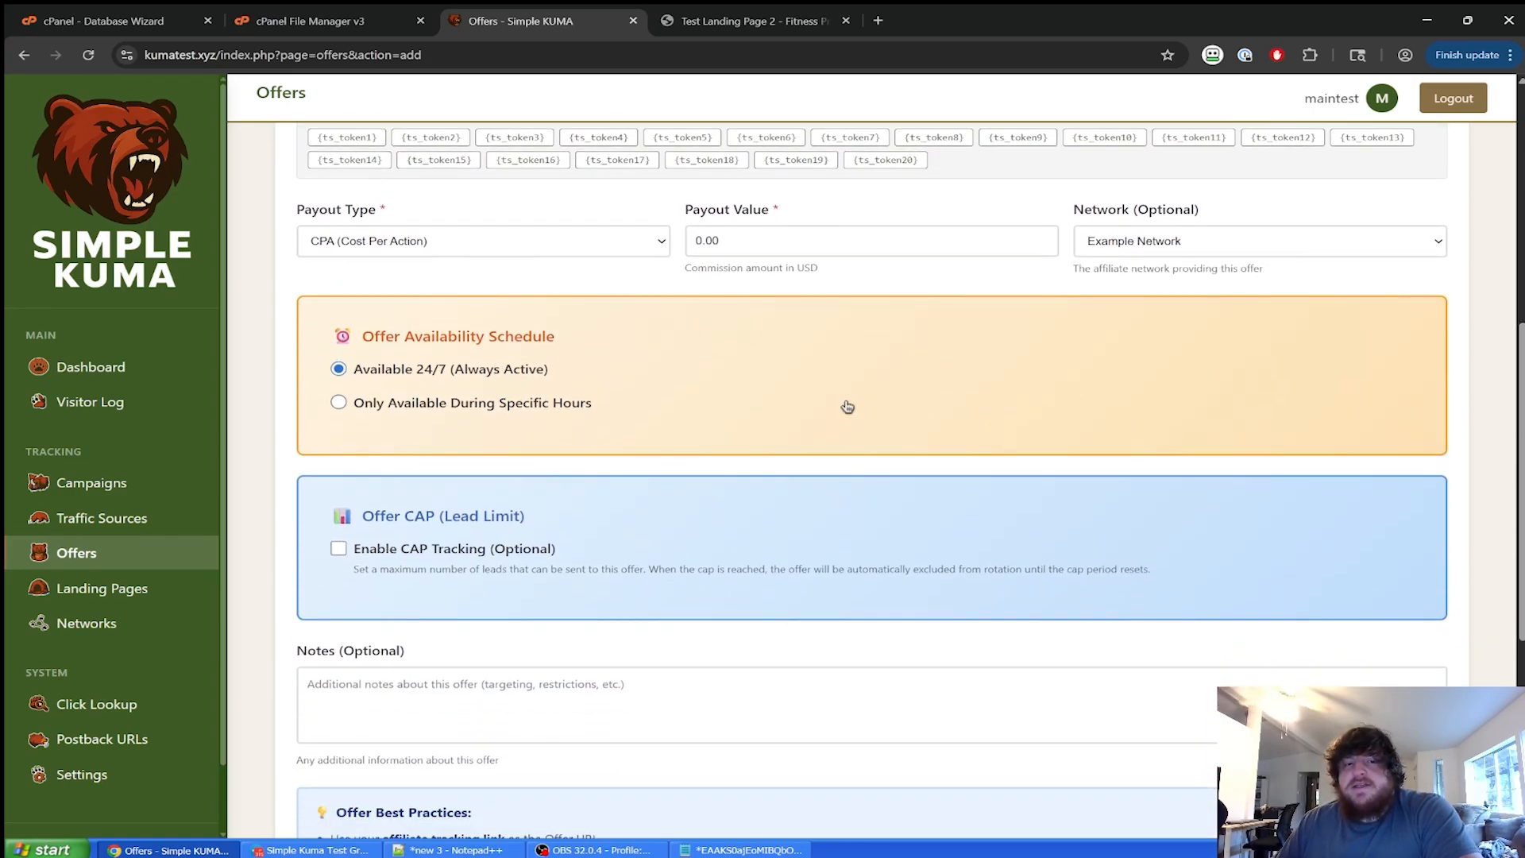
# Keep the offer available 24/7 after trying the specific-hours schedule.
pyautogui.click(549, 403)
pyautogui.click(489, 376)
pyautogui.click(520, 405)
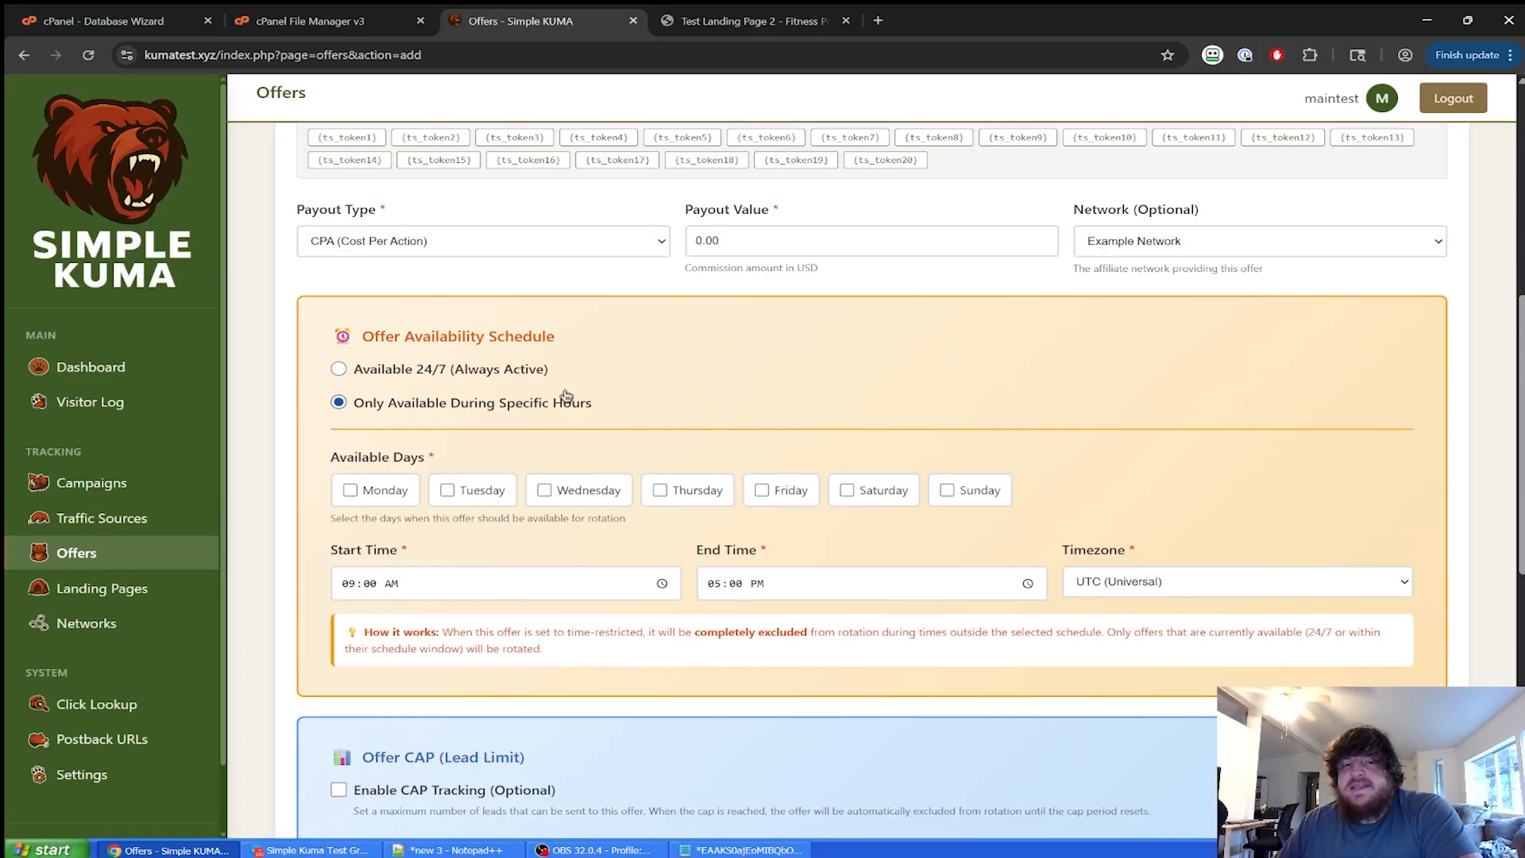
pyautogui.scroll(-2, 834, 459)
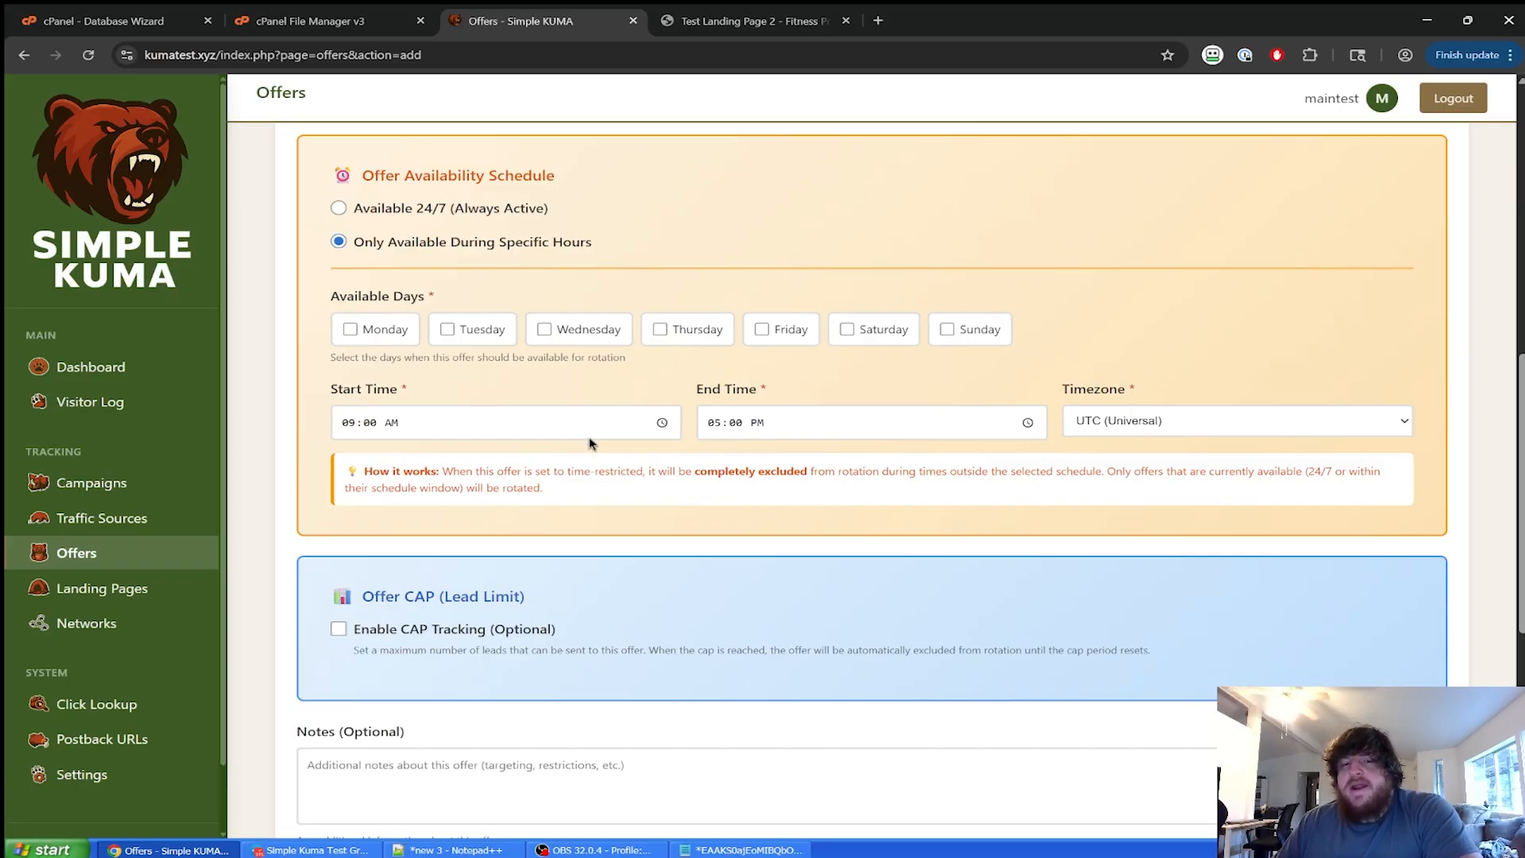
pyautogui.click(439, 208)
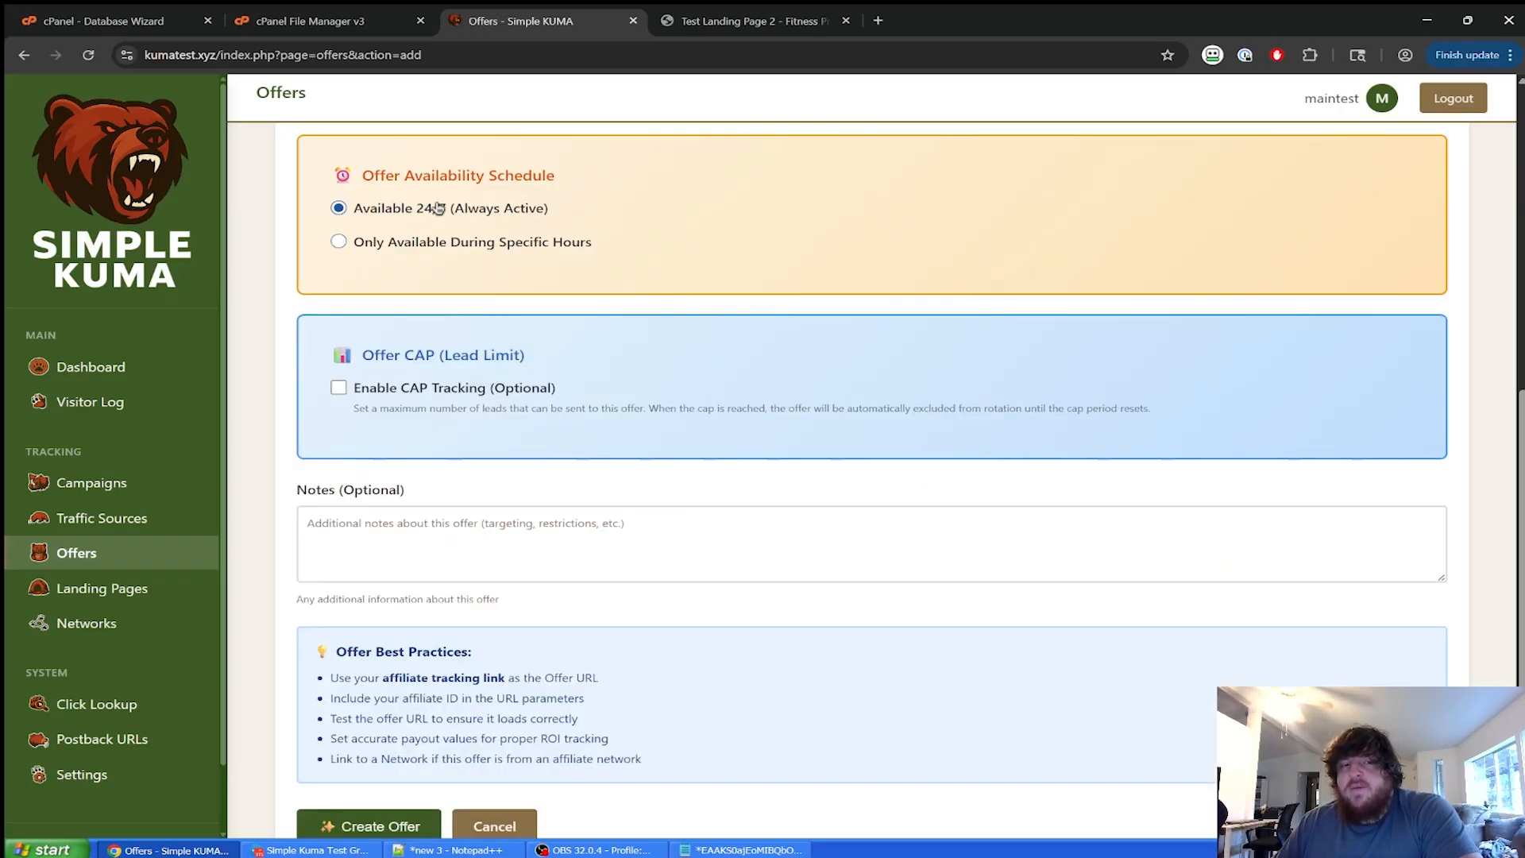
# Turn on lead cap tracking and inspect its period, timezone and limit fields.
pyautogui.click(461, 387)
pyautogui.scroll(-1, 809, 477)
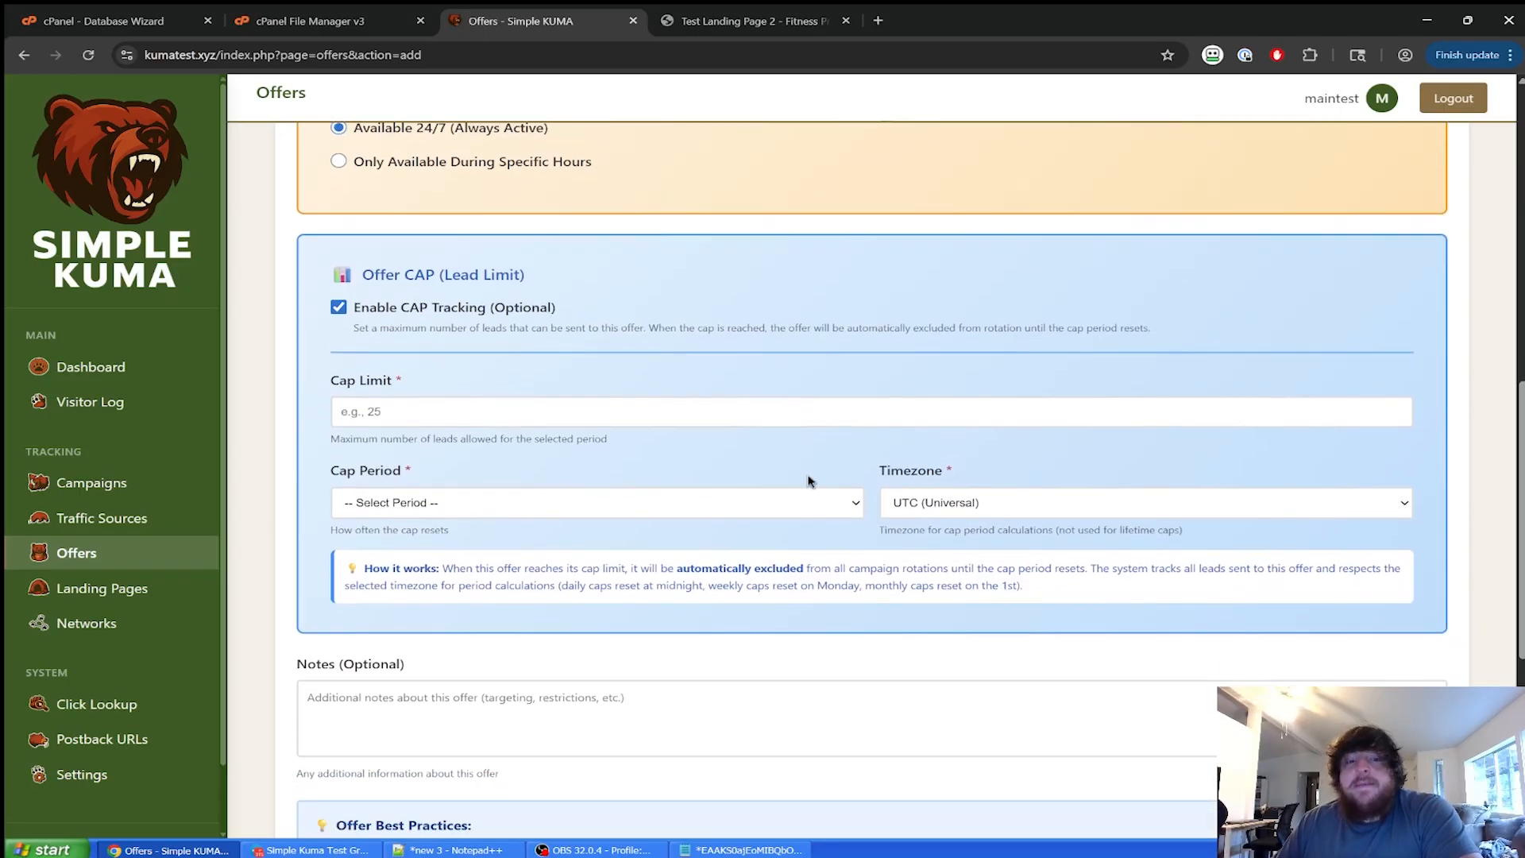
pyautogui.click(496, 511)
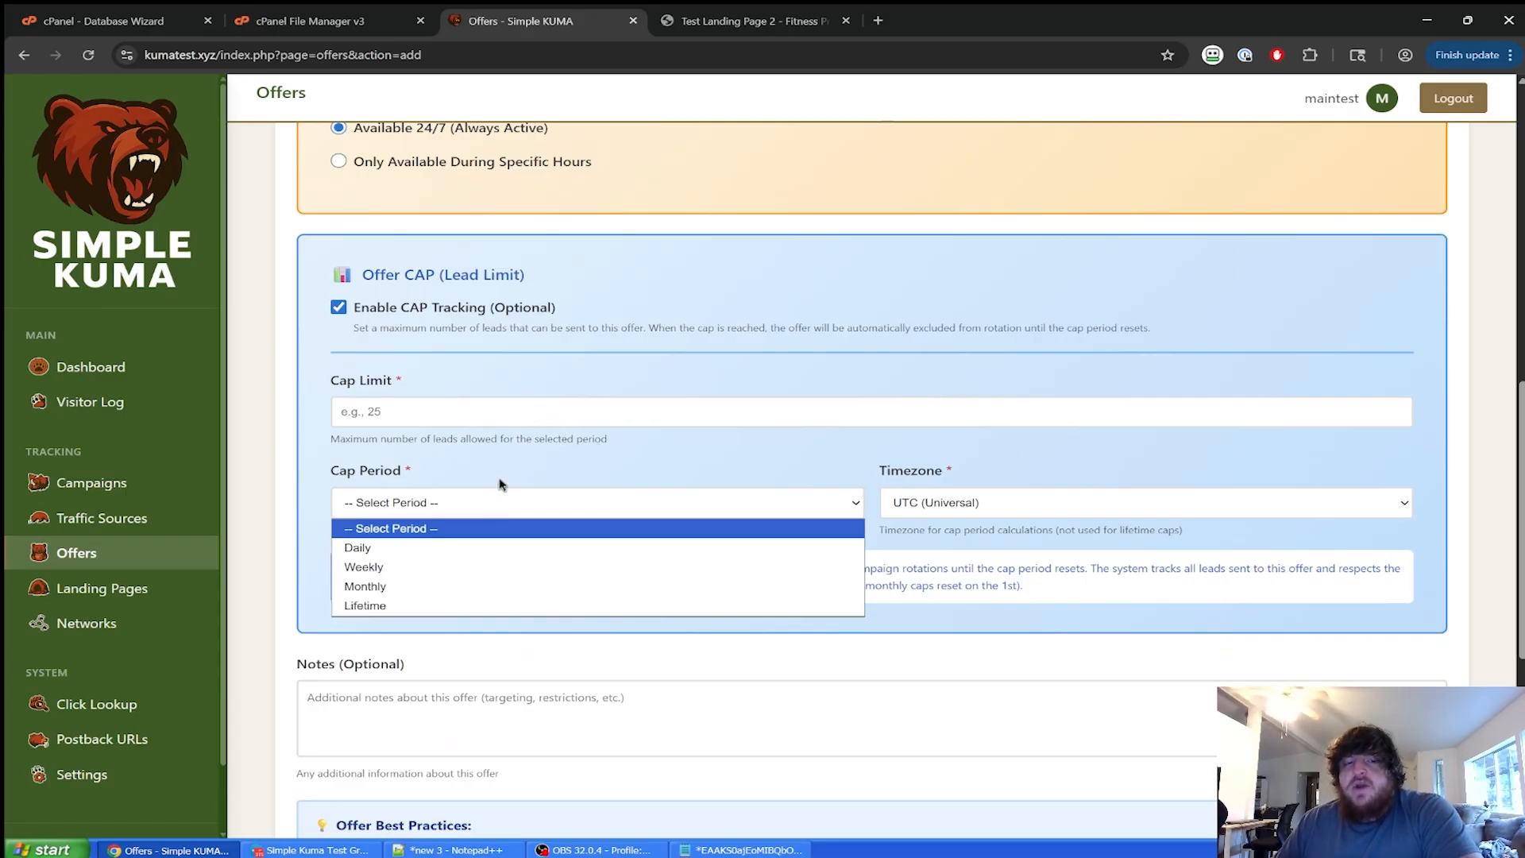
pyautogui.click(504, 485)
pyautogui.click(938, 509)
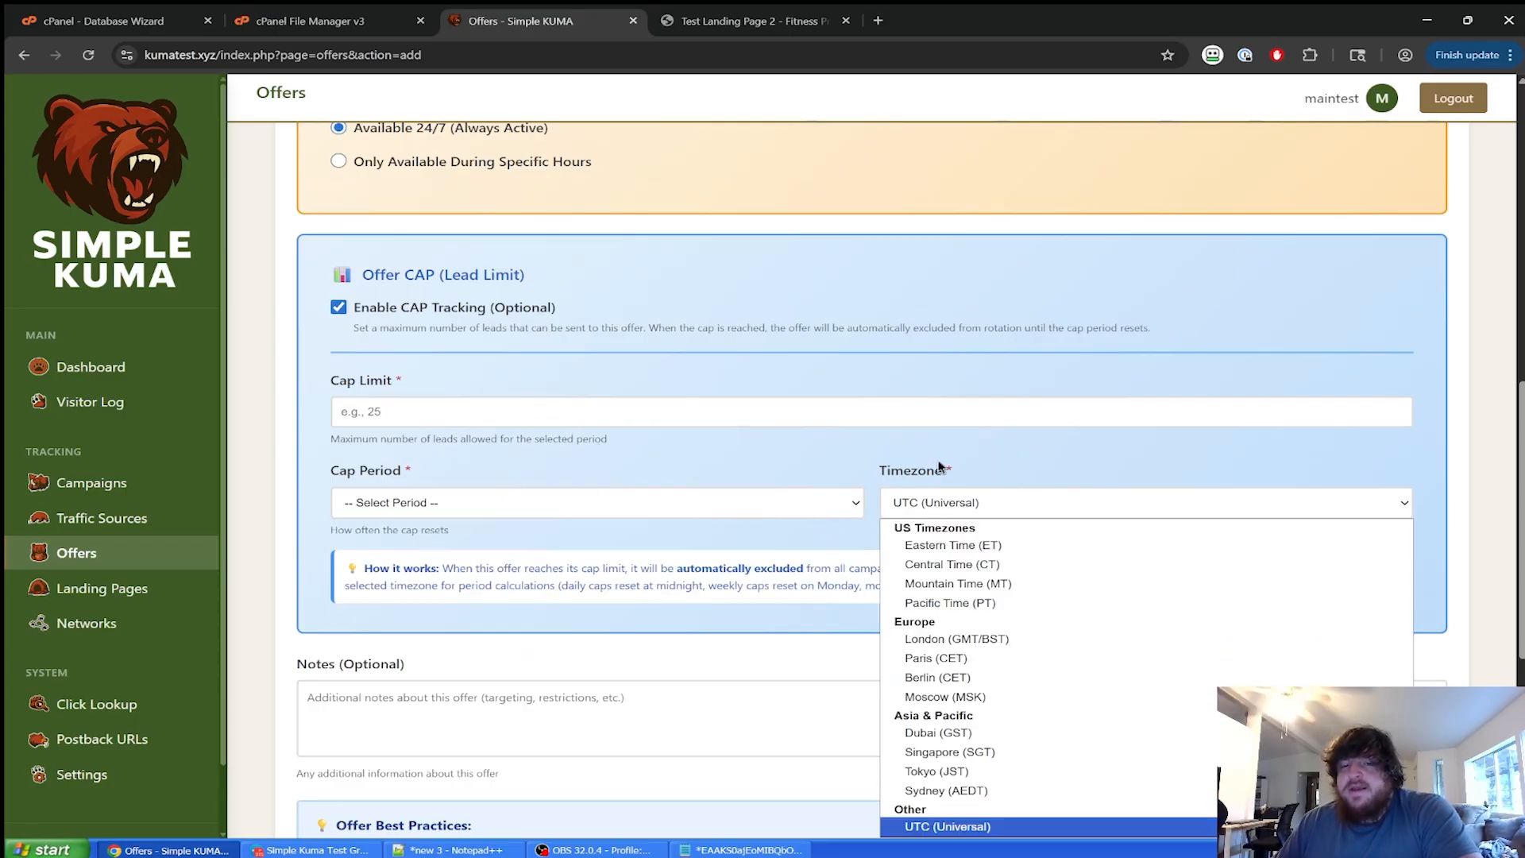
pyautogui.click(942, 469)
pyautogui.click(413, 505)
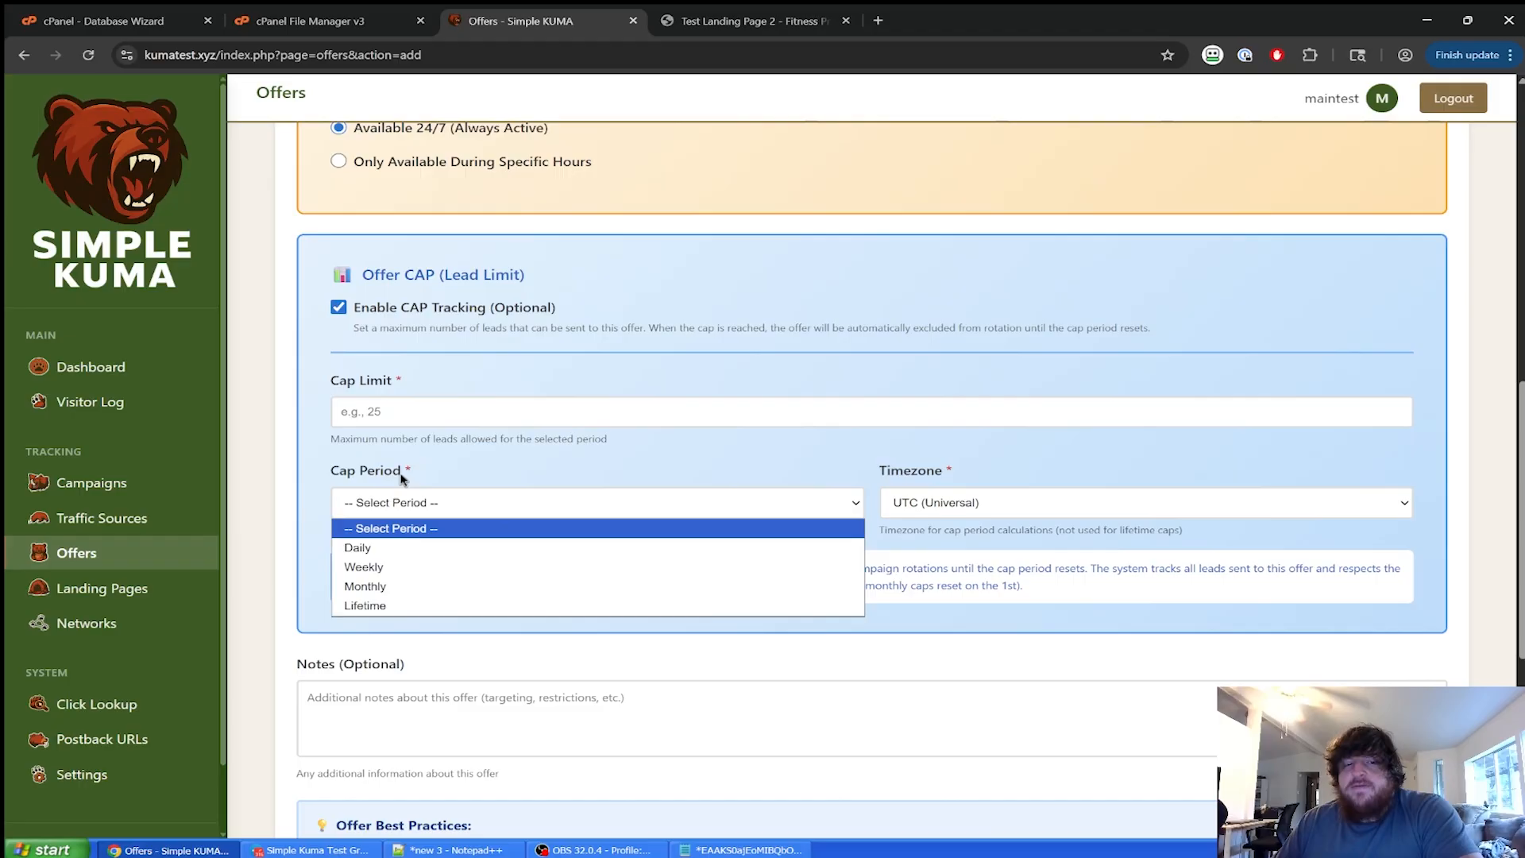
pyautogui.click(439, 464)
pyautogui.click(414, 419)
pyautogui.click(666, 461)
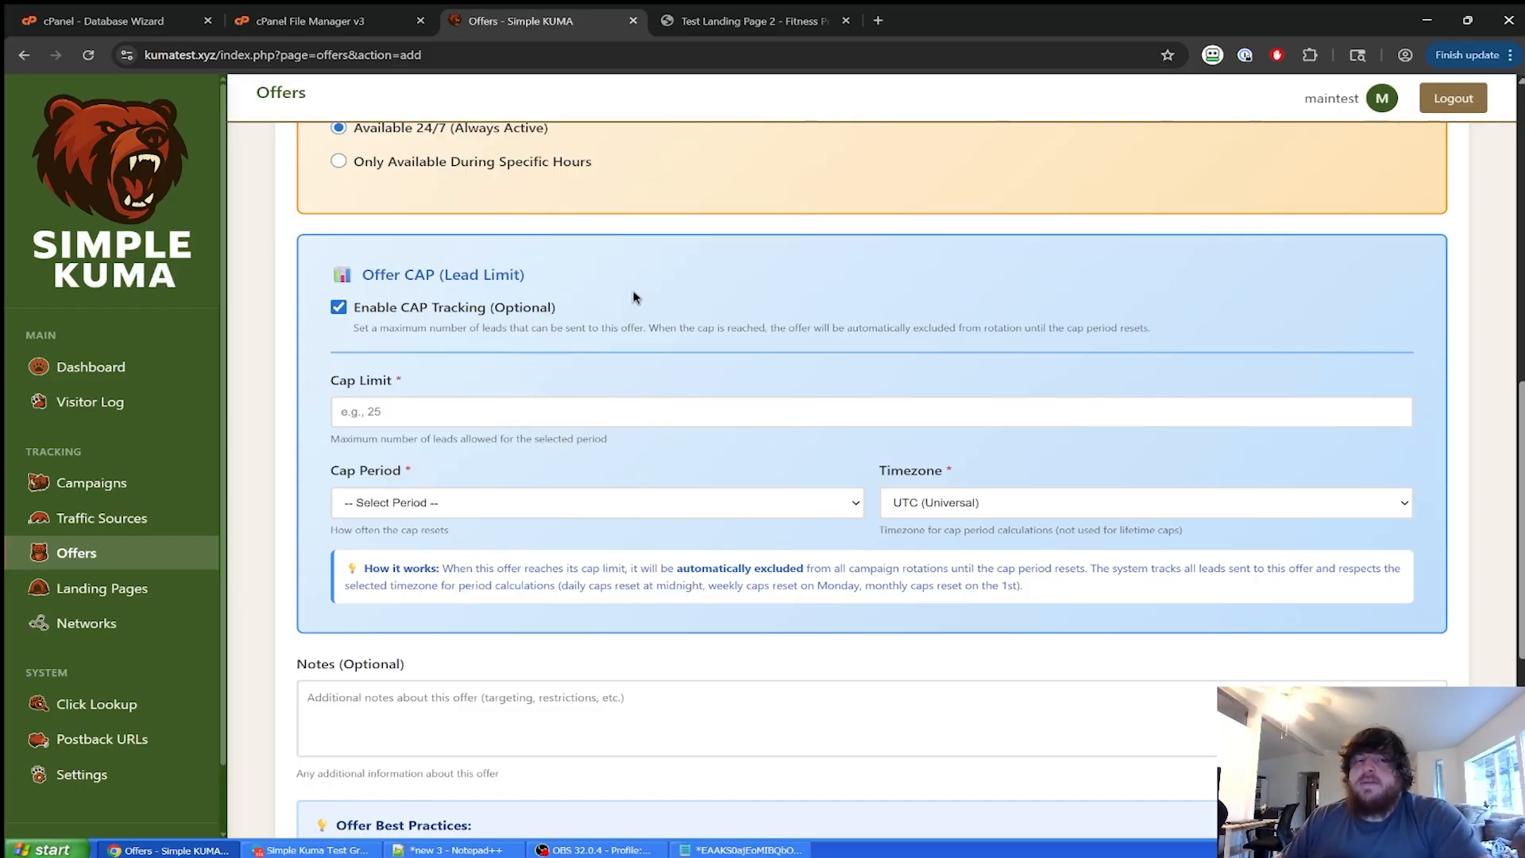
# Switch lead cap tracking off for the offer.
pyautogui.scroll(2, 635, 297)
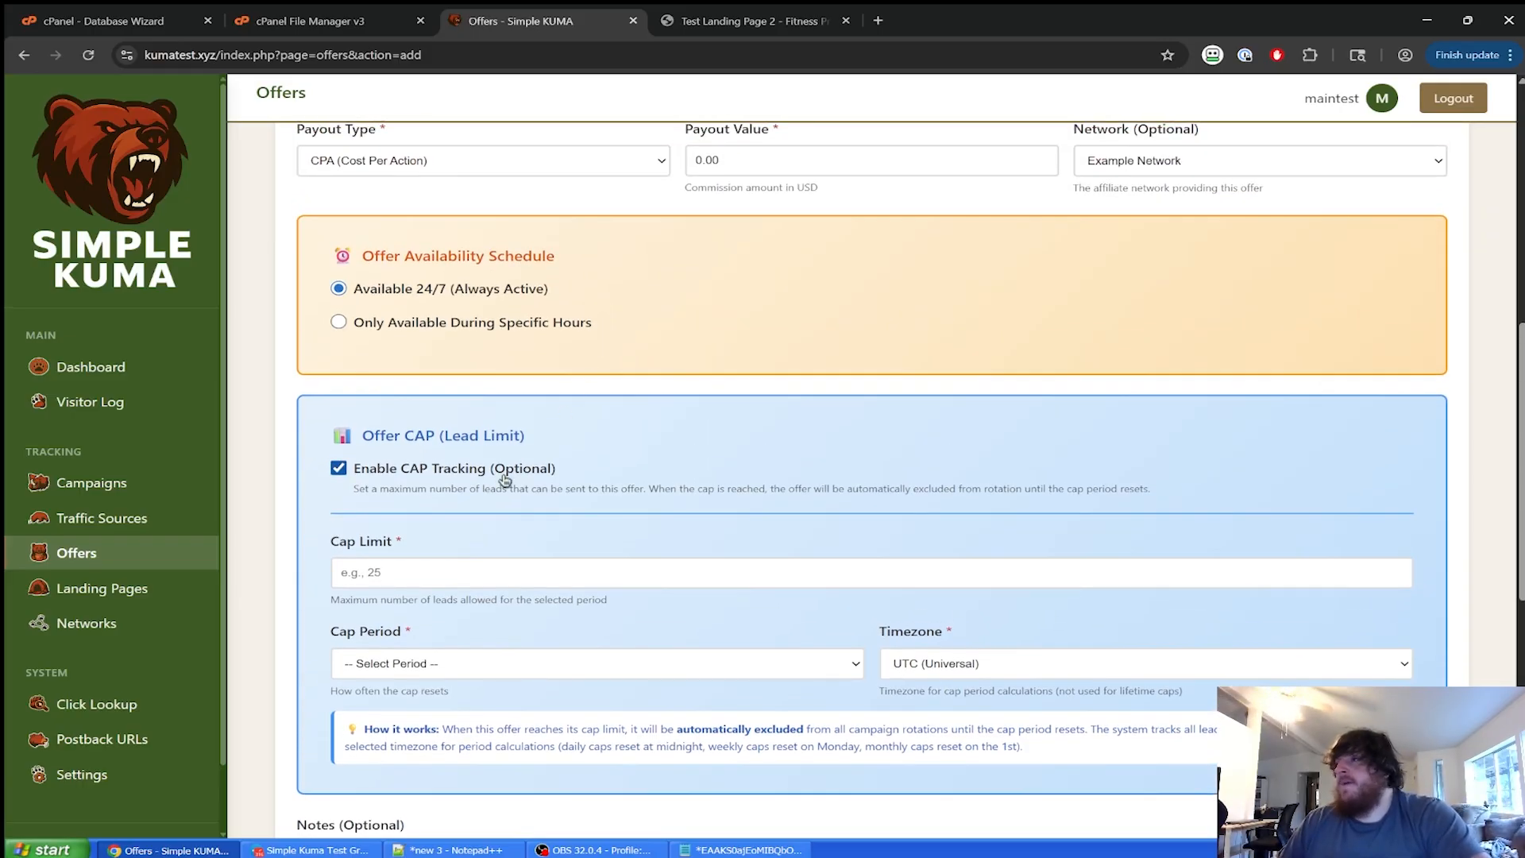
pyautogui.click(503, 475)
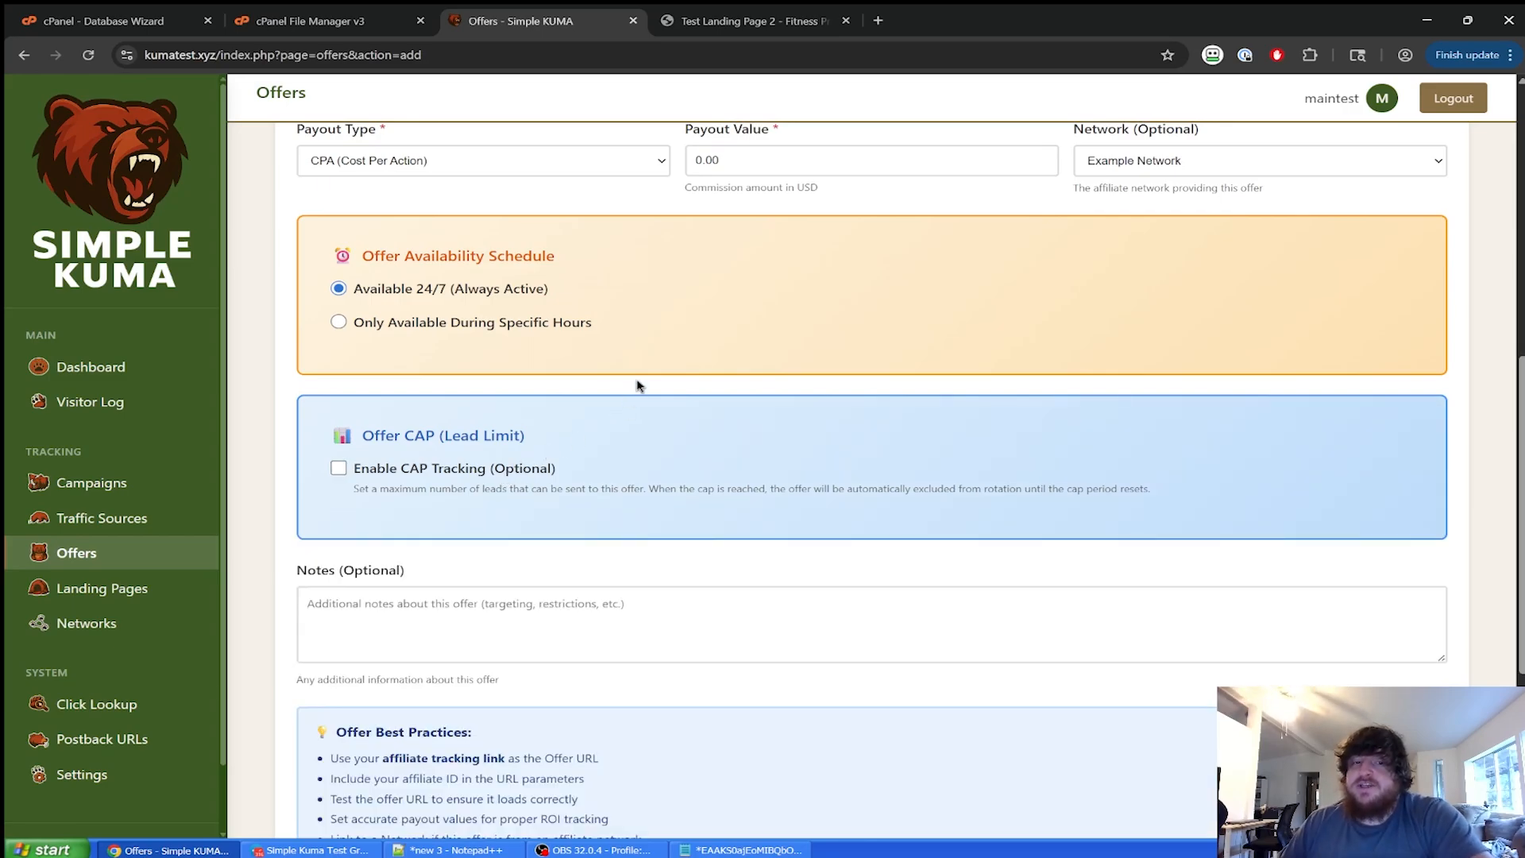
pyautogui.scroll(-3, 636, 384)
pyautogui.scroll(10, 636, 453)
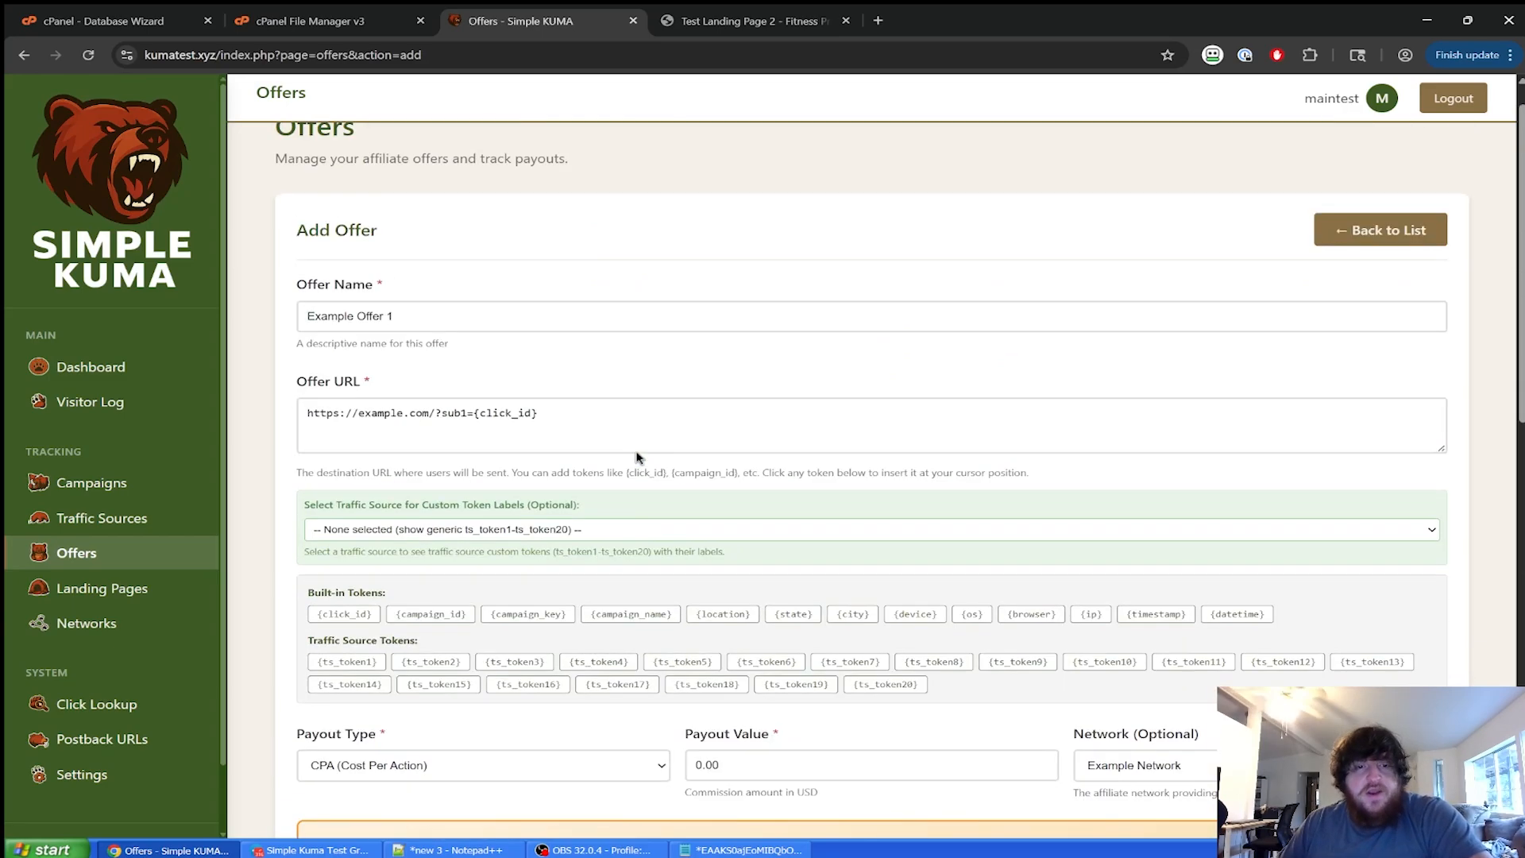
pyautogui.scroll(-10, 517, 759)
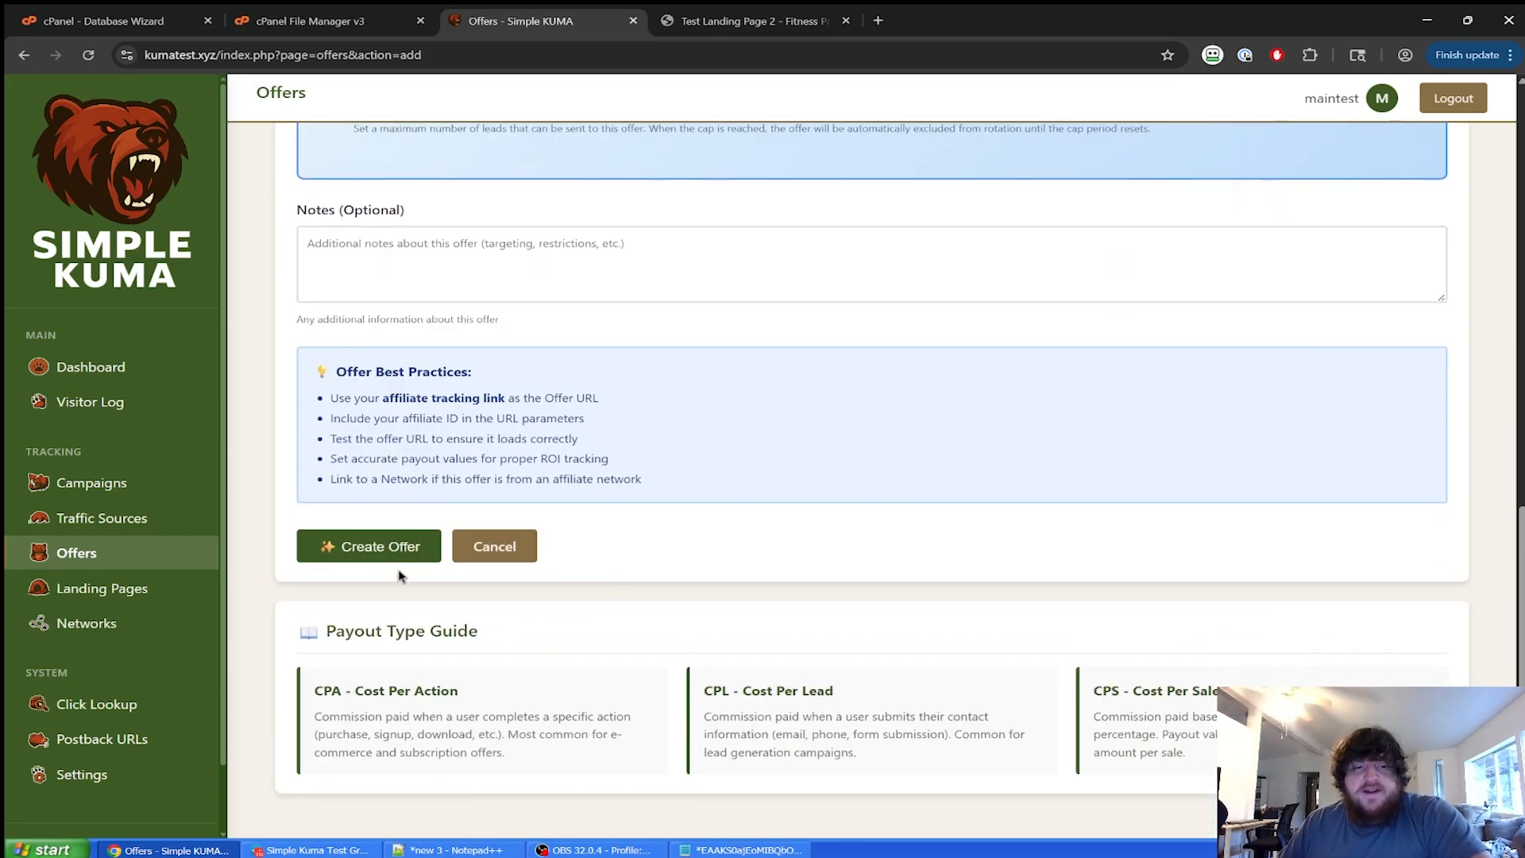
# Save Example Offer 1 and check that Example Network shows 1 offer.
pyautogui.click(398, 555)
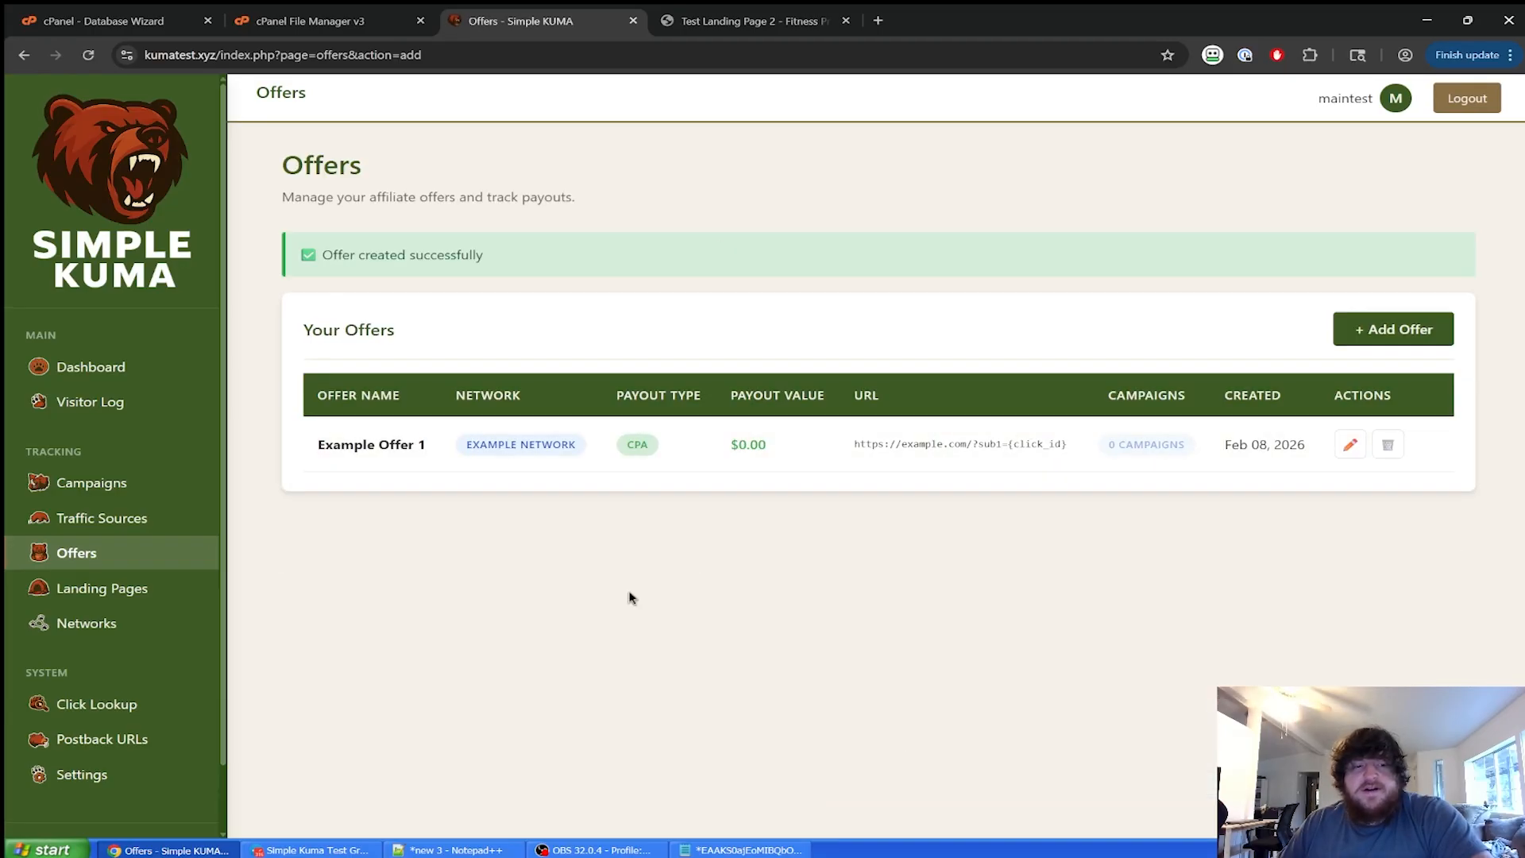
pyautogui.click(182, 587)
pyautogui.click(111, 623)
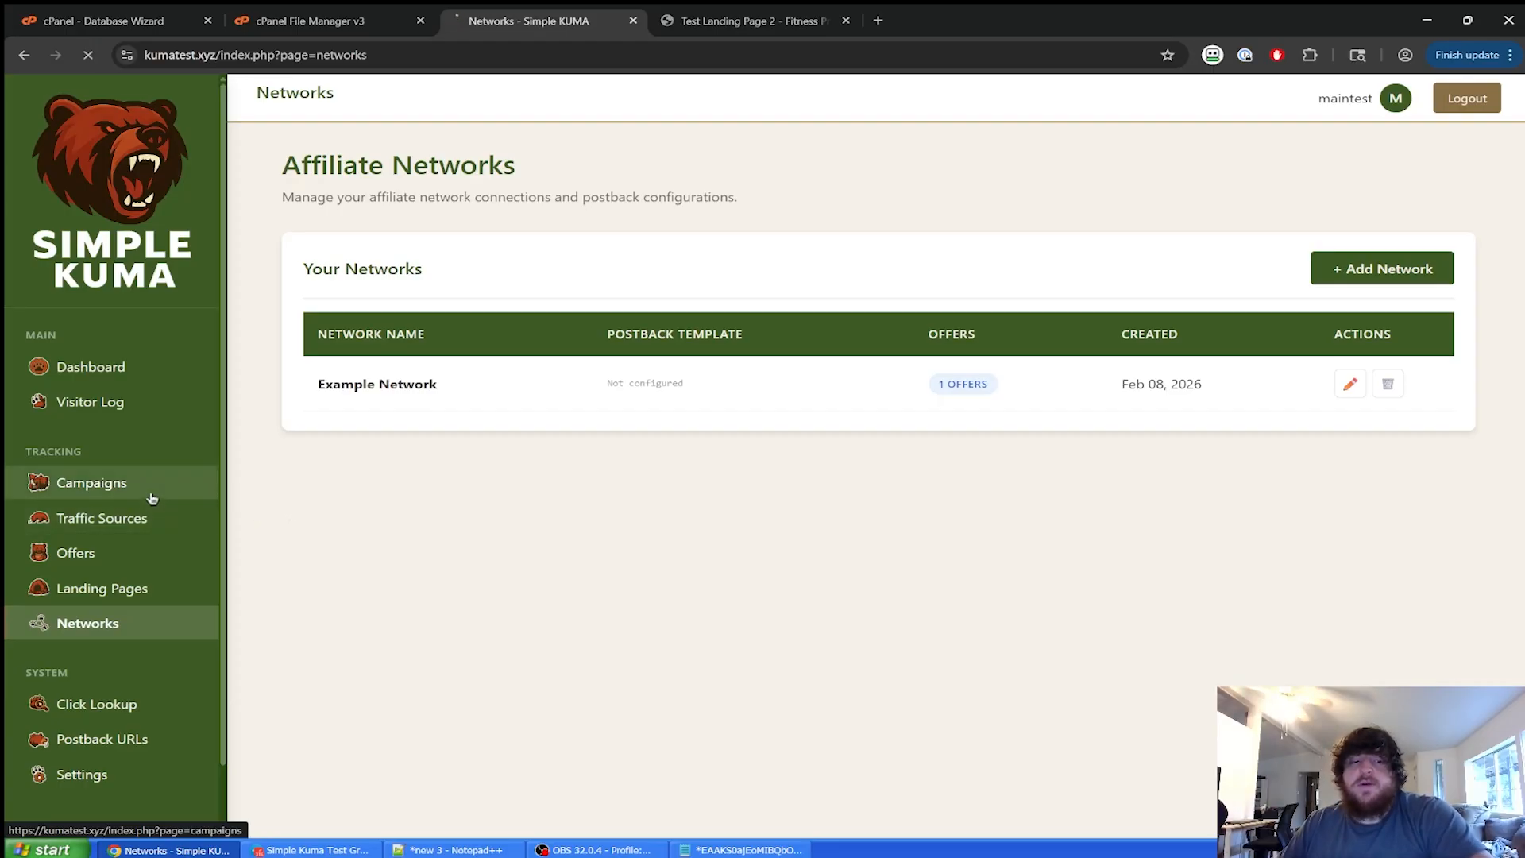
# Start a new campaign named 'Test Campaign 1 - 2-8-2025'.
pyautogui.click(894, 598)
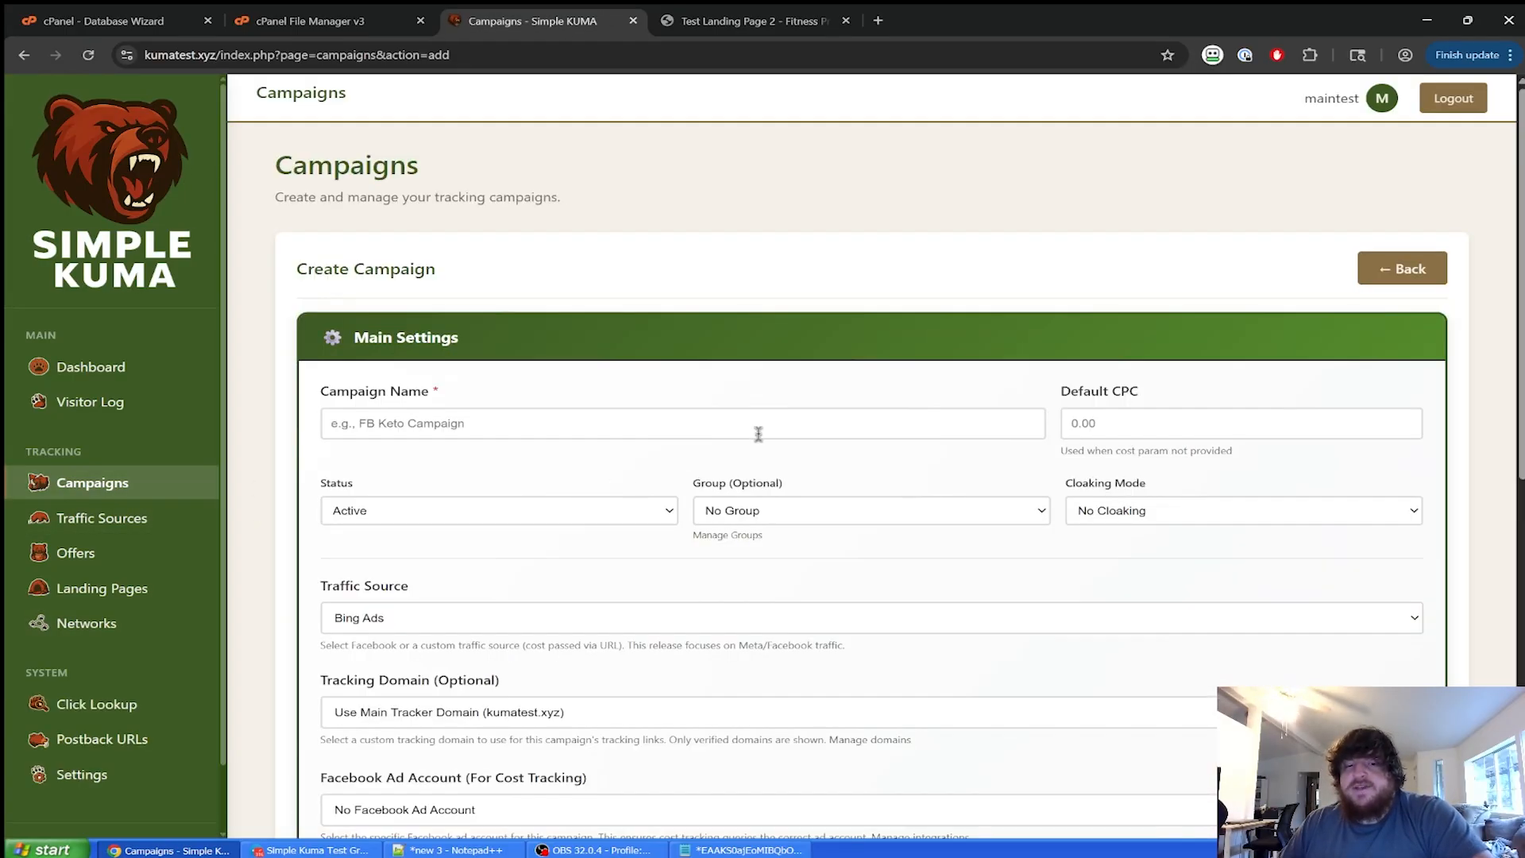
pyautogui.scroll(-3, 759, 434)
pyautogui.scroll(2, 777, 433)
pyautogui.click(784, 342)
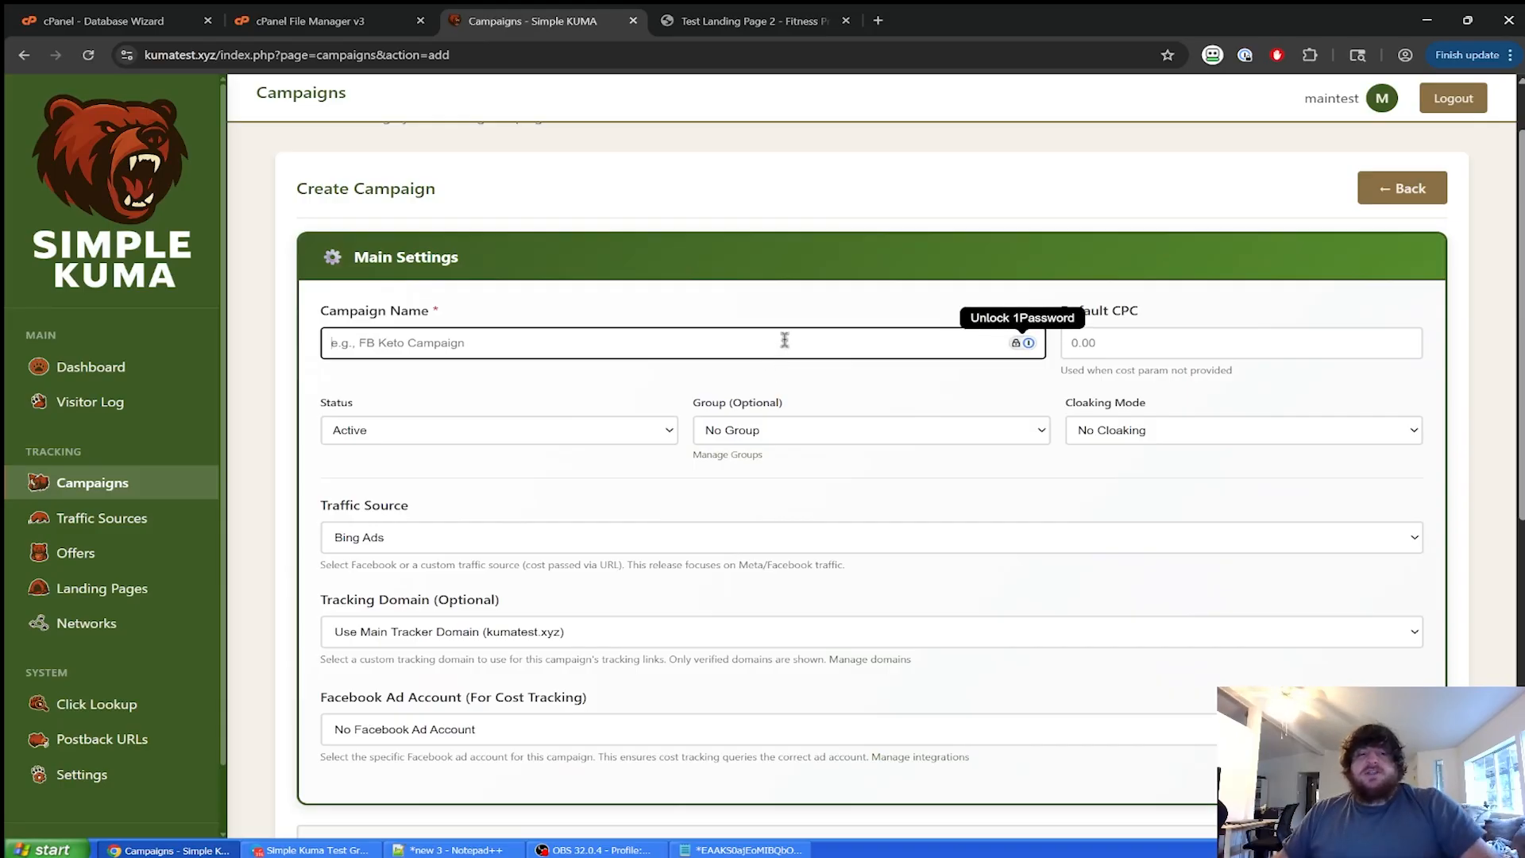
pyautogui.write('test')
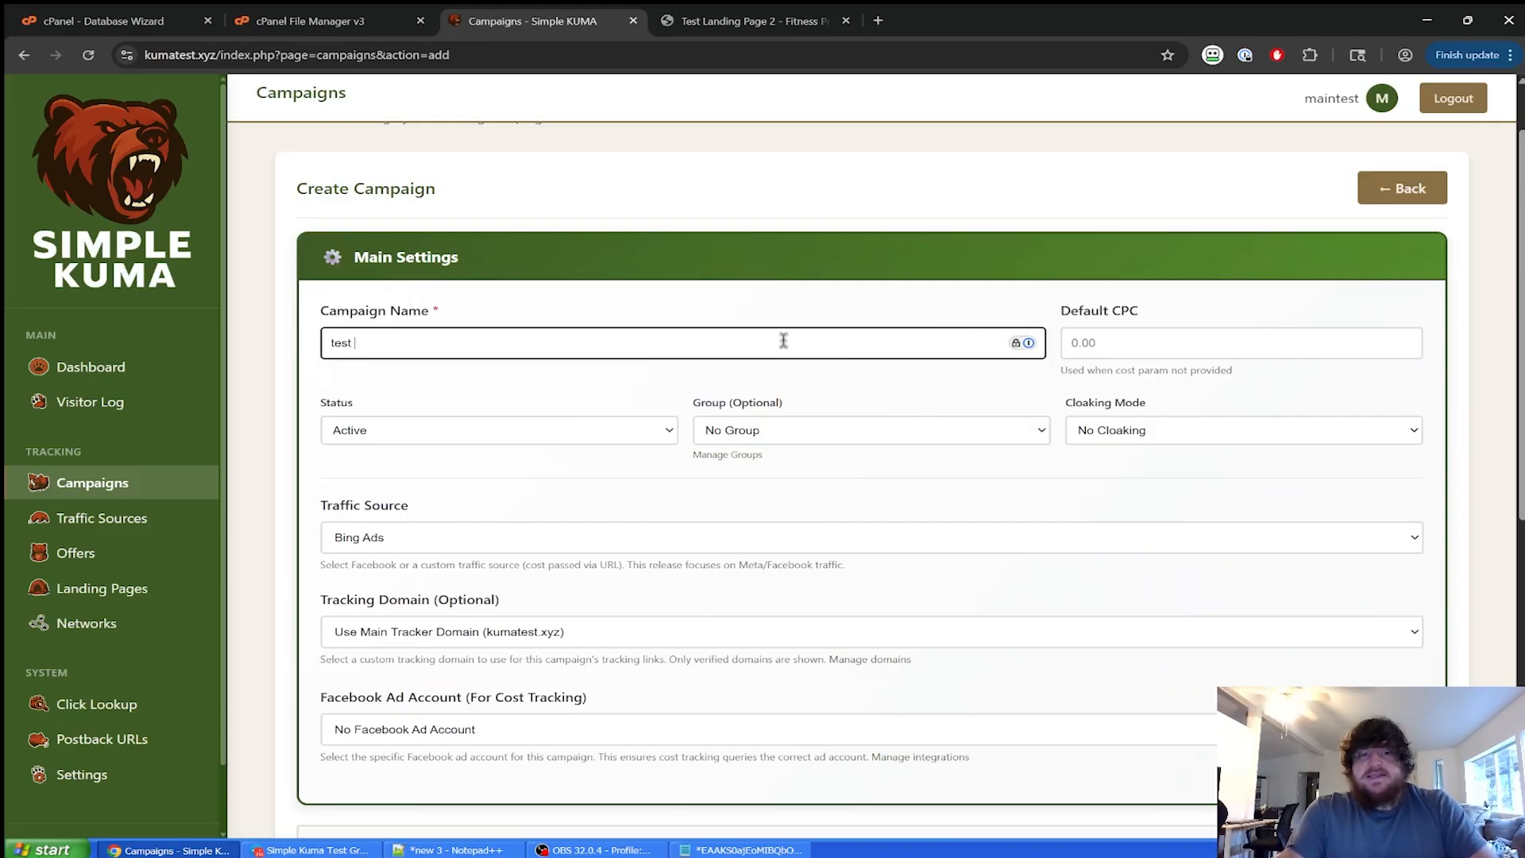
pyautogui.press('BackSpace')
pyautogui.write('yes')
pyautogui.press('BackSpace')
pyautogui.press('BackSpace')
pyautogui.press('BackSpace')
pyautogui.press('BackSpace')
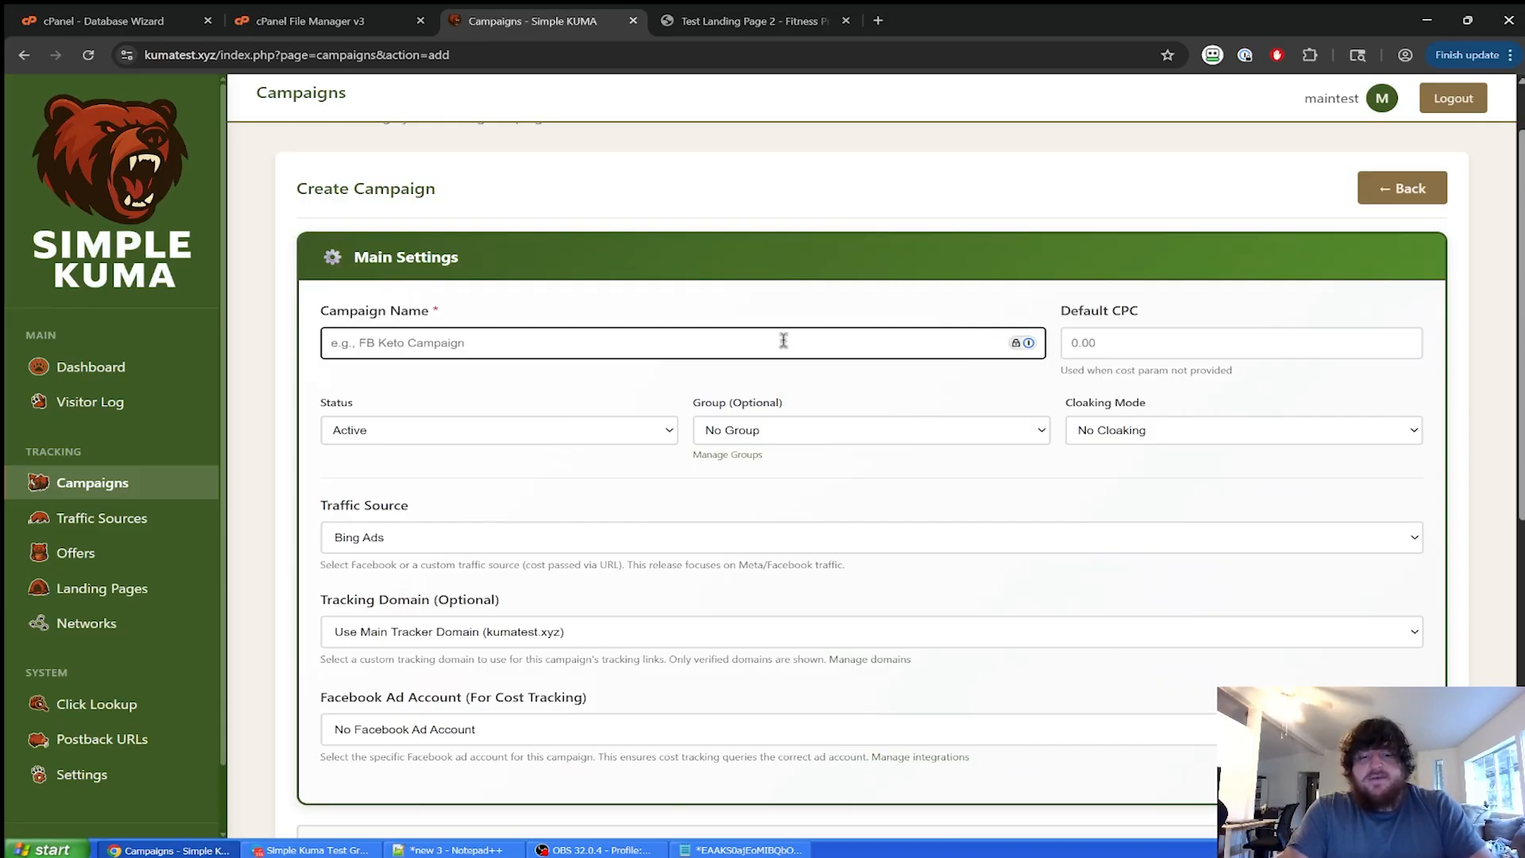
pyautogui.write('Test Campaign 1 - 2-8-2025')
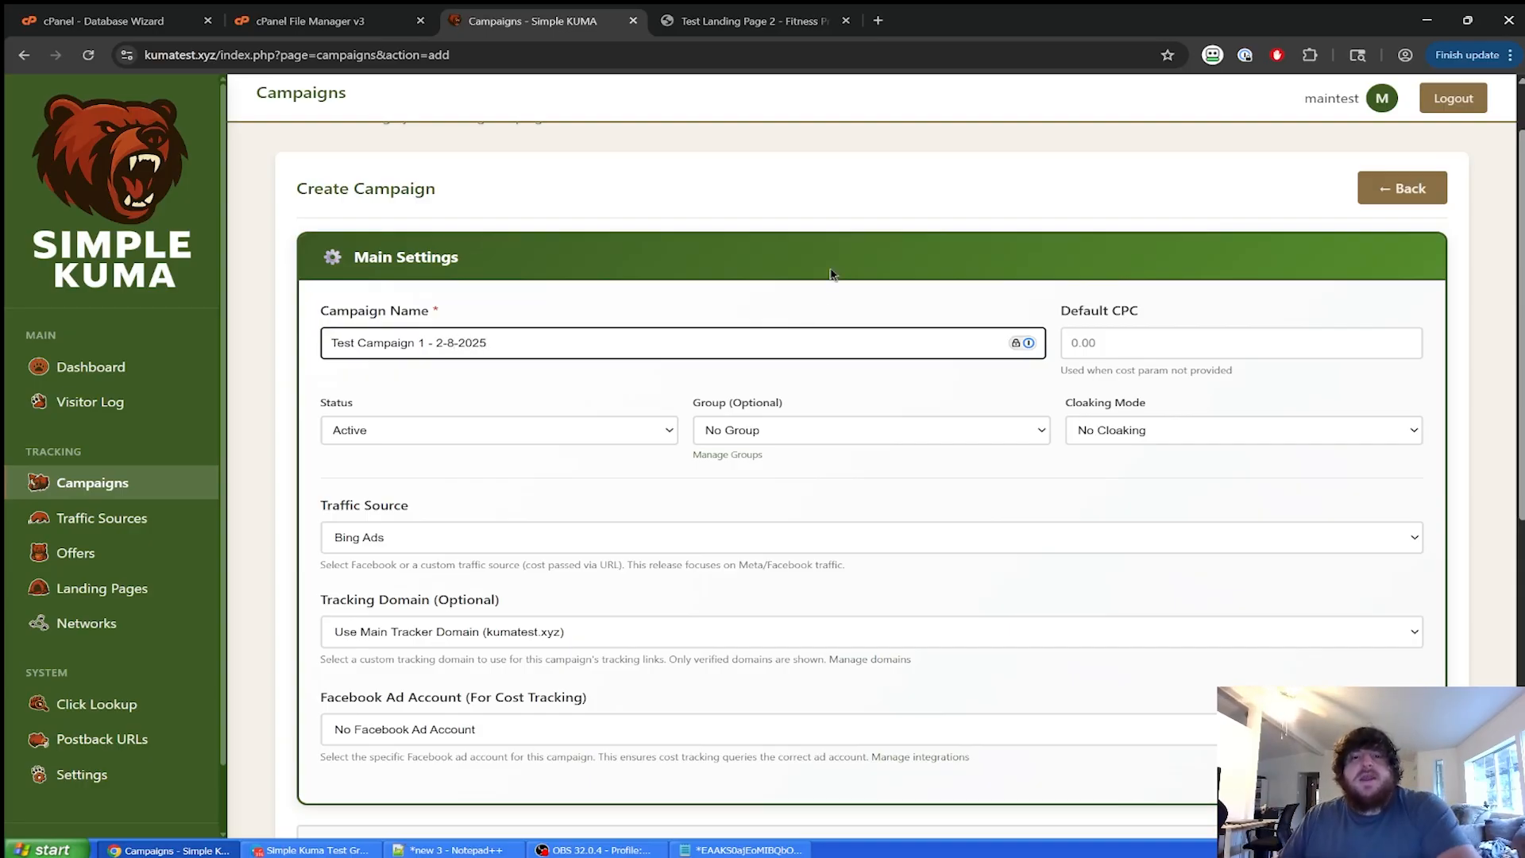
pyautogui.click(896, 188)
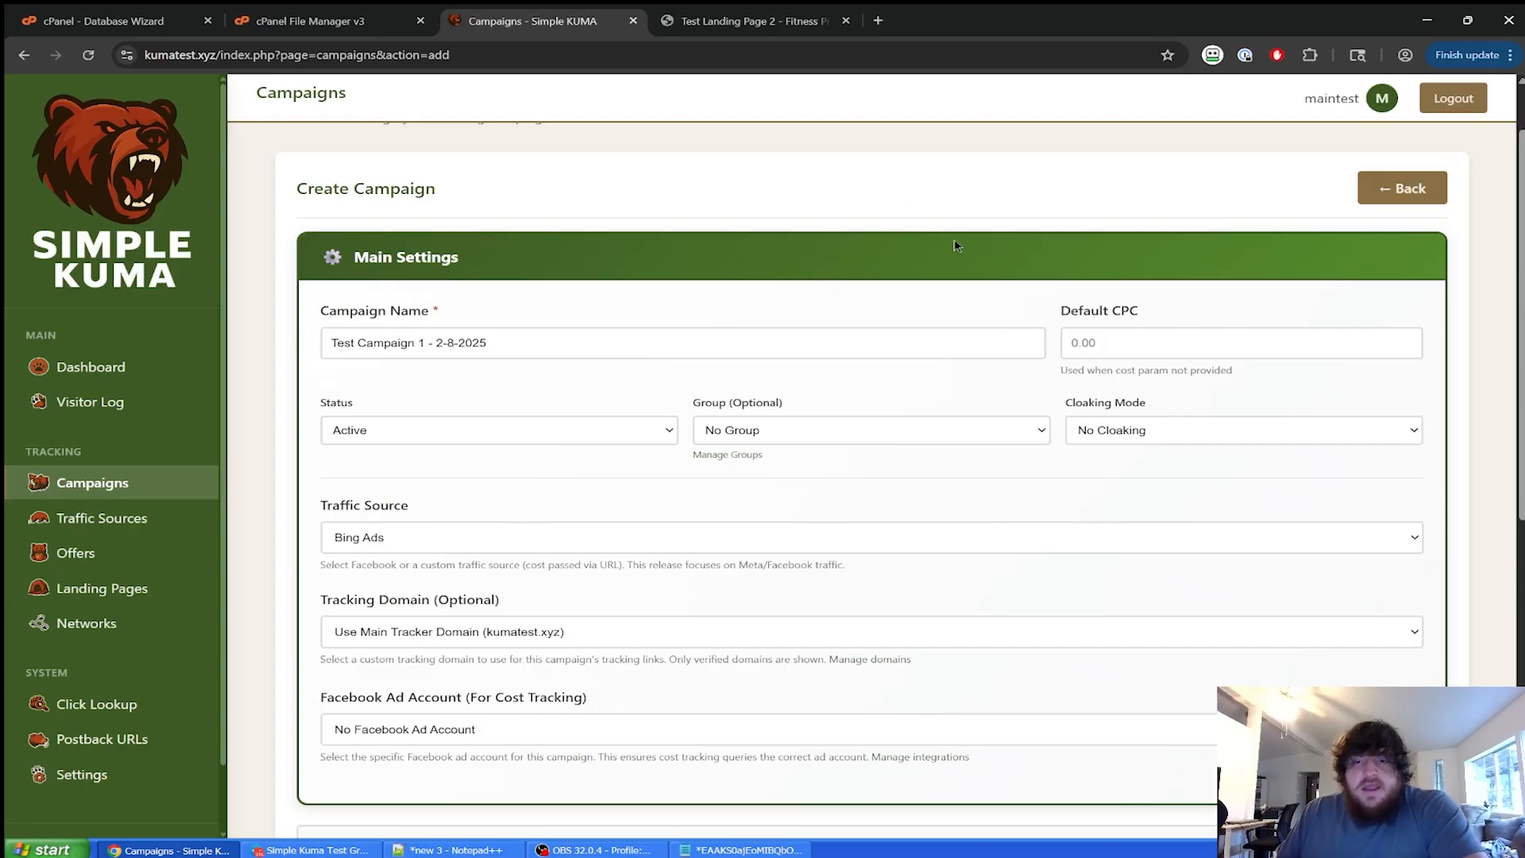
pyautogui.scroll(-2, 942, 326)
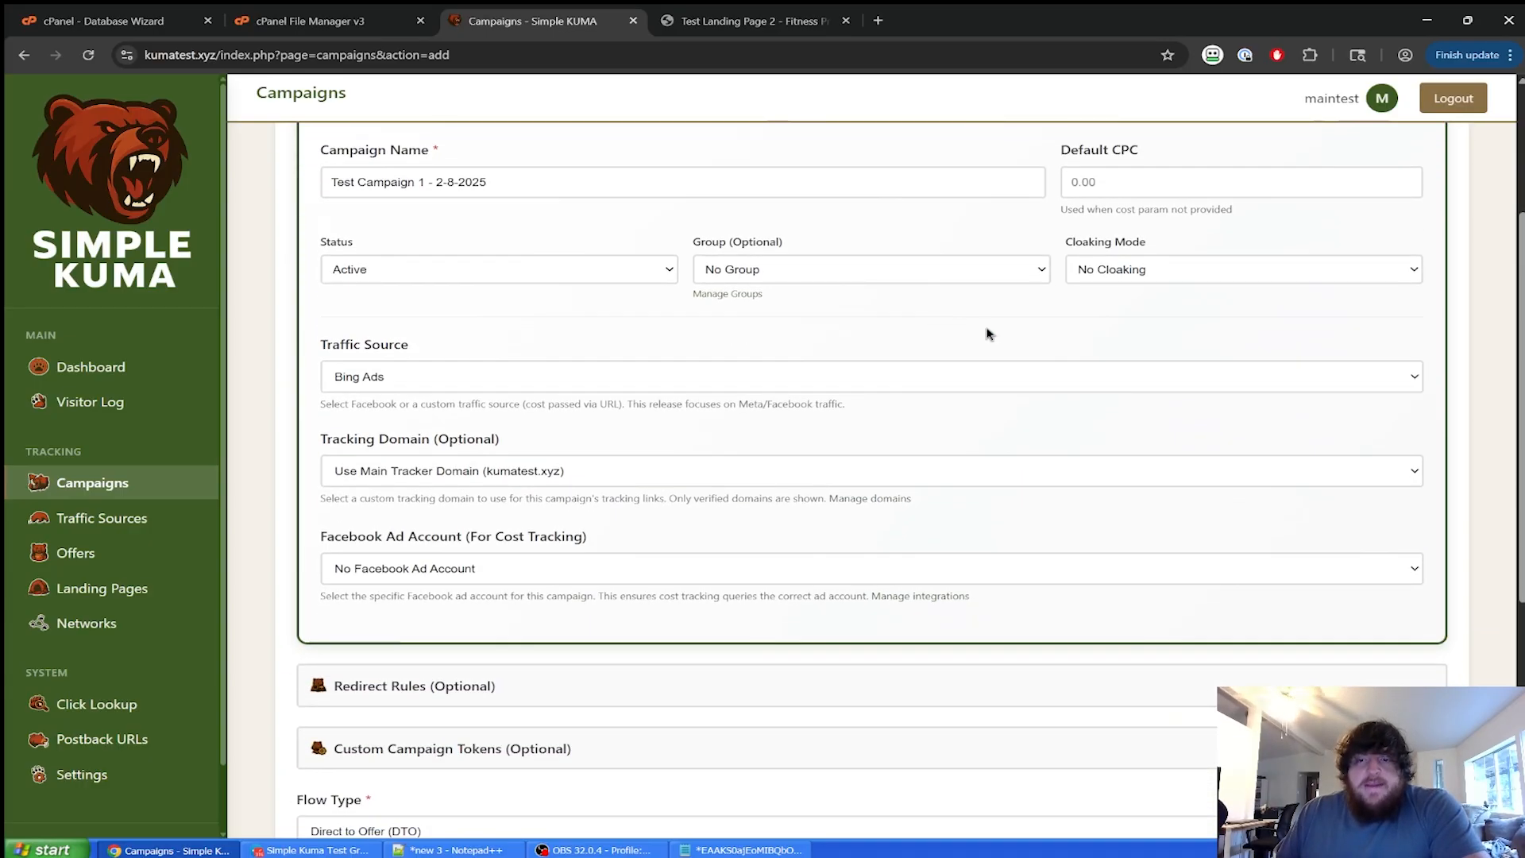
# Set the cloaking mode to Blank Referrer and leave the campaign in No Group.
pyautogui.click(1187, 275)
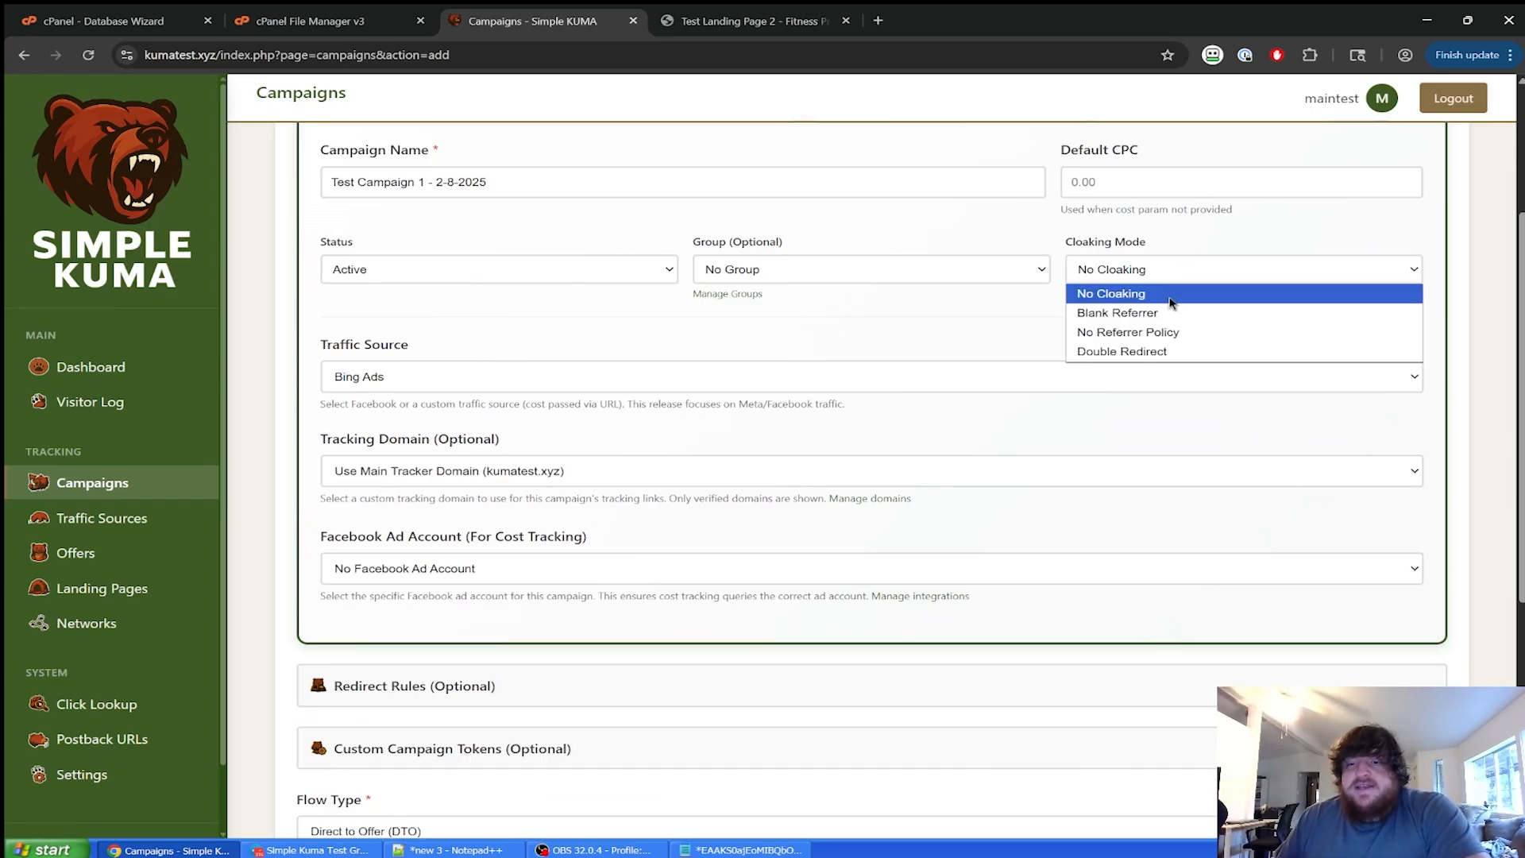
pyautogui.click(1161, 310)
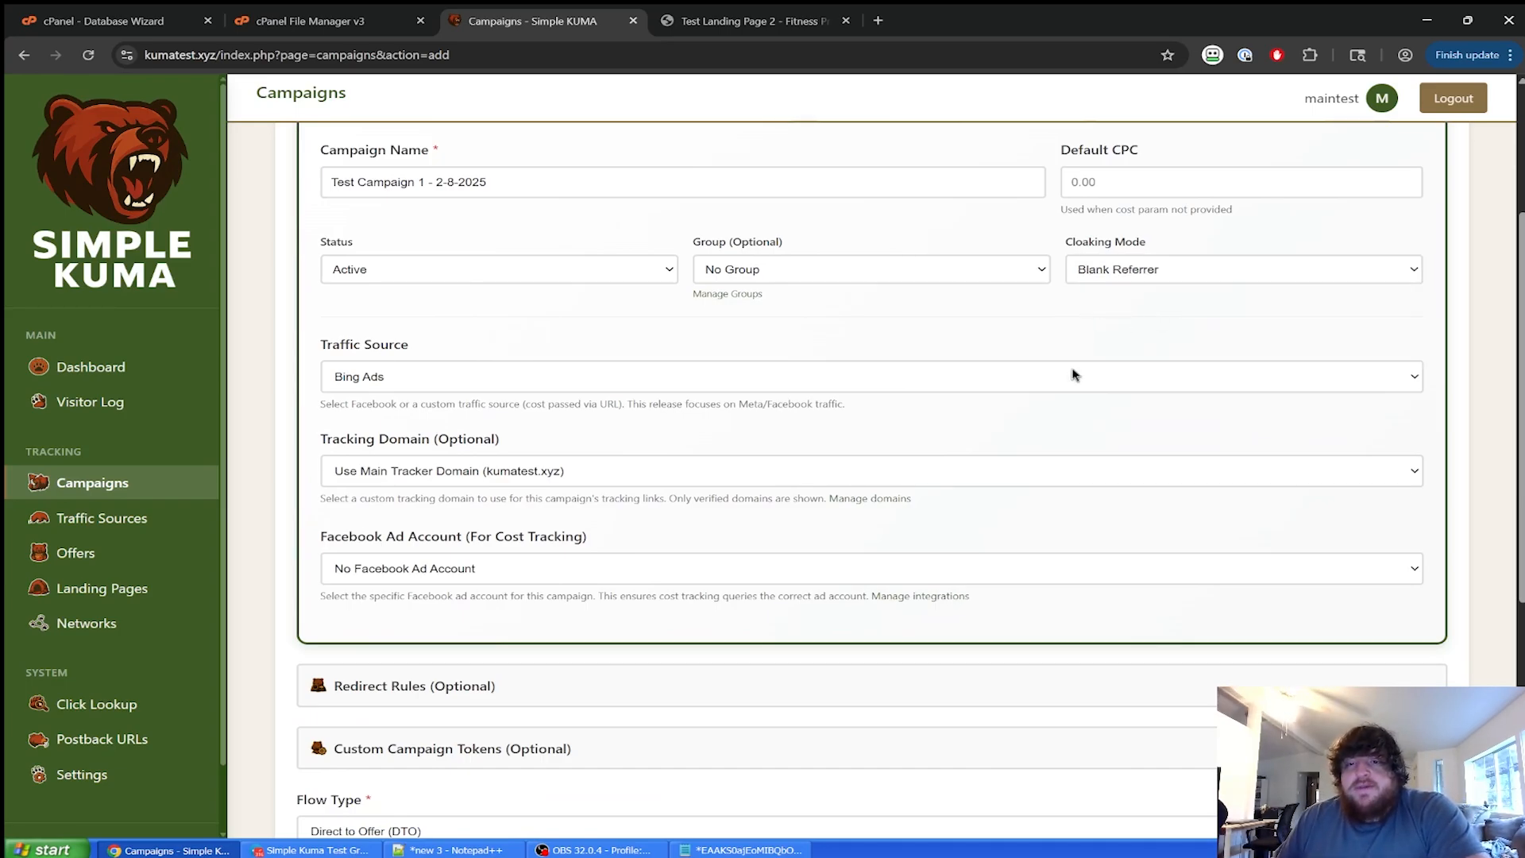
pyautogui.click(1138, 273)
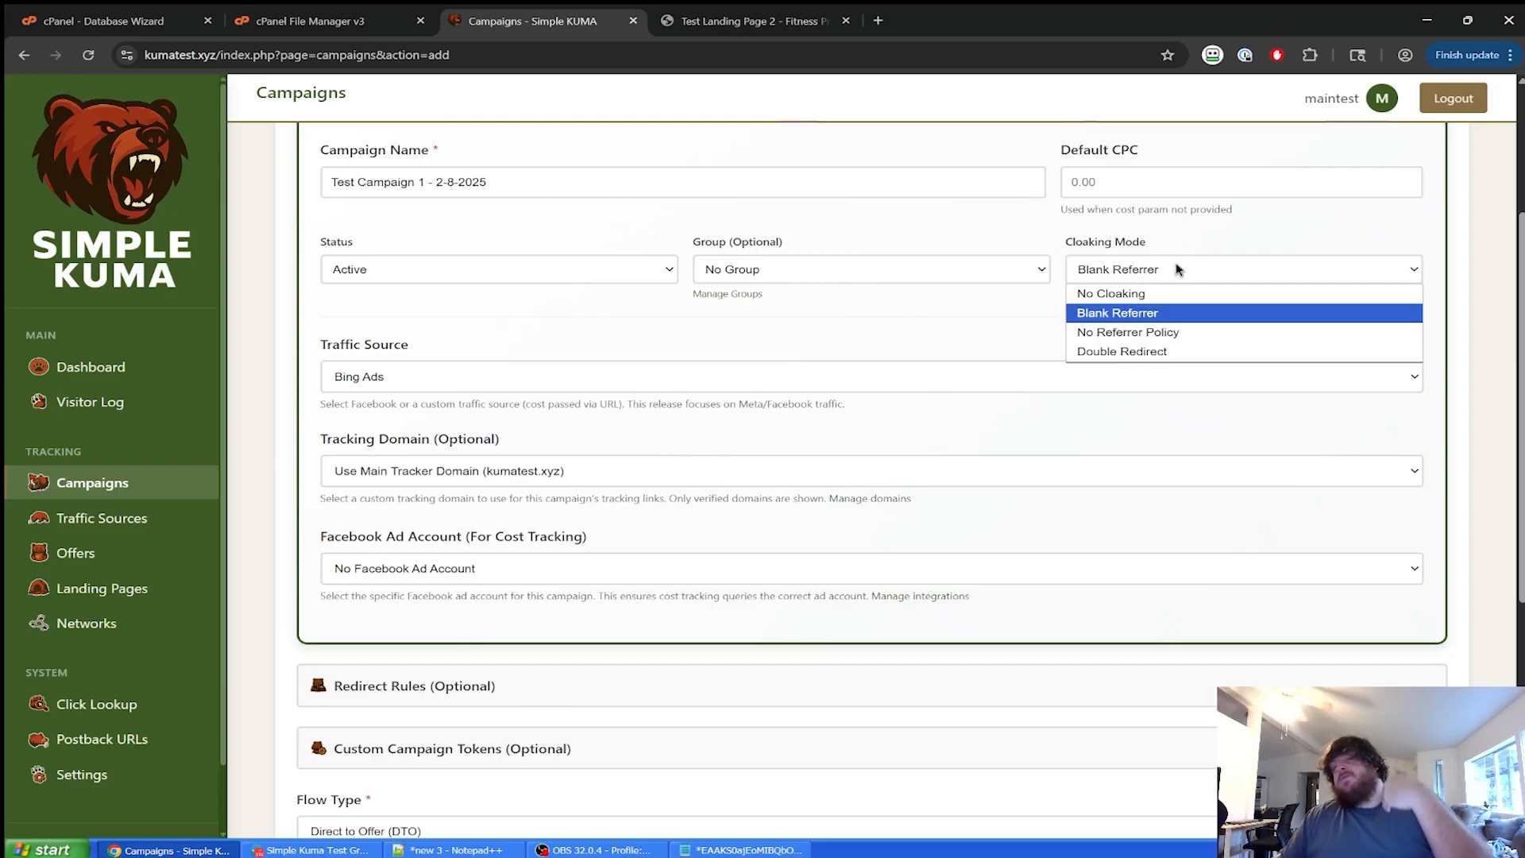
pyautogui.click(1038, 303)
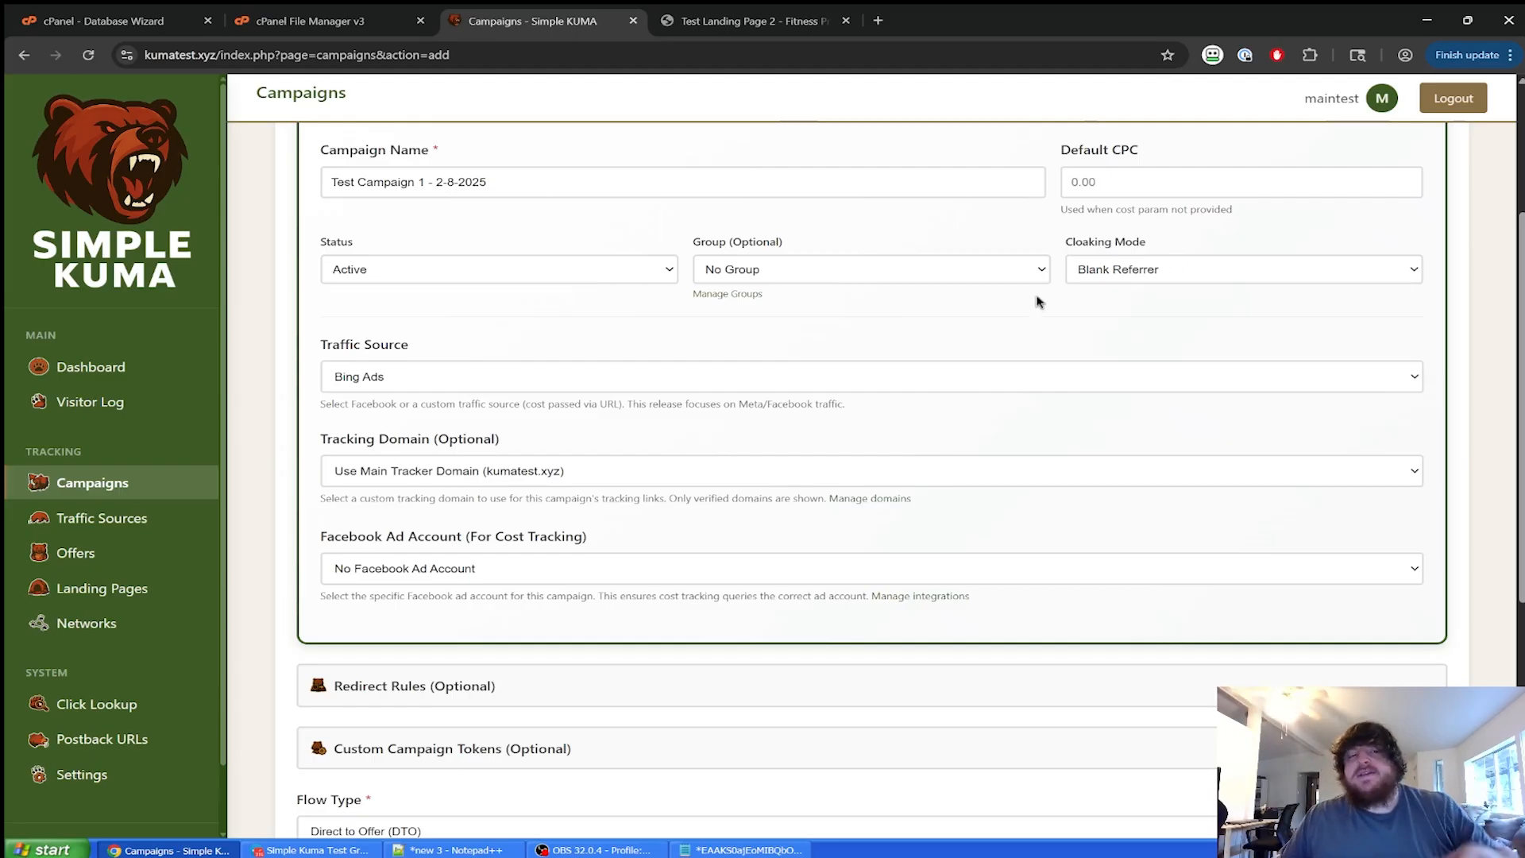
pyautogui.click(757, 268)
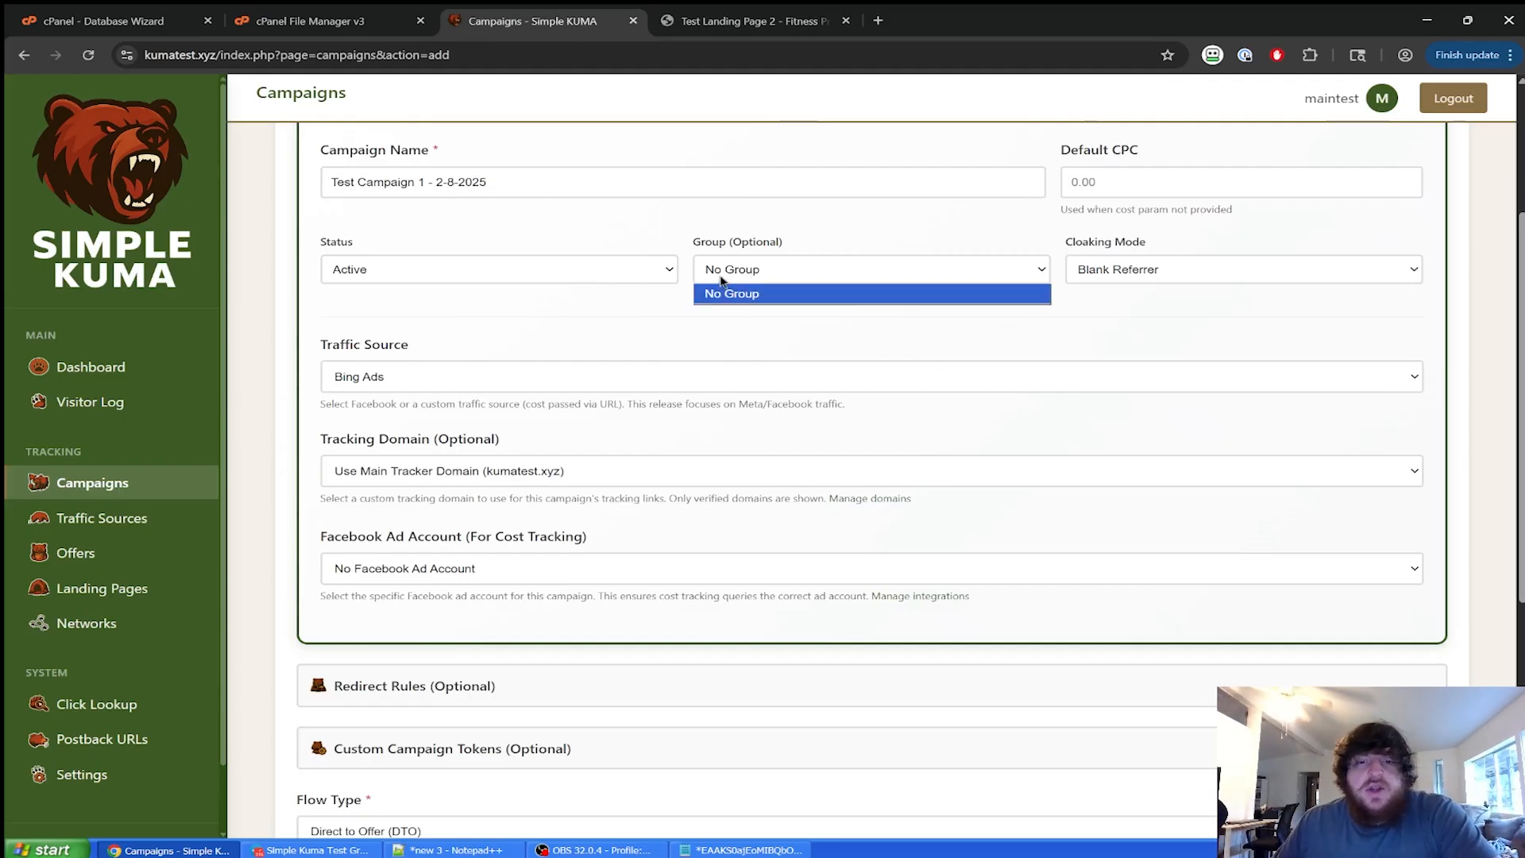
pyautogui.click(990, 295)
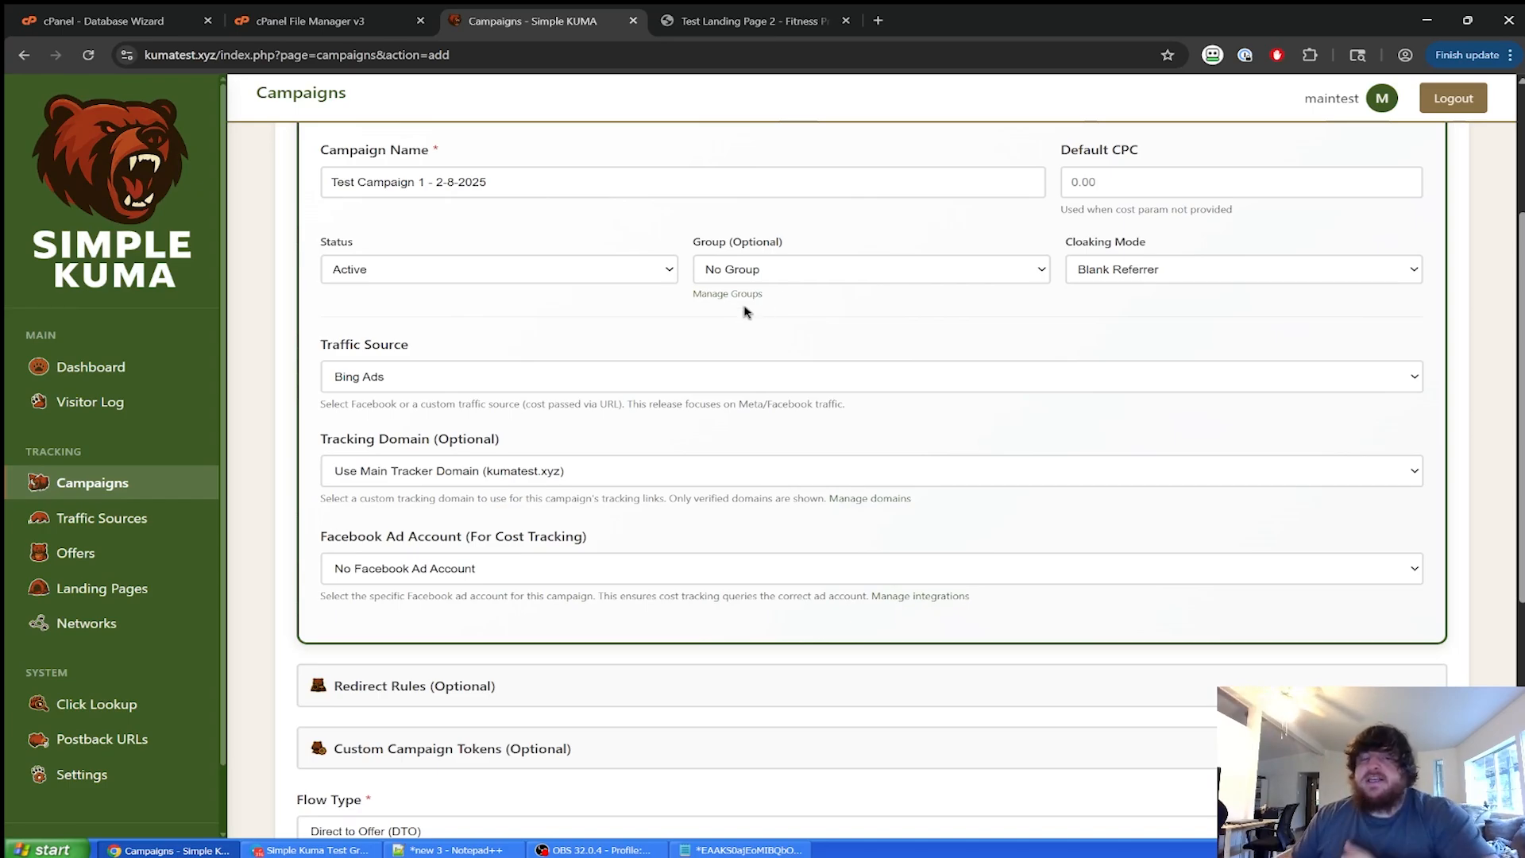
pyautogui.scroll(-2, 649, 314)
pyautogui.scroll(1, 484, 252)
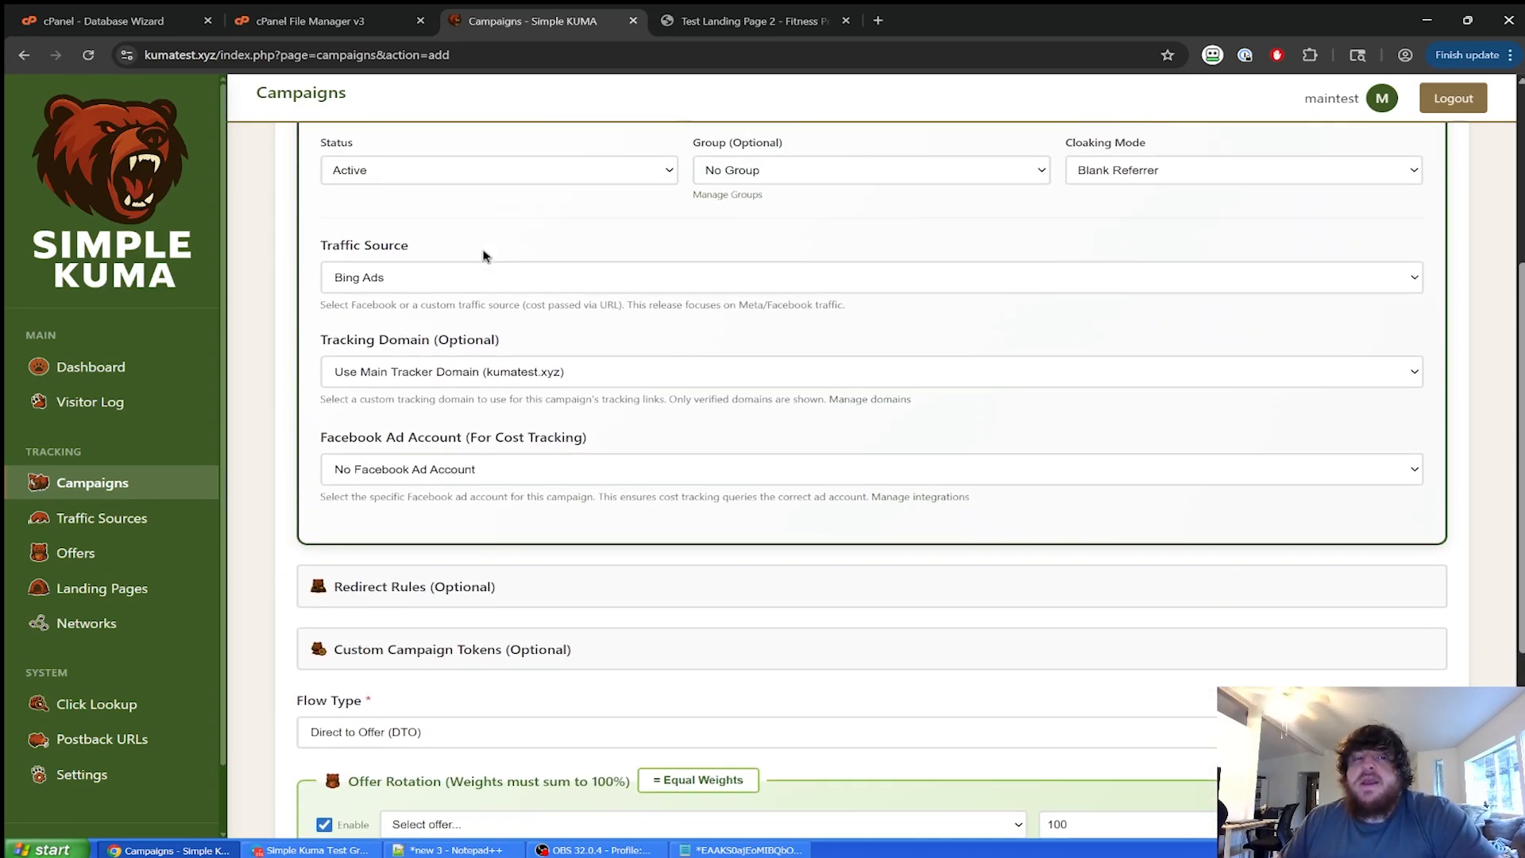
# Choose Facebook as the traffic source, keep the kumatest.xyz tracking domain, and leave the ad account unset.
pyautogui.click(422, 298)
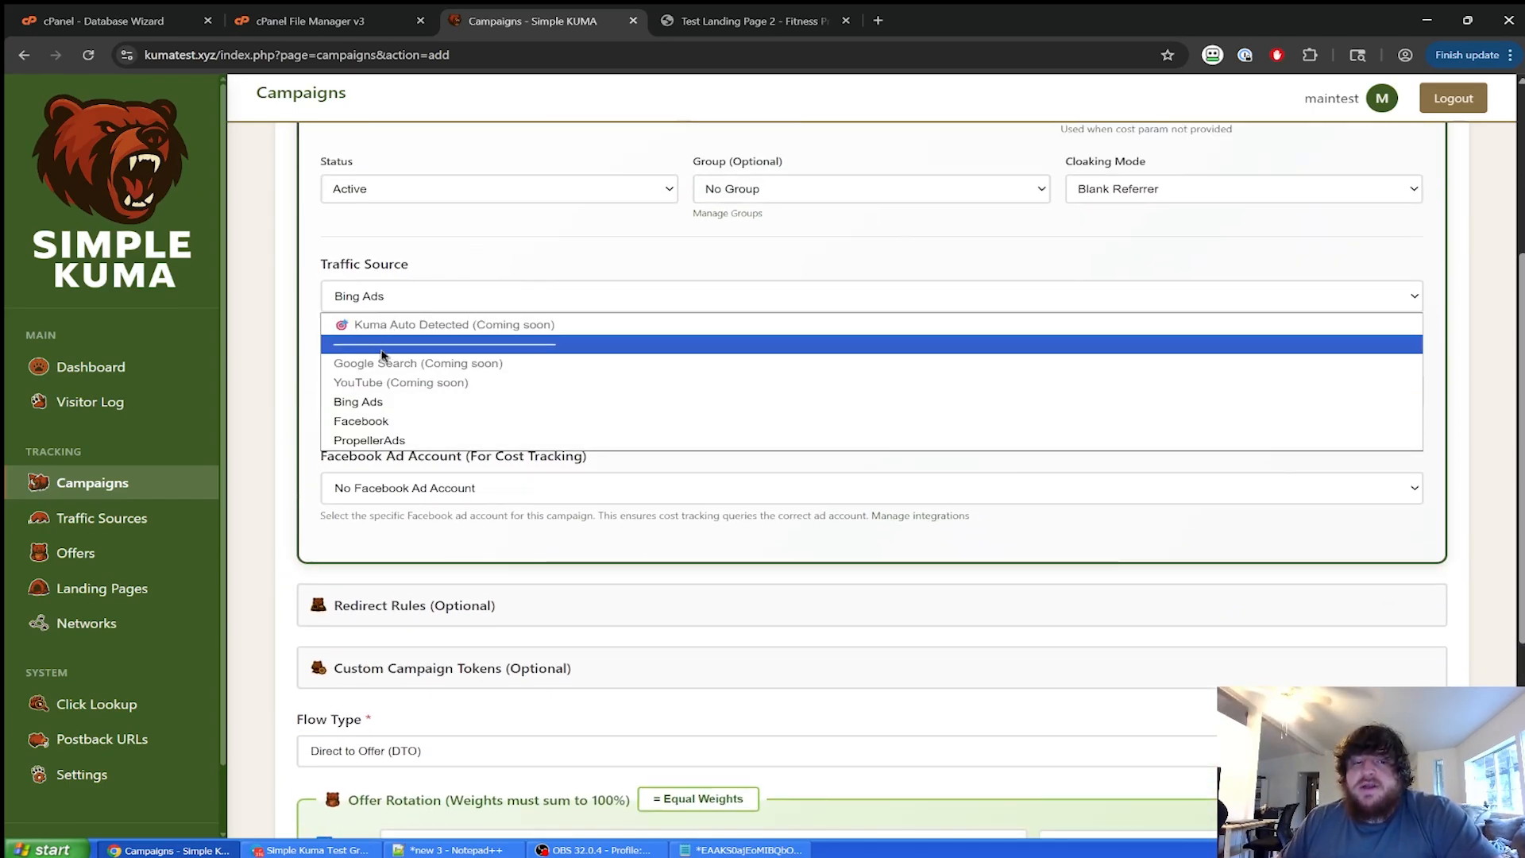
pyautogui.click(395, 422)
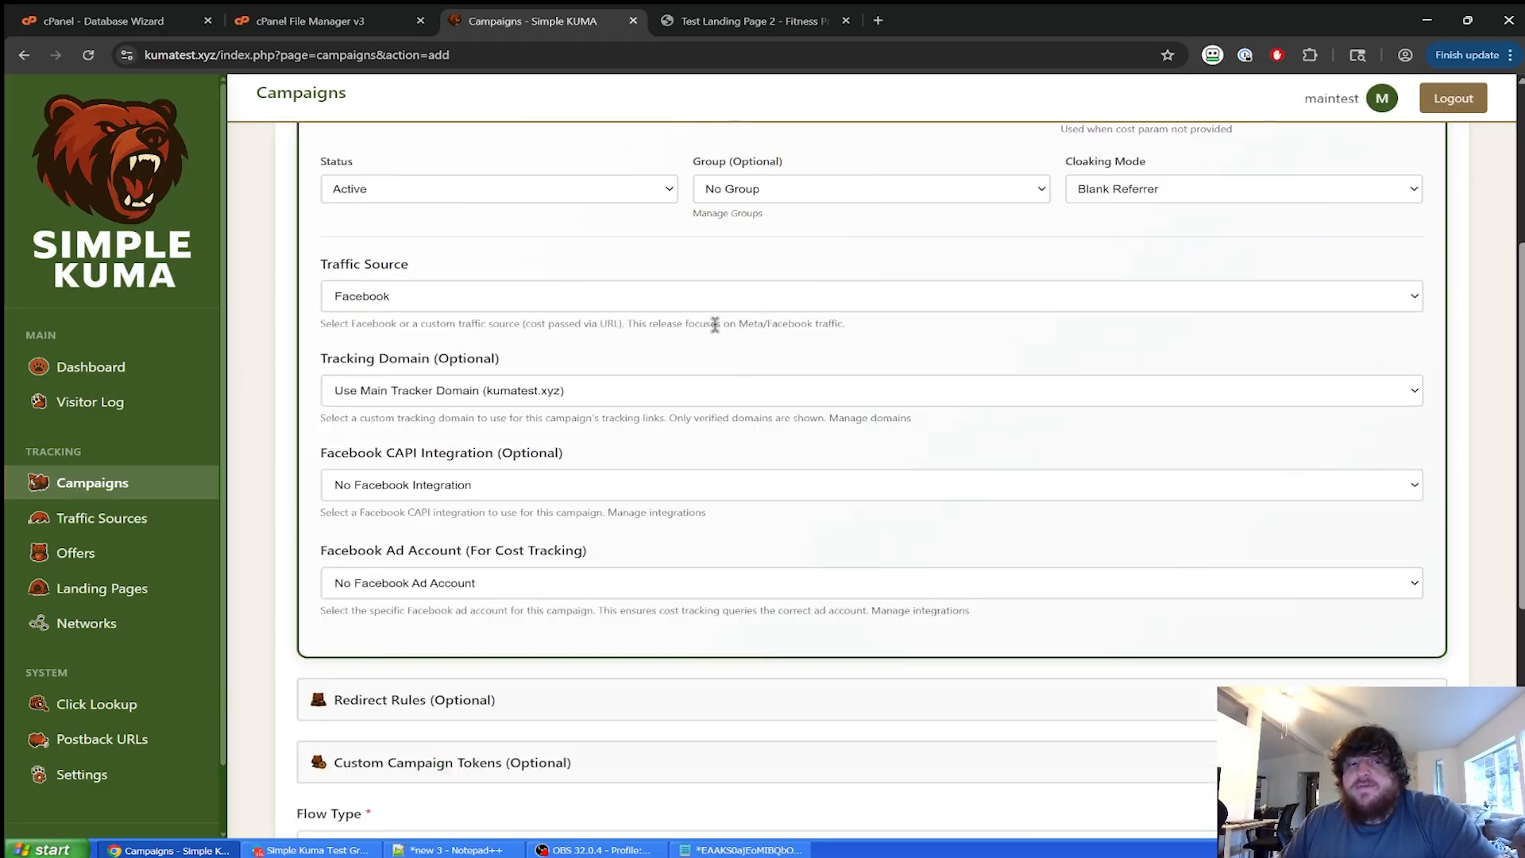
pyautogui.scroll(-1, 447, 337)
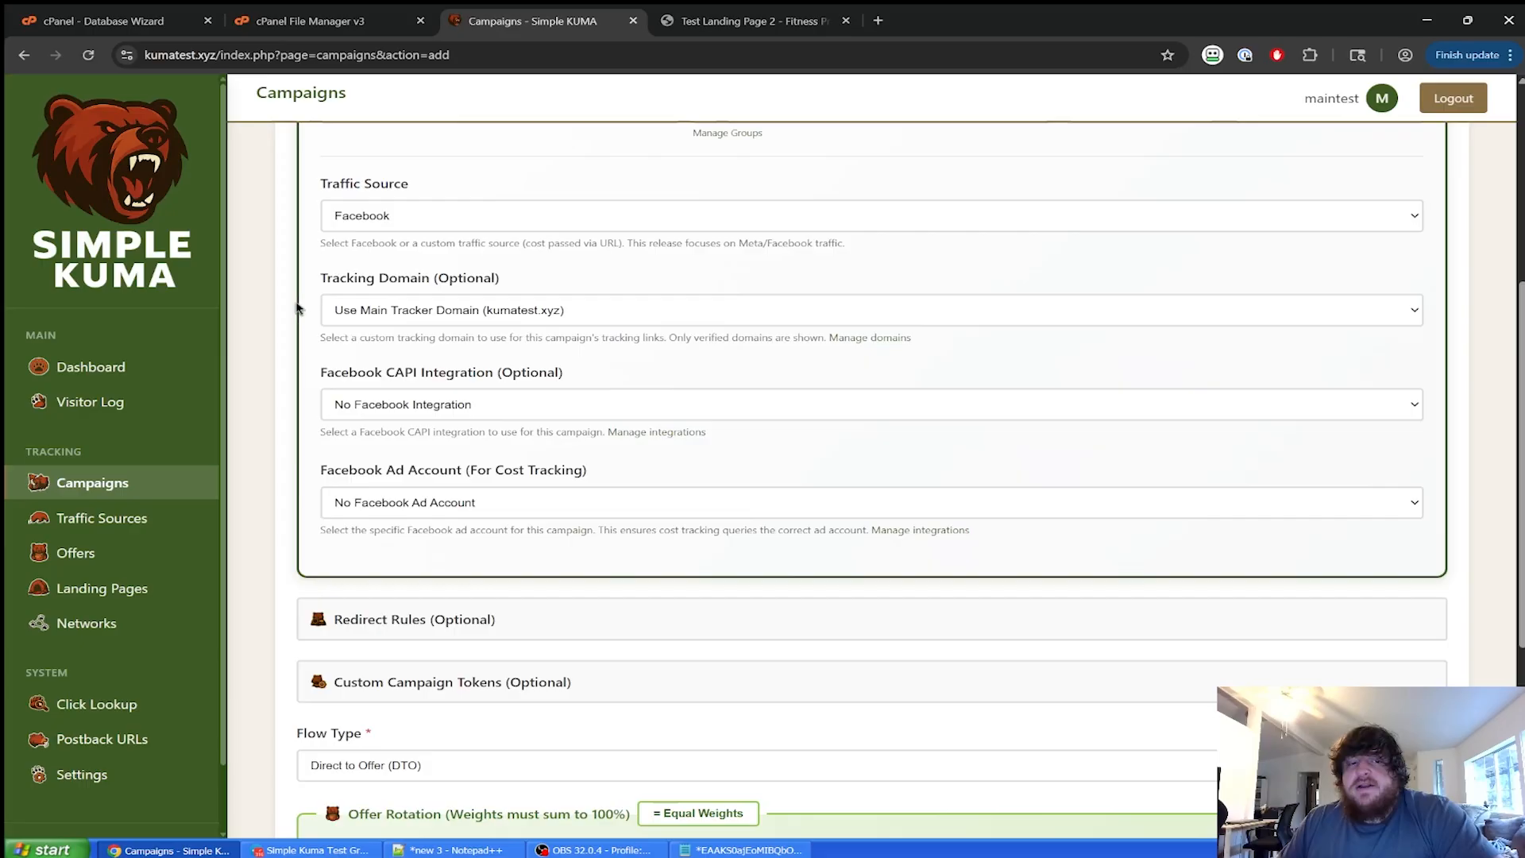
pyautogui.click(543, 313)
pyautogui.click(577, 305)
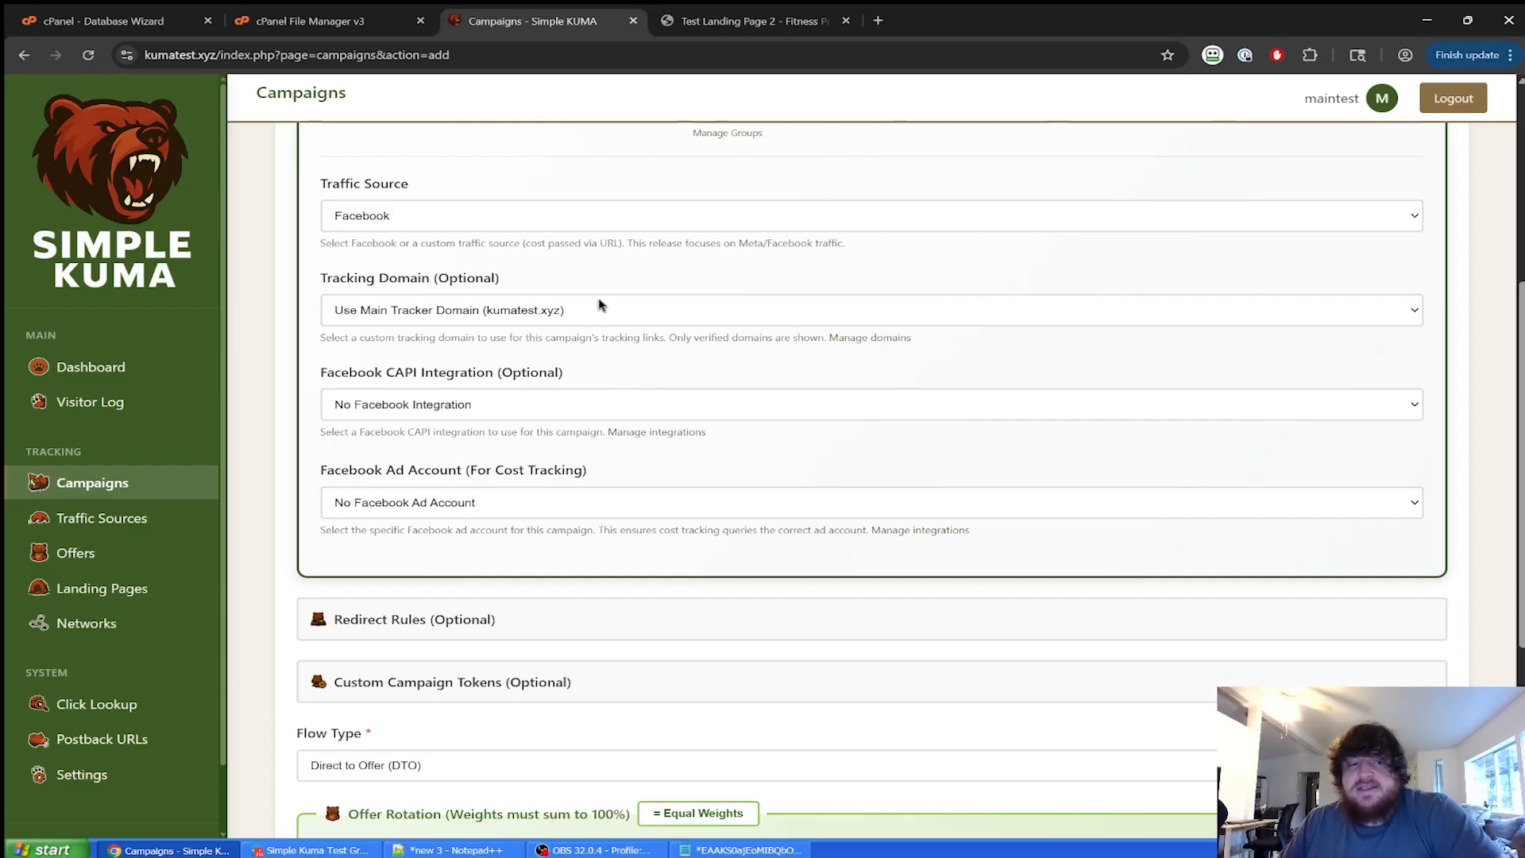
pyautogui.scroll(-1, 600, 306)
pyautogui.click(570, 418)
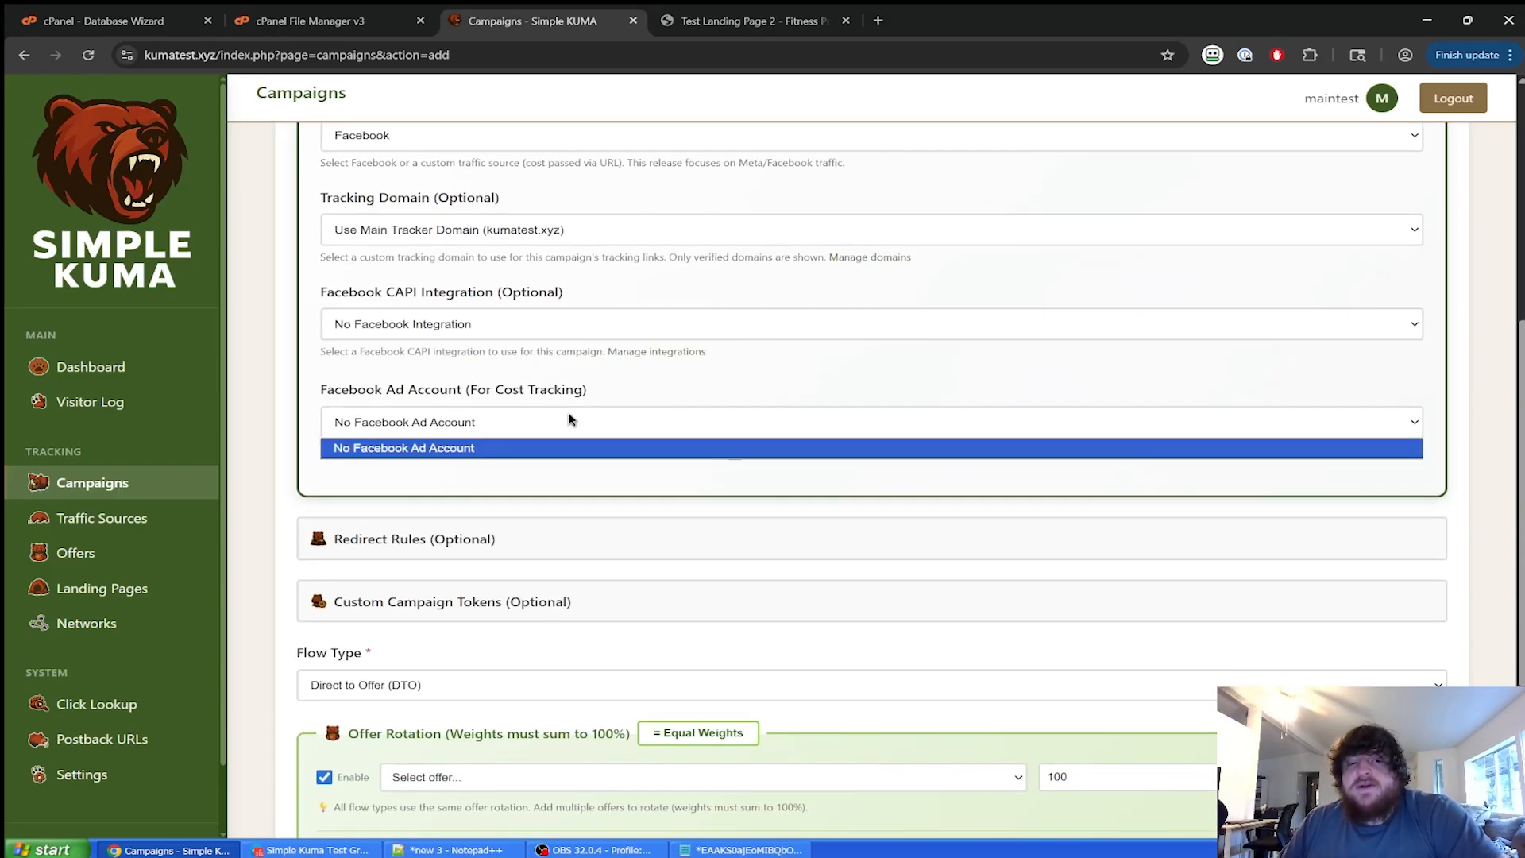
pyautogui.click(570, 419)
pyautogui.scroll(-3, 689, 496)
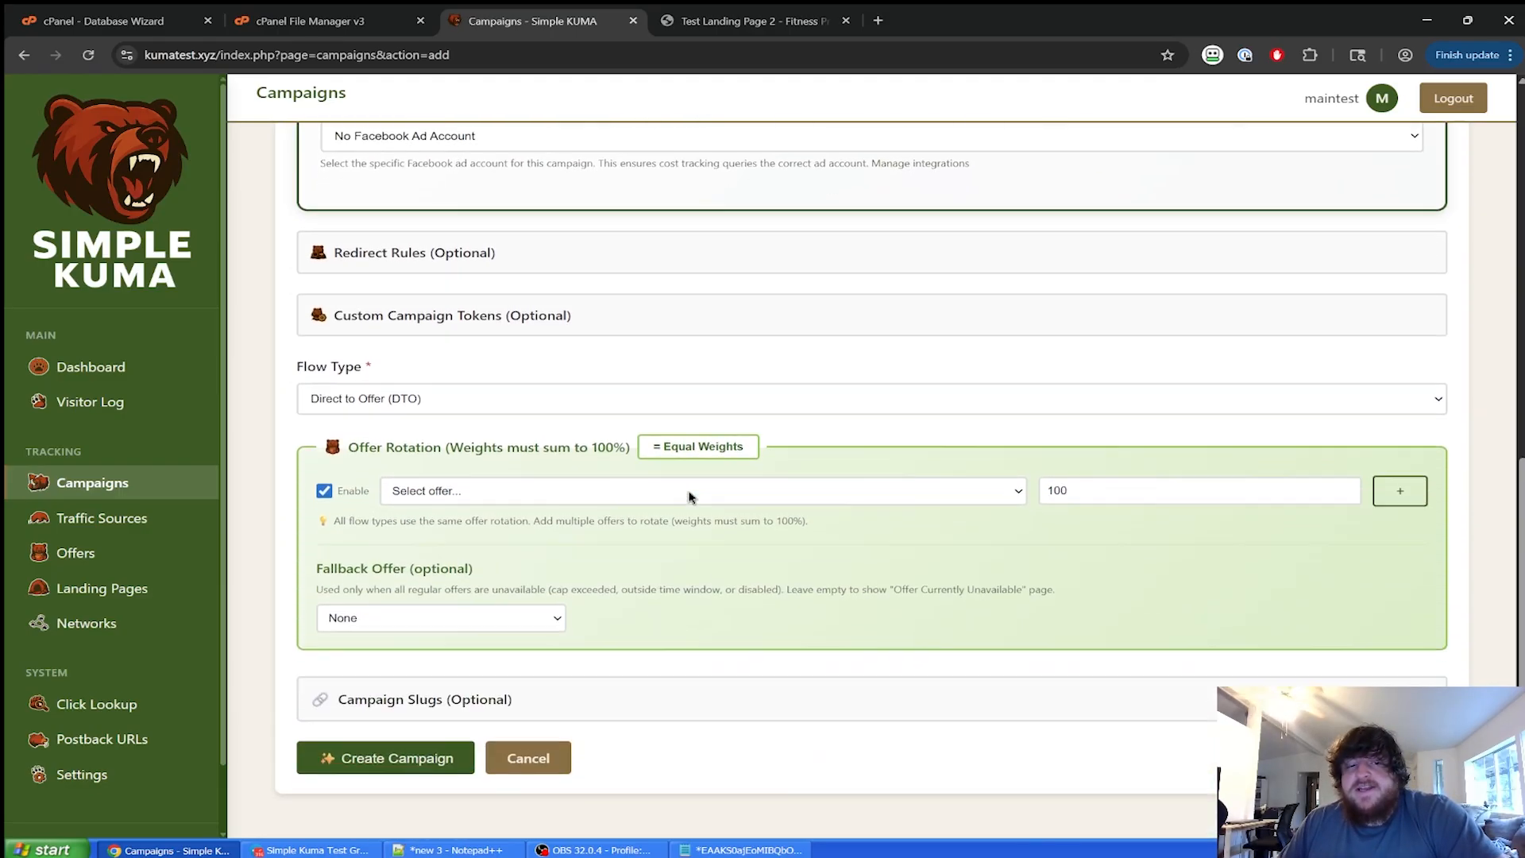
# Try adding a redirect rule, then remove the empty rule and collapse Redirect Rules.
pyautogui.click(451, 252)
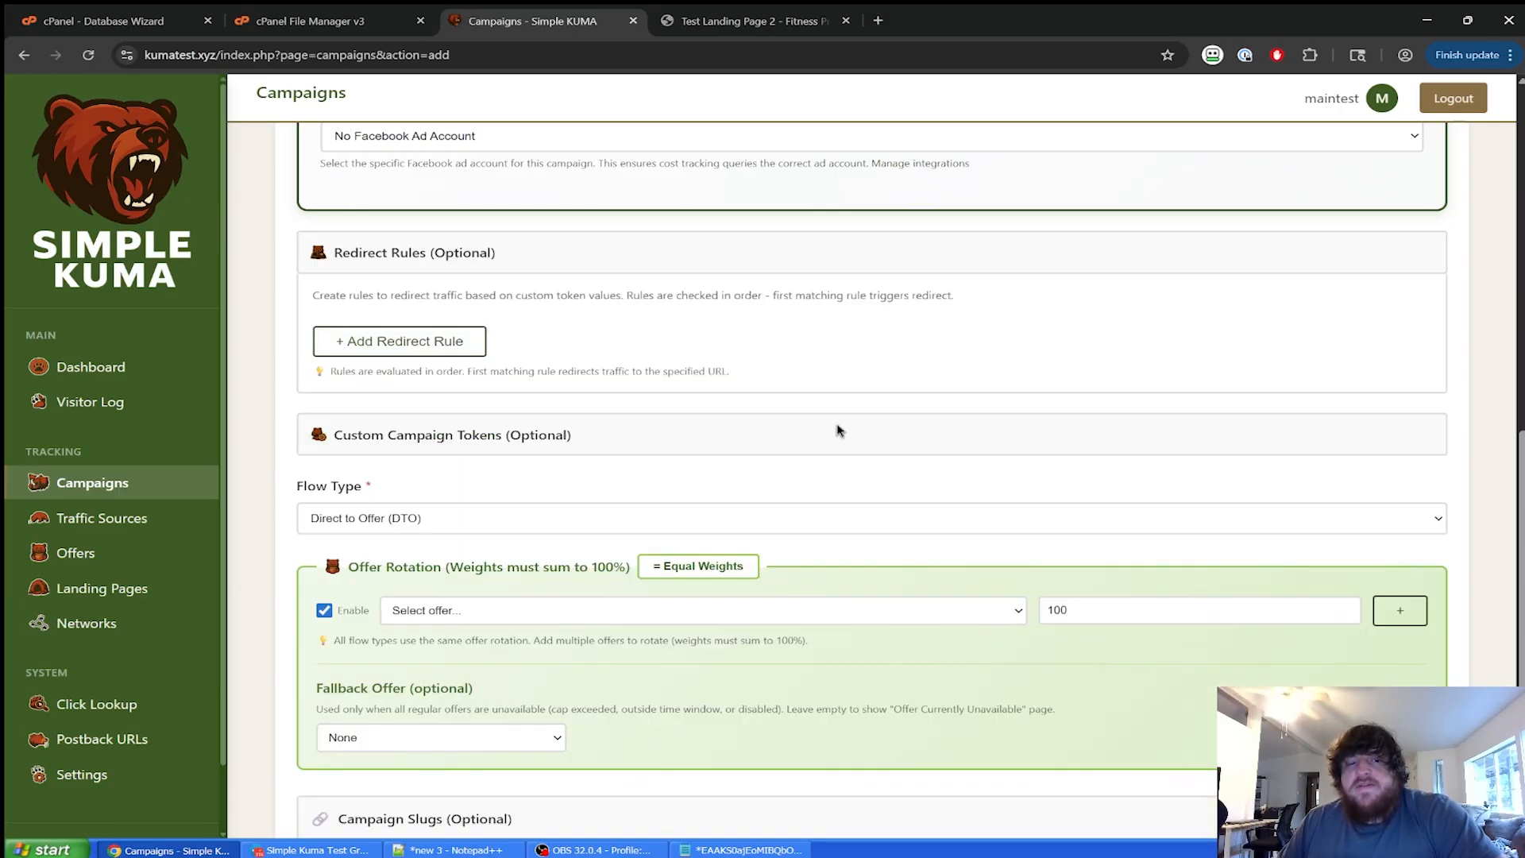
pyautogui.click(400, 341)
pyautogui.click(524, 395)
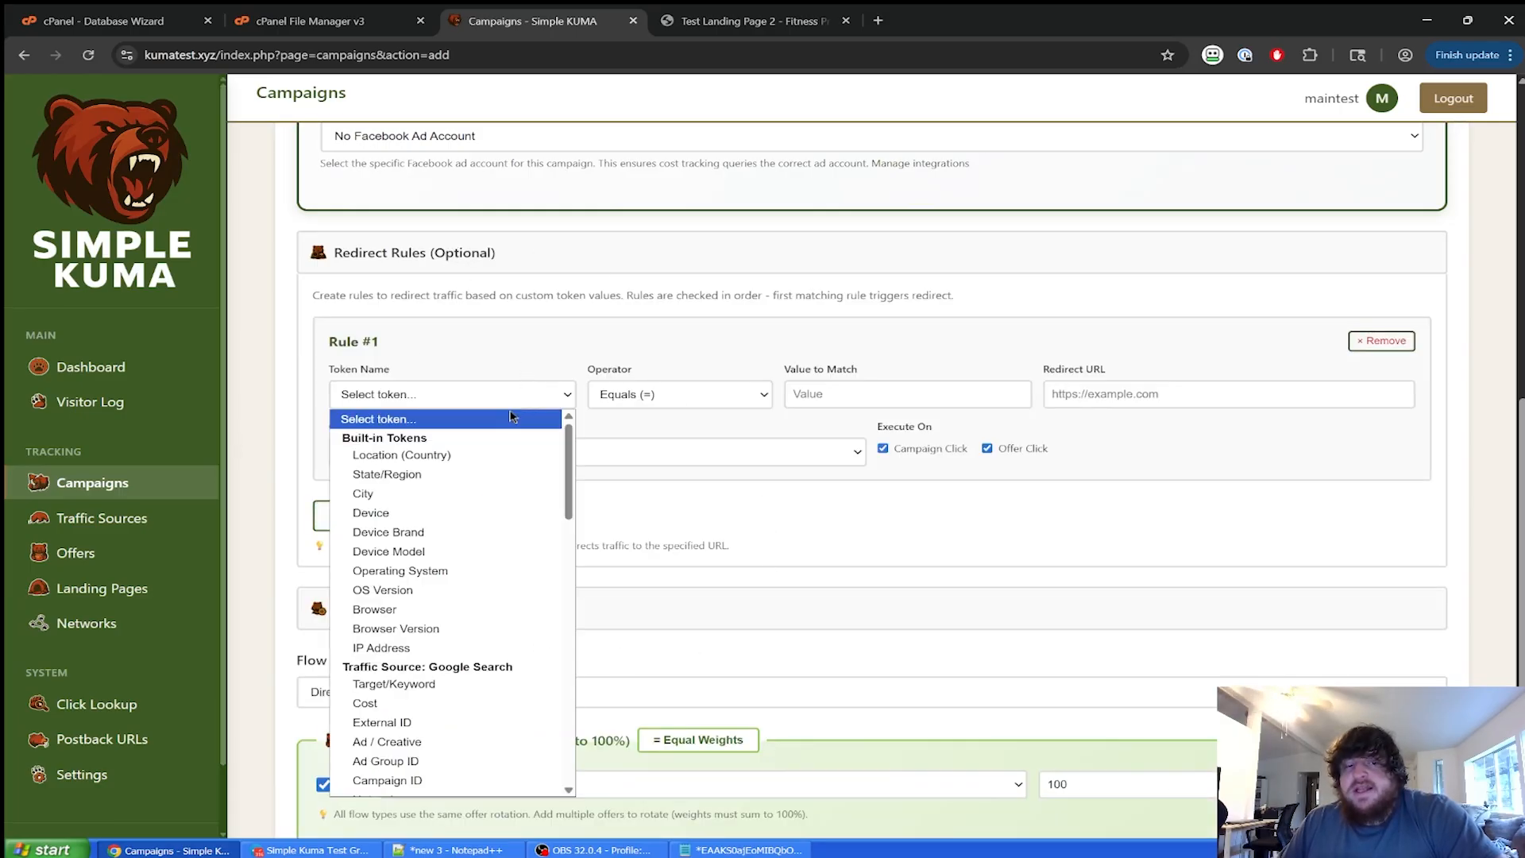
pyautogui.click(1208, 484)
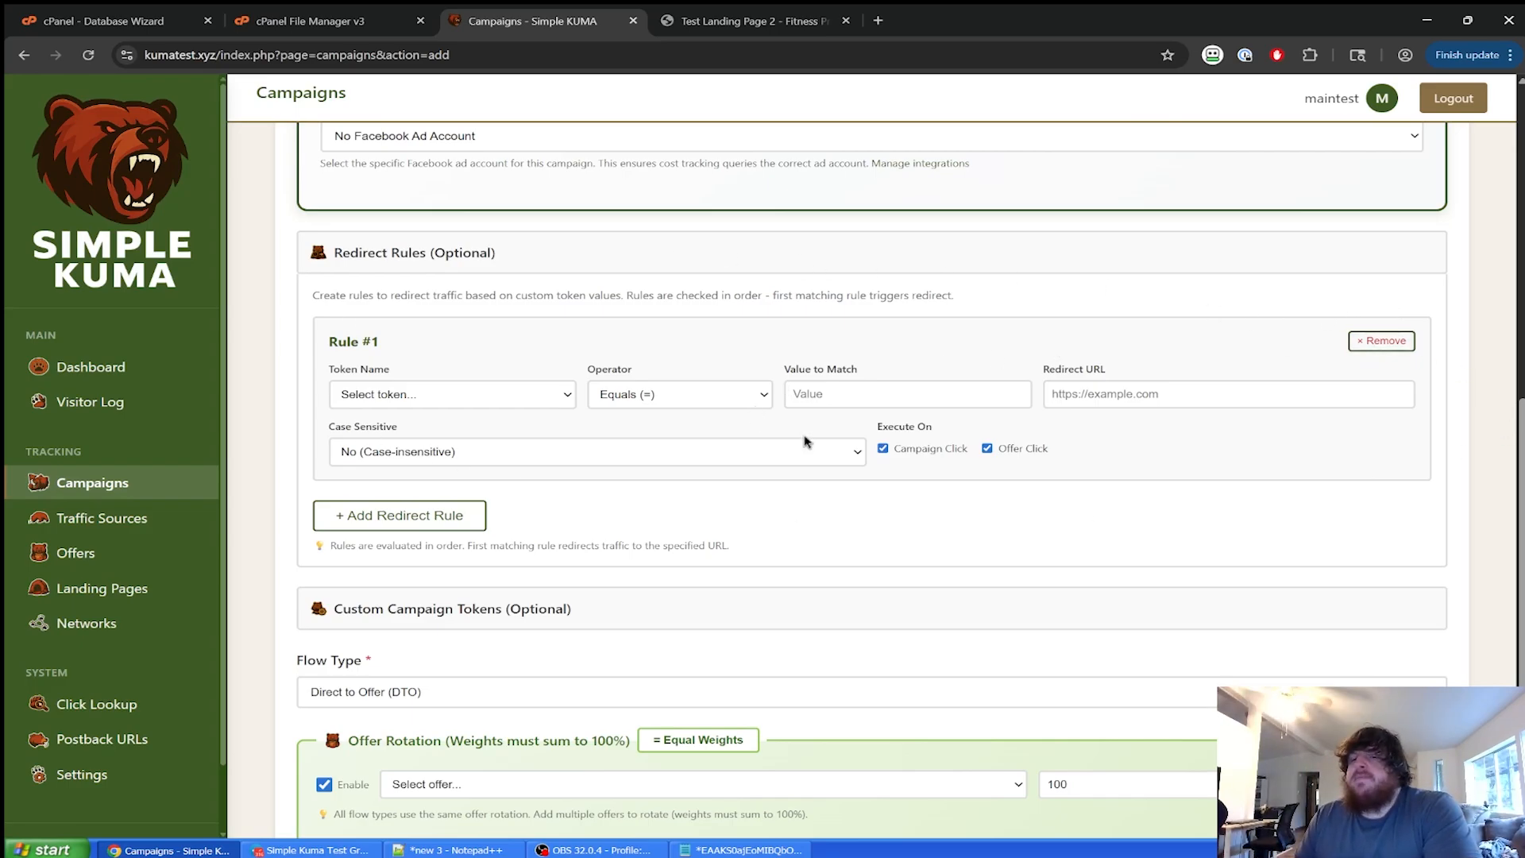
pyautogui.click(1383, 340)
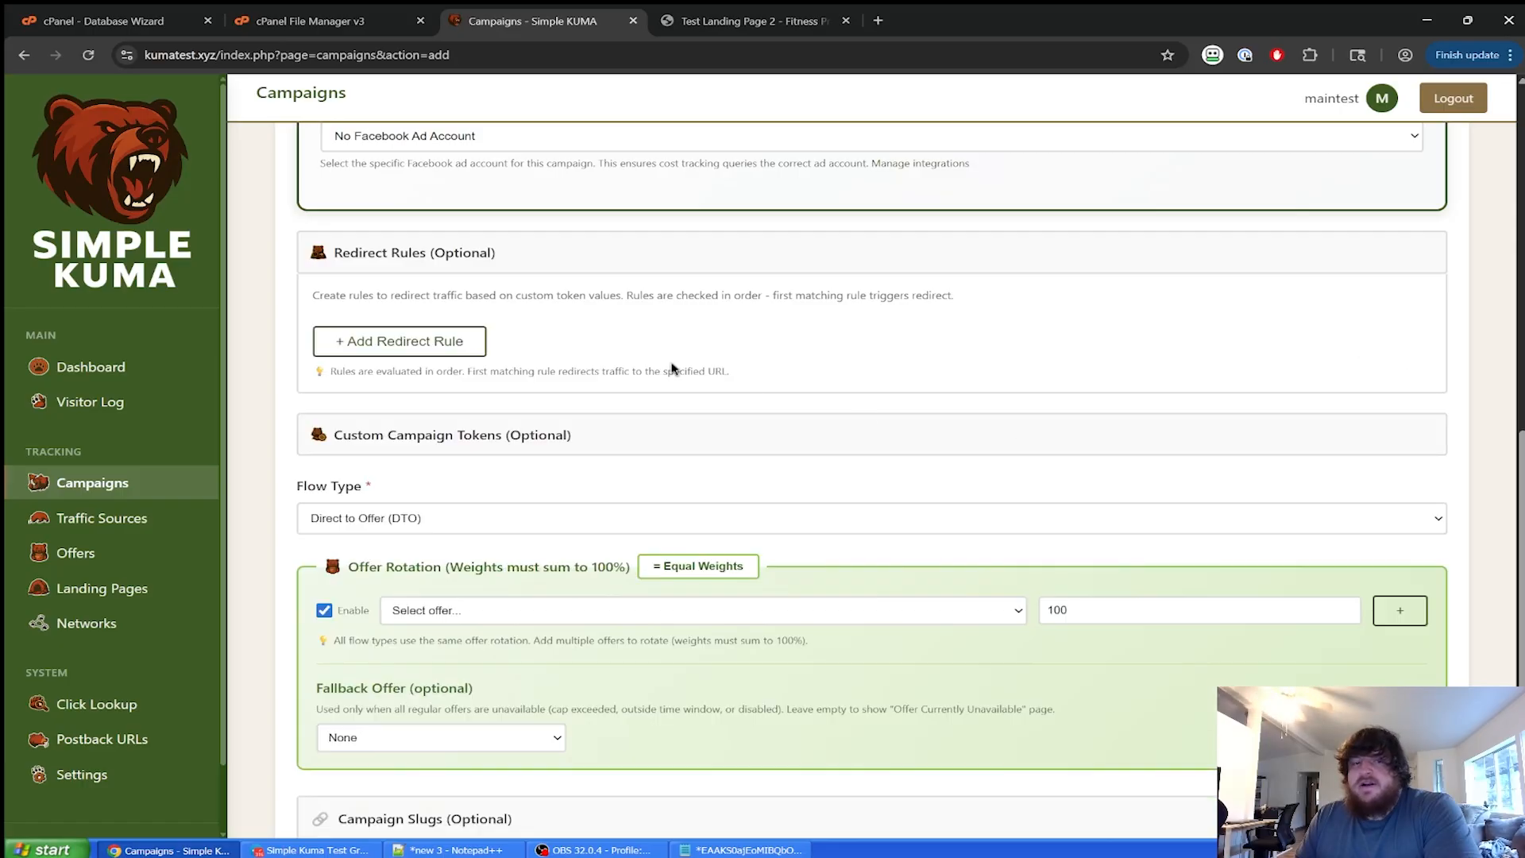
pyautogui.click(428, 264)
# Collapse both the Redirect Rules and Custom Campaign Tokens sections.
pyautogui.click(485, 311)
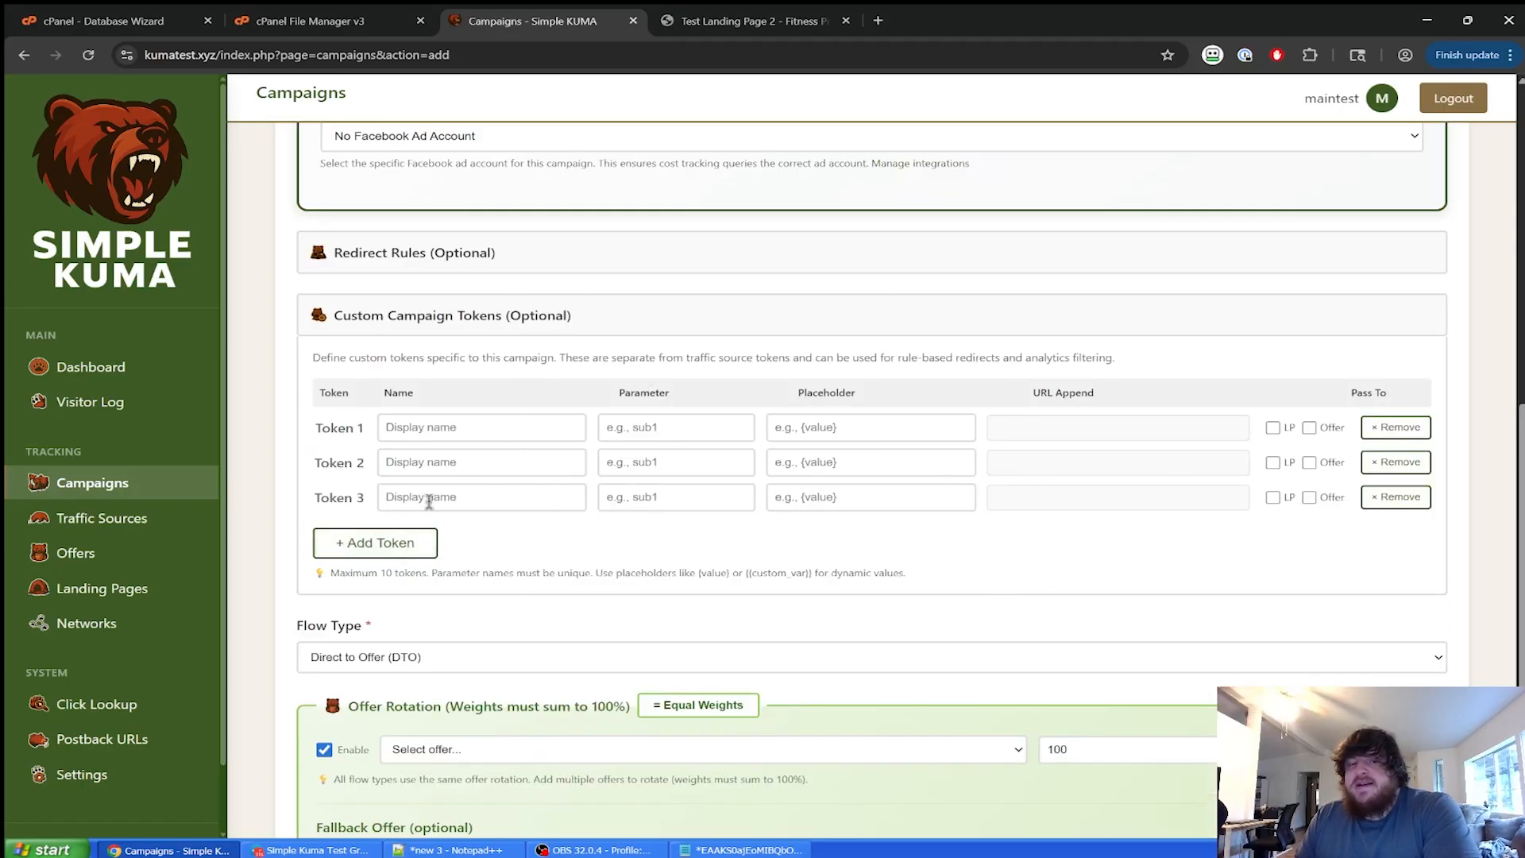
pyautogui.click(613, 265)
pyautogui.click(644, 248)
pyautogui.click(560, 317)
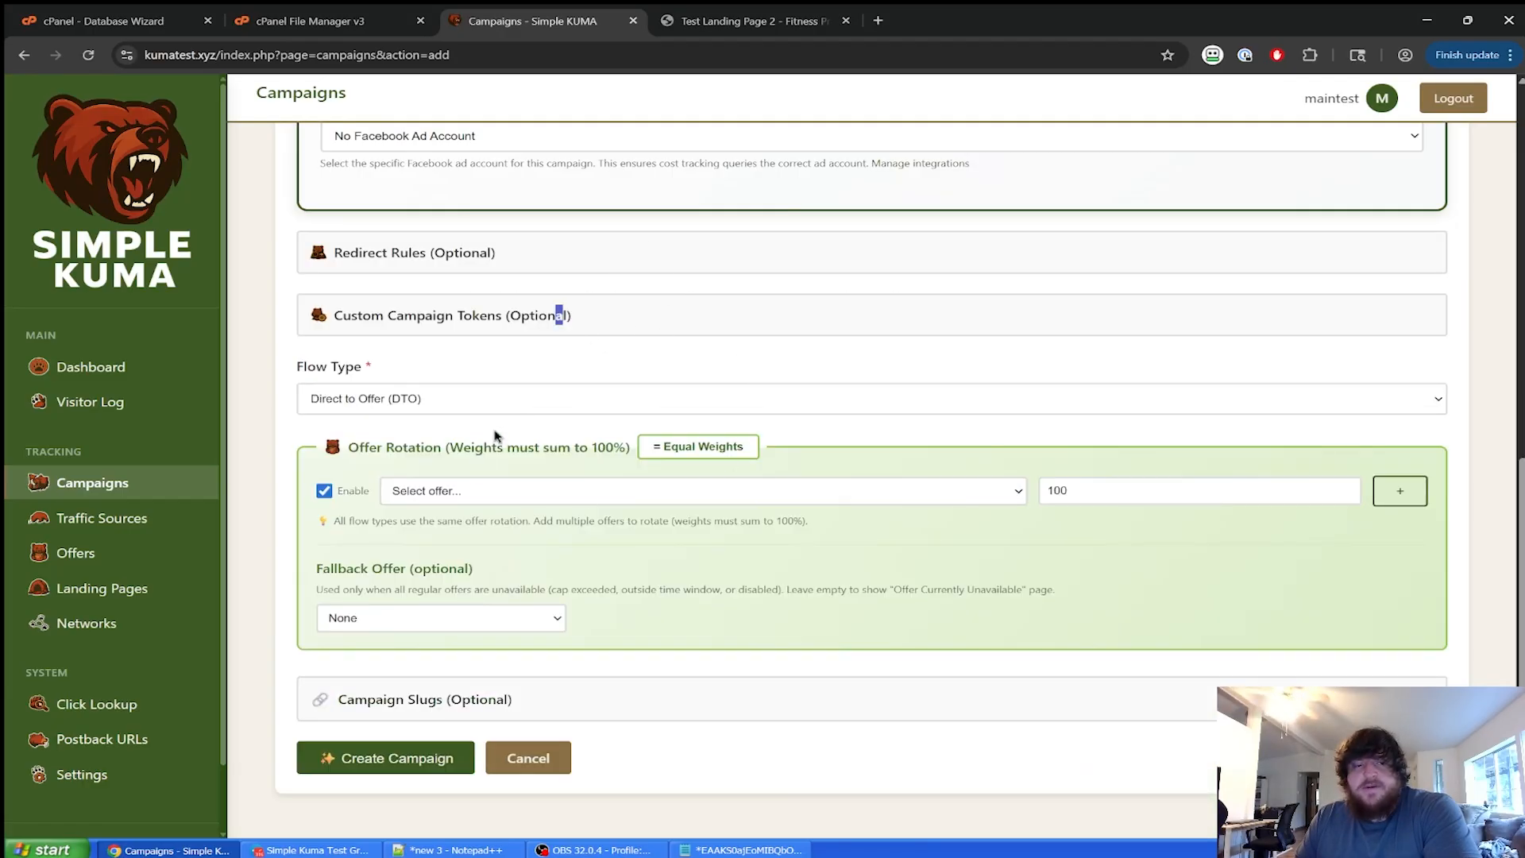
# Set the campaign flow type to Landing Page → Offer.
pyautogui.click(385, 399)
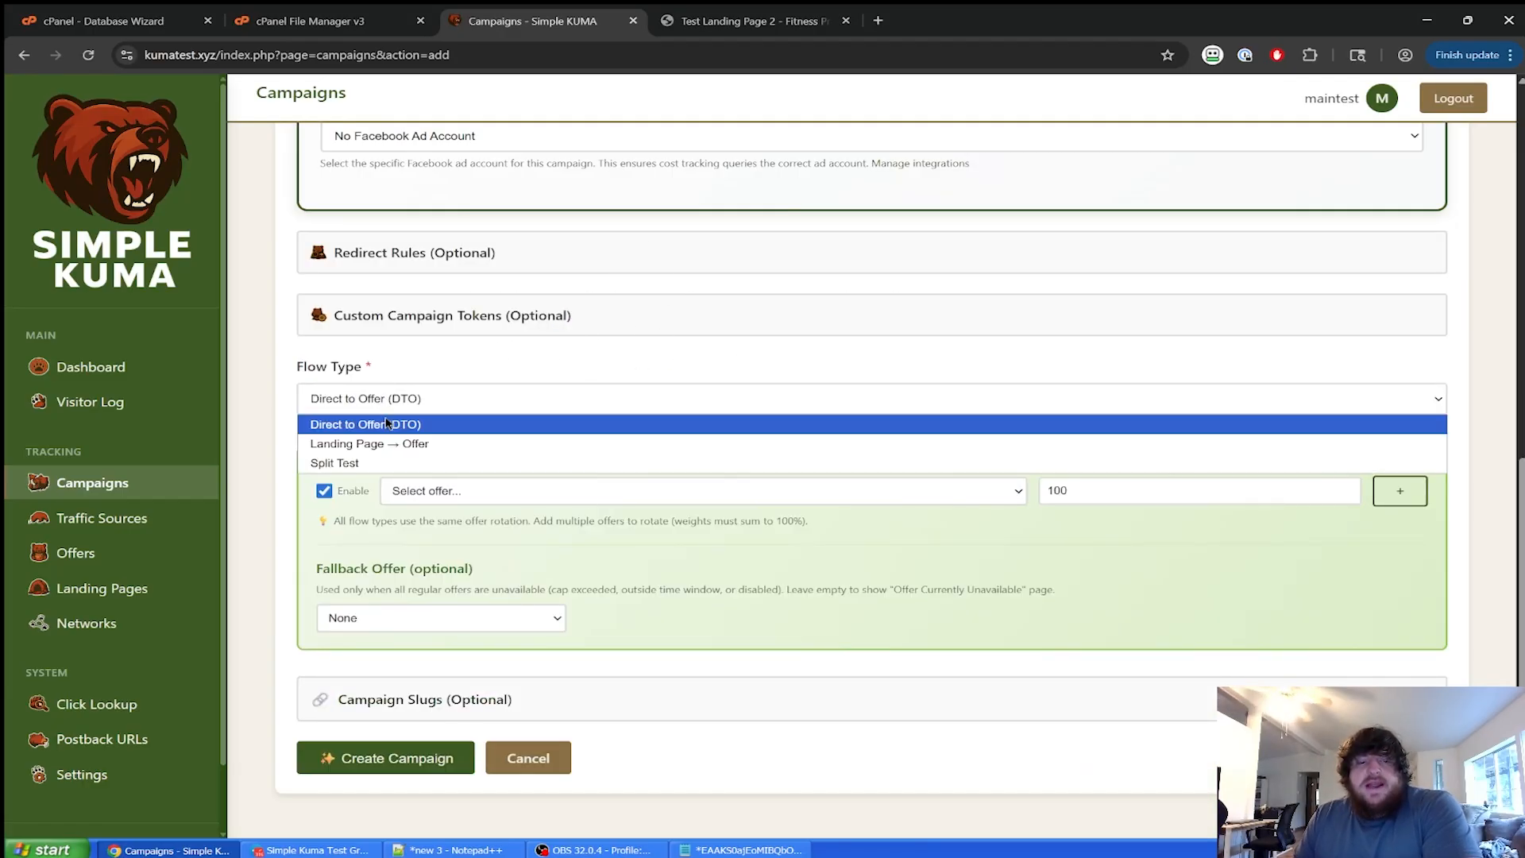
pyautogui.click(387, 445)
pyautogui.click(402, 398)
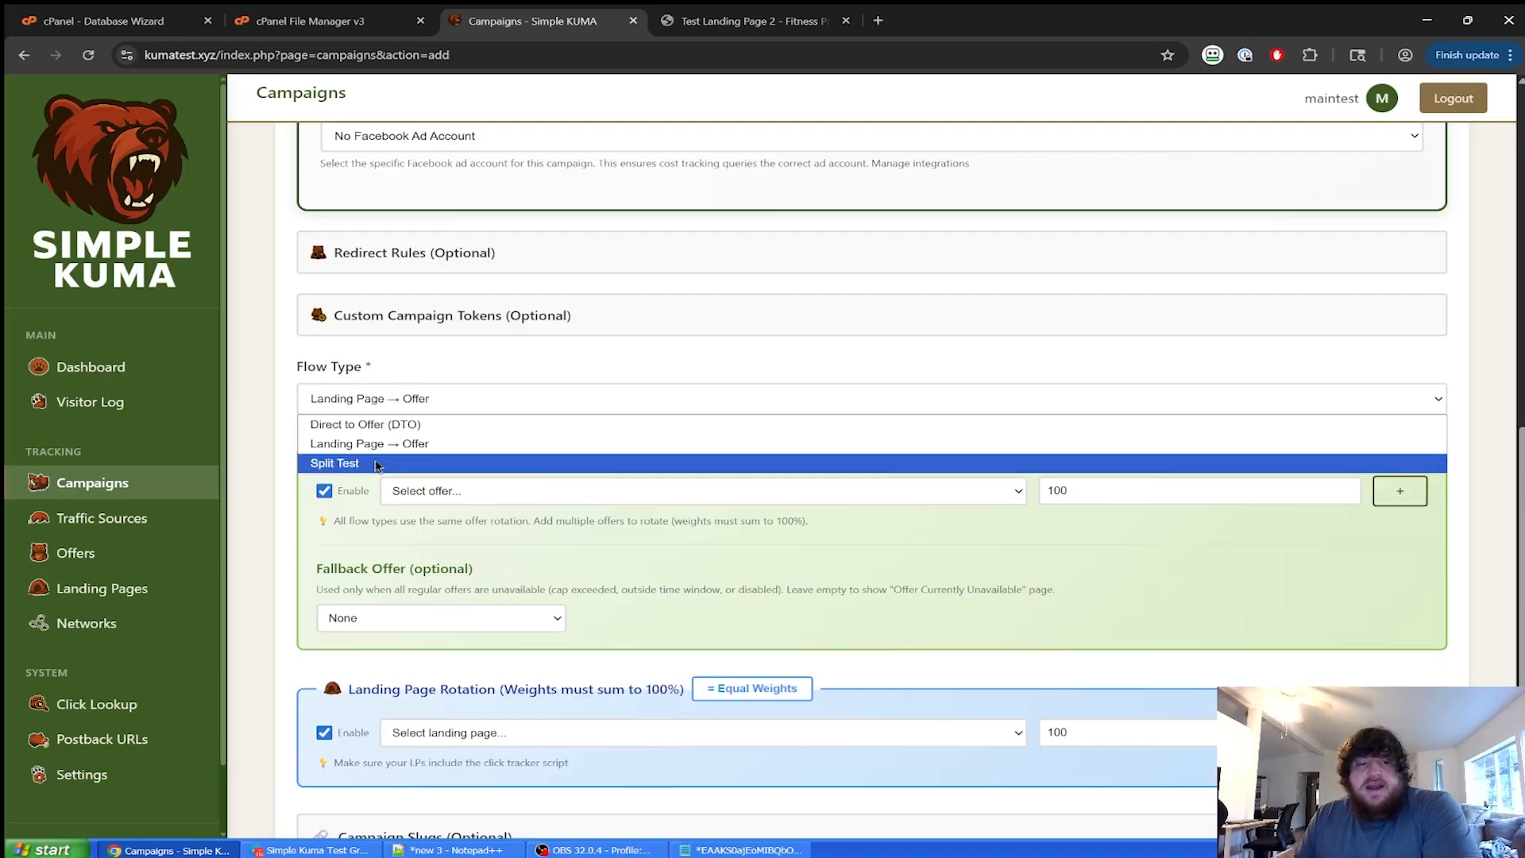
pyautogui.click(395, 443)
pyautogui.scroll(-2, 445, 373)
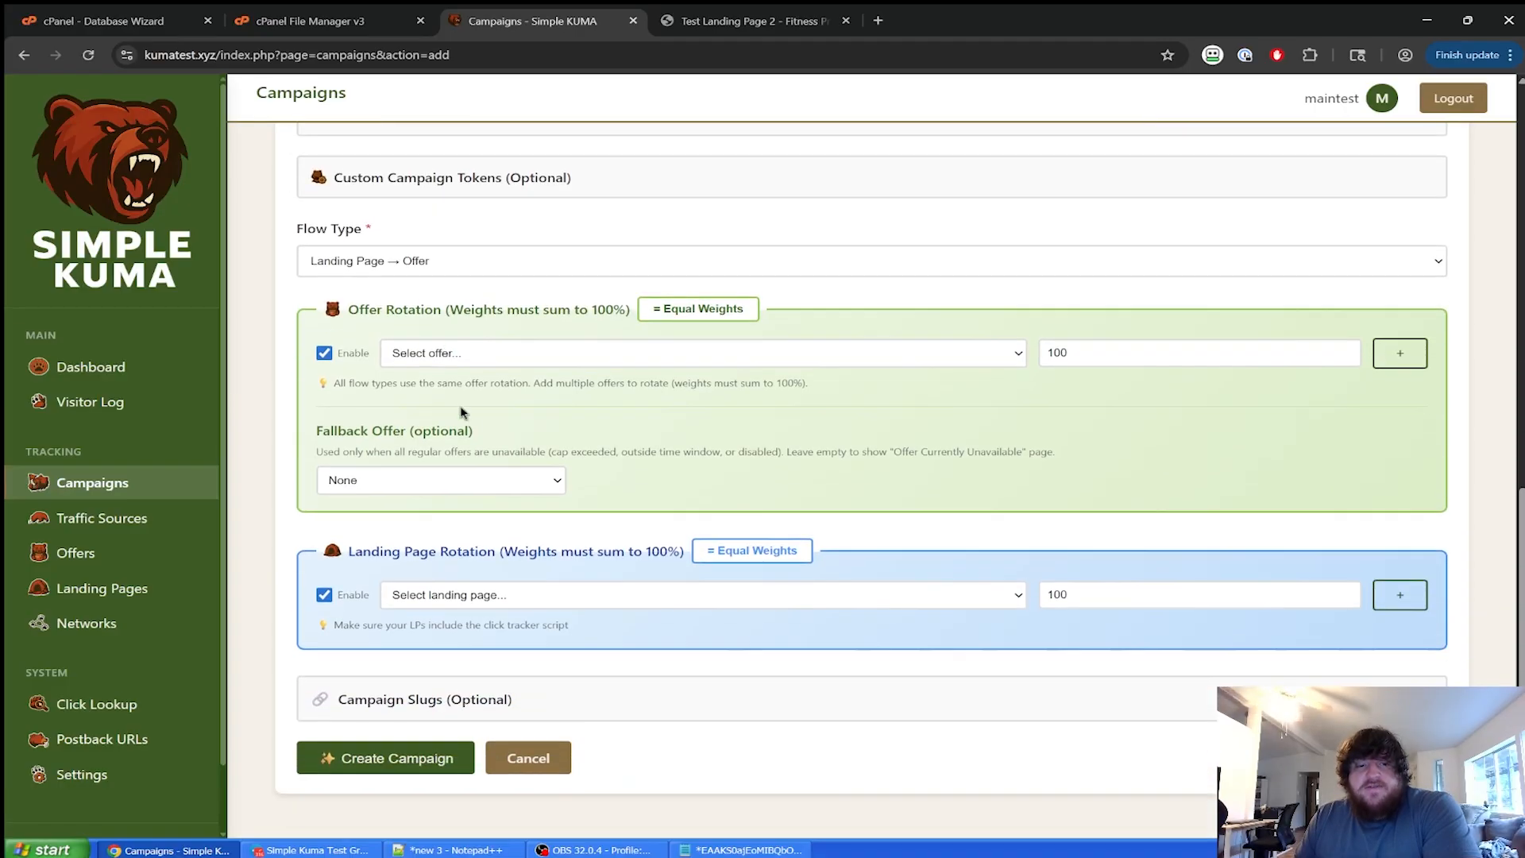
# Rotate Example Offer 1 and landing page Normal LP1, then create the campaign.
pyautogui.click(488, 351)
pyautogui.click(485, 394)
pyautogui.click(988, 432)
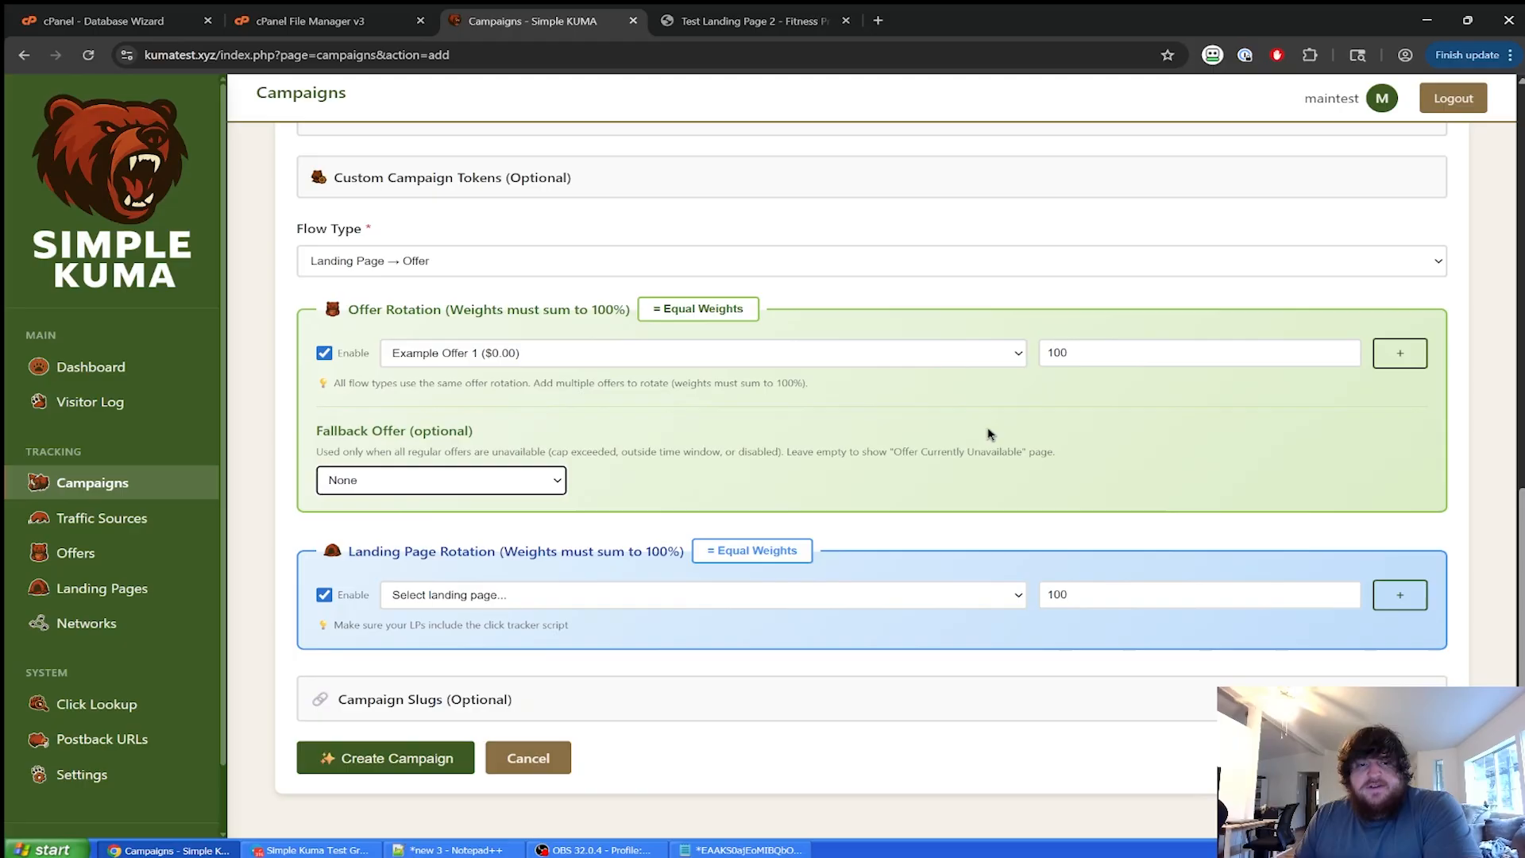
pyautogui.click(482, 597)
pyautogui.click(485, 629)
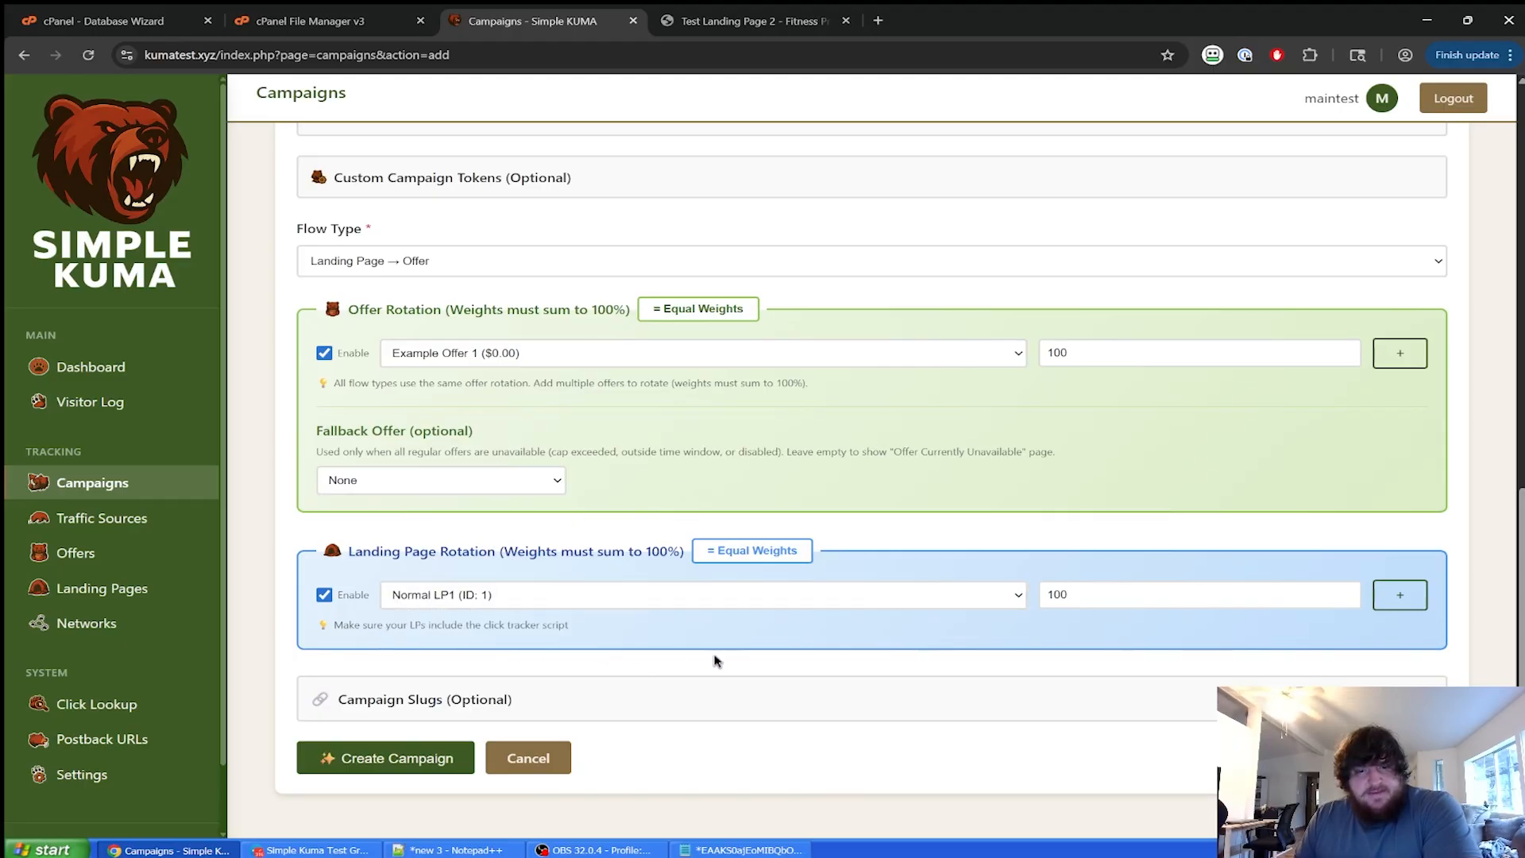
pyautogui.scroll(5, 928, 666)
pyautogui.scroll(-5, 928, 666)
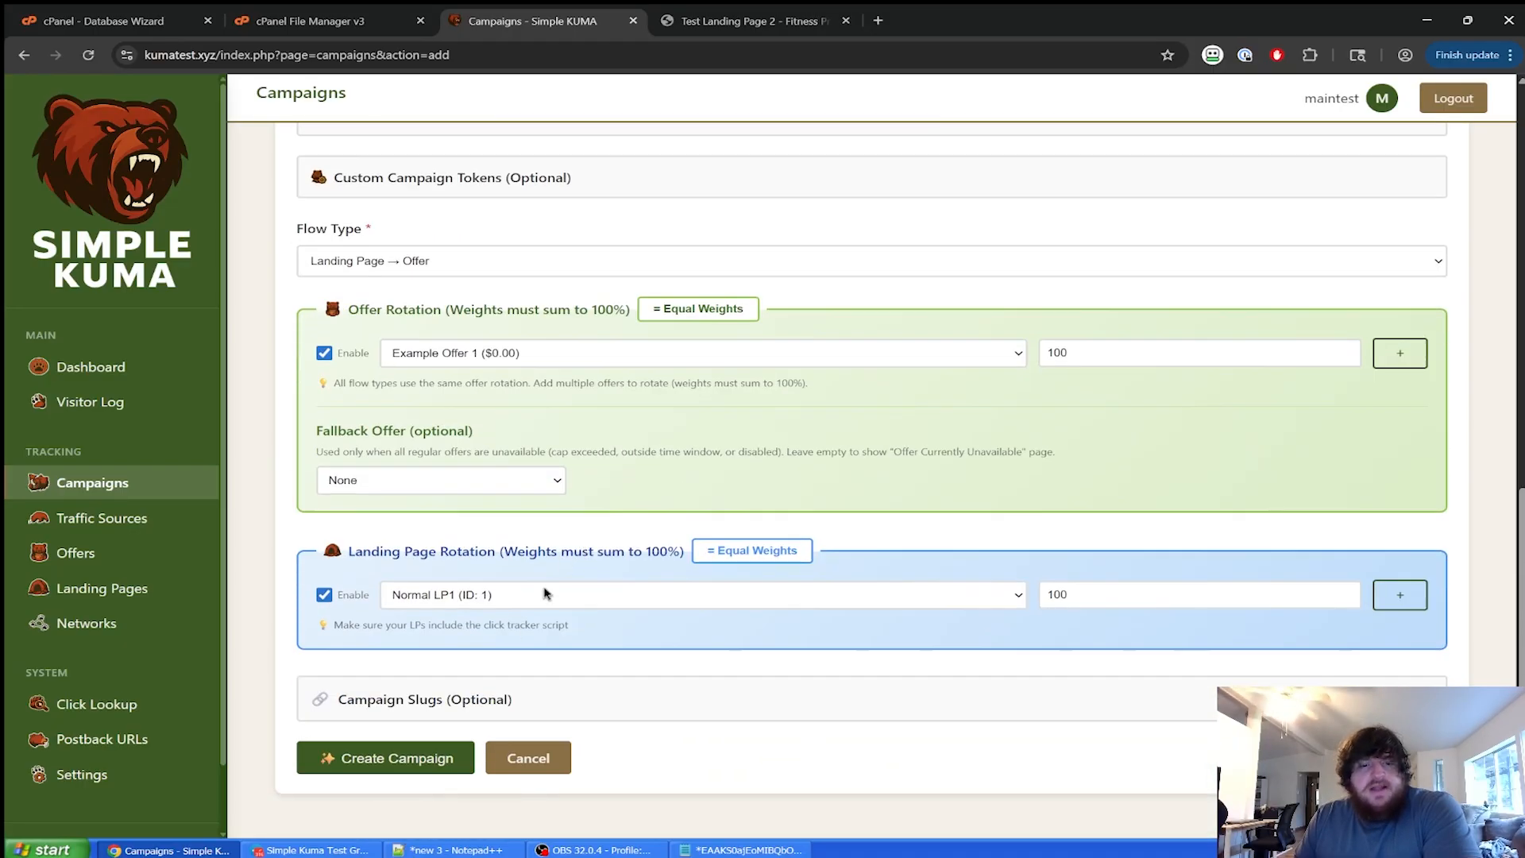
pyautogui.click(426, 775)
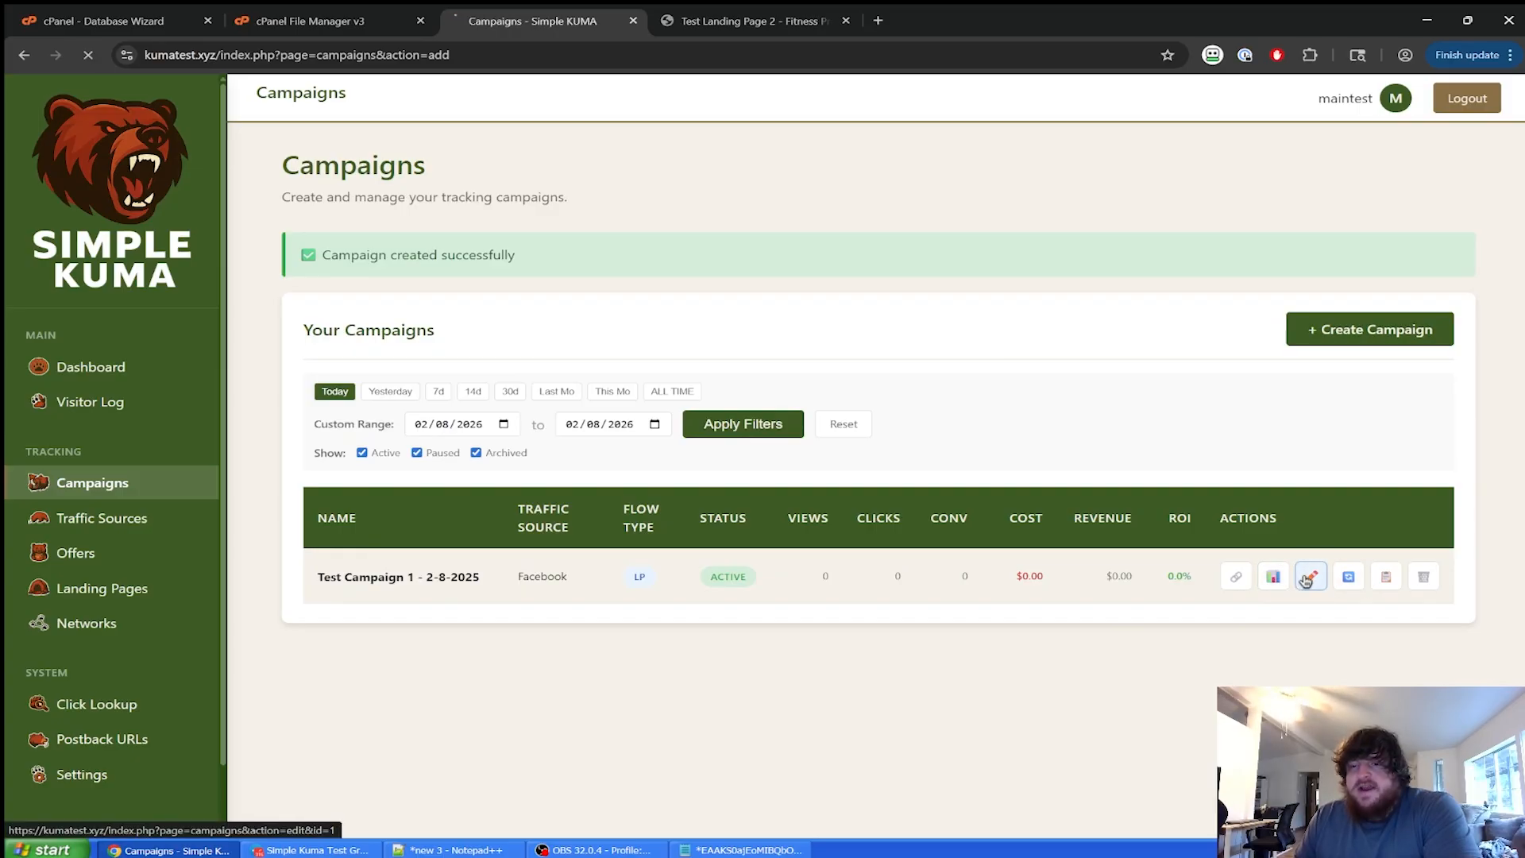
# Open Test Campaign 1 - 2-8-2025 for editing.
pyautogui.click(1307, 581)
pyautogui.scroll(-12, 981, 517)
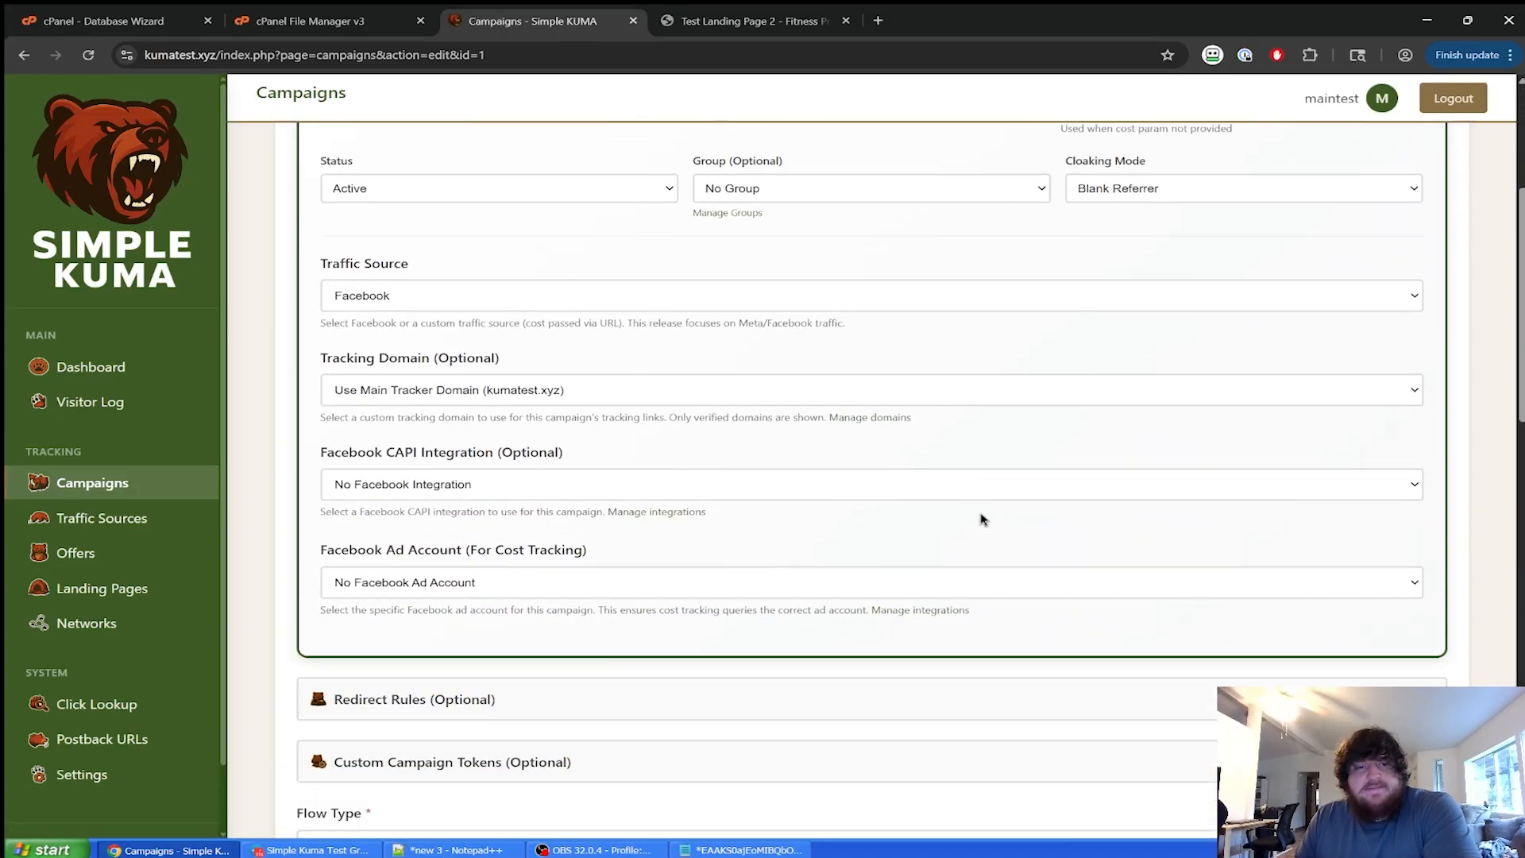
pyautogui.scroll(1, 949, 498)
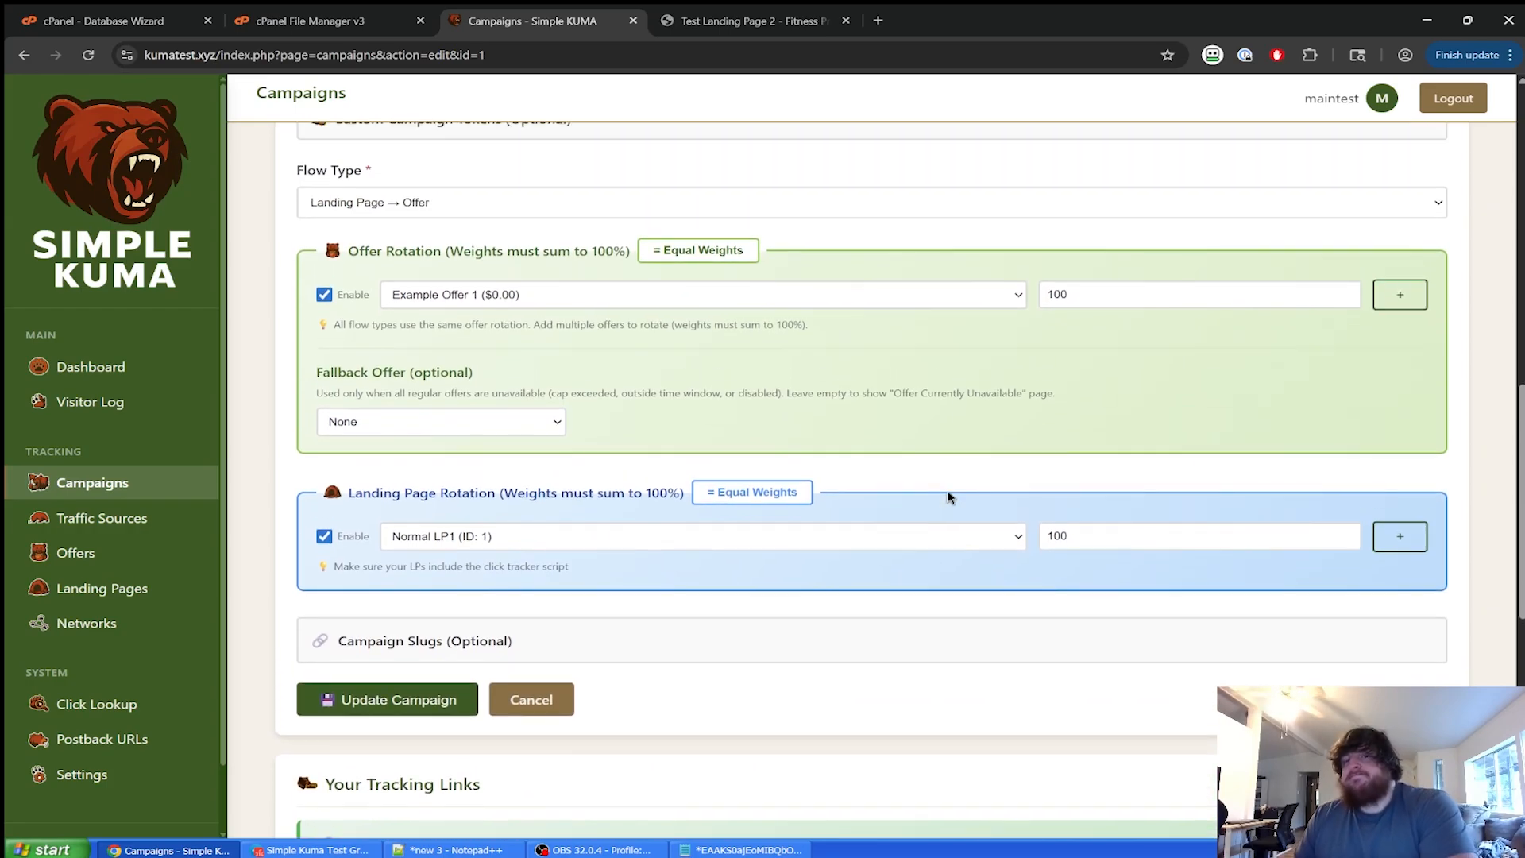
# Leave the fallback offer as None and save the campaign update.
pyautogui.click(540, 426)
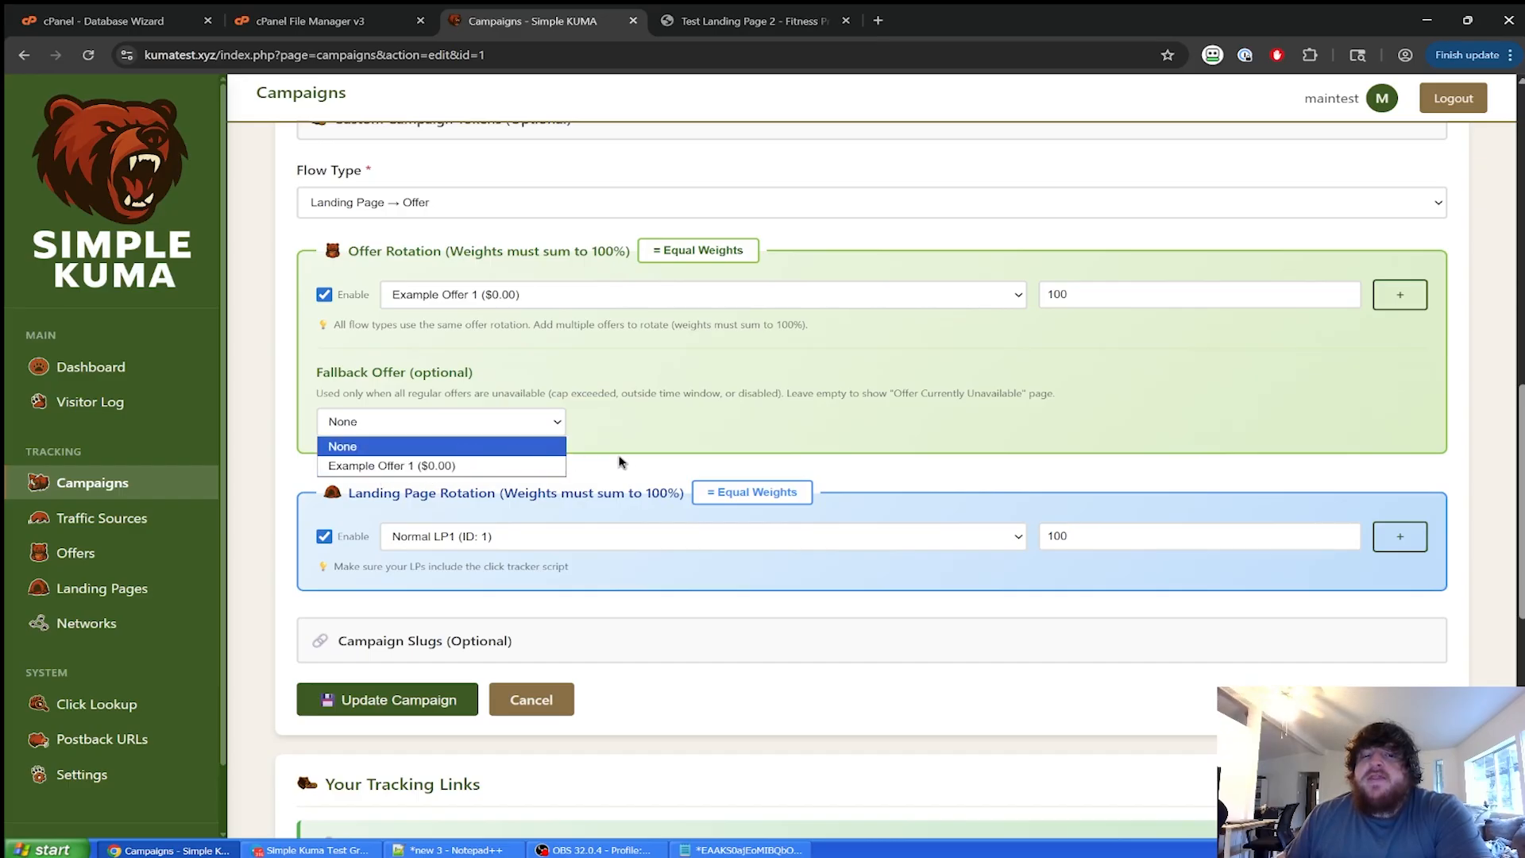
pyautogui.click(681, 462)
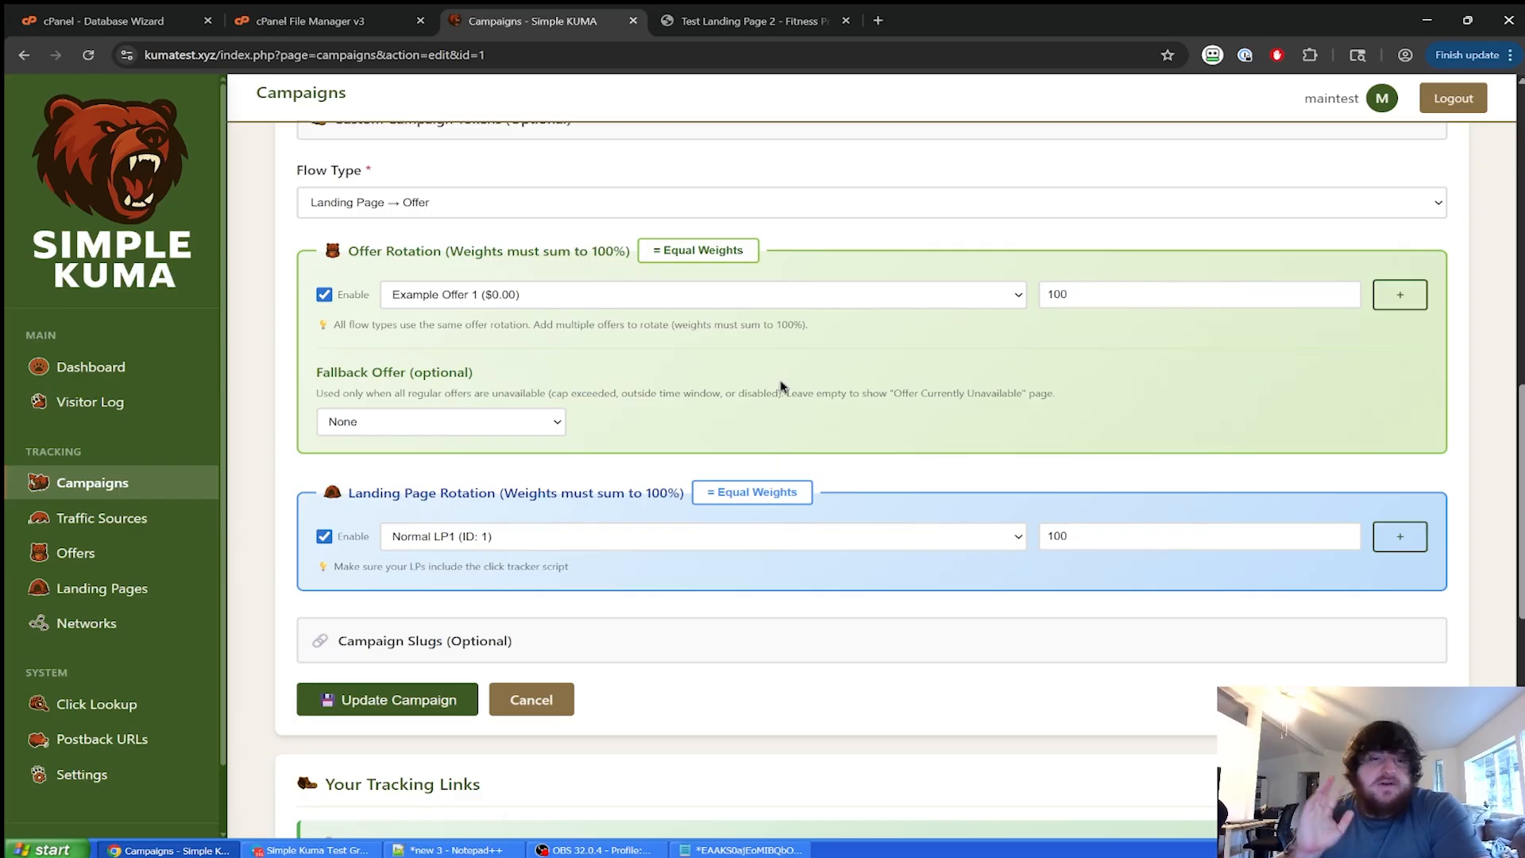
pyautogui.click(513, 417)
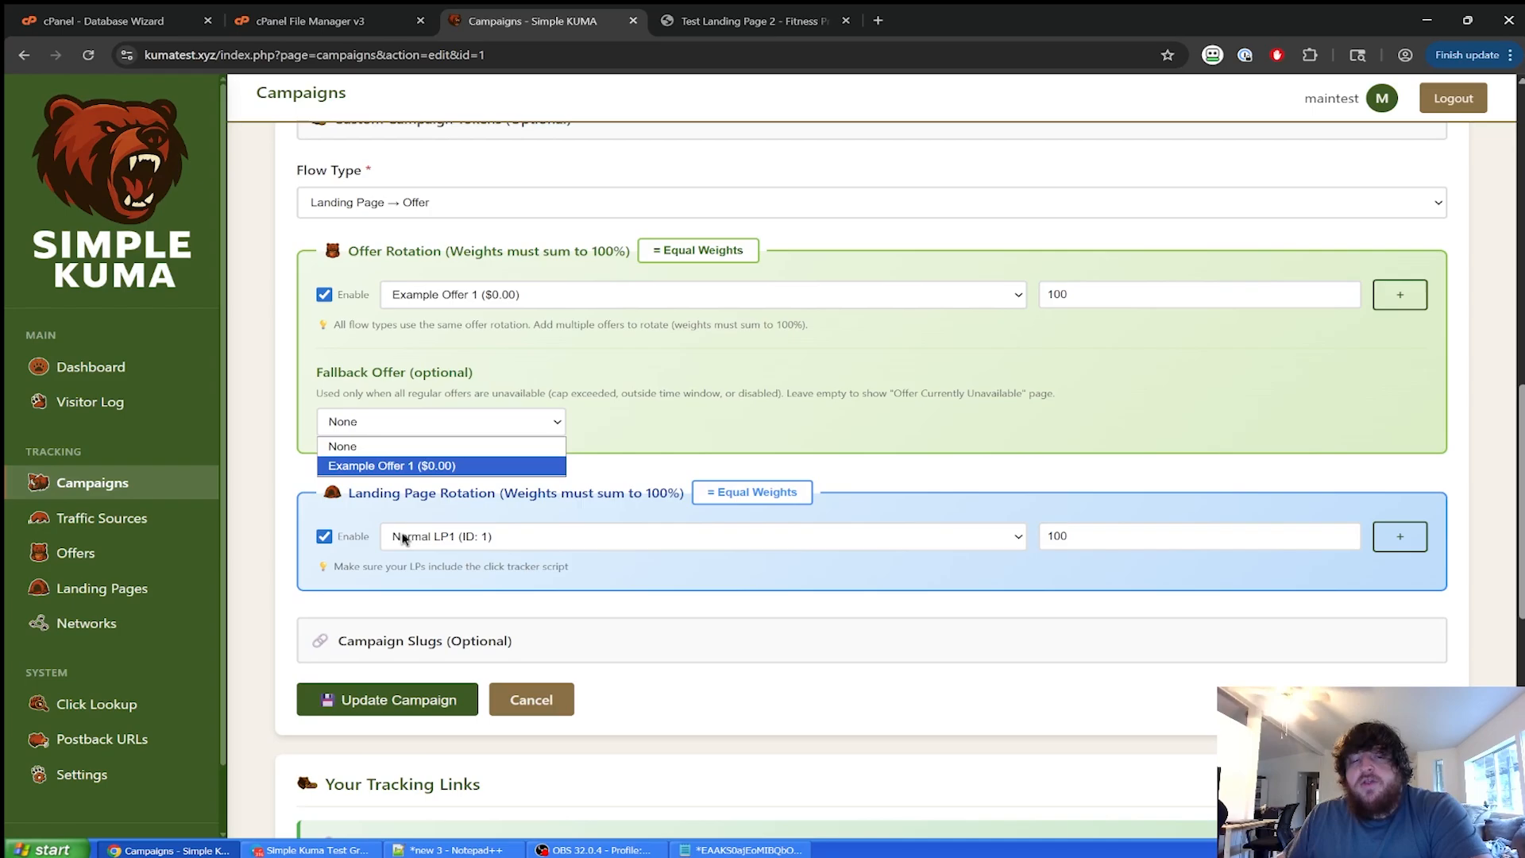
pyautogui.click(633, 447)
pyautogui.scroll(-4, 507, 513)
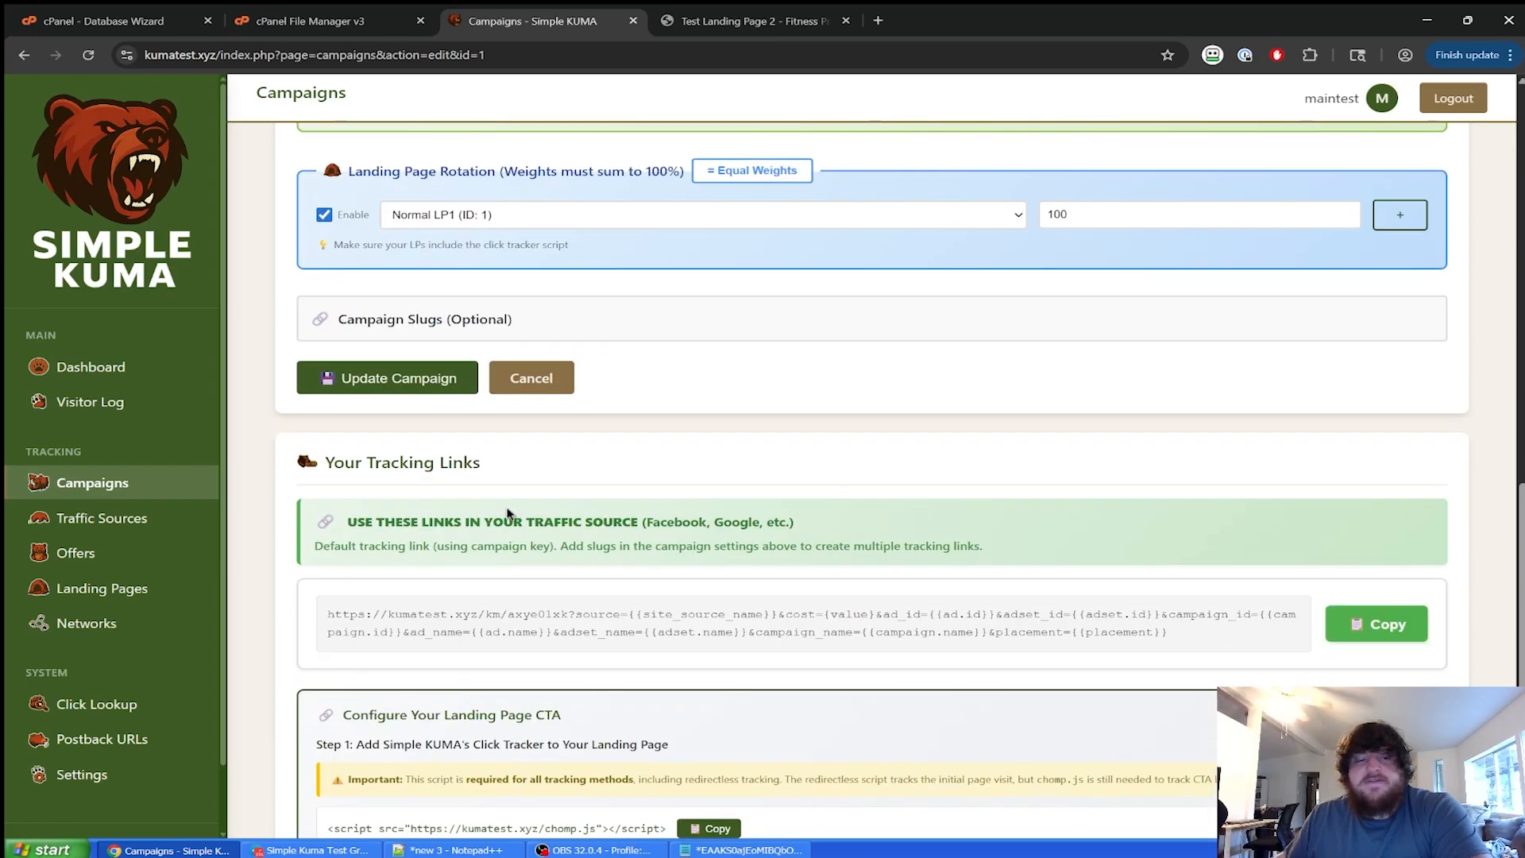
pyautogui.click(453, 382)
pyautogui.scroll(-15, 688, 720)
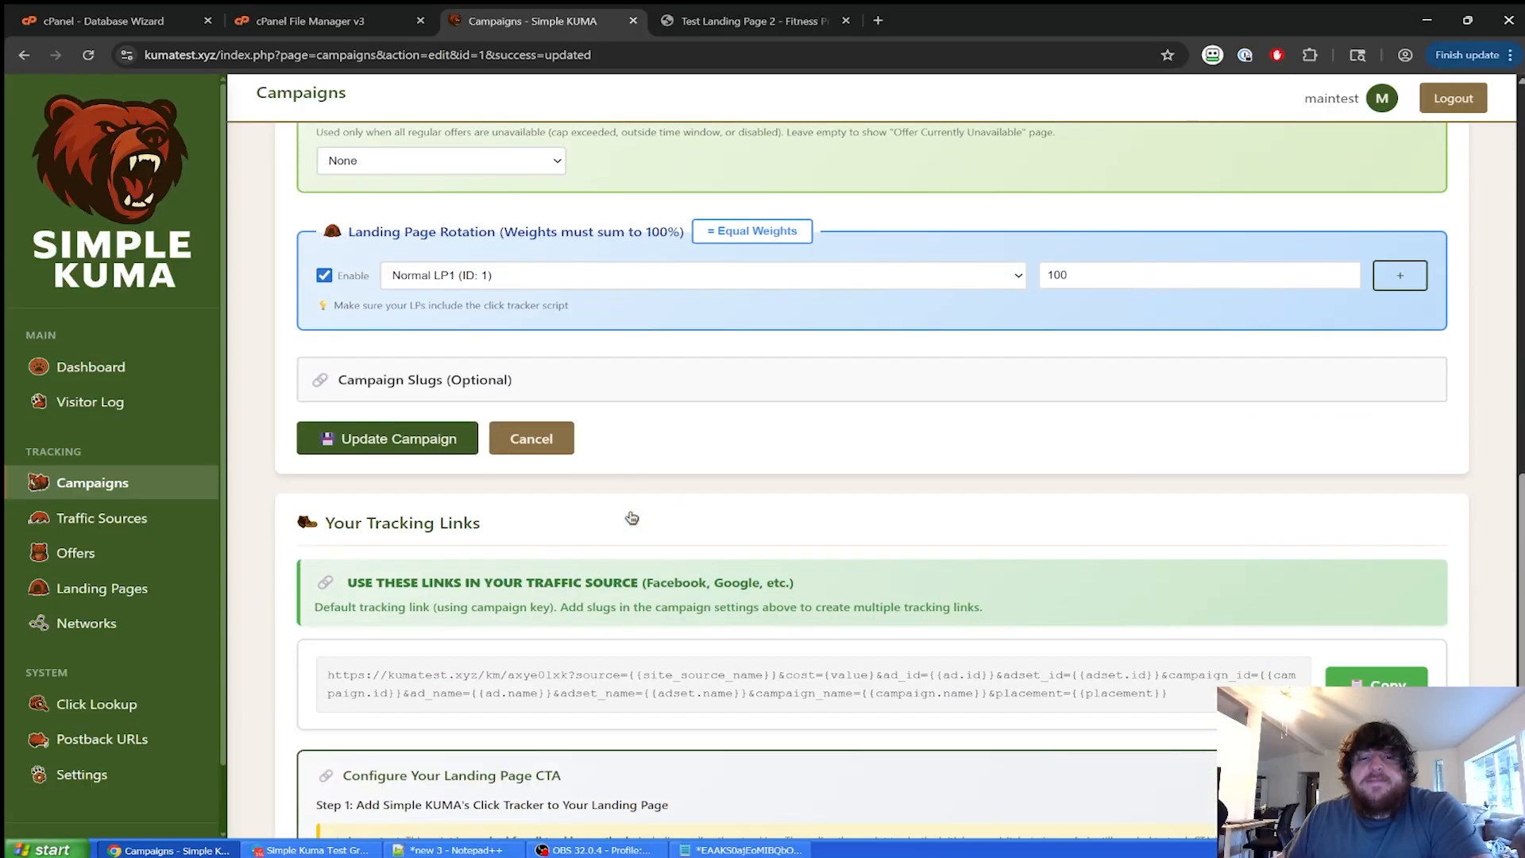
pyautogui.click(644, 394)
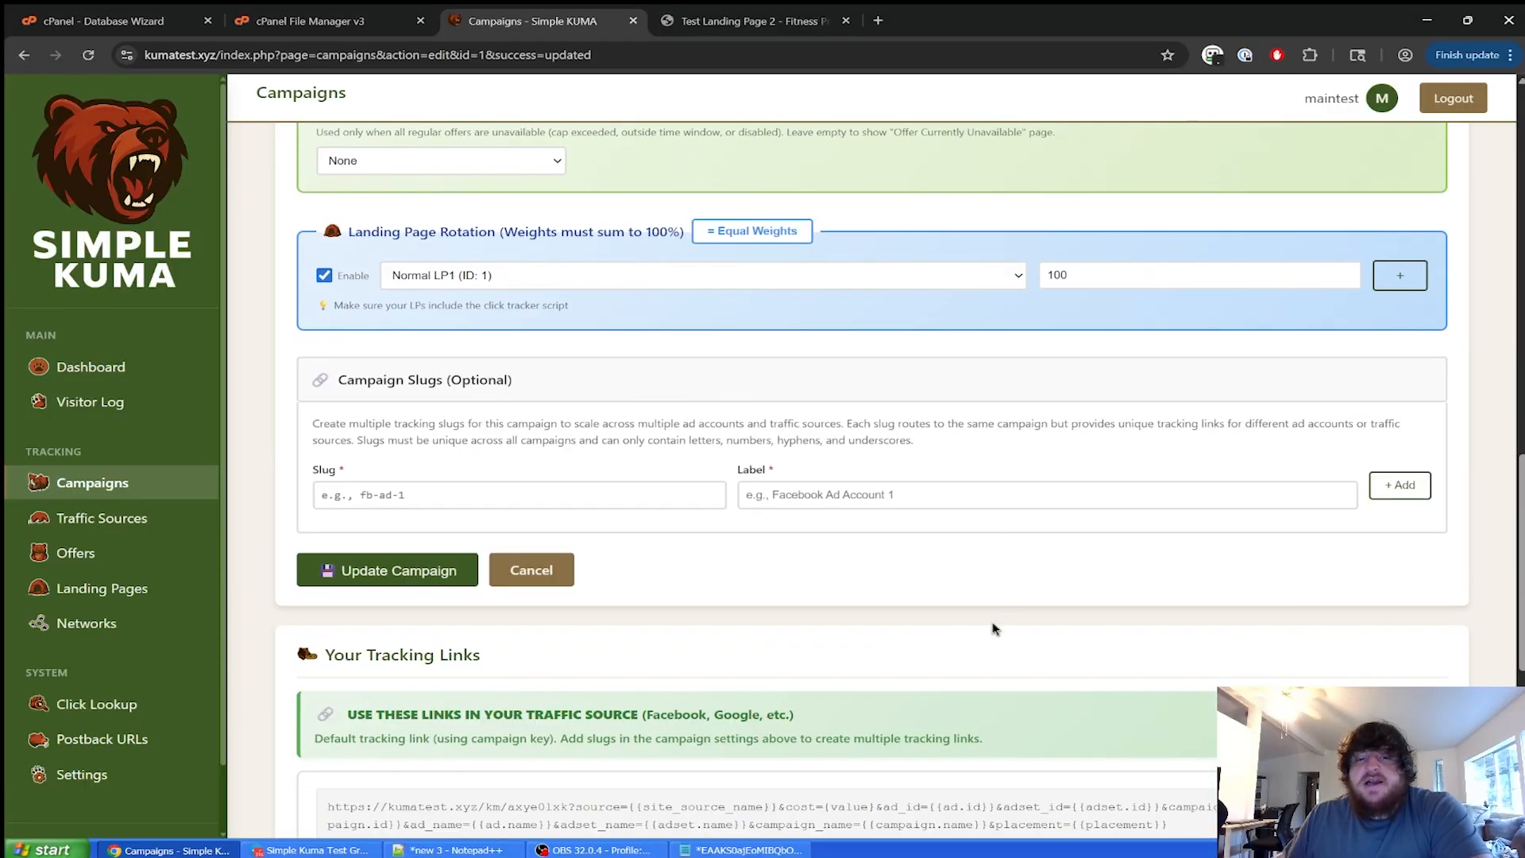
pyautogui.click(642, 494)
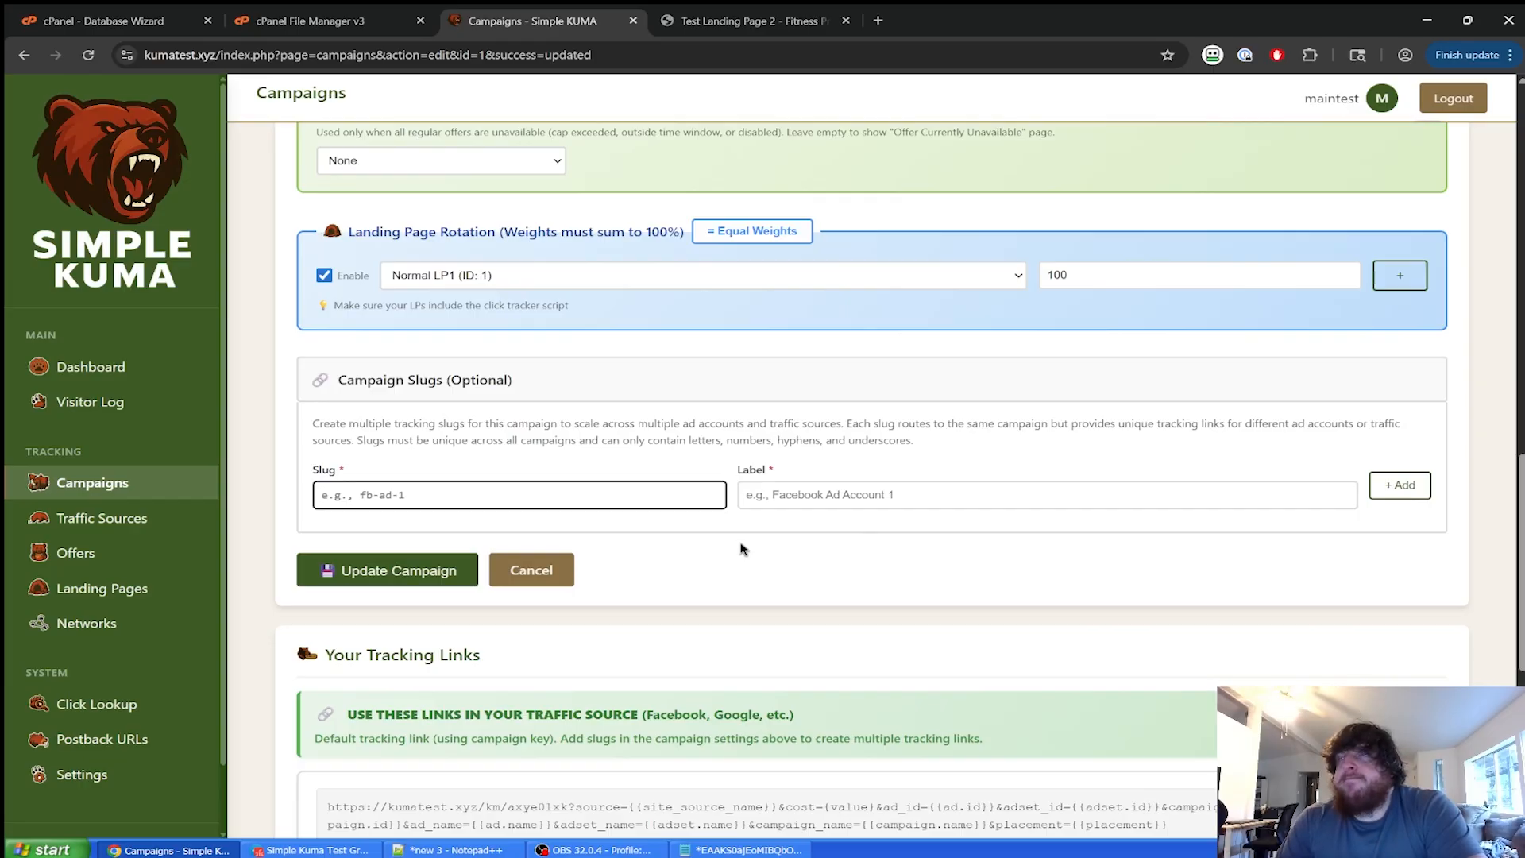
pyautogui.scroll(-4, 743, 548)
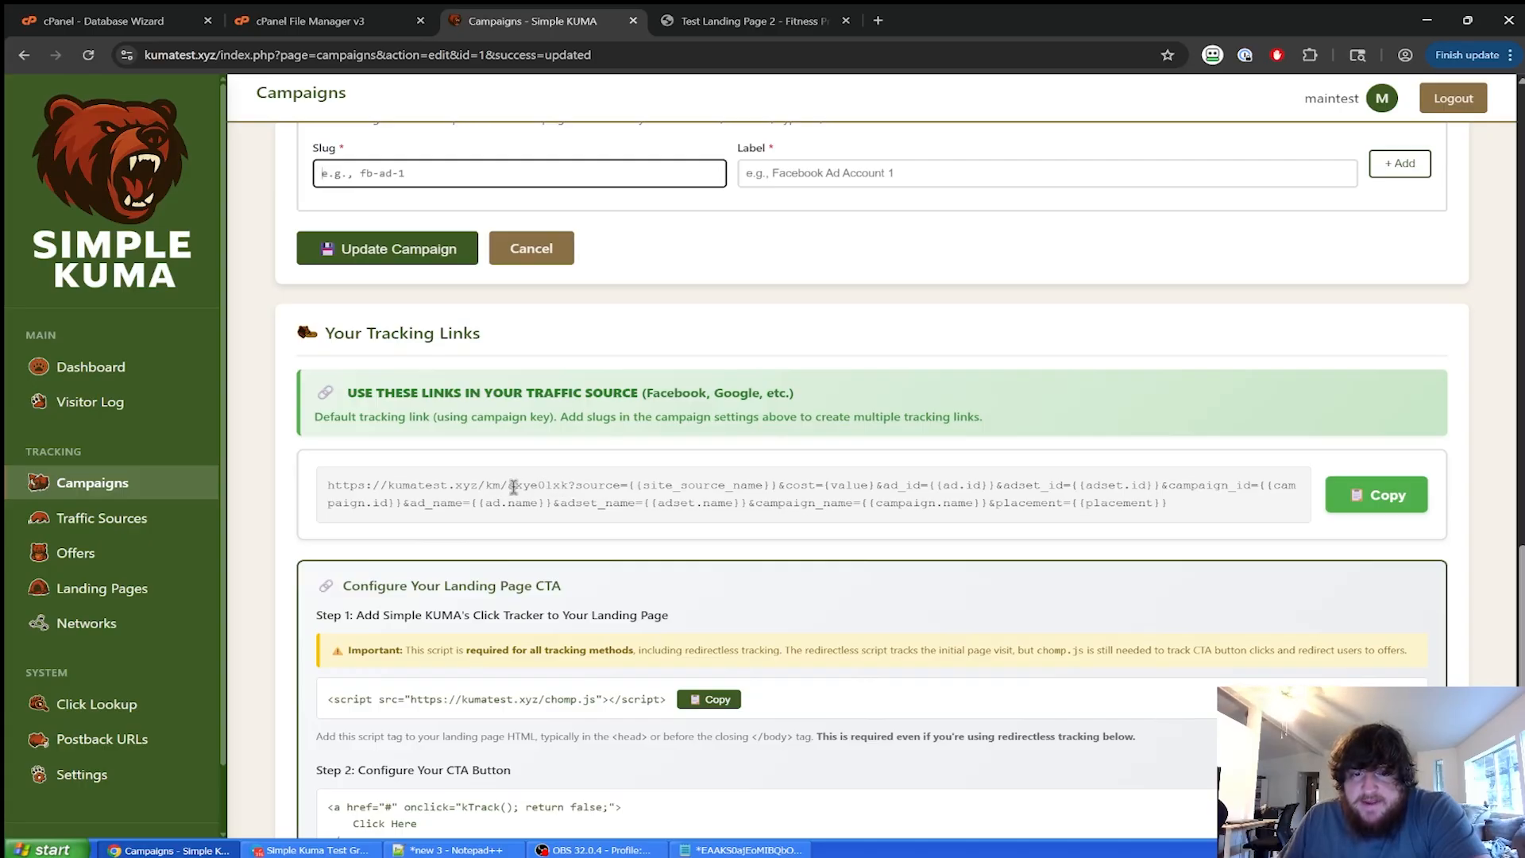
pyautogui.scroll(3, 524, 493)
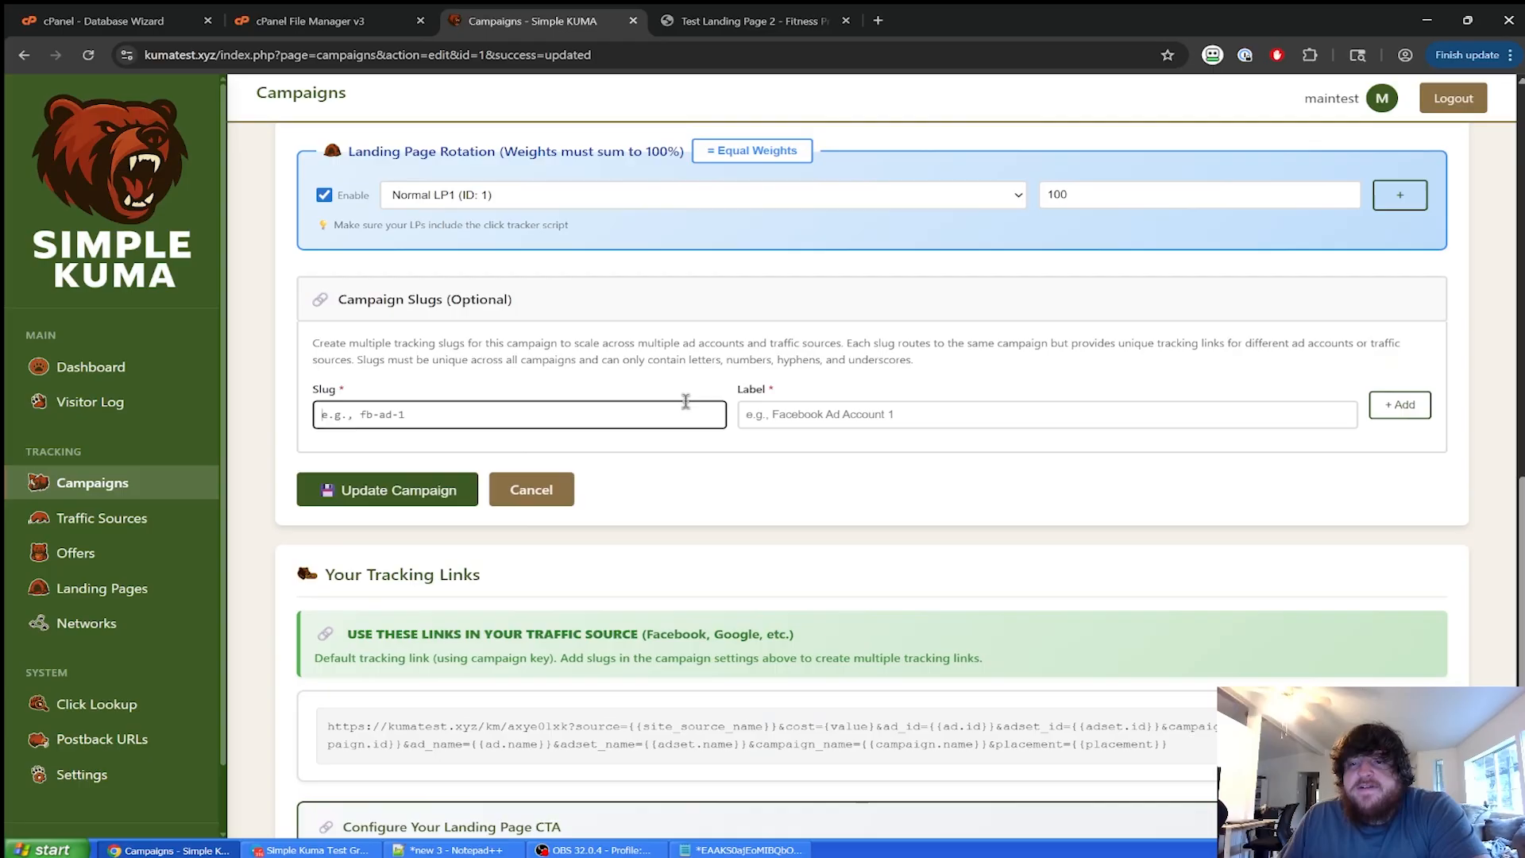
pyautogui.click(757, 447)
pyautogui.scroll(-1, 758, 448)
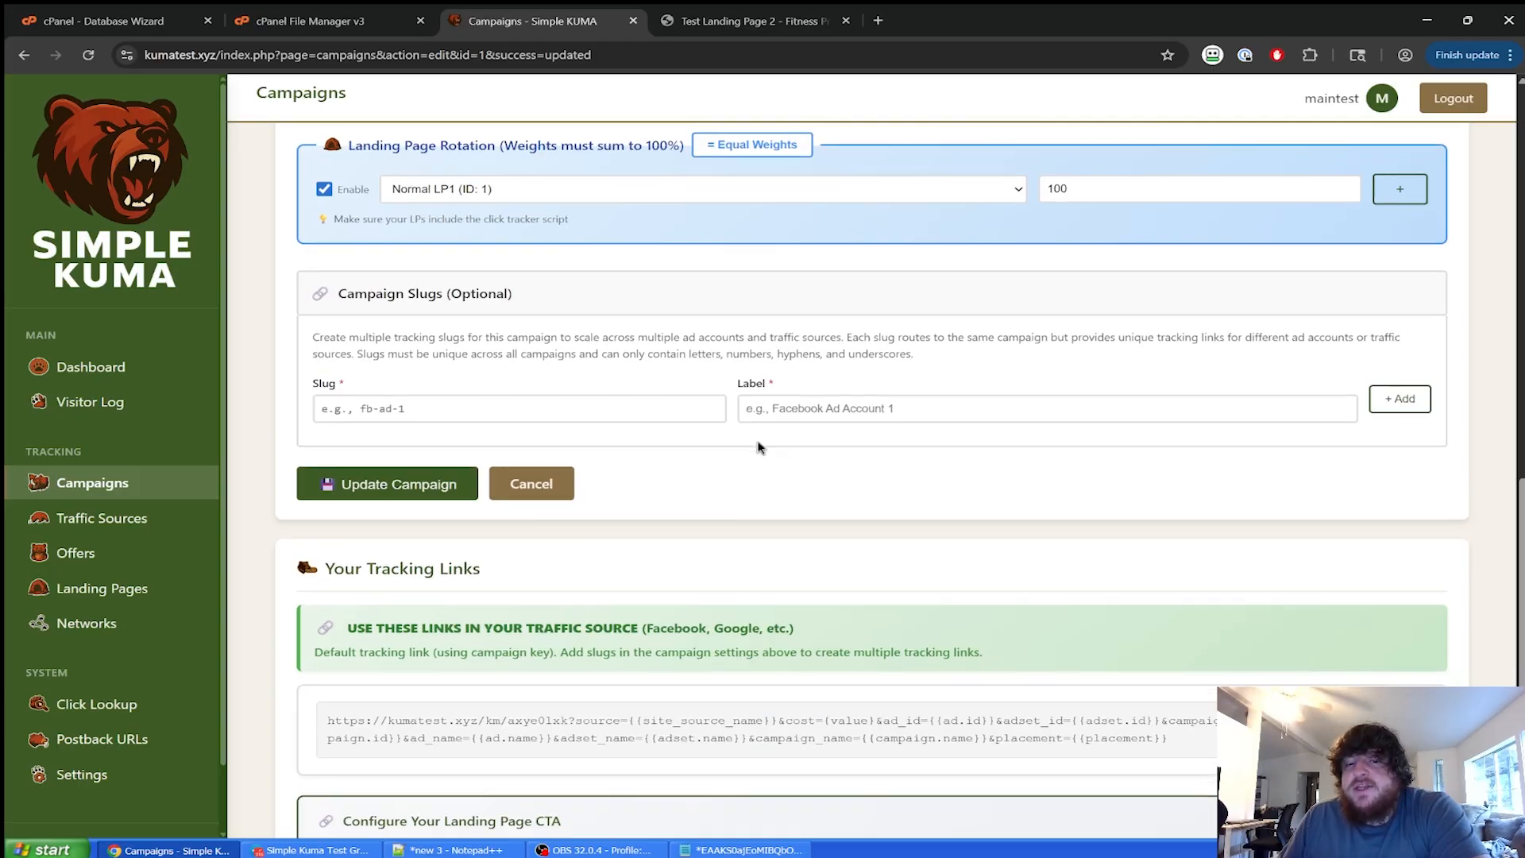
pyautogui.scroll(-4, 758, 447)
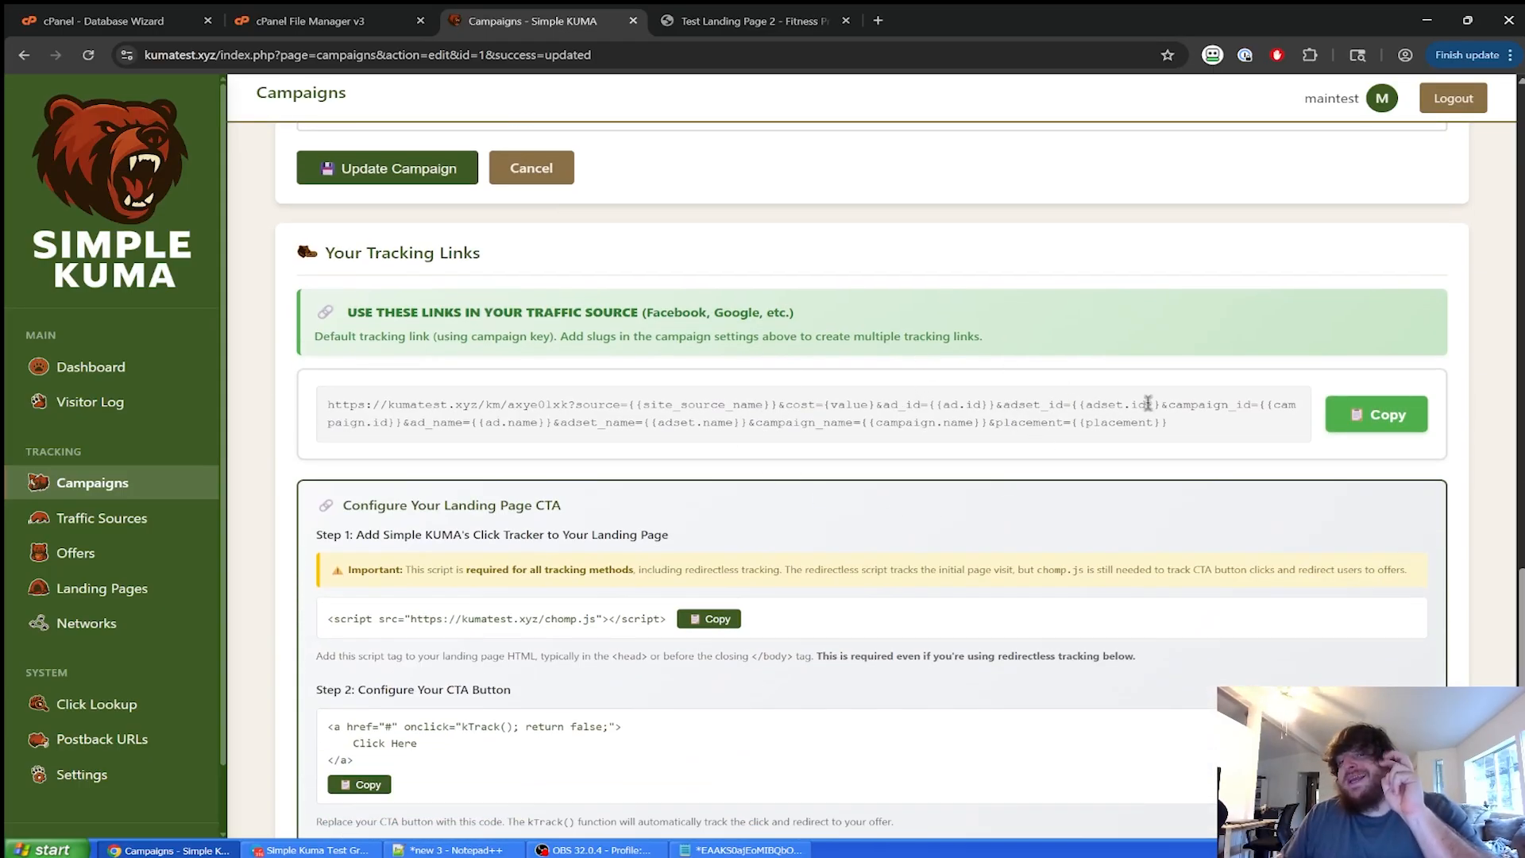
pyautogui.scroll(4, 999, 342)
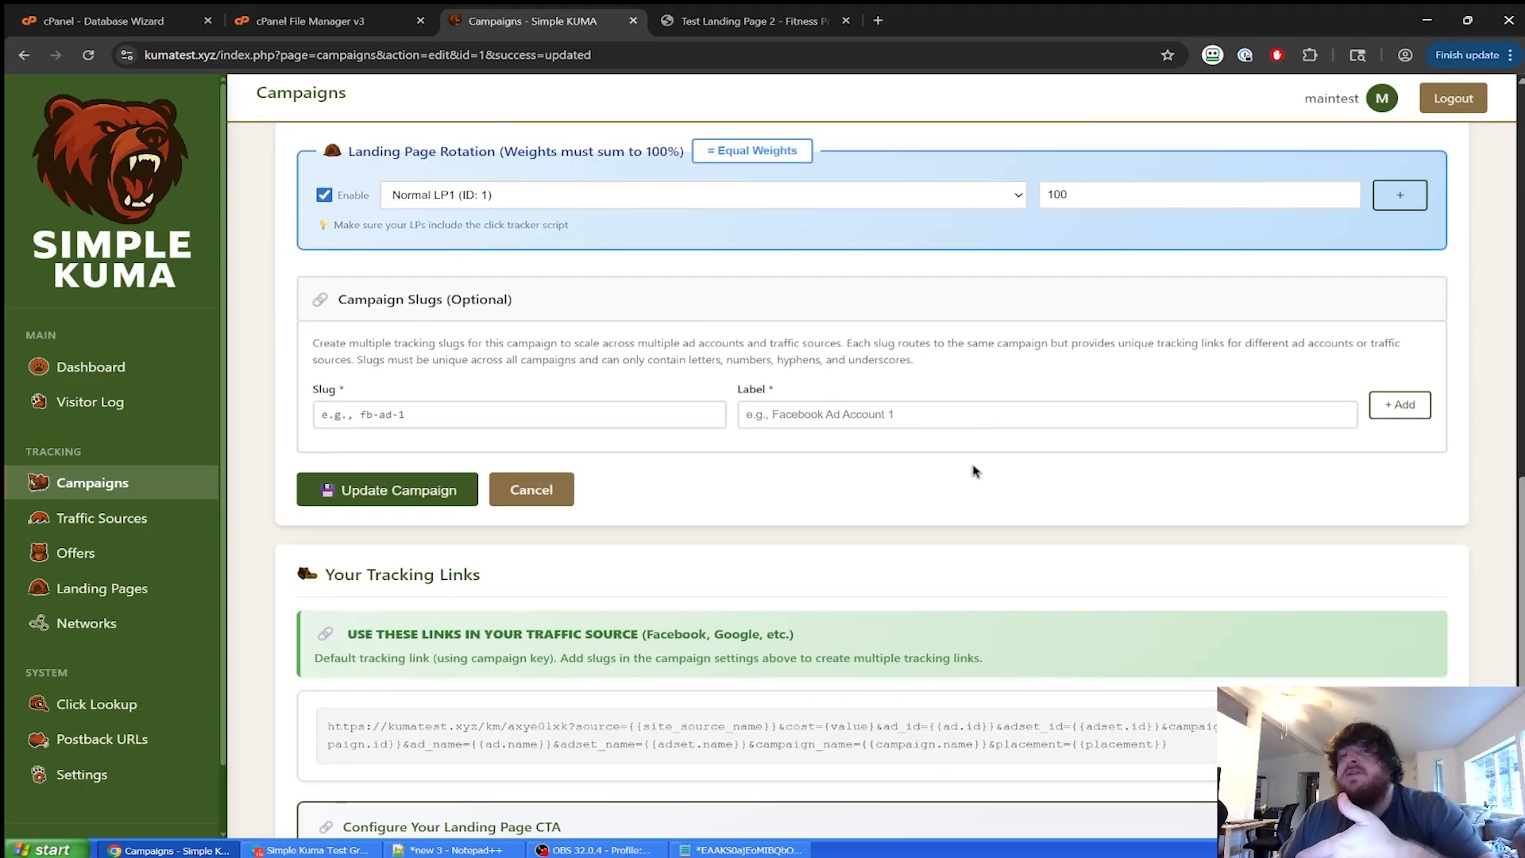
pyautogui.scroll(-4, 974, 470)
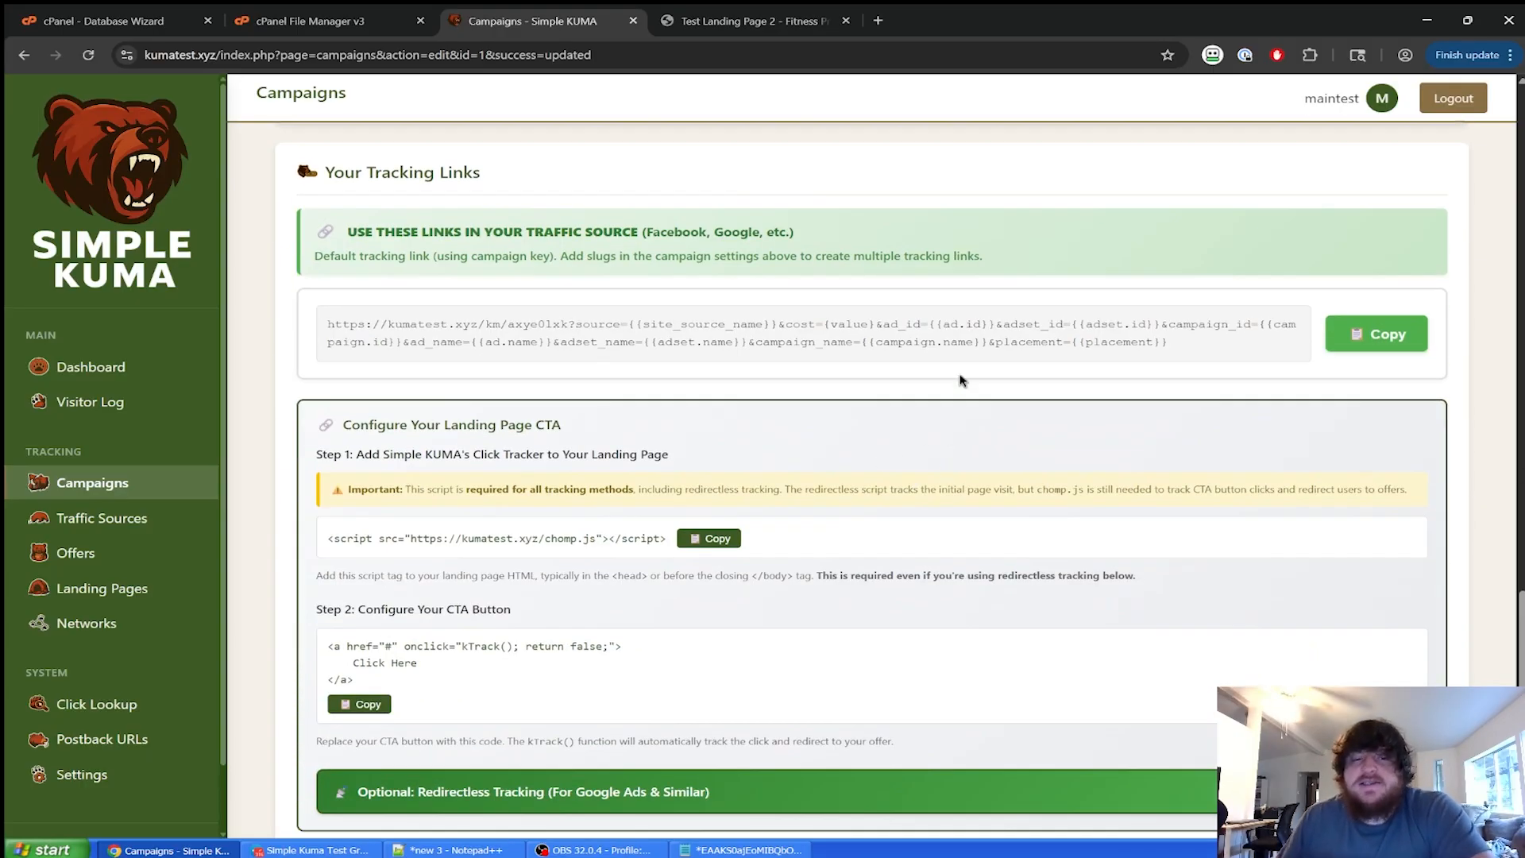
pyautogui.scroll(2, 782, 275)
pyautogui.scroll(2, 1011, 262)
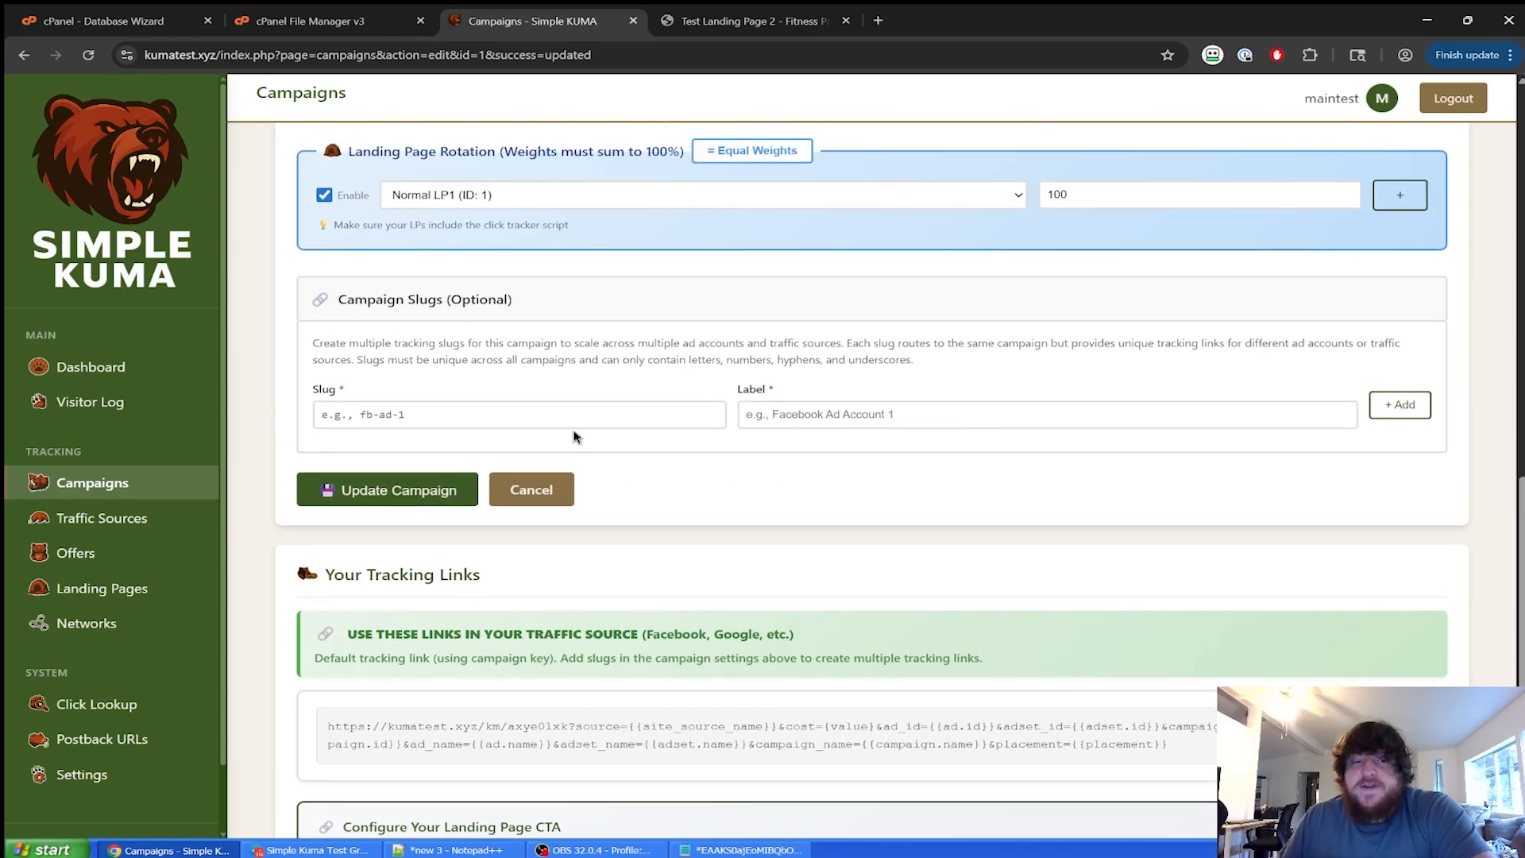
pyautogui.click(545, 306)
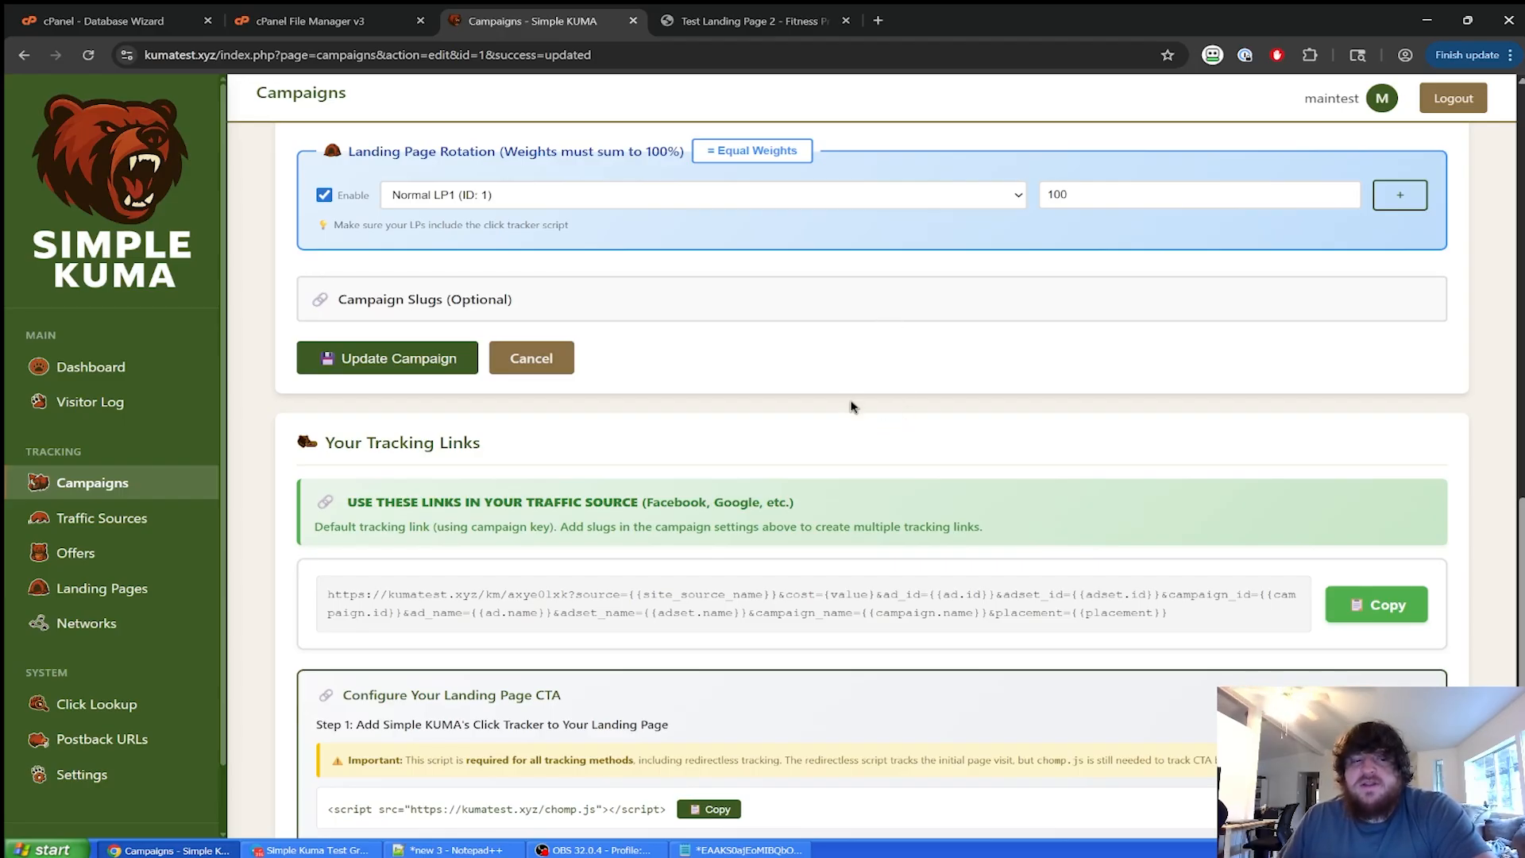
pyautogui.scroll(-2, 851, 407)
pyautogui.scroll(3, 861, 398)
pyautogui.click(728, 378)
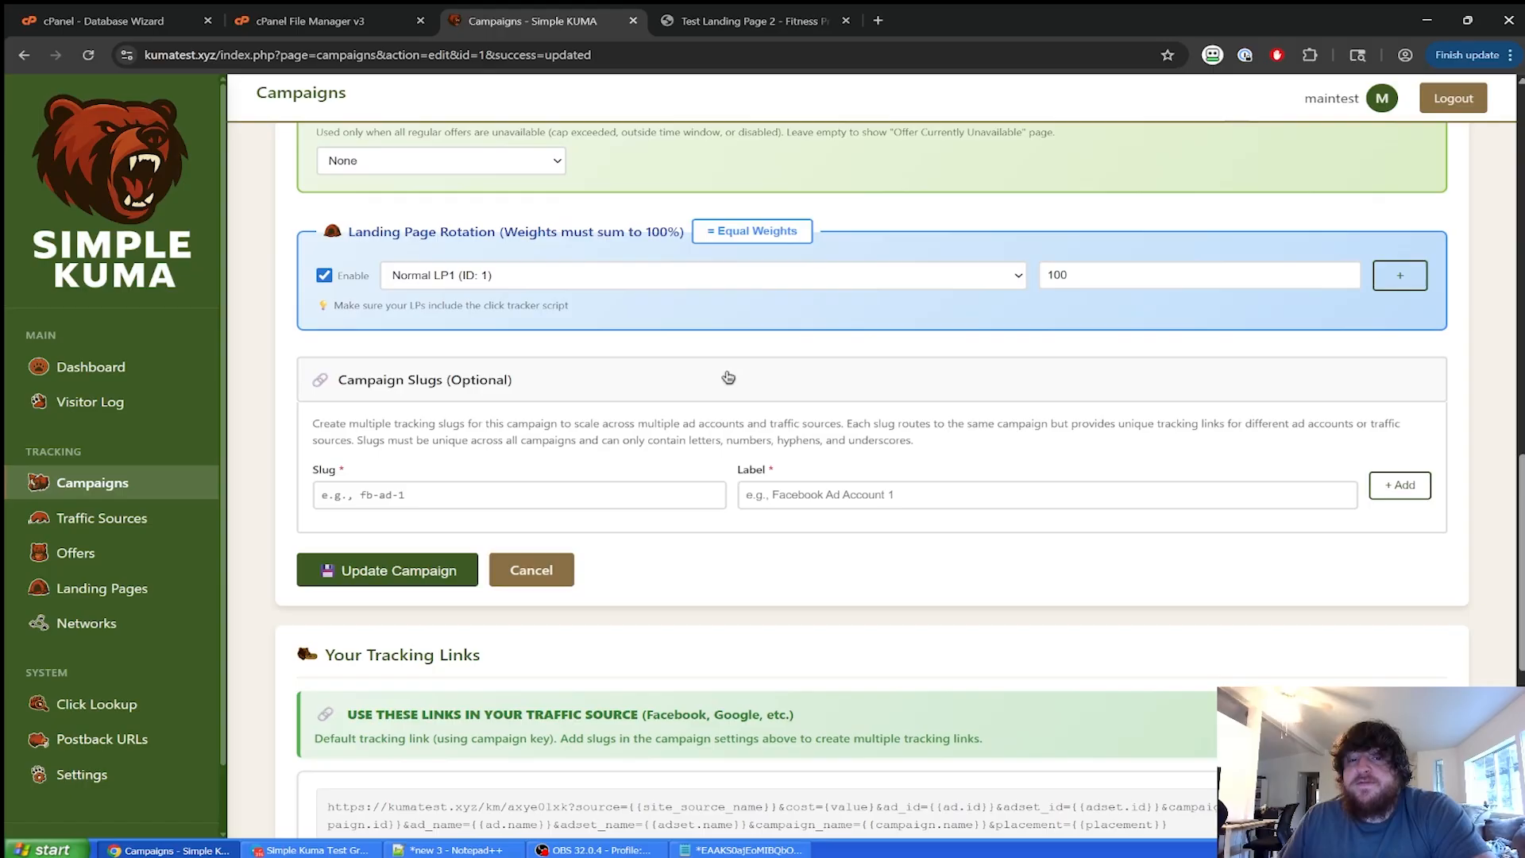
pyautogui.click(755, 395)
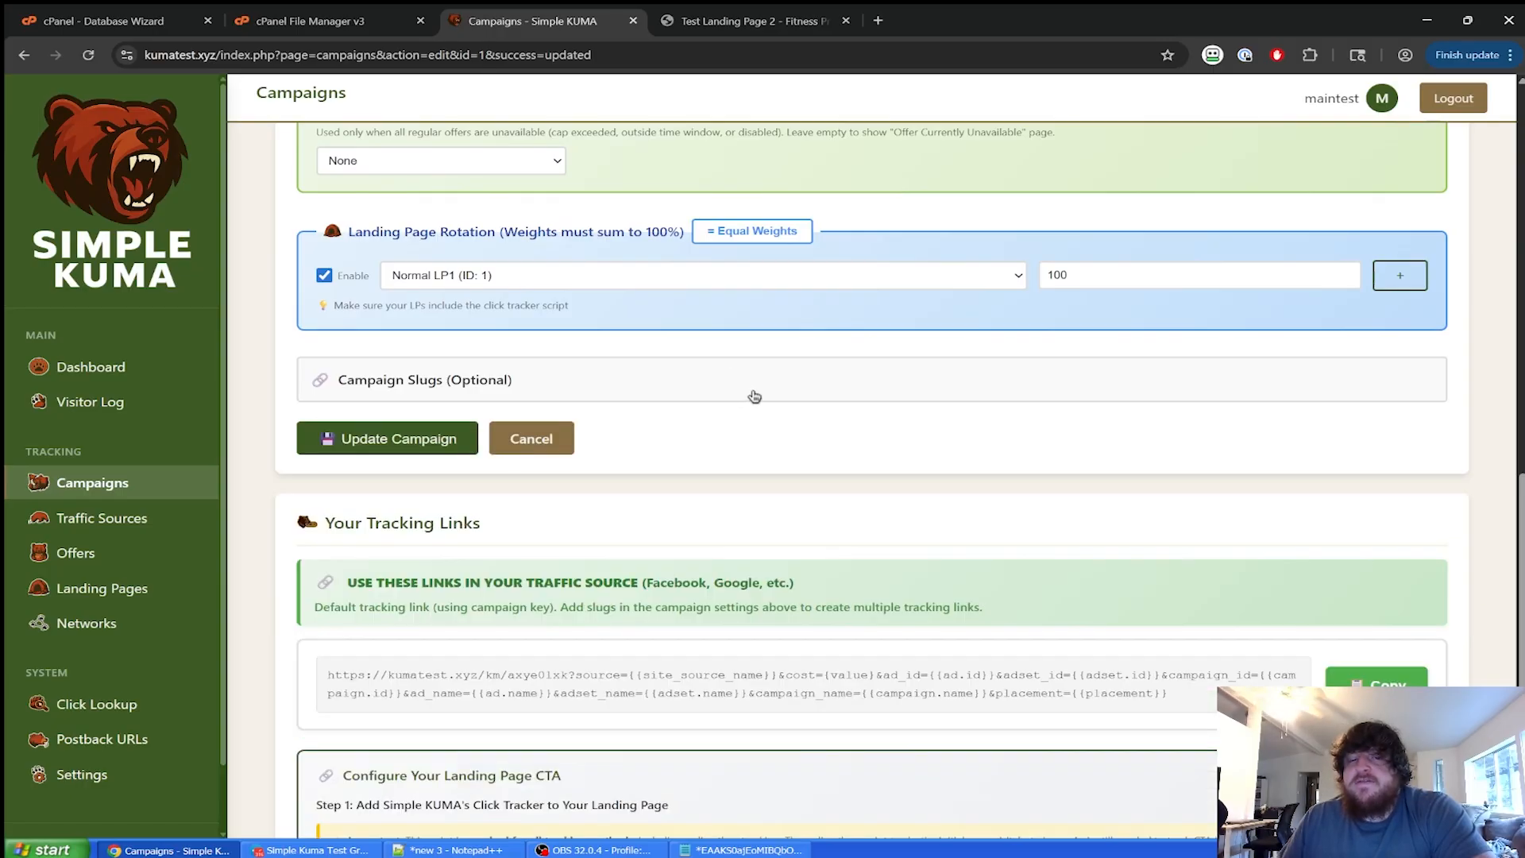
pyautogui.scroll(-5, 763, 406)
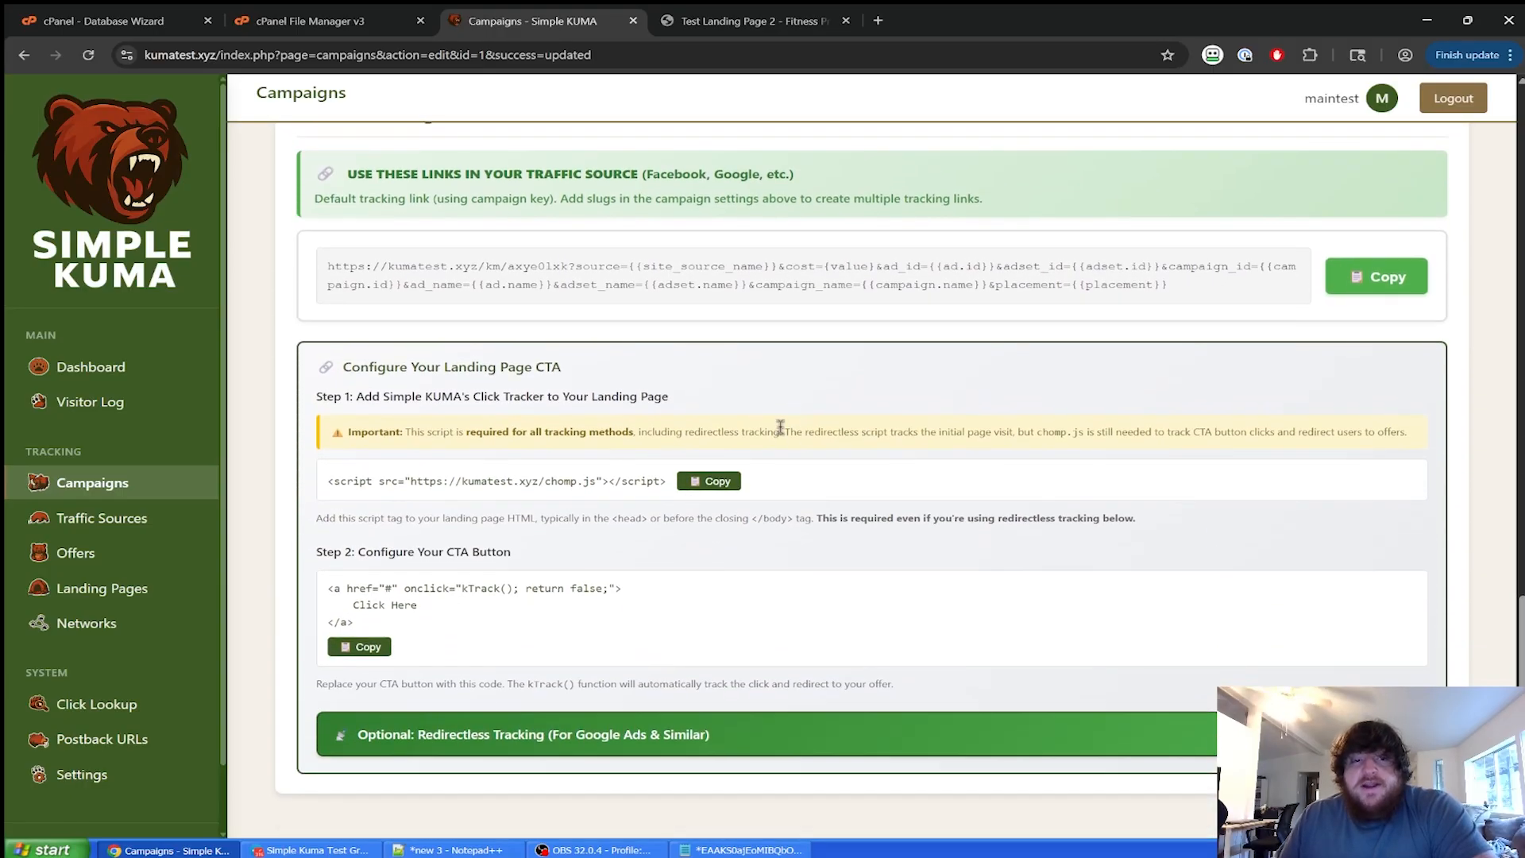
pyautogui.scroll(1, 787, 421)
pyautogui.scroll(-1, 795, 417)
pyautogui.scroll(1, 797, 417)
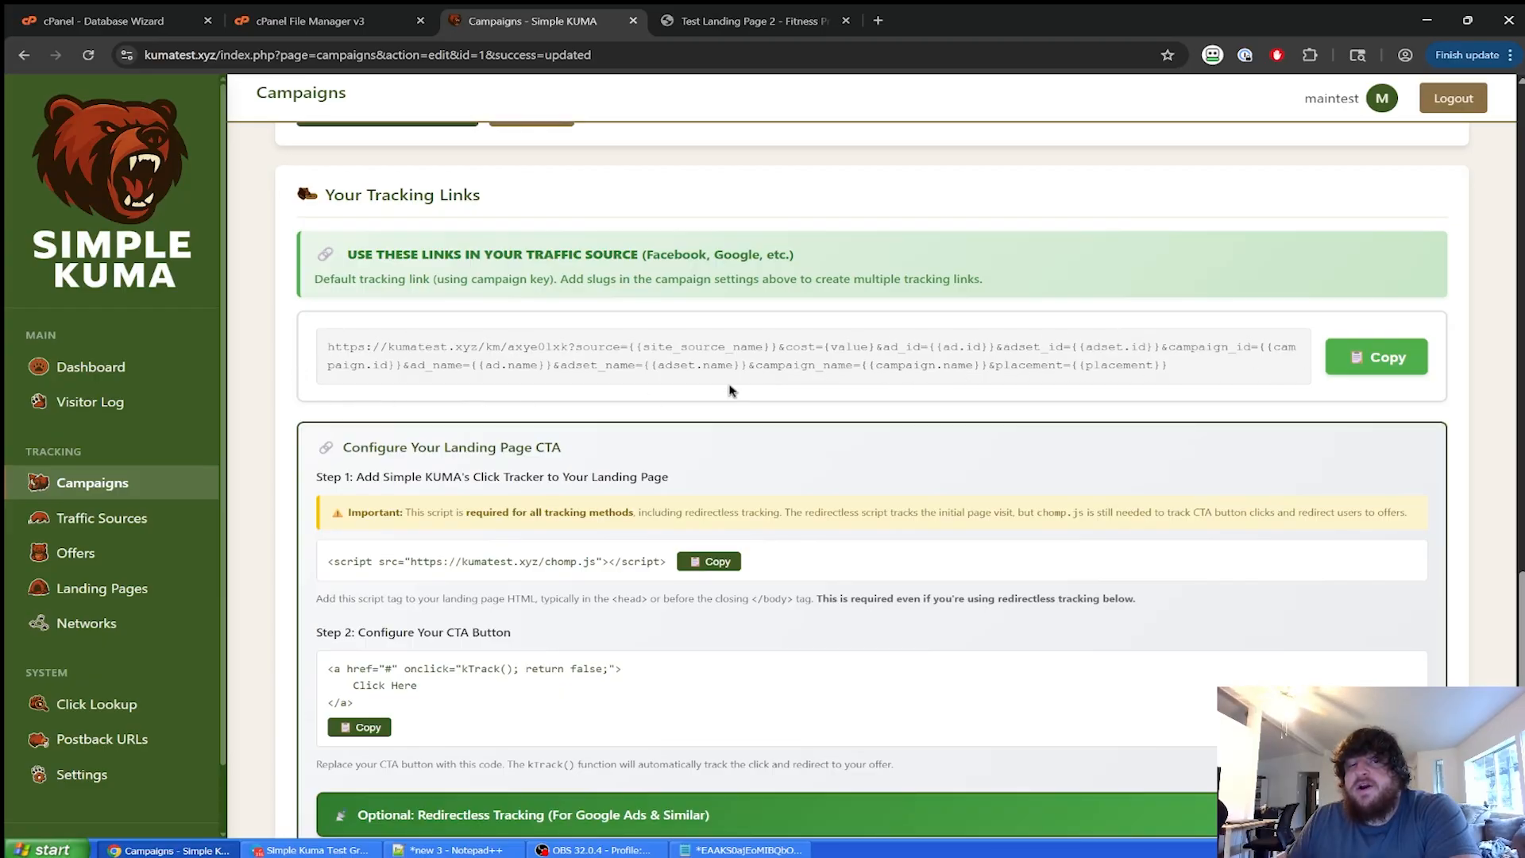
pyautogui.scroll(-1, 710, 366)
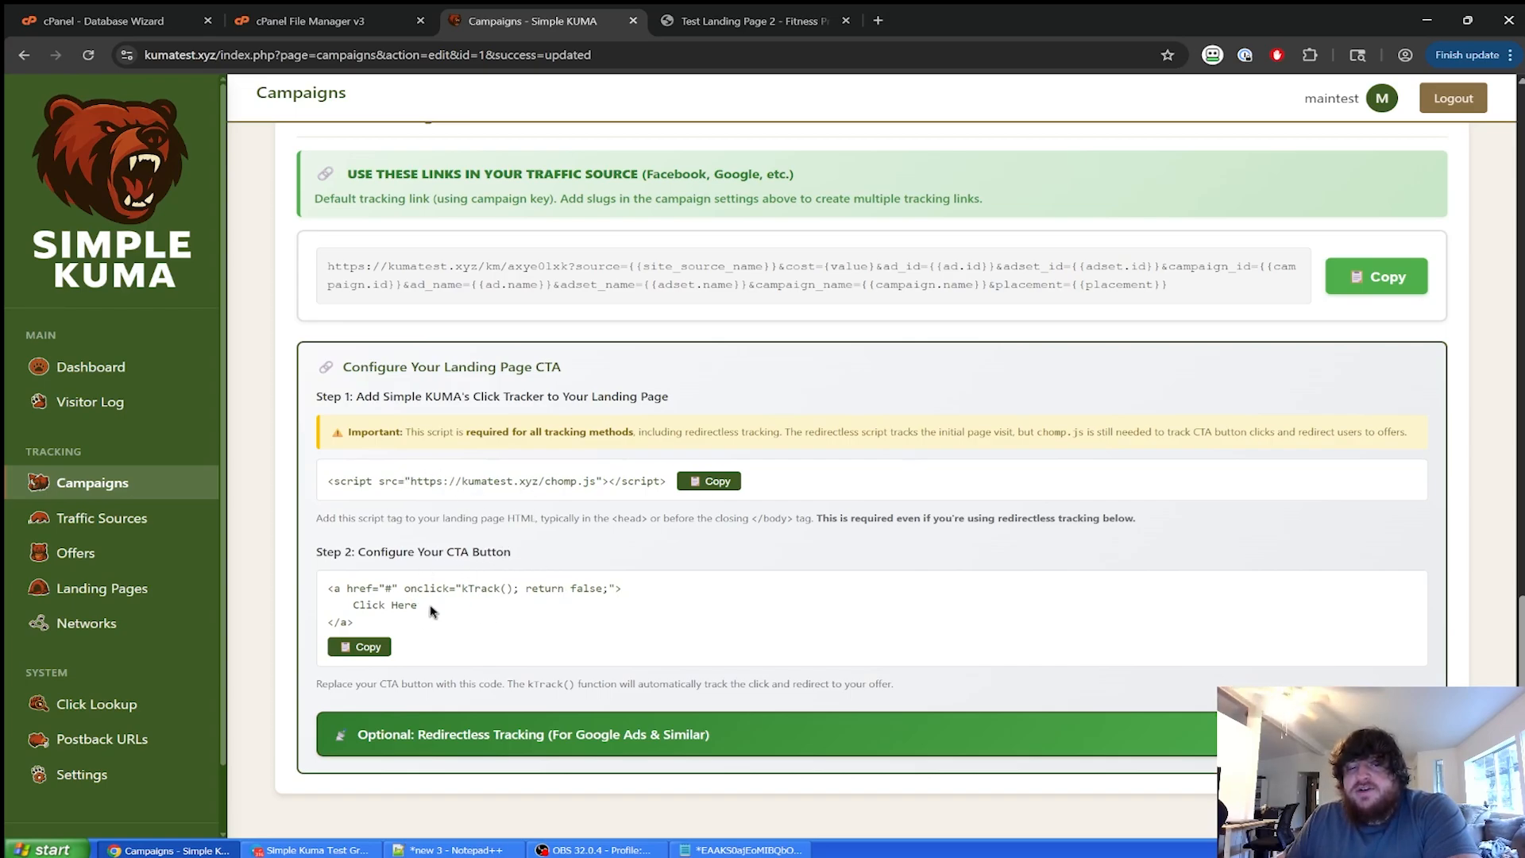
pyautogui.moveTo(515, 589); pyautogui.dragTo(489, 592)
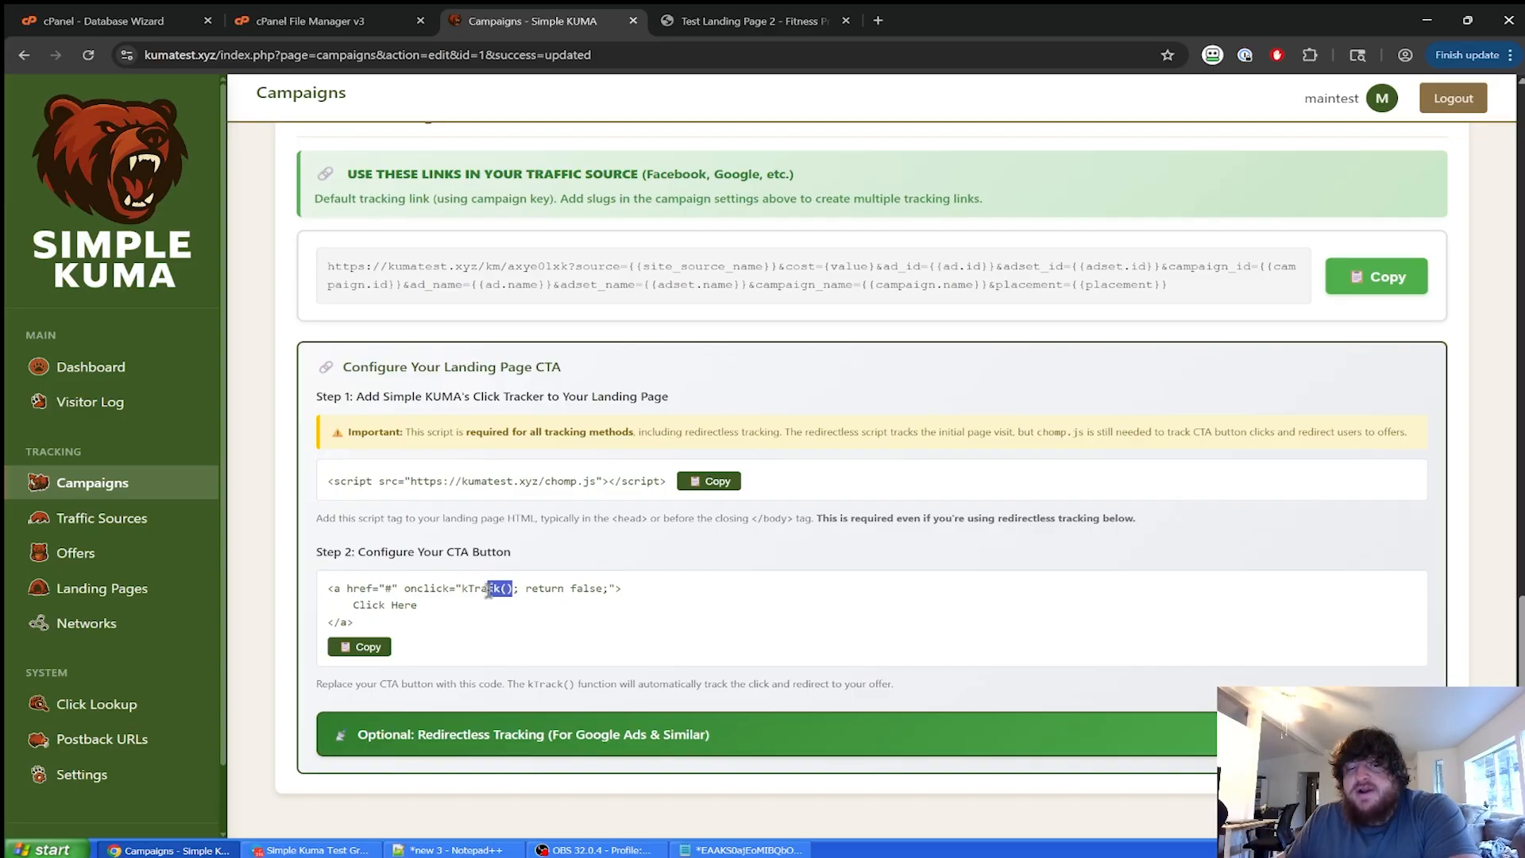
pyautogui.moveTo(615, 589)
pyautogui.mouseDown()
pyautogui.moveTo(327, 597)
pyautogui.moveTo(627, 592)
pyautogui.moveTo(612, 592)
pyautogui.mouseUp()
pyautogui.click(337, 588)
pyautogui.moveTo(401, 630); pyautogui.dragTo(330, 624)
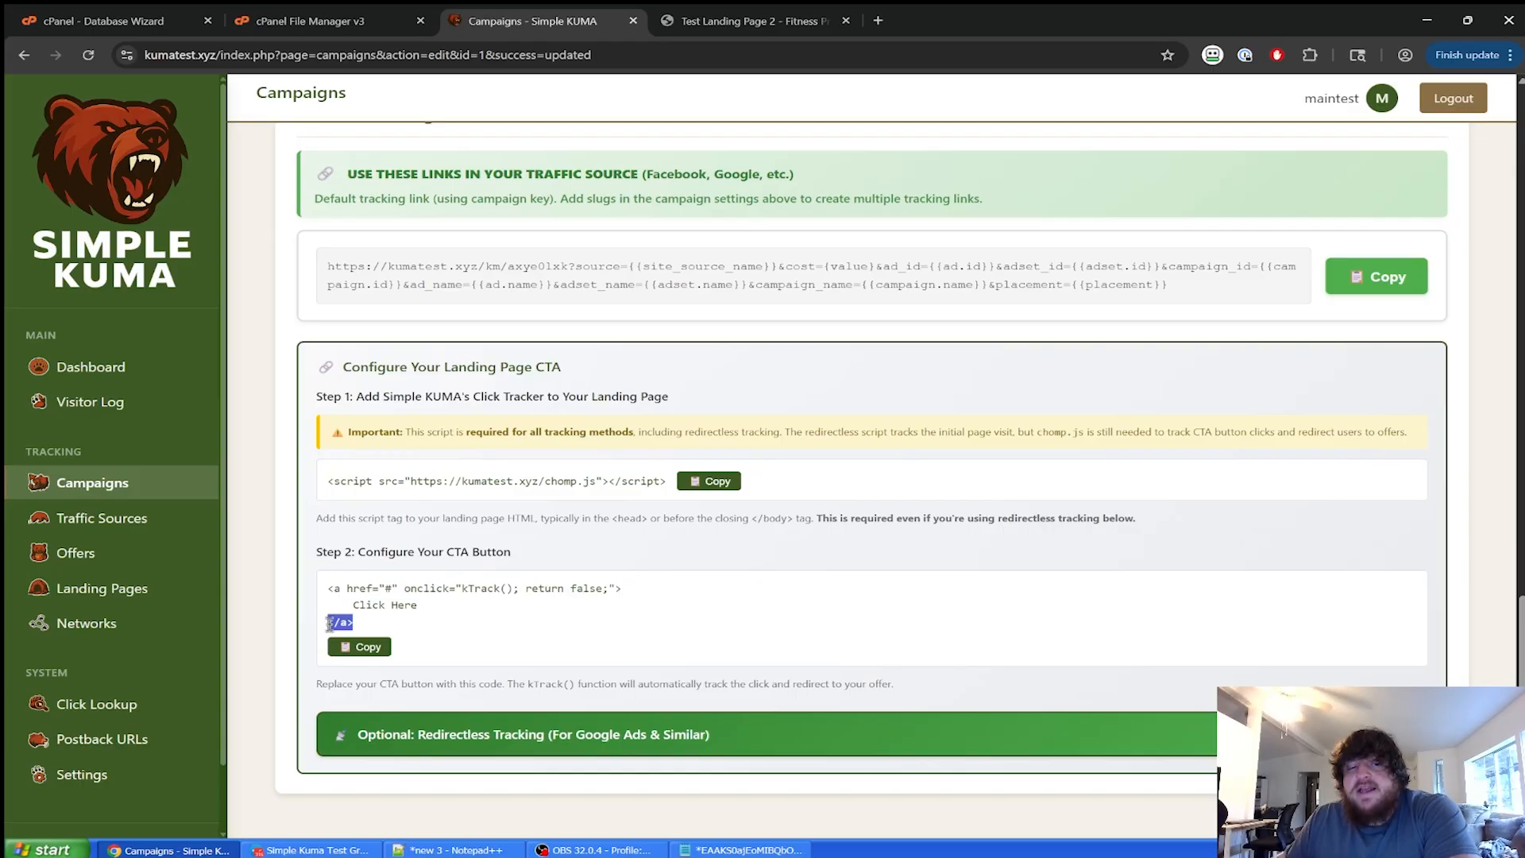
pyautogui.click(389, 625)
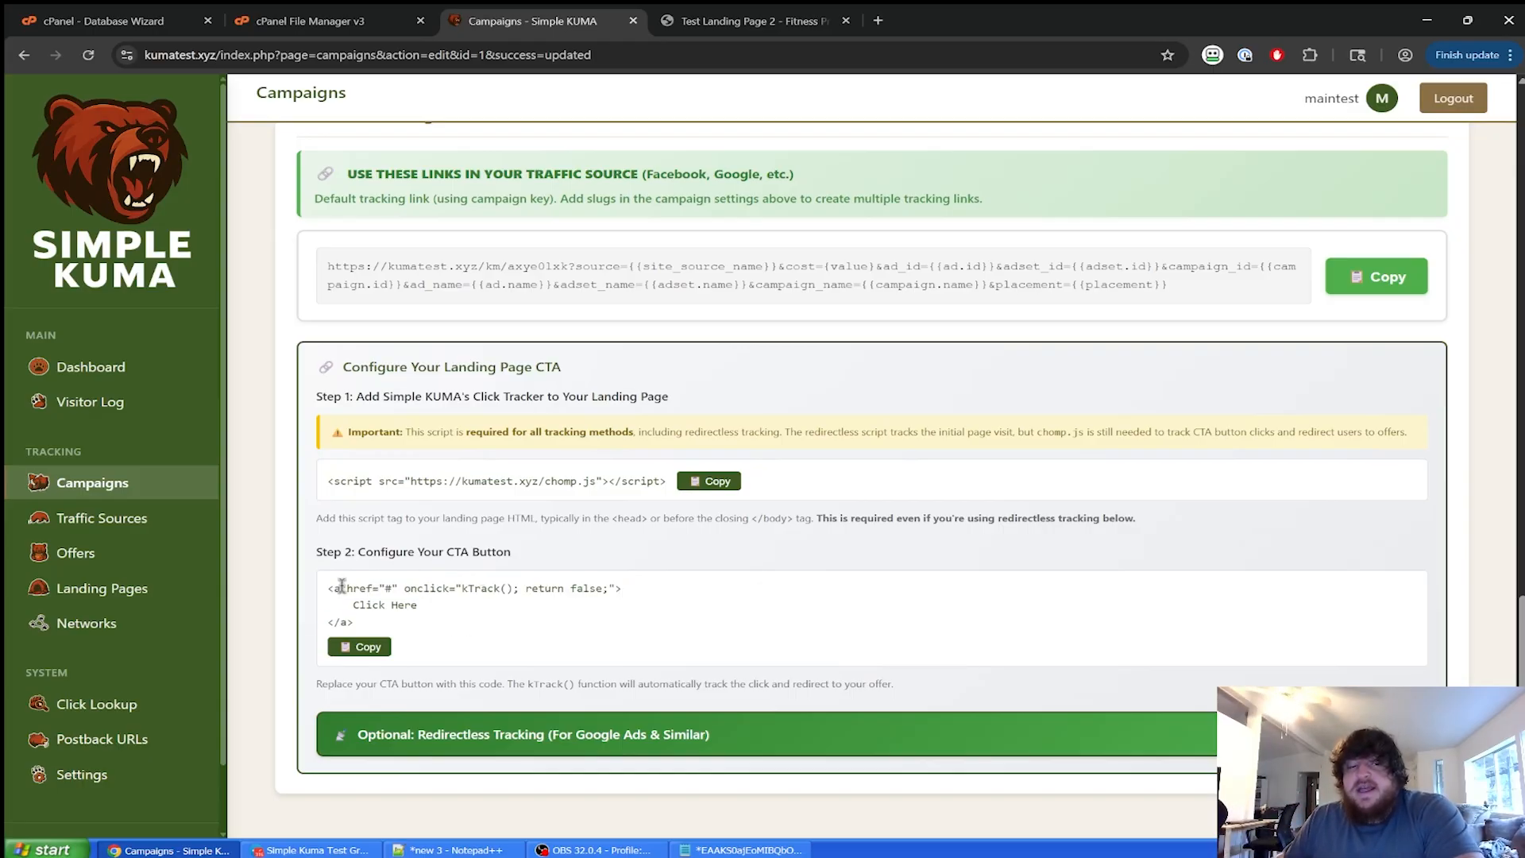
pyautogui.moveTo(328, 587); pyautogui.dragTo(641, 595)
pyautogui.click(641, 594)
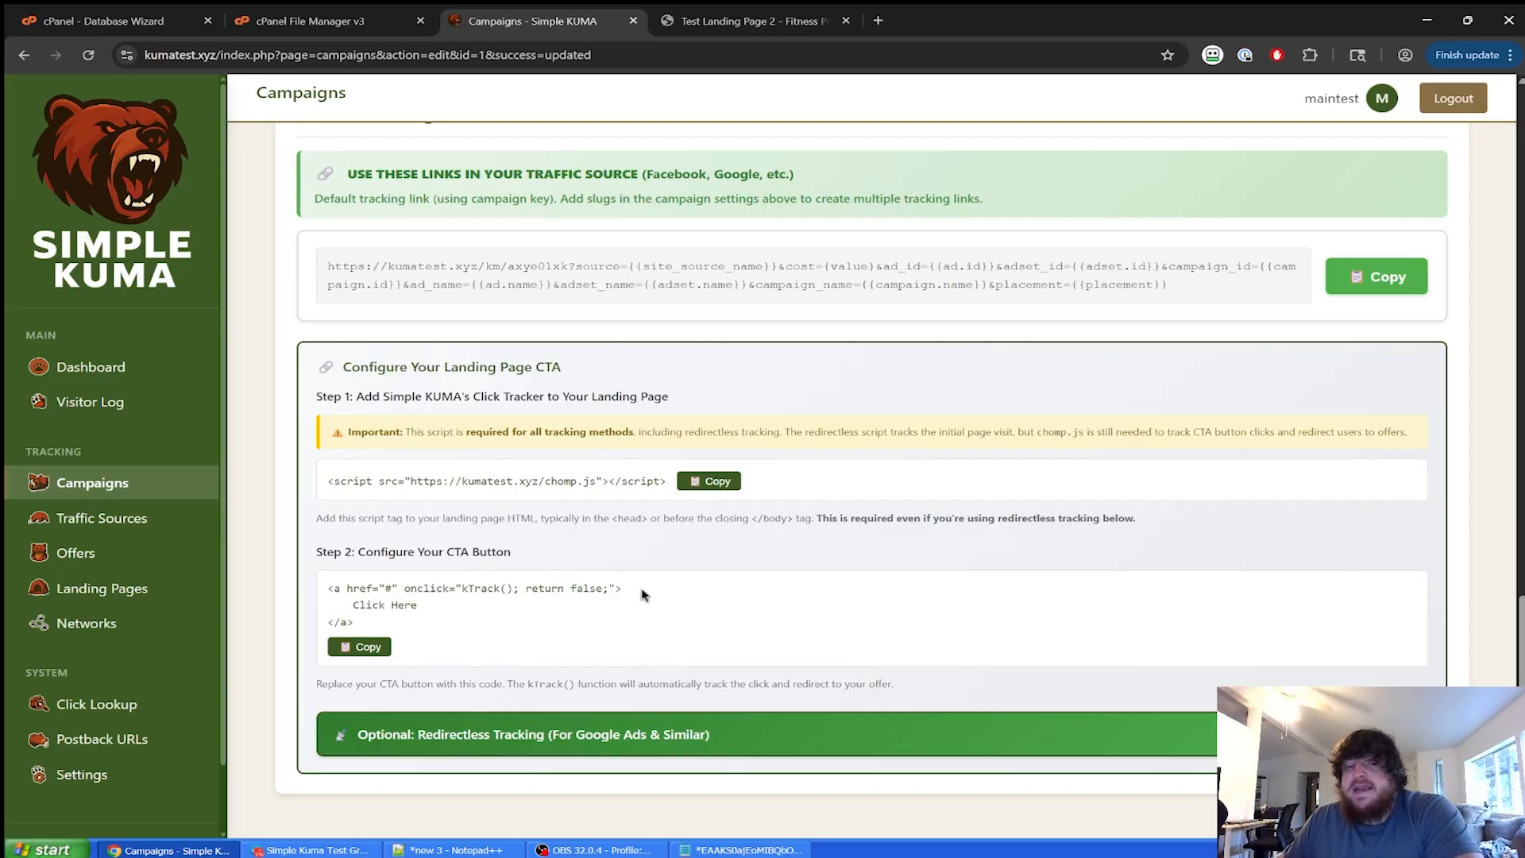
pyautogui.moveTo(328, 481); pyautogui.dragTo(664, 510)
pyautogui.click(665, 513)
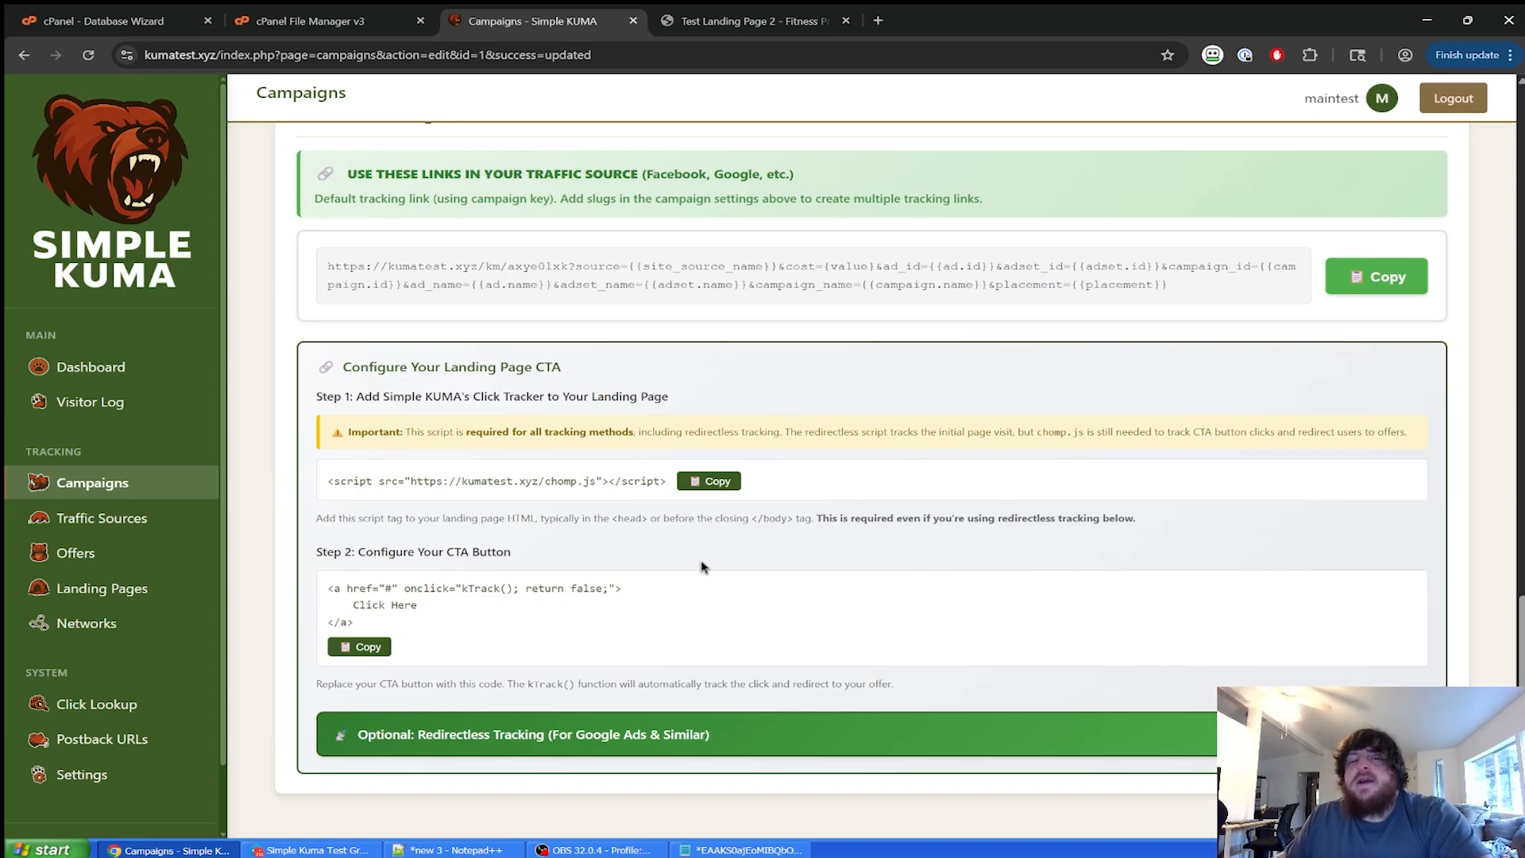
# Expand Optional: Redirectless Tracking and select Normal LP1 as the landing page.
pyautogui.click(715, 721)
pyautogui.scroll(-8, 725, 658)
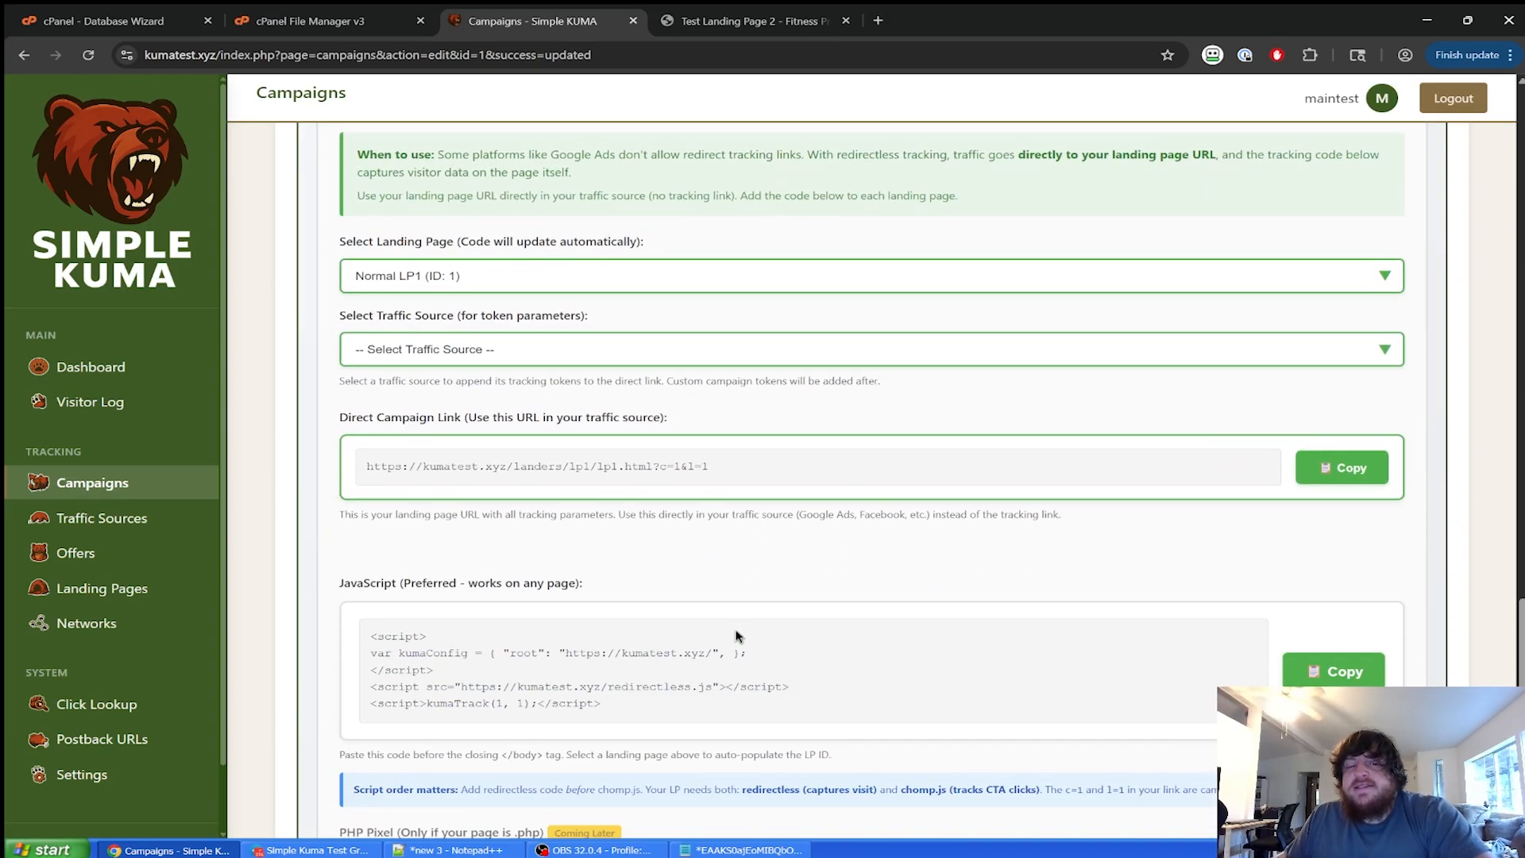
pyautogui.scroll(1, 736, 636)
pyautogui.click(577, 368)
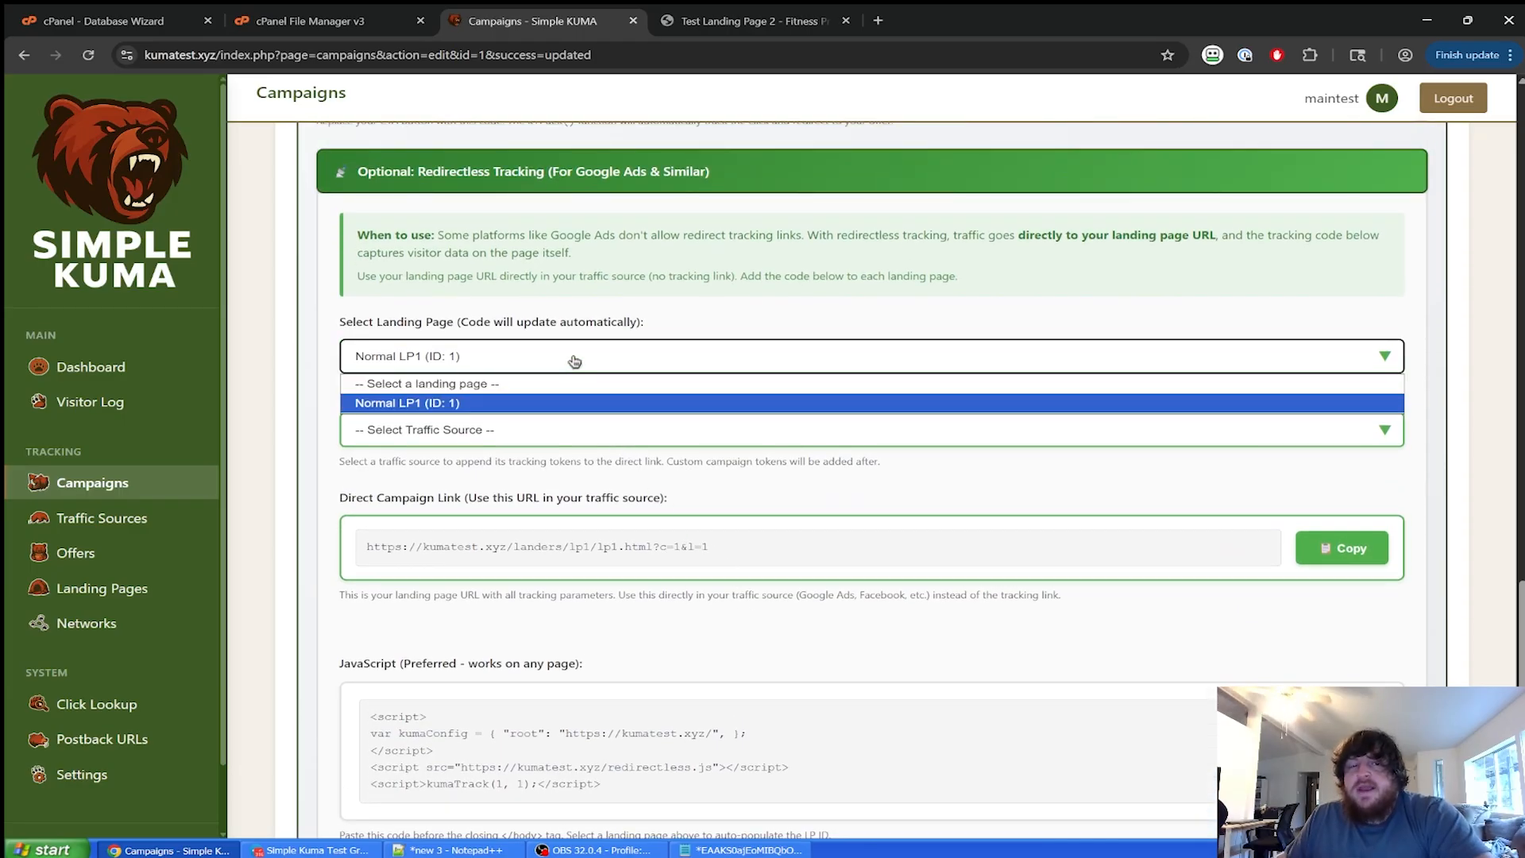
pyautogui.click(561, 403)
# Select Facebook as the traffic source and review the chomp.js tag and kTrack() CTA code.
pyautogui.click(534, 430)
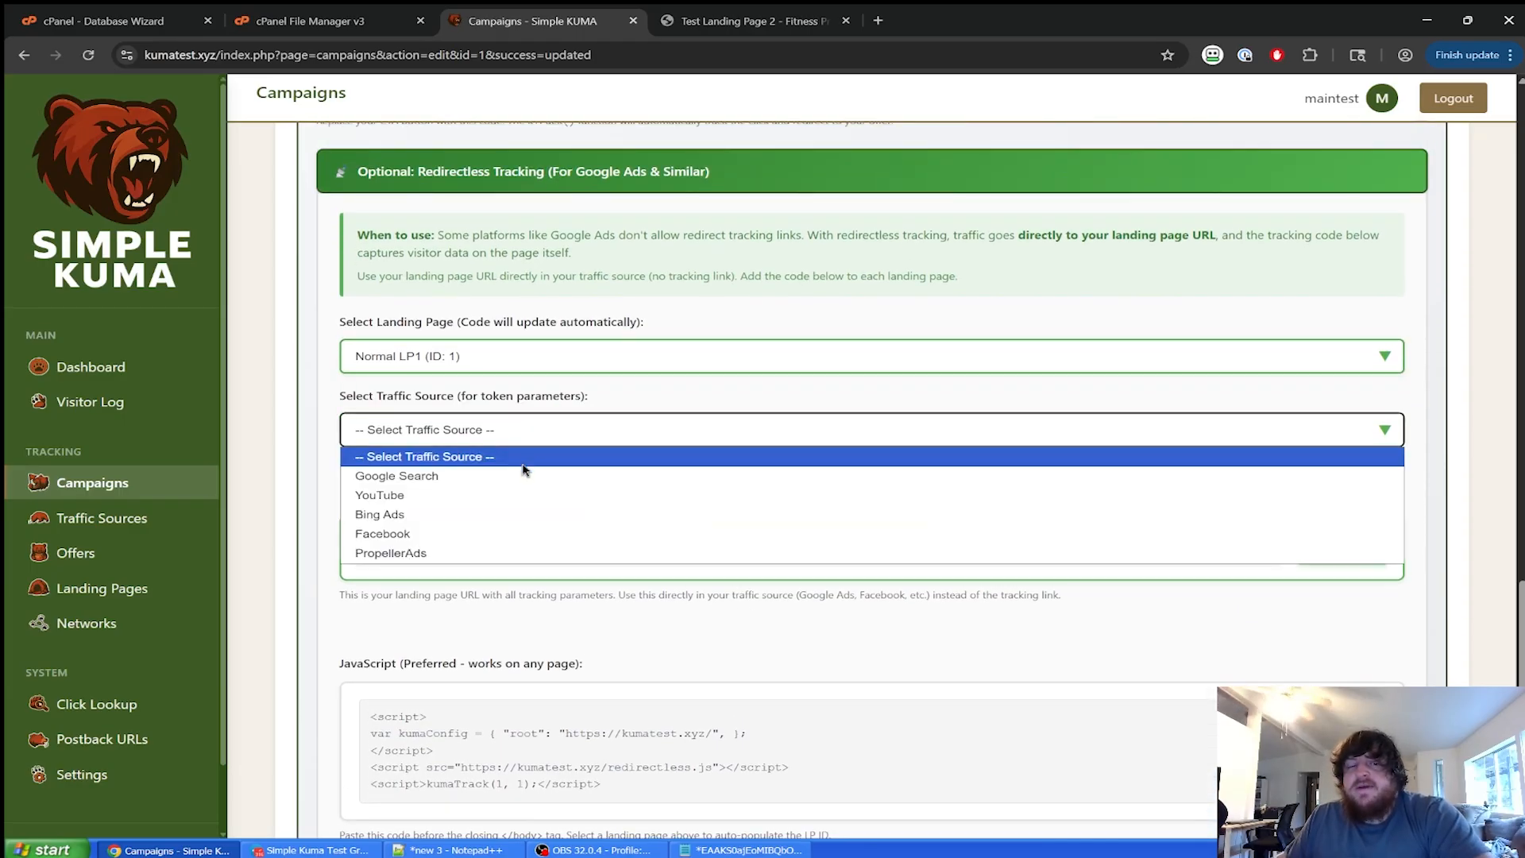
pyautogui.click(493, 535)
pyautogui.scroll(-2, 592, 493)
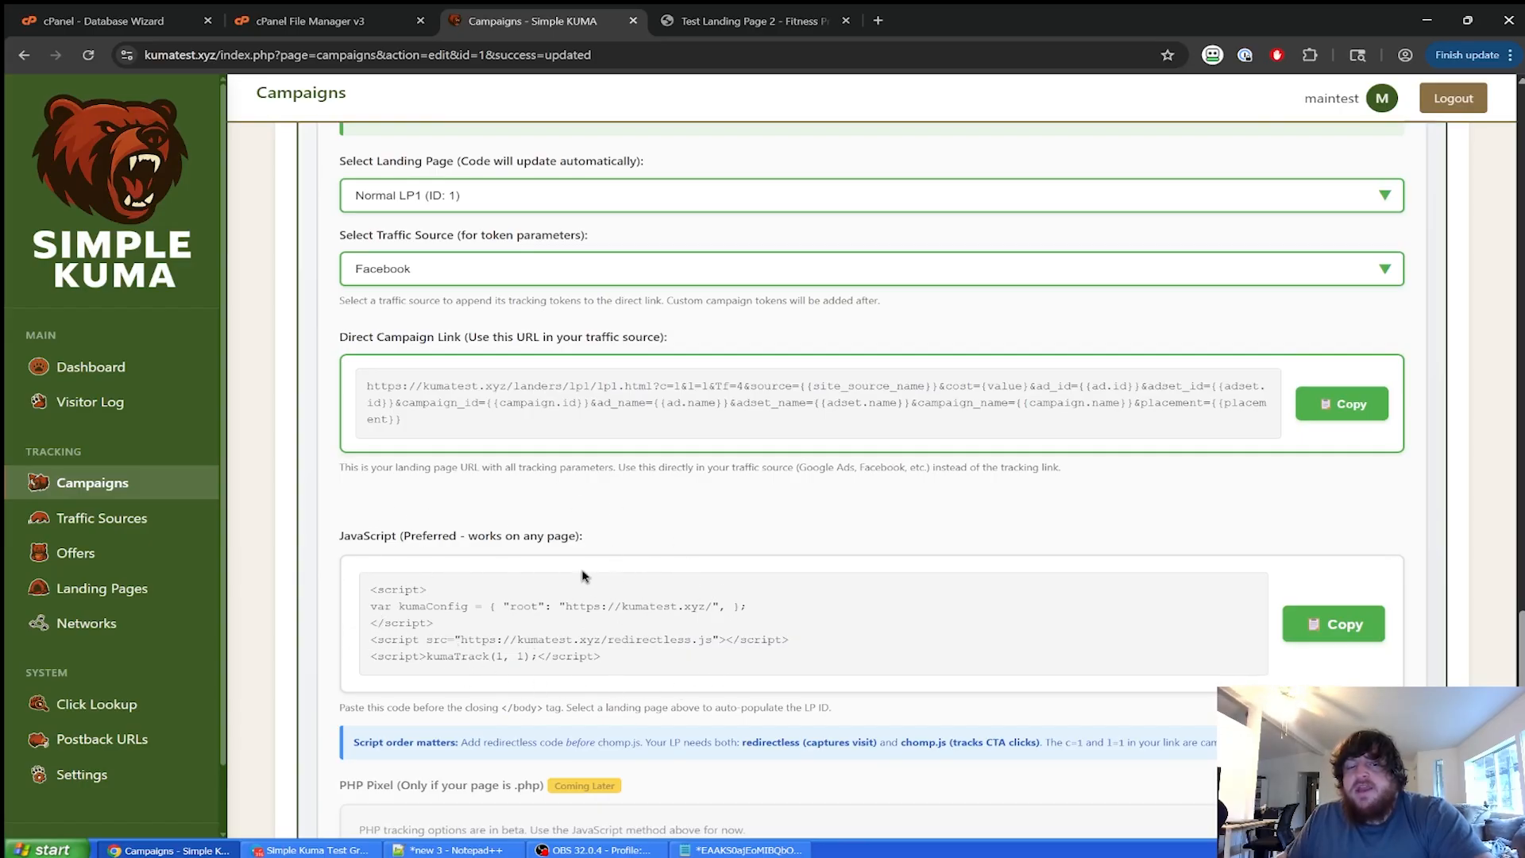
pyautogui.scroll(3, 794, 557)
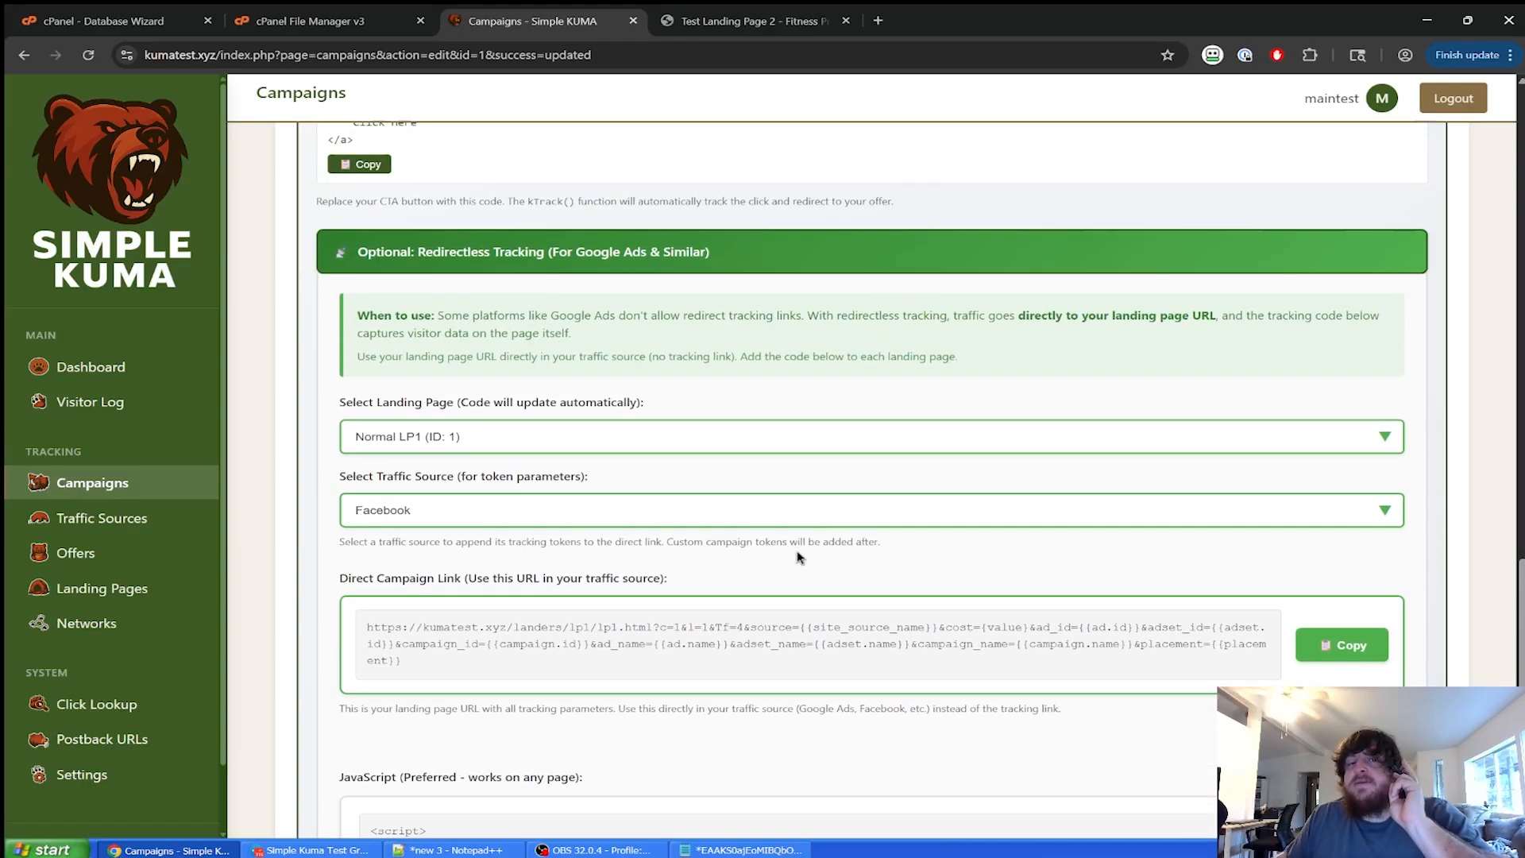
pyautogui.scroll(4, 599, 513)
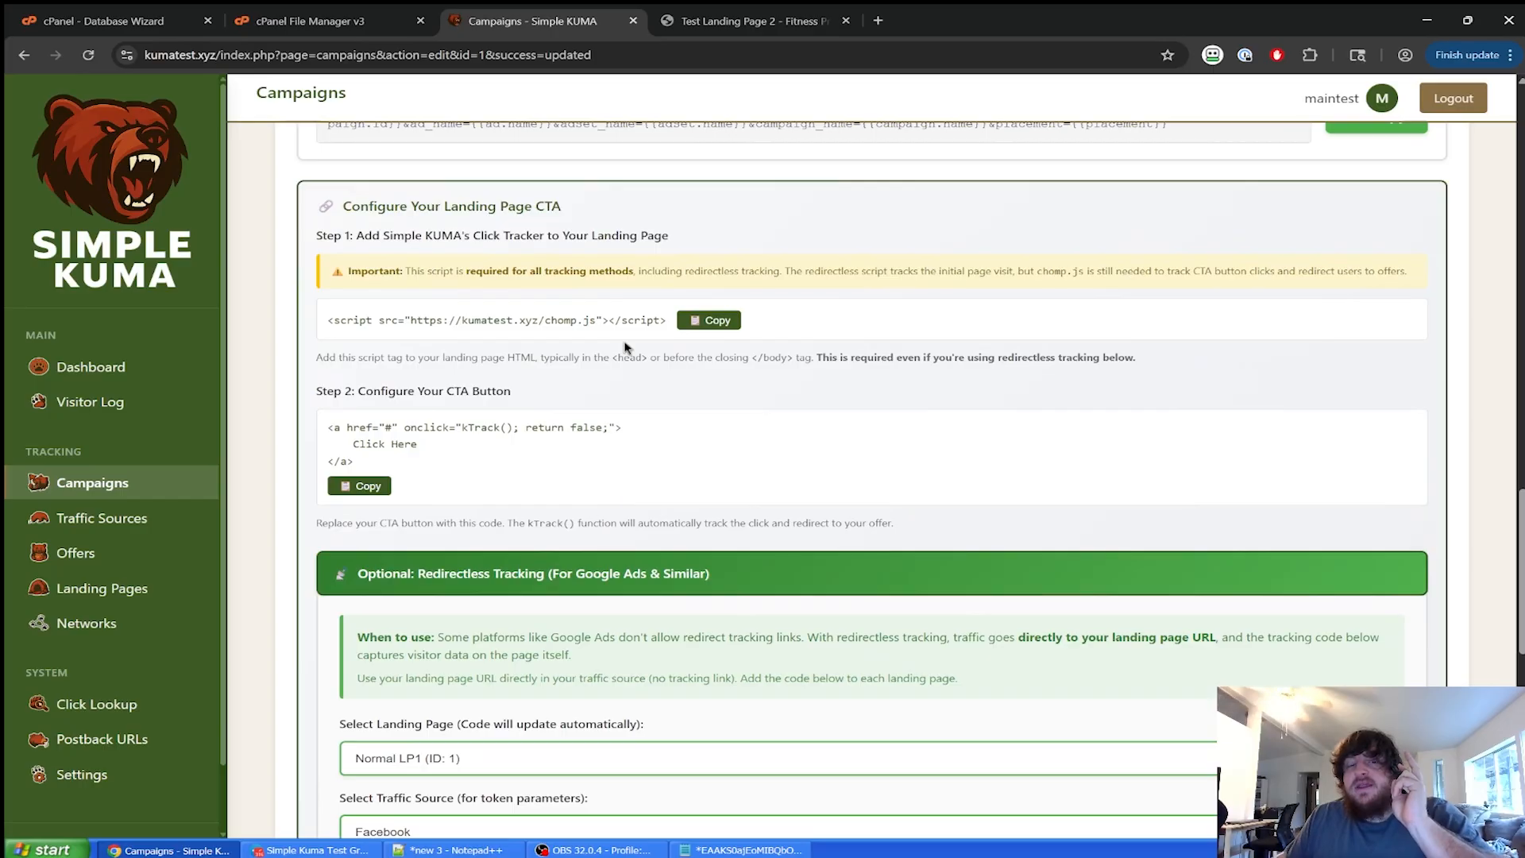
pyautogui.scroll(-9, 622, 333)
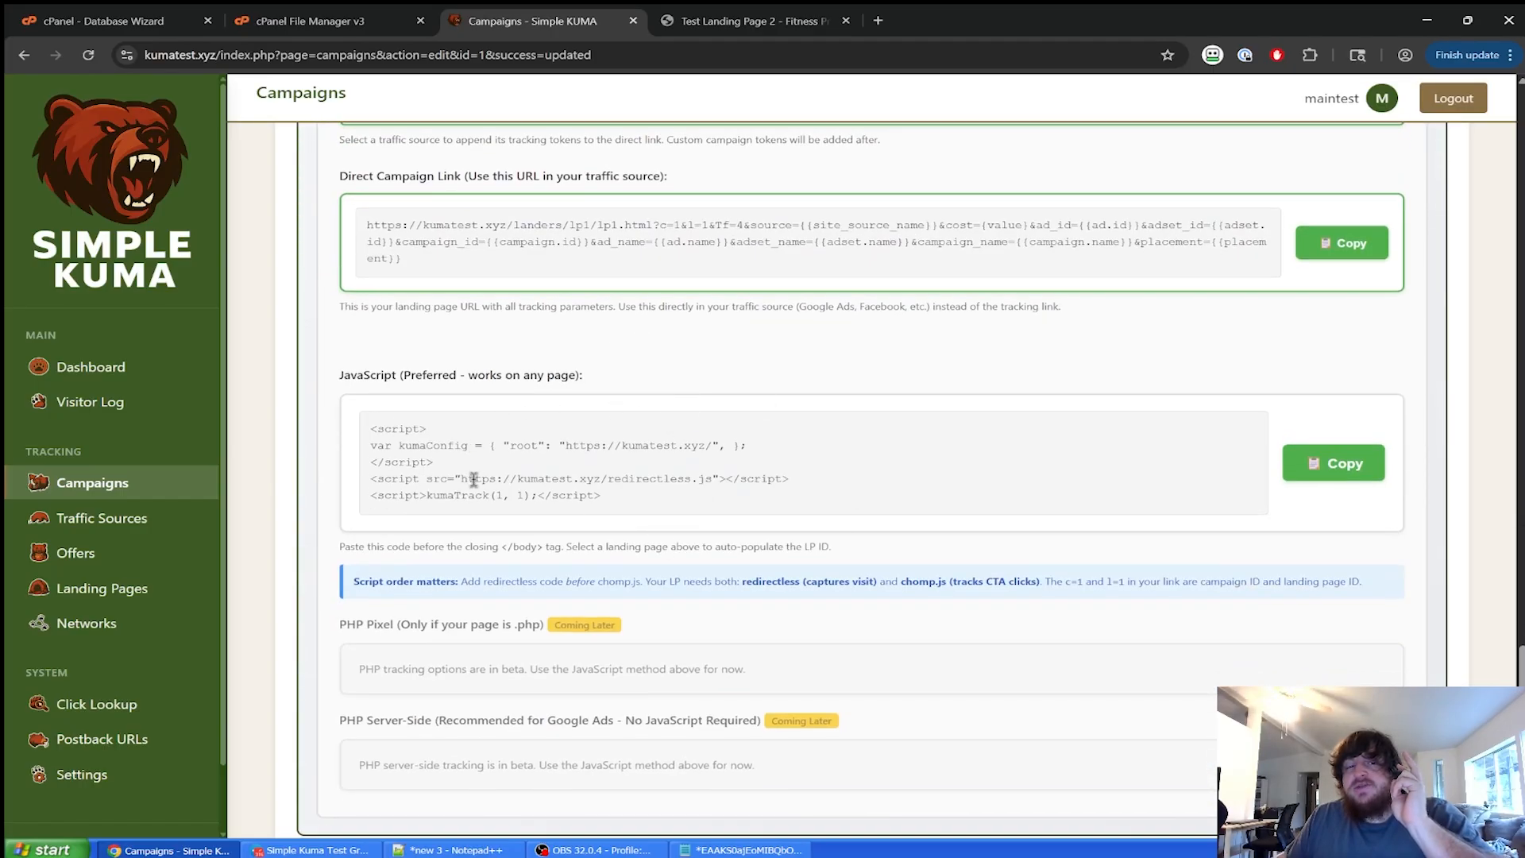
pyautogui.scroll(3, 545, 540)
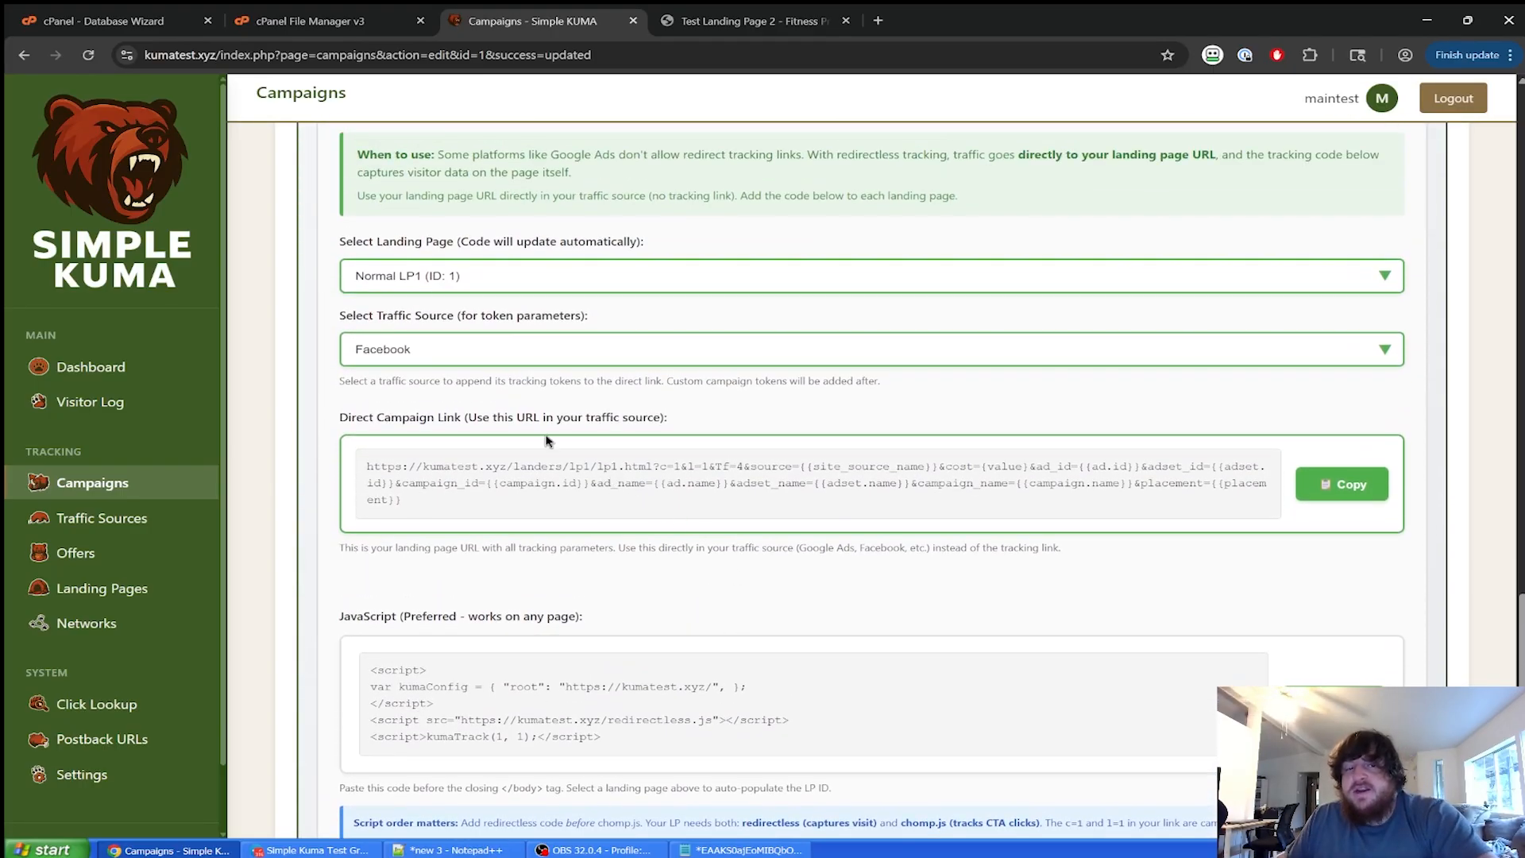
pyautogui.scroll(6, 953, 416)
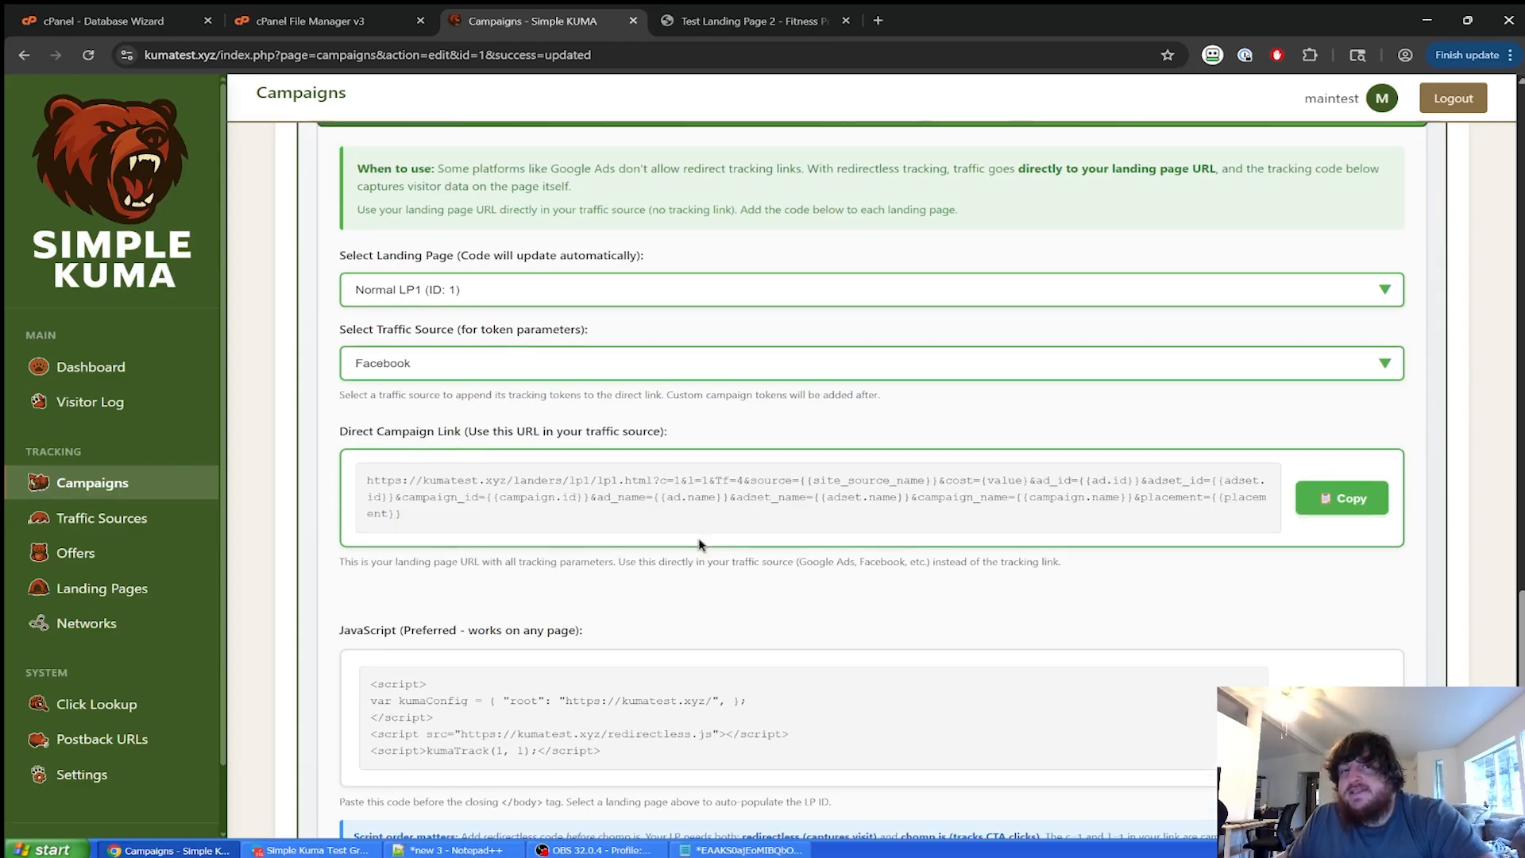
pyautogui.scroll(-7, 630, 473)
pyautogui.scroll(7, 956, 330)
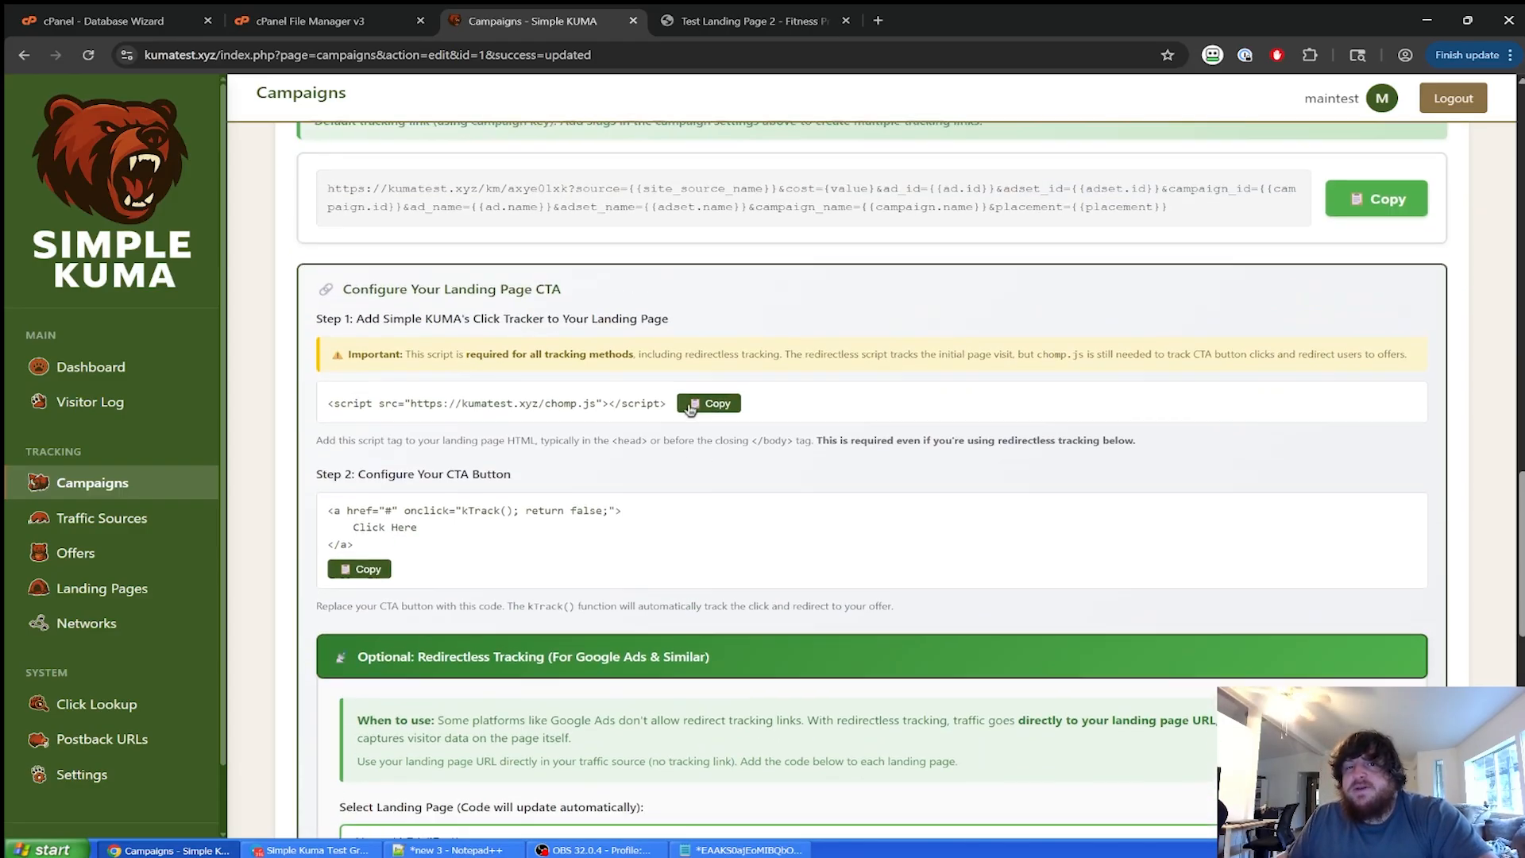
pyautogui.scroll(-10, 546, 410)
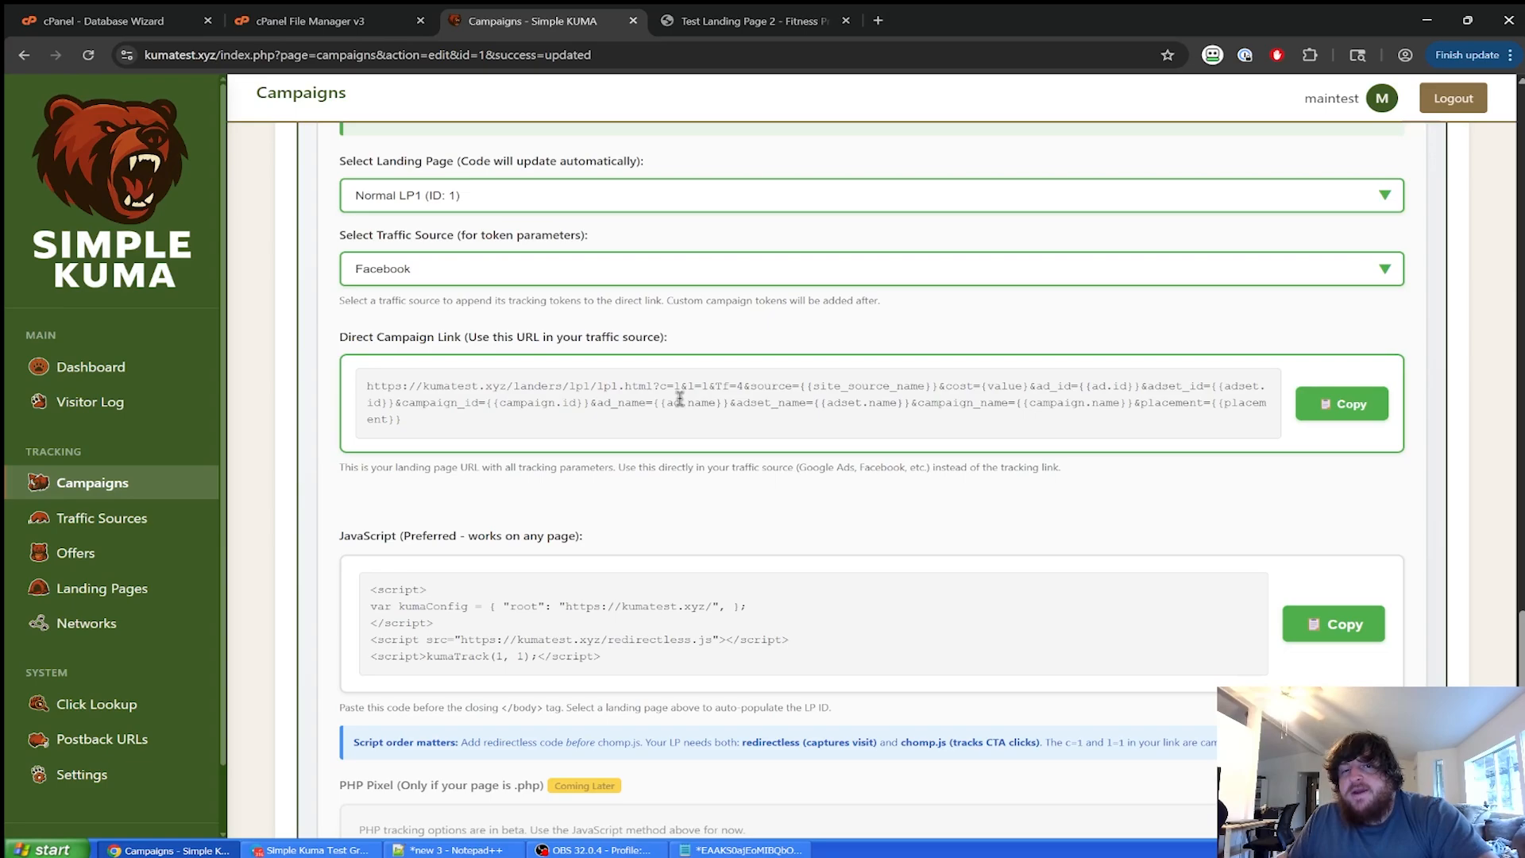
pyautogui.scroll(10, 590, 479)
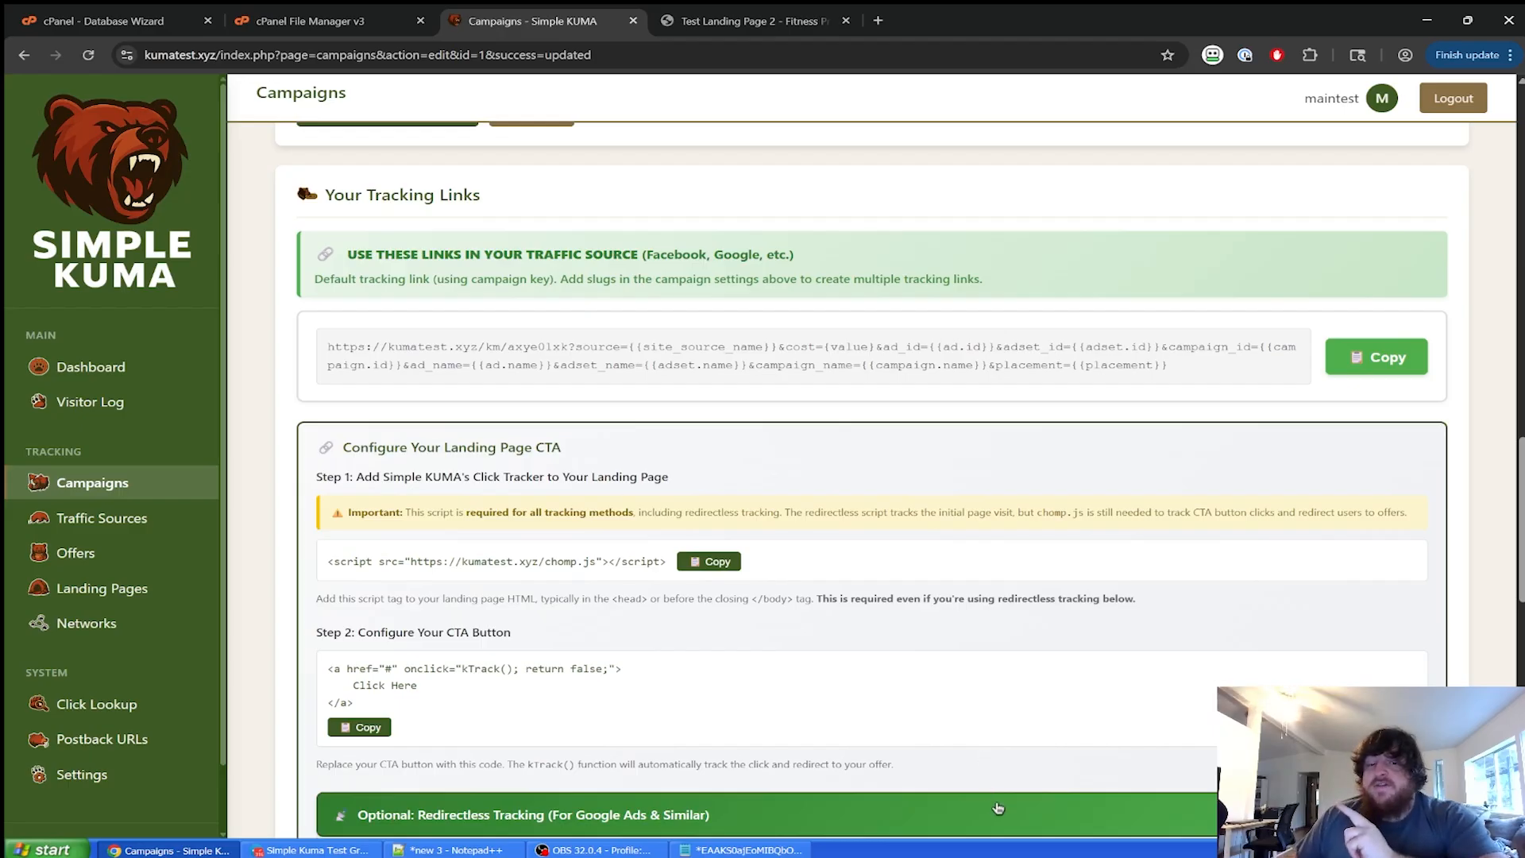
pyautogui.scroll(-1, 947, 689)
pyautogui.scroll(8, 908, 580)
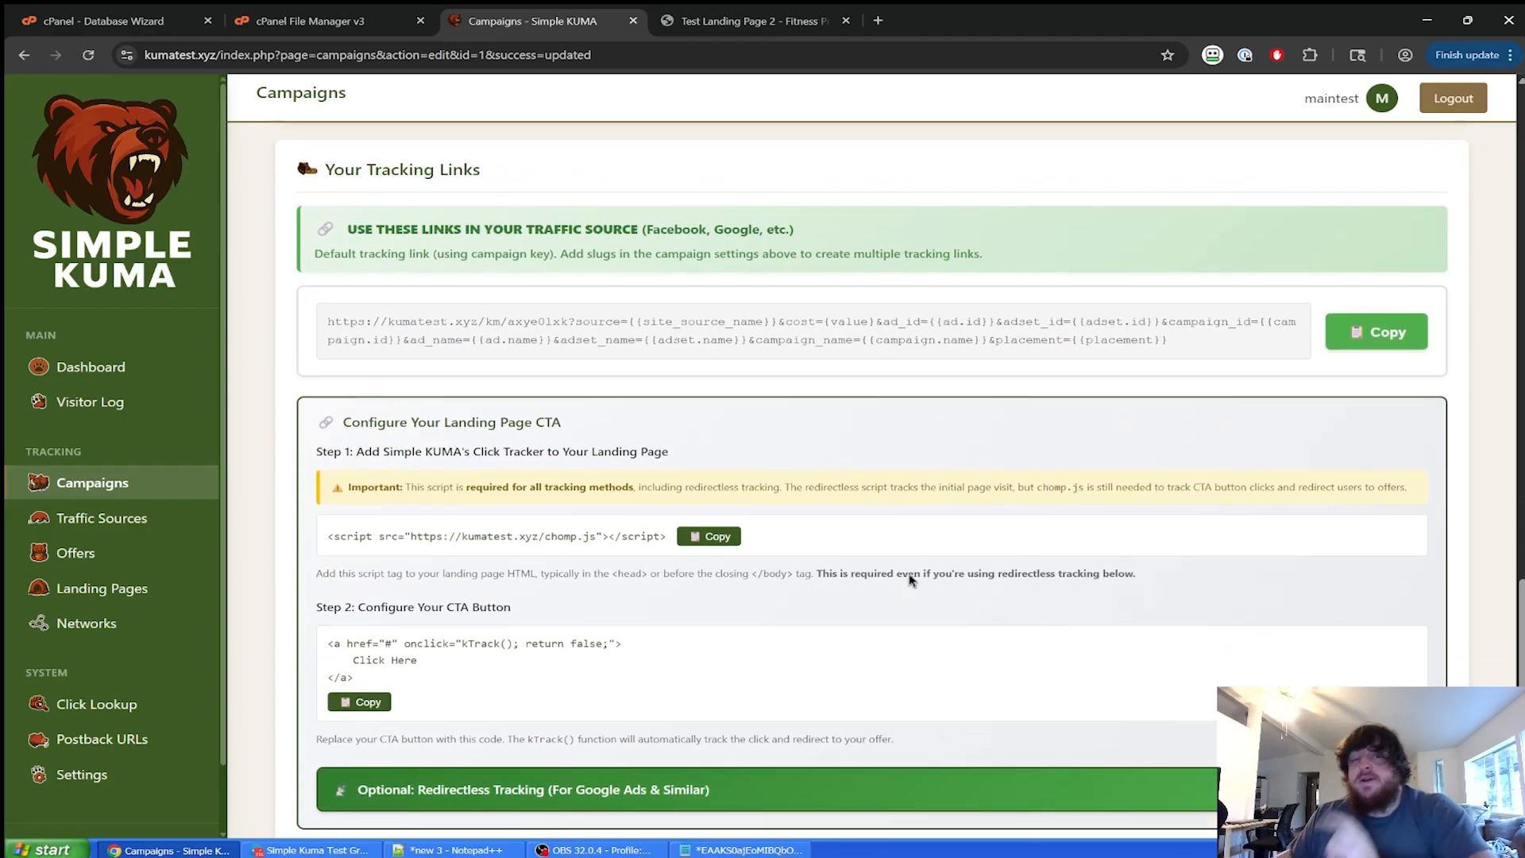
pyautogui.scroll(-10, 775, 611)
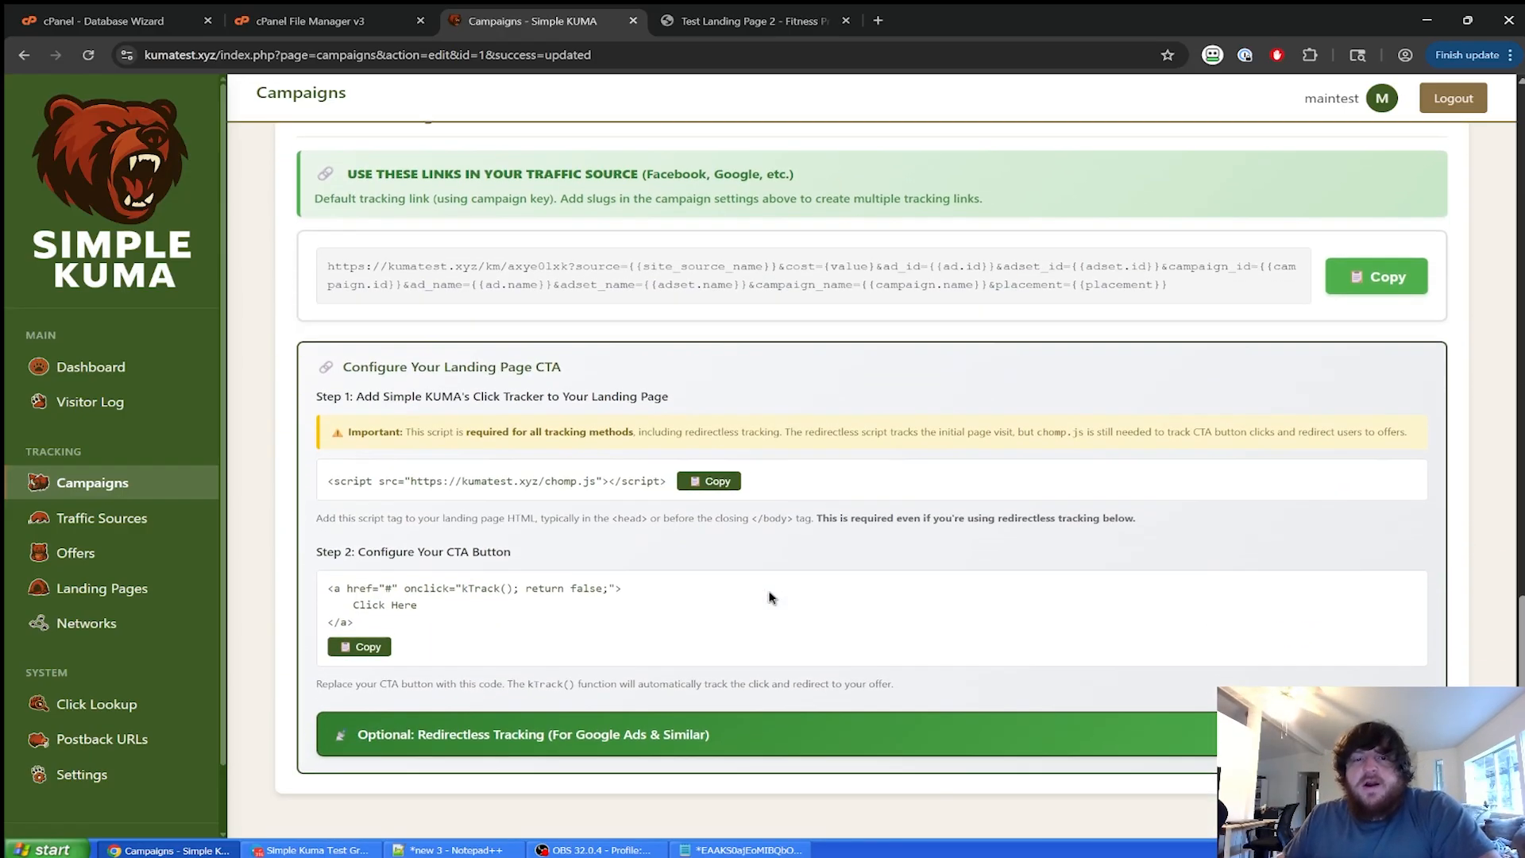
# Copy the default tracking link and return to the Campaigns list.
pyautogui.scroll(5, 1300, 514)
pyautogui.click(1371, 518)
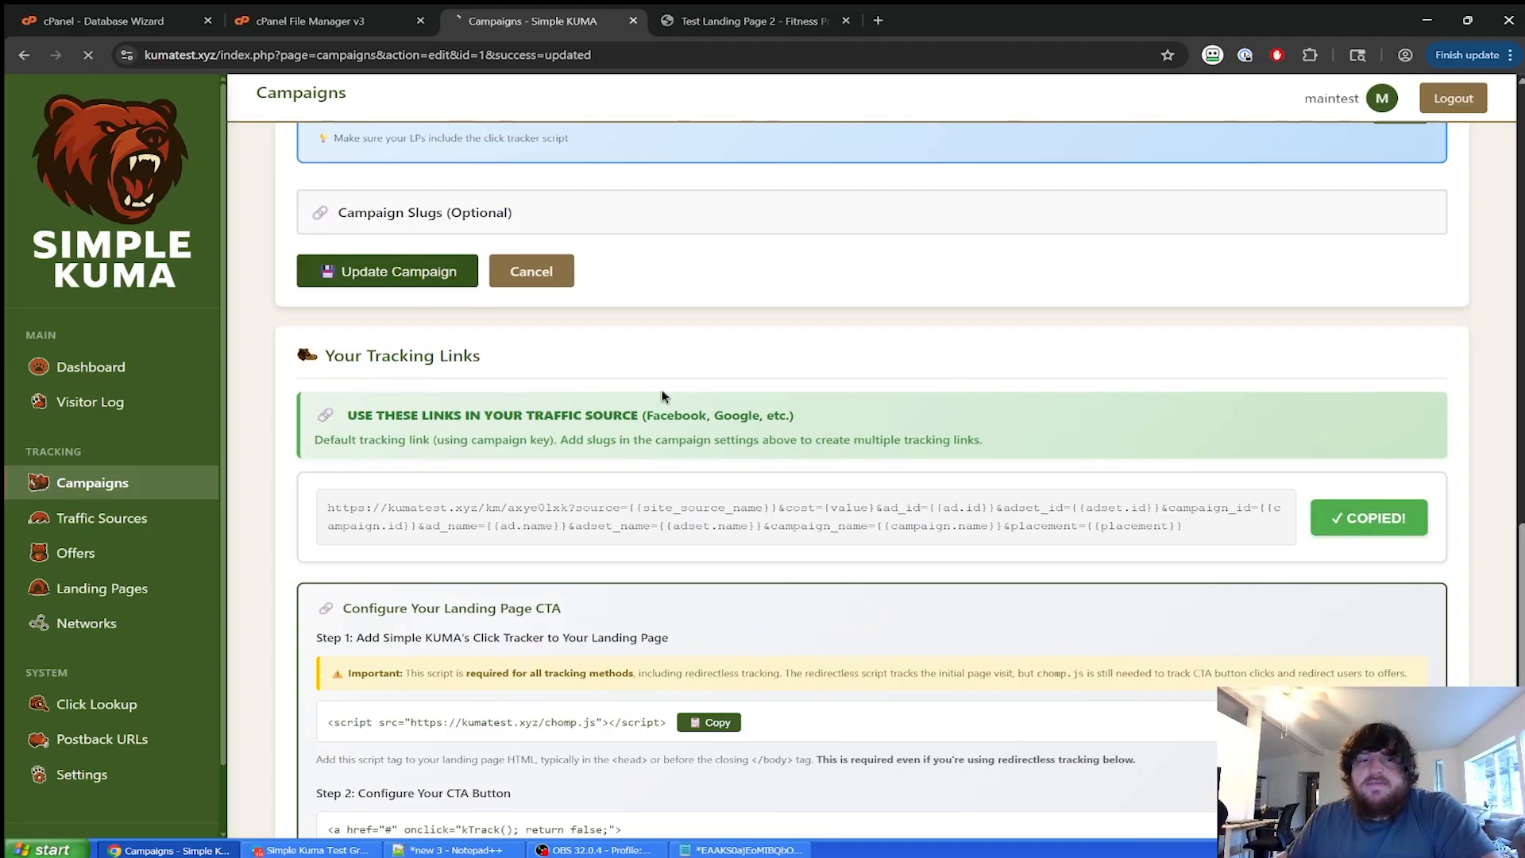
pyautogui.scroll(20, 386, 548)
pyautogui.click(196, 481)
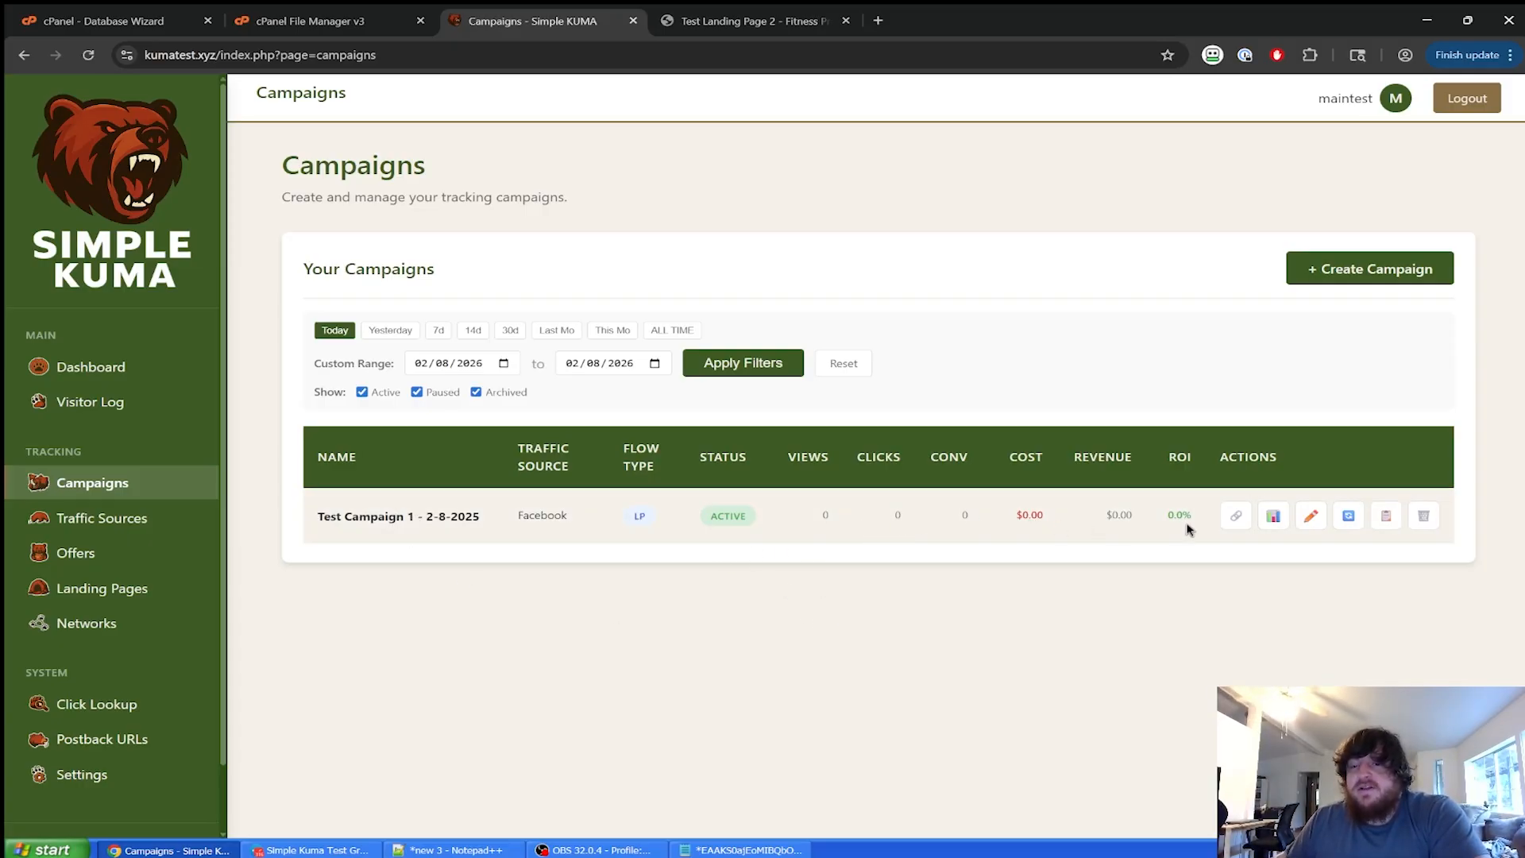
# Browse Traffic Sources, Offers and Landing Pages, checking campaigns using Example Offer 1 and Normal LP1.
pyautogui.click(139, 521)
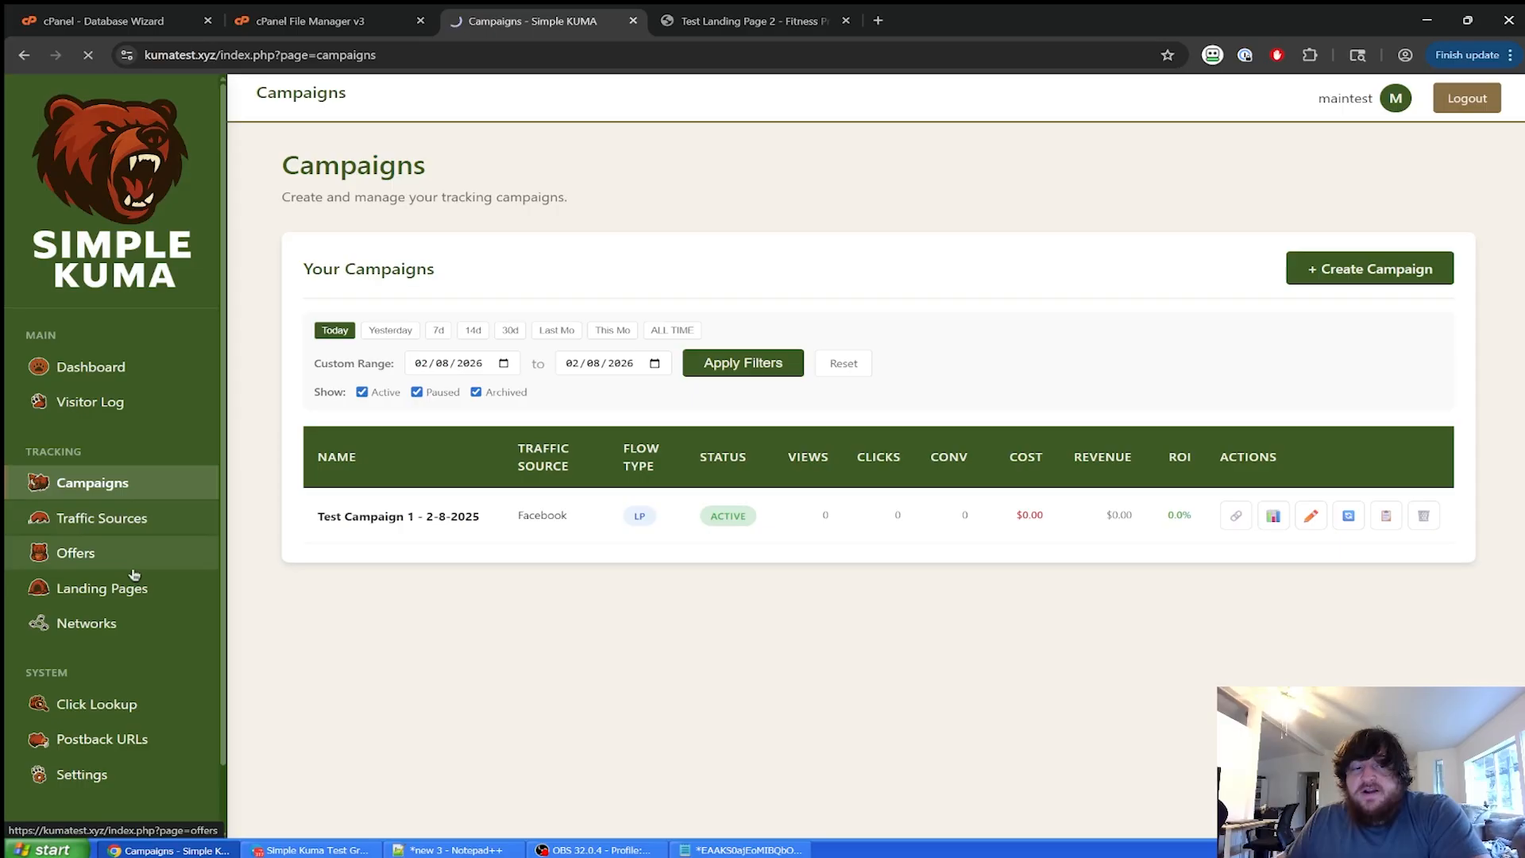
pyautogui.click(148, 594)
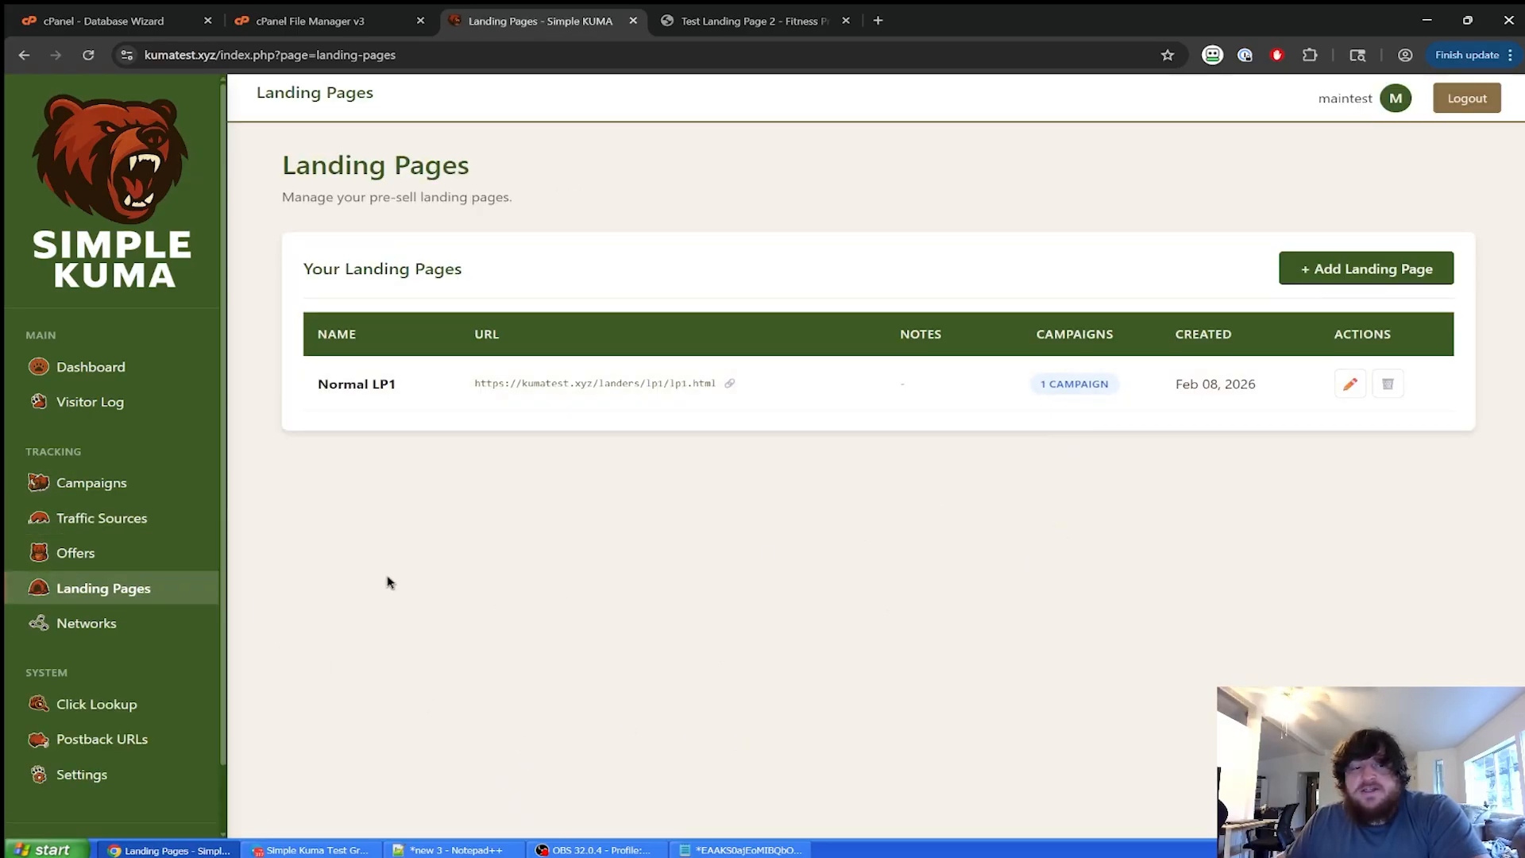
pyautogui.click(159, 556)
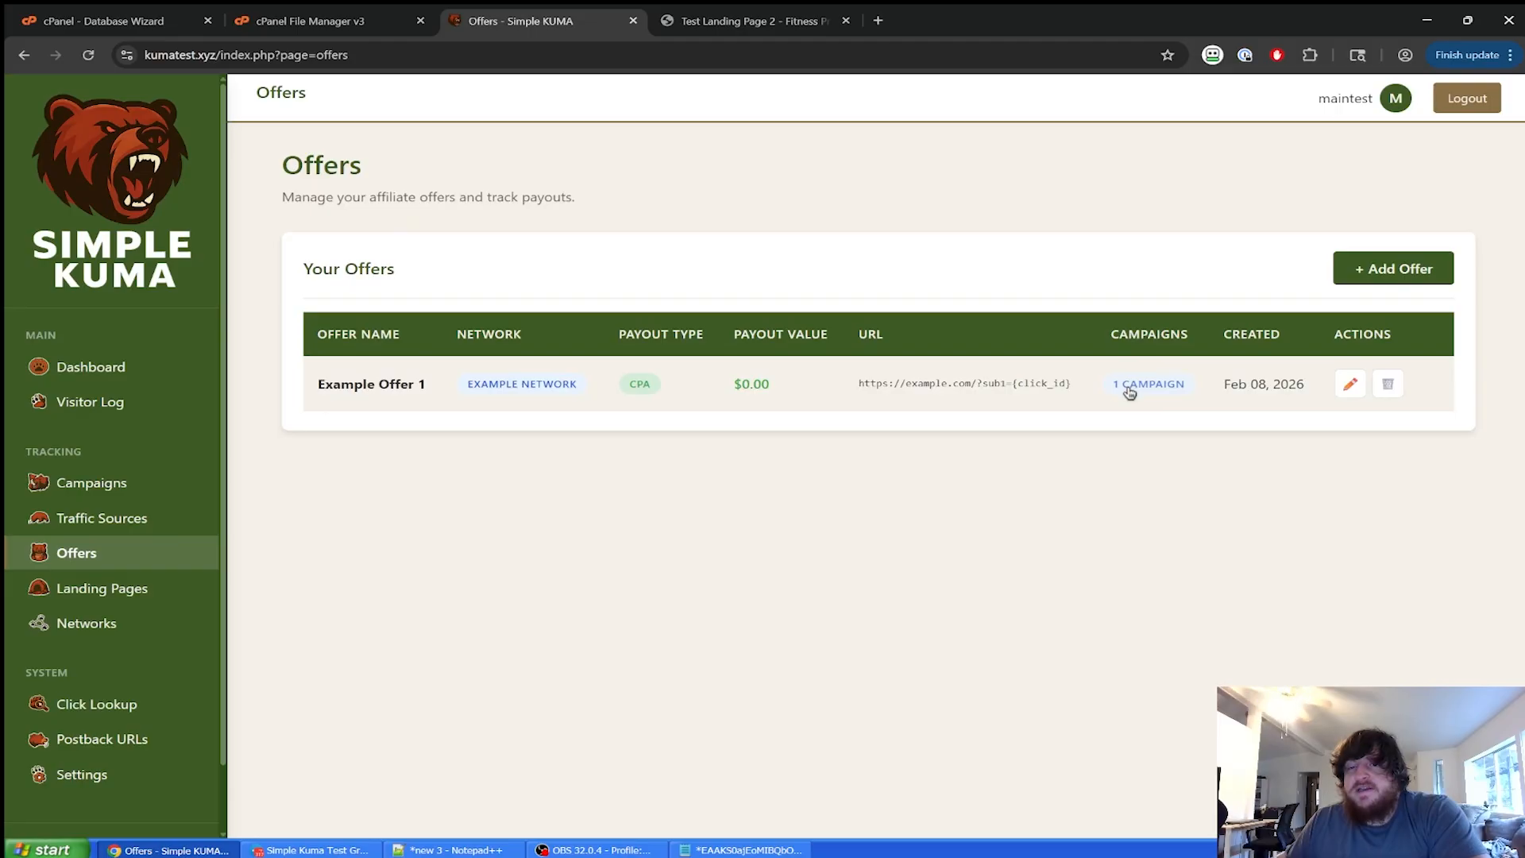
pyautogui.click(1159, 386)
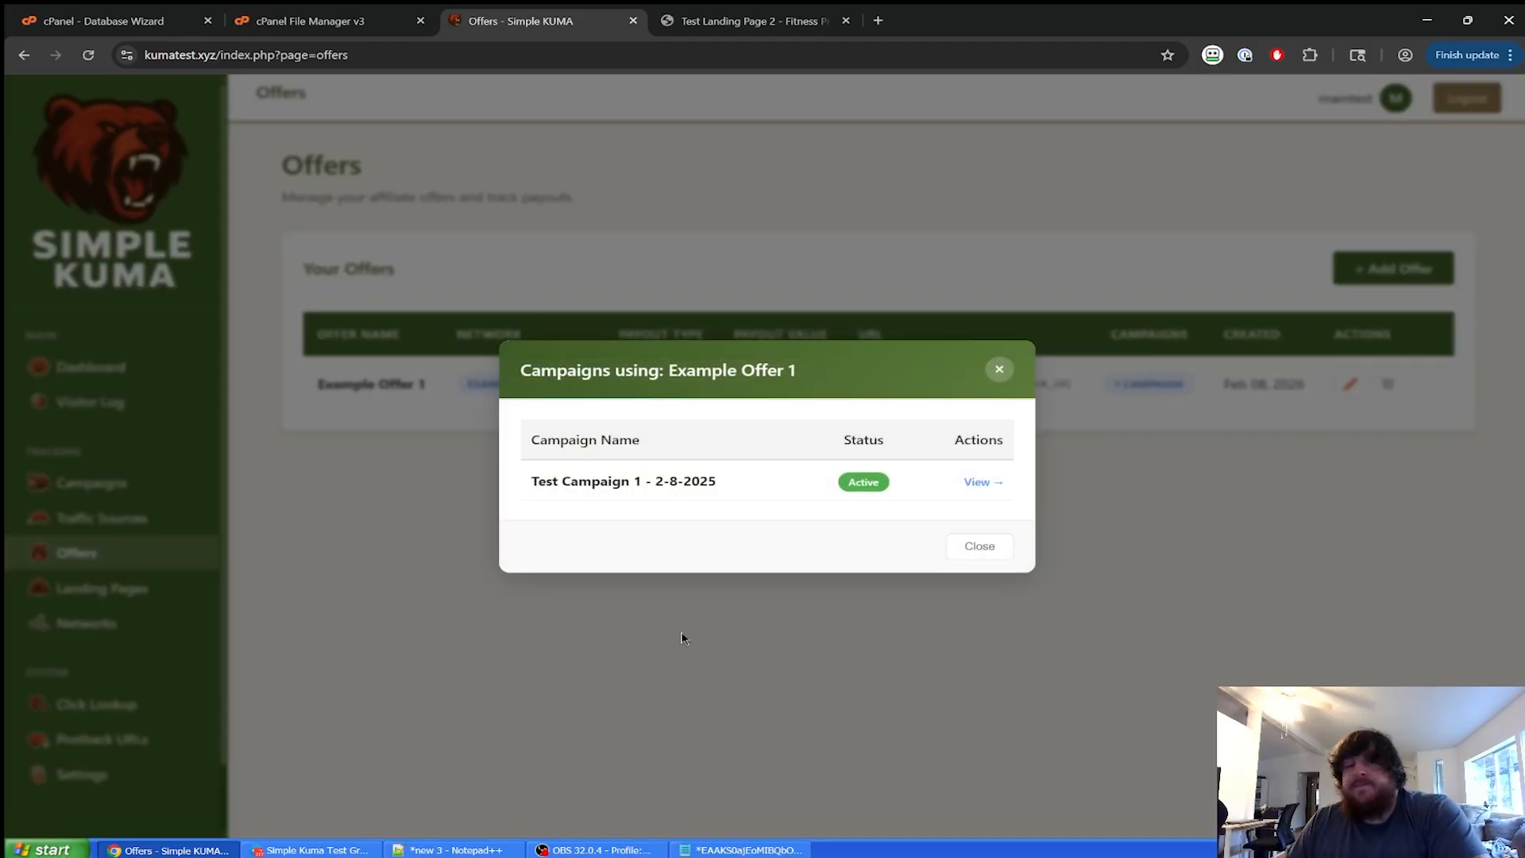
pyautogui.click(985, 544)
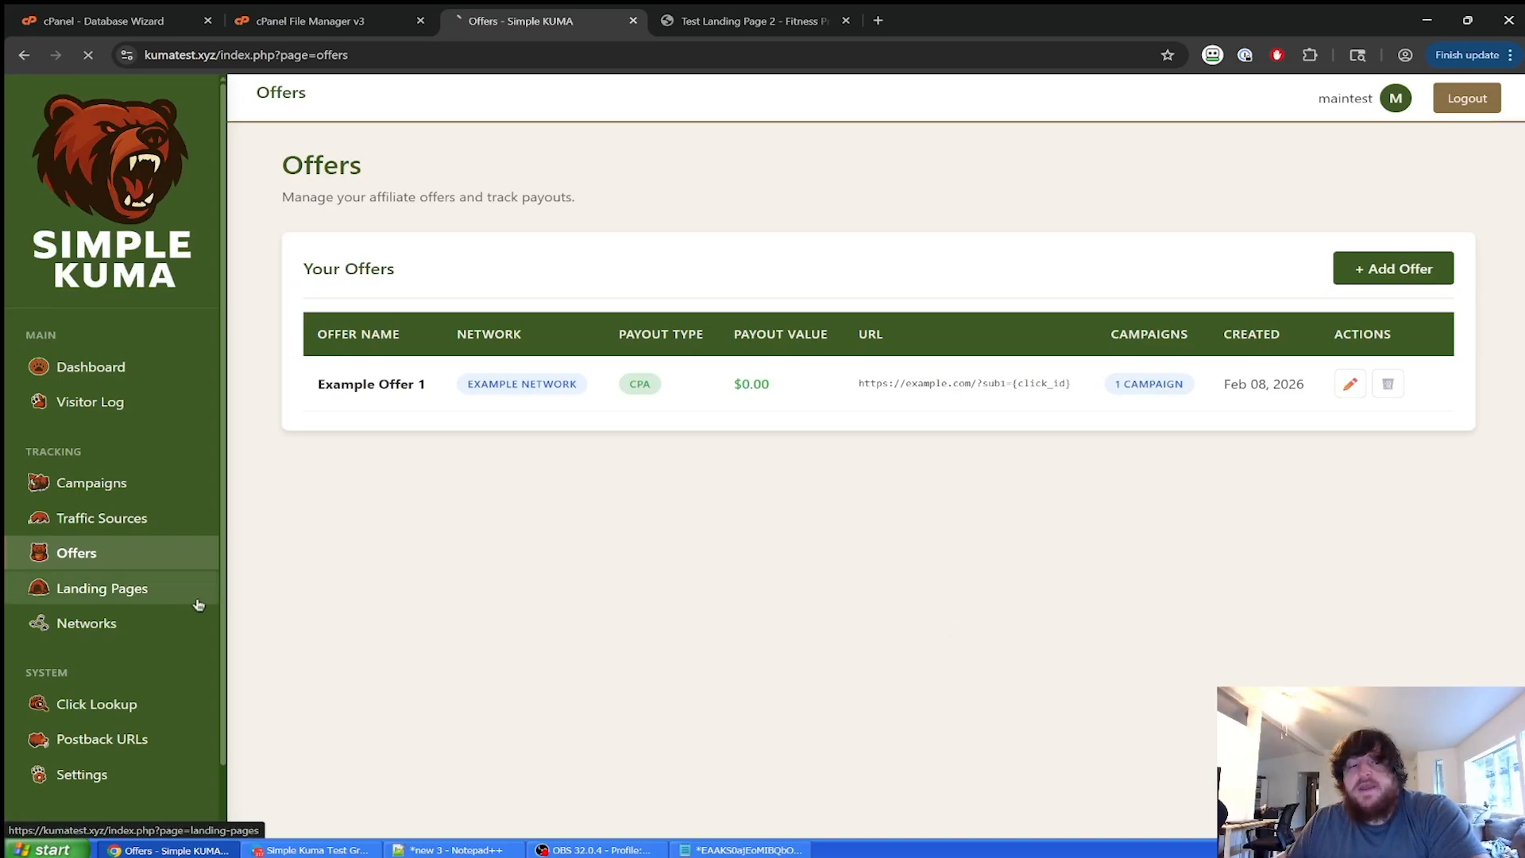
pyautogui.click(102, 588)
pyautogui.click(1076, 387)
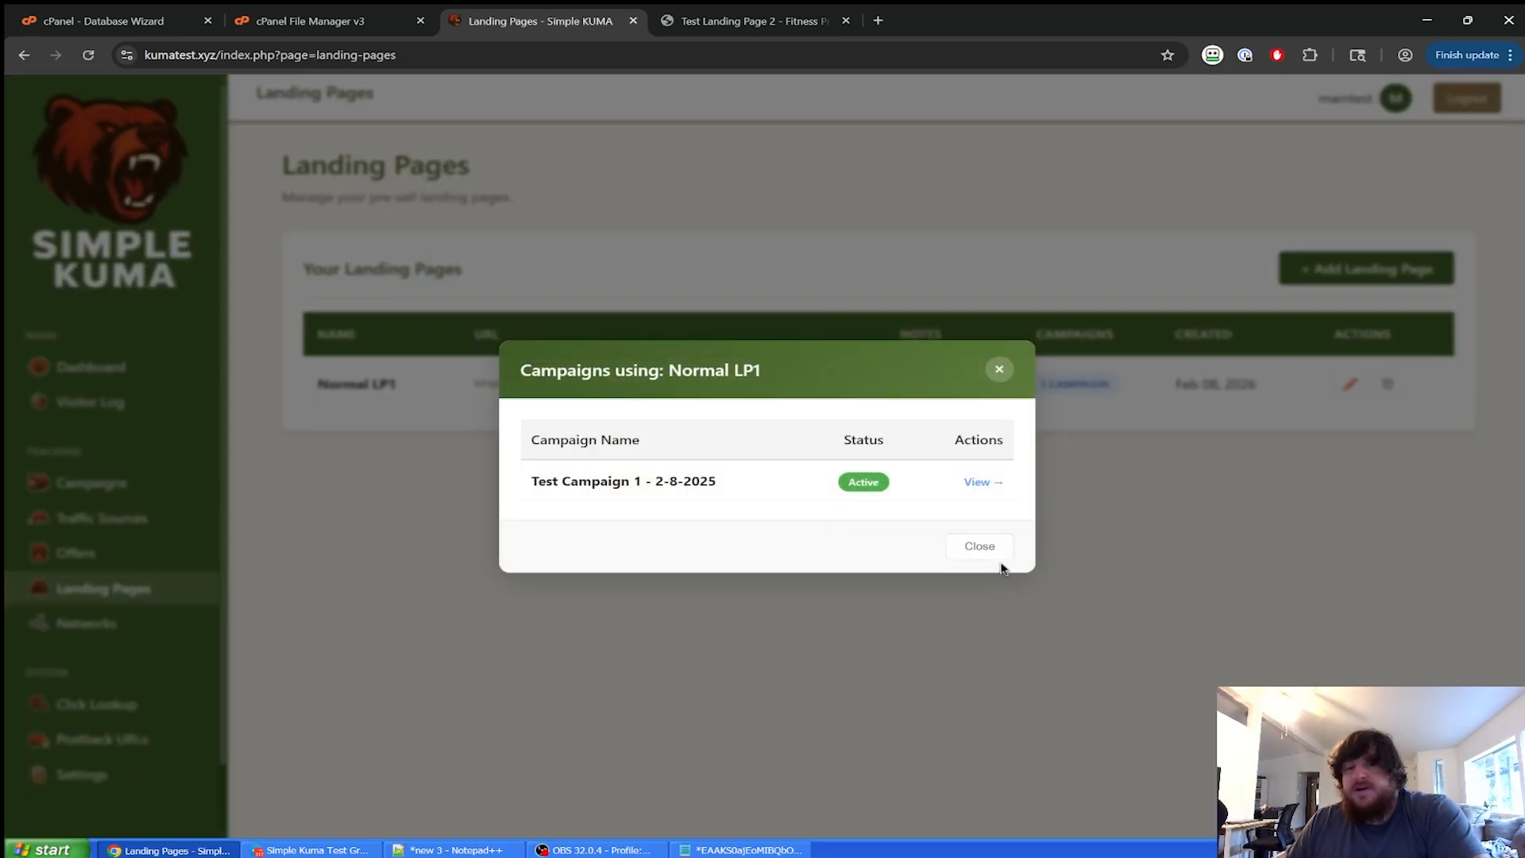
pyautogui.click(985, 548)
# Paste the tracking link into the Notepad++ notes below the landing page URL, then go to Settings.
pyautogui.click(453, 850)
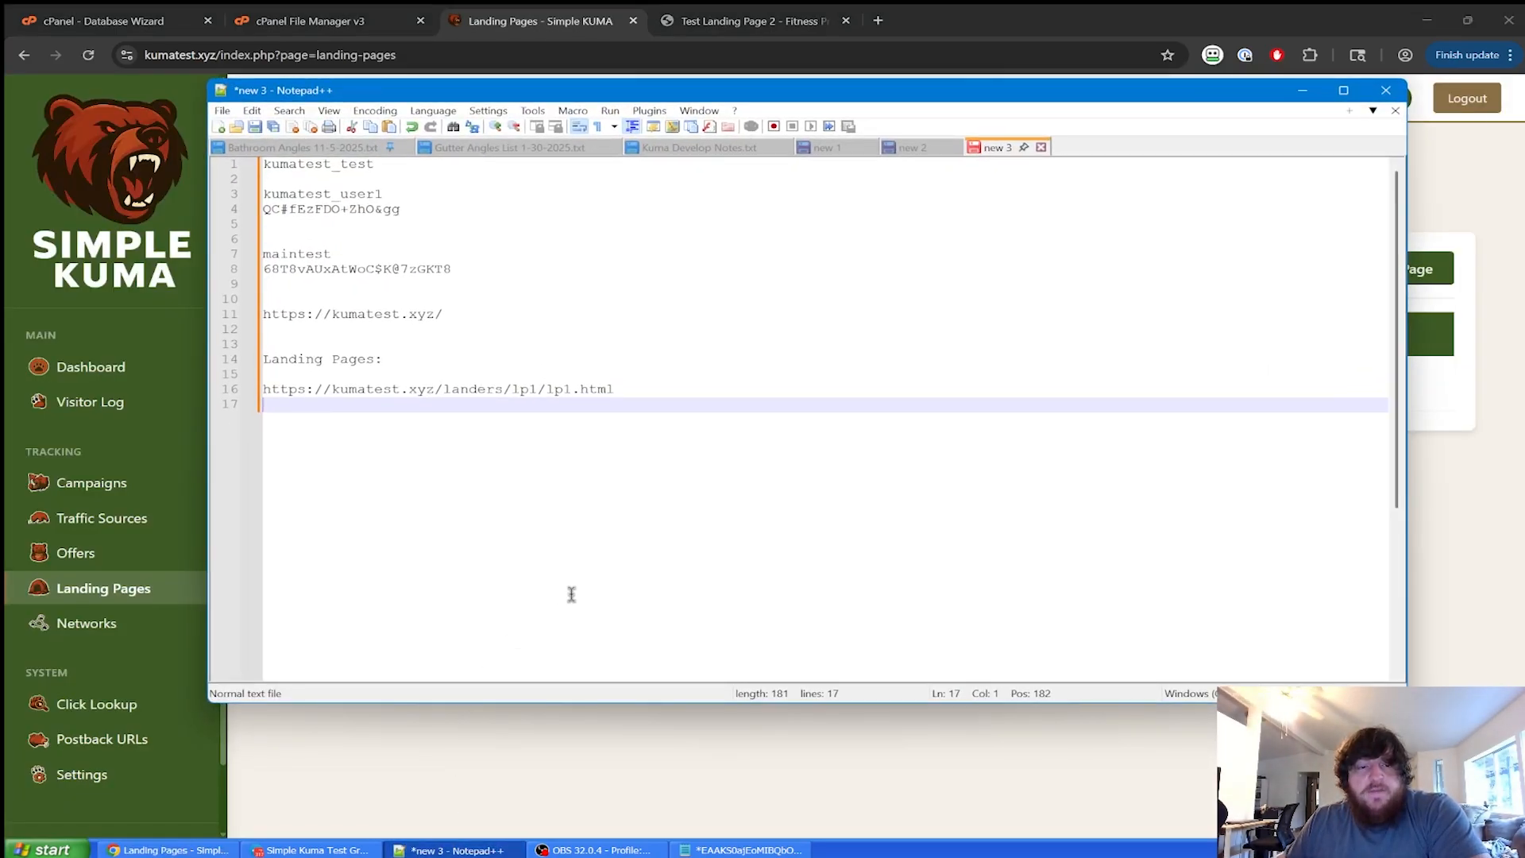
pyautogui.press('Return')
pyautogui.press('Return')
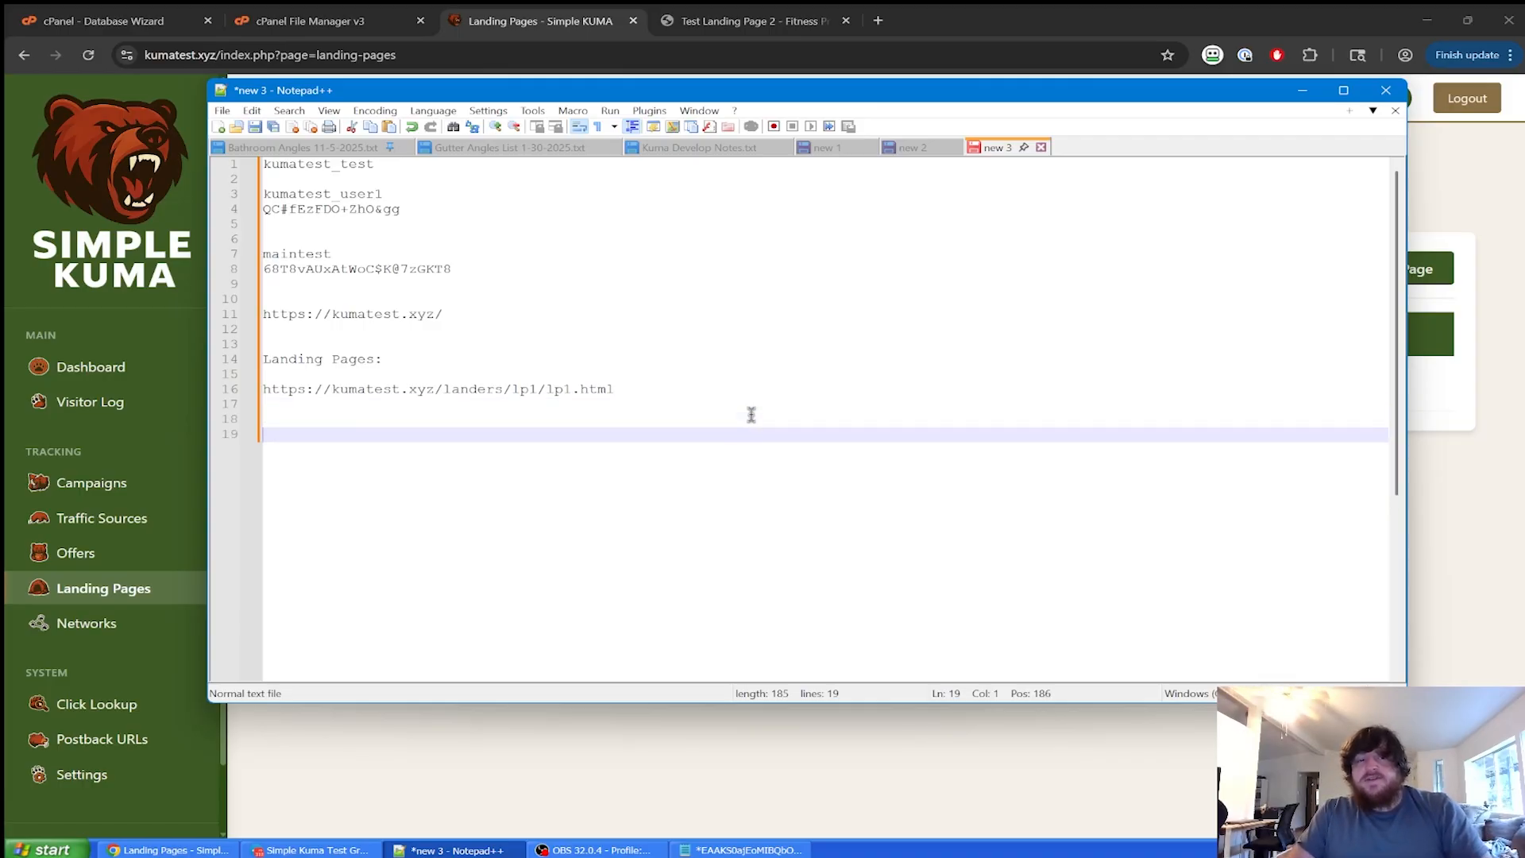
pyautogui.hotkey('ctrl', 'v')
pyautogui.press('Return')
pyautogui.press('Return')
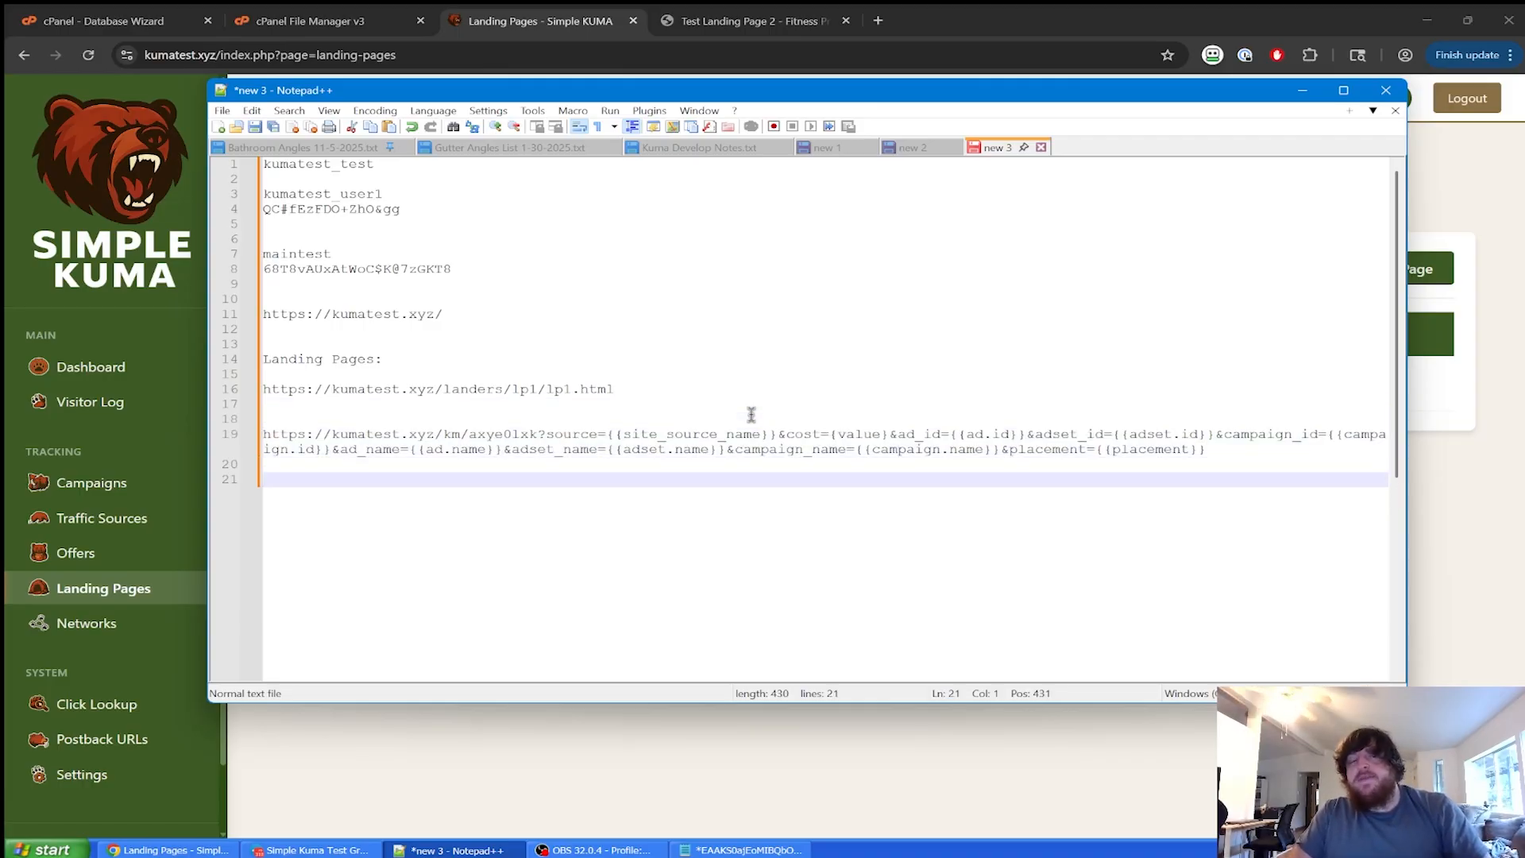
pyautogui.click(1486, 580)
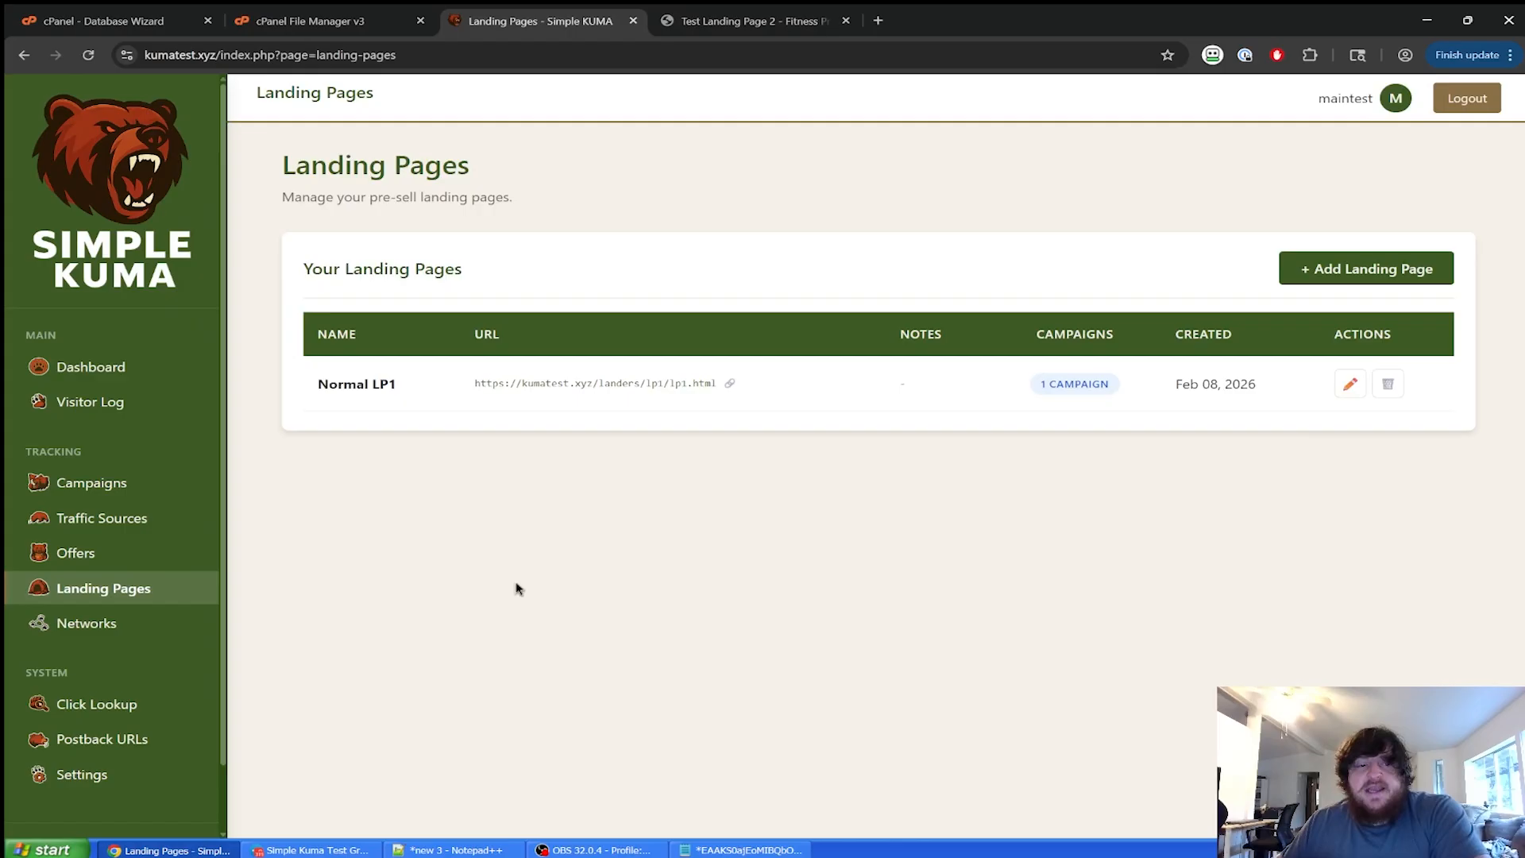
pyautogui.click(58, 786)
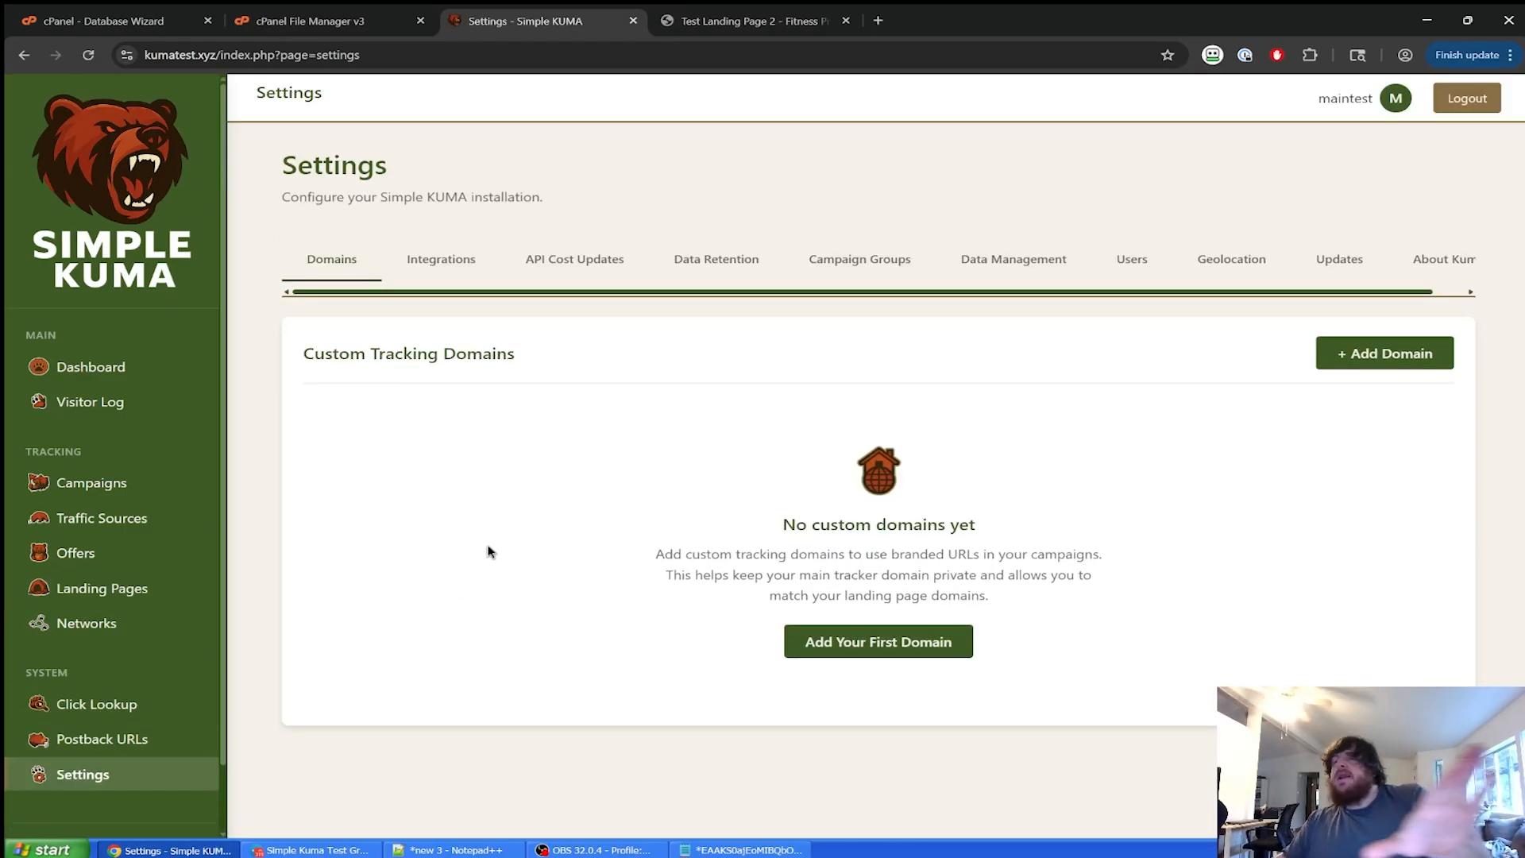
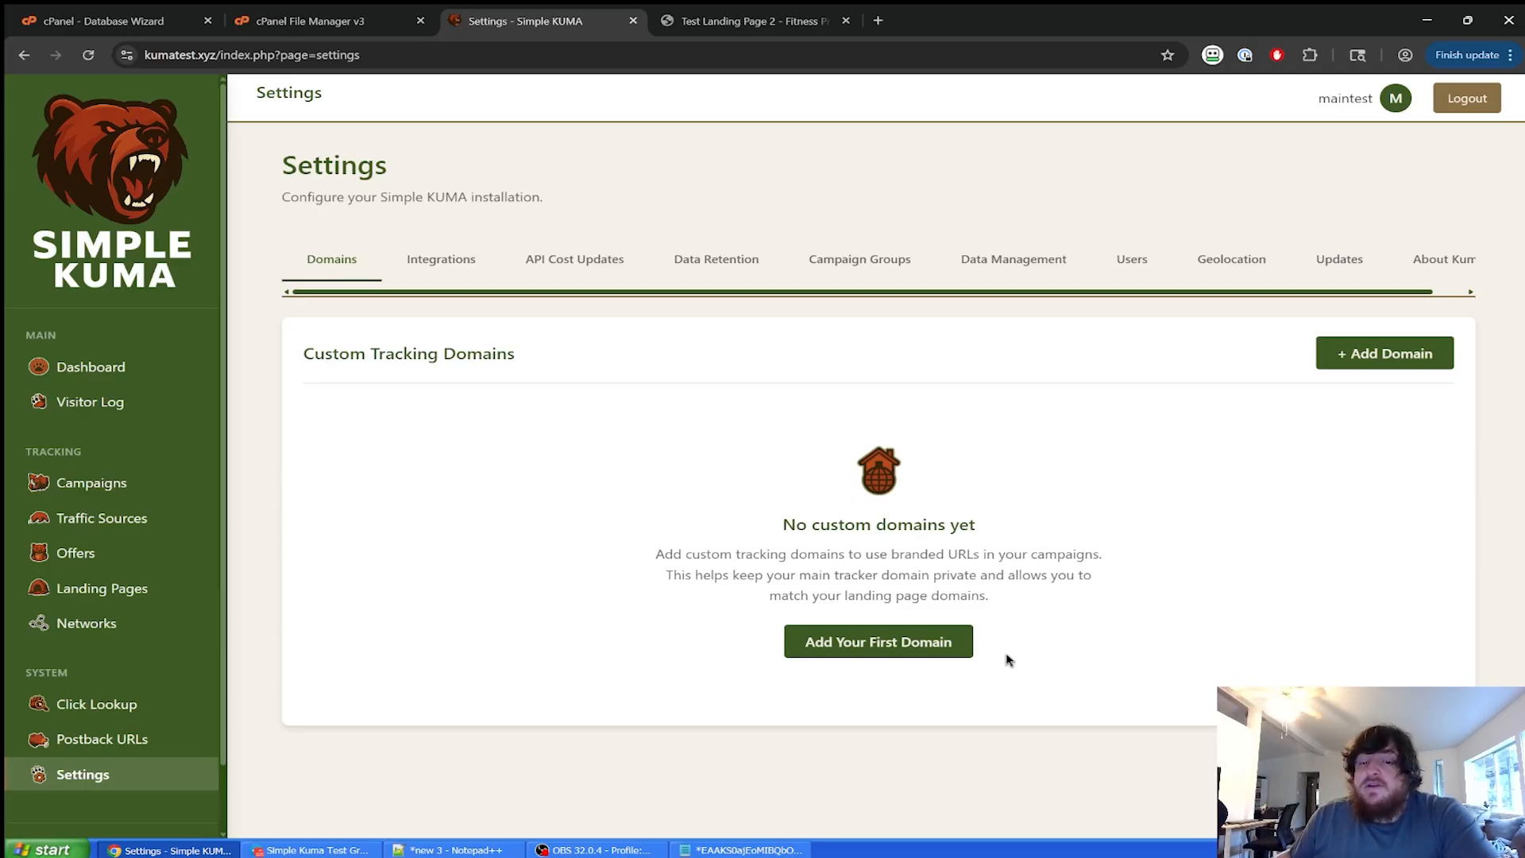
# Open the custom tracking domain form, then abandon it and go back to Domains.
pyautogui.click(896, 643)
pyautogui.scroll(-1, 888, 586)
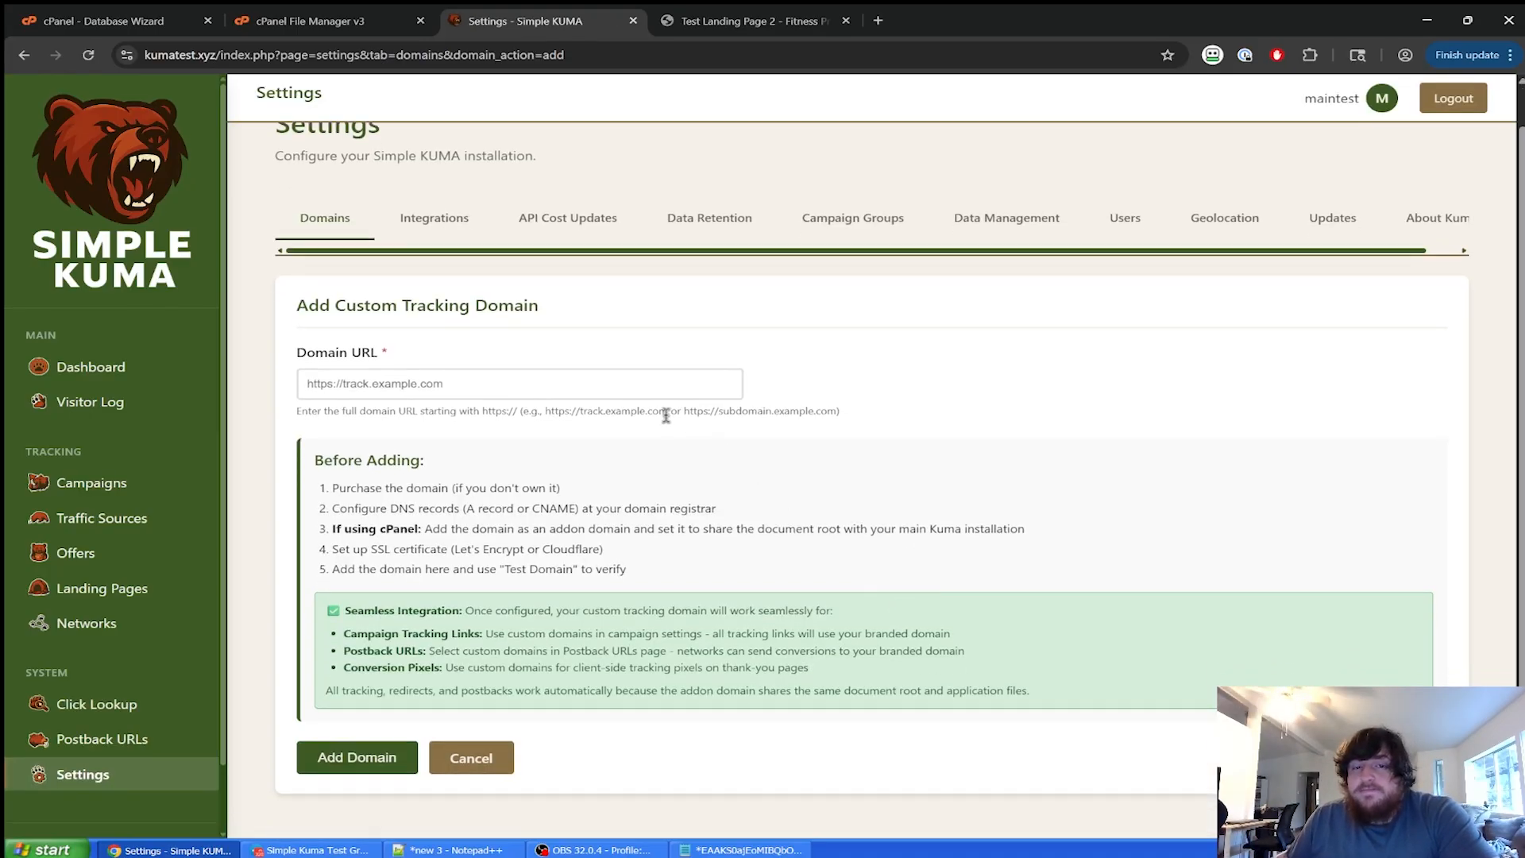
pyautogui.click(633, 382)
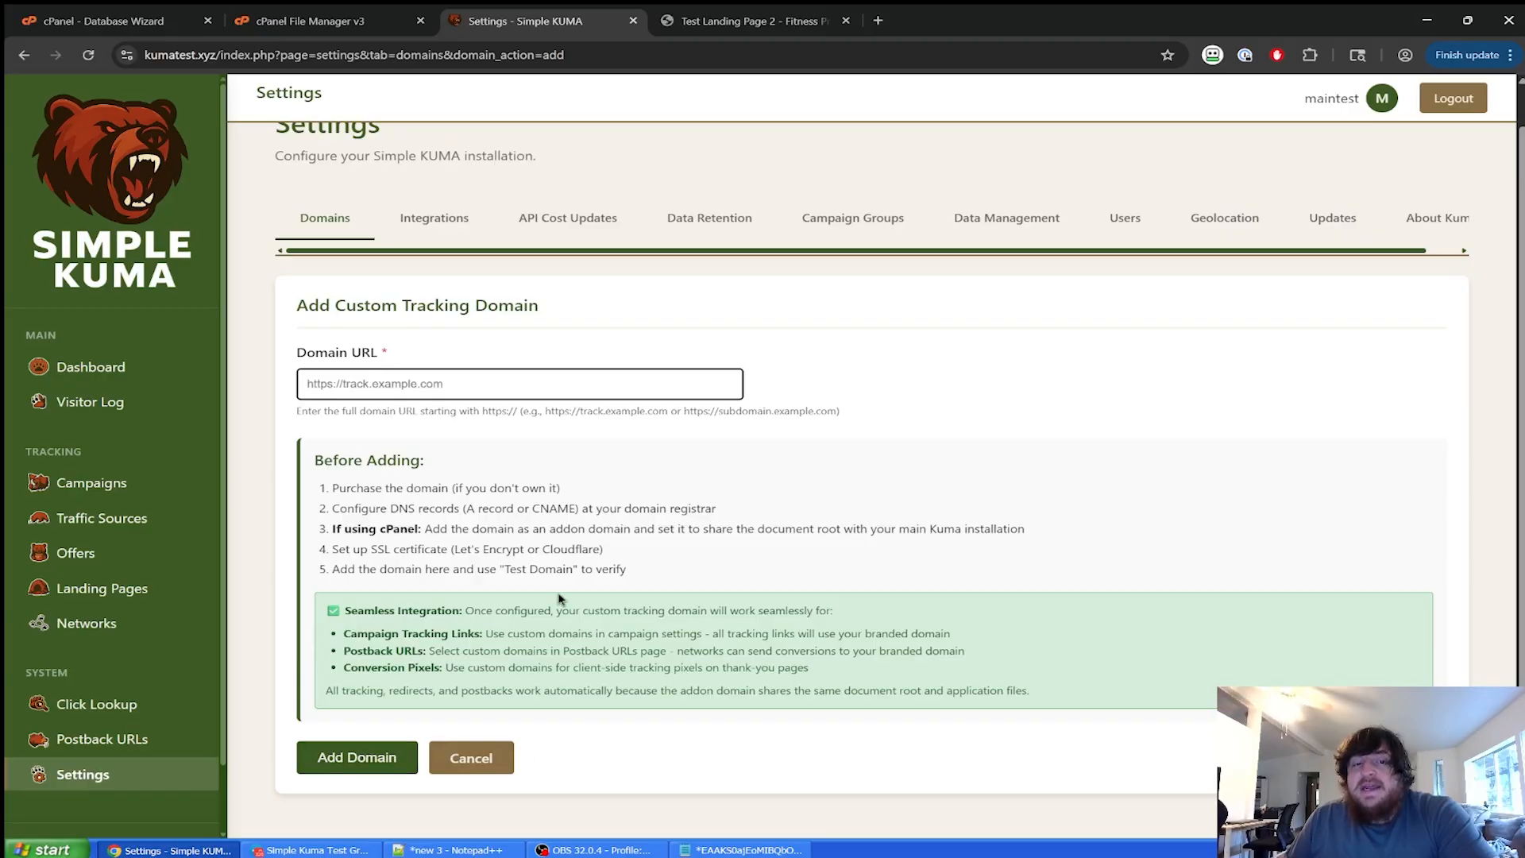
pyautogui.click(357, 230)
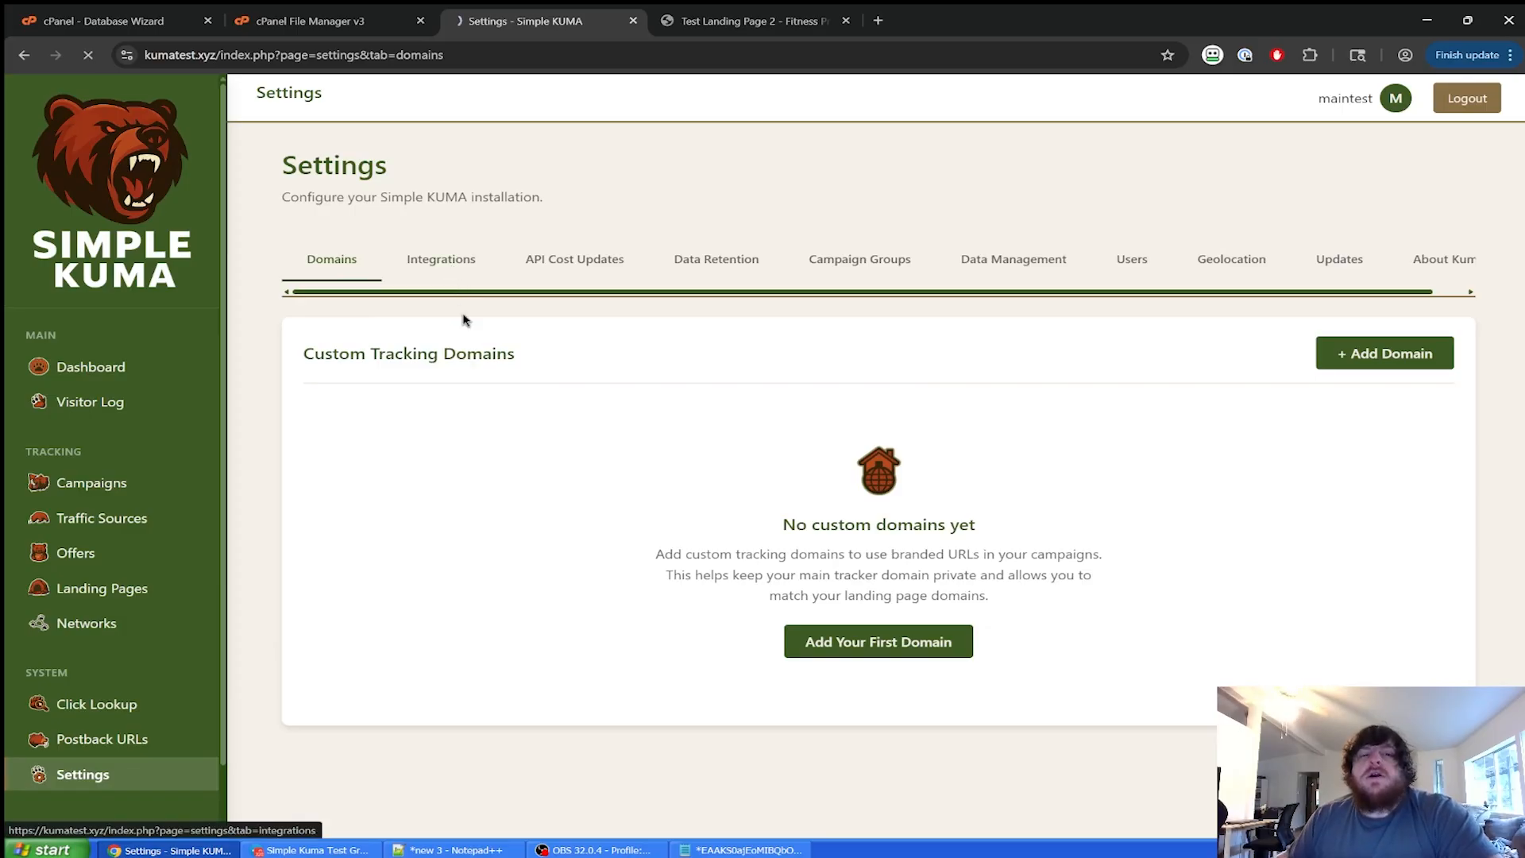
# On the Integrations settings, start a first Facebook CAPI integration and focus its name field.
pyautogui.click(453, 269)
pyautogui.scroll(-2, 632, 517)
pyautogui.scroll(-5, 641, 518)
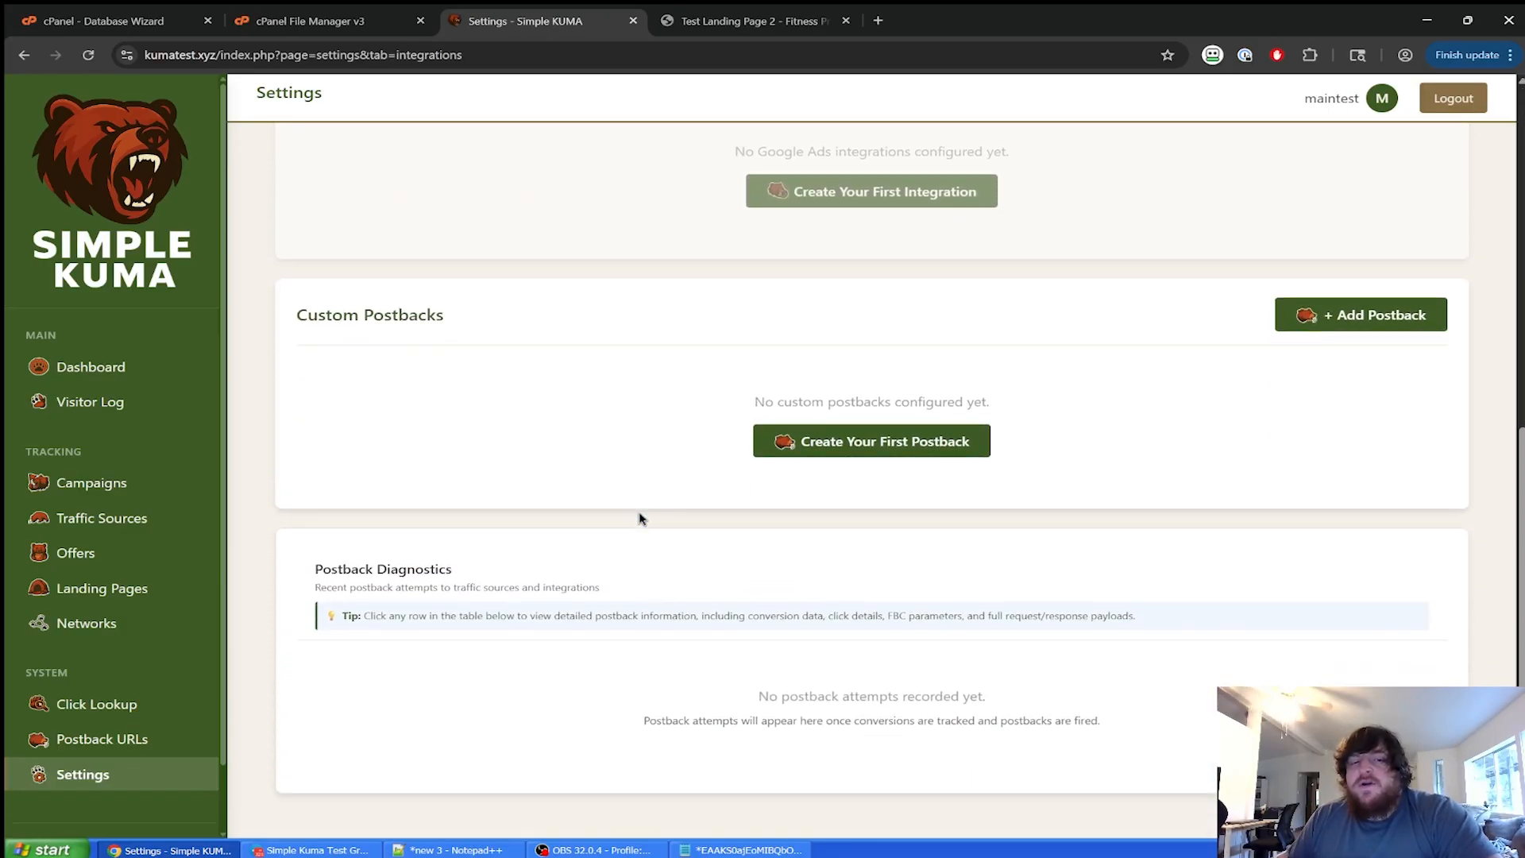
pyautogui.scroll(8, 641, 518)
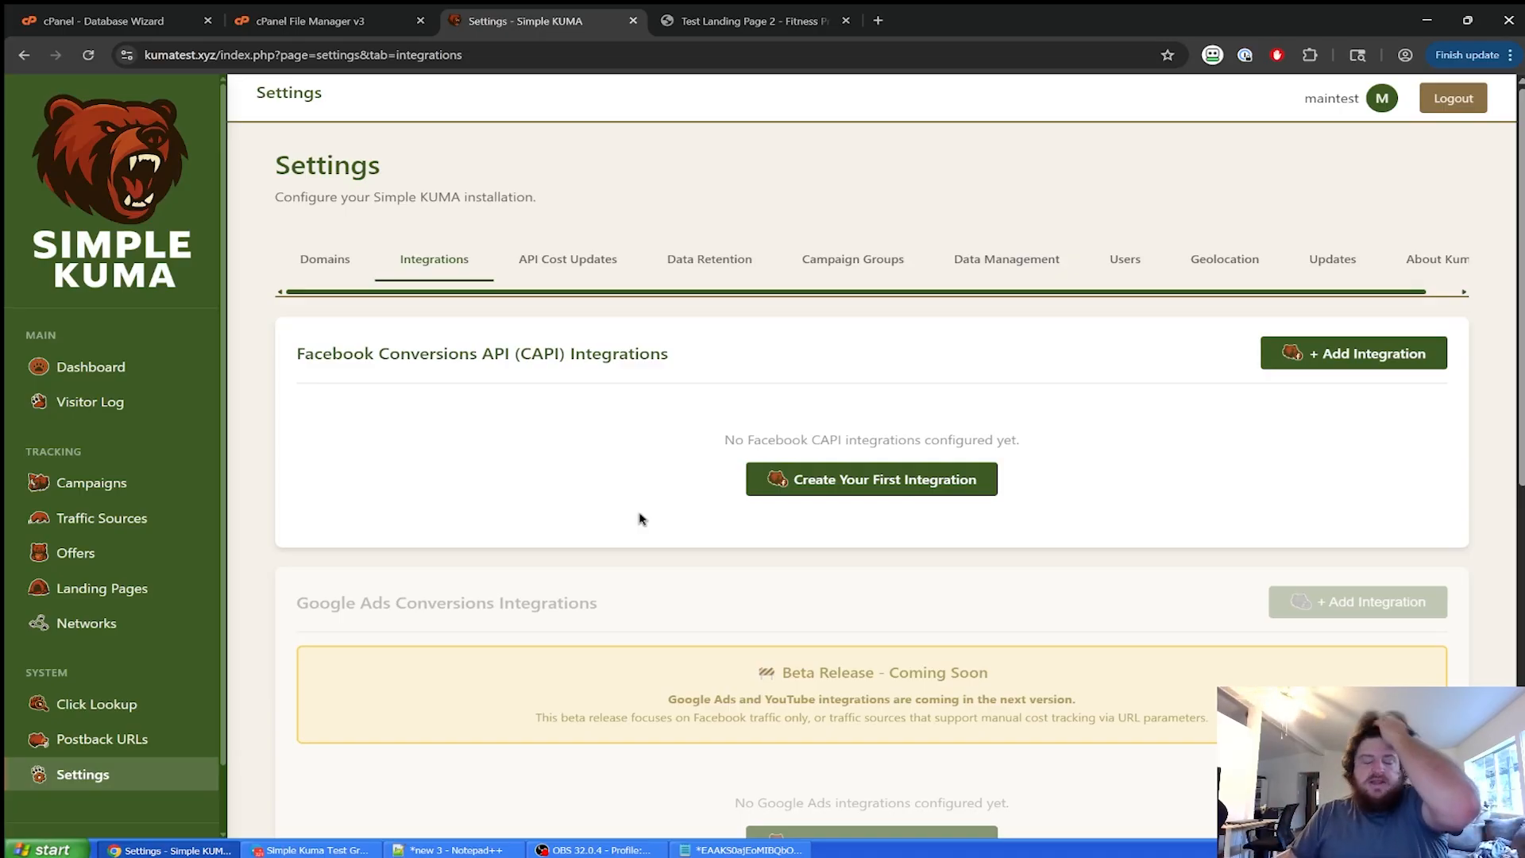
pyautogui.click(898, 487)
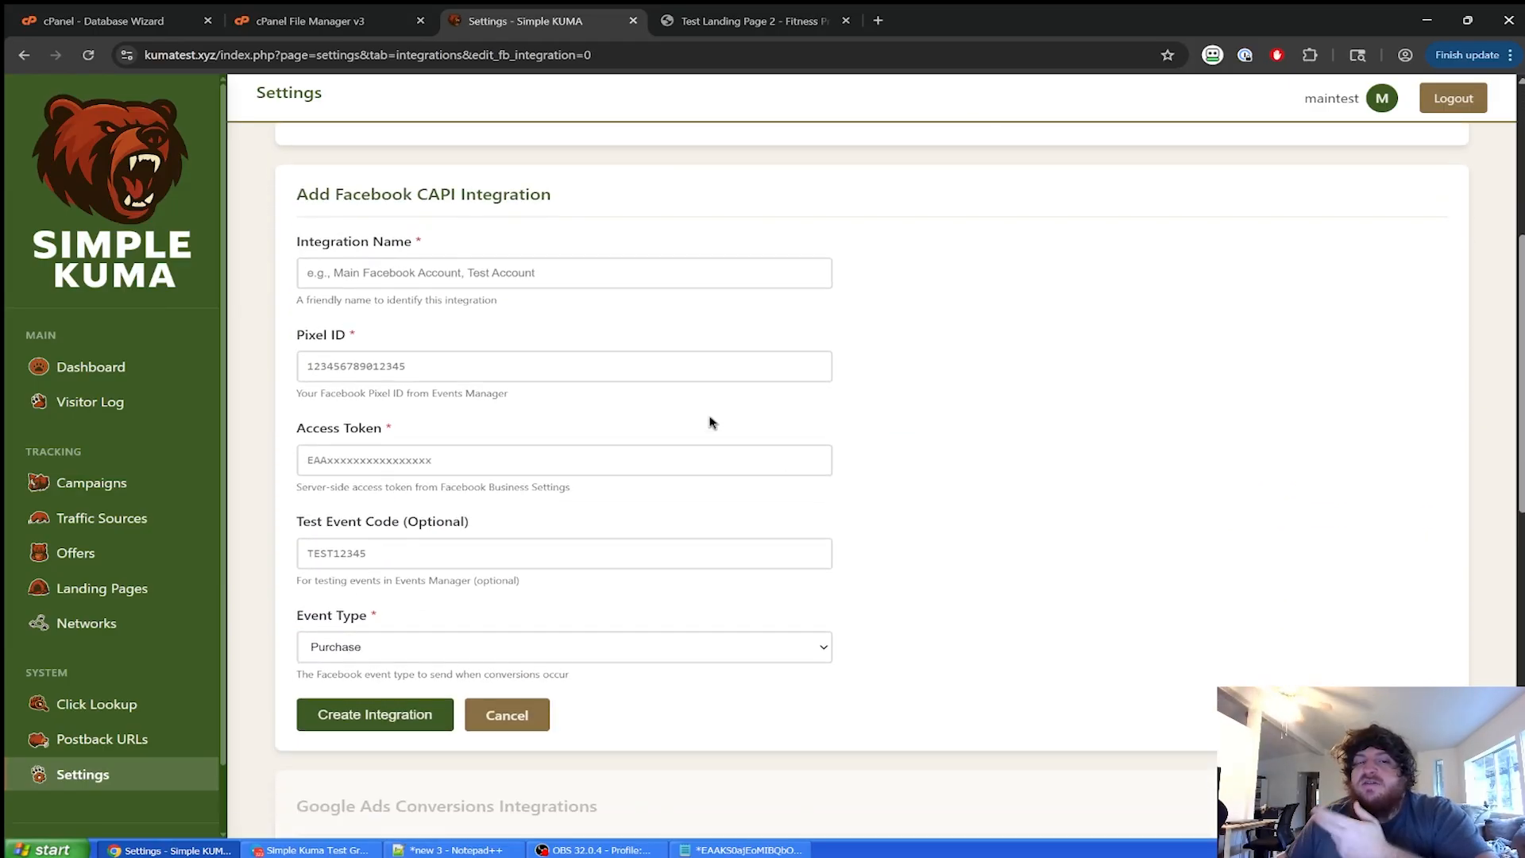
pyautogui.click(641, 279)
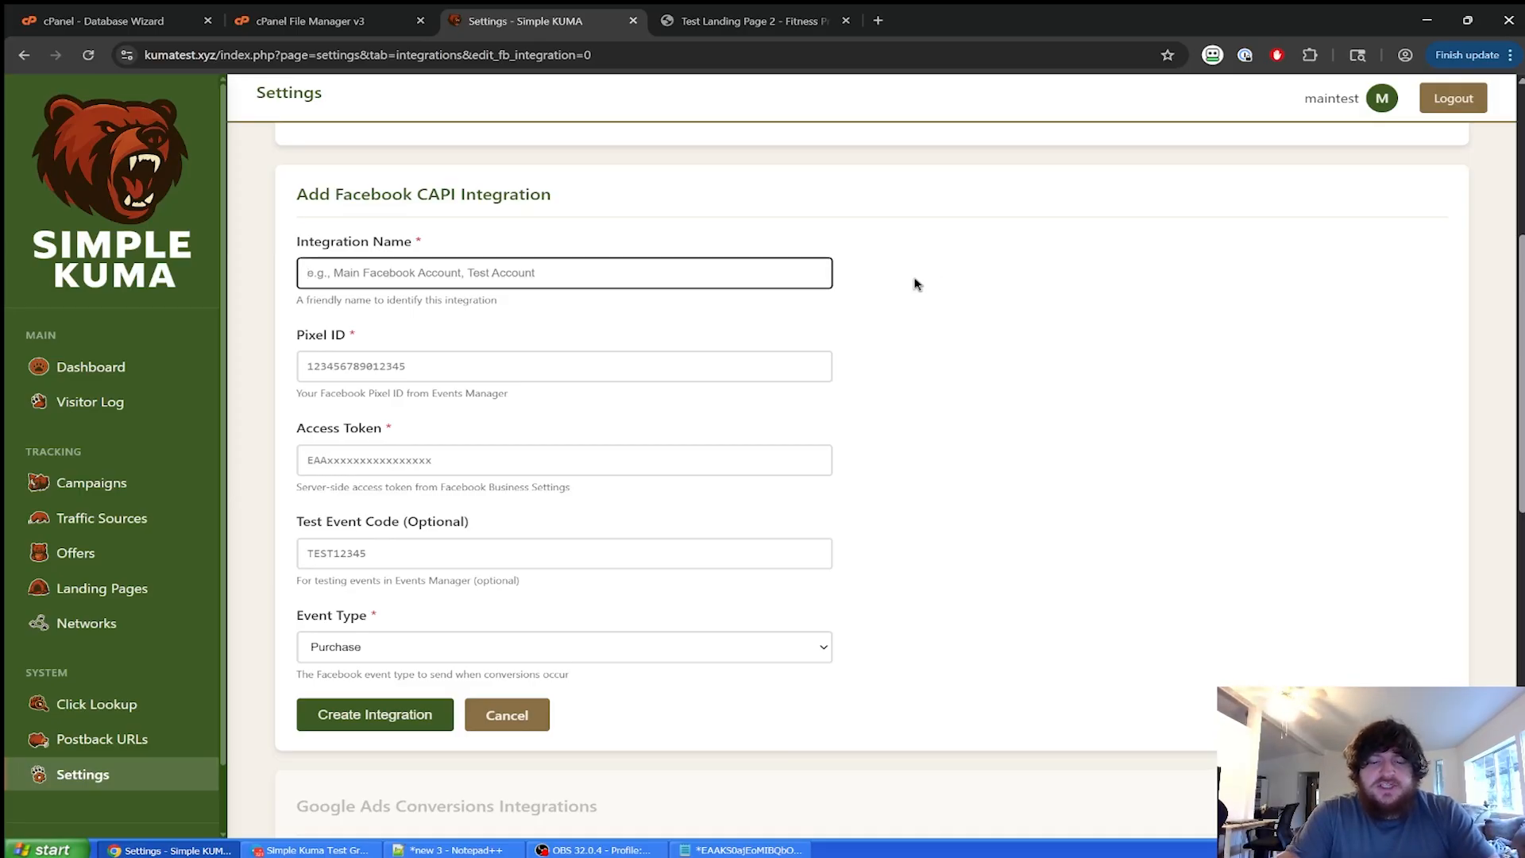
# Name the integration 'Debt Pixel' and fill in its pixel ID and access token.
pyautogui.write('Debt Pixel')
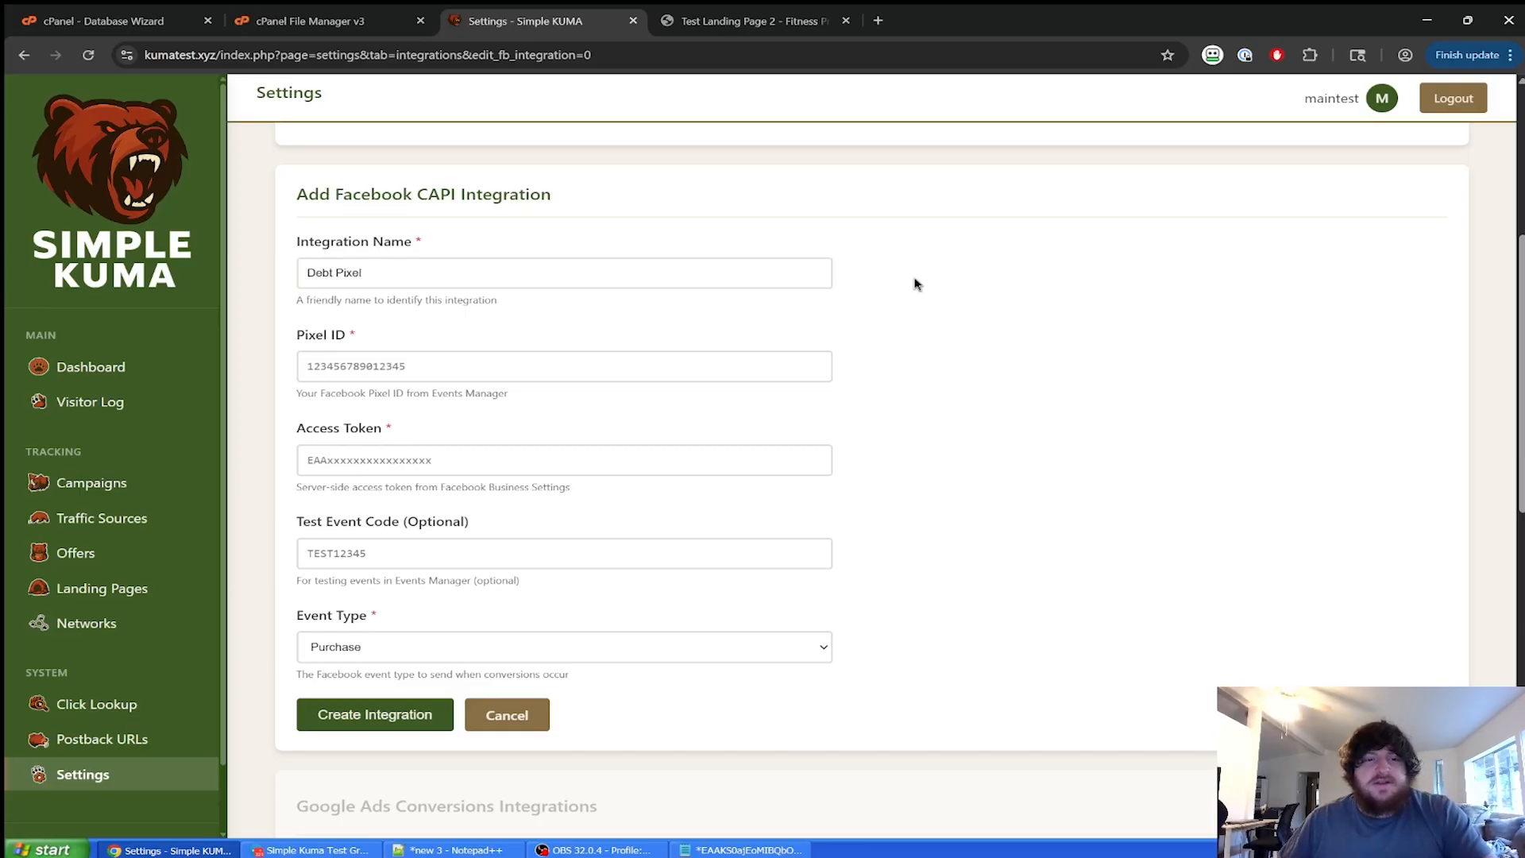
pyautogui.click(804, 367)
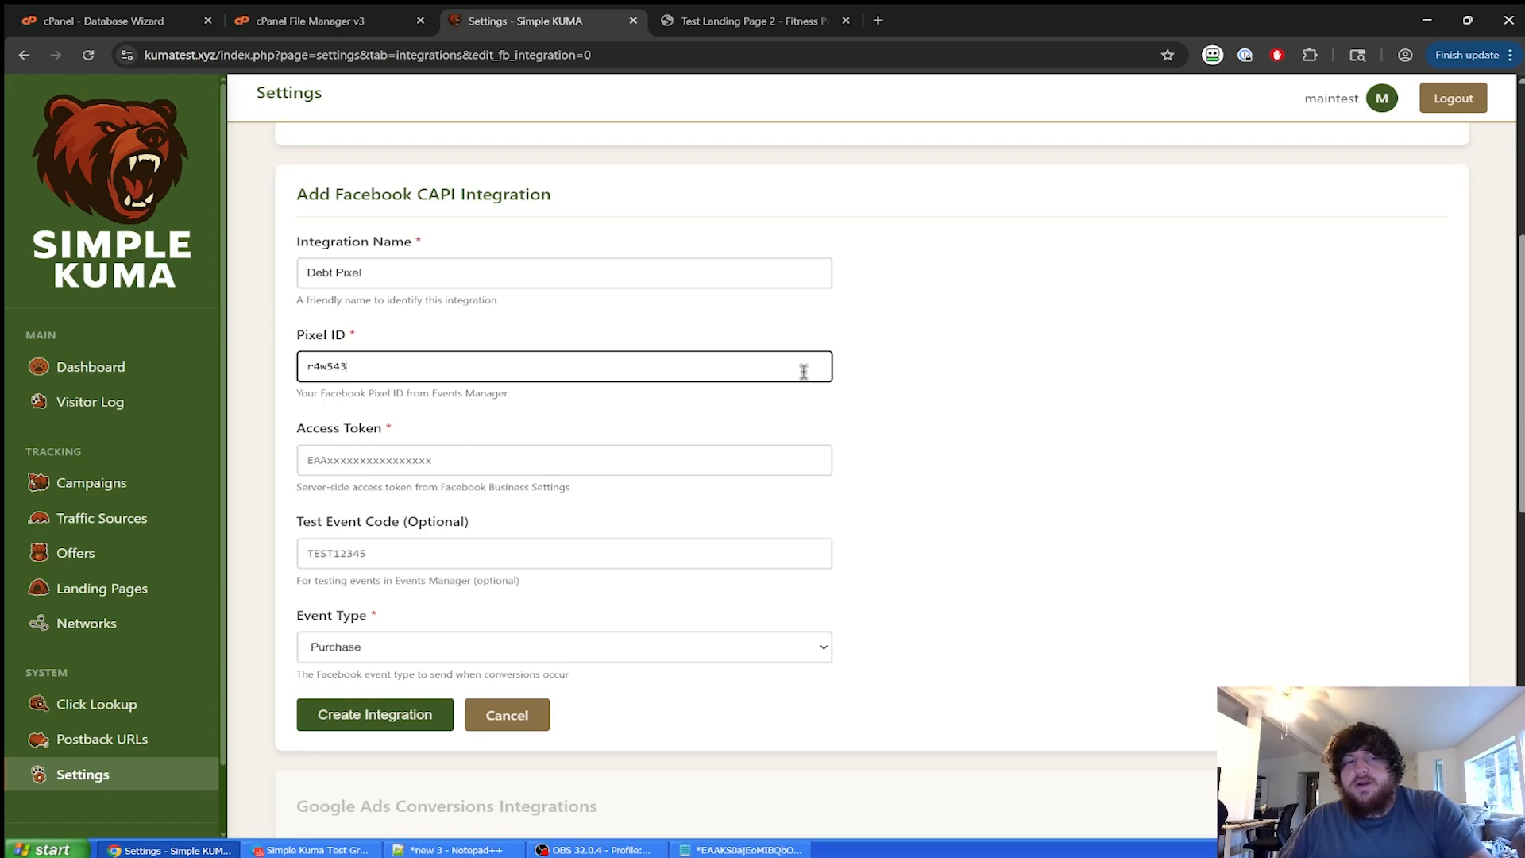
pyautogui.press('BackSpace')
pyautogui.press('BackSpace')
pyautogui.press('BackSpace')
pyautogui.press('BackSpace')
pyautogui.press('BackSpace')
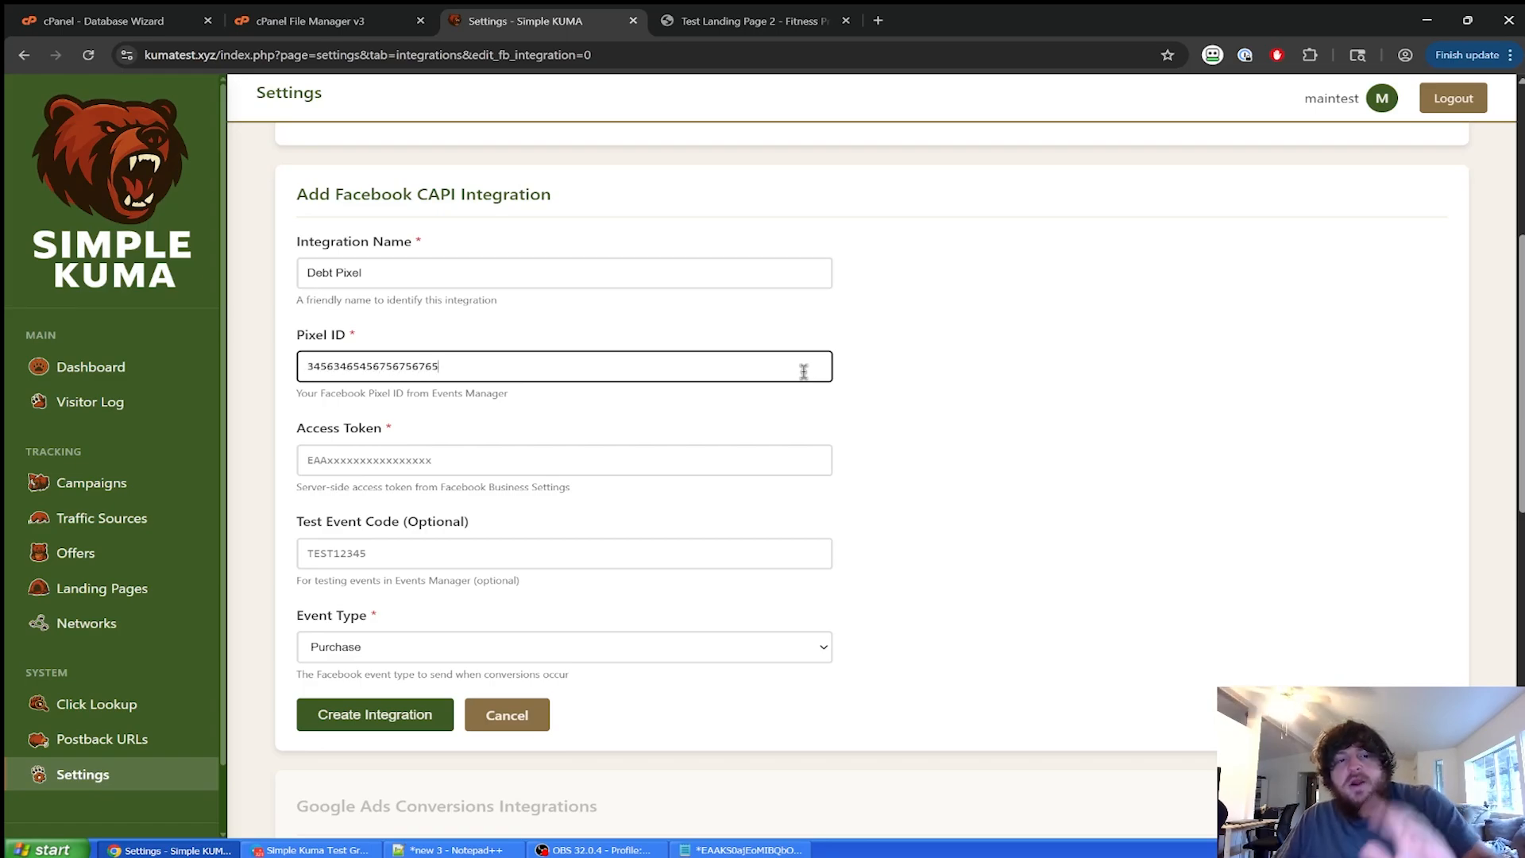
pyautogui.click(712, 453)
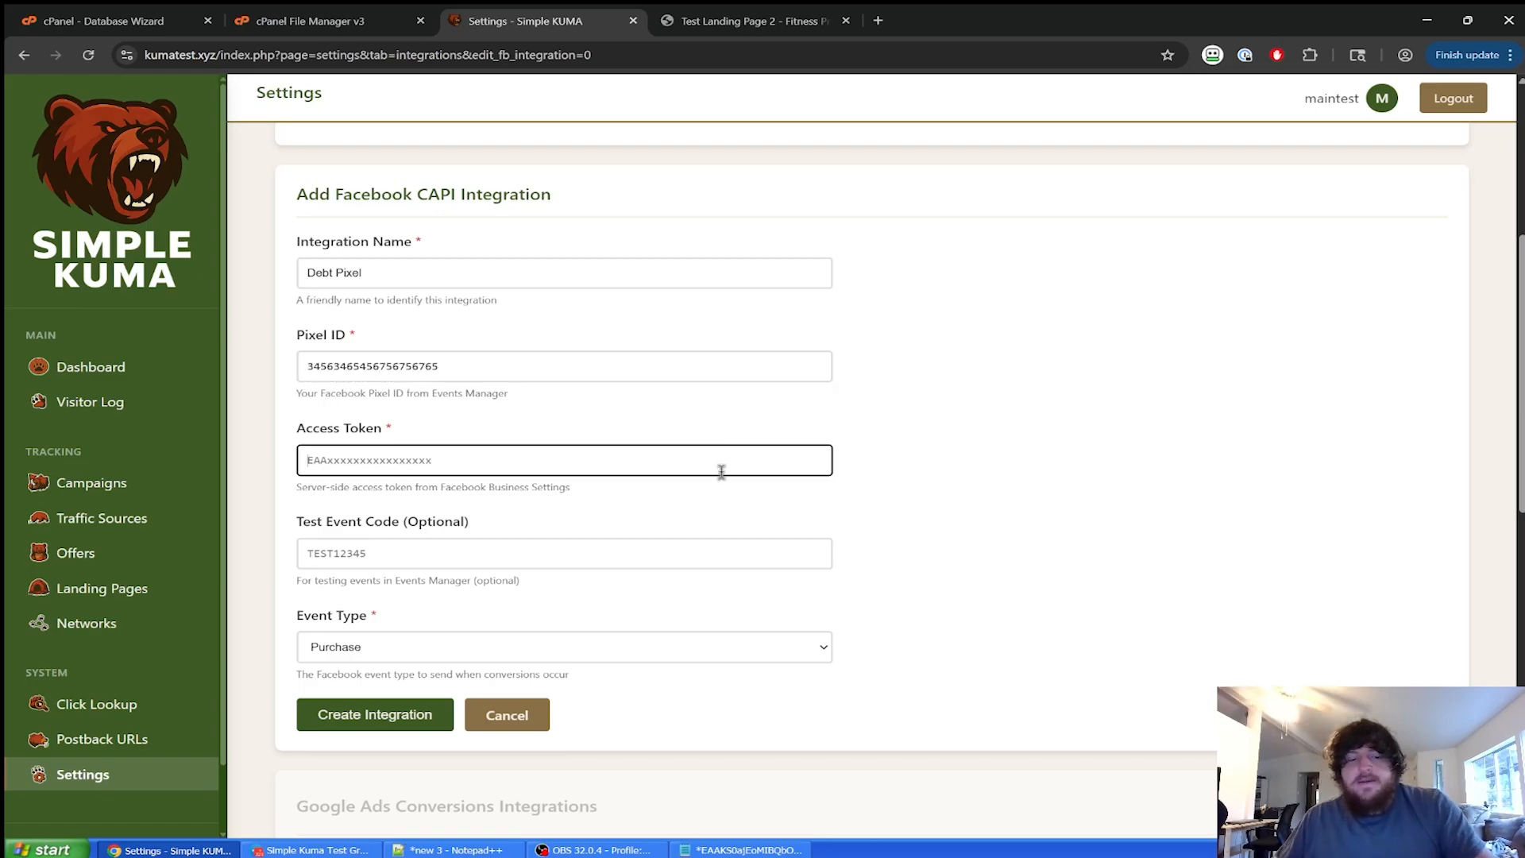
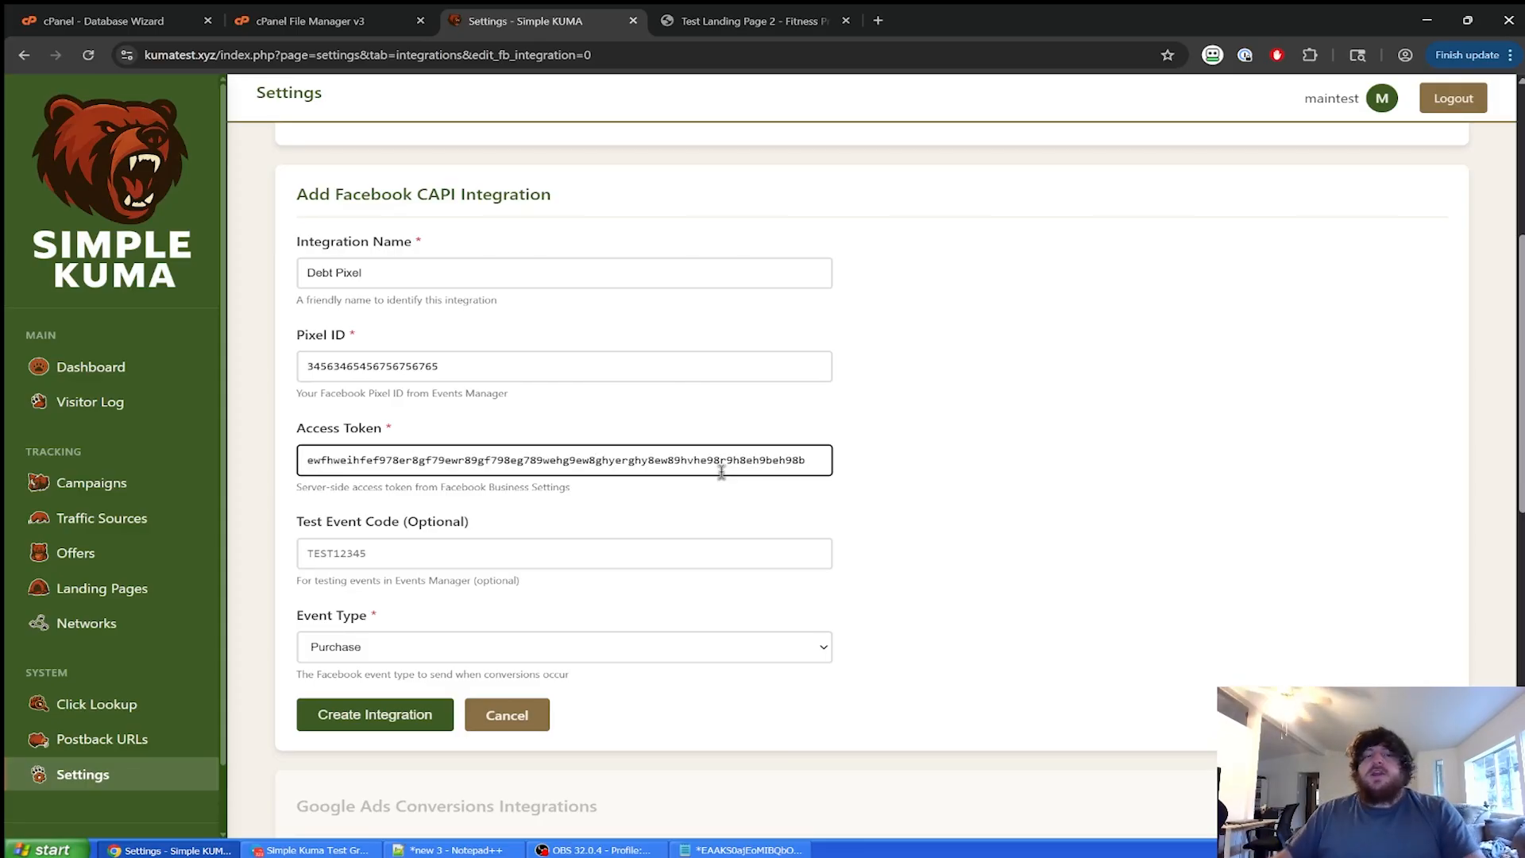
# Set the event type to Lead and create the Debt Pixel integration.
pyautogui.click(567, 645)
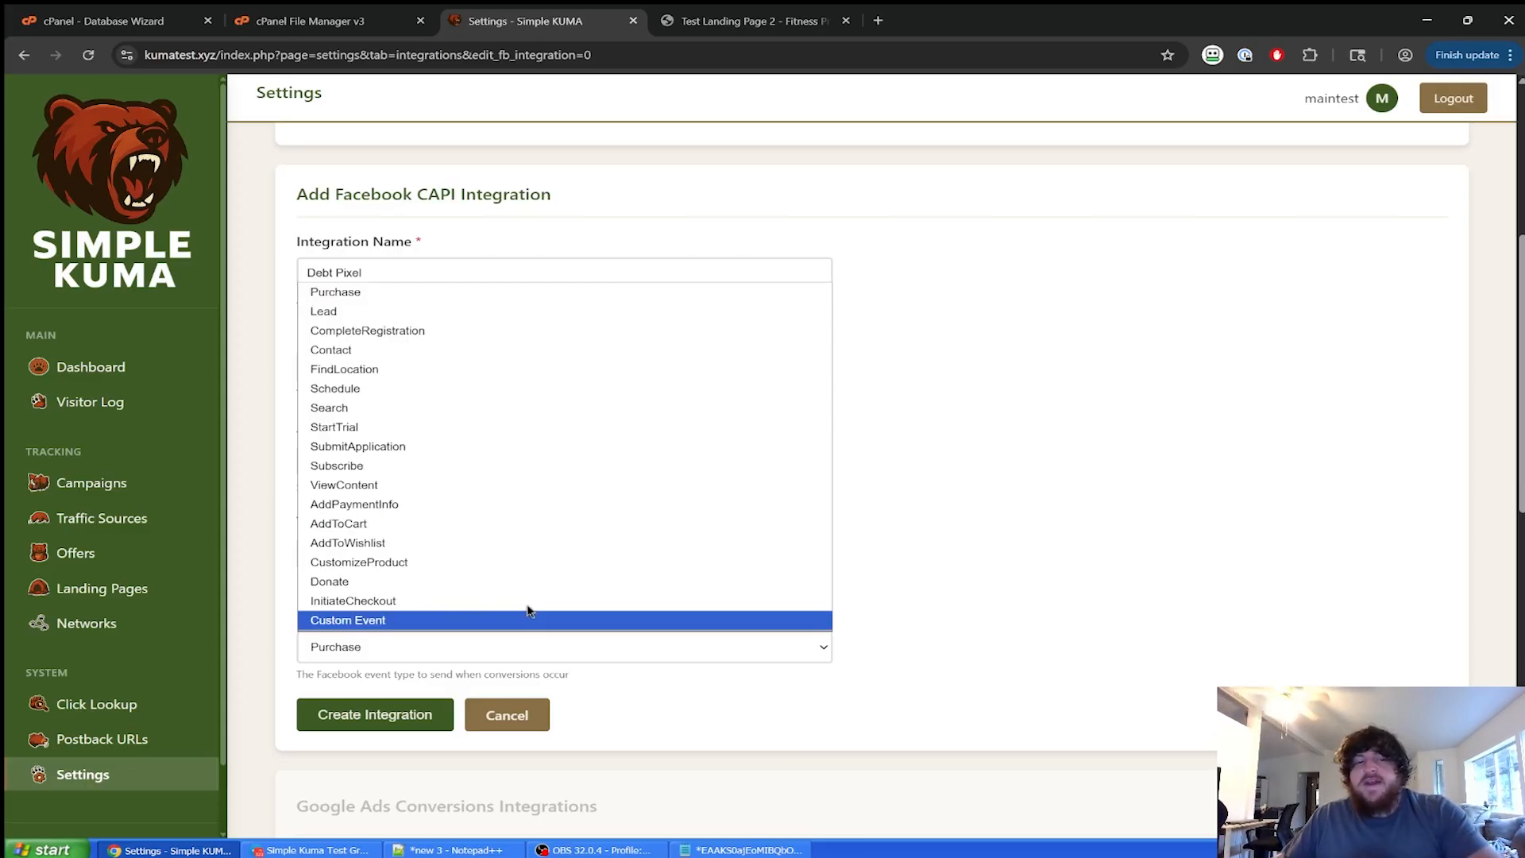
pyautogui.click(350, 313)
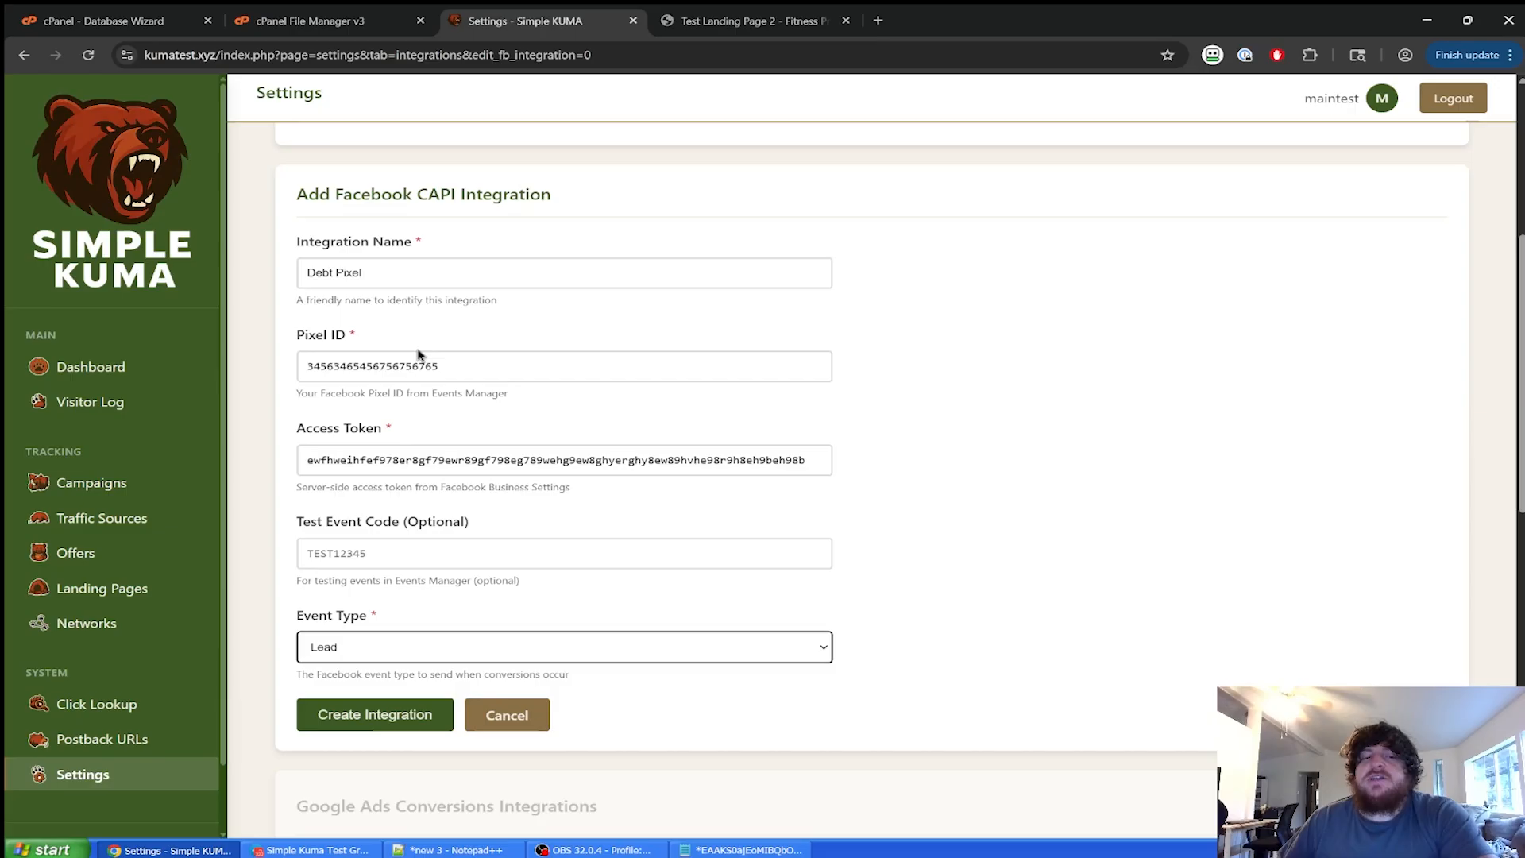
pyautogui.click(417, 705)
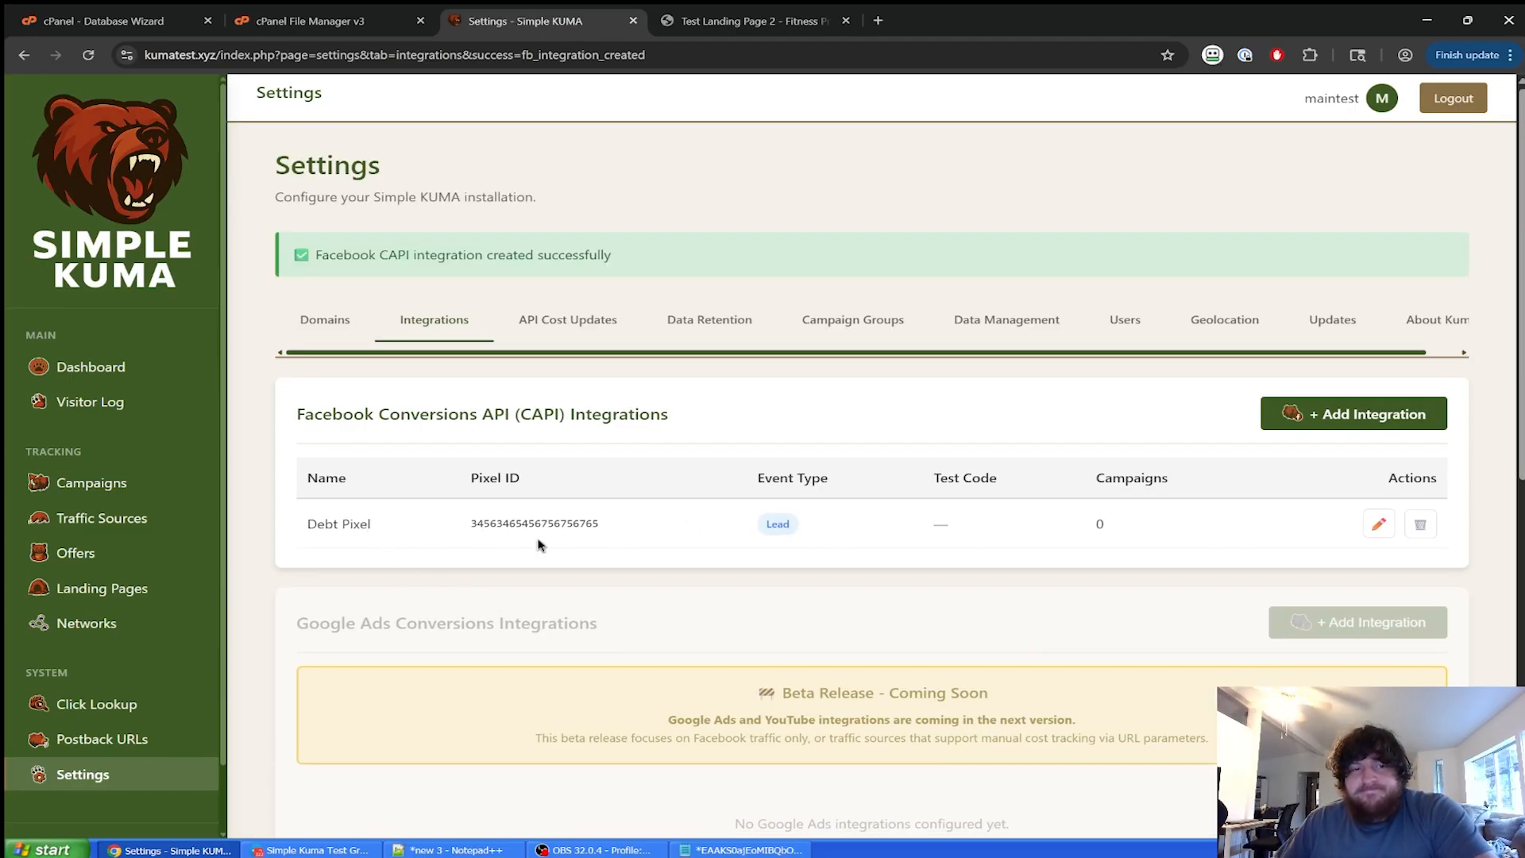
pyautogui.scroll(-3, 538, 545)
pyautogui.scroll(3, 617, 602)
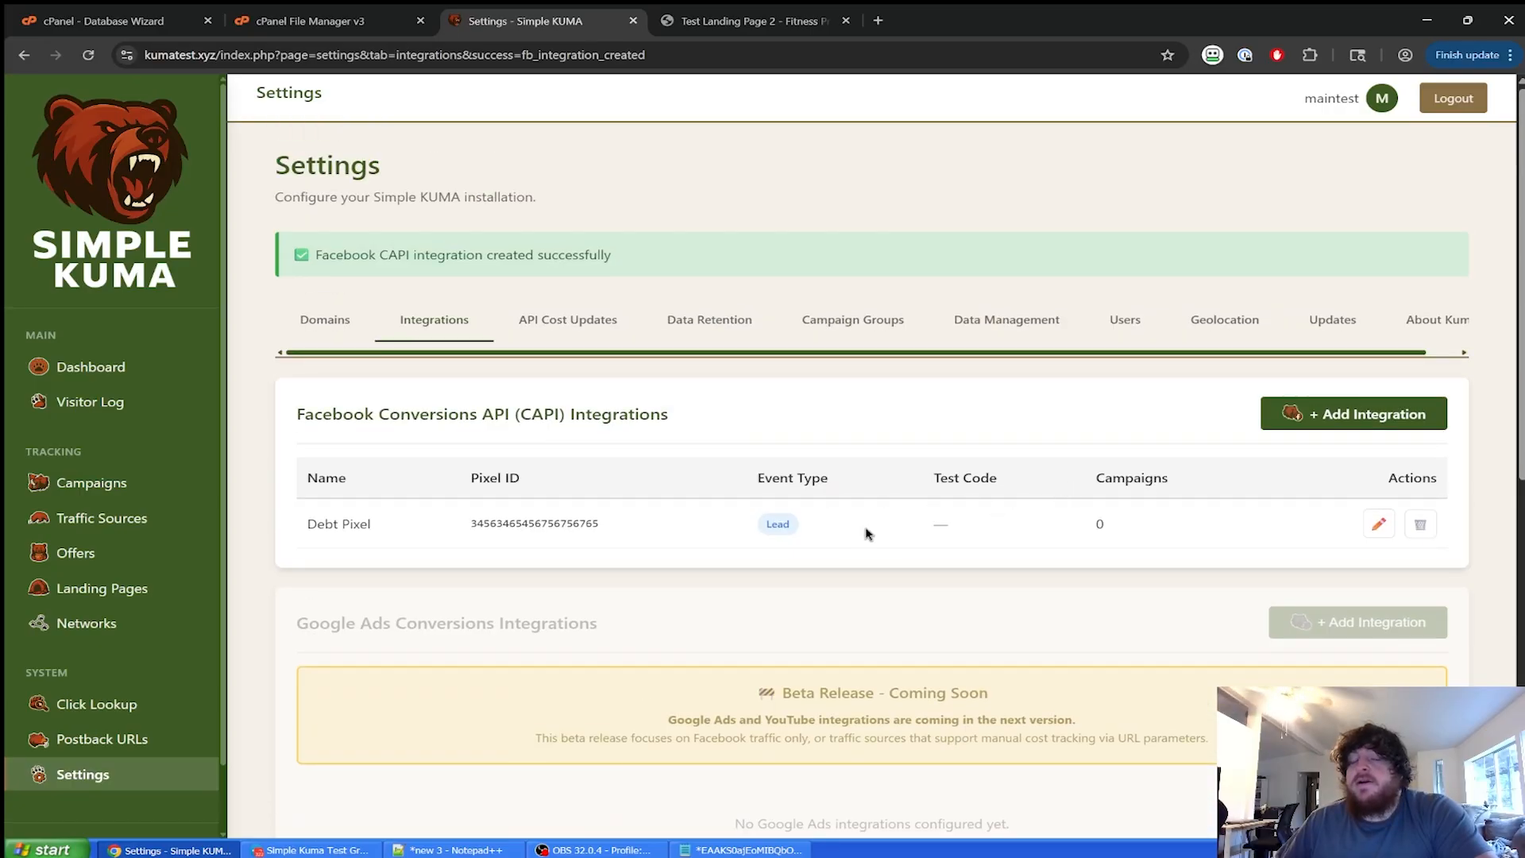
# Attach Debt Pixel as Test Campaign 1 - 2-8-2025's CAPI integration and update the campaign.
pyautogui.click(176, 479)
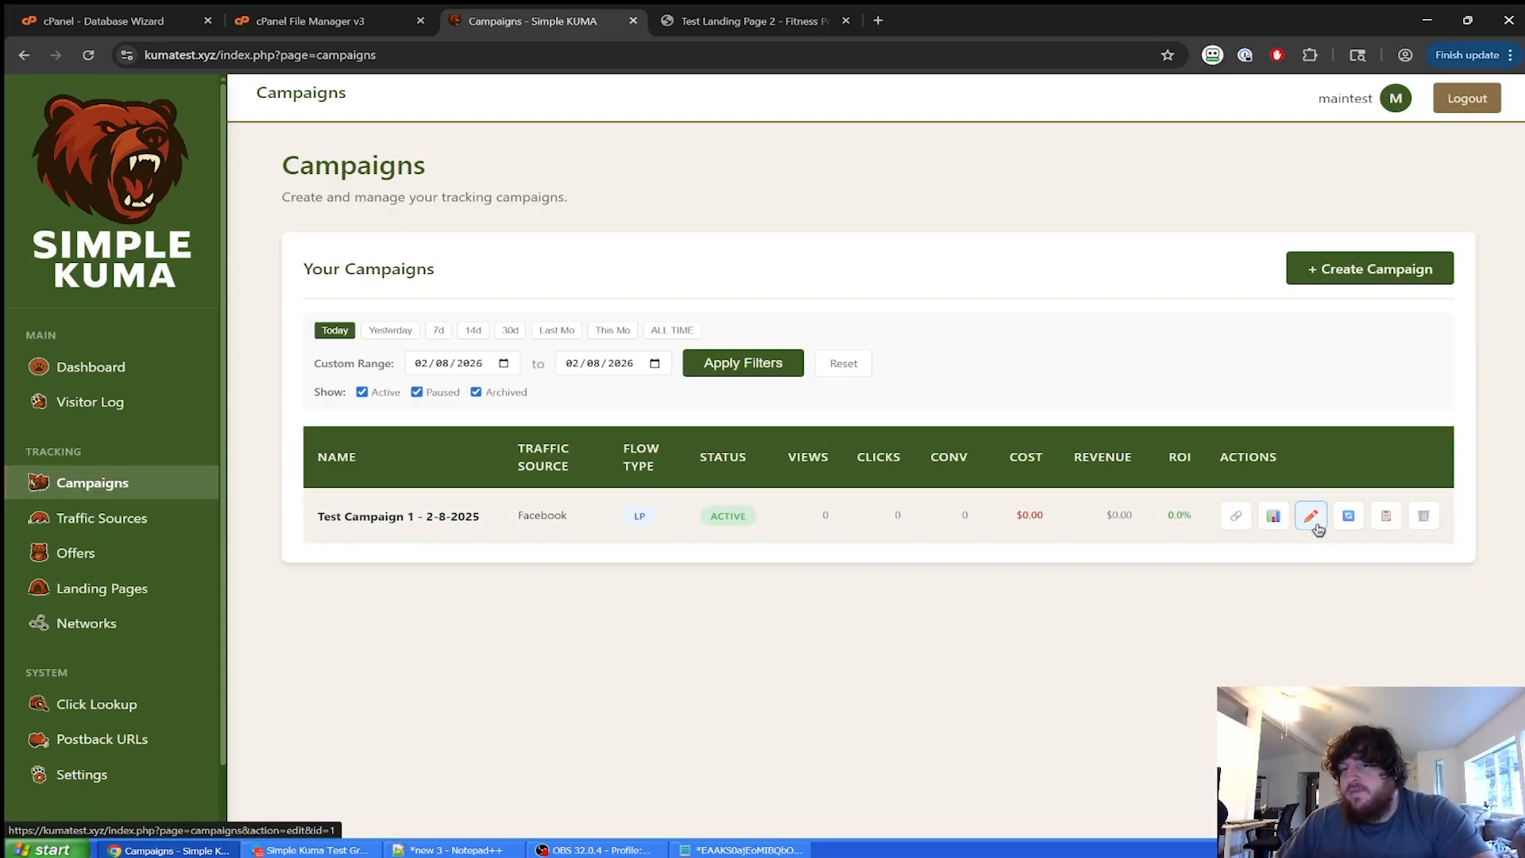
pyautogui.click(1314, 524)
pyautogui.scroll(-5, 763, 459)
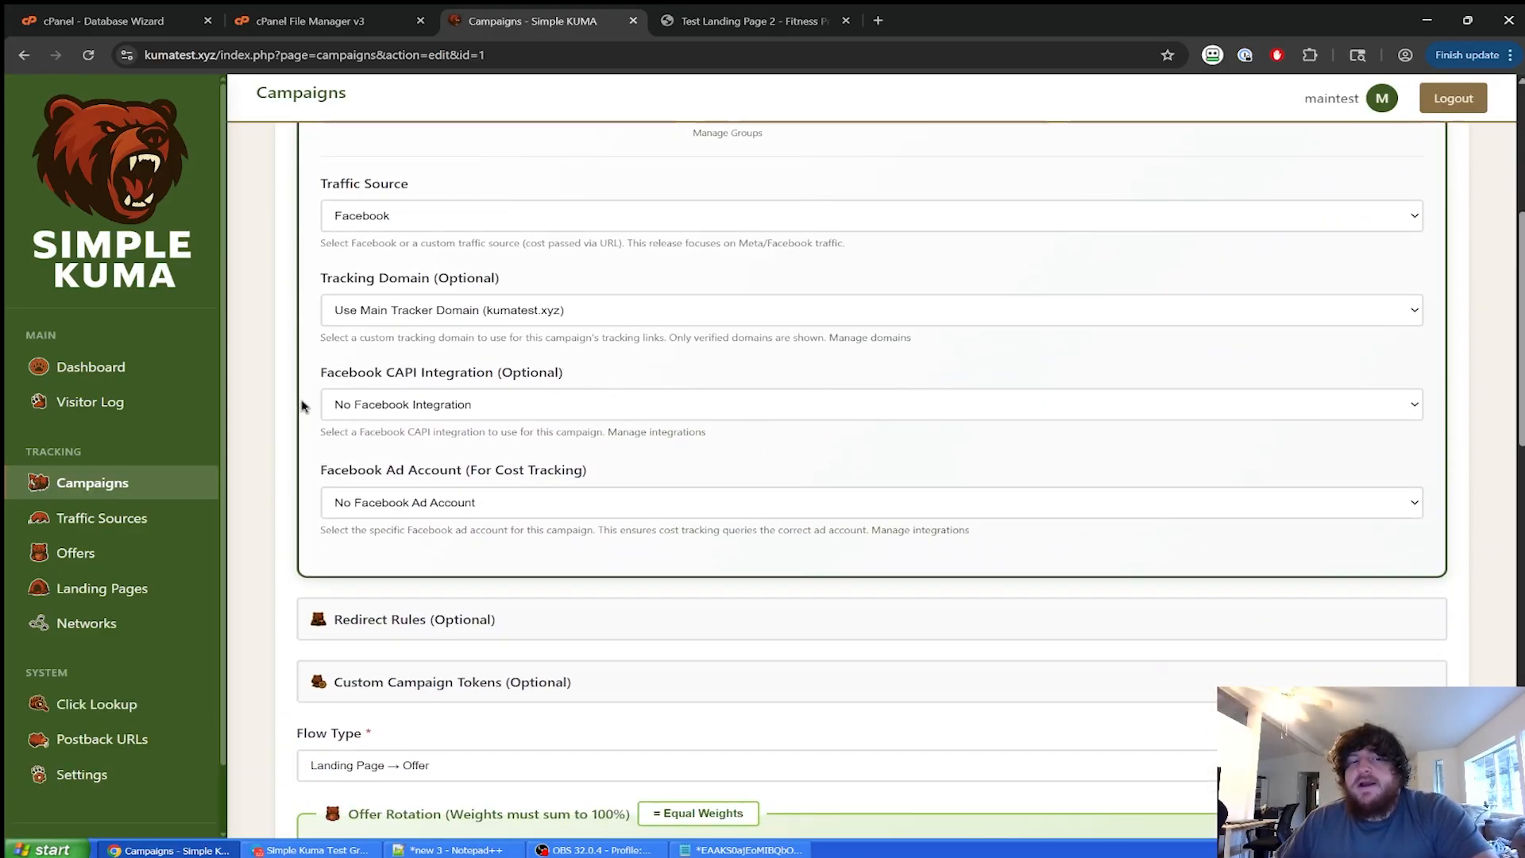
pyautogui.click(447, 409)
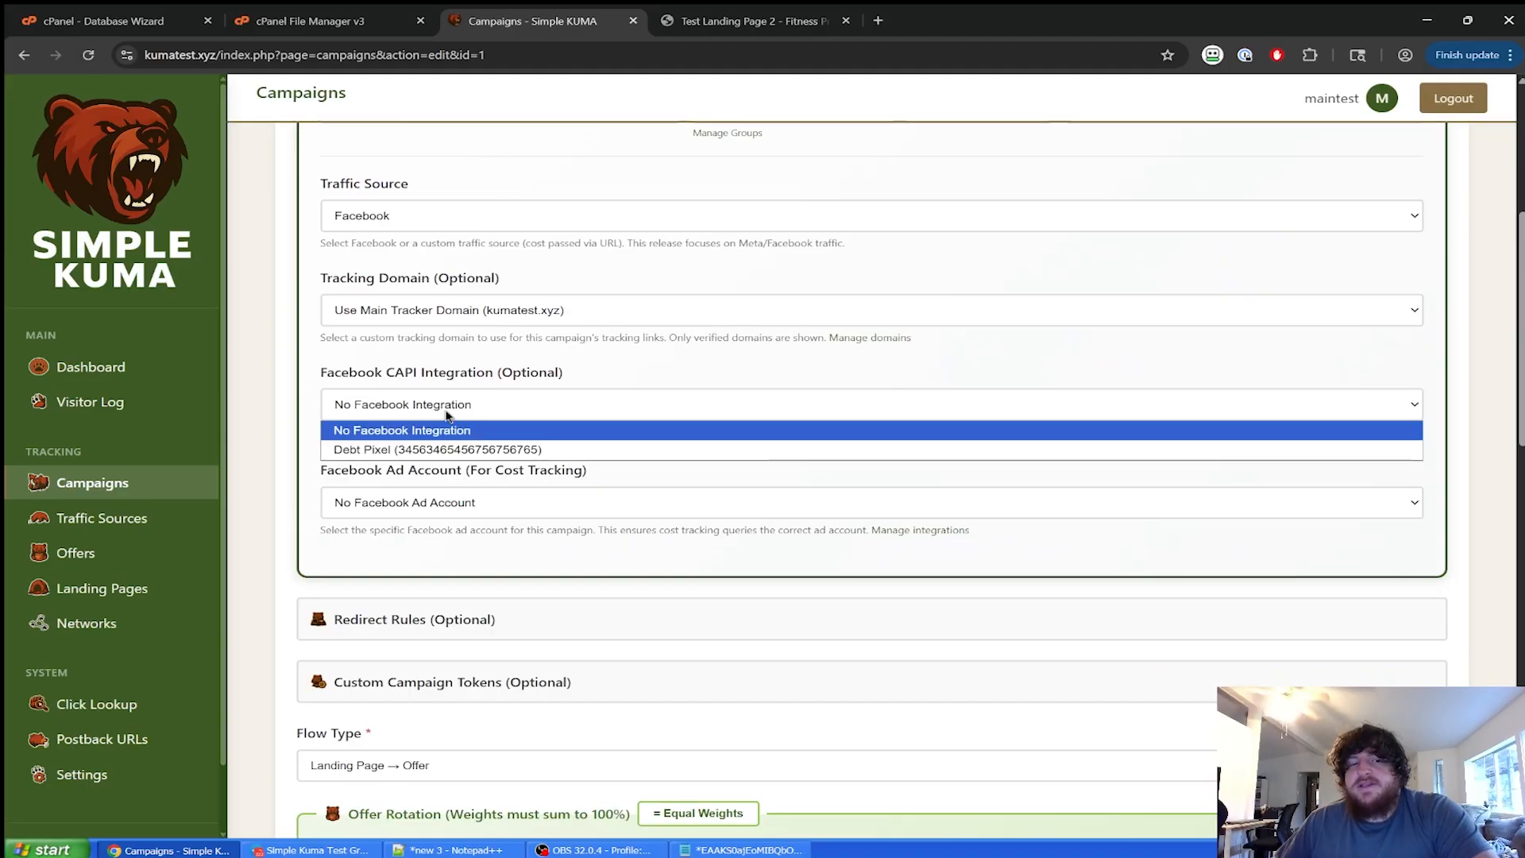
pyautogui.click(413, 450)
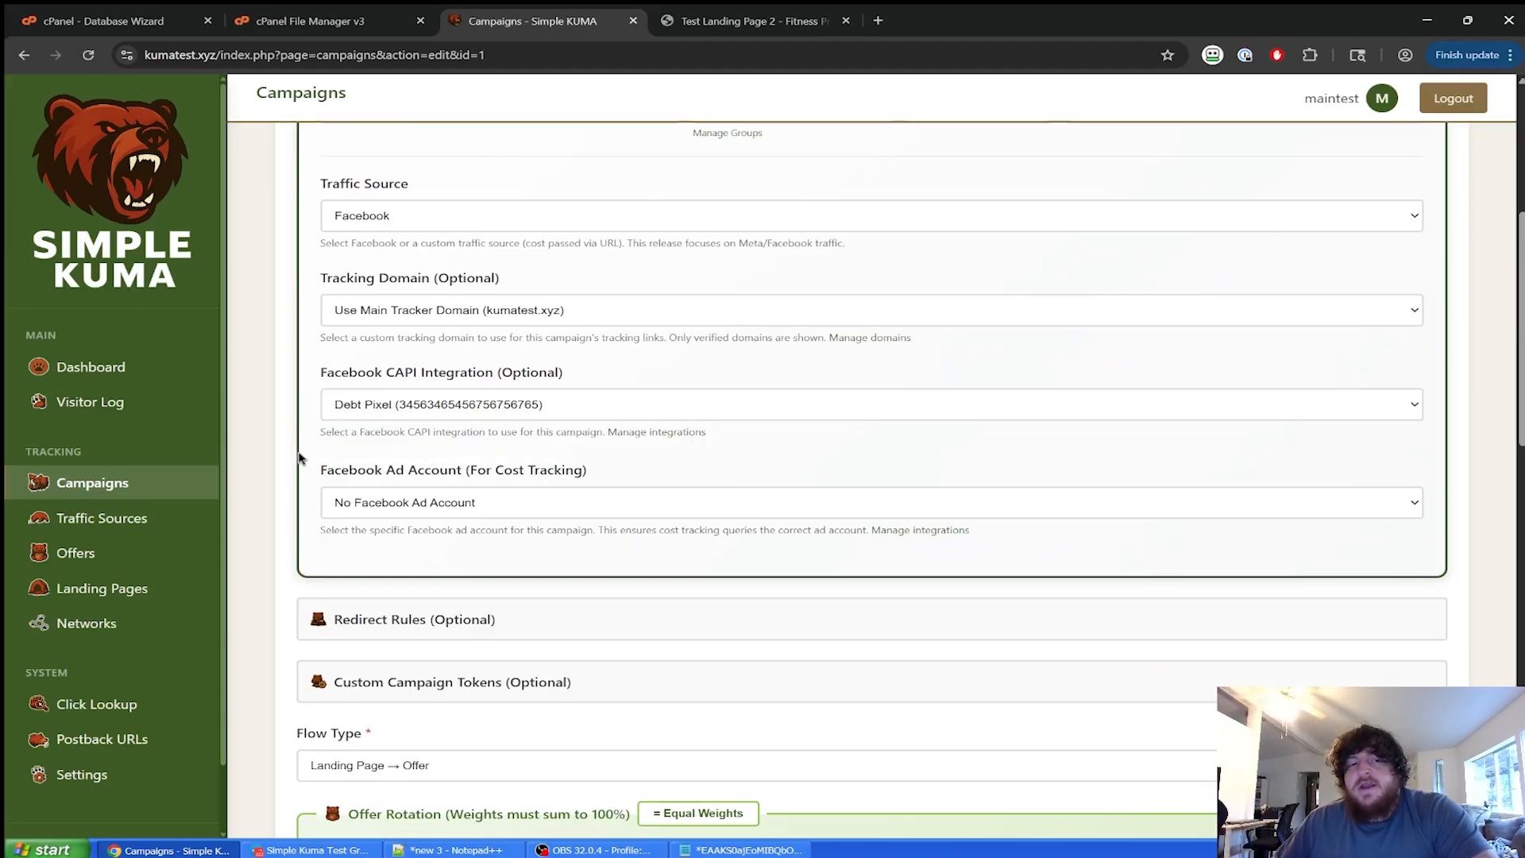
pyautogui.scroll(-6, 267, 528)
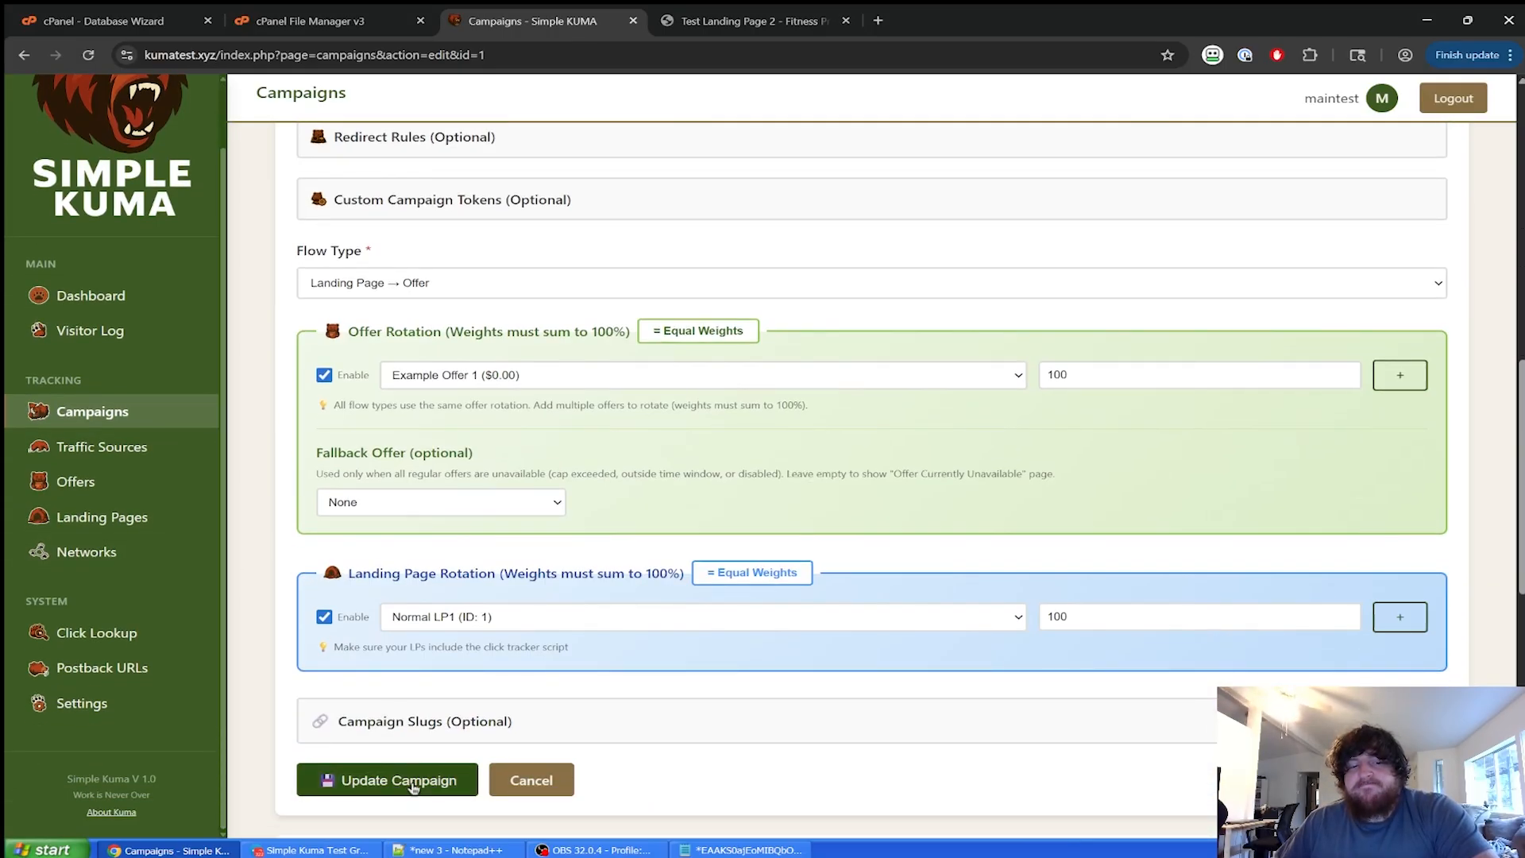
pyautogui.click(413, 787)
# Confirm Debt Pixel stays the campaign's CAPI integration, then return to Settings.
pyautogui.scroll(-6, 577, 430)
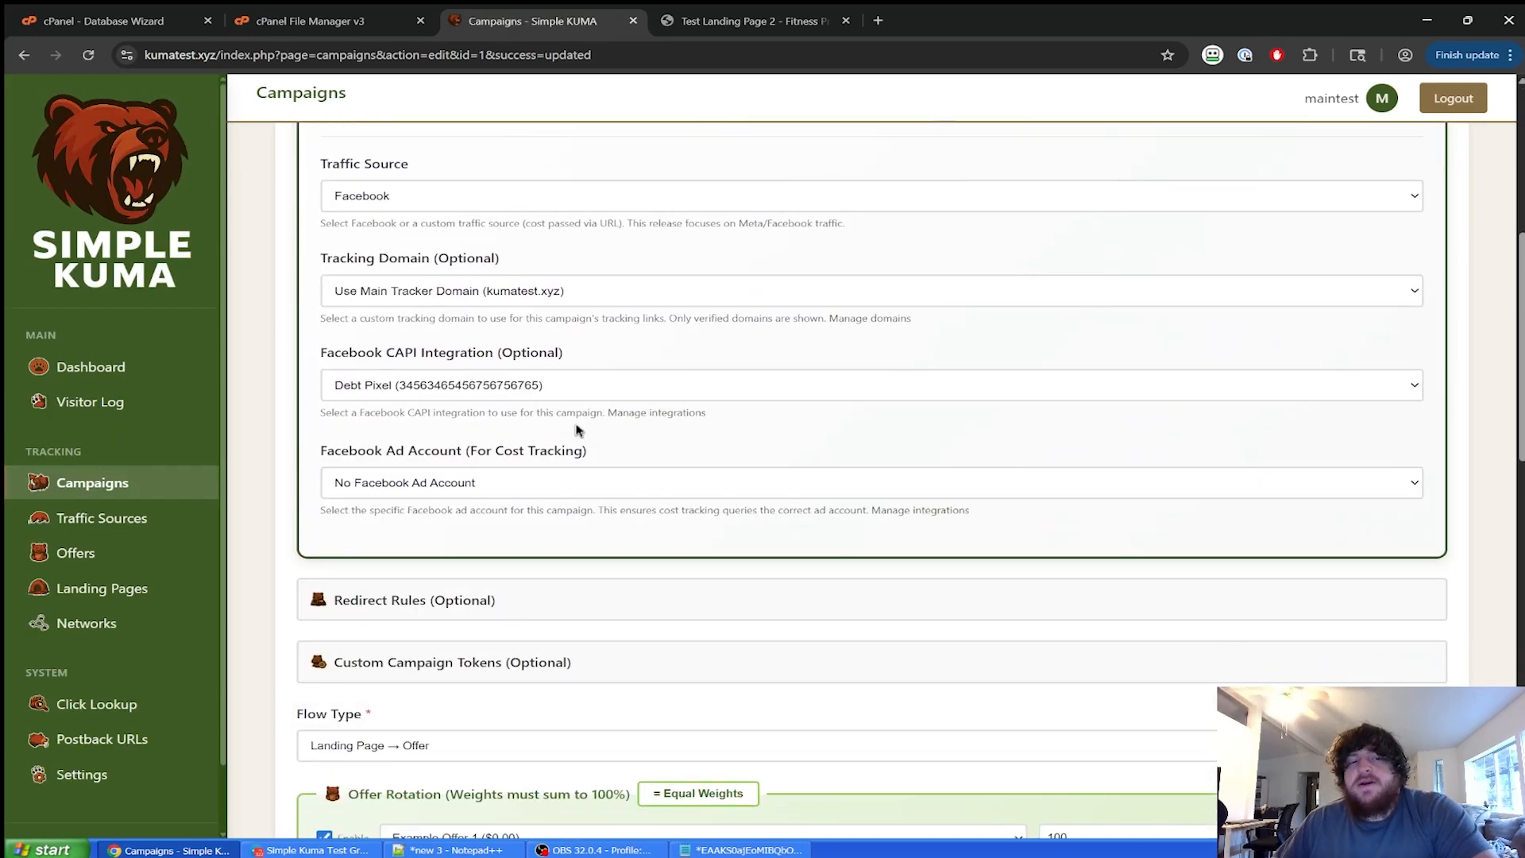
pyautogui.scroll(3, 664, 511)
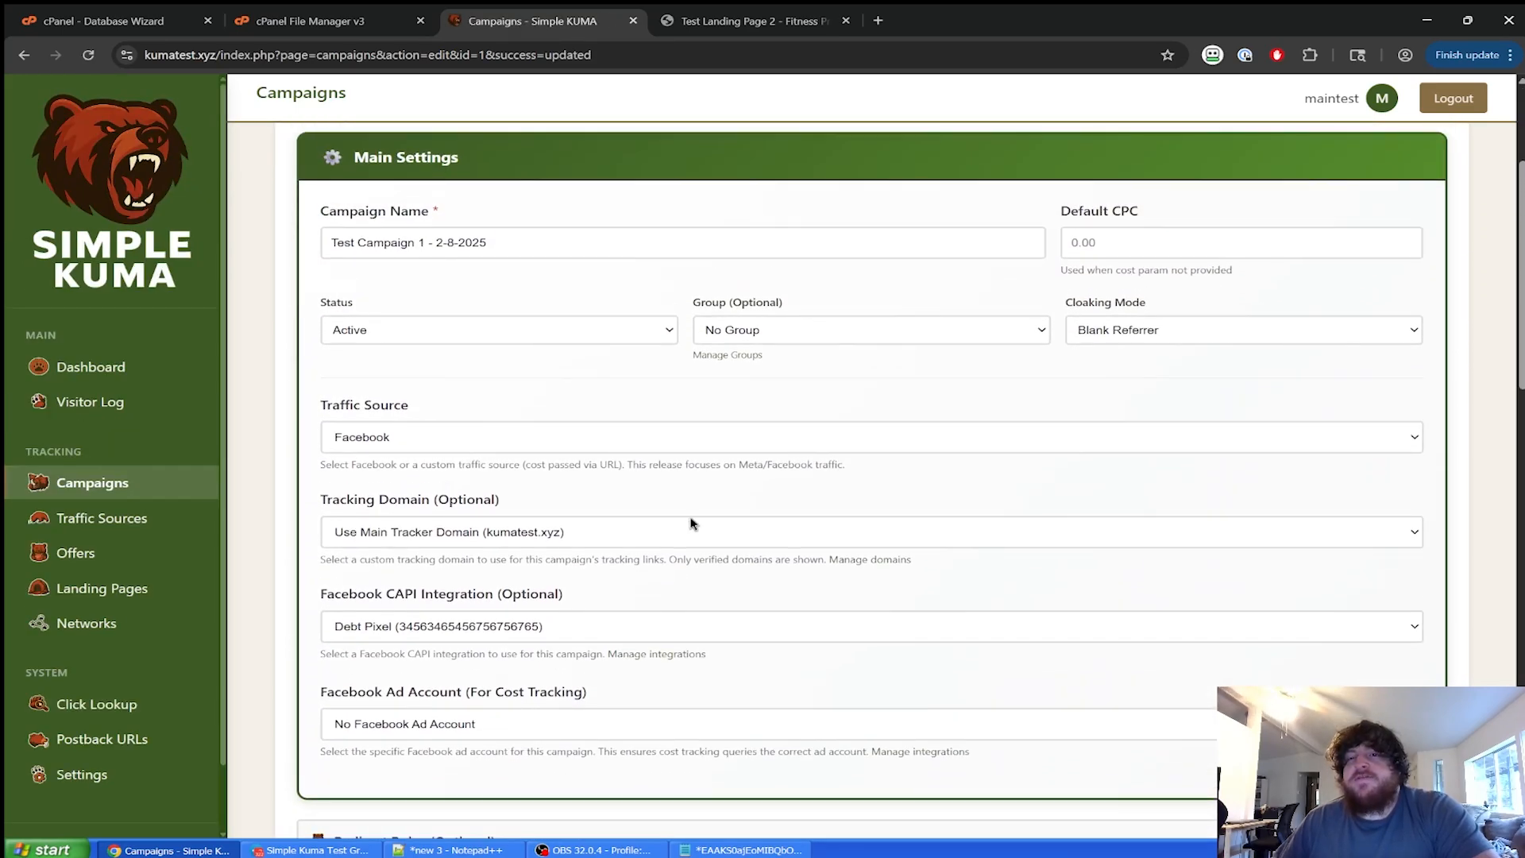
pyautogui.scroll(-6, 779, 445)
pyautogui.scroll(5, 791, 514)
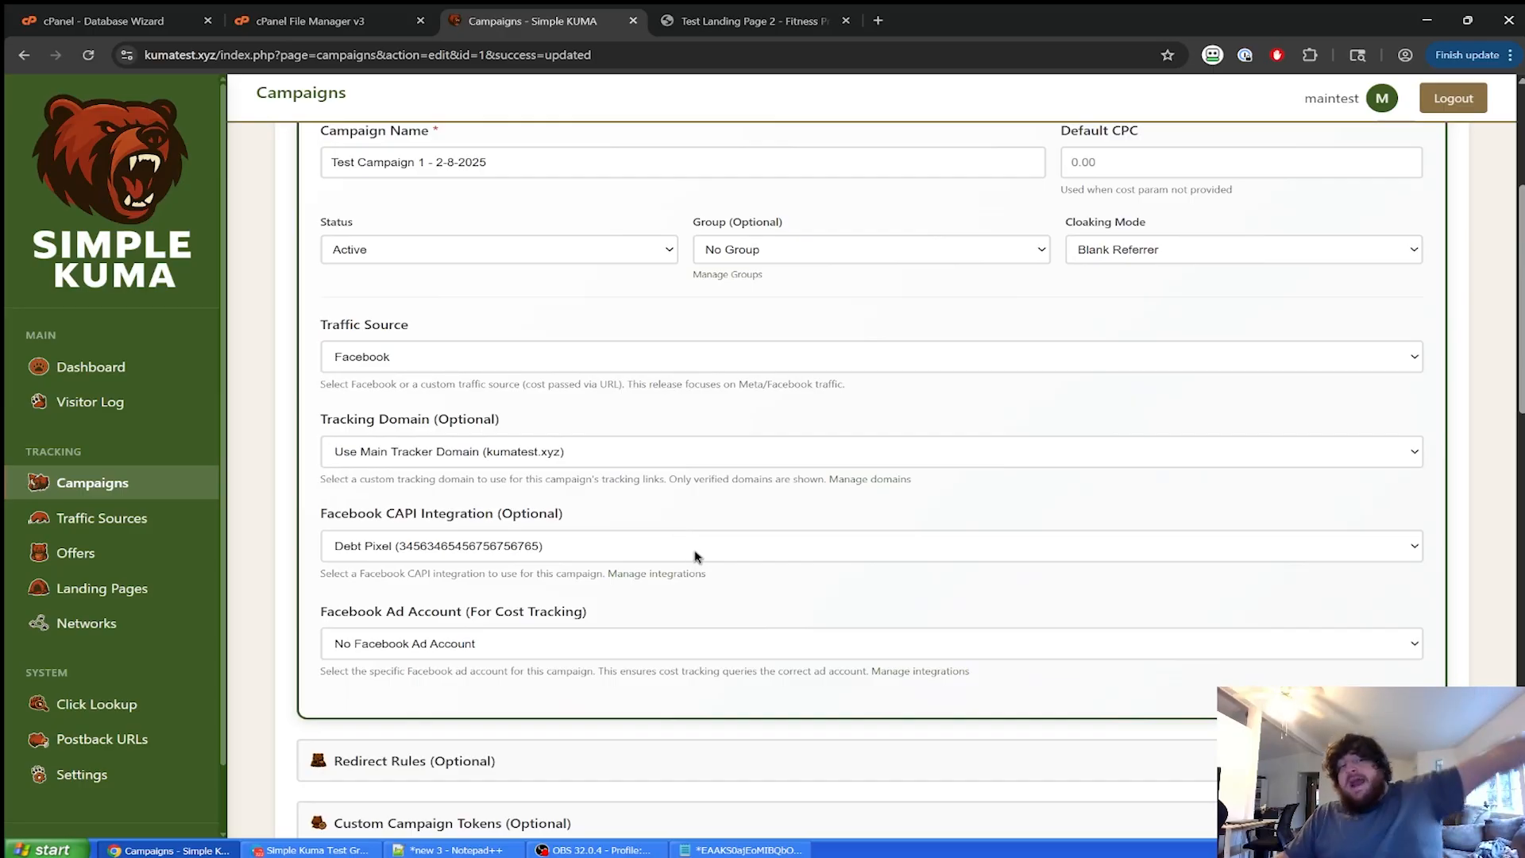
pyautogui.click(569, 559)
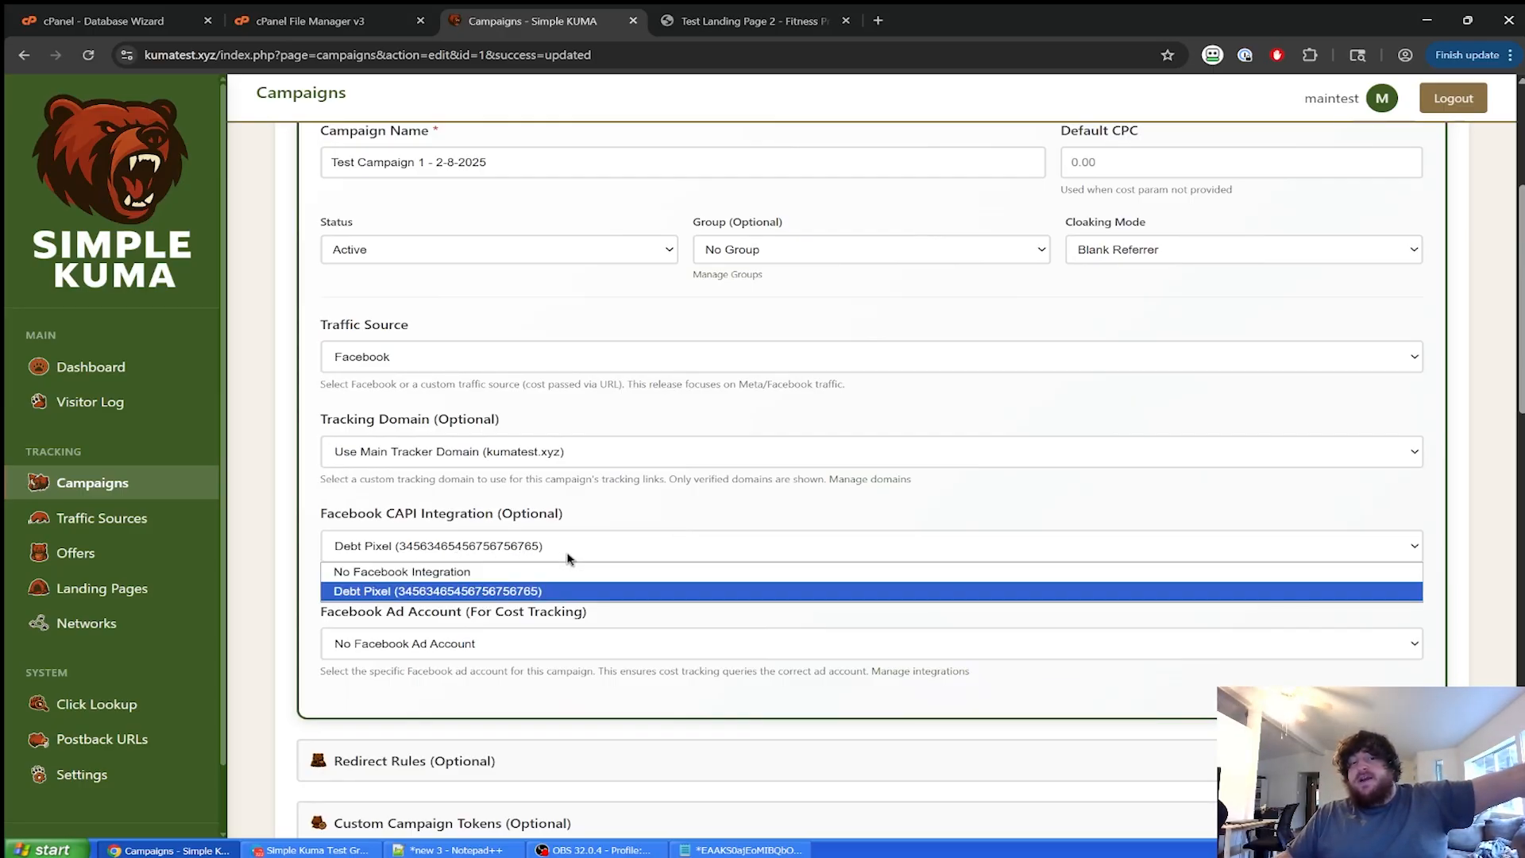
pyautogui.click(567, 559)
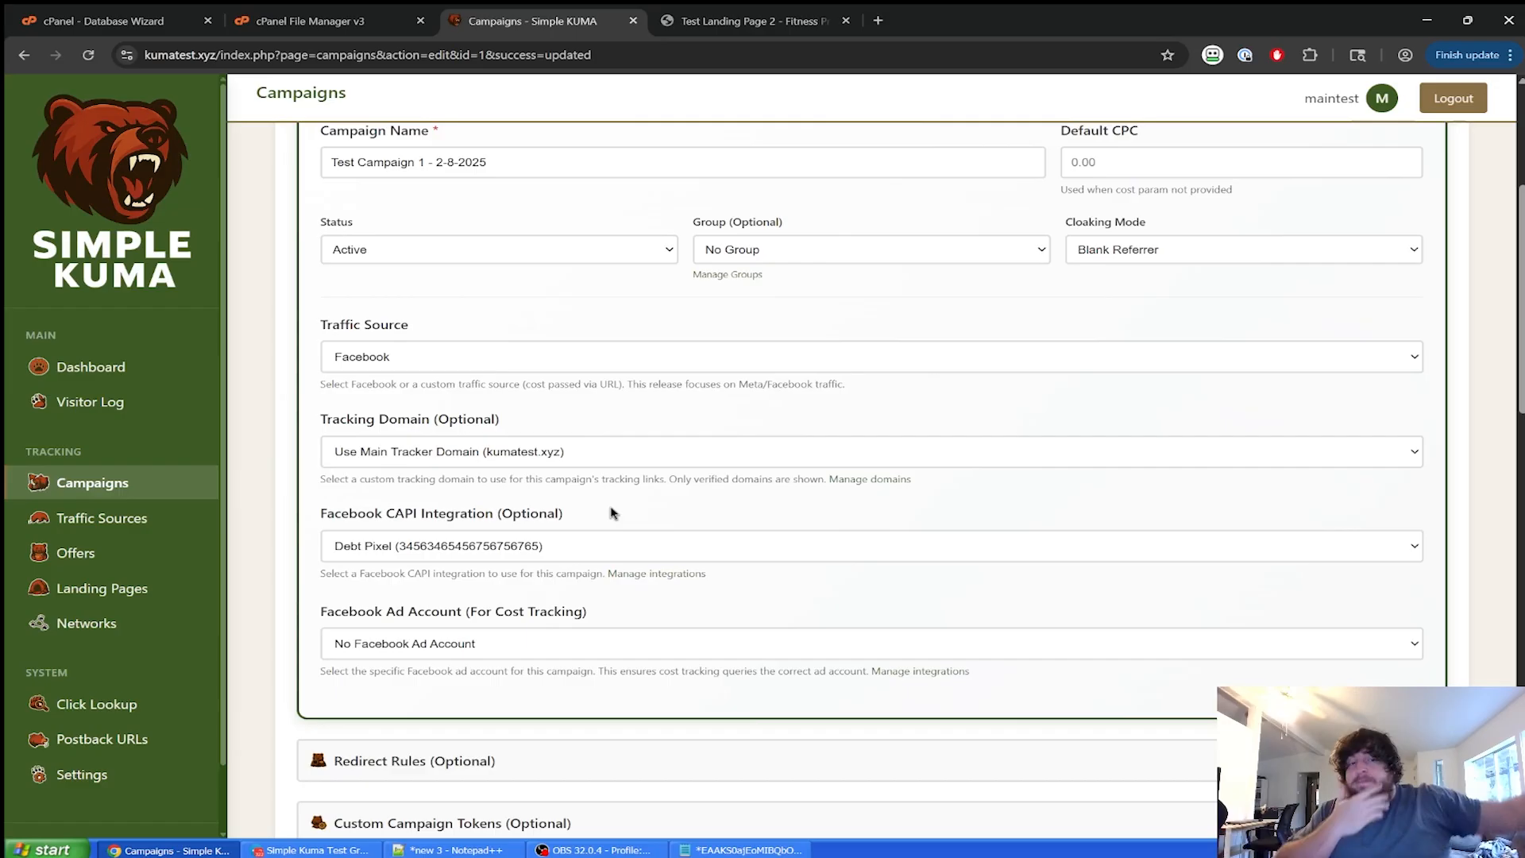
pyautogui.scroll(-1, 245, 624)
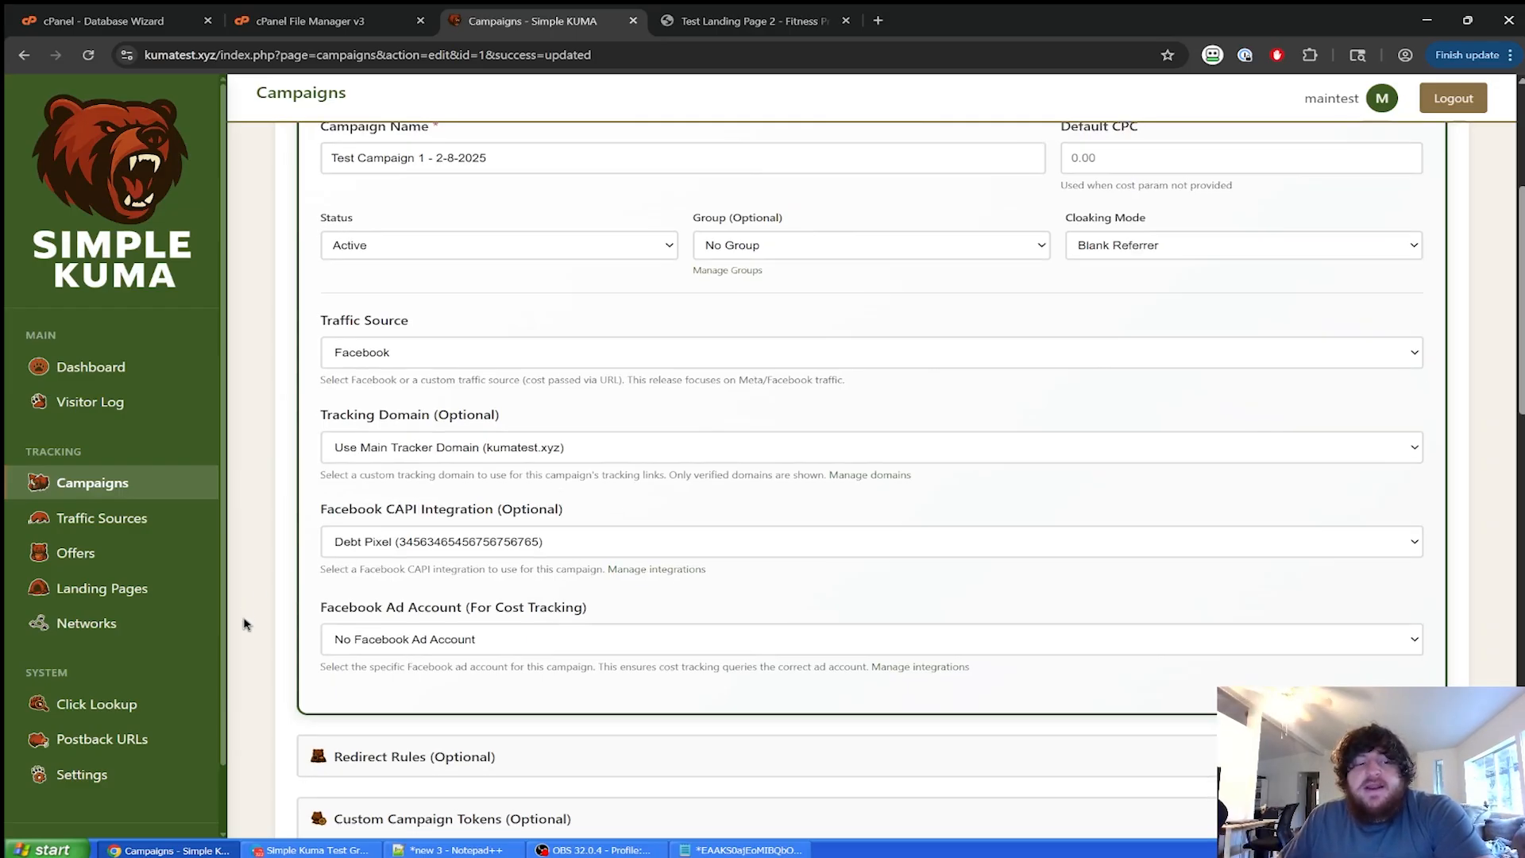
pyautogui.scroll(-2, 245, 625)
pyautogui.click(80, 774)
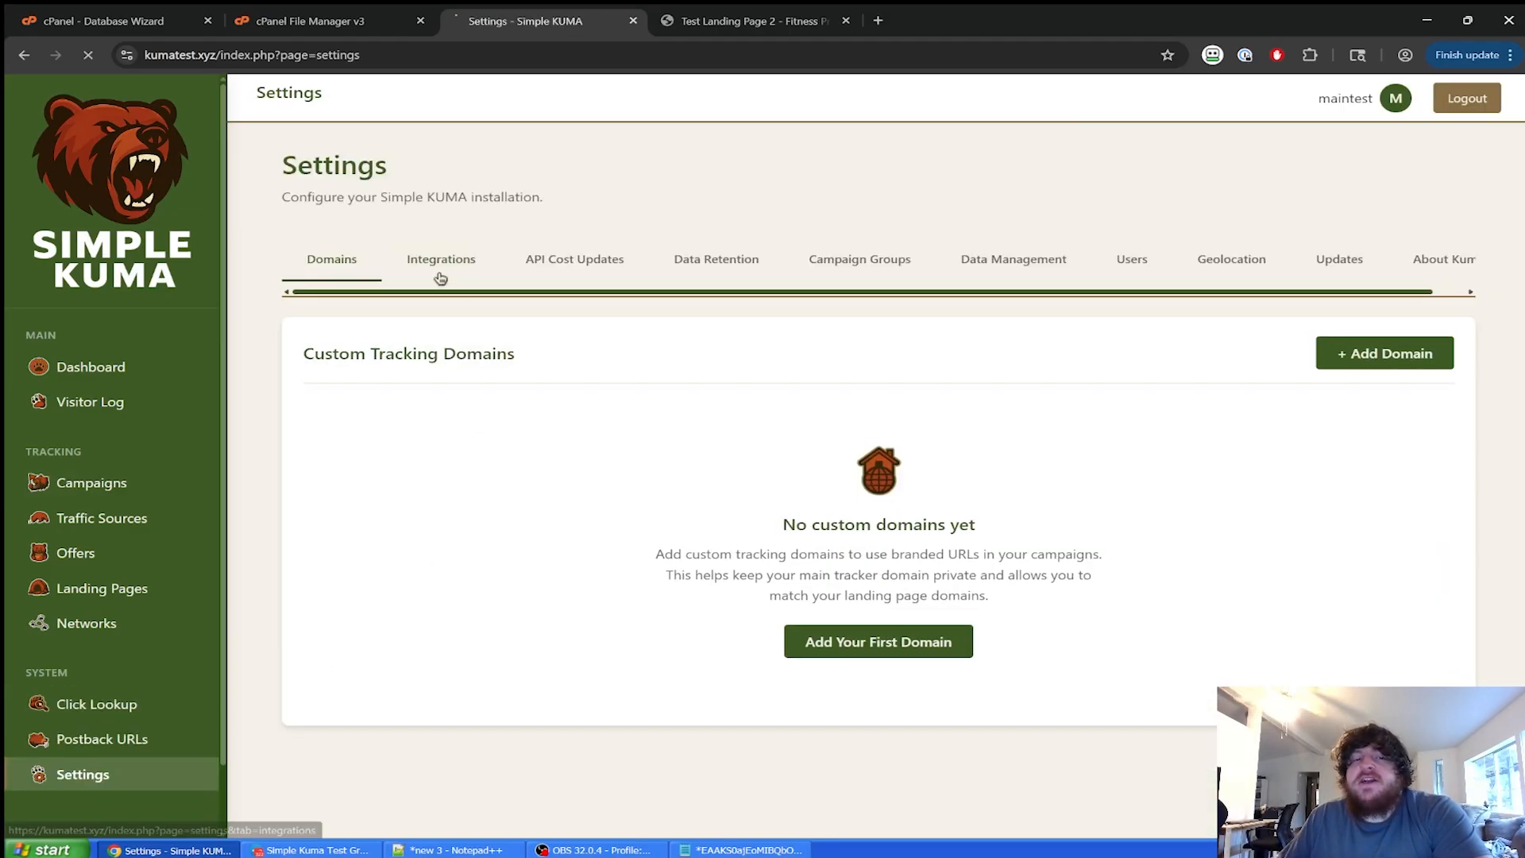
# Bring up the API Cost Updates settings showing 0 Facebook API calls.
pyautogui.click(441, 278)
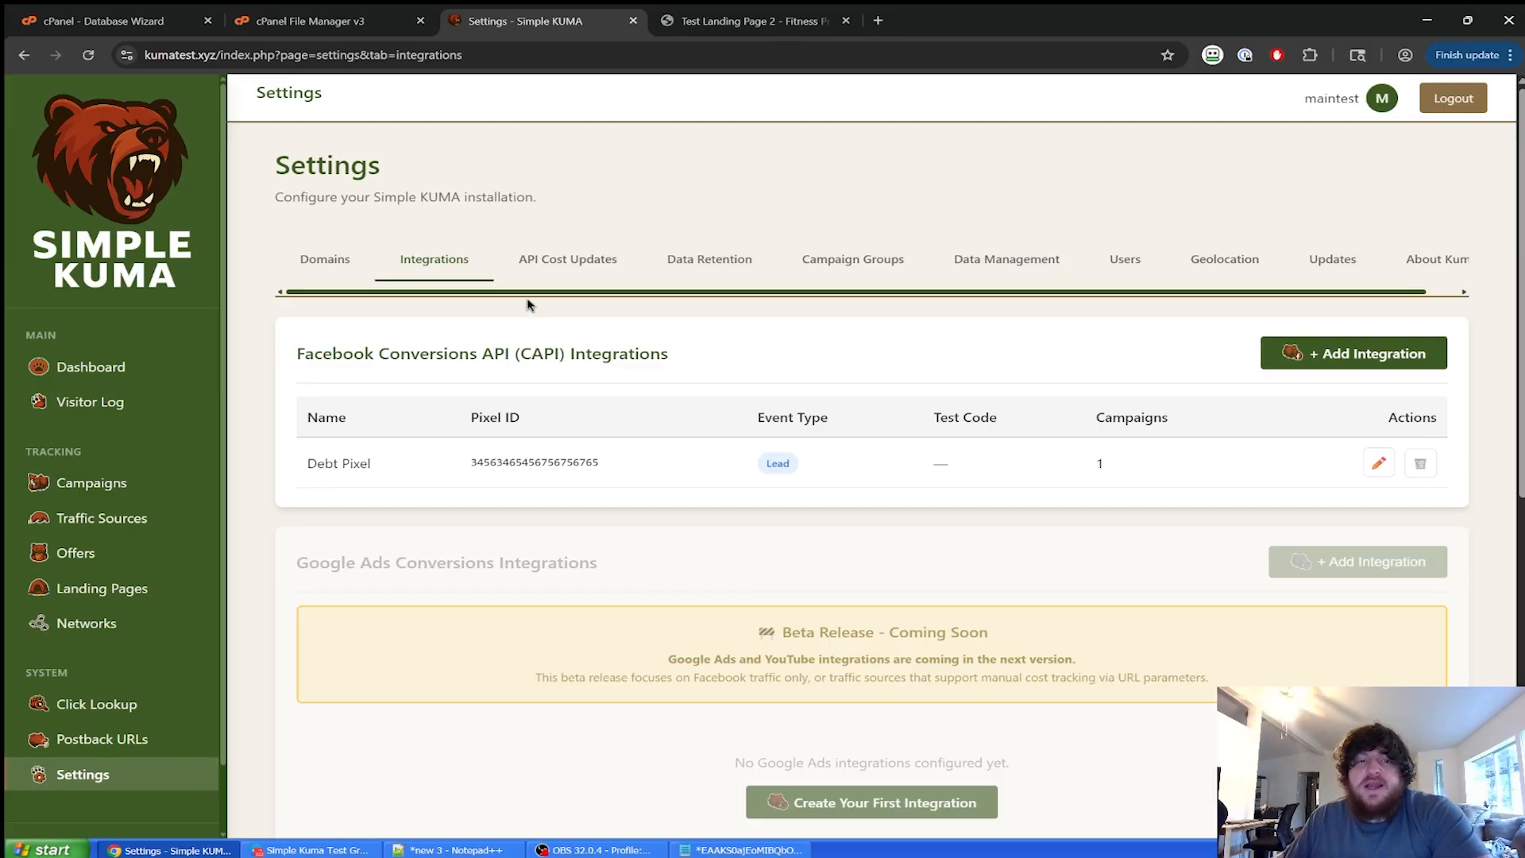
pyautogui.click(538, 274)
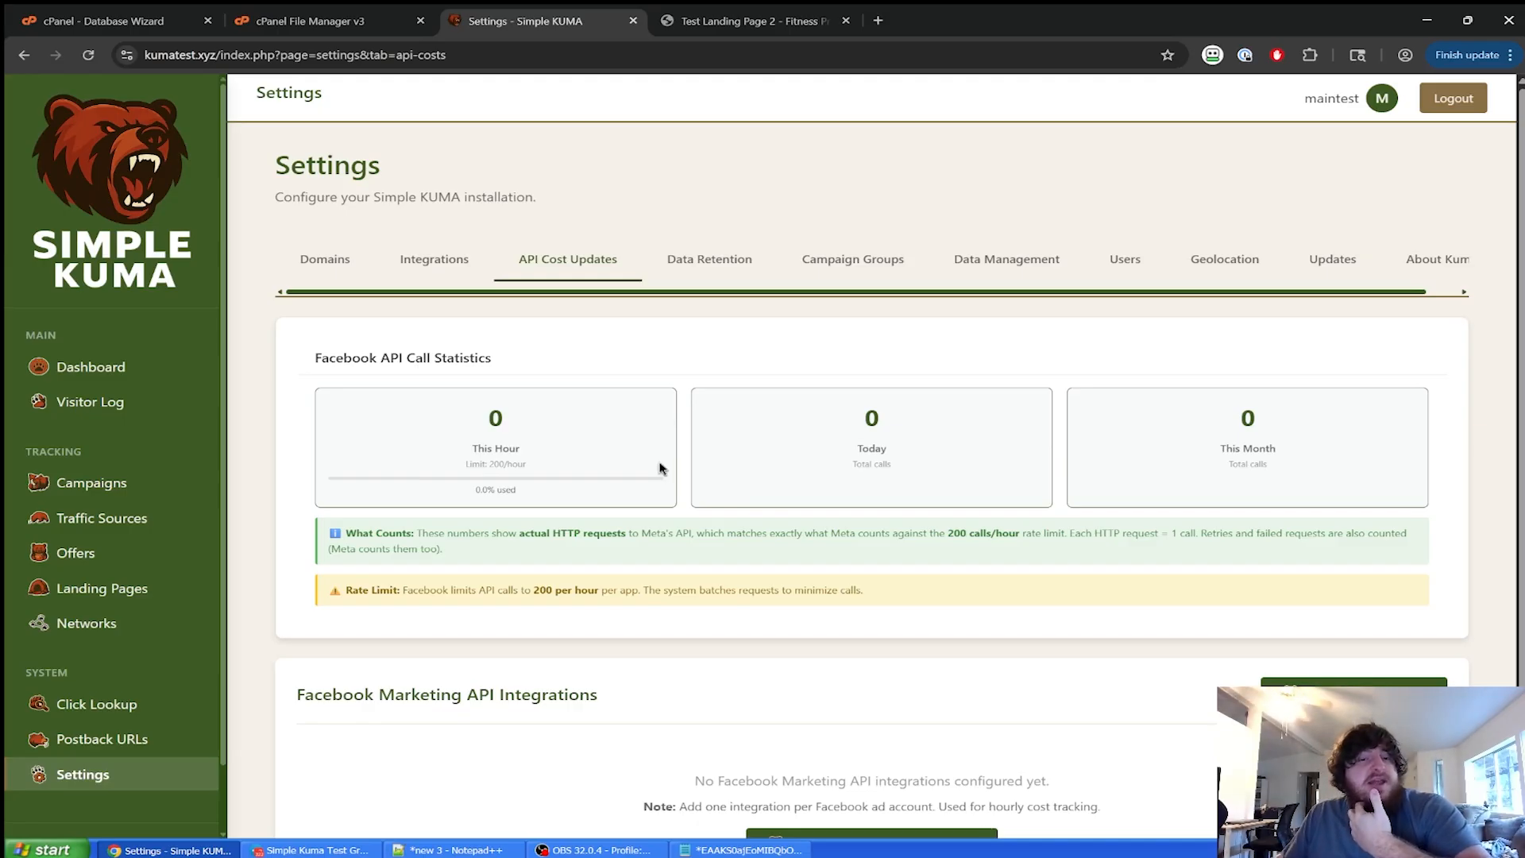
# Start a new Facebook Marketing API integration and name it 'Main Account'.
pyautogui.scroll(-2, 699, 375)
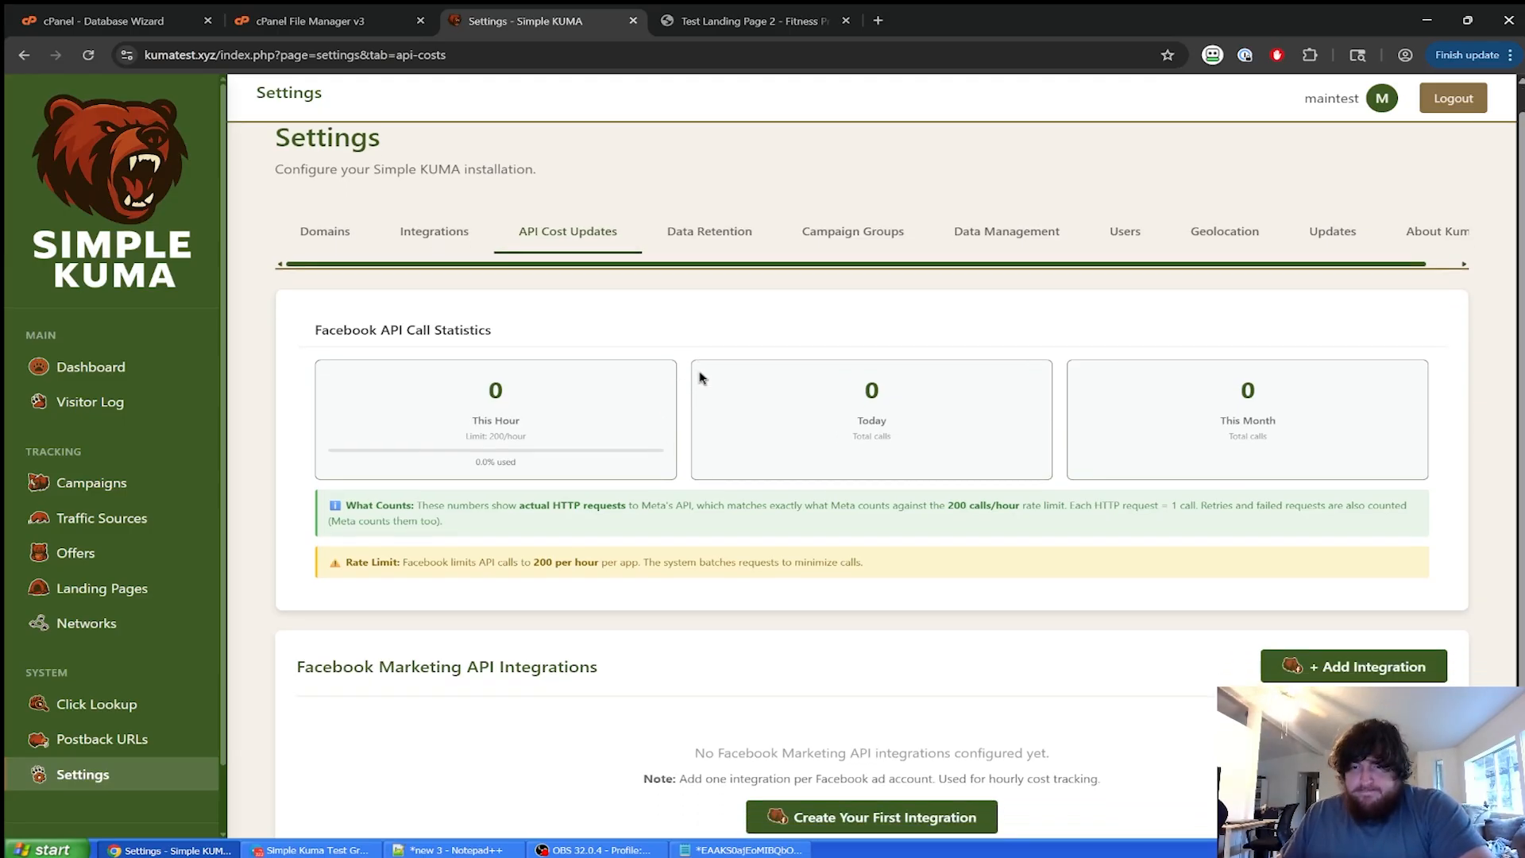
pyautogui.click(979, 743)
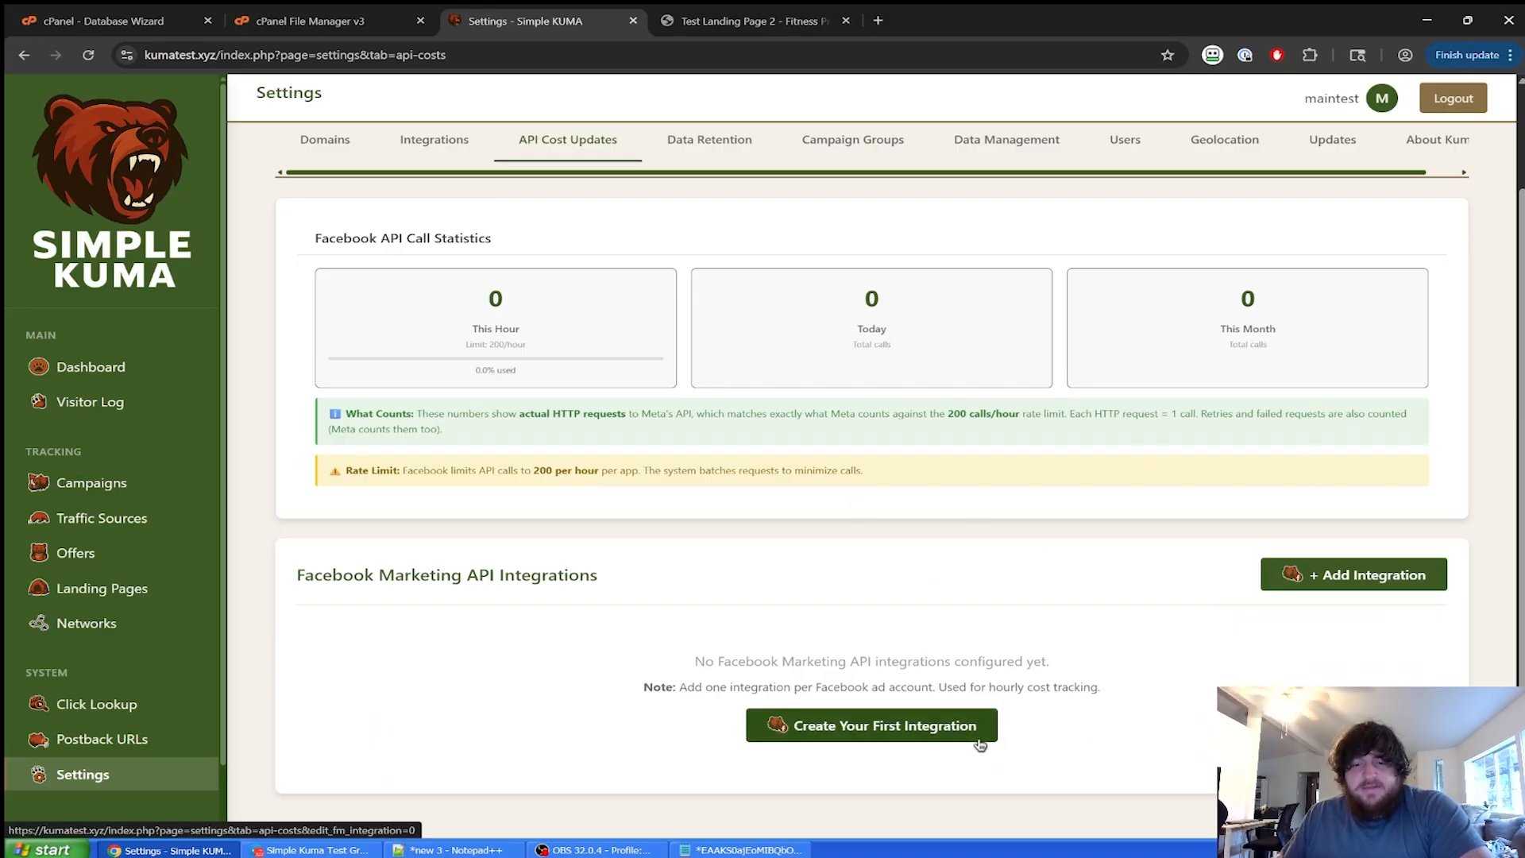
pyautogui.scroll(-13, 888, 535)
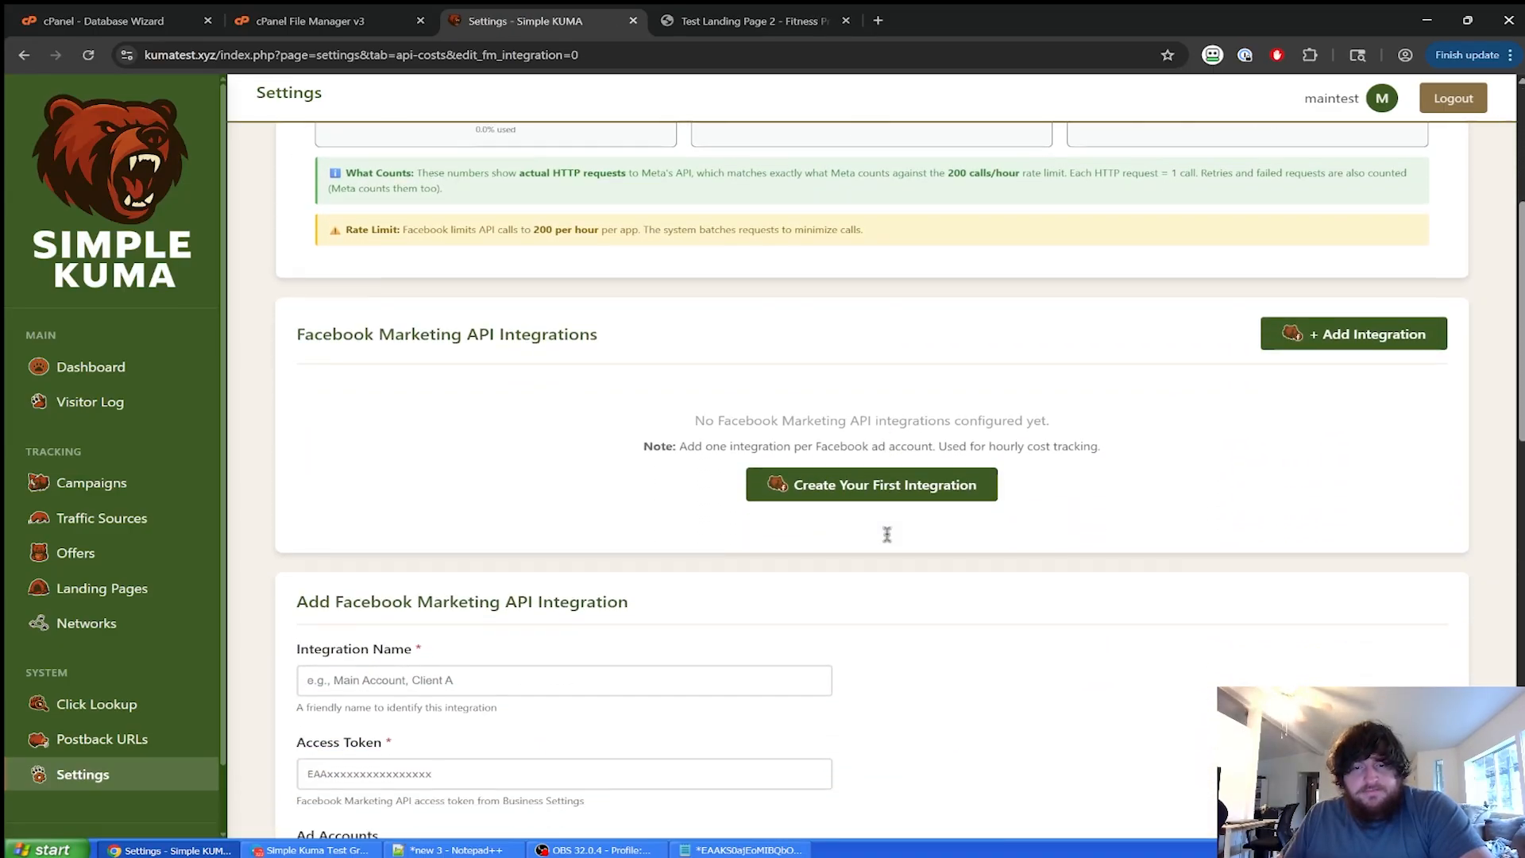
pyautogui.scroll(4, 887, 534)
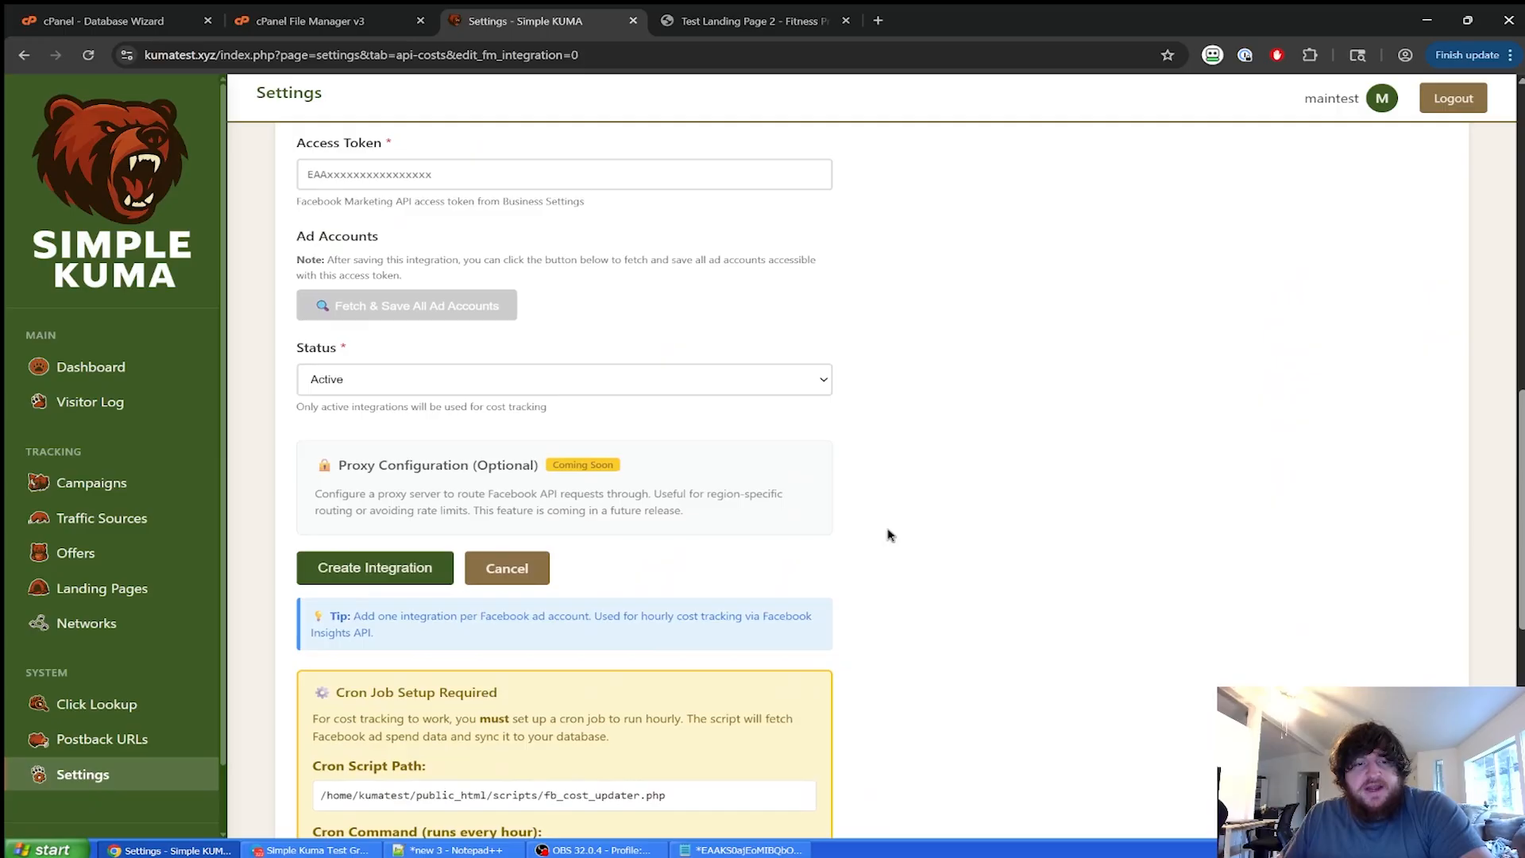
pyautogui.scroll(-10, 888, 534)
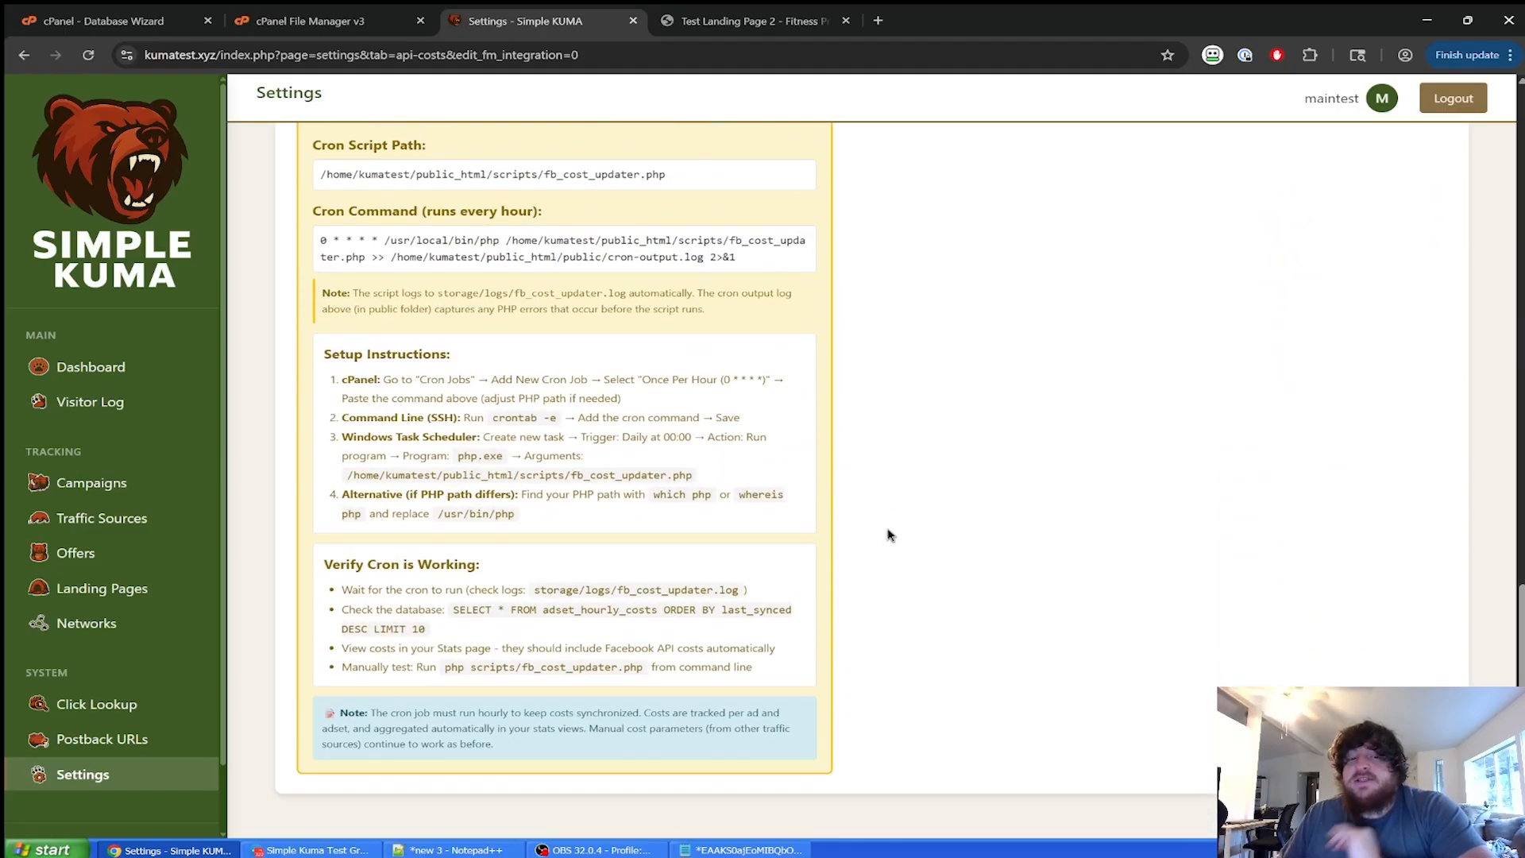
pyautogui.scroll(10, 887, 534)
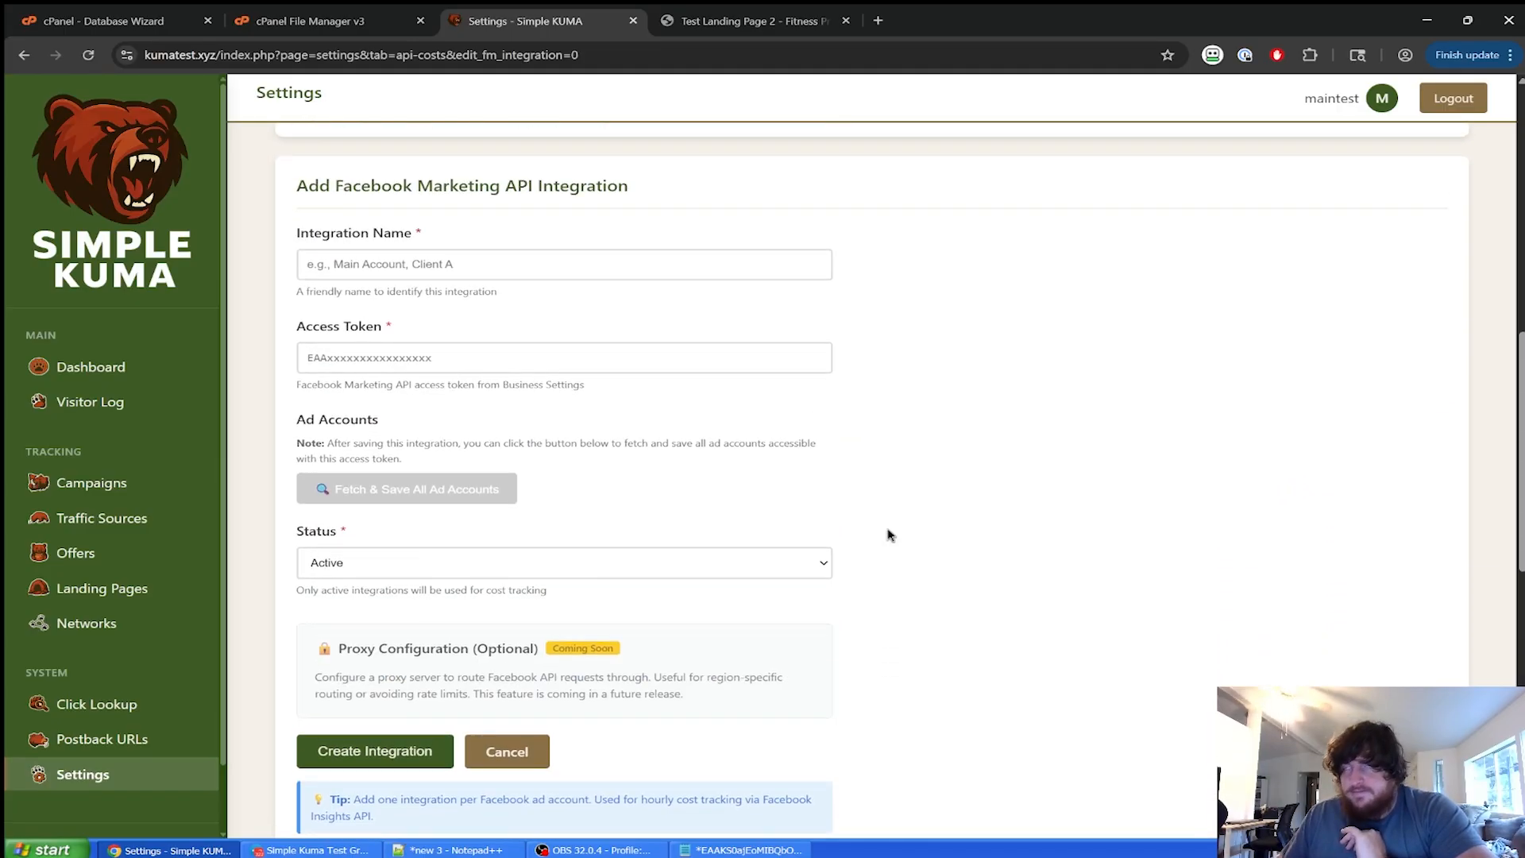
pyautogui.scroll(4, 890, 535)
pyautogui.scroll(-5, 886, 540)
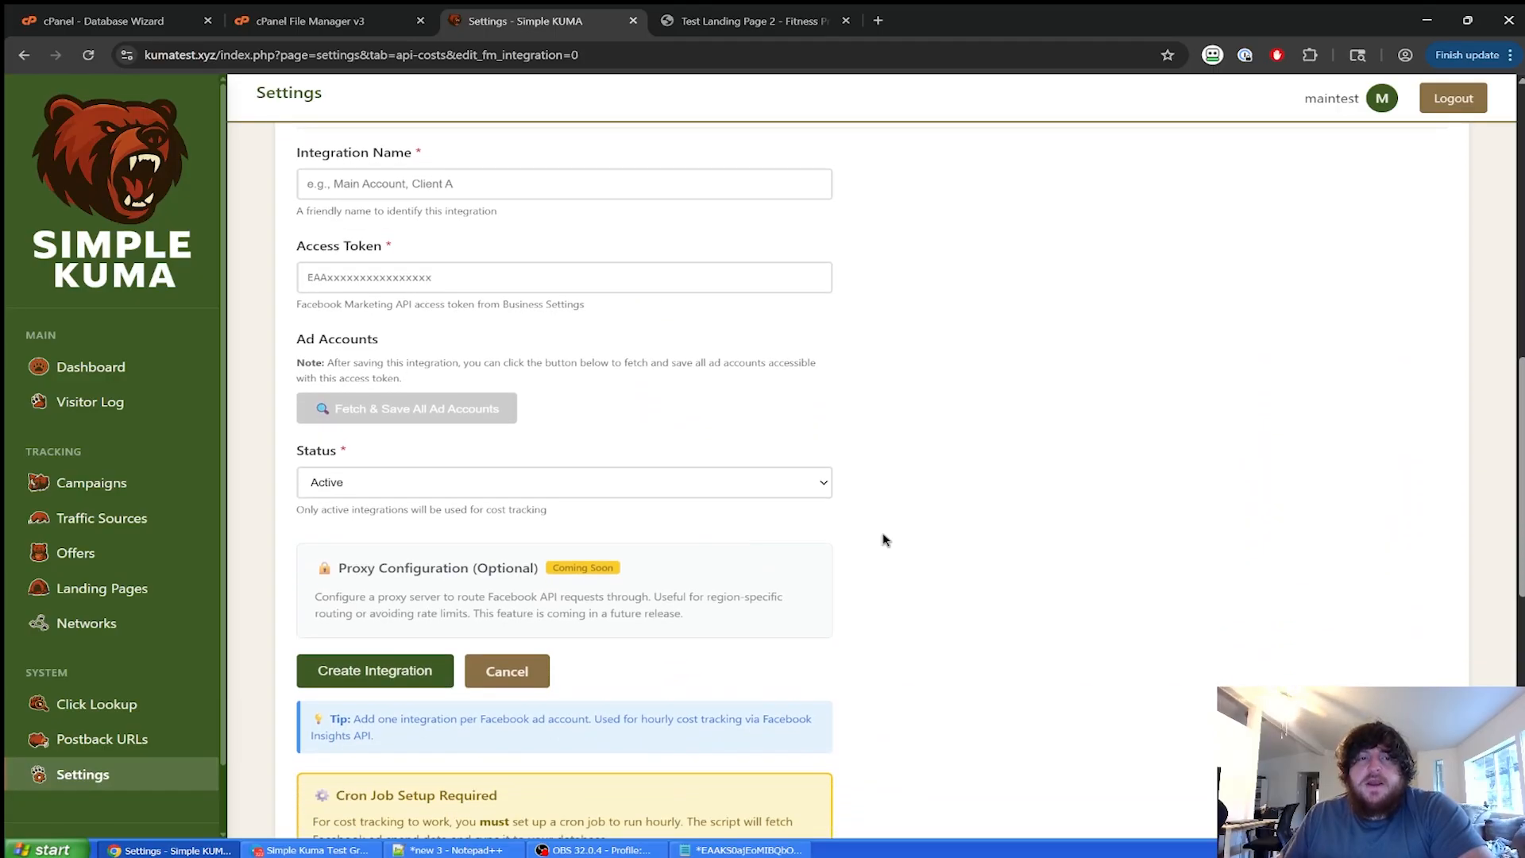
pyautogui.scroll(1, 886, 540)
pyautogui.click(758, 270)
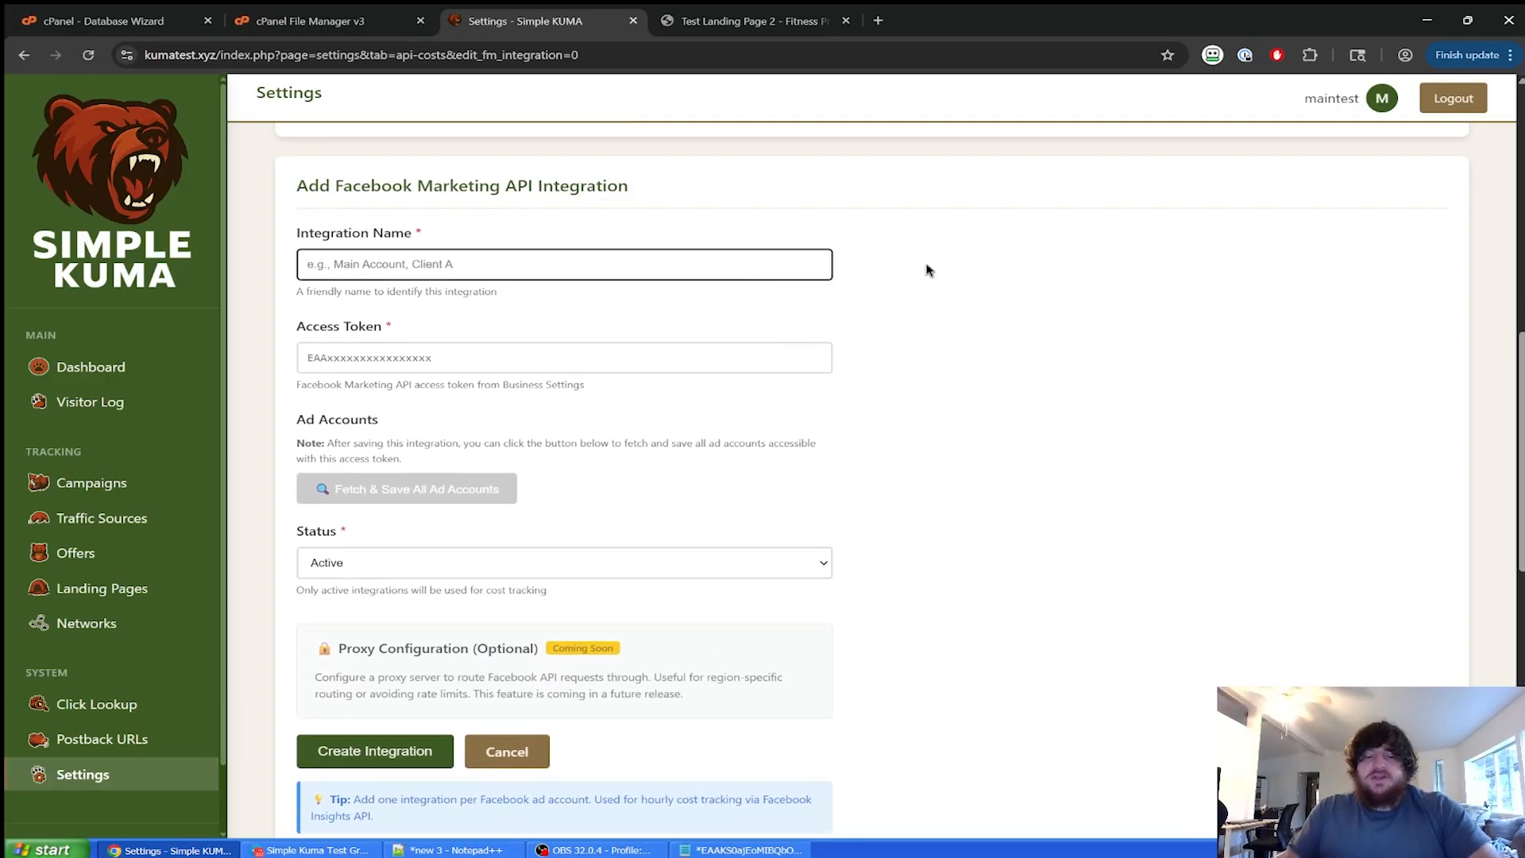
pyautogui.write('Main Account')
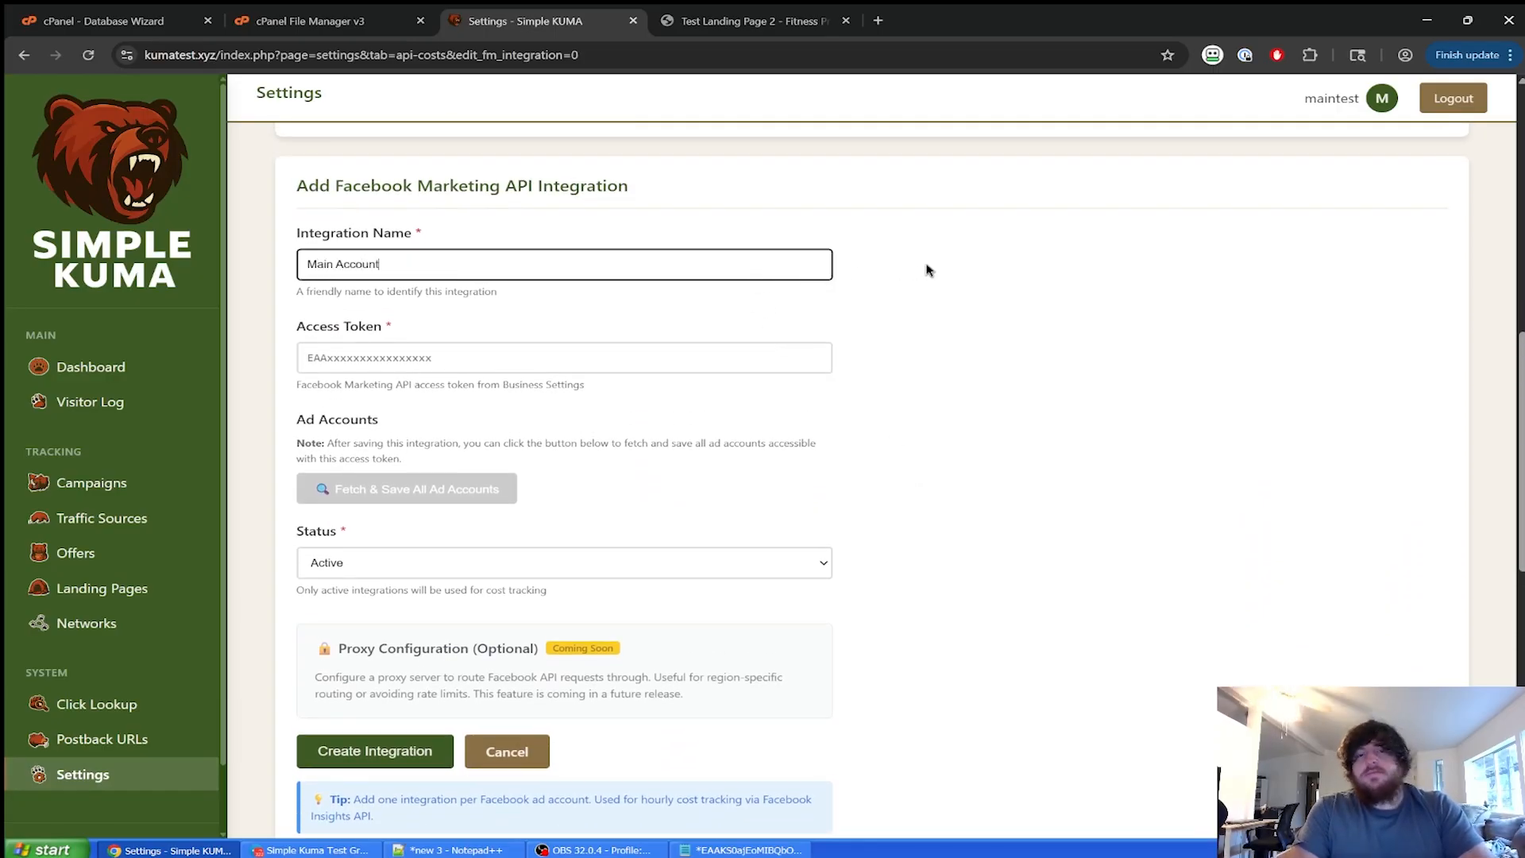
pyautogui.click(927, 270)
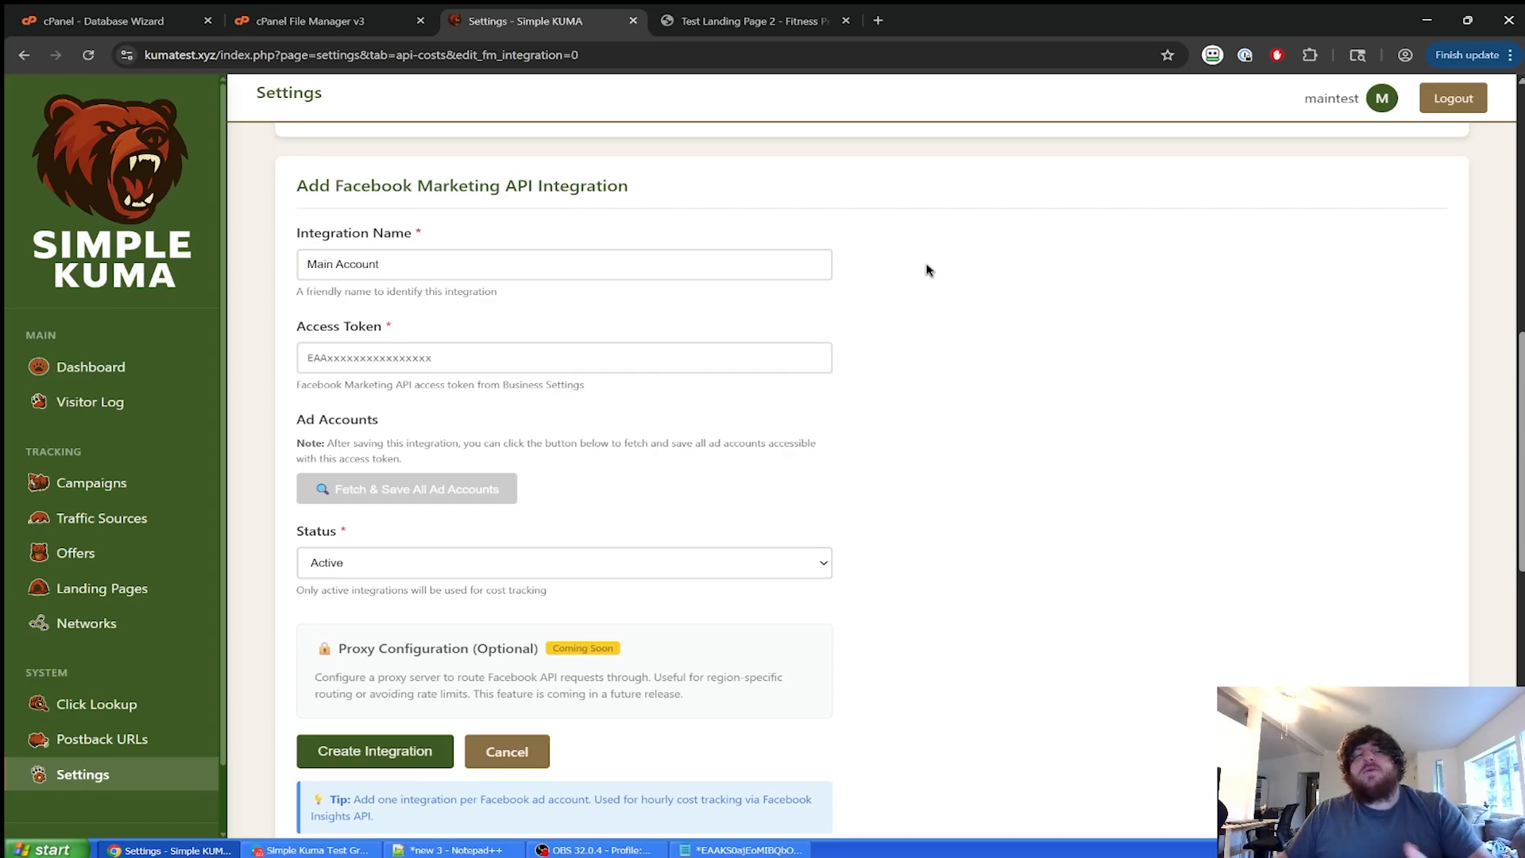
# Paste the Facebook access token from the Notepad++ notes and create the integration.
pyautogui.click(756, 351)
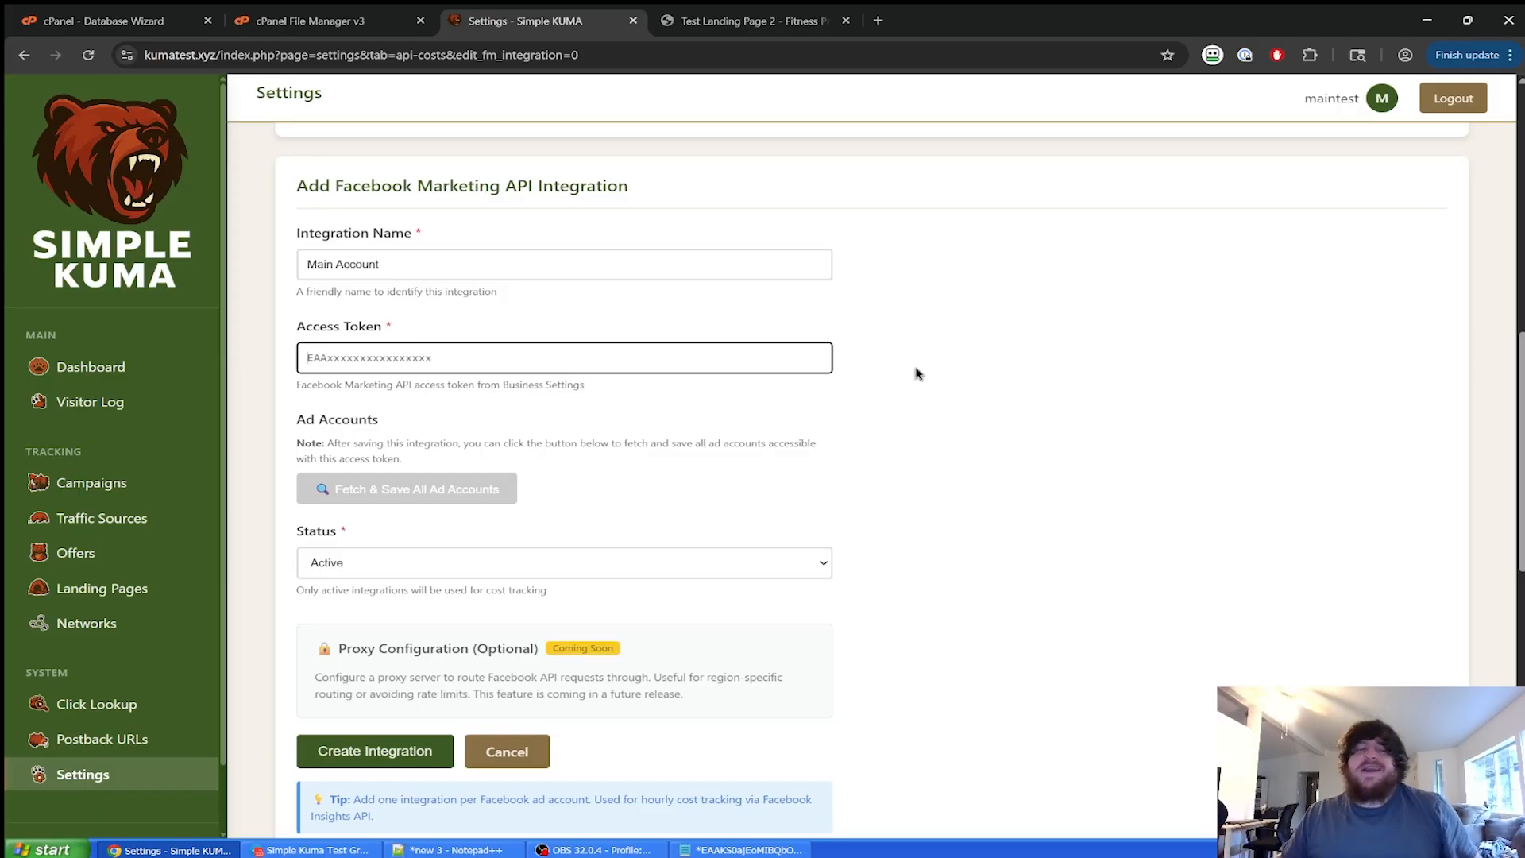
pyautogui.click(865, 357)
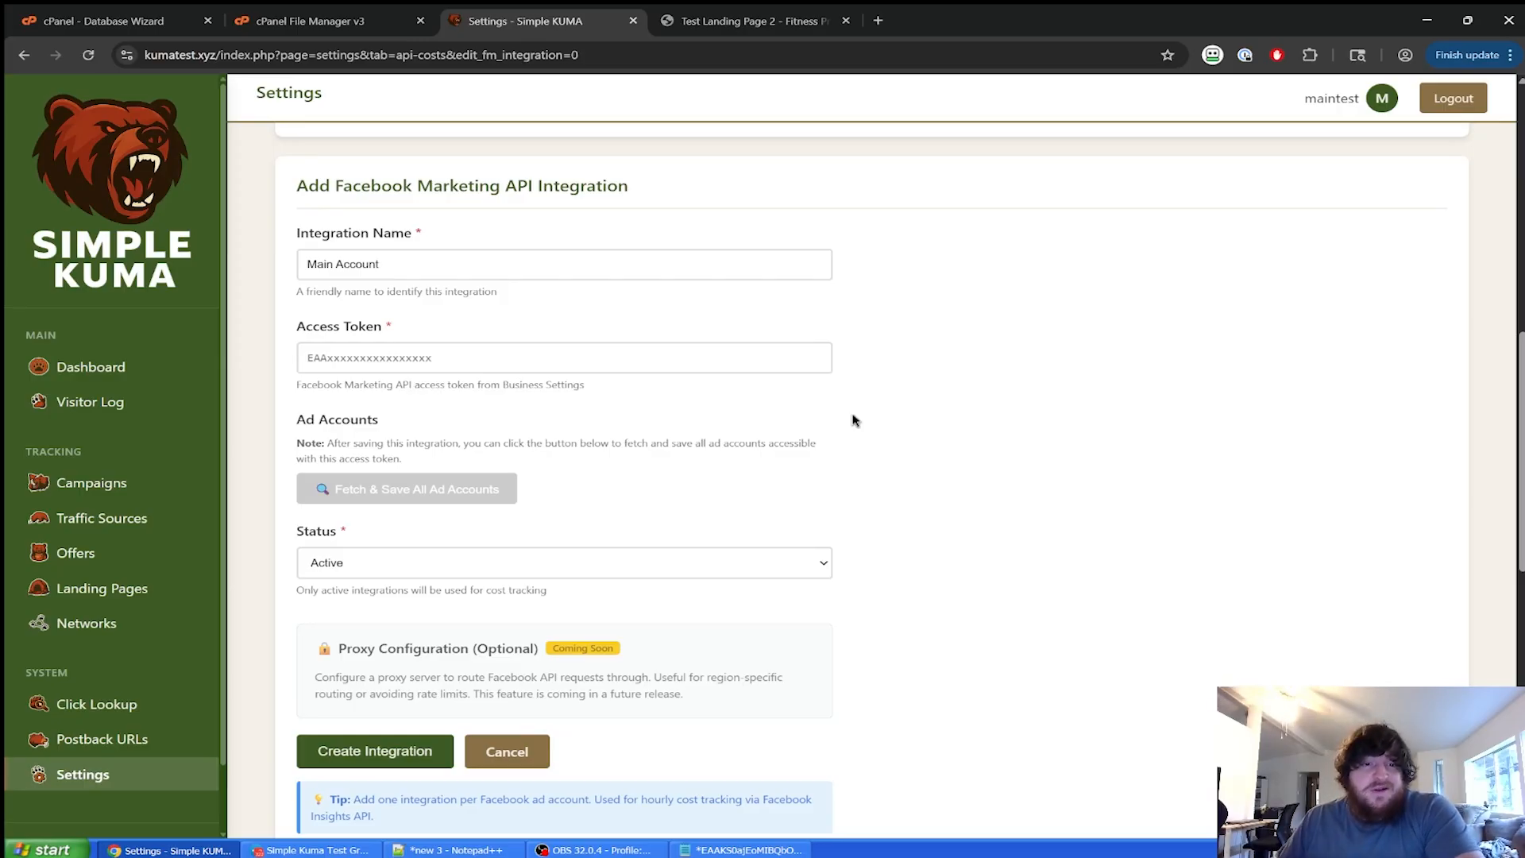
pyautogui.scroll(-2, 1033, 643)
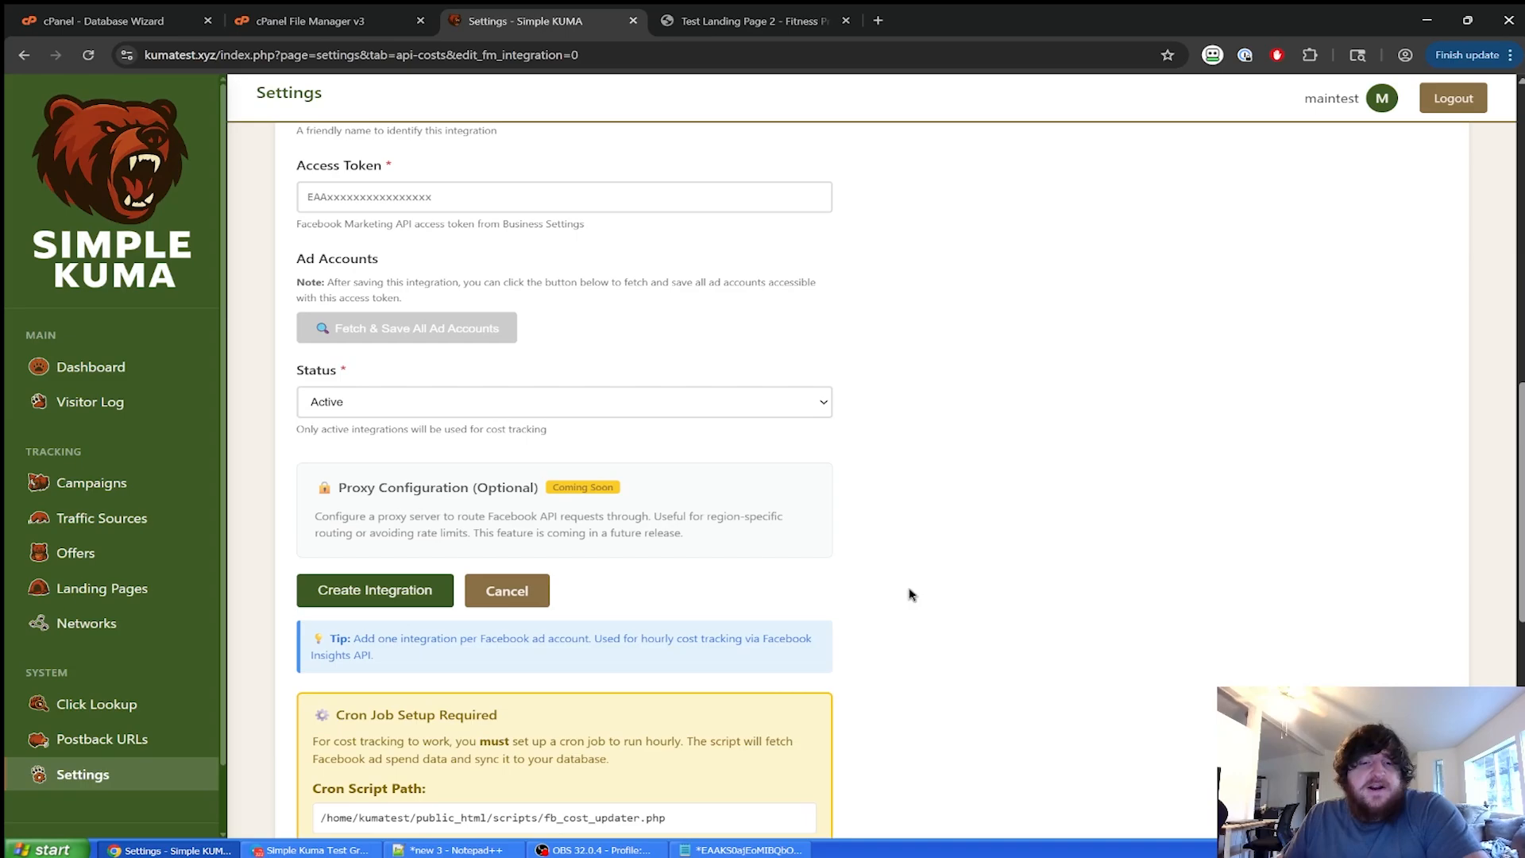
pyautogui.scroll(-3, 896, 525)
pyautogui.scroll(6, 897, 485)
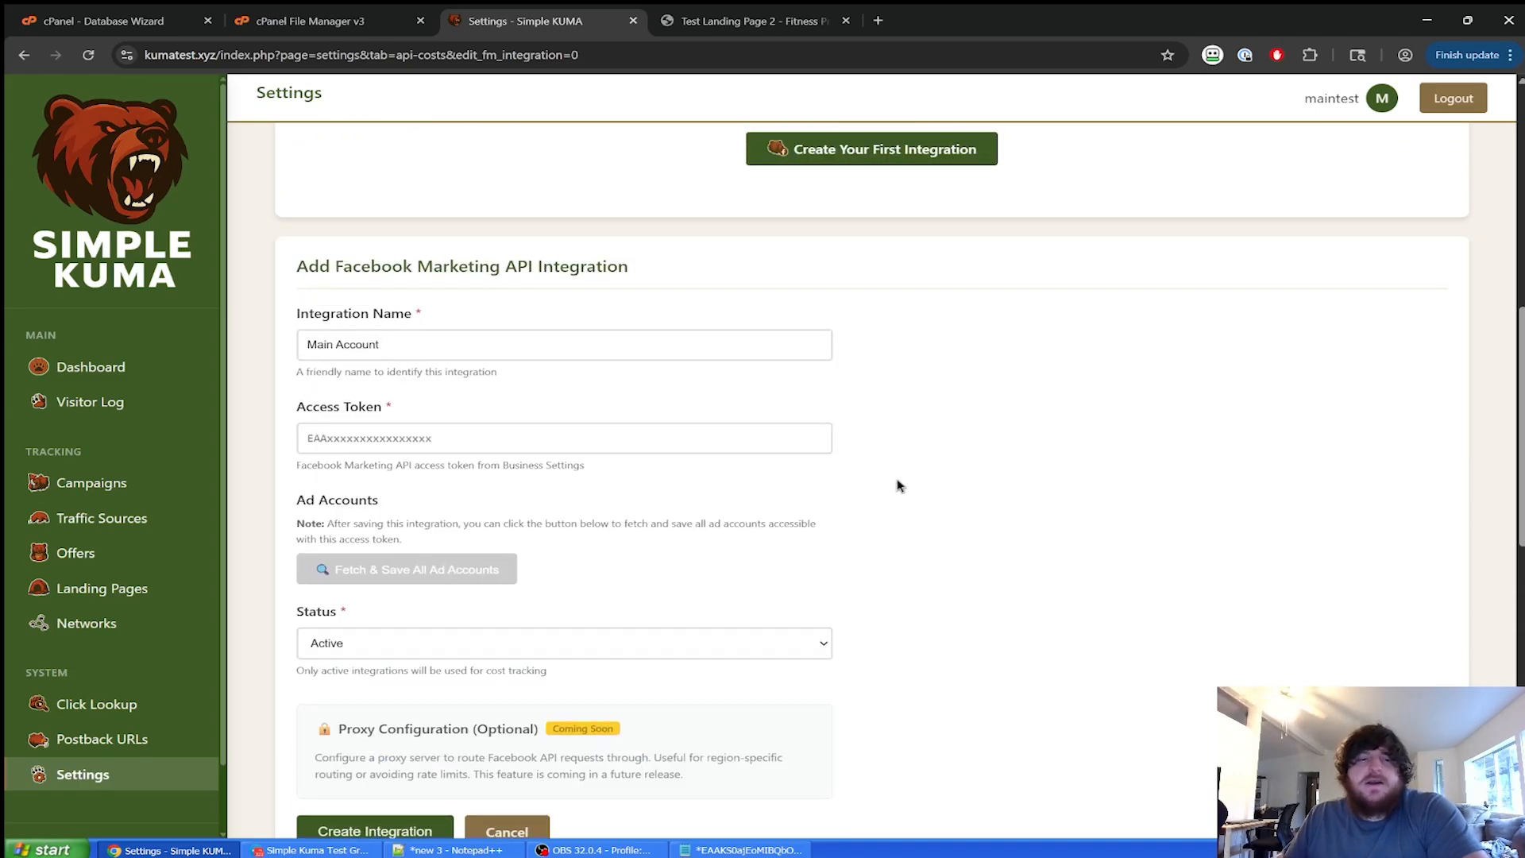
pyautogui.scroll(-1, 897, 492)
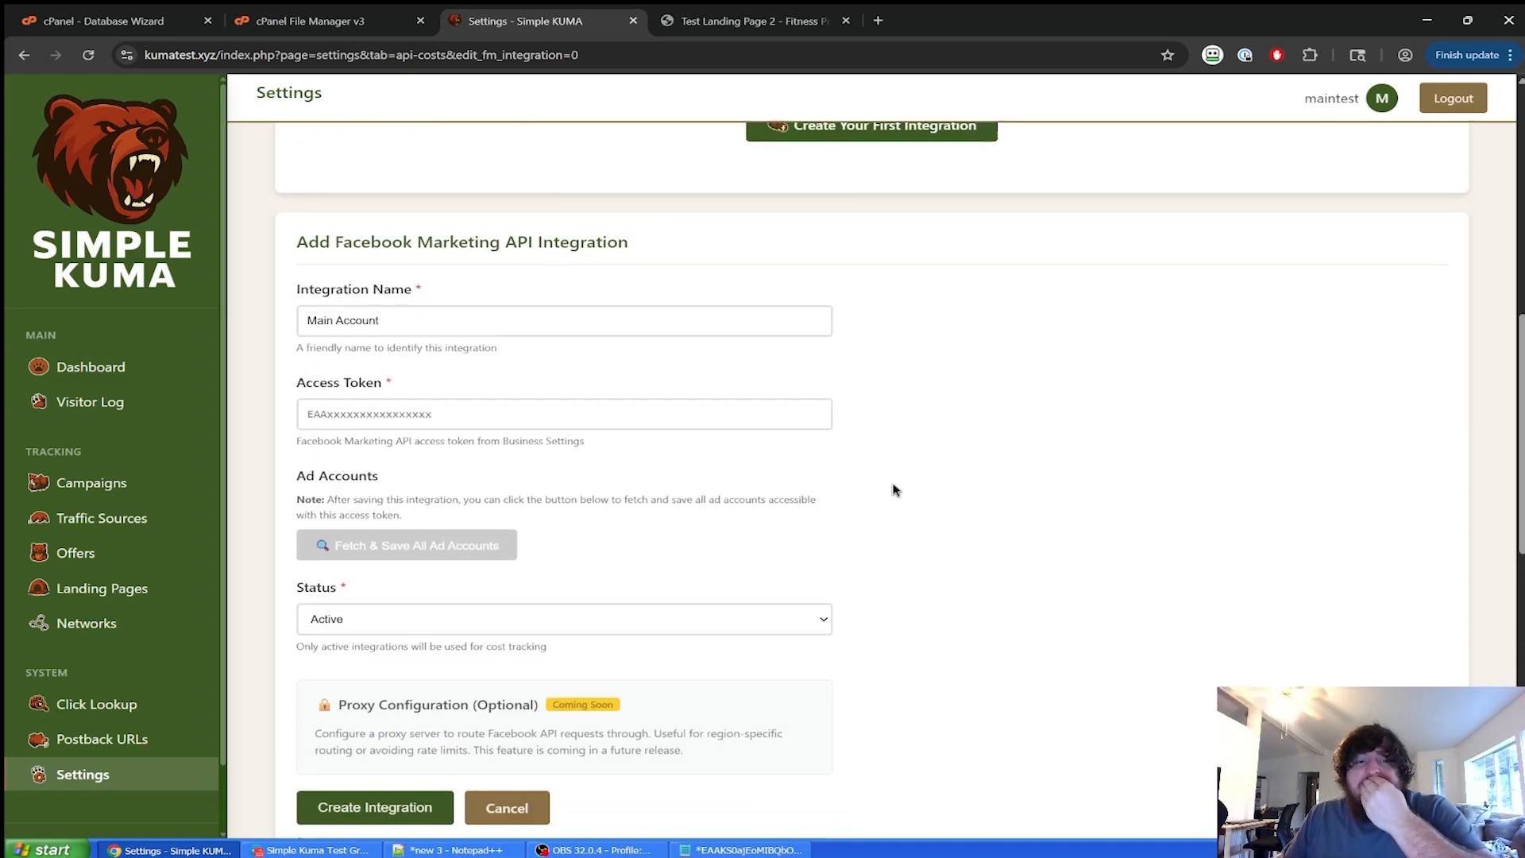
pyautogui.click(742, 850)
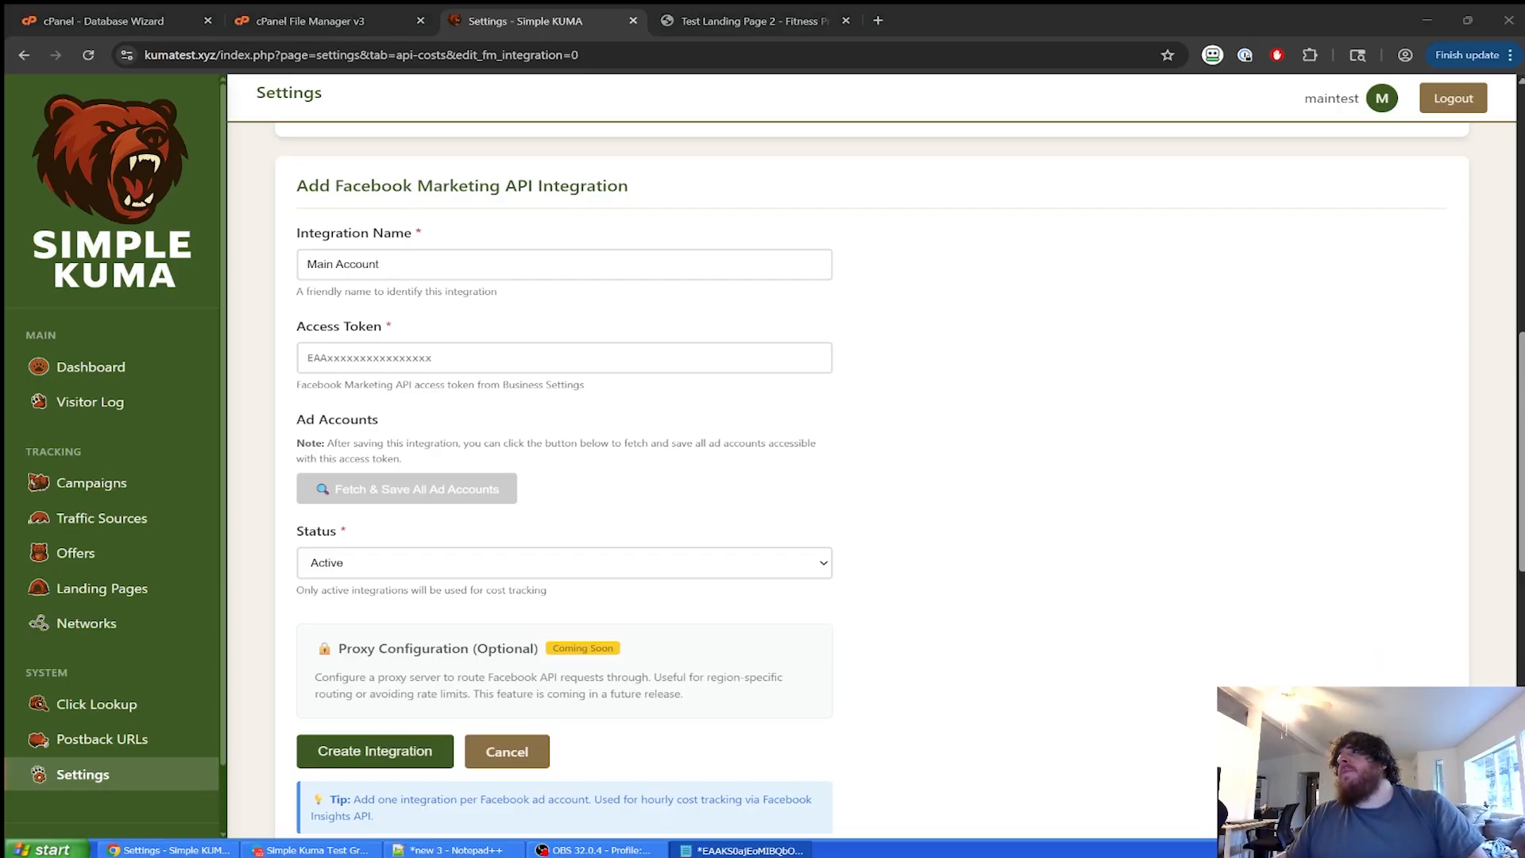
pyautogui.hotkey('alt', 'Tab')
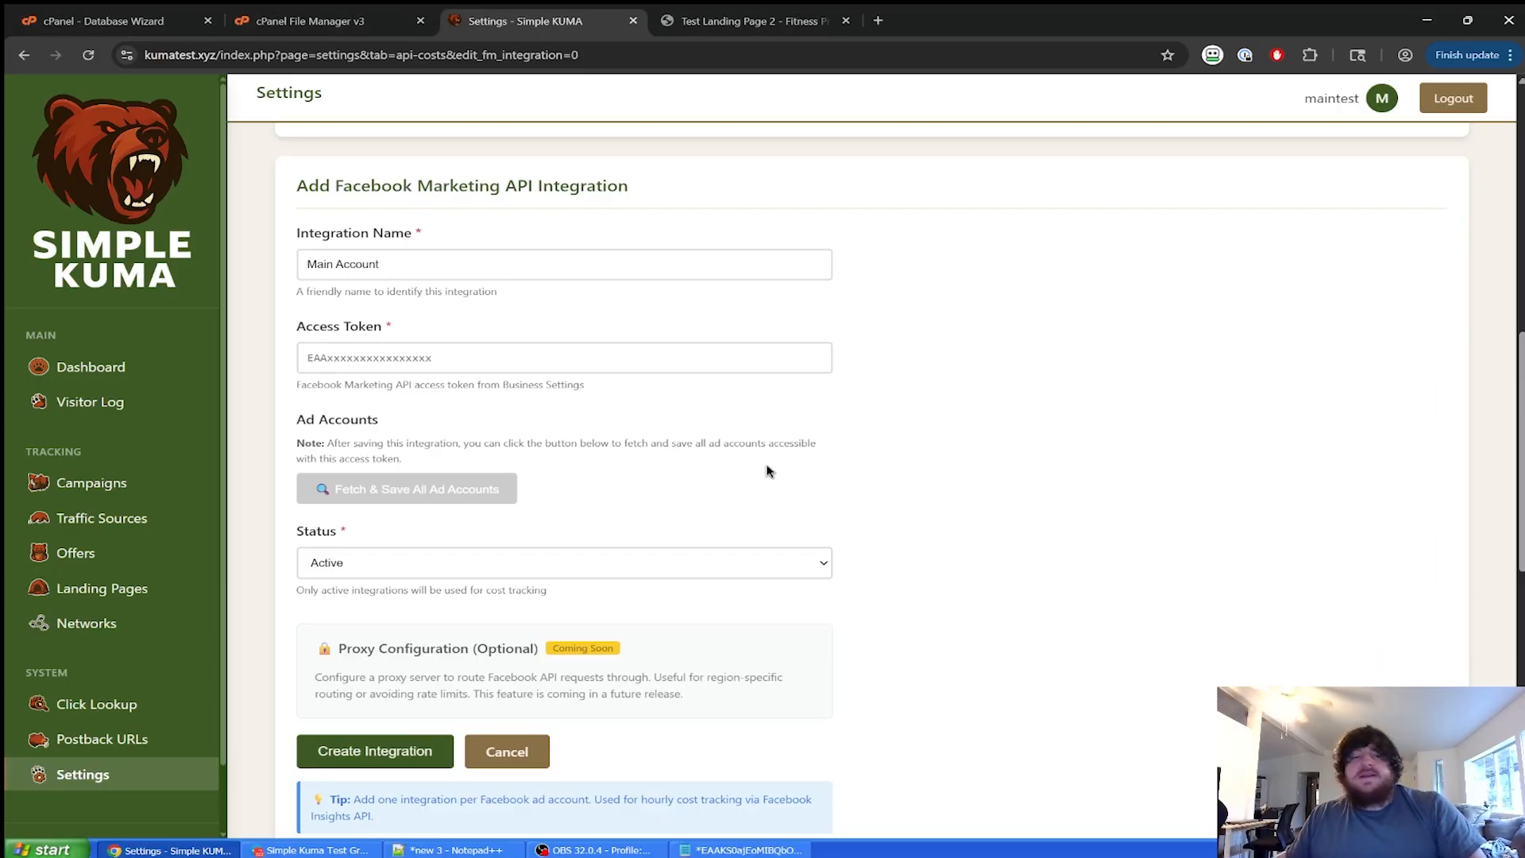
pyautogui.click(684, 362)
pyautogui.hotkey('ctrl', 'v')
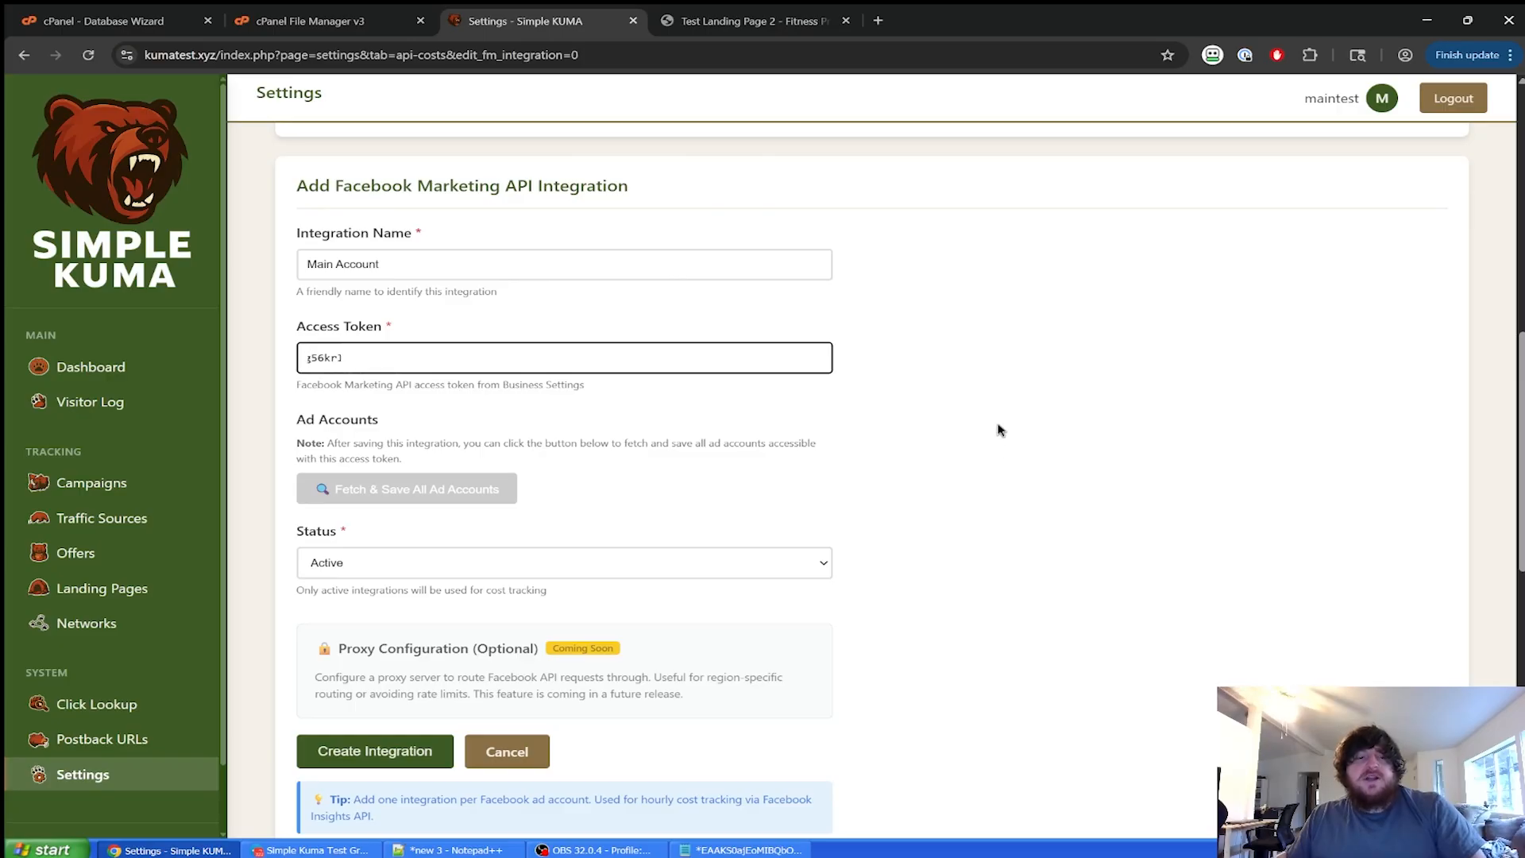
pyautogui.click(980, 421)
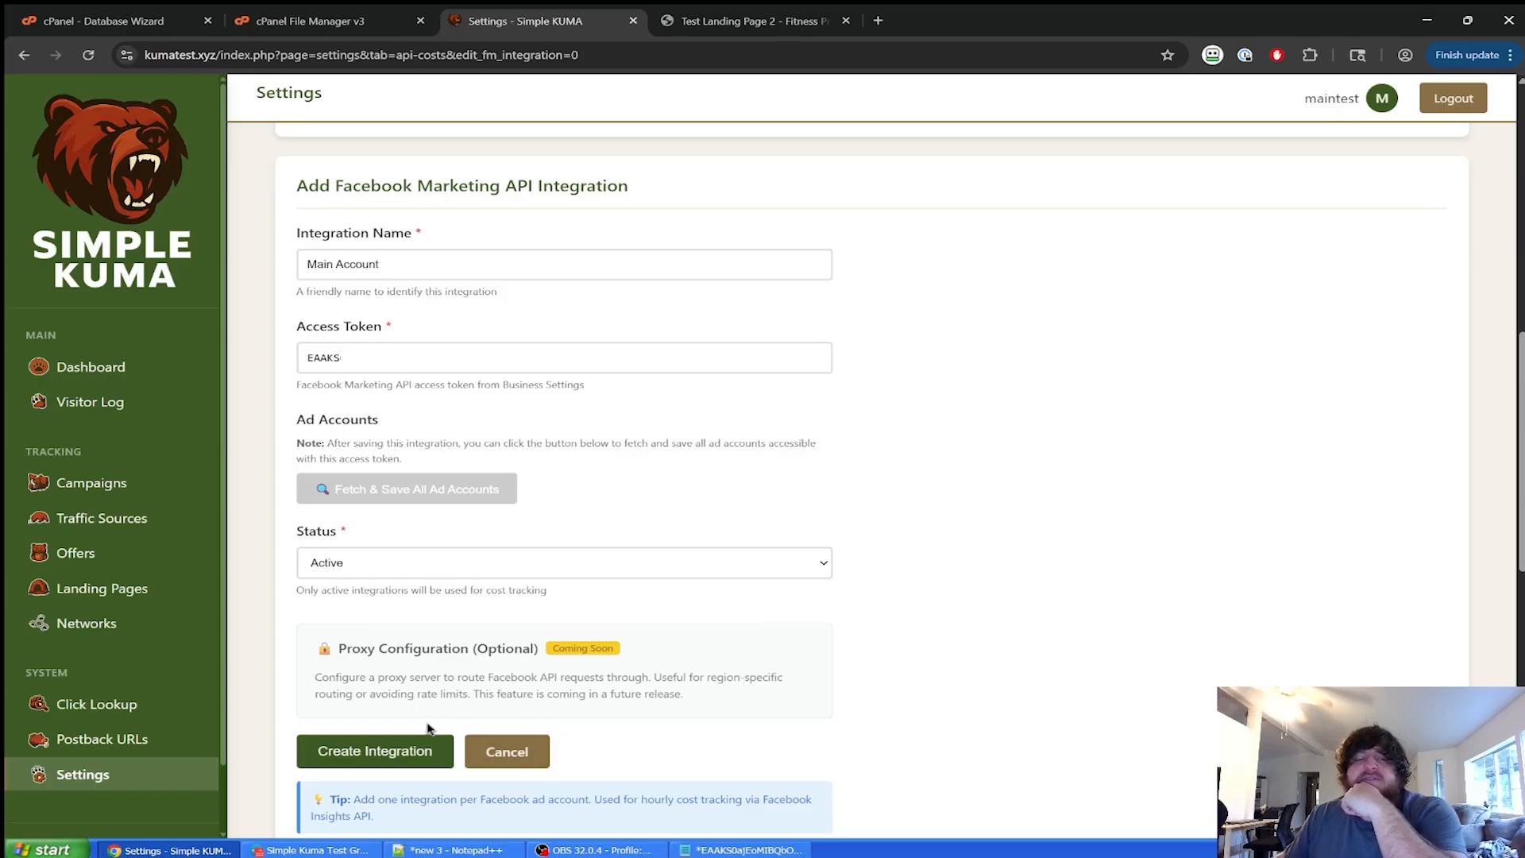
pyautogui.click(410, 753)
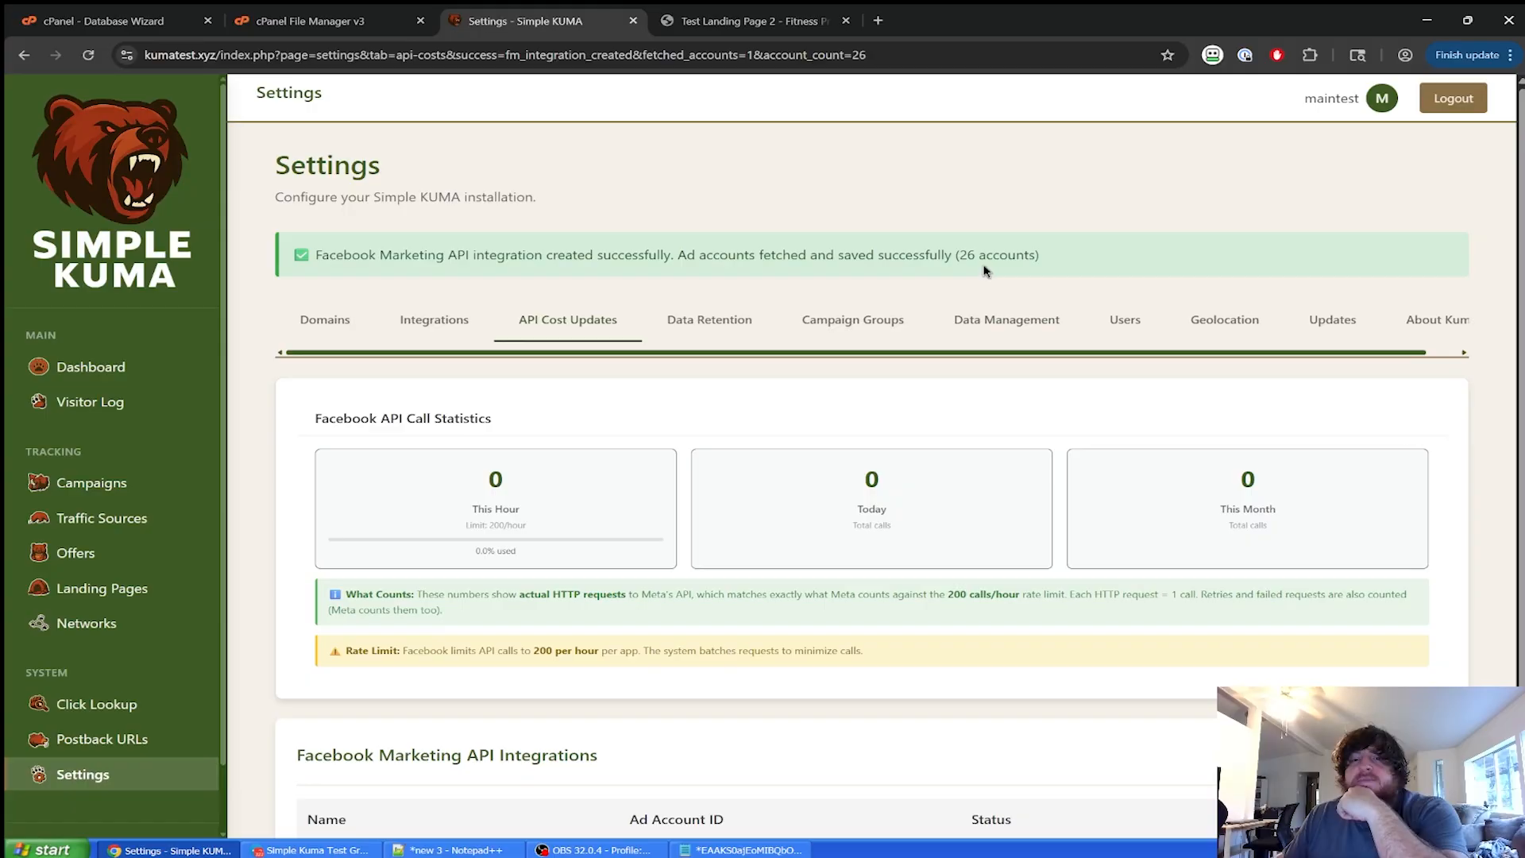
# Check the 26 fetched ad accounts and open Main Account's saved ad accounts.
pyautogui.moveTo(956, 257); pyautogui.dragTo(1073, 277)
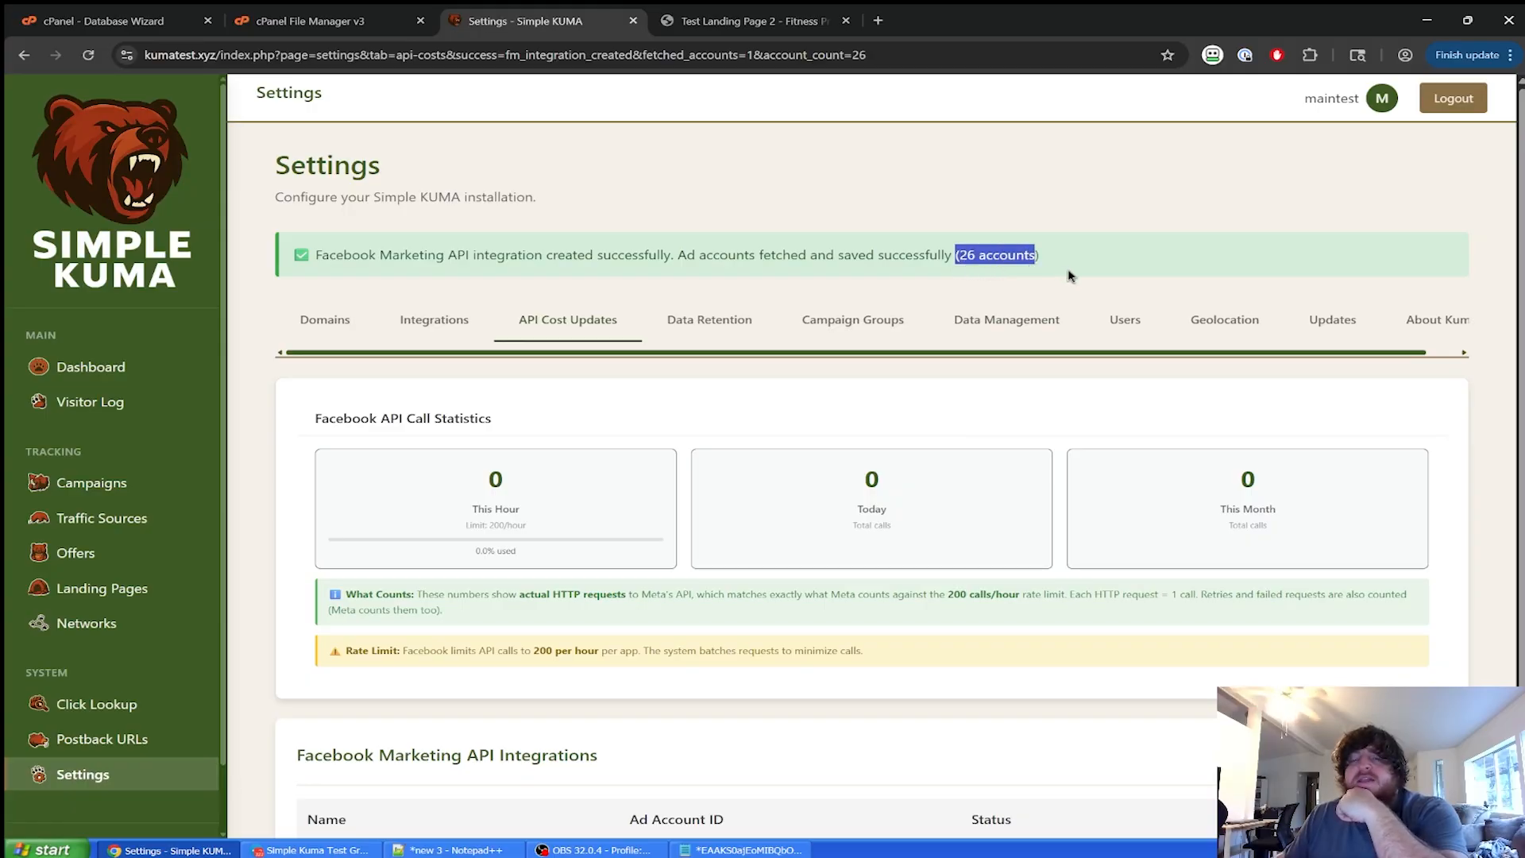
pyautogui.click(1076, 250)
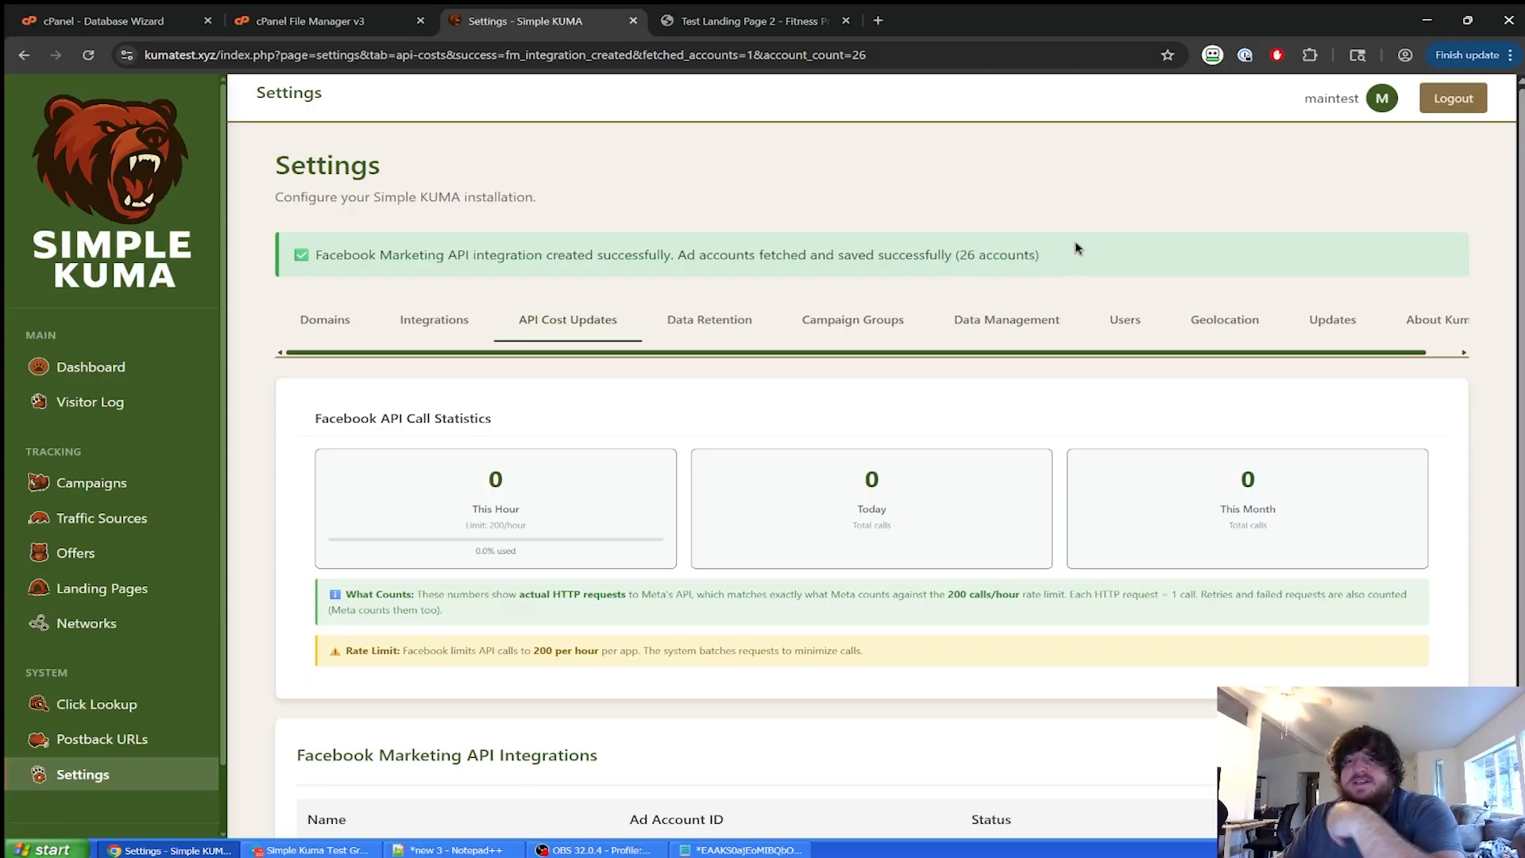
pyautogui.scroll(-3, 1077, 249)
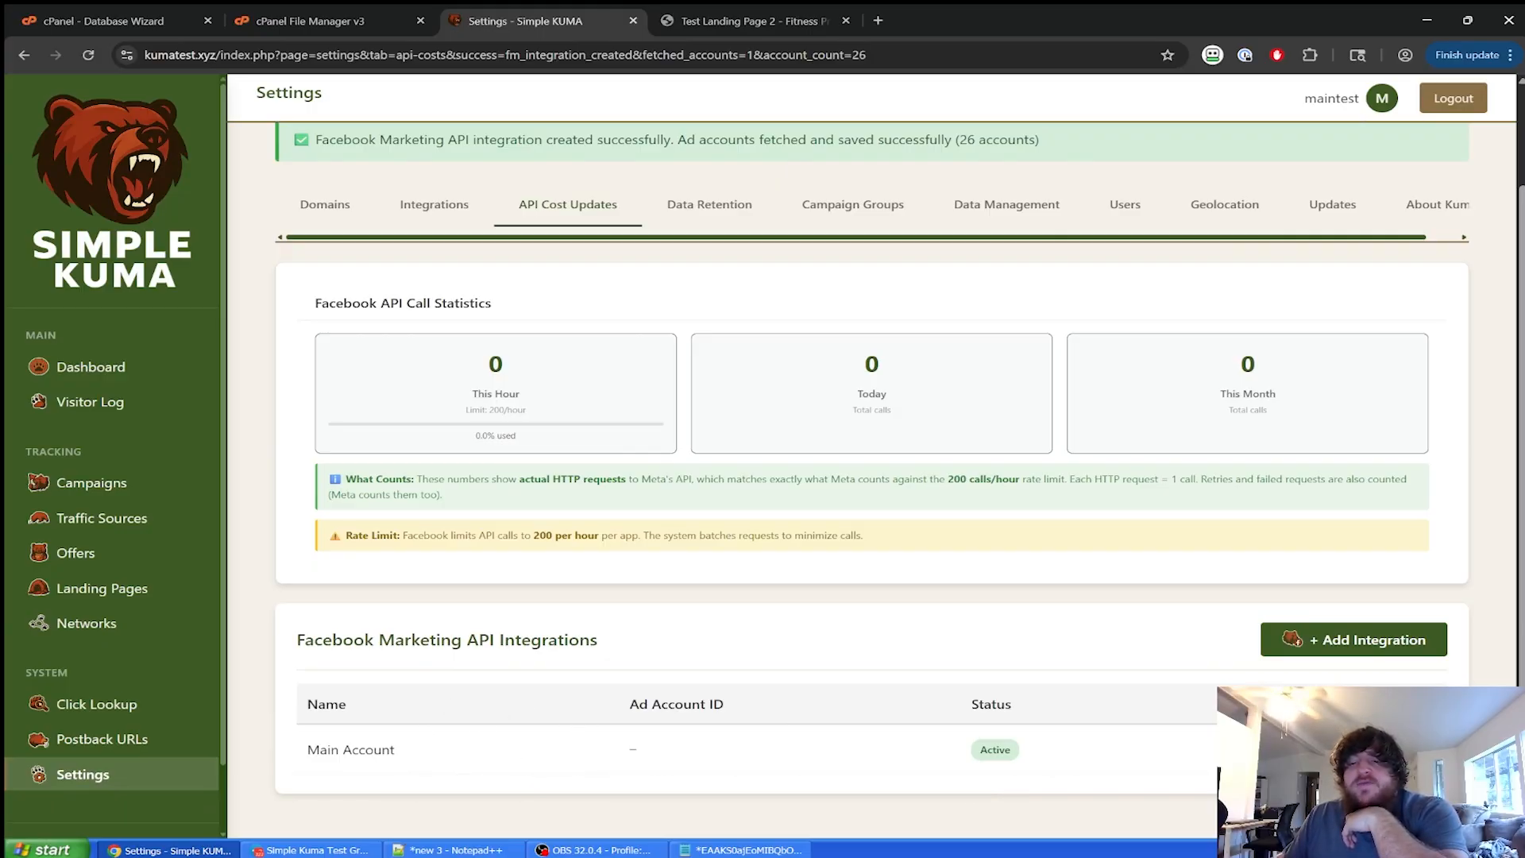
pyautogui.click(1379, 750)
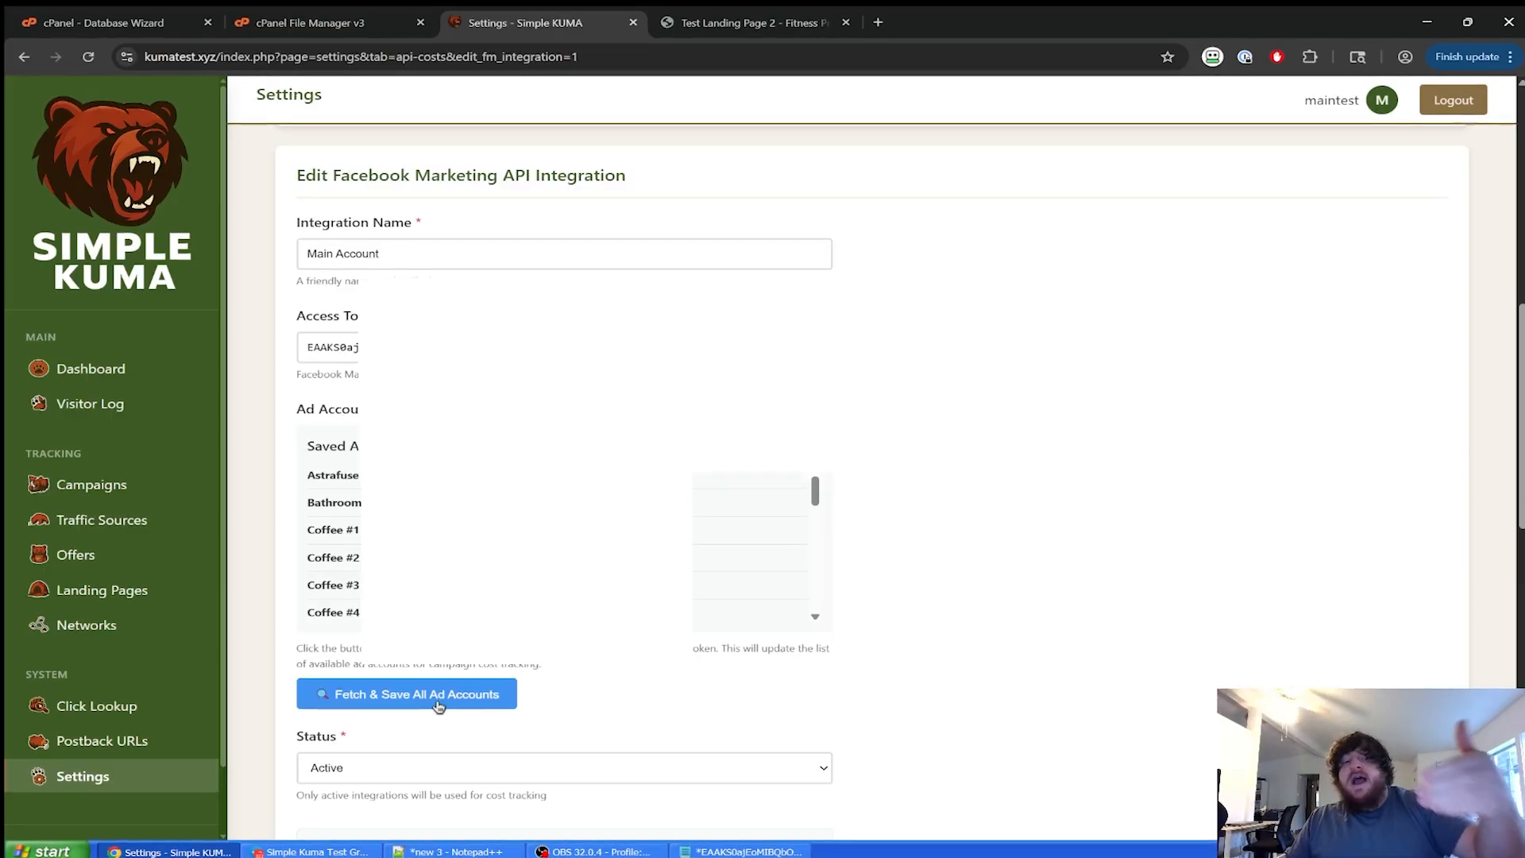
# Scroll through the saved ad accounts, then go to the Campaigns list.
pyautogui.scroll(-1, 455, 703)
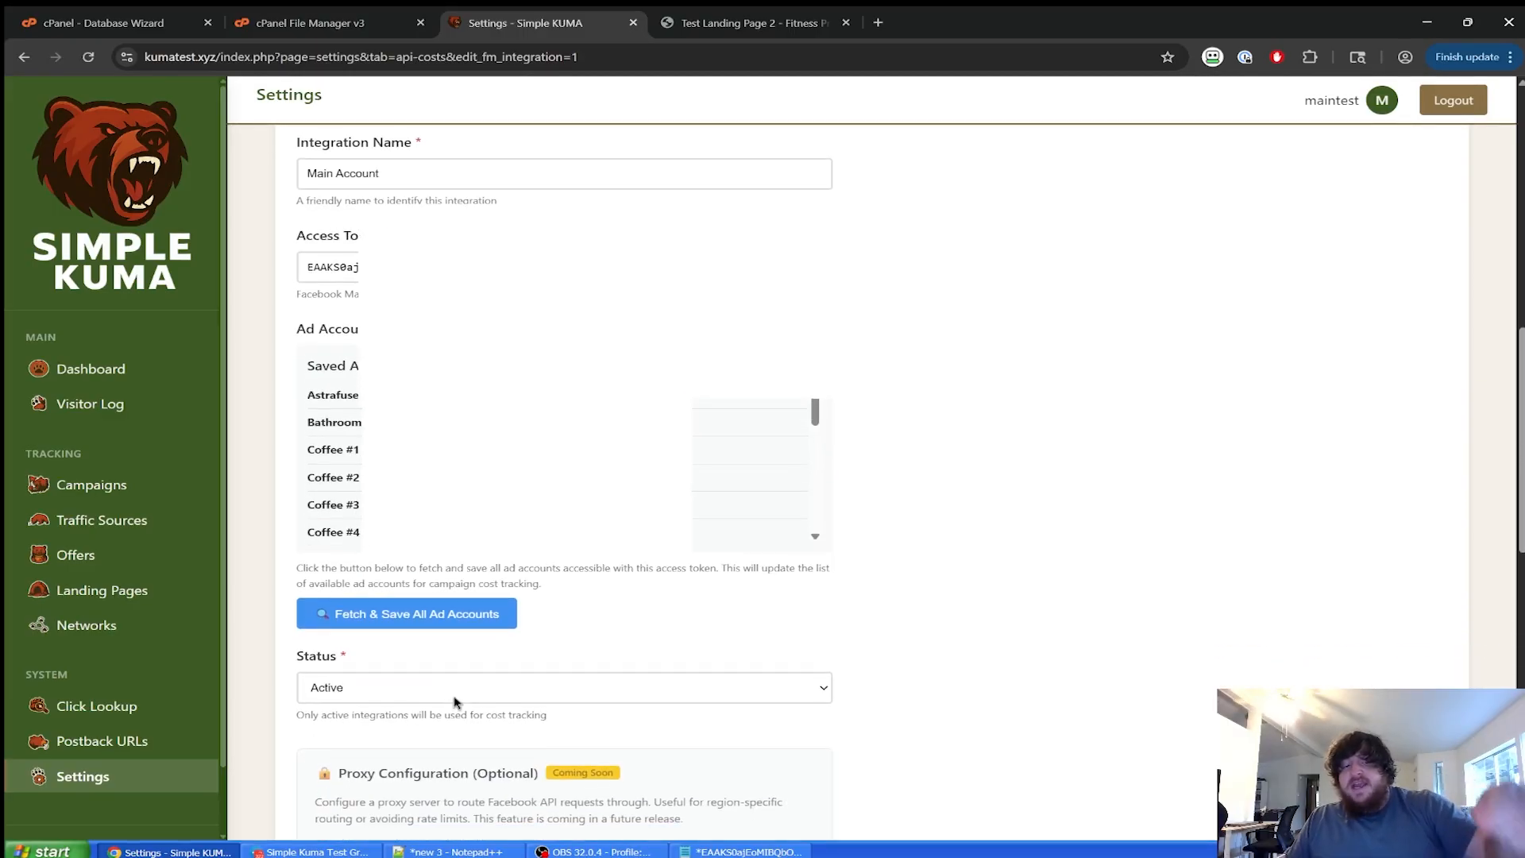
pyautogui.scroll(-1, 455, 702)
pyautogui.scroll(3, 455, 702)
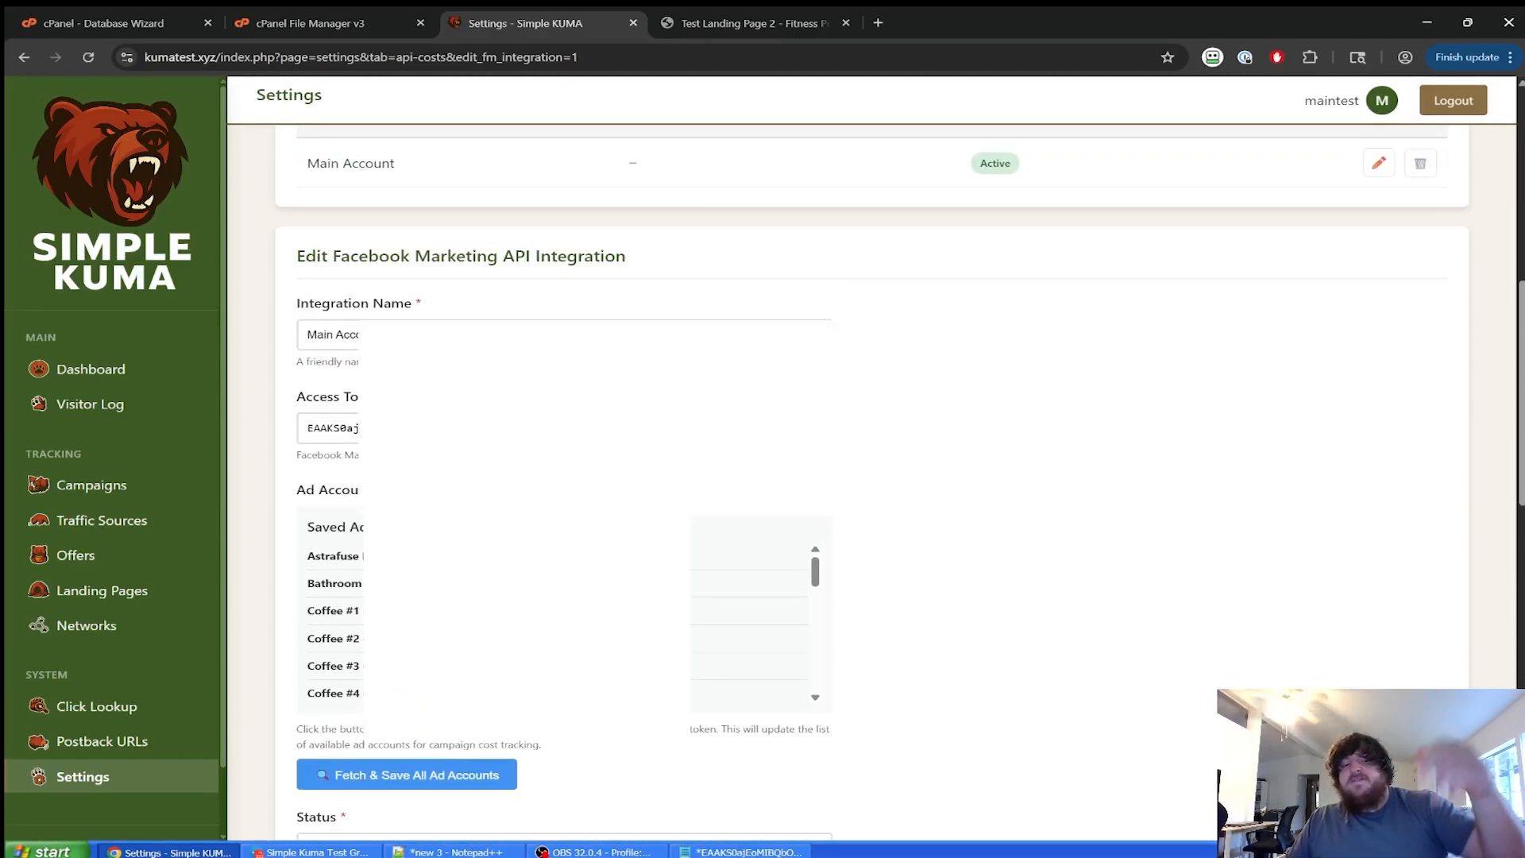
pyautogui.click(161, 477)
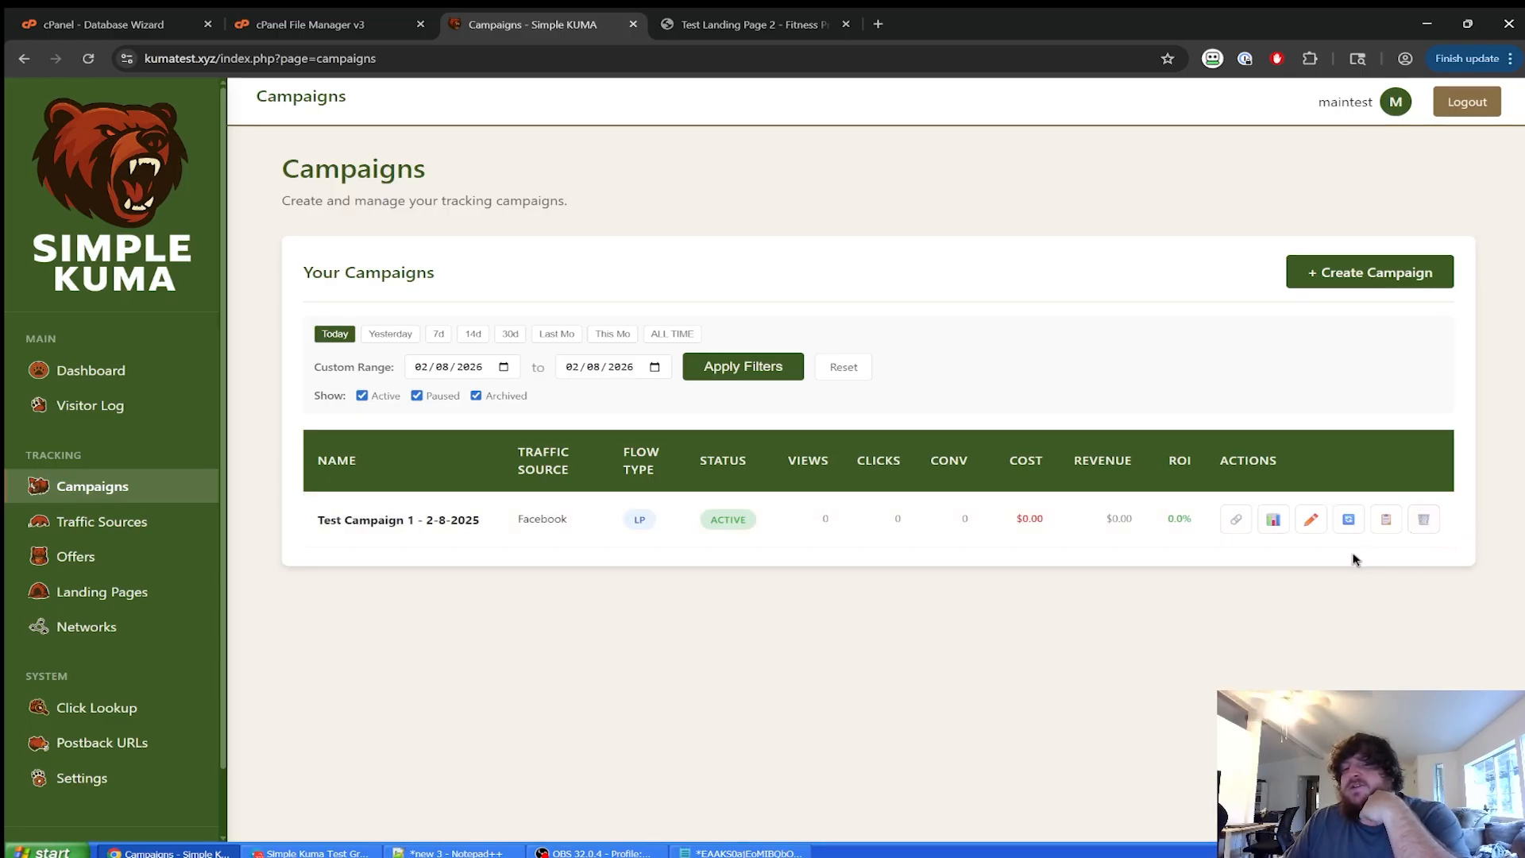
# Set Test Campaign 1's Facebook ad account to Coffee #1 and update the campaign.
pyautogui.click(1317, 524)
pyautogui.scroll(-4, 768, 540)
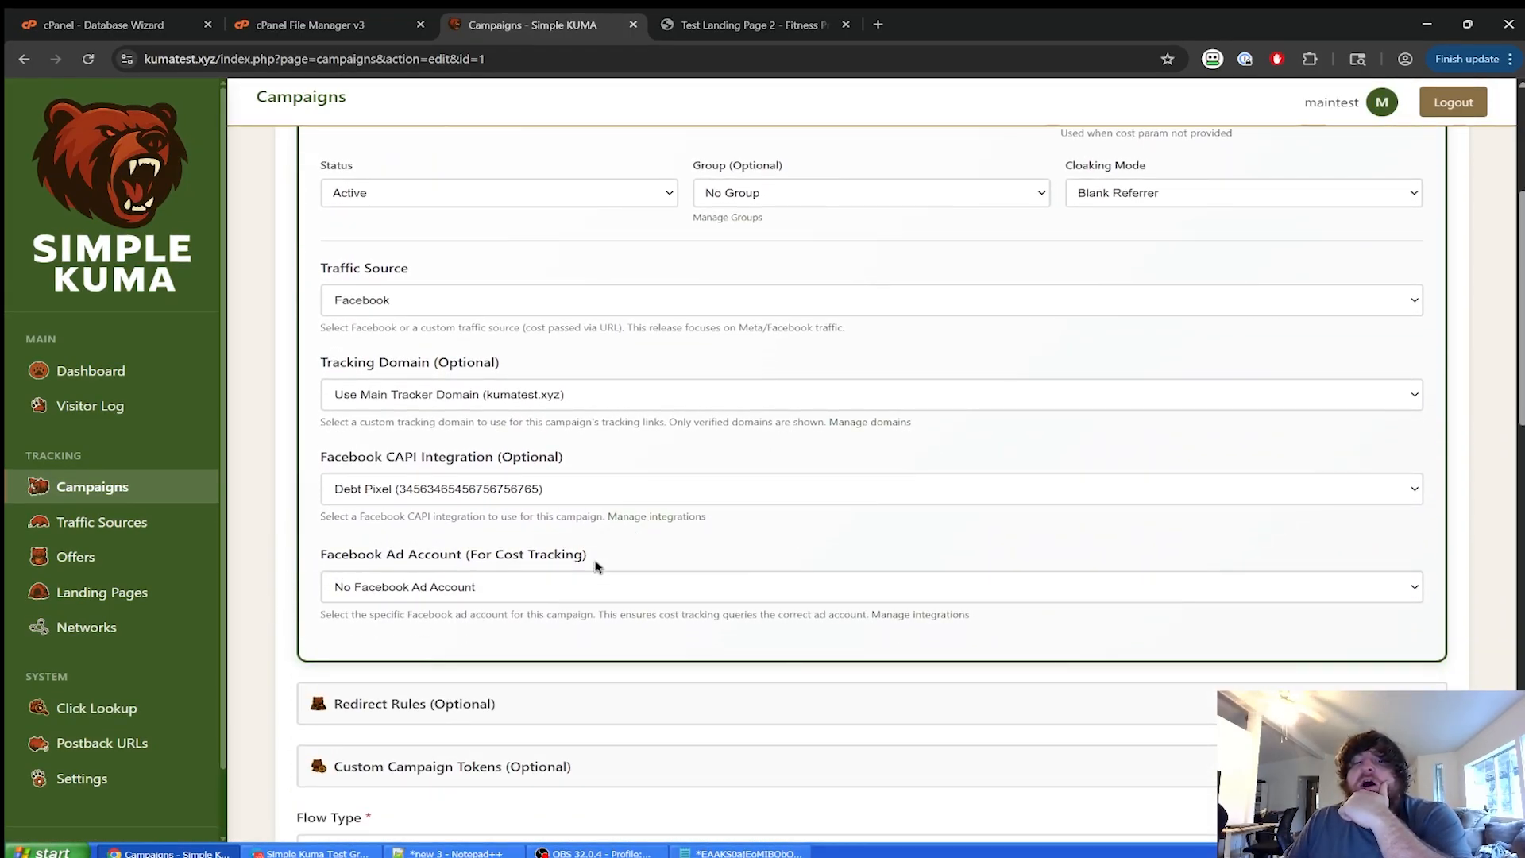
pyautogui.click(622, 596)
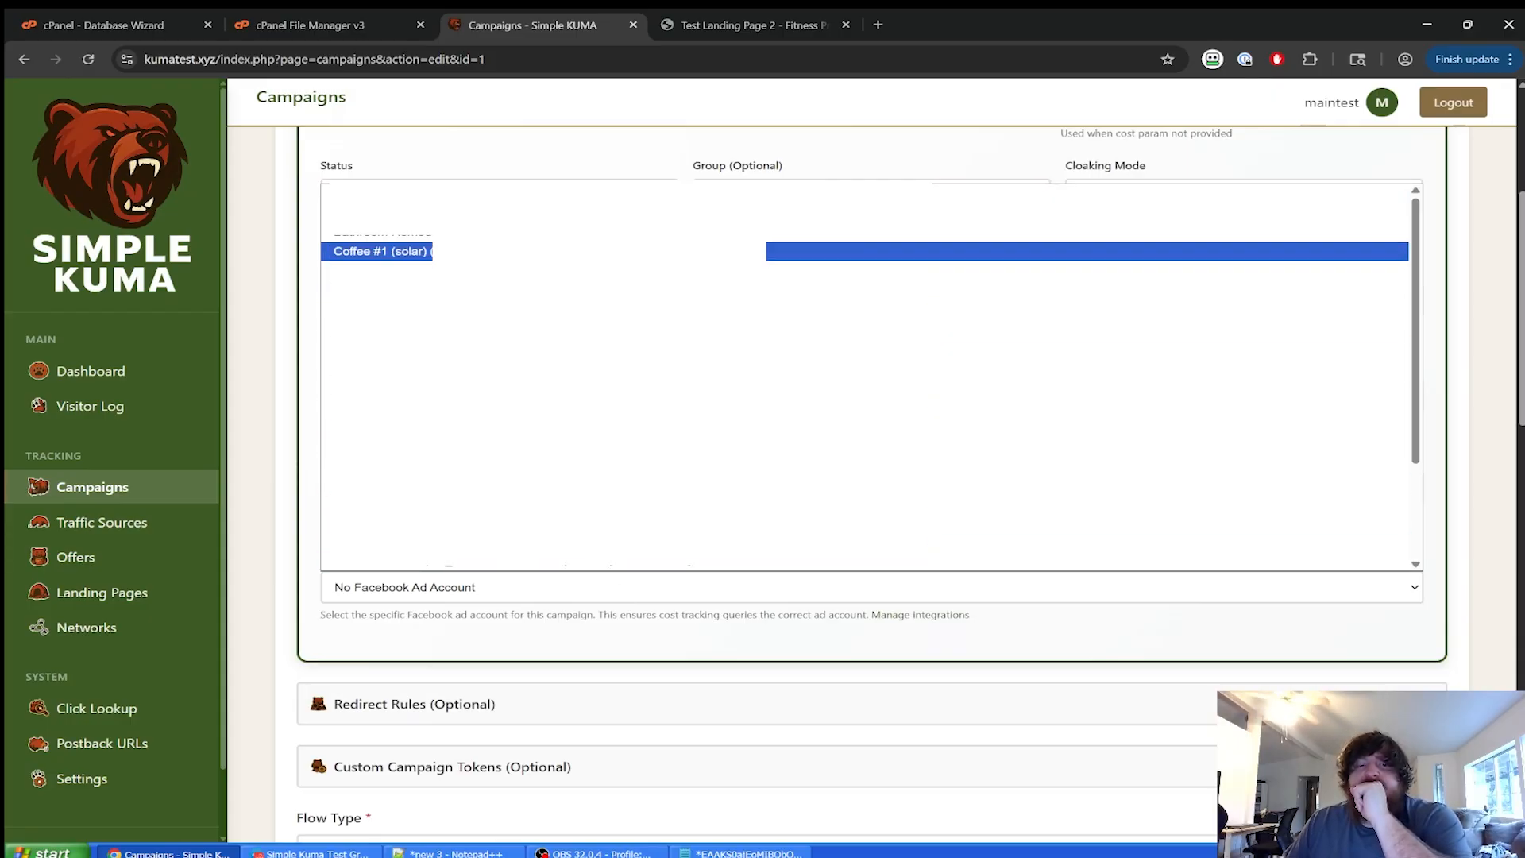
pyautogui.click(548, 252)
pyautogui.click(536, 625)
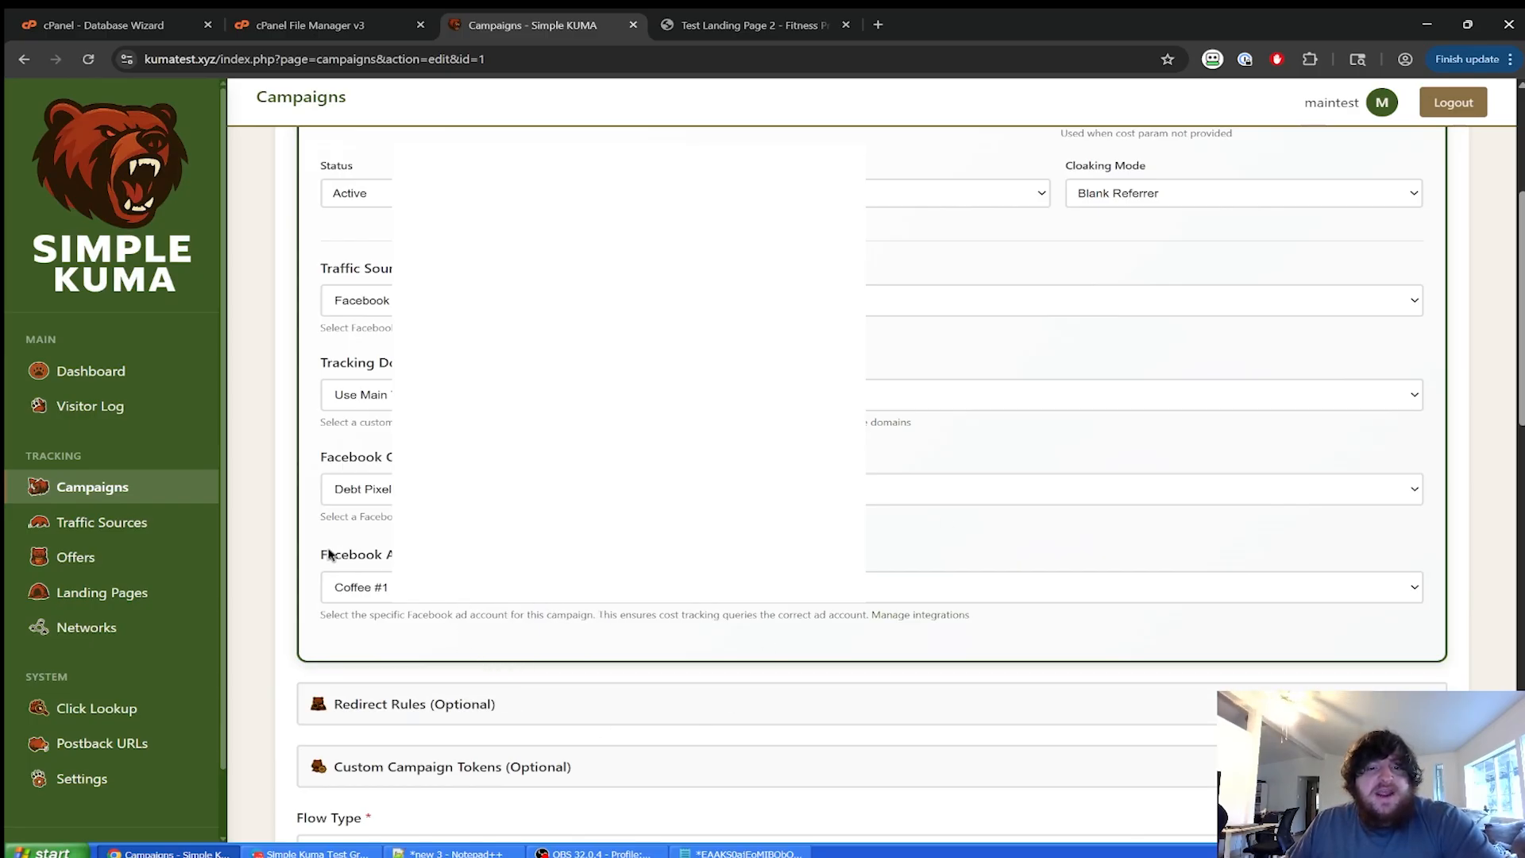
pyautogui.scroll(-10, 548, 633)
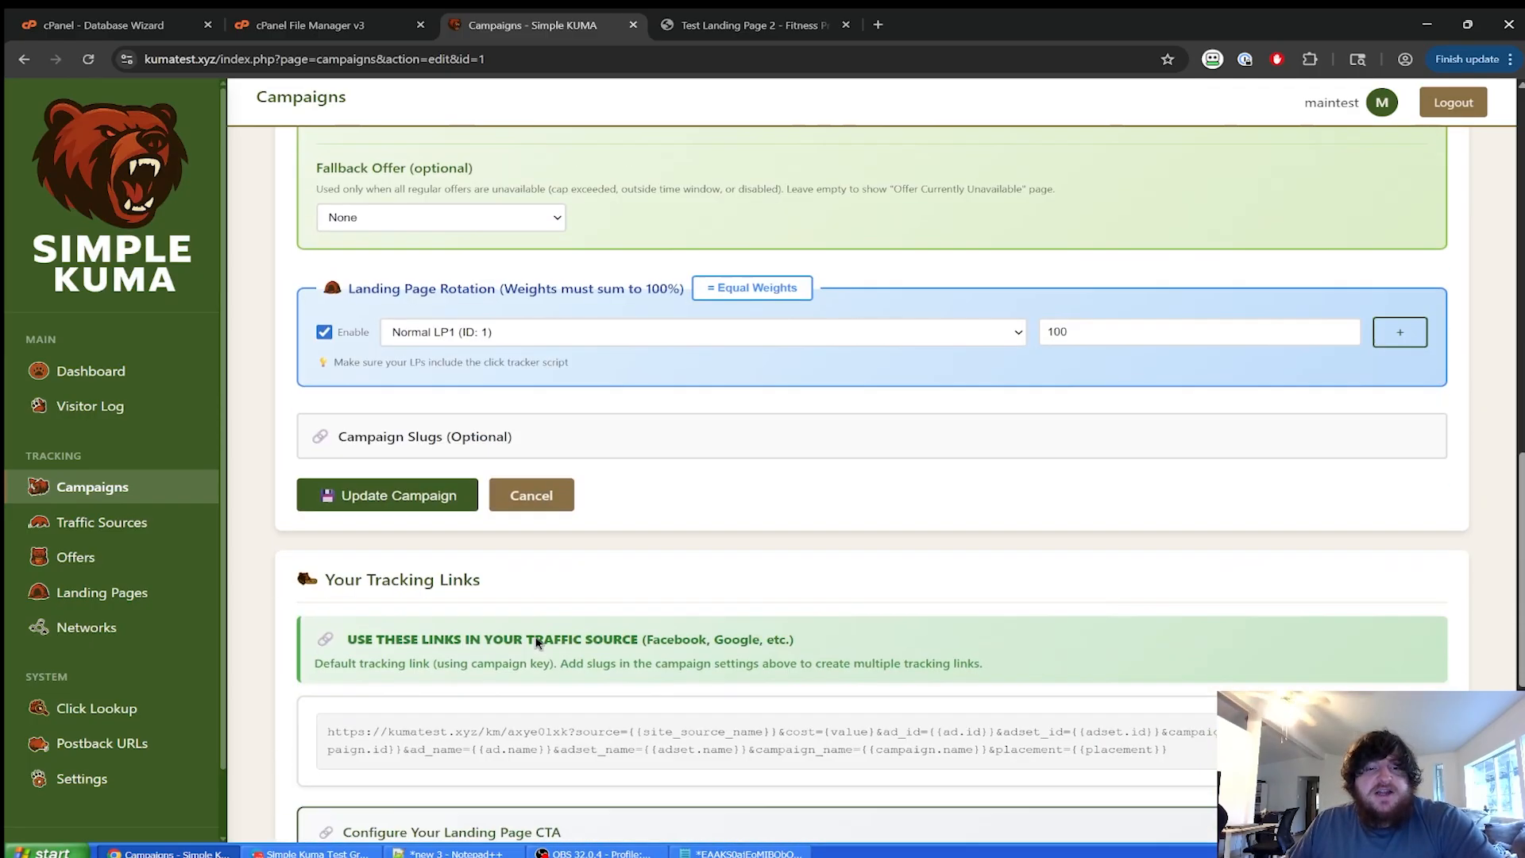
pyautogui.click(421, 468)
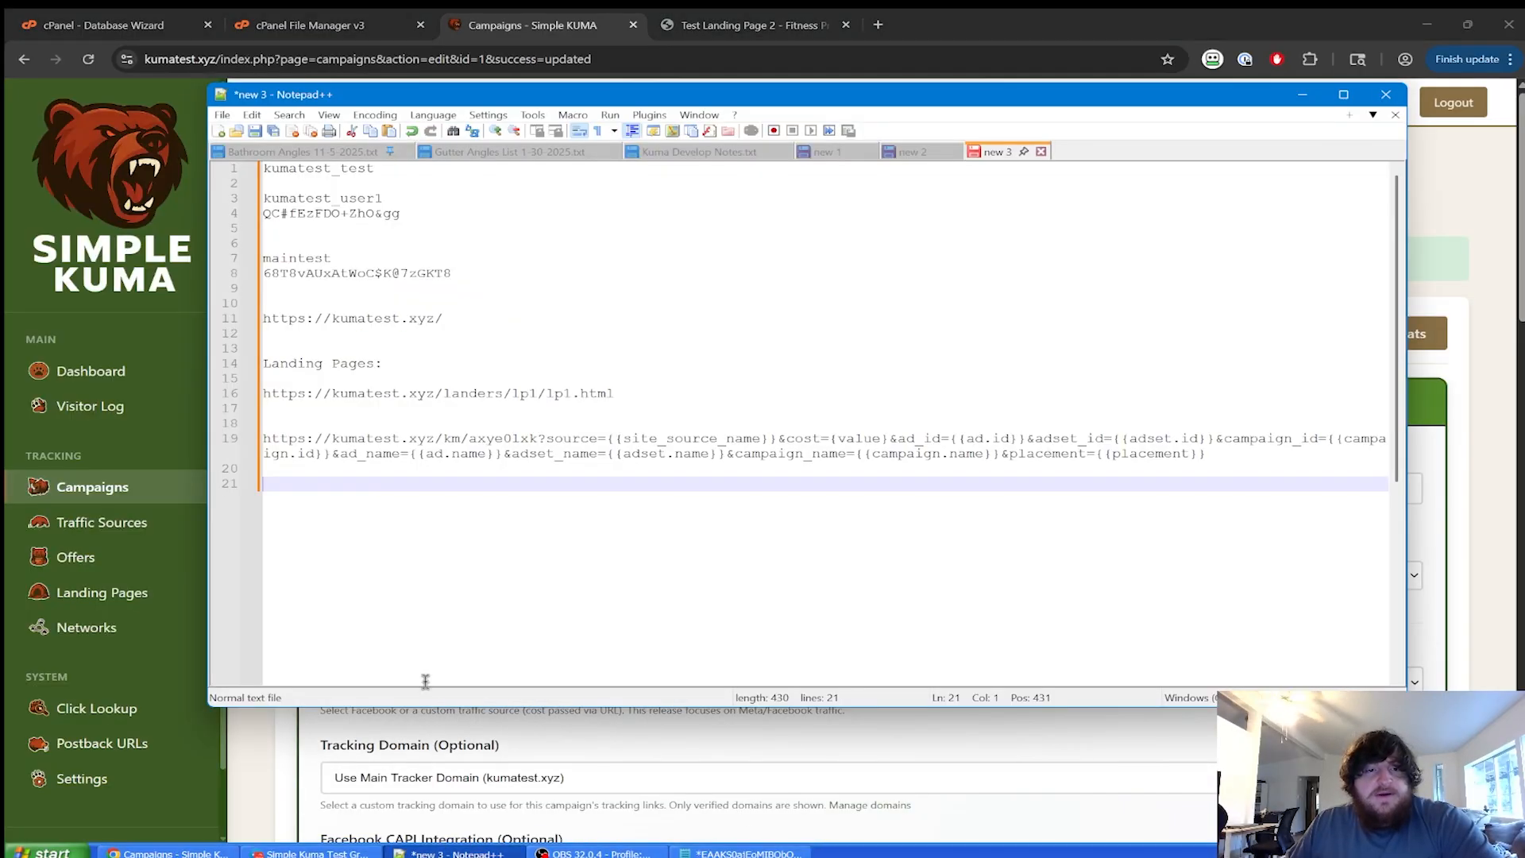
# Select the tracking URL in Notepad++ and paste into the landing page tab's address bar.
pyautogui.click(441, 853)
pyautogui.moveTo(1226, 455); pyautogui.dragTo(234, 443)
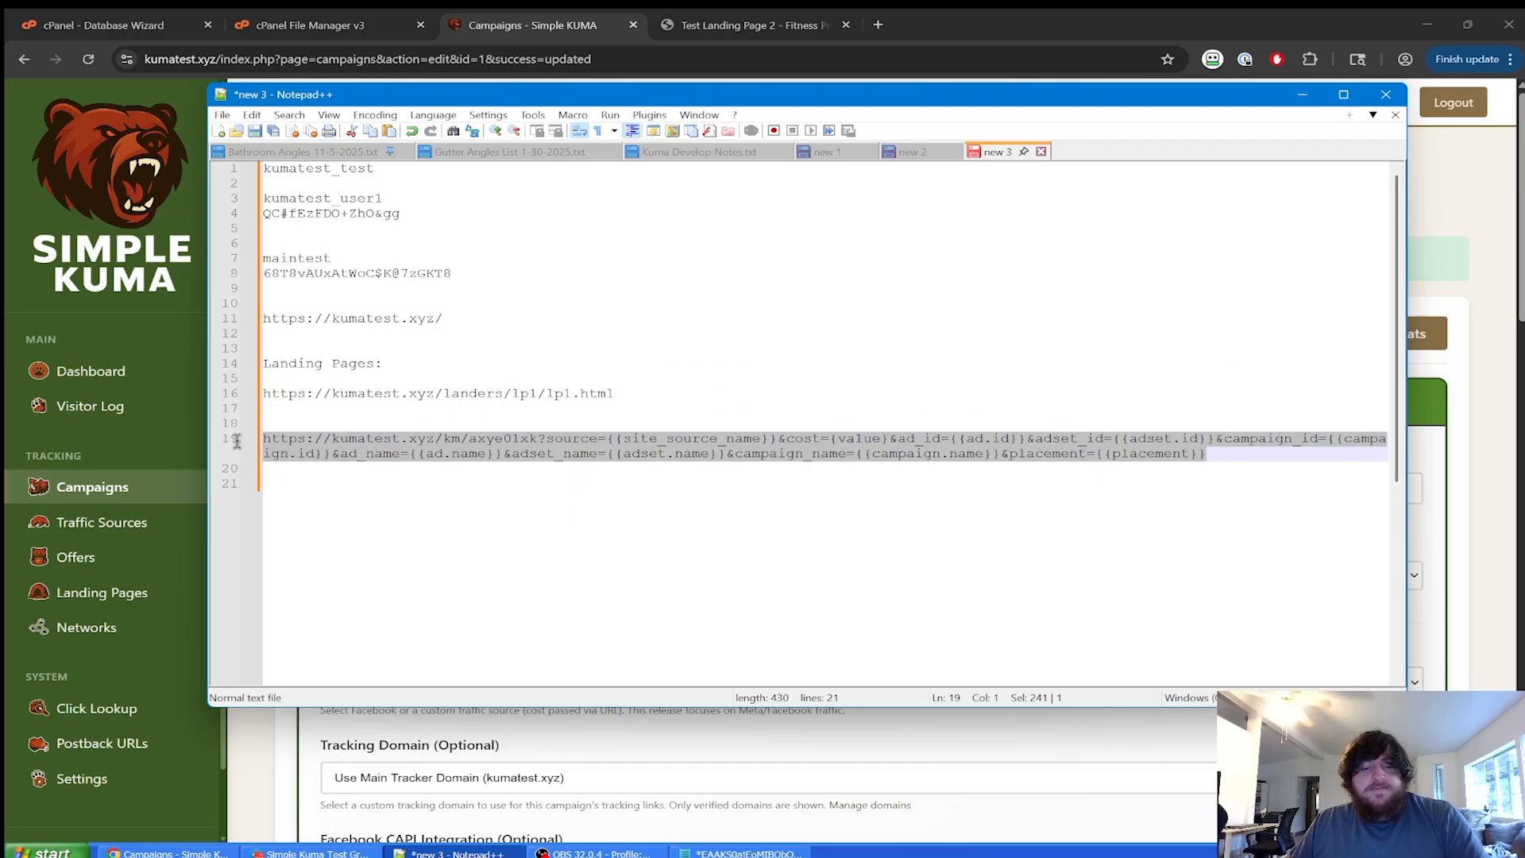
pyautogui.click(819, 25)
pyautogui.click(892, 62)
pyautogui.hotkey('ctrl', 'c')
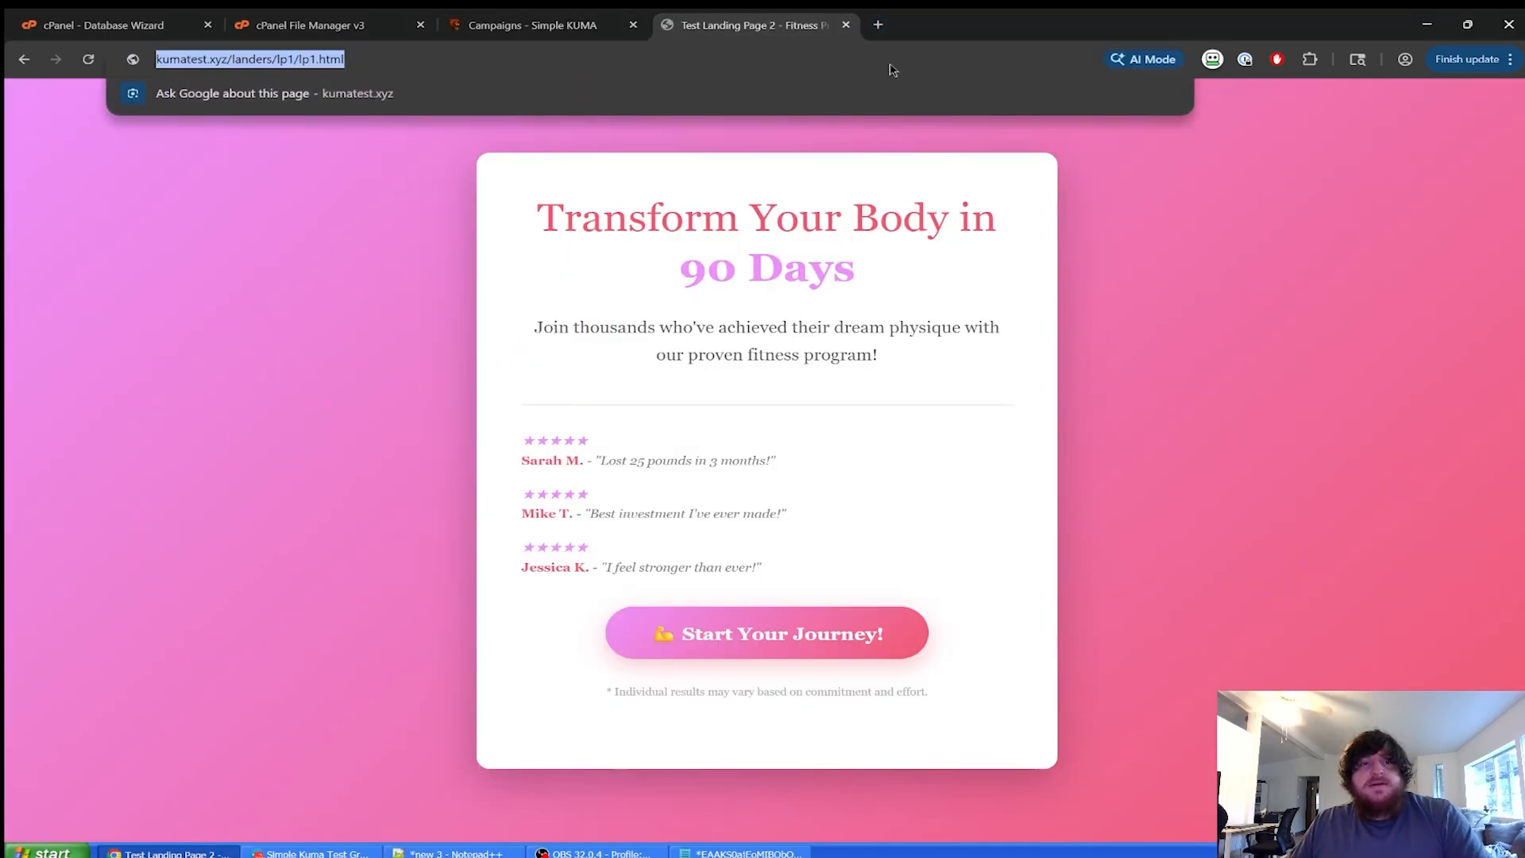
pyautogui.click(894, 69)
pyautogui.hotkey('ctrl', 'a')
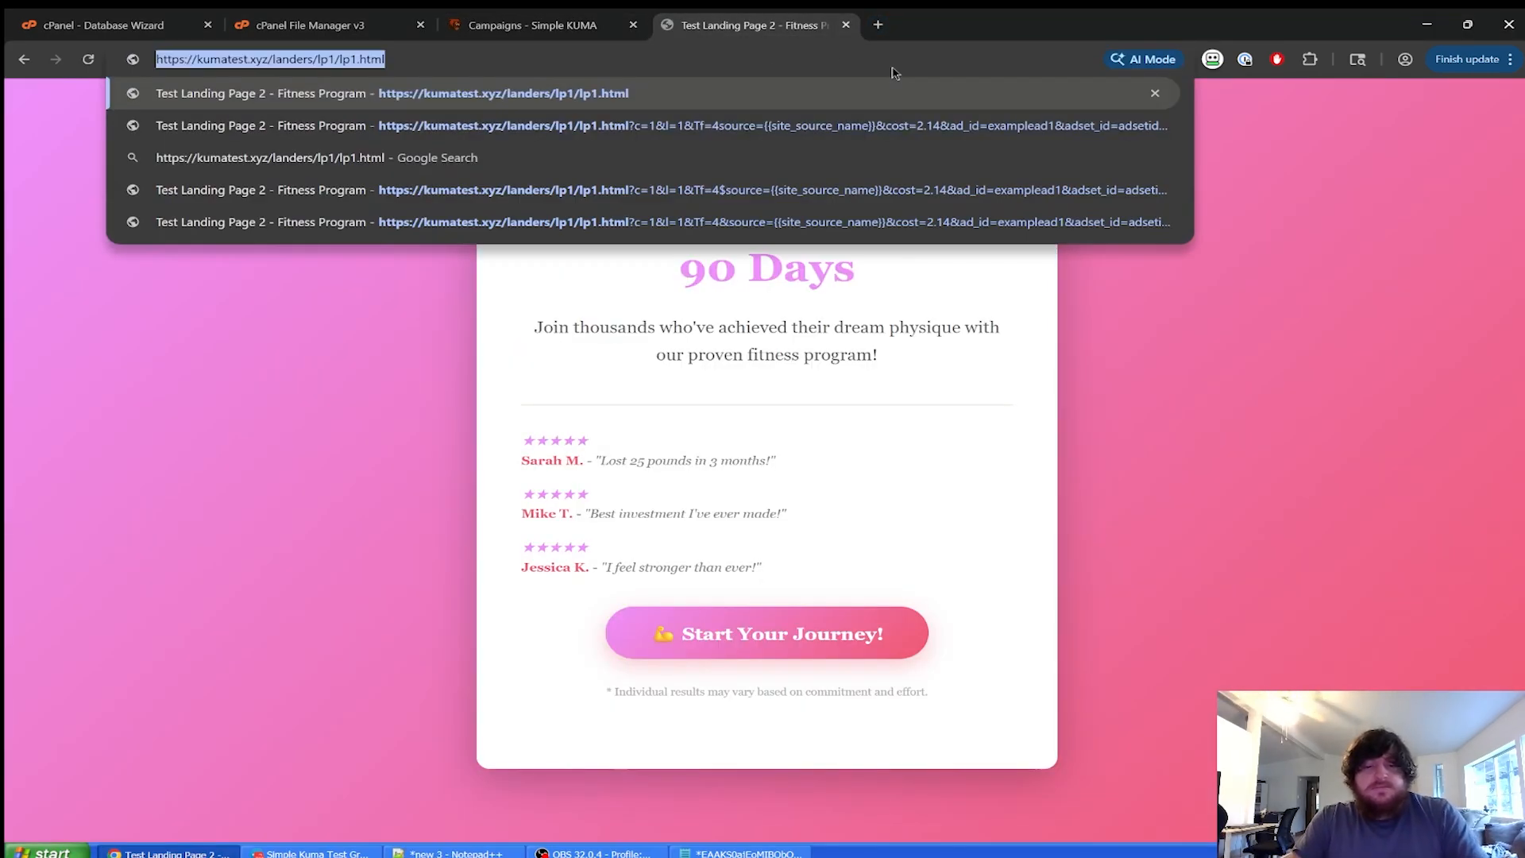
pyautogui.hotkey('ctrl', 'v')
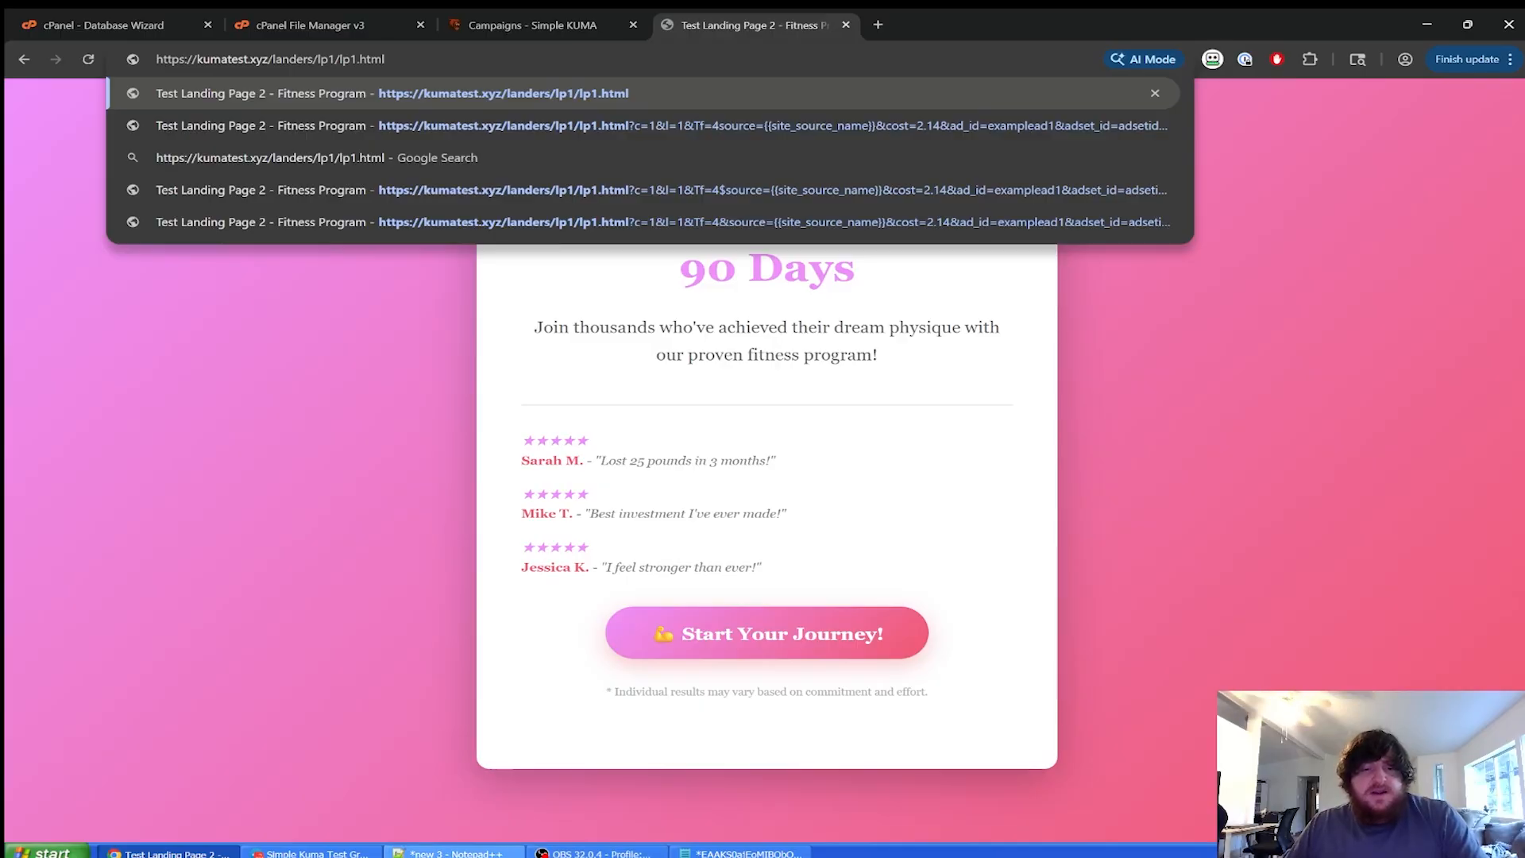
# Copy the tracking URL from the notes and load it in the landing page tab.
pyautogui.click(449, 852)
pyautogui.rightClick(604, 450)
pyautogui.click(657, 477)
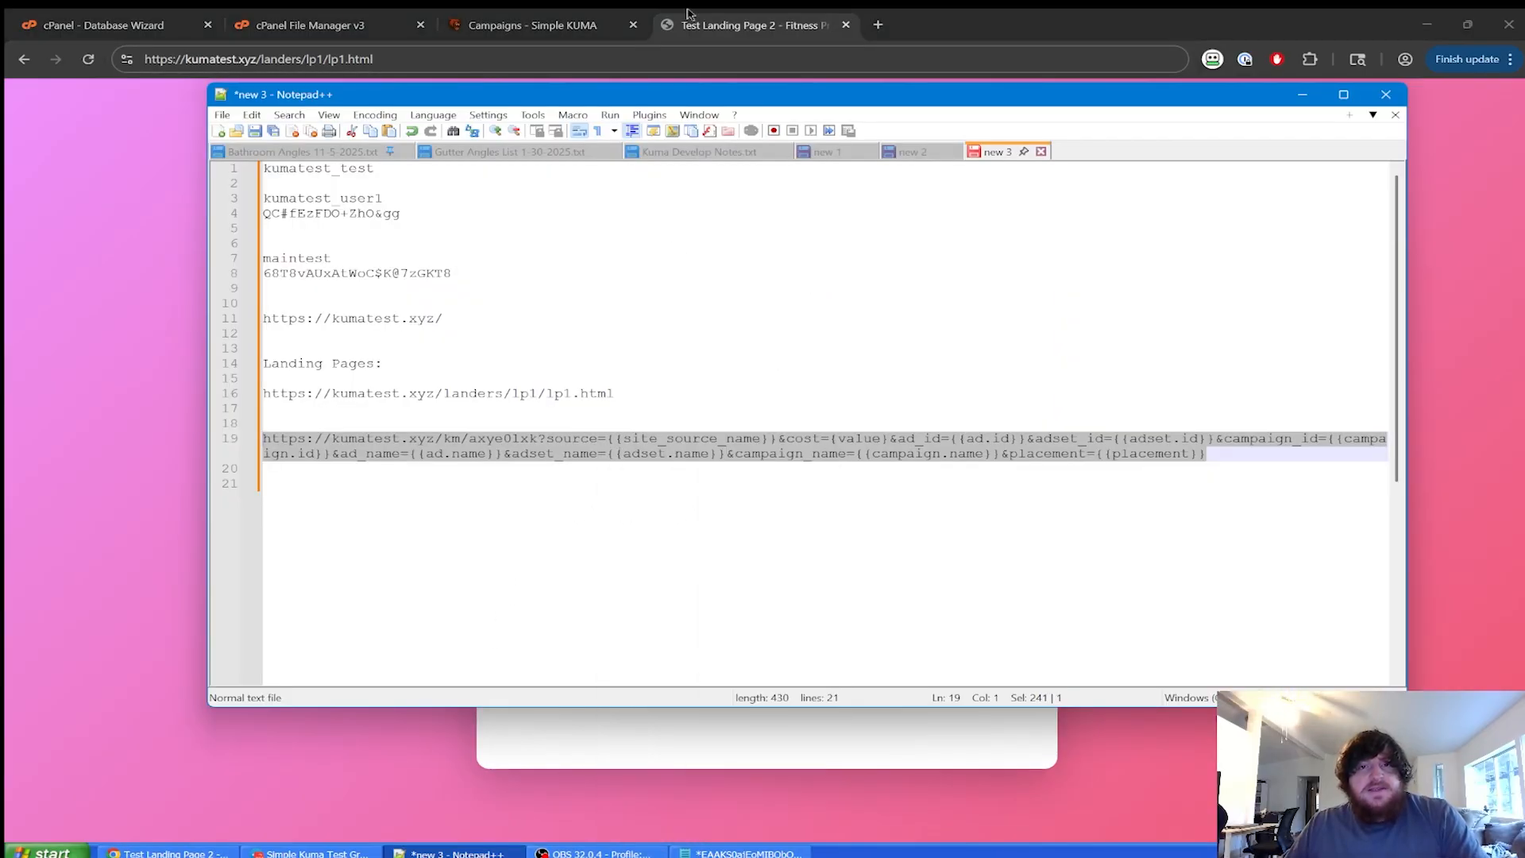
pyautogui.click(613, 61)
pyautogui.hotkey('ctrl', 'a')
pyautogui.write('https://kumatest.xyz/km/axye0lxk?source={{site_source_name}}&cost={value}&ad_id={{ad.id}}&adset_id={{adset.id}}&campaign_id={{campaign.id}}&ad_name={{ad.name}}&adset_name={{adset.name}}&campaign_name={{campaign.name}}&placement={{placement}}')
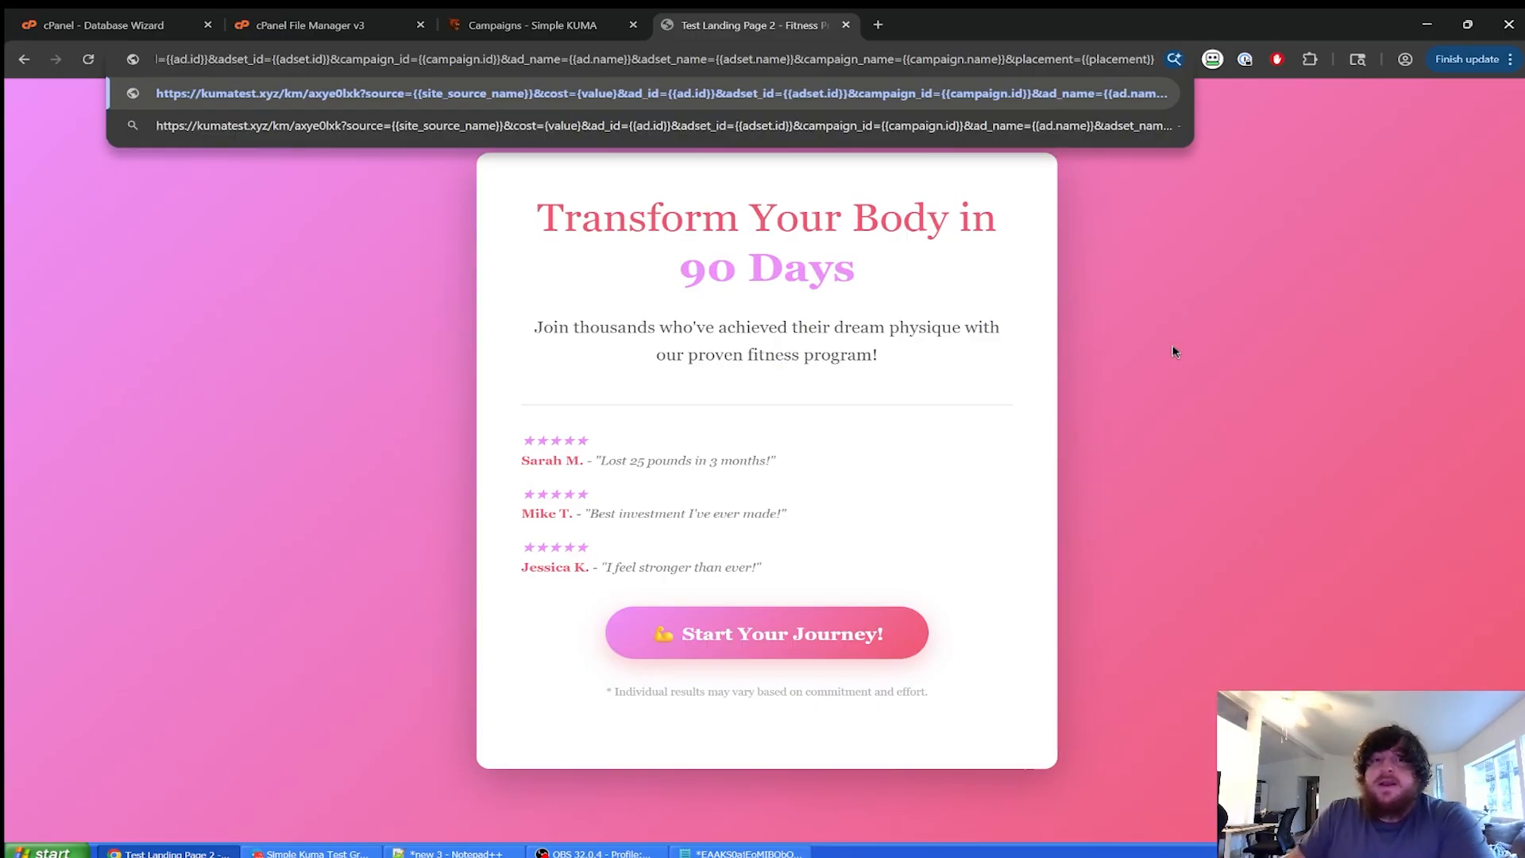
pyautogui.press('Return')
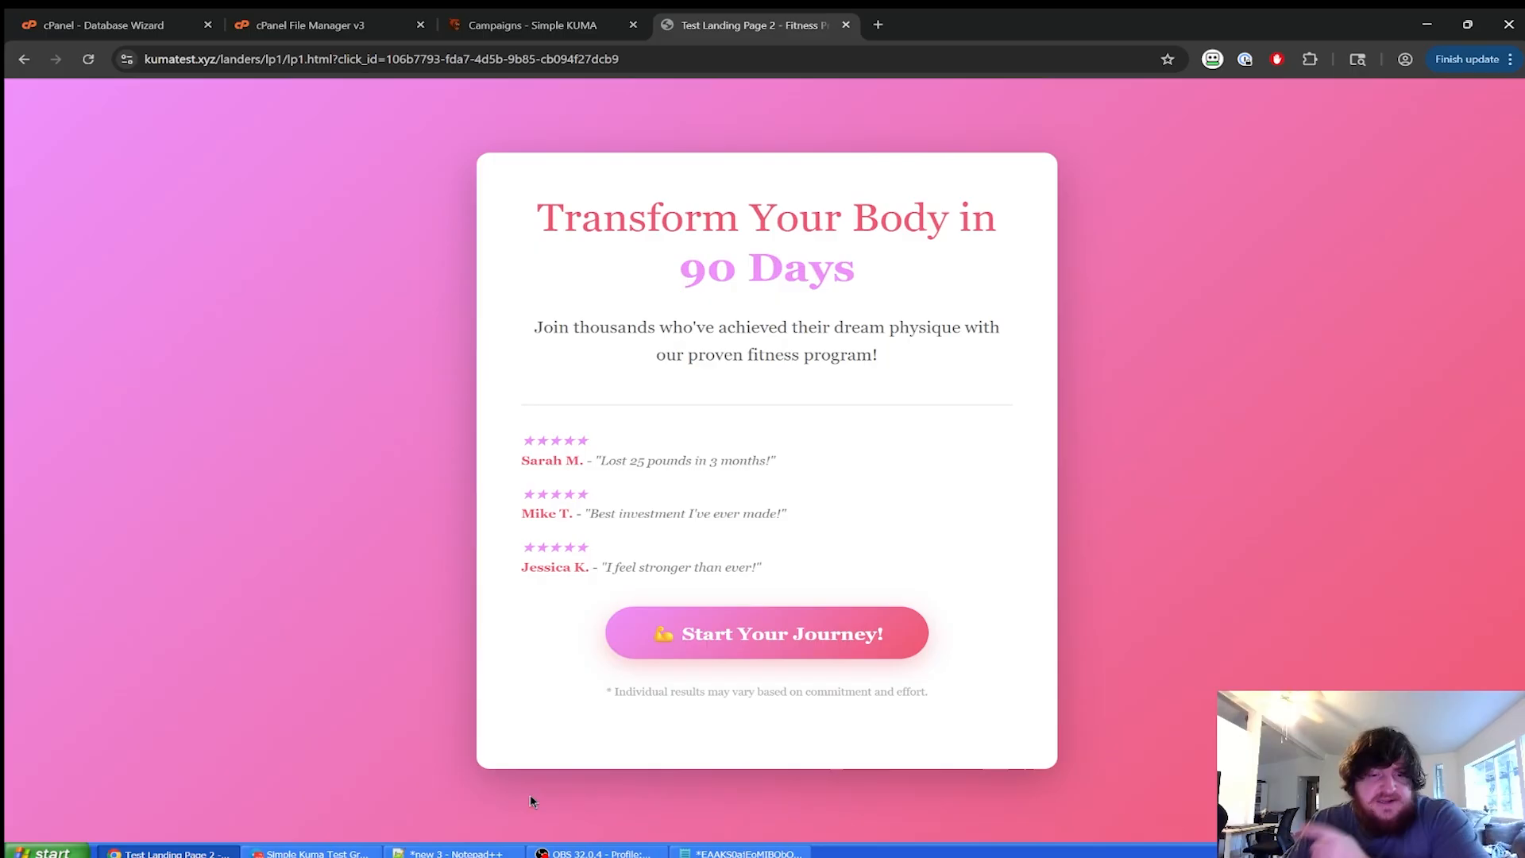
pyautogui.click(455, 854)
pyautogui.click(871, 539)
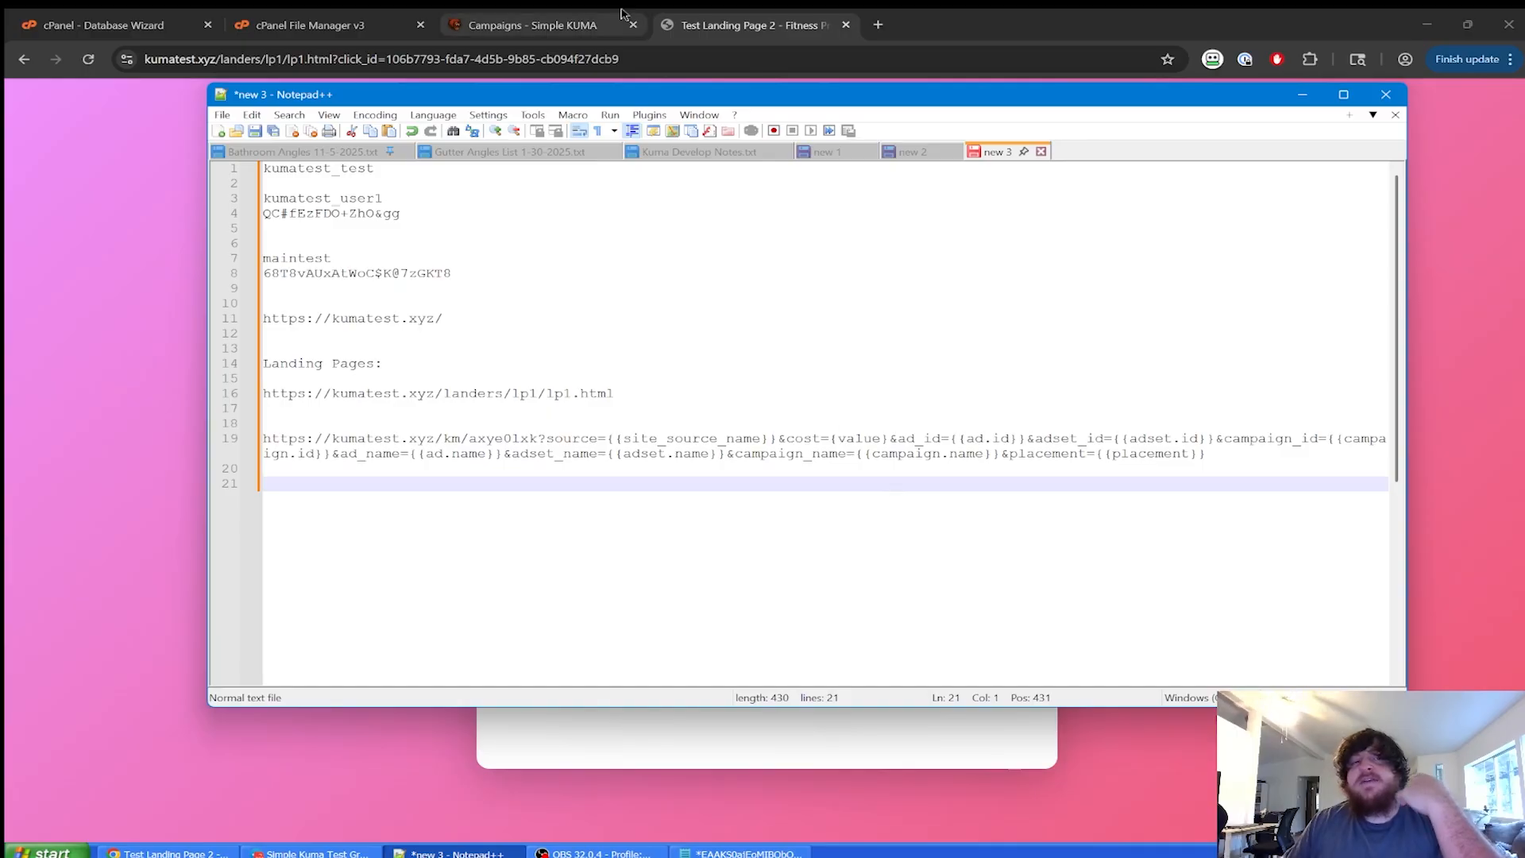
pyautogui.click(532, 25)
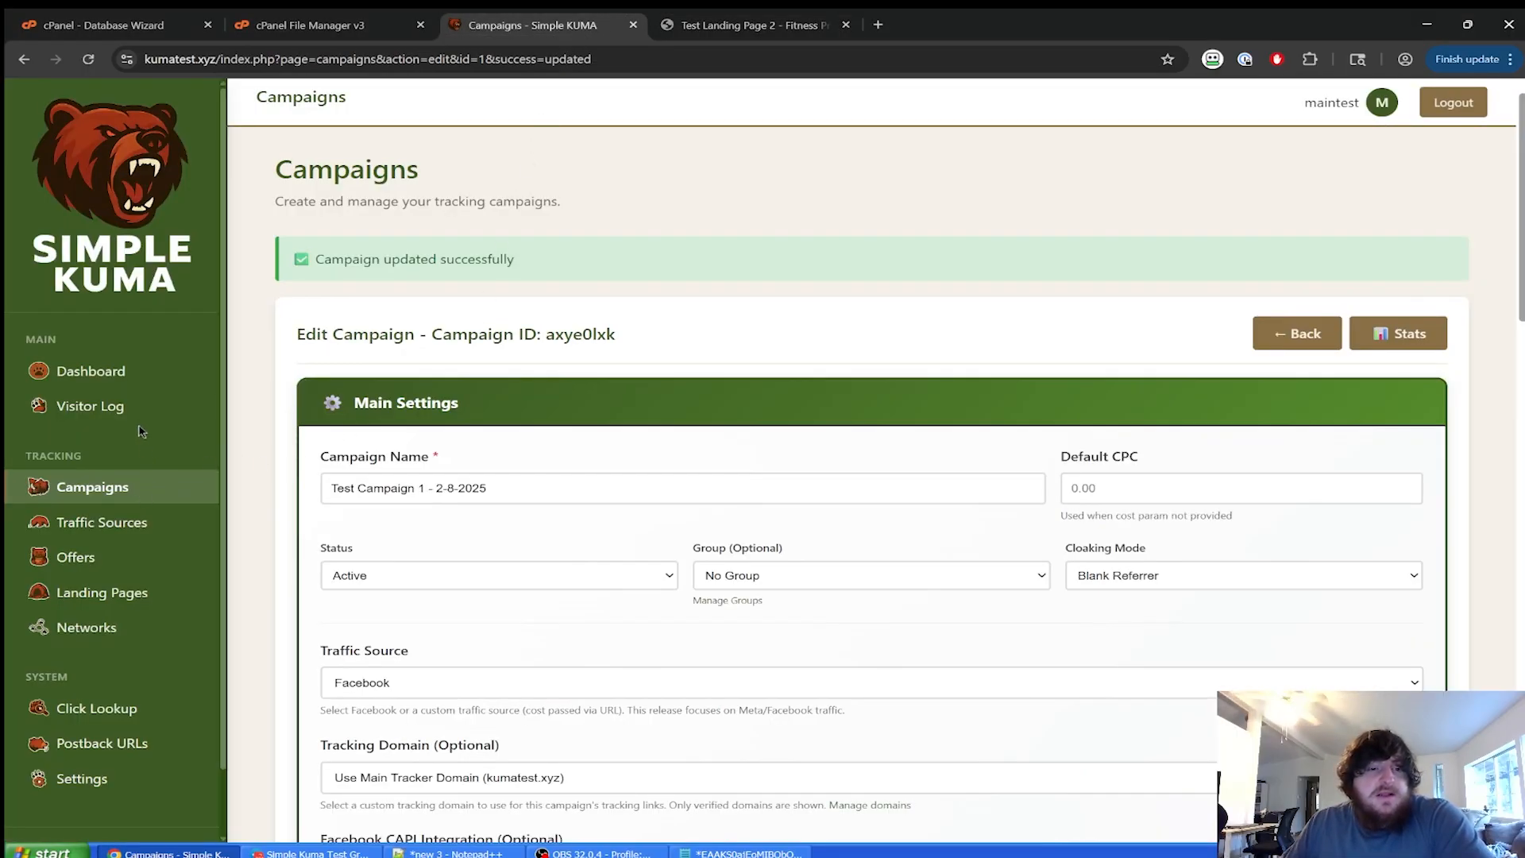
# Review today's test click in the Visitor Log, then exclude Facebook approval team clicks, leaving 0.
pyautogui.click(103, 406)
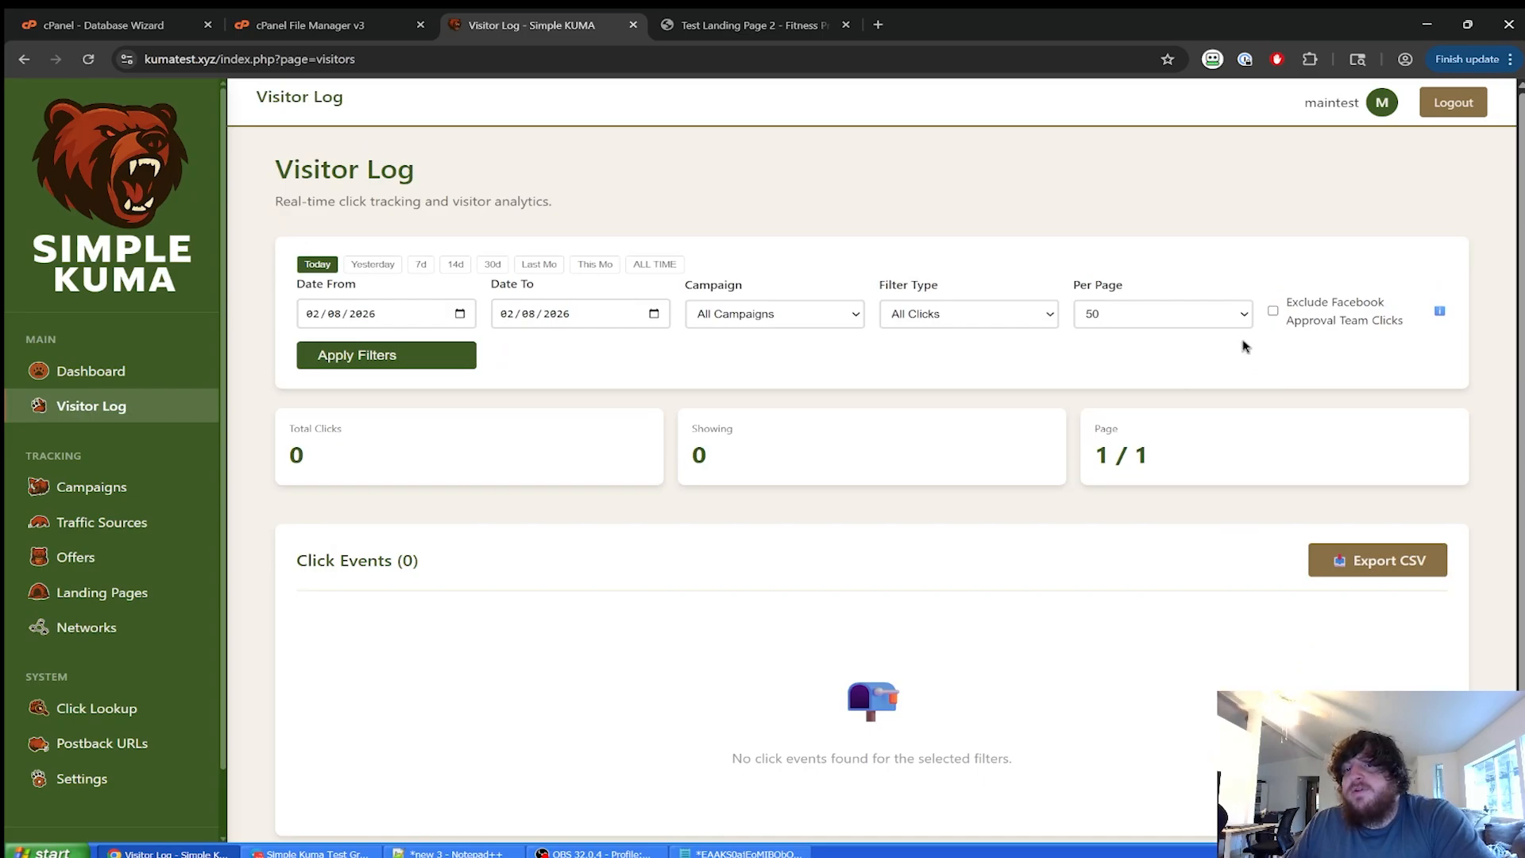
pyautogui.click(433, 355)
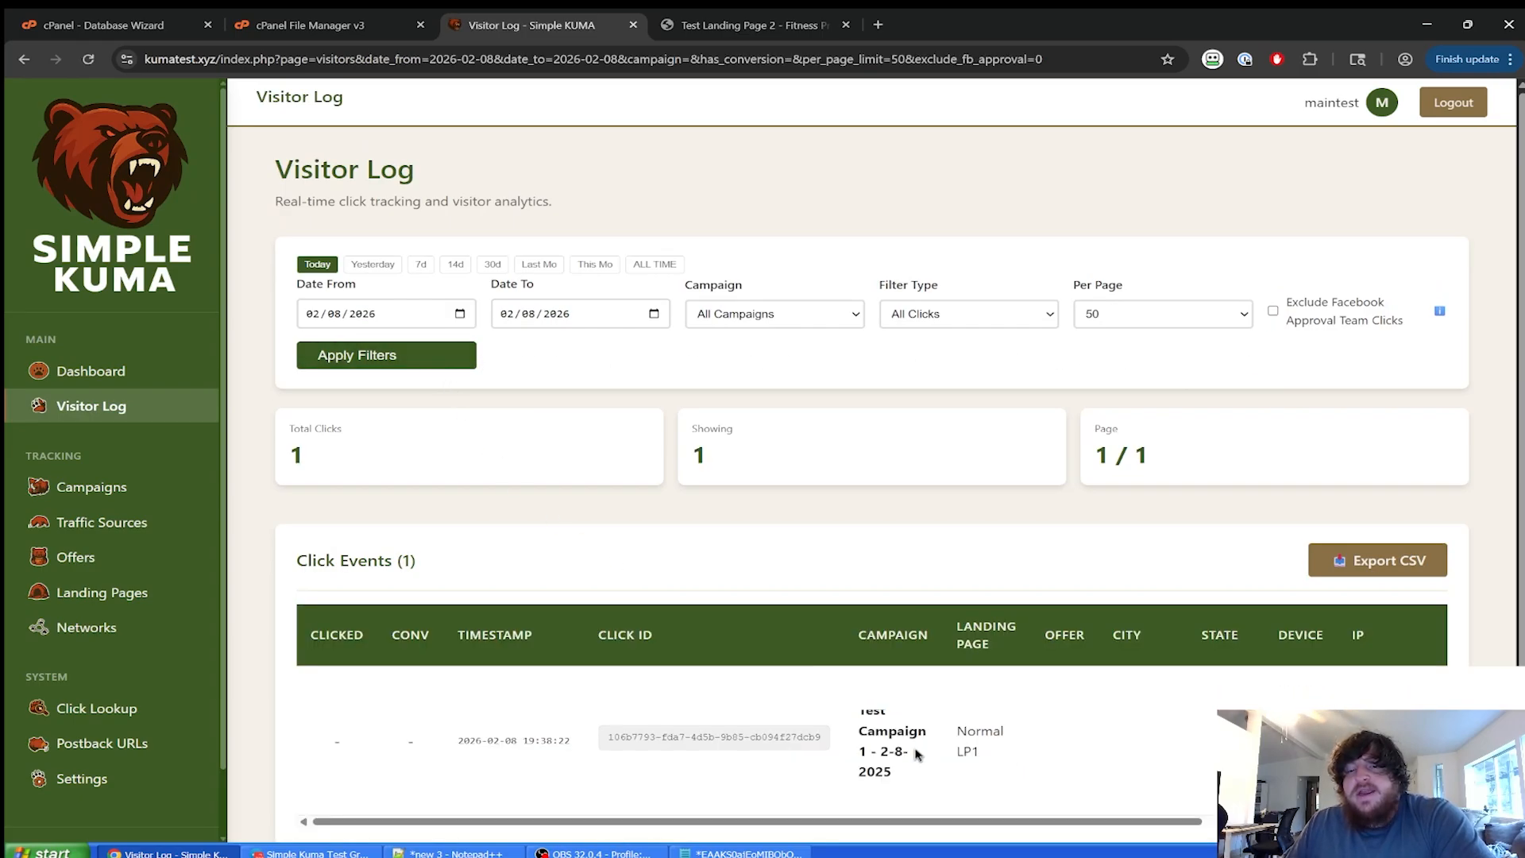
pyautogui.scroll(-1, 843, 764)
pyautogui.moveTo(808, 773); pyautogui.dragTo(428, 728)
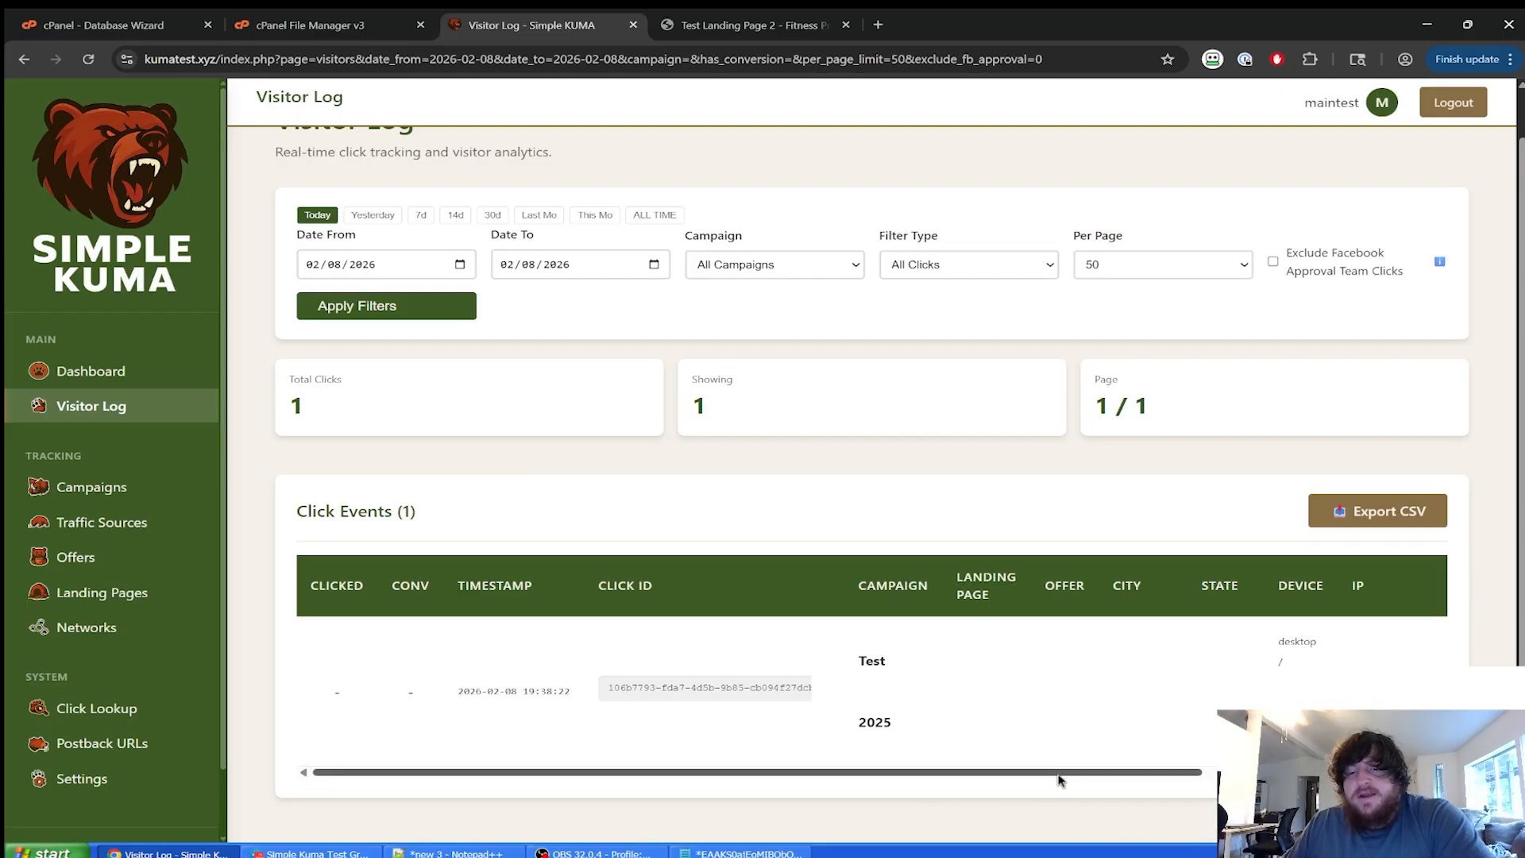
pyautogui.moveTo(1059, 775); pyautogui.dragTo(1289, 777)
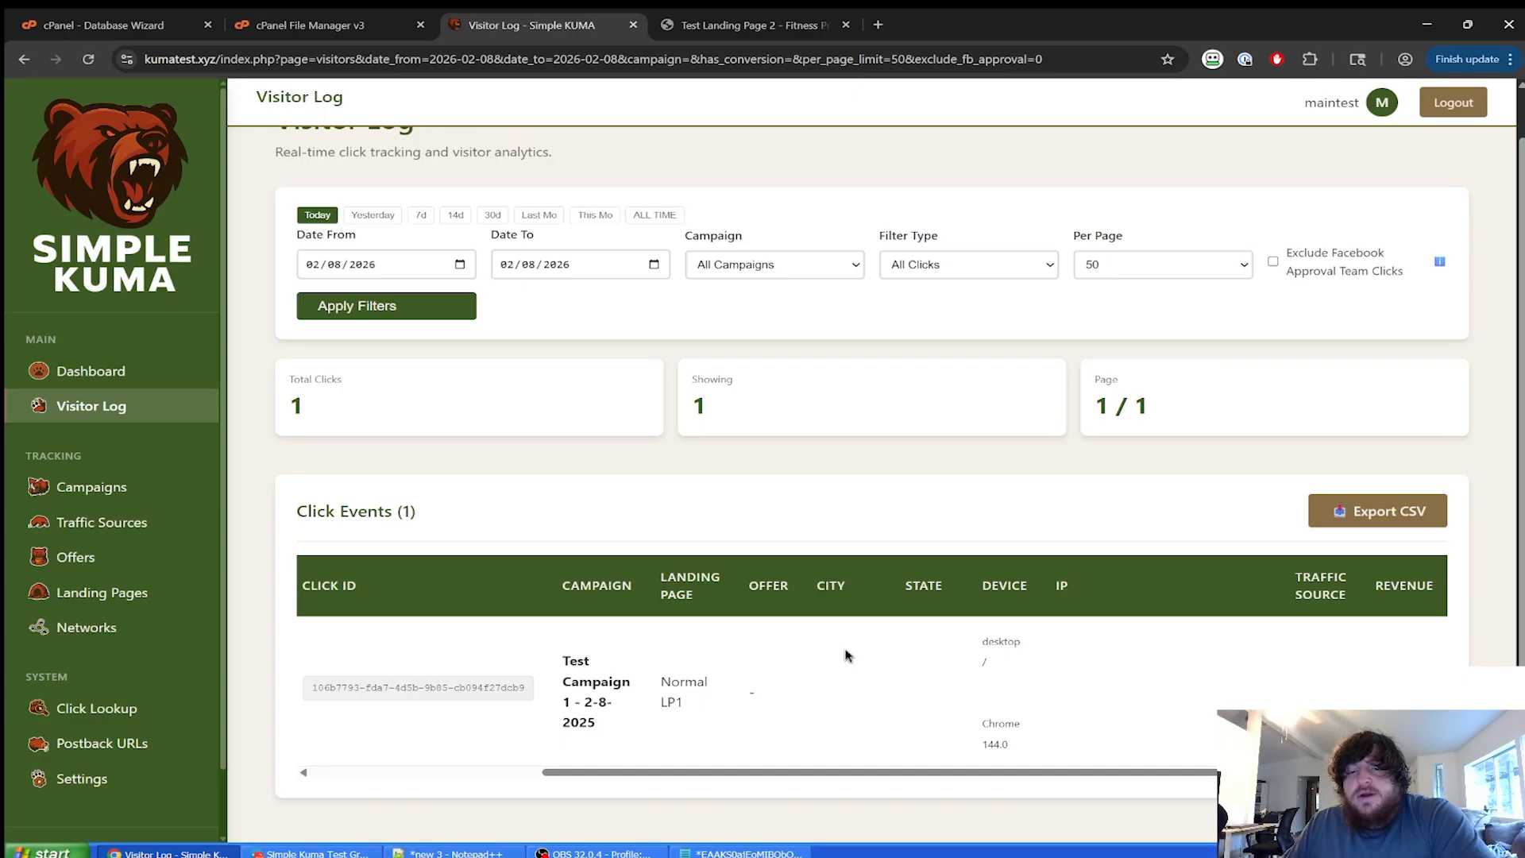
pyautogui.moveTo(845, 775); pyautogui.dragTo(433, 765)
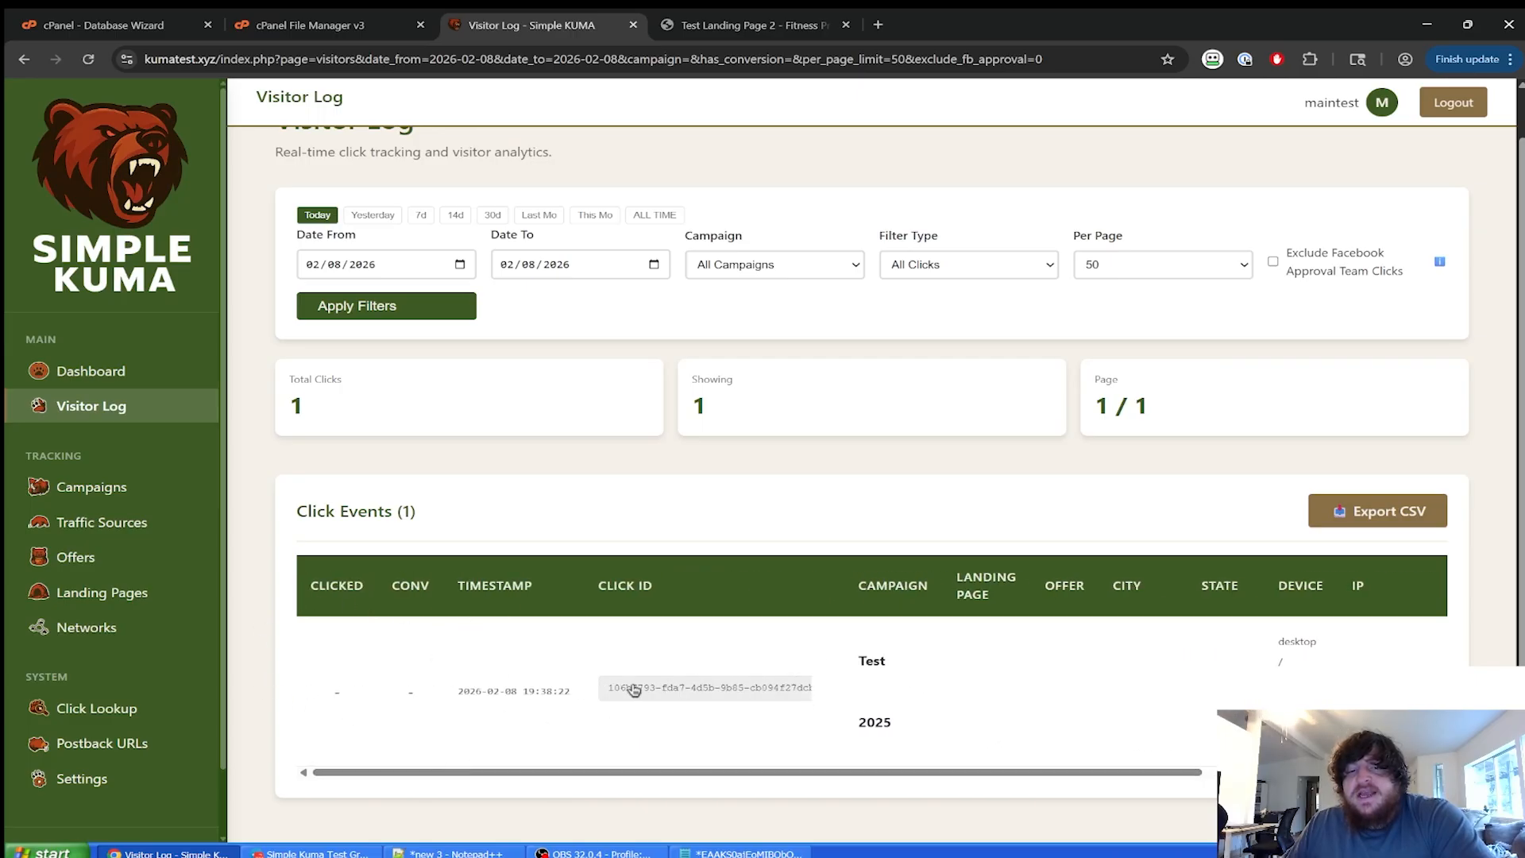
pyautogui.click(459, 307)
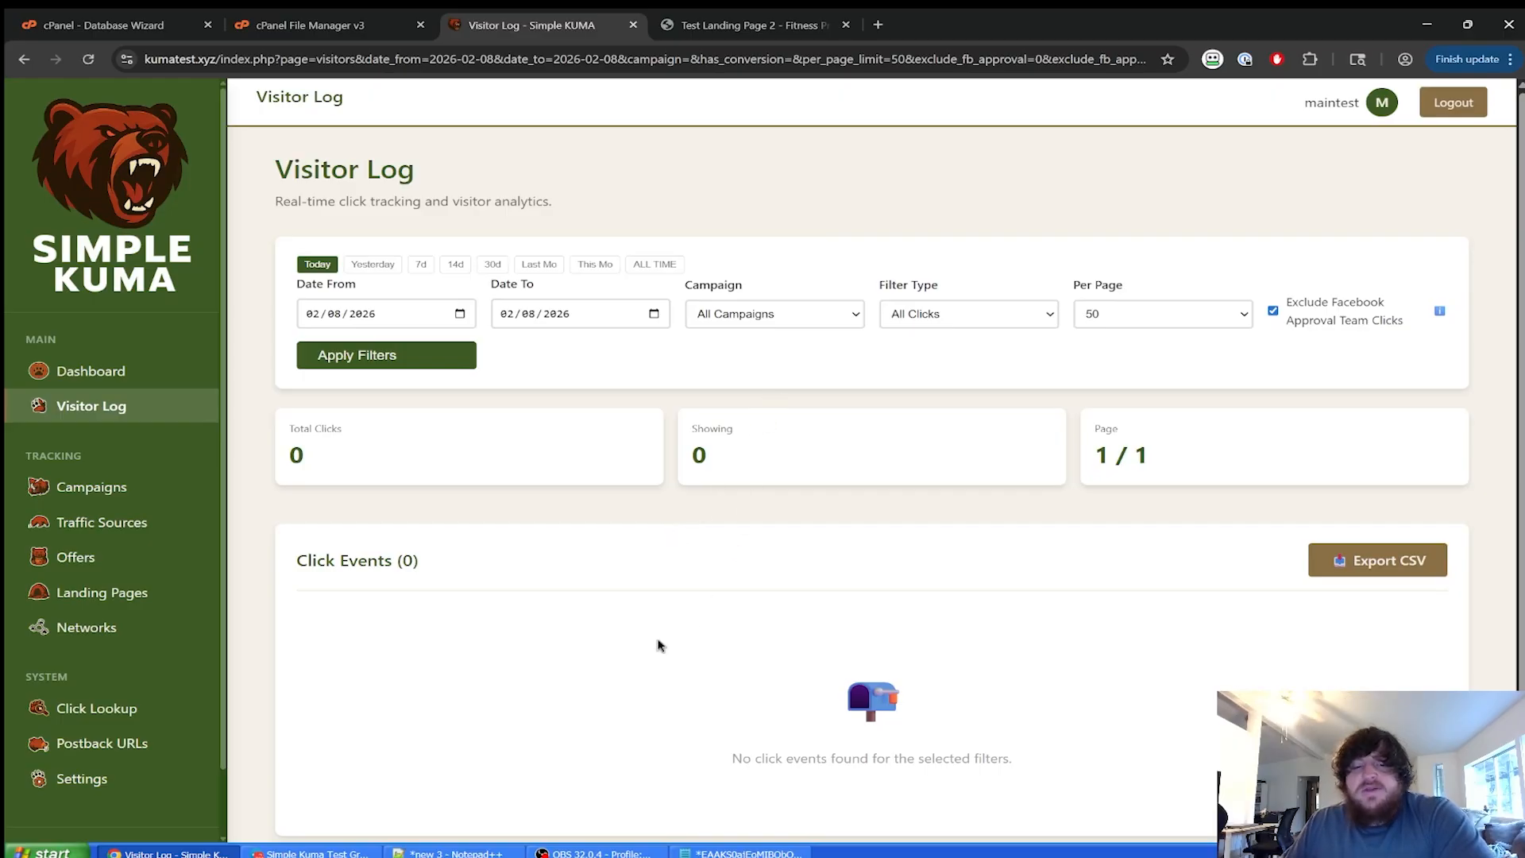
pyautogui.click(449, 853)
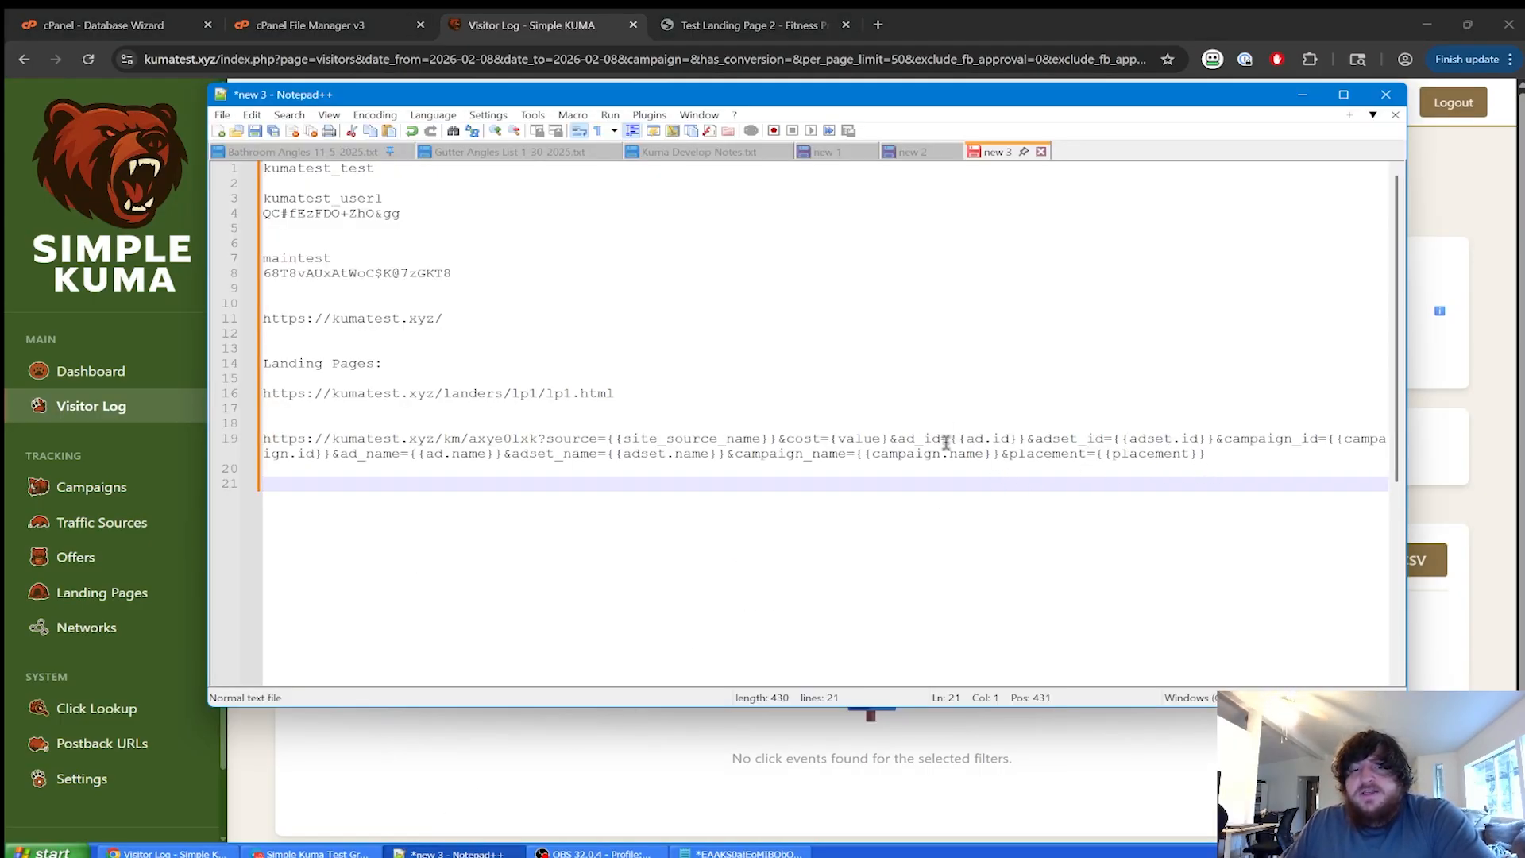
# In line 19, replace the ad id with ad21 and adset id with adset5, then select the URL.
pyautogui.moveTo(951, 438)
pyautogui.mouseDown()
pyautogui.moveTo(1004, 437)
pyautogui.moveTo(944, 439)
pyautogui.mouseUp()
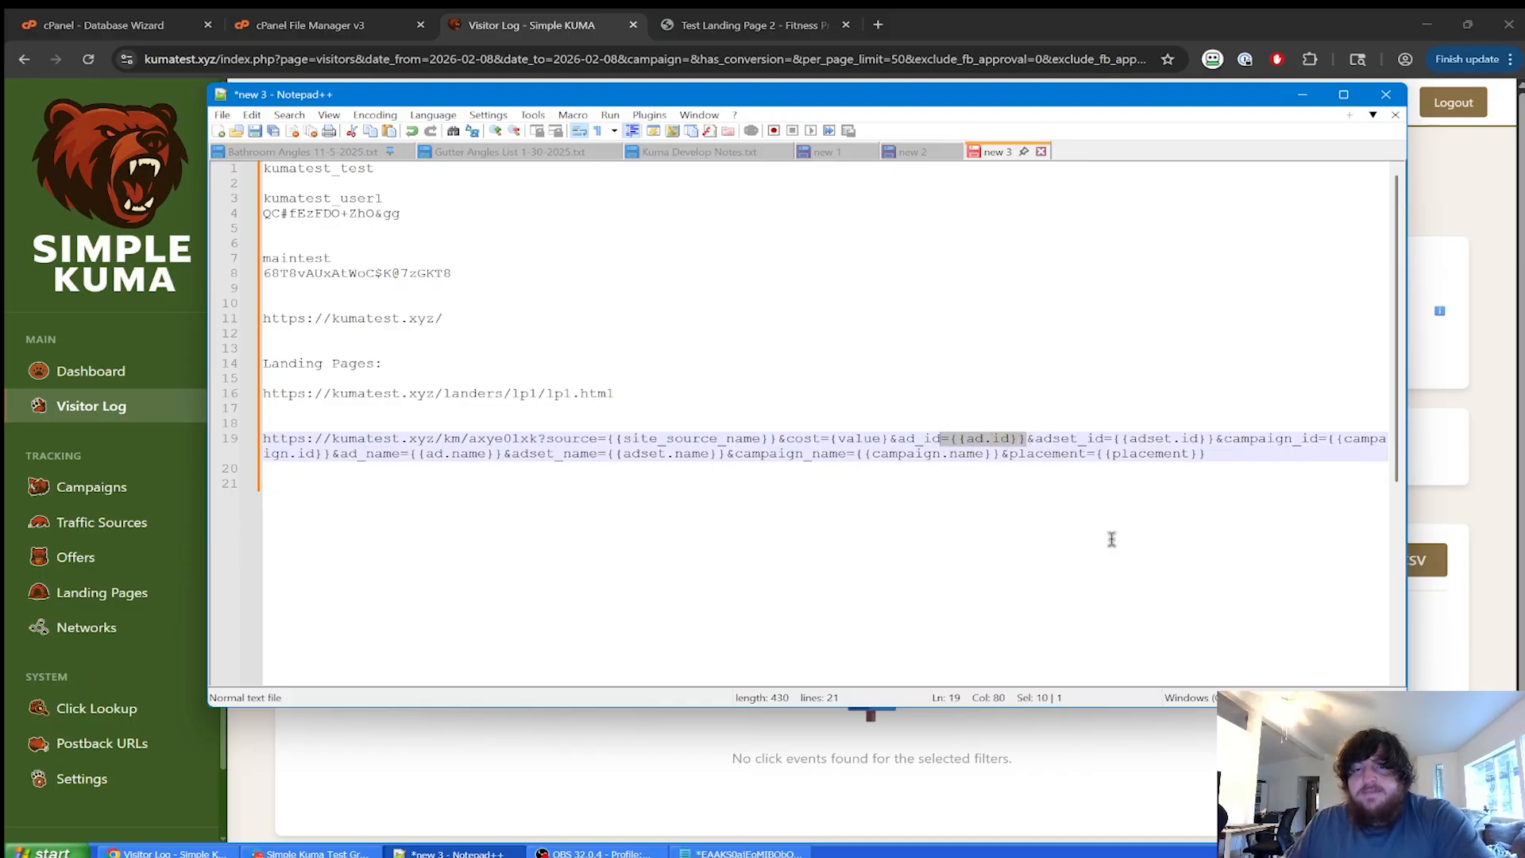
pyautogui.write('=')
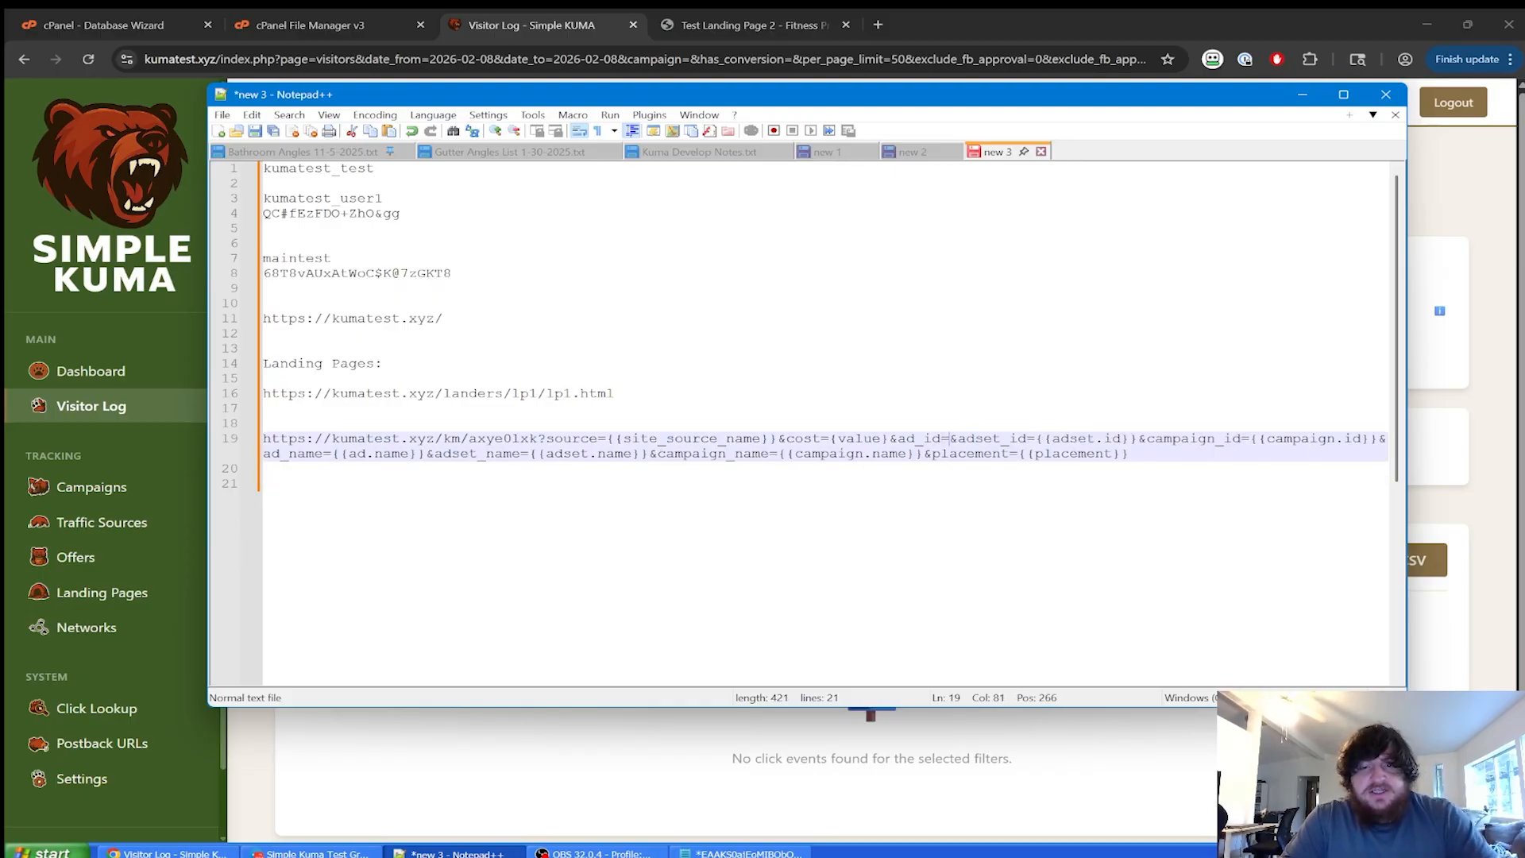
pyautogui.write('ad')
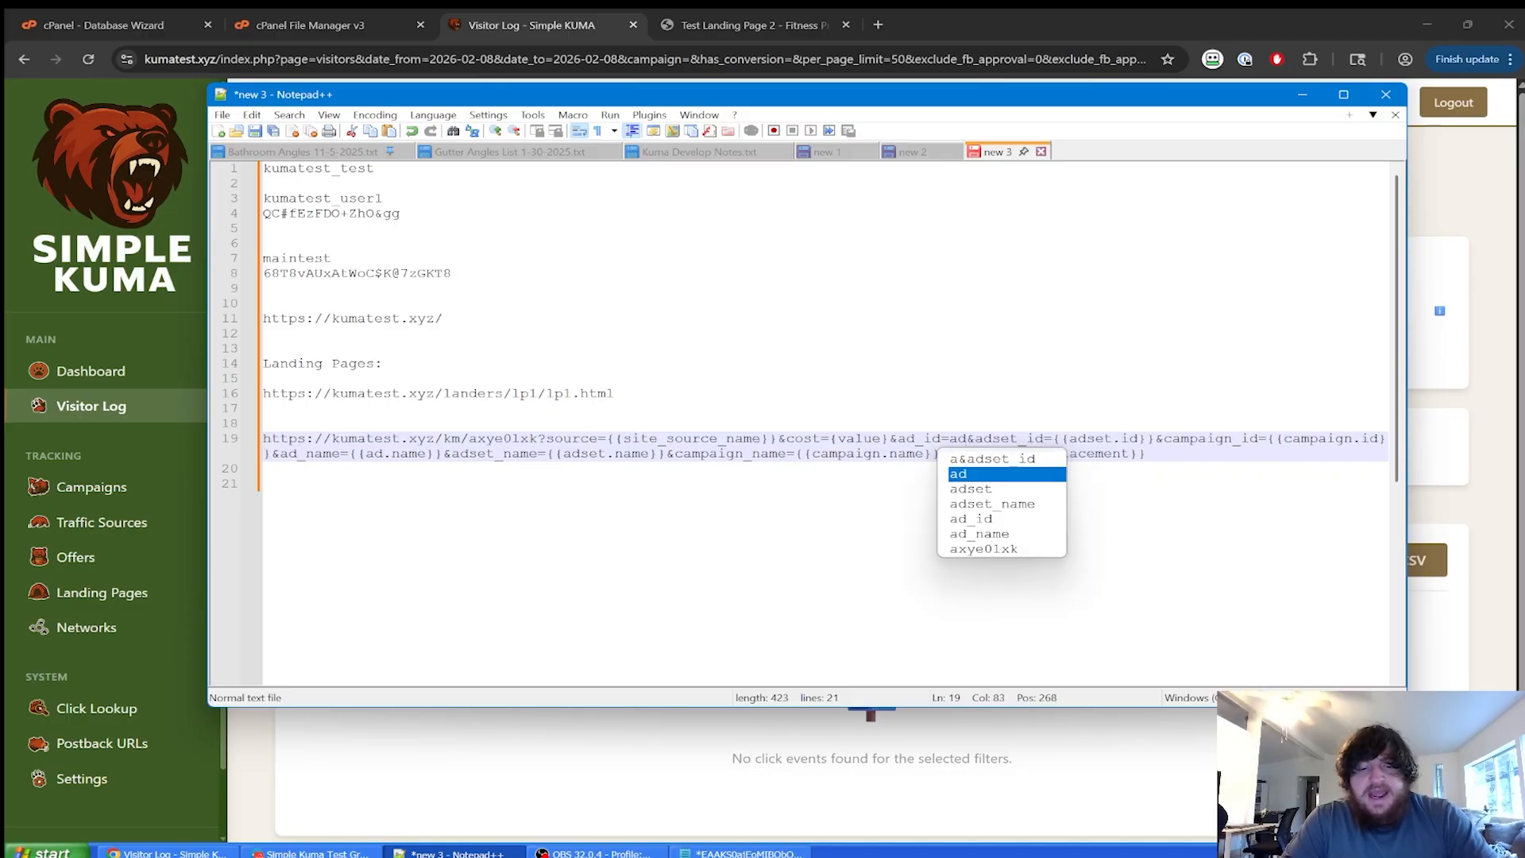
pyautogui.write('21')
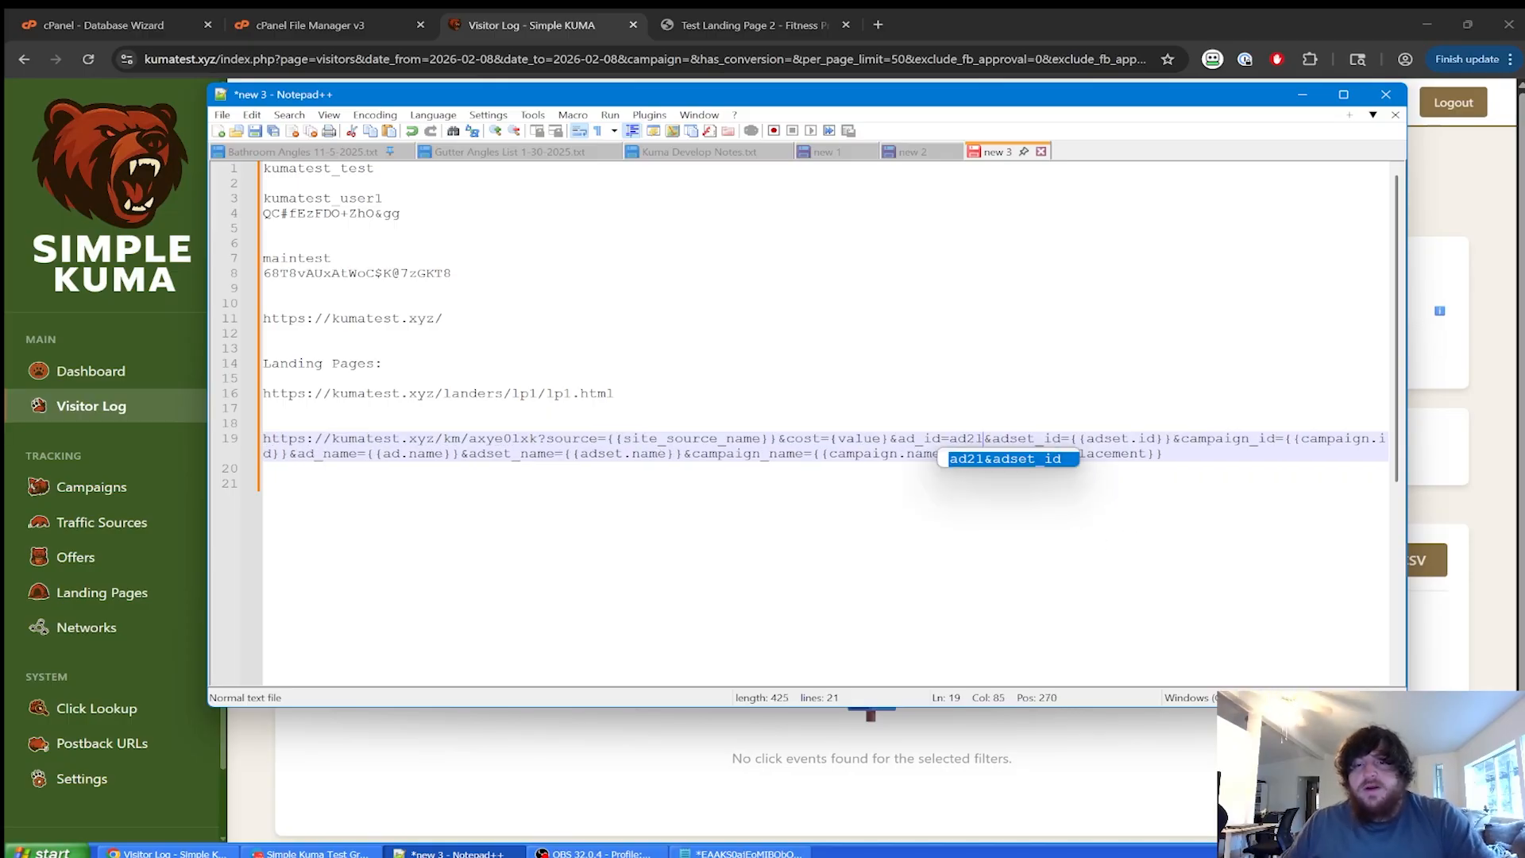
pyautogui.click(1199, 440)
pyautogui.moveTo(1070, 439); pyautogui.dragTo(1166, 443)
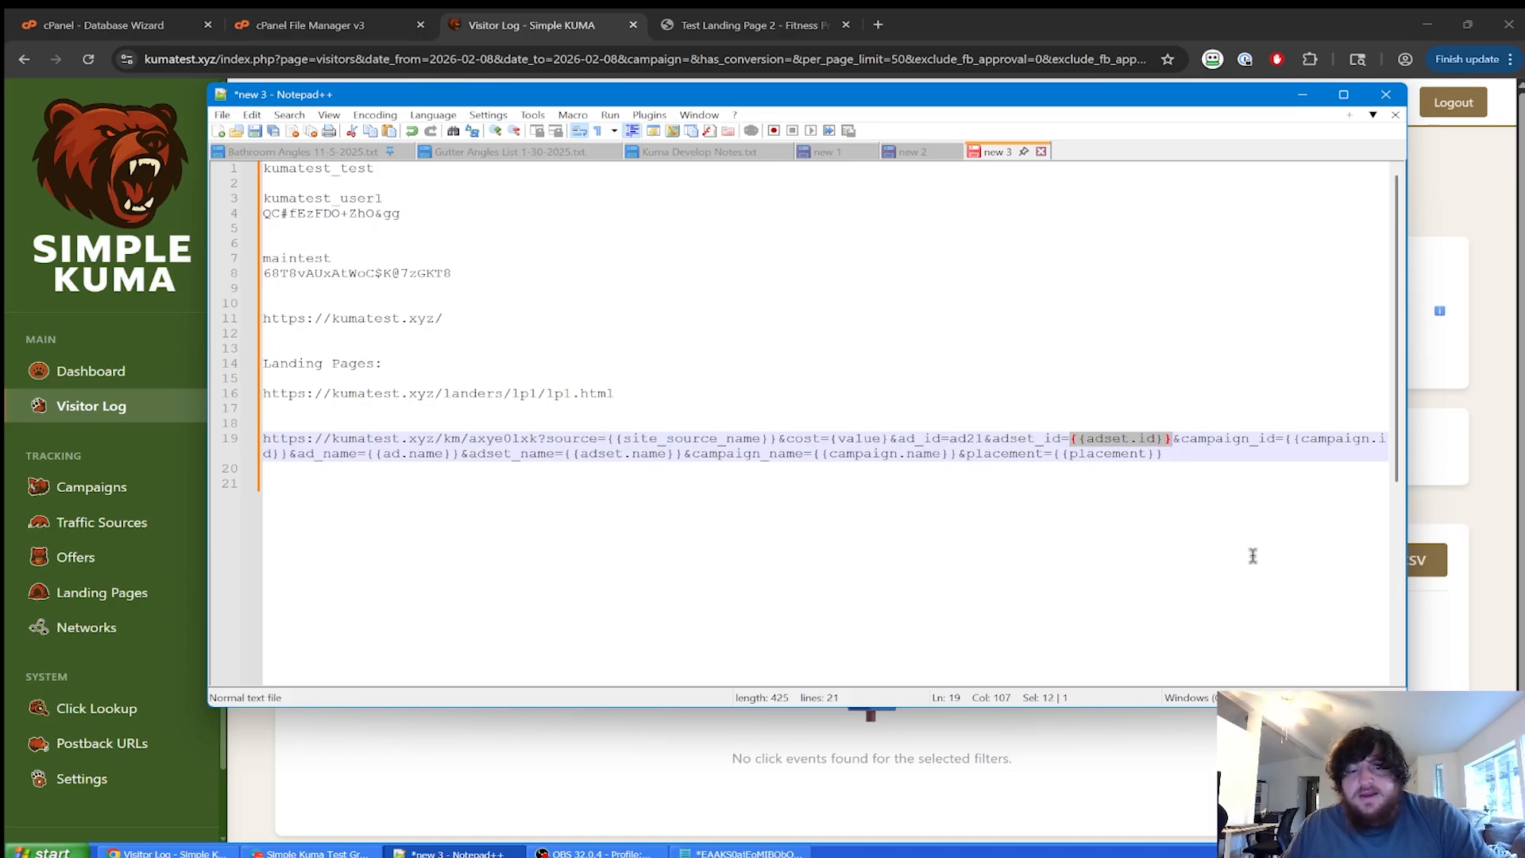
pyautogui.write('adset5')
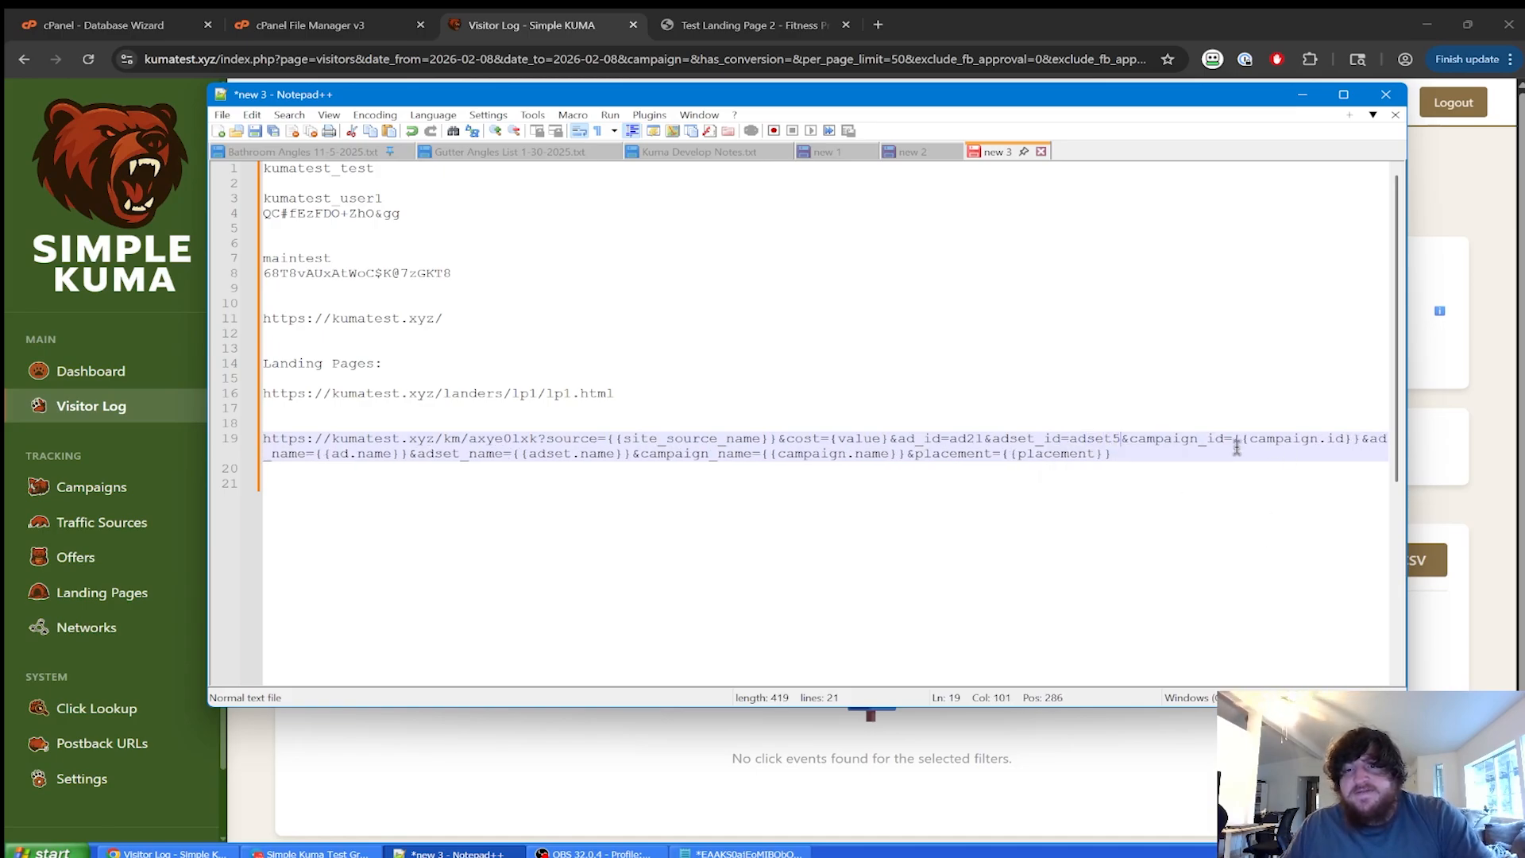
pyautogui.moveTo(1192, 465); pyautogui.dragTo(226, 443)
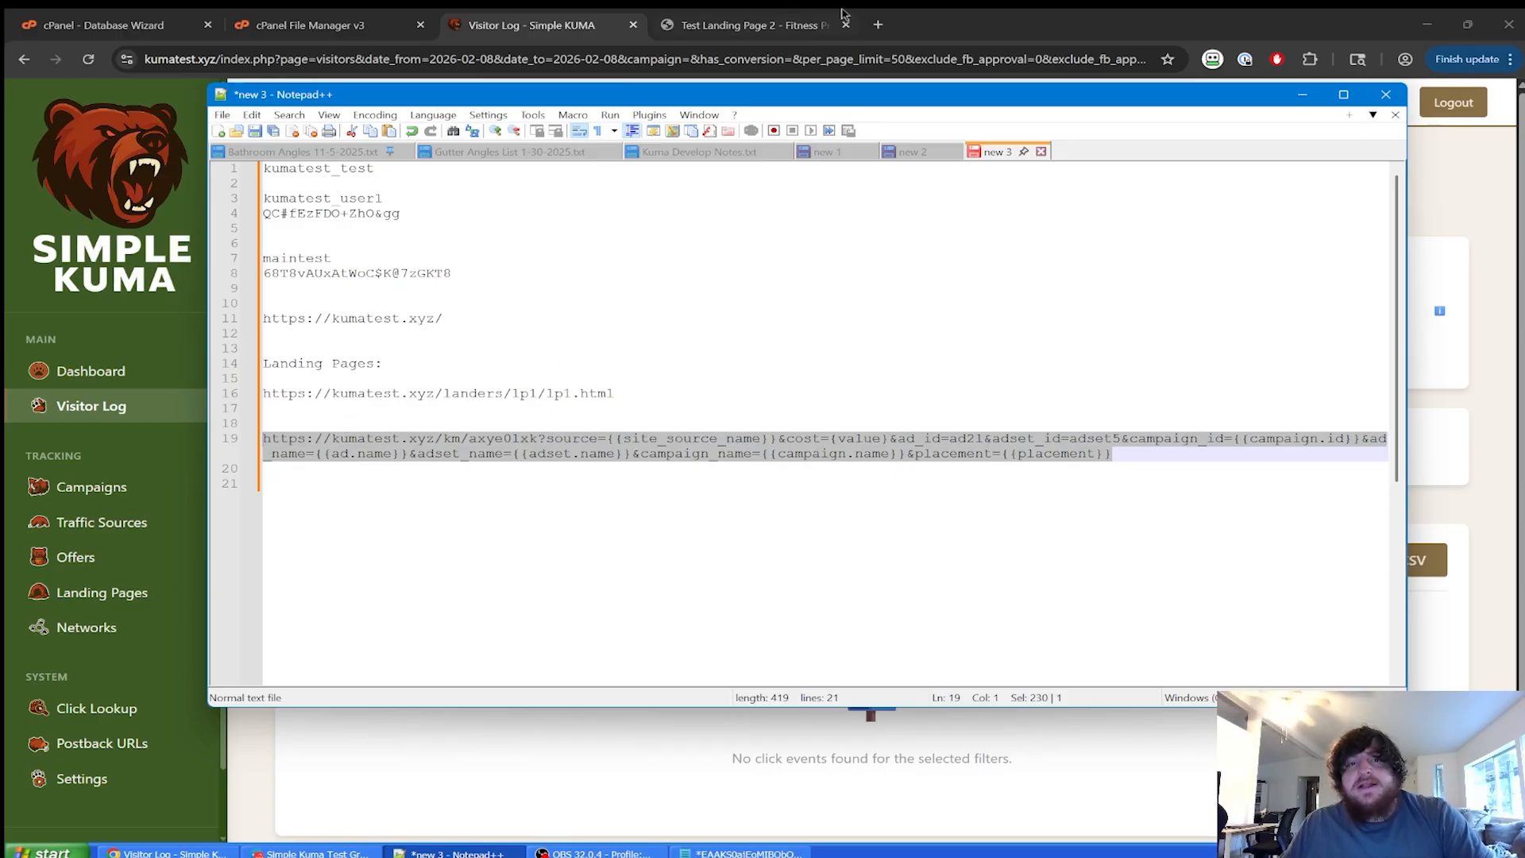
# Move between the landing page tab and Simple KUMA's Campaigns list in Chrome.
pyautogui.click(786, 23)
pyautogui.click(766, 61)
pyautogui.click(759, 14)
pyautogui.click(415, 294)
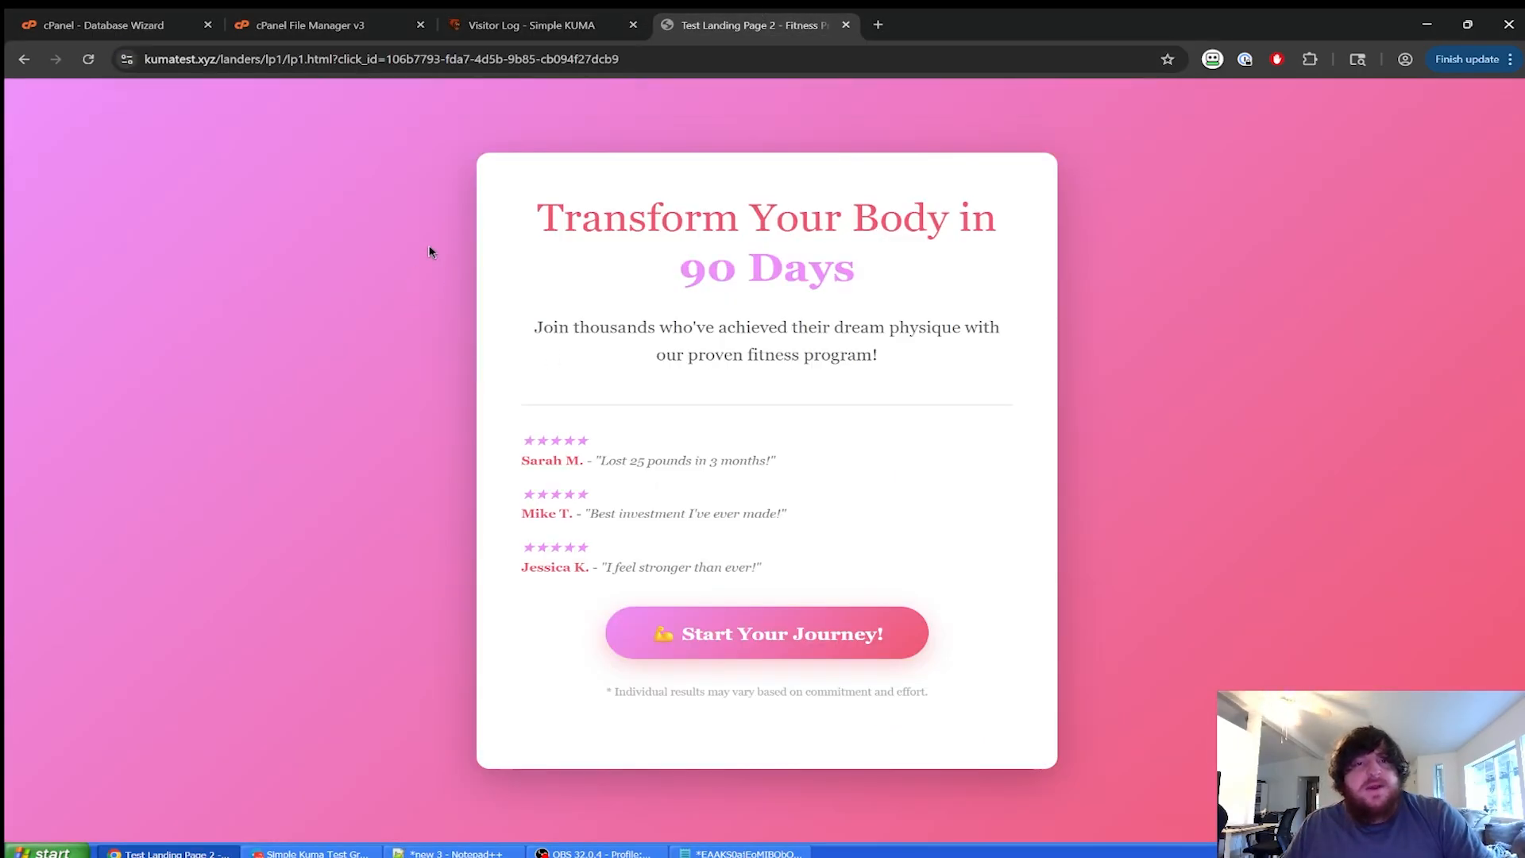
pyautogui.click(532, 25)
pyautogui.scroll(-2, 151, 492)
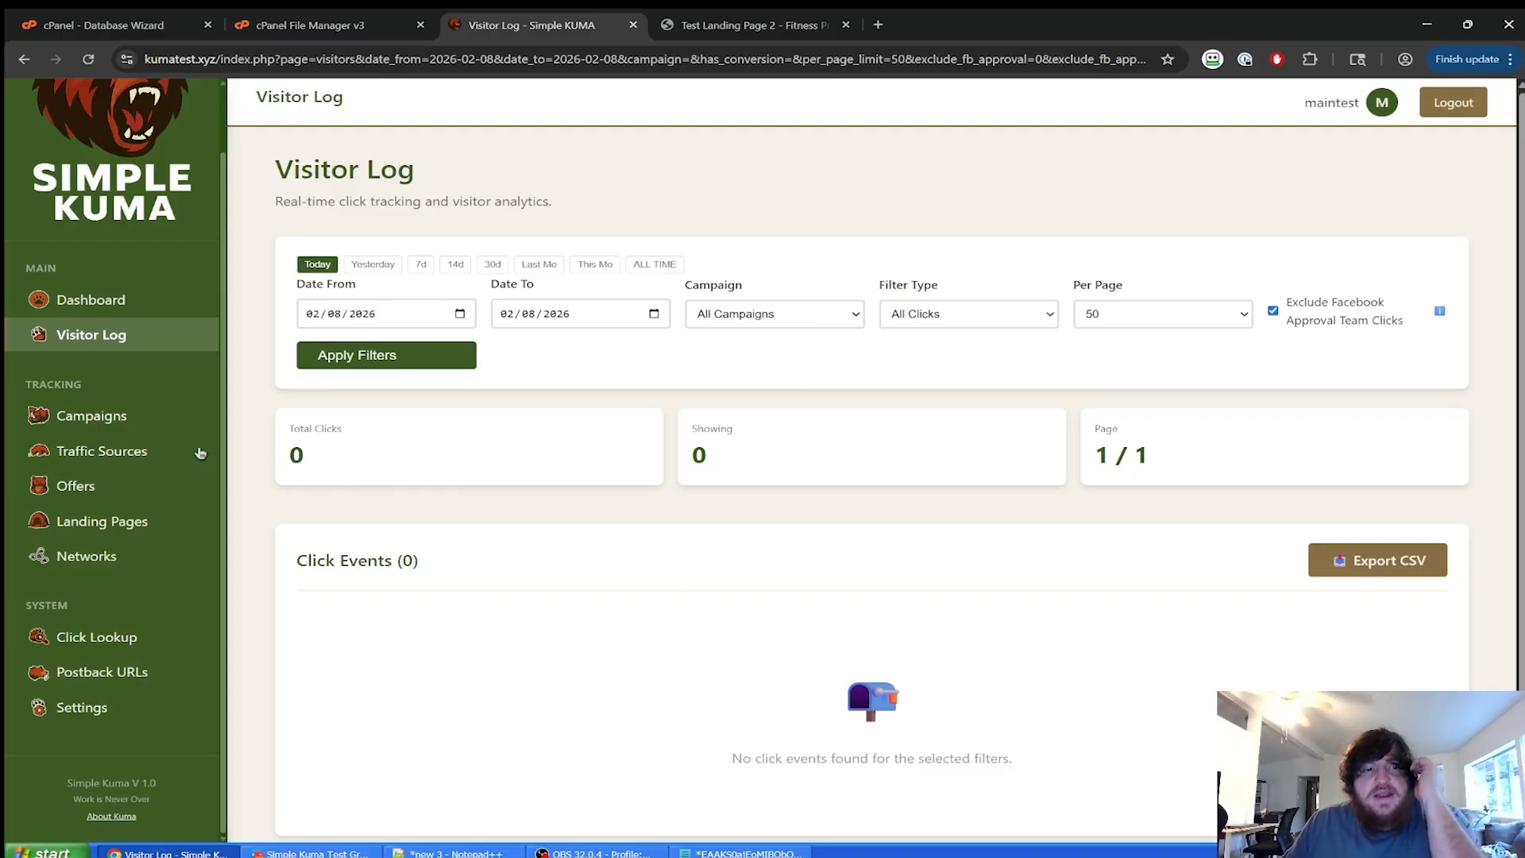
pyautogui.click(127, 415)
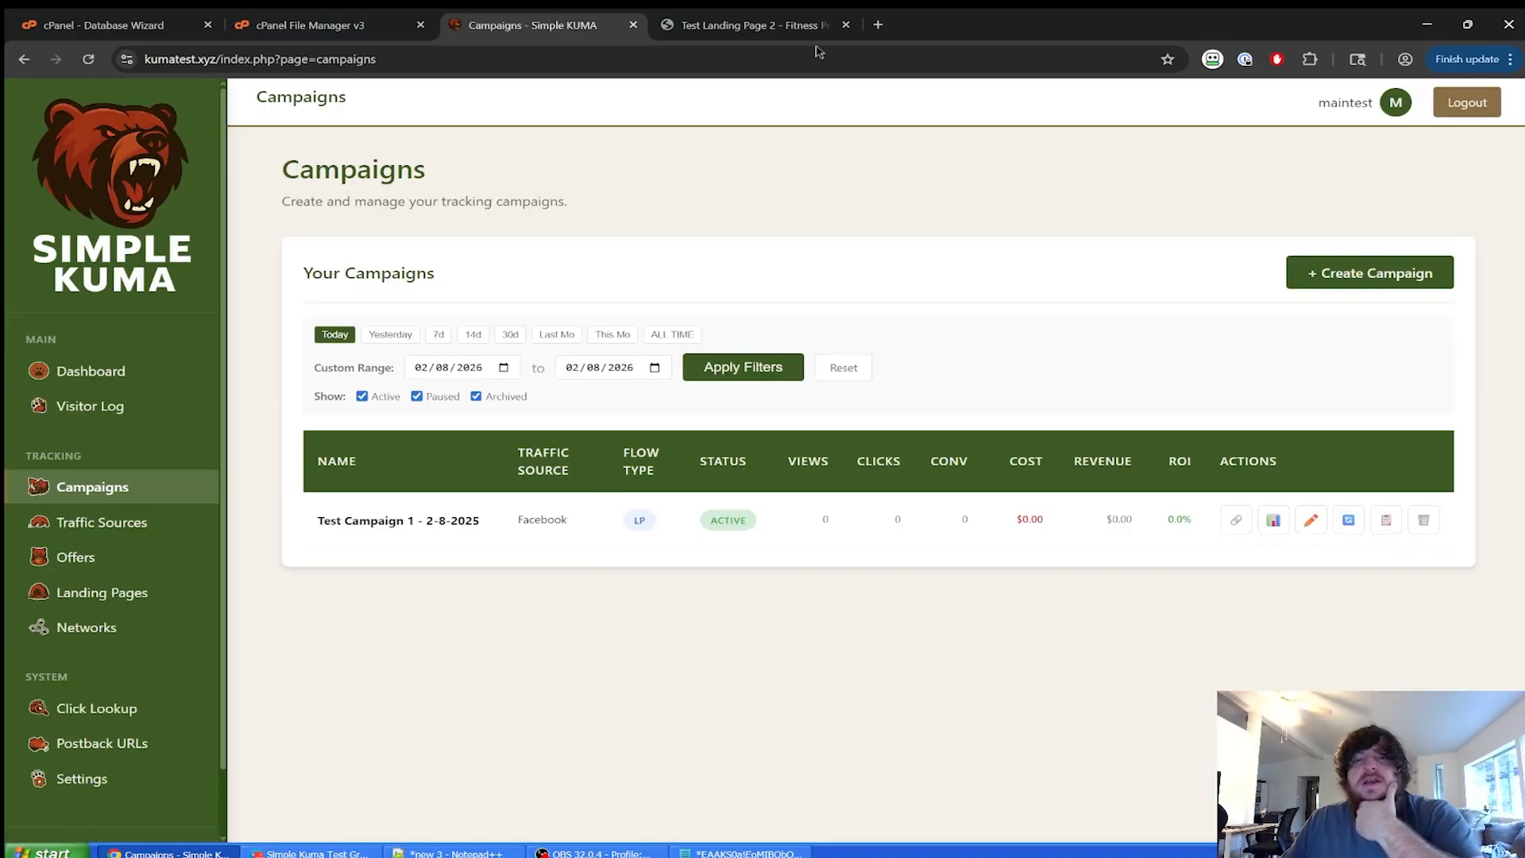
pyautogui.click(787, 26)
pyautogui.click(747, 59)
# Load the pasted campaign tracking link and refresh the Campaigns list to show the visit.
pyautogui.write('https://kumatest.xyz/km/axye0lxk?source={{site_source_name}}&cost={value}&ad_id=ad21&adset_id=adset5&campaign_id={{campaign.id}}&ad_name={{ad.name}}&adset_name={{adset.name}}&campaign_name={{campaign.name}}&placement={{placement}}')
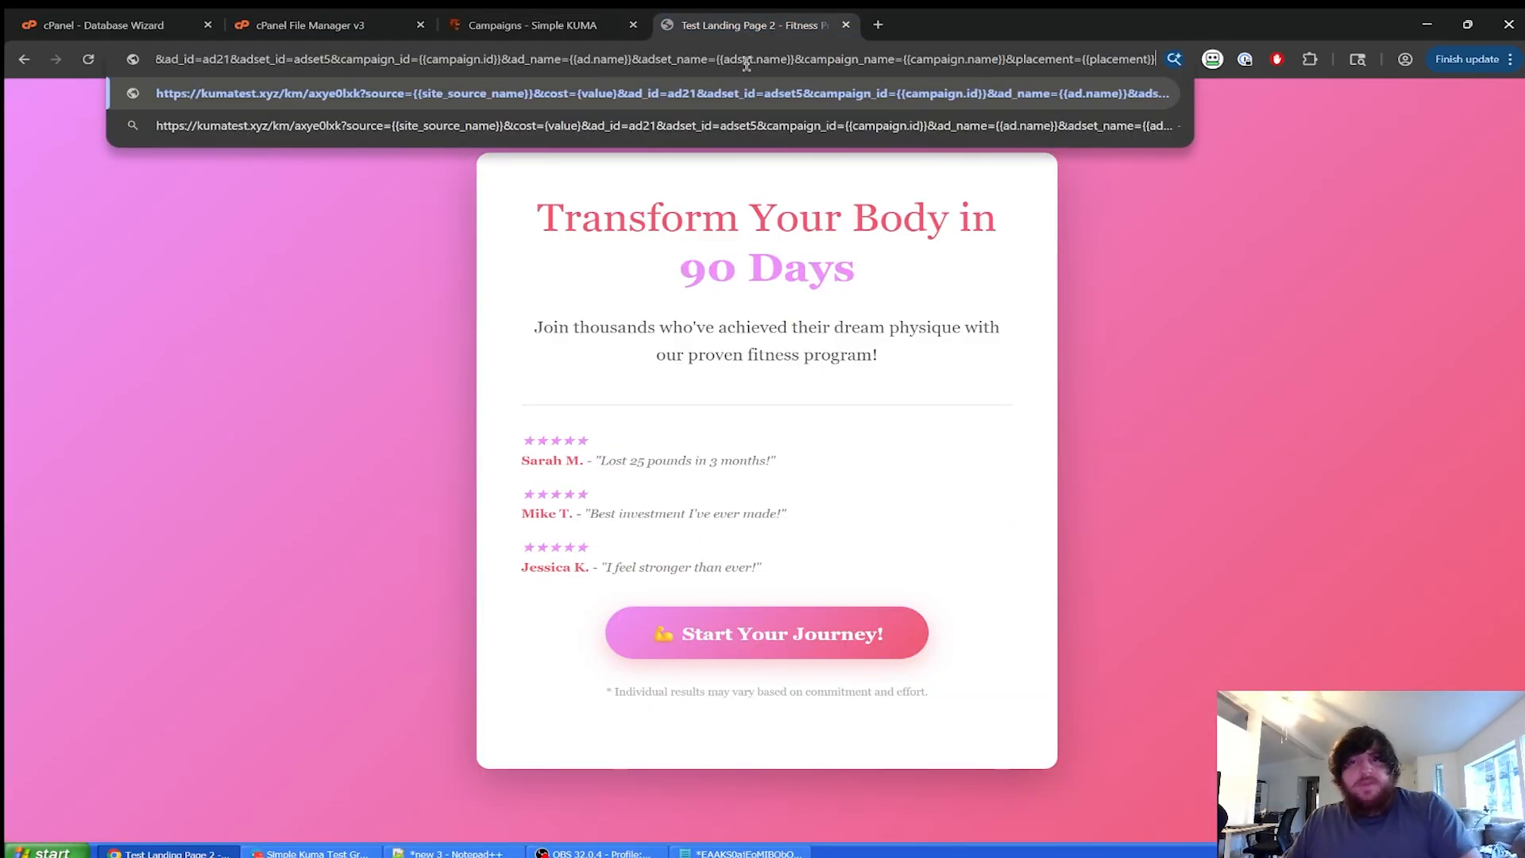
pyautogui.press('Return')
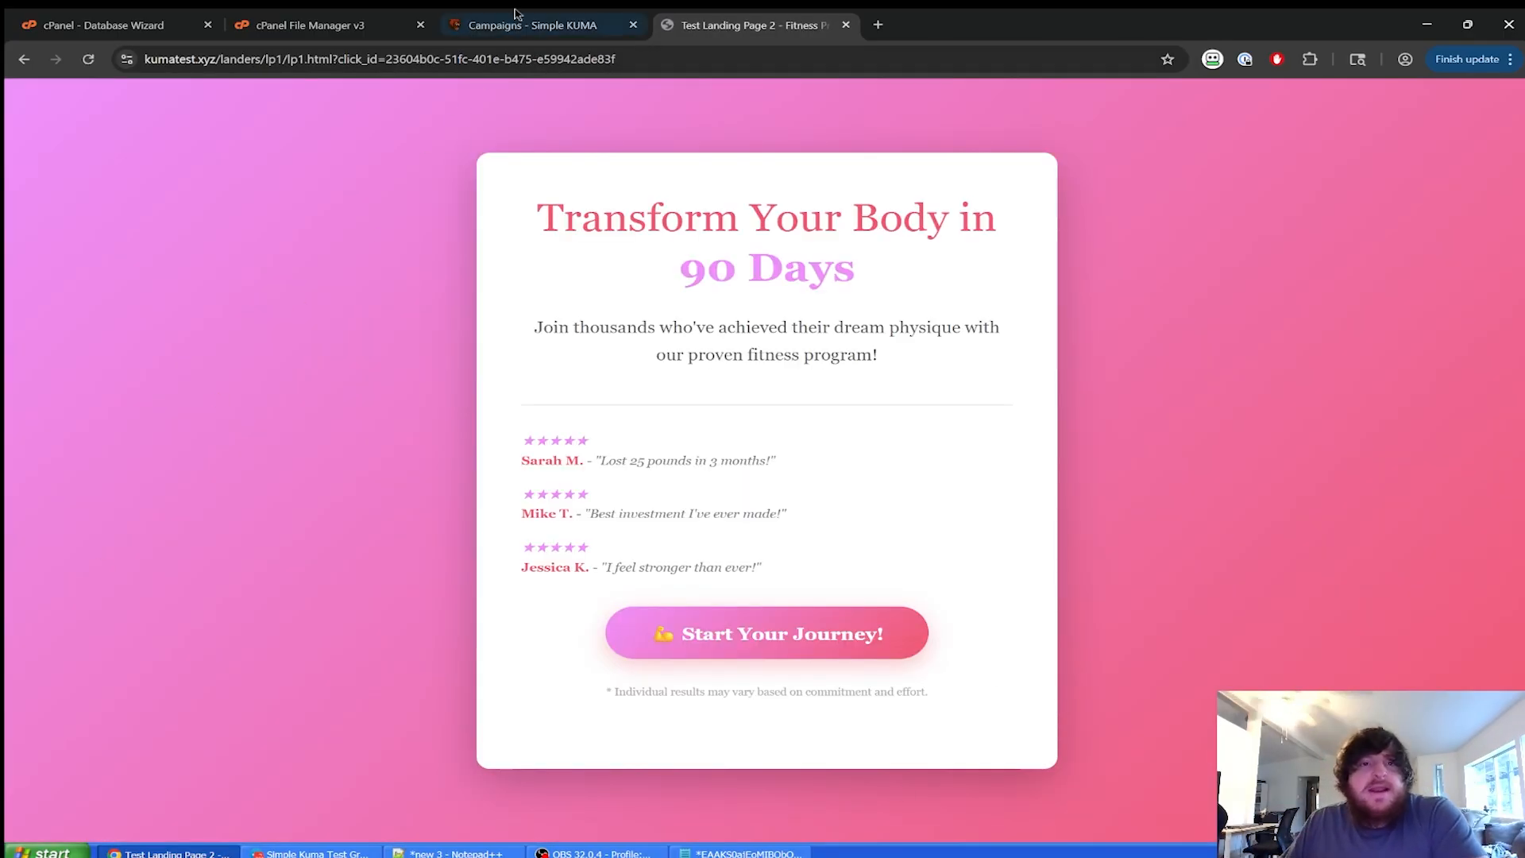
pyautogui.click(524, 25)
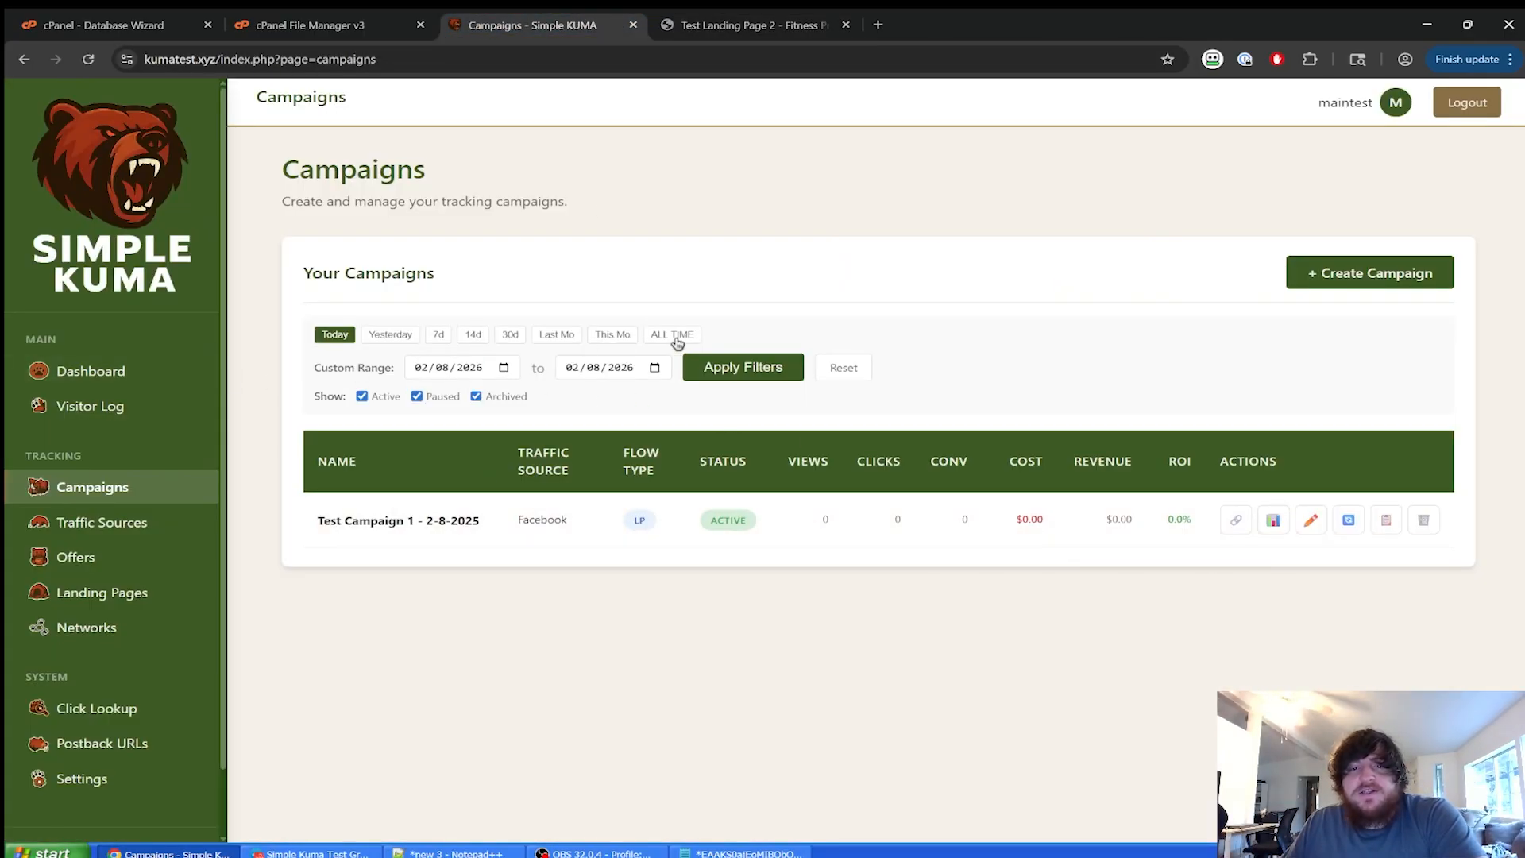
pyautogui.click(754, 369)
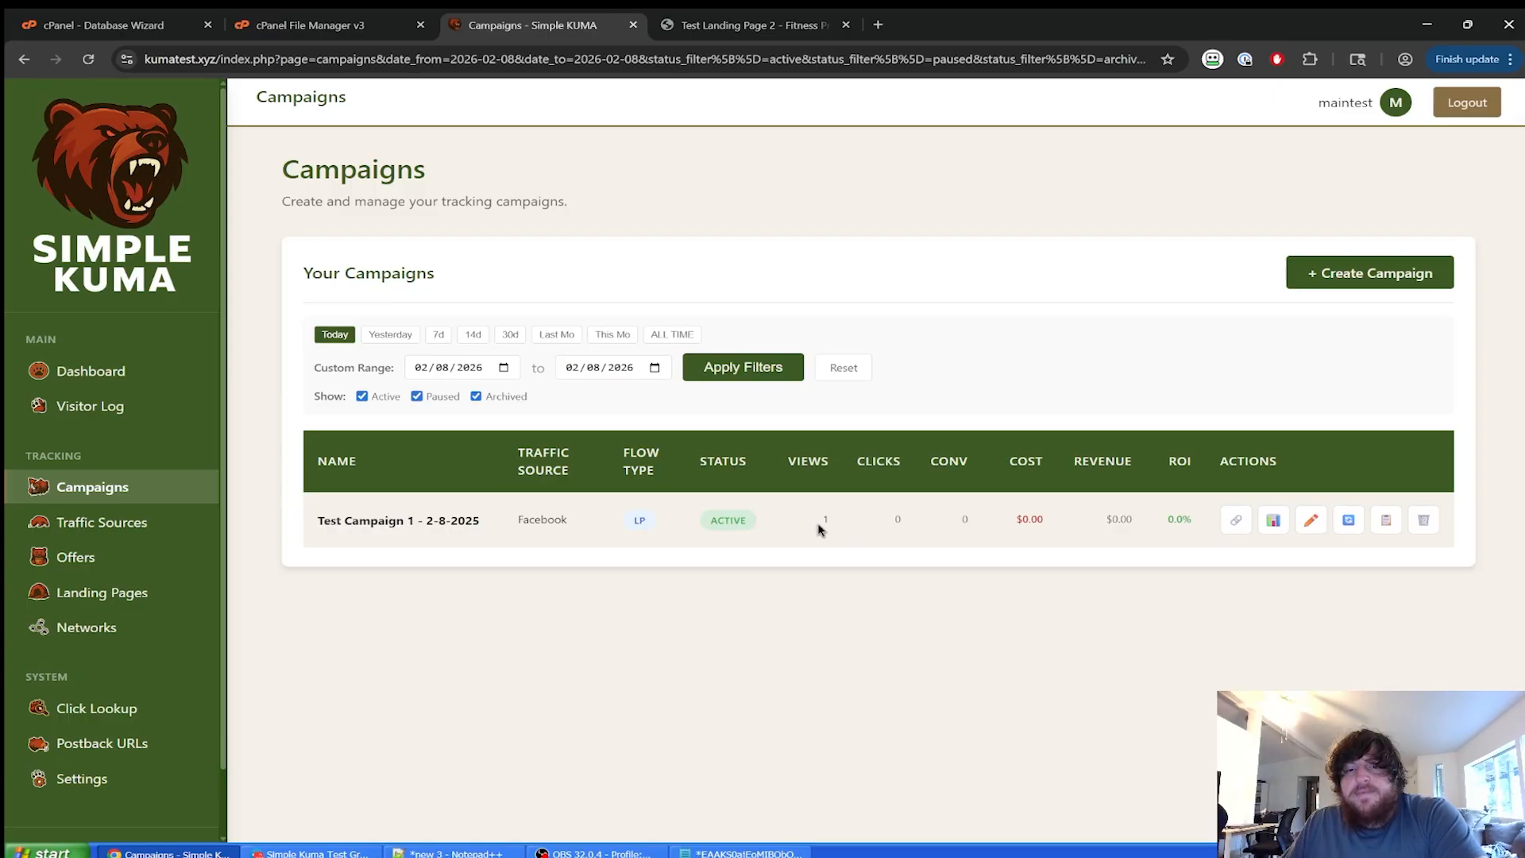
# Check the Visitor Log, then click Start Your Journey on the lander to reach example.com.
pyautogui.click(89, 406)
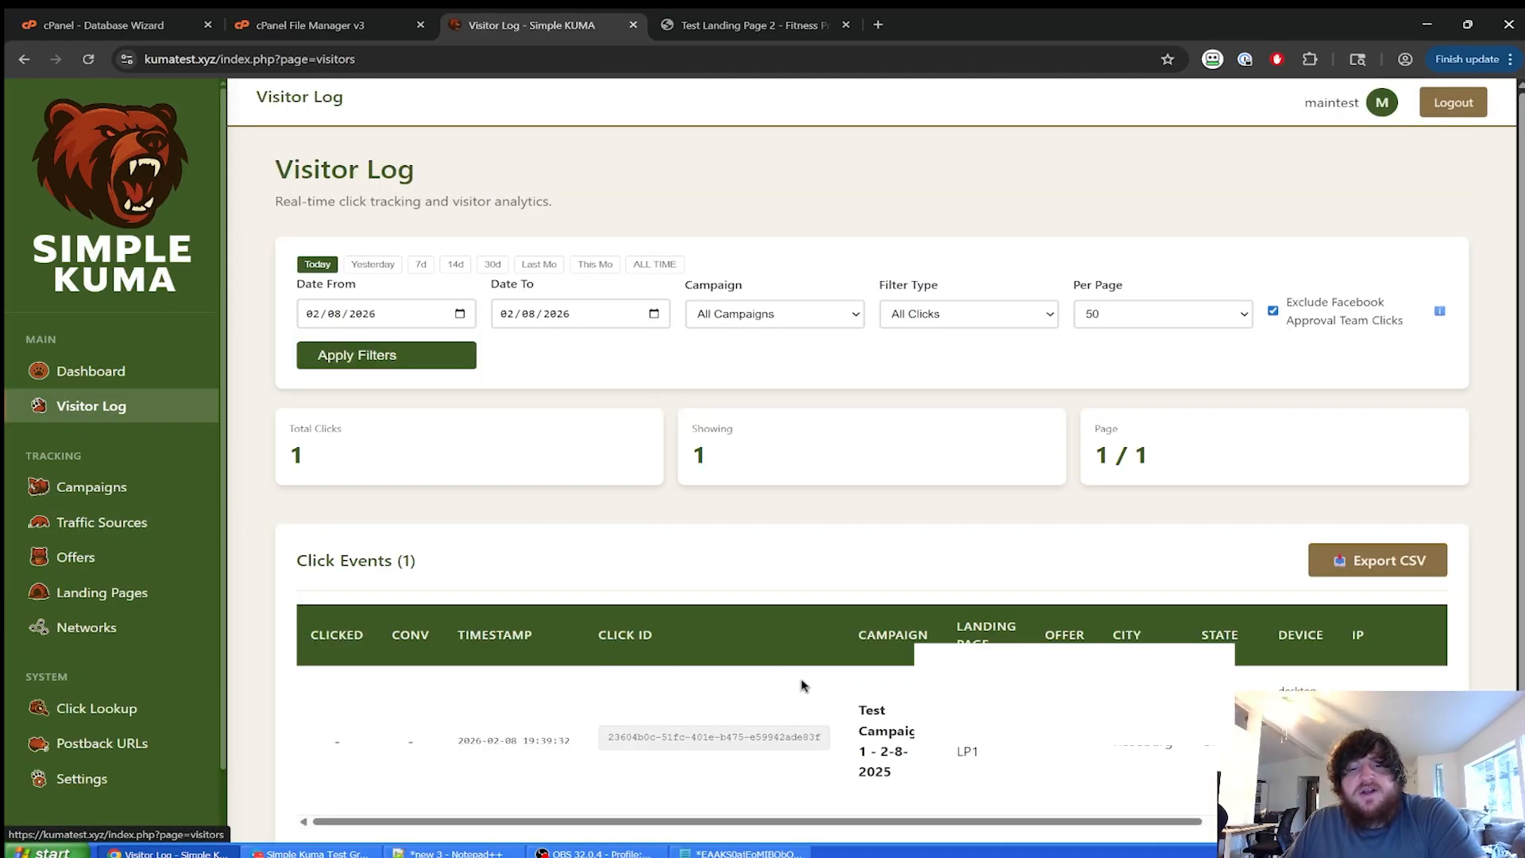
pyautogui.scroll(-1, 874, 604)
pyautogui.scroll(1, 861, 524)
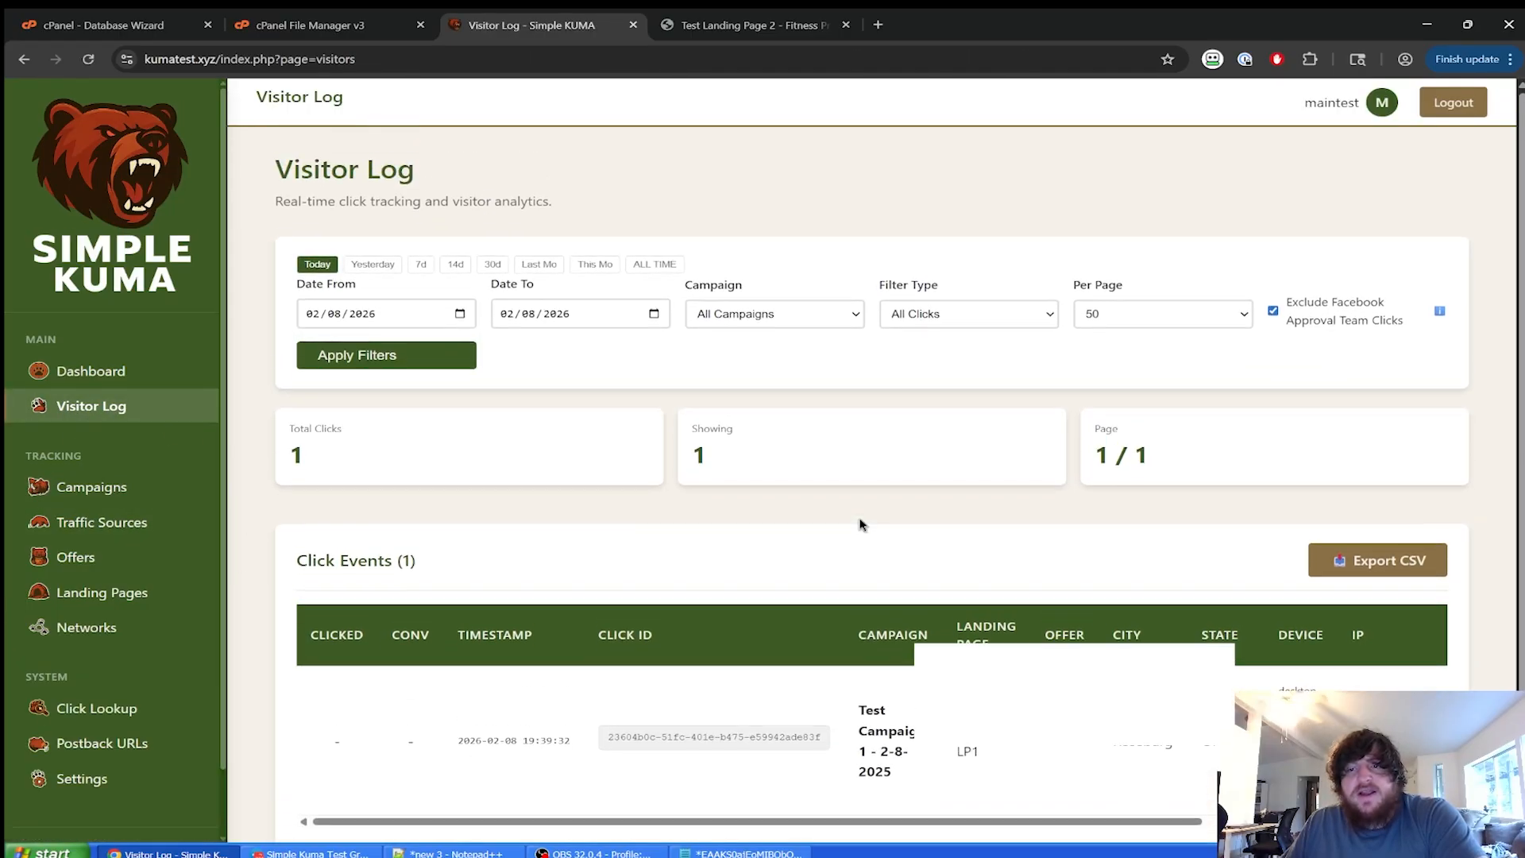
pyautogui.click(746, 25)
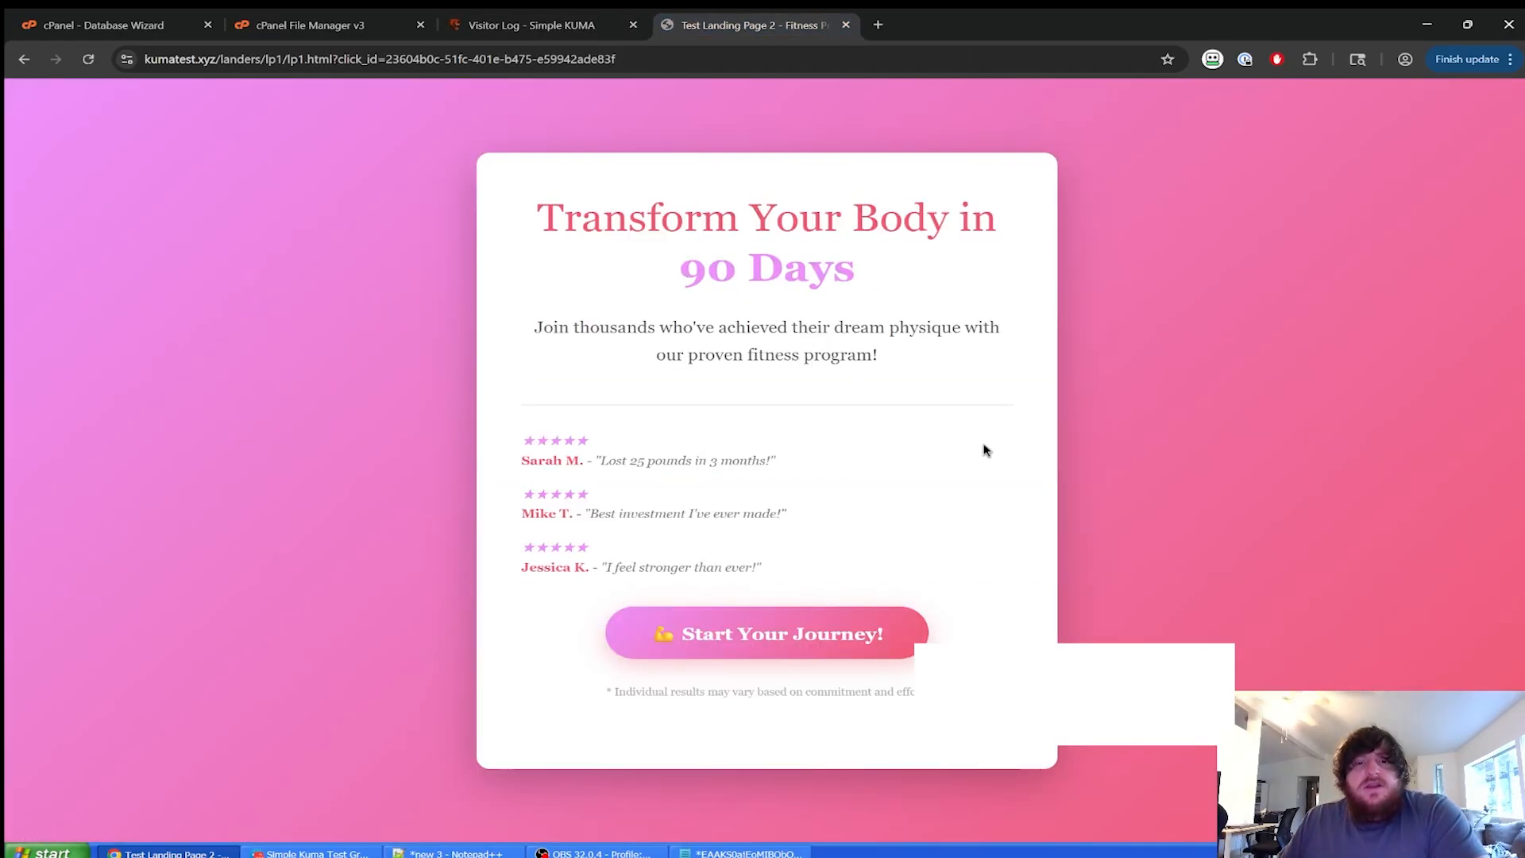
pyautogui.click(790, 638)
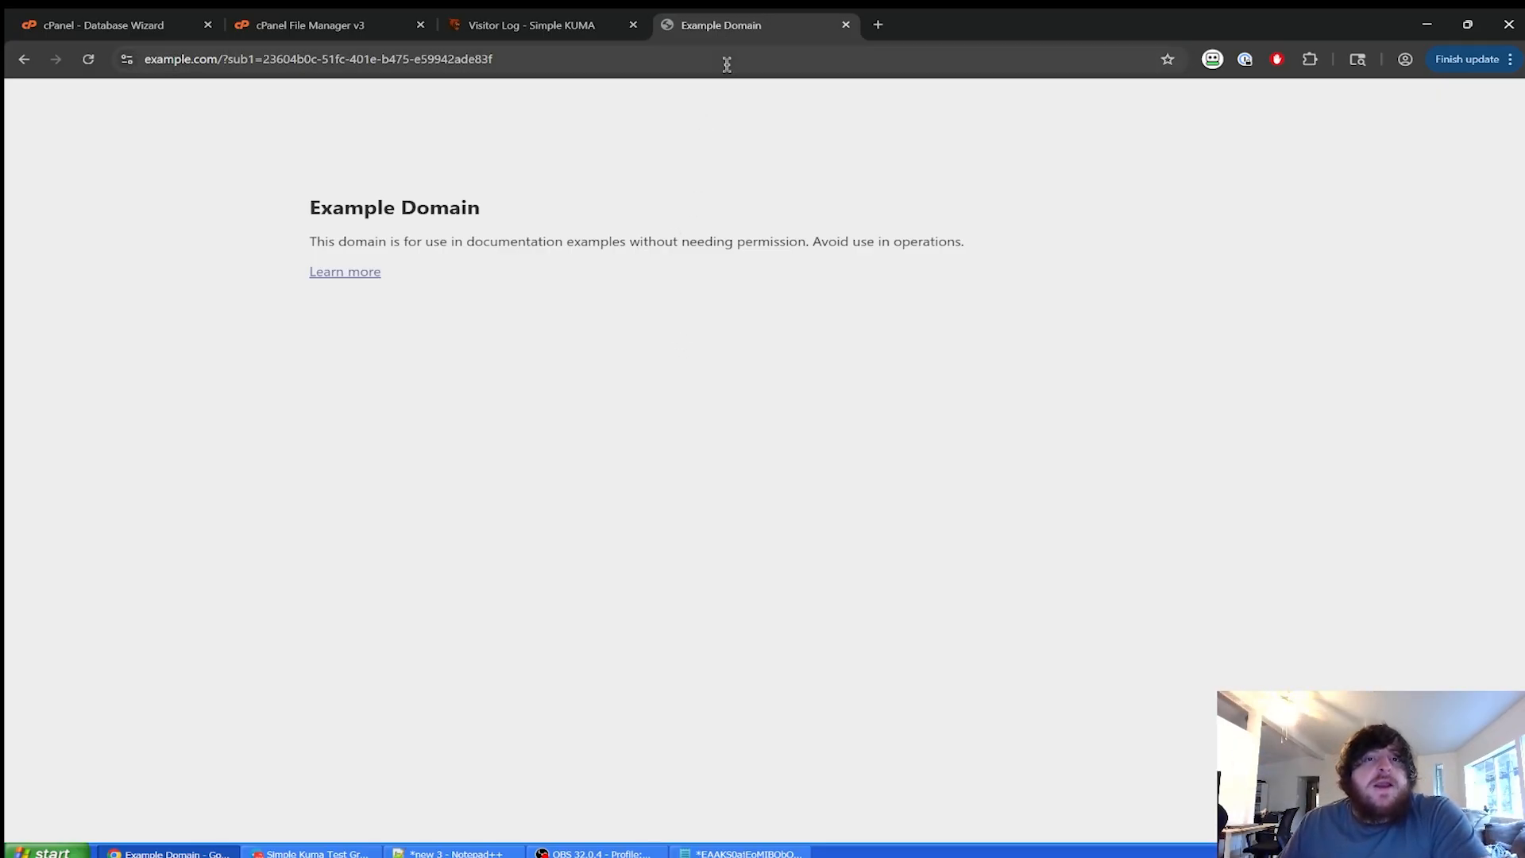
# Refresh the Visitor Log to show the click-through and copy its Click ID.
pyautogui.click(524, 28)
pyautogui.scroll(-1, 486, 571)
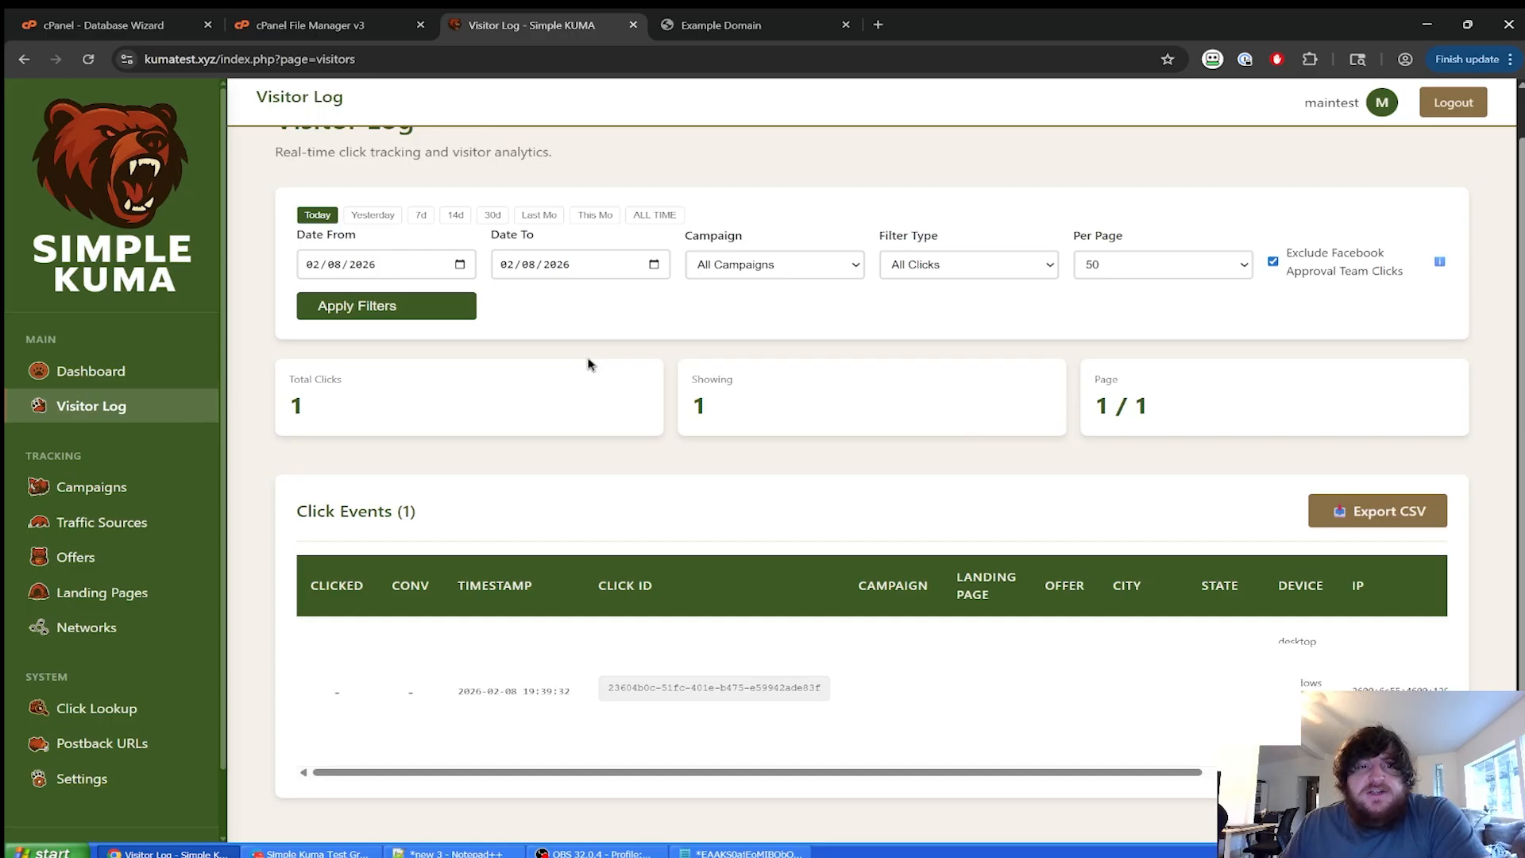
pyautogui.click(386, 306)
pyautogui.scroll(-1, 336, 631)
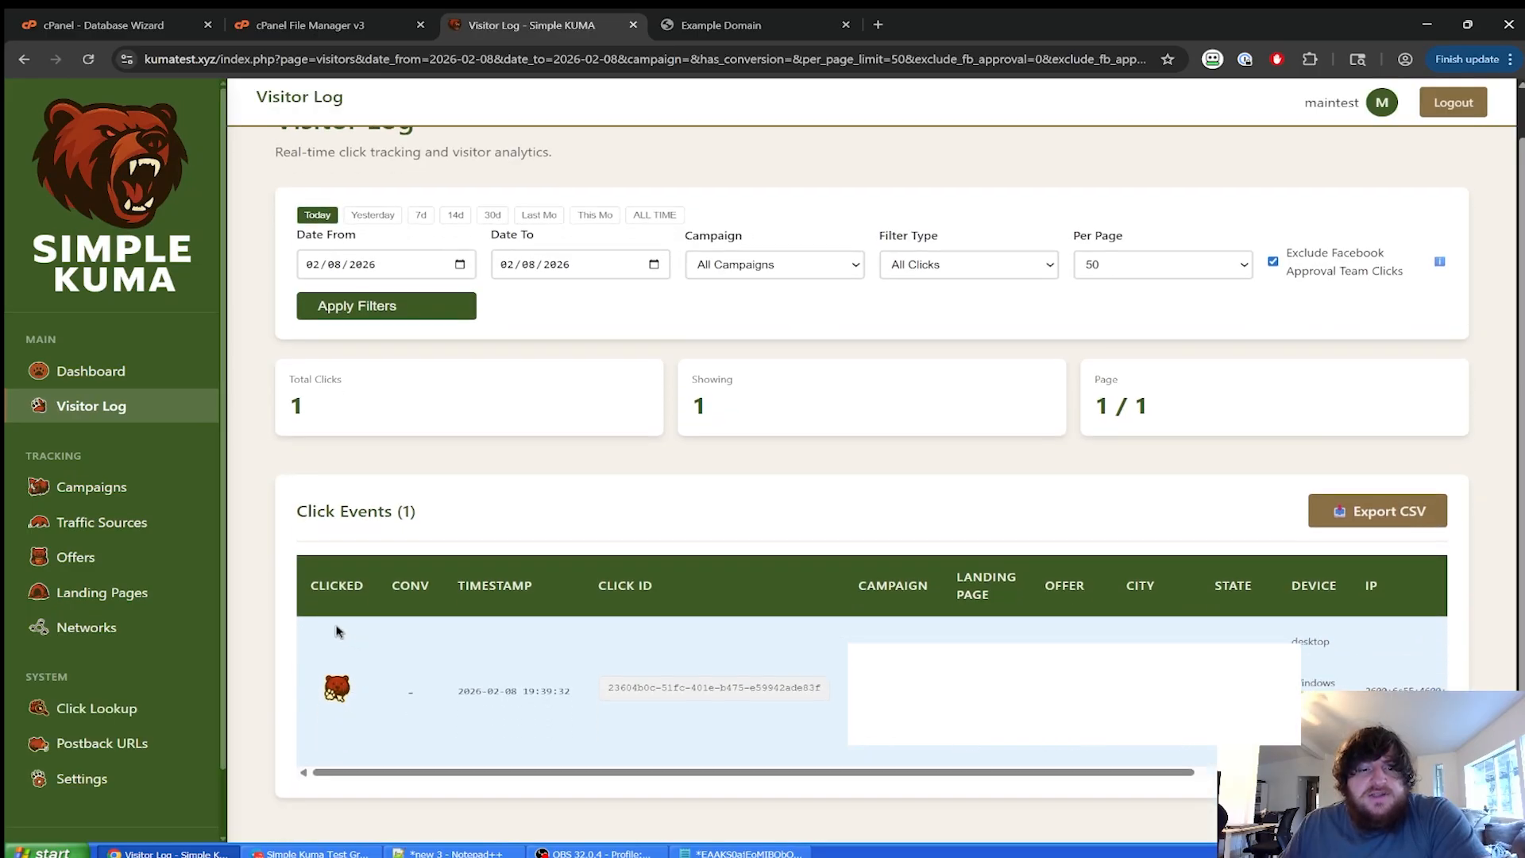
pyautogui.moveTo(503, 773); pyautogui.dragTo(473, 746)
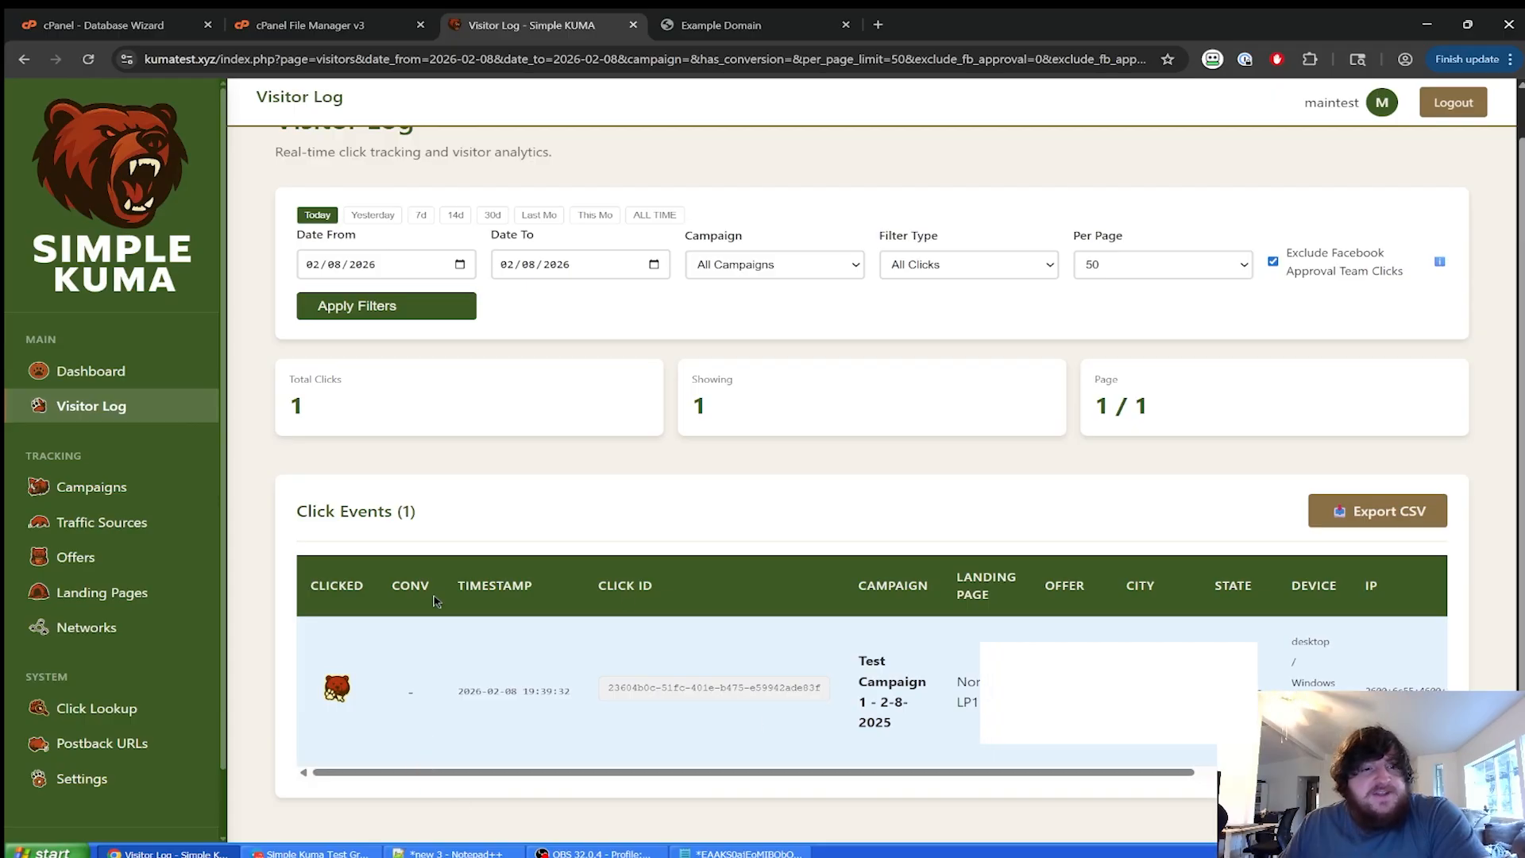
pyautogui.click(723, 699)
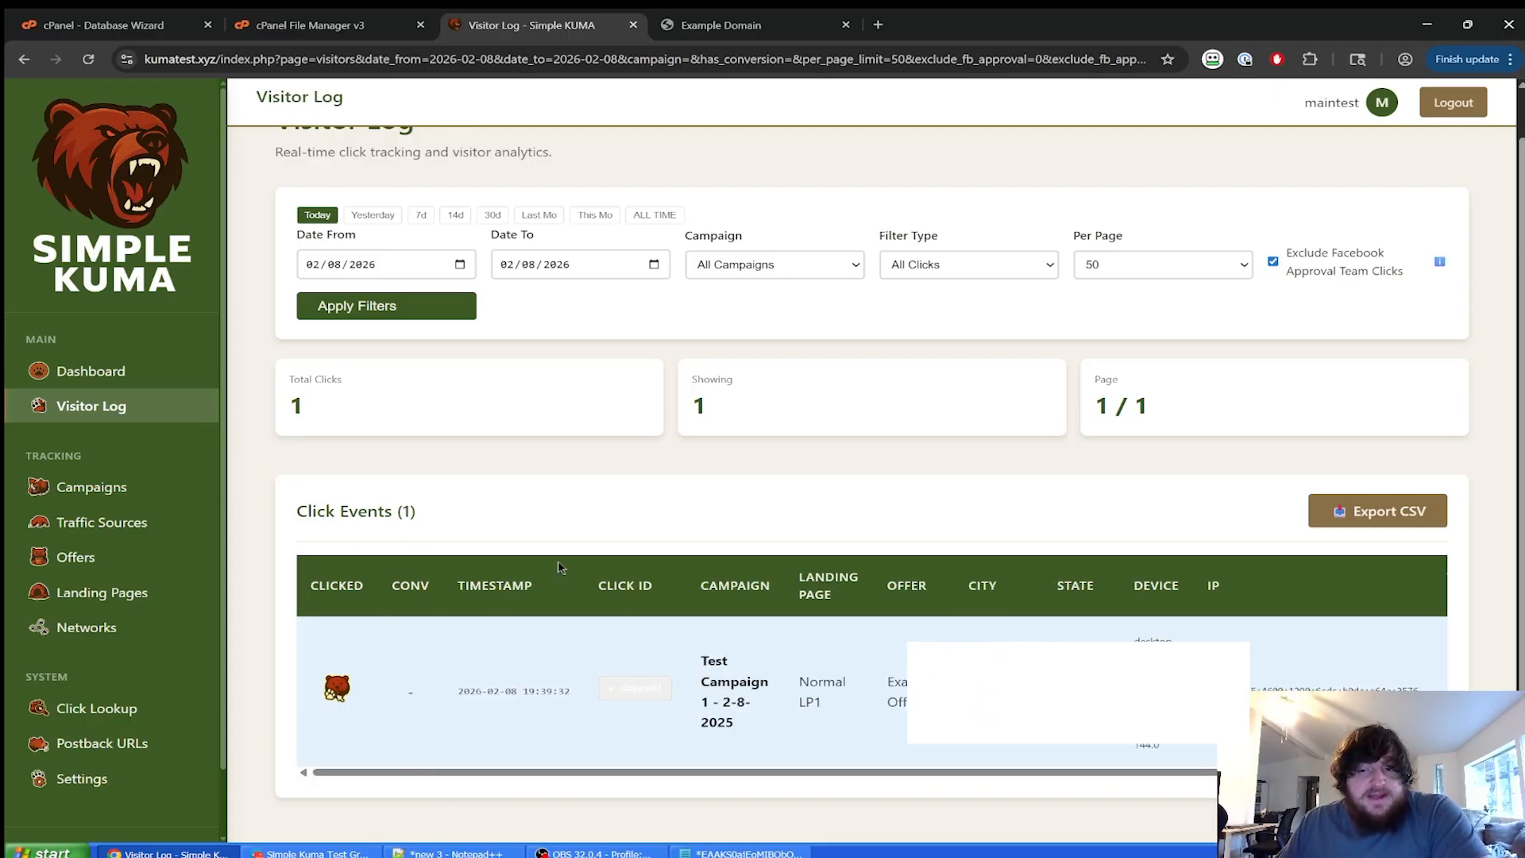
# Visit Click Lookup and the Visitor Log, then open the Campaigns list showing 1 view, 1 click.
pyautogui.scroll(-1, 127, 636)
pyautogui.click(143, 637)
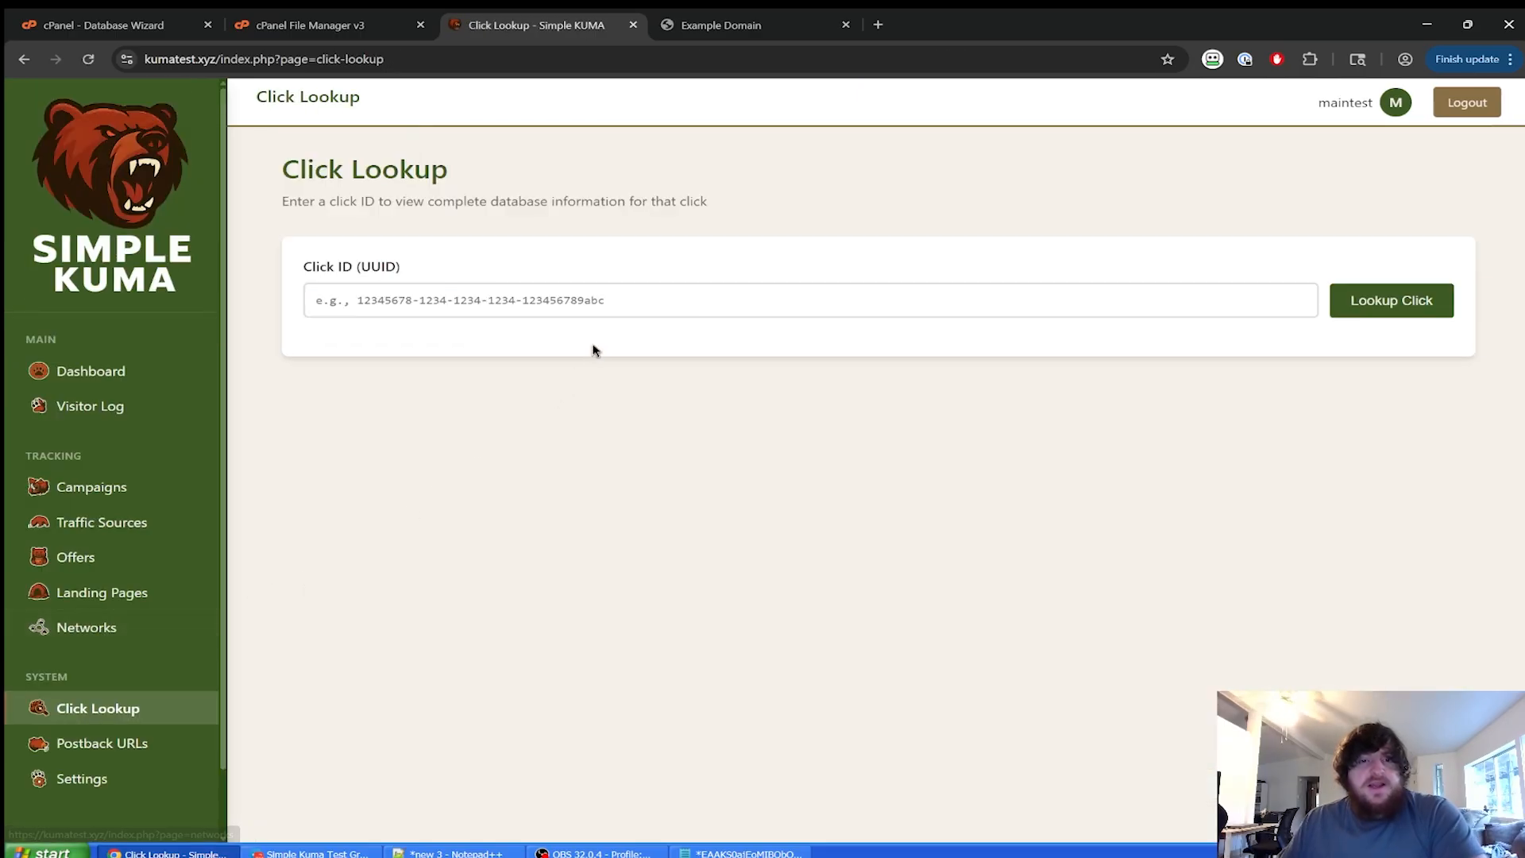
pyautogui.click(599, 302)
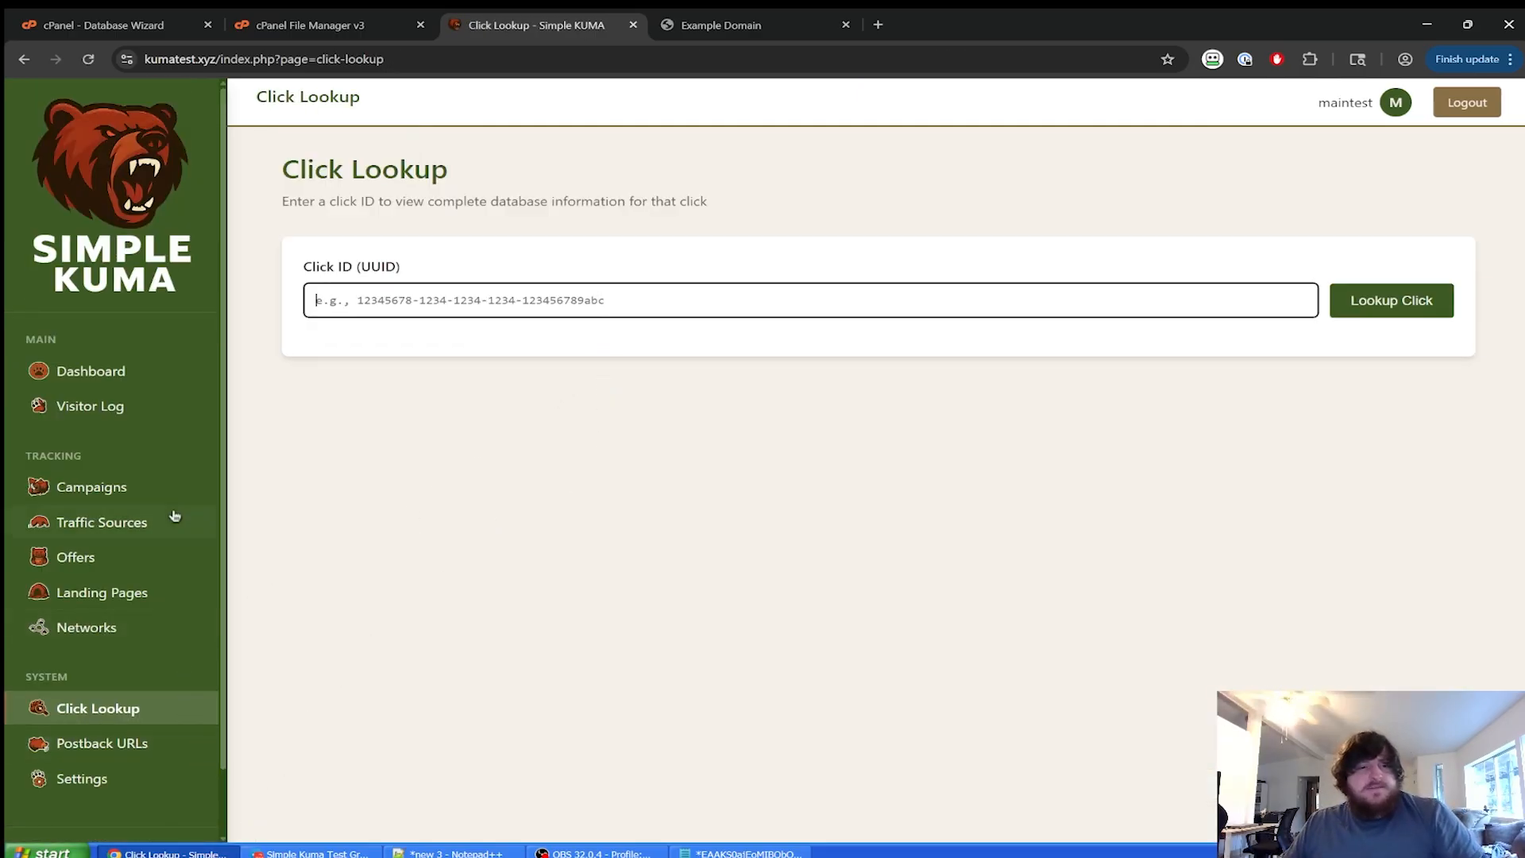
pyautogui.click(162, 411)
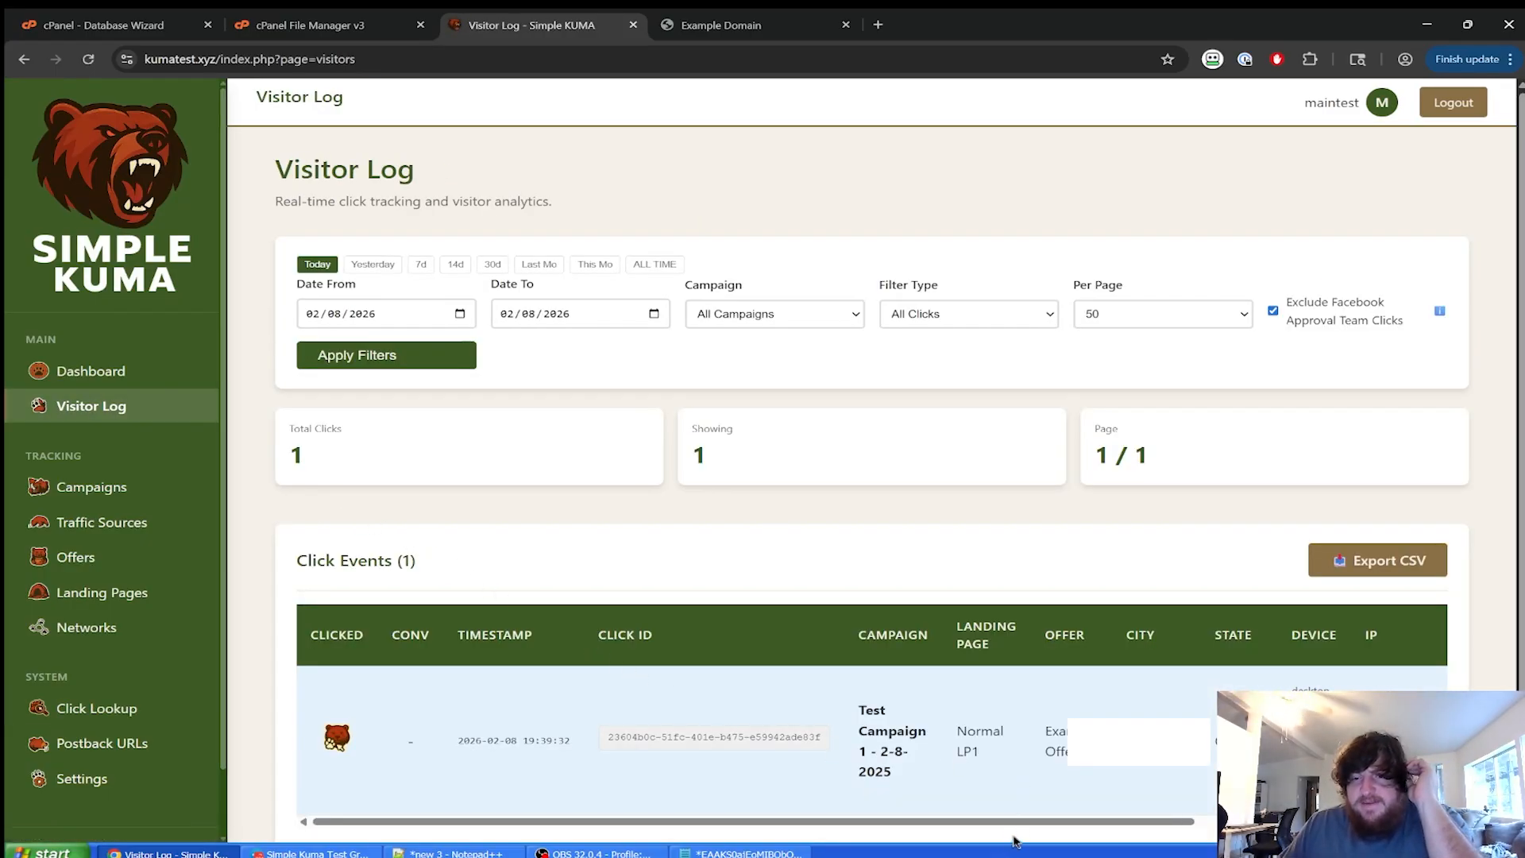
pyautogui.moveTo(1012, 822); pyautogui.dragTo(976, 822)
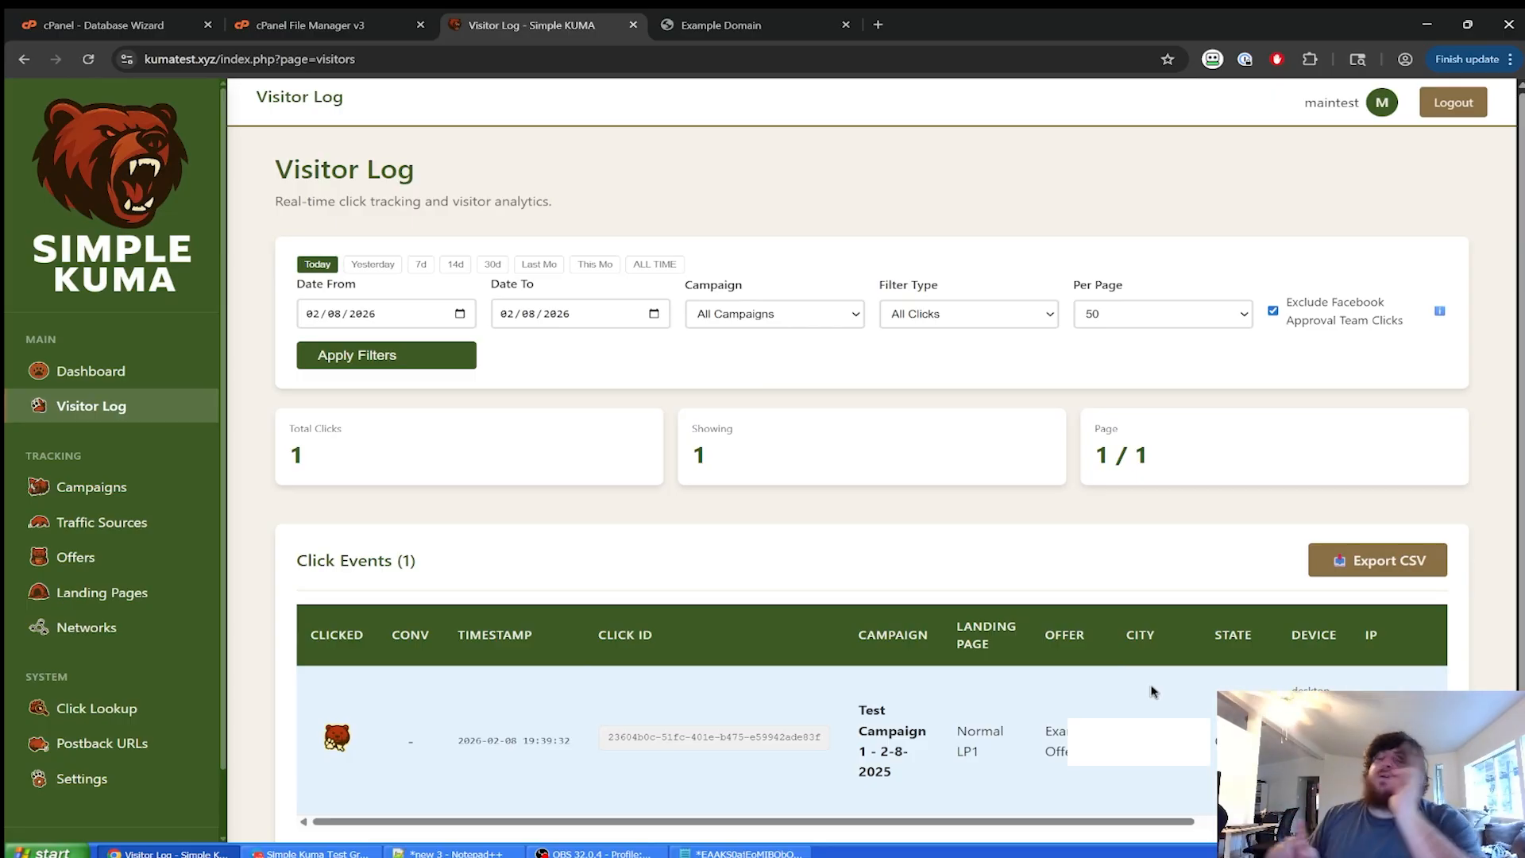
pyautogui.click(147, 486)
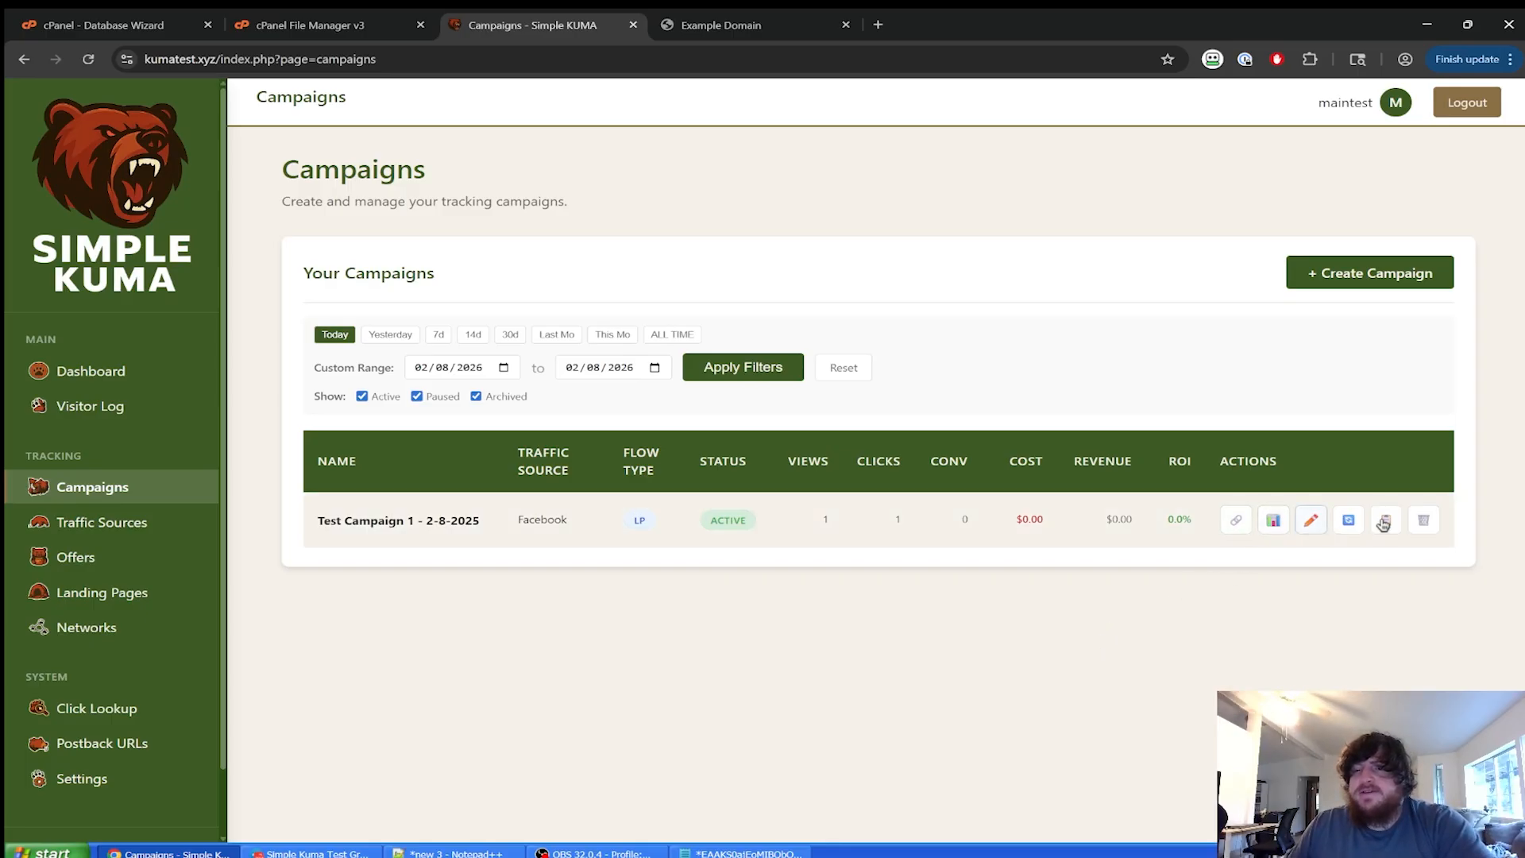
# Open Test Campaign 1's stats page and scroll through the figures.
pyautogui.click(1271, 521)
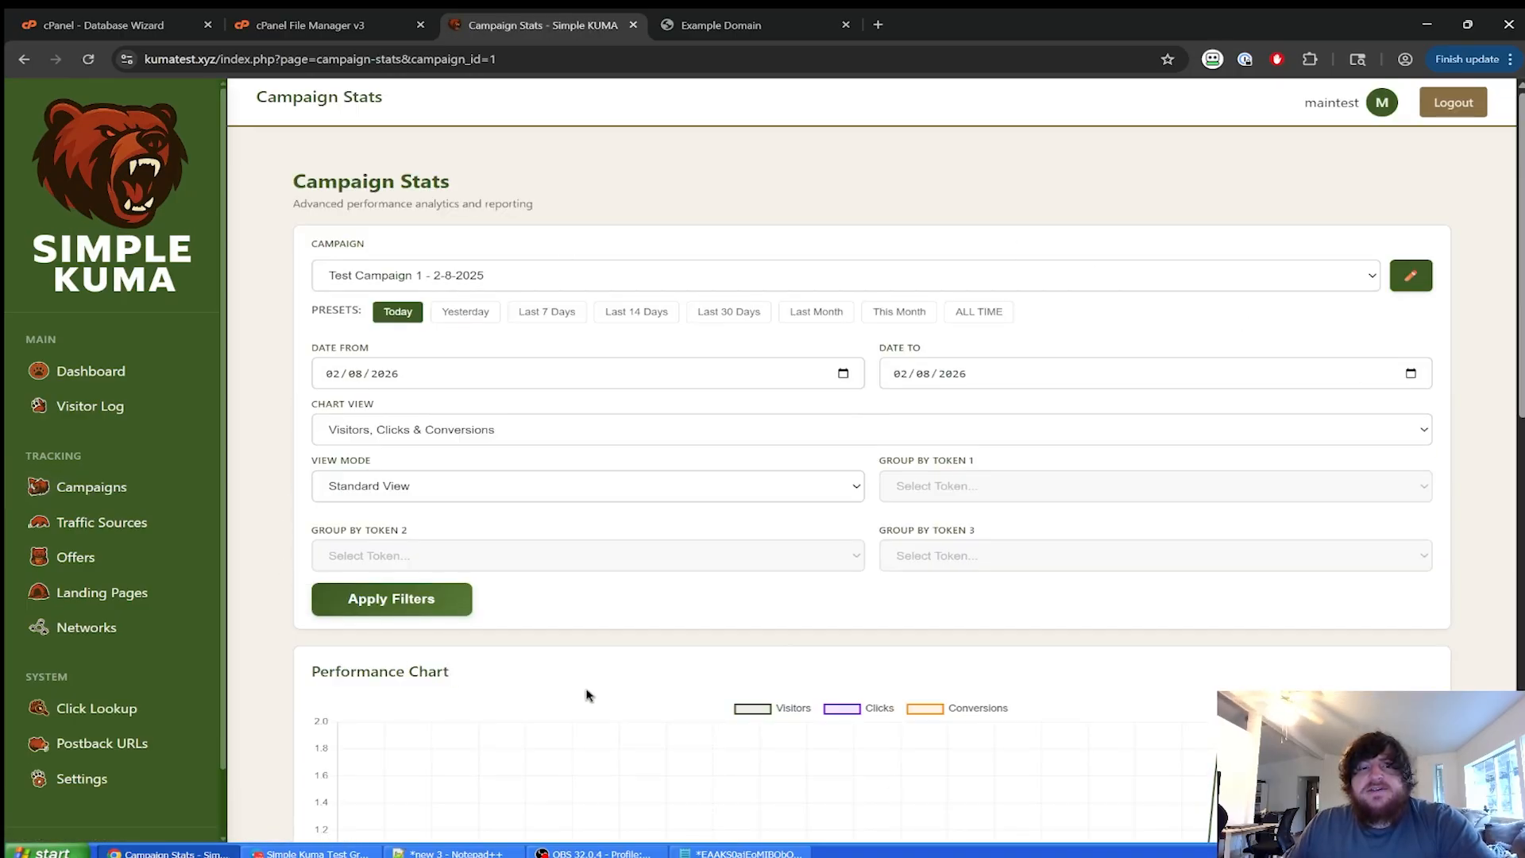
pyautogui.scroll(-10, 667, 468)
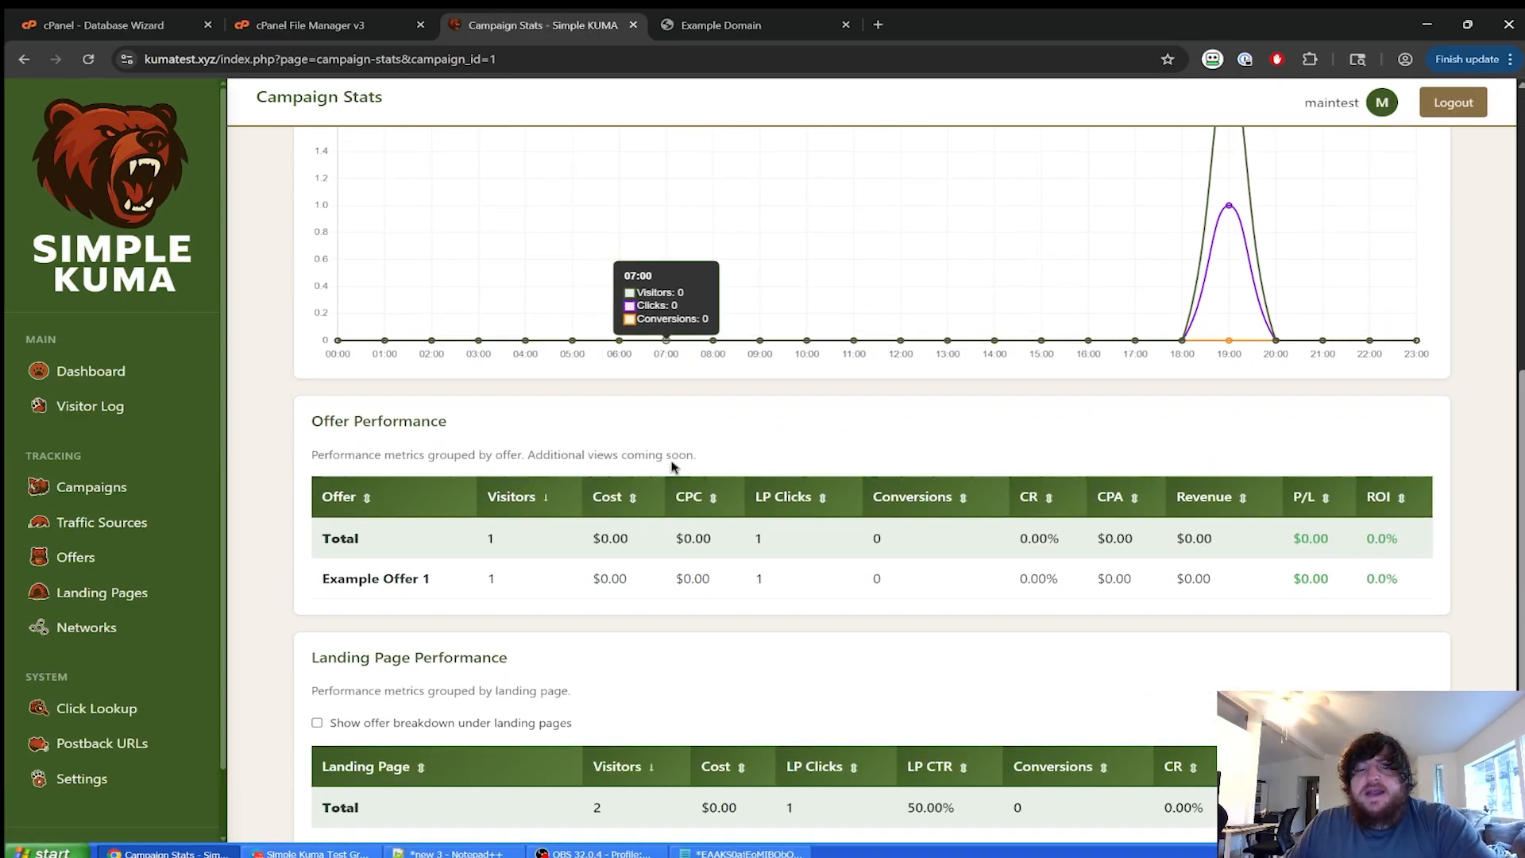
pyautogui.scroll(-1, 651, 531)
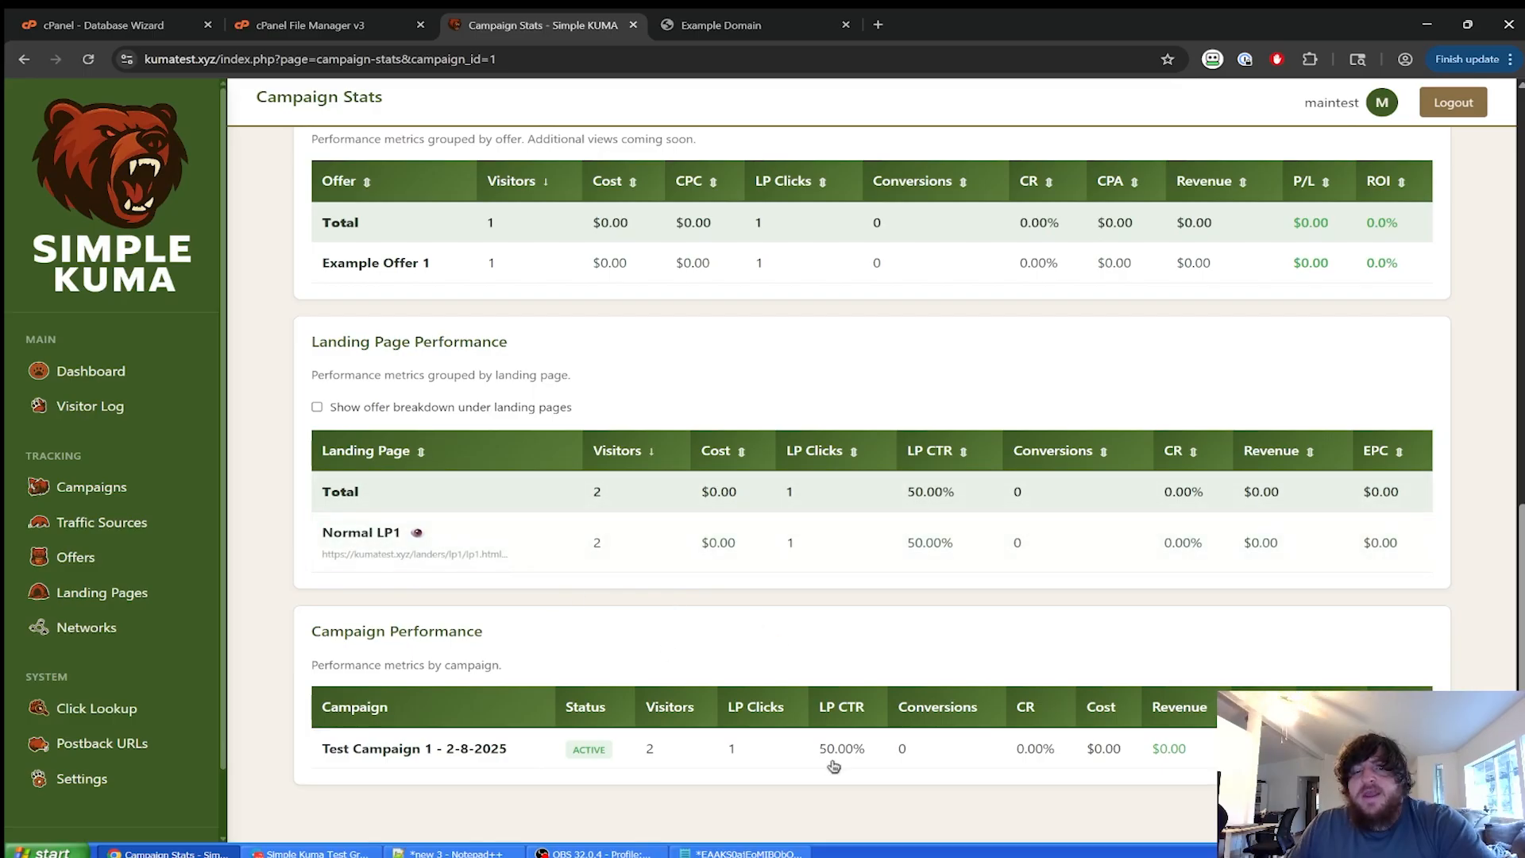
pyautogui.scroll(3, 742, 640)
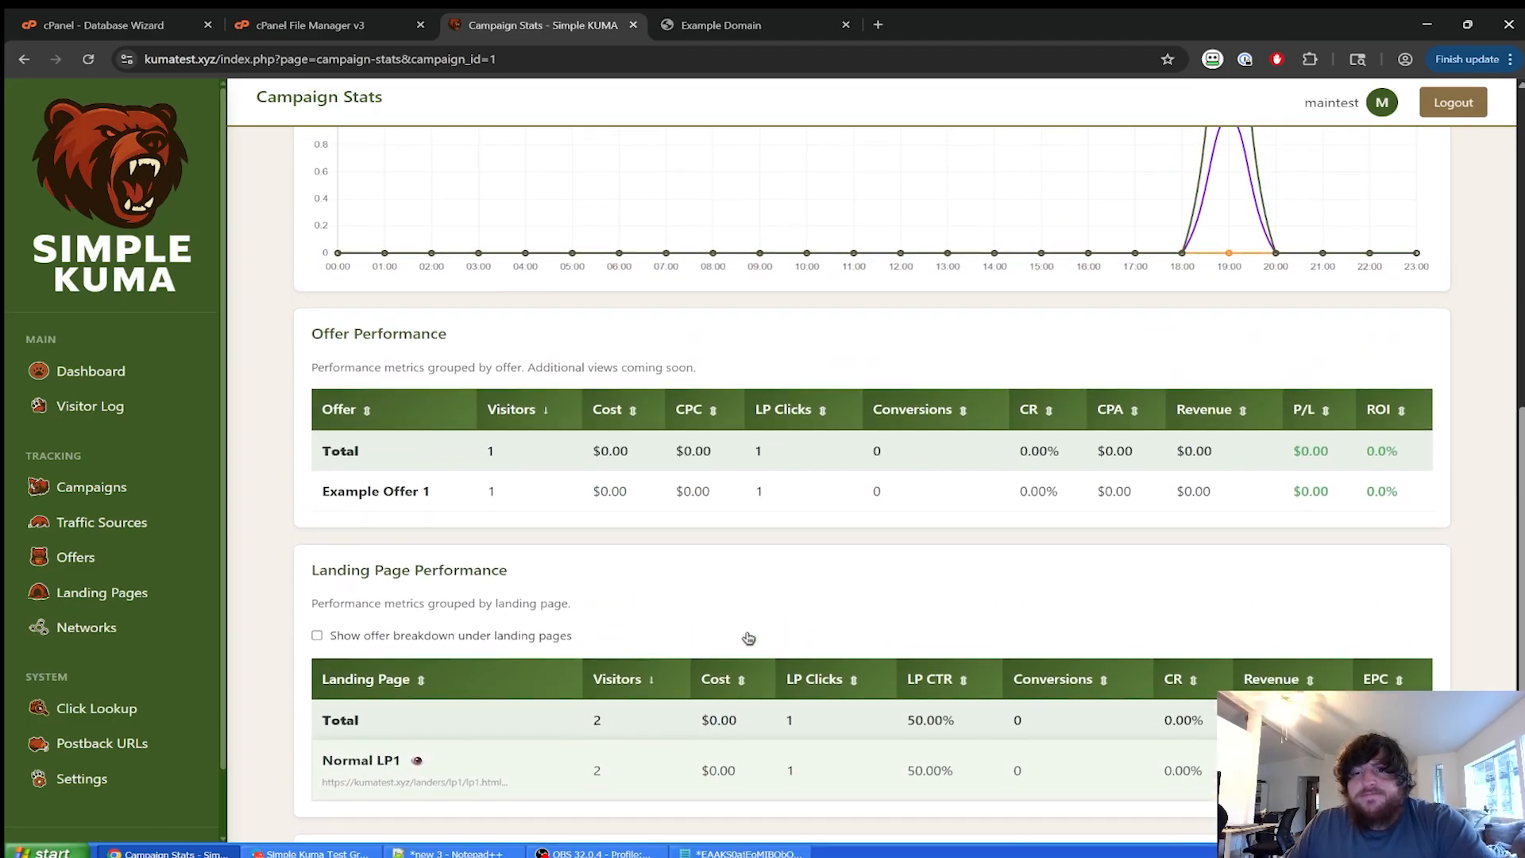
pyautogui.scroll(2, 748, 638)
pyautogui.scroll(5, 1056, 620)
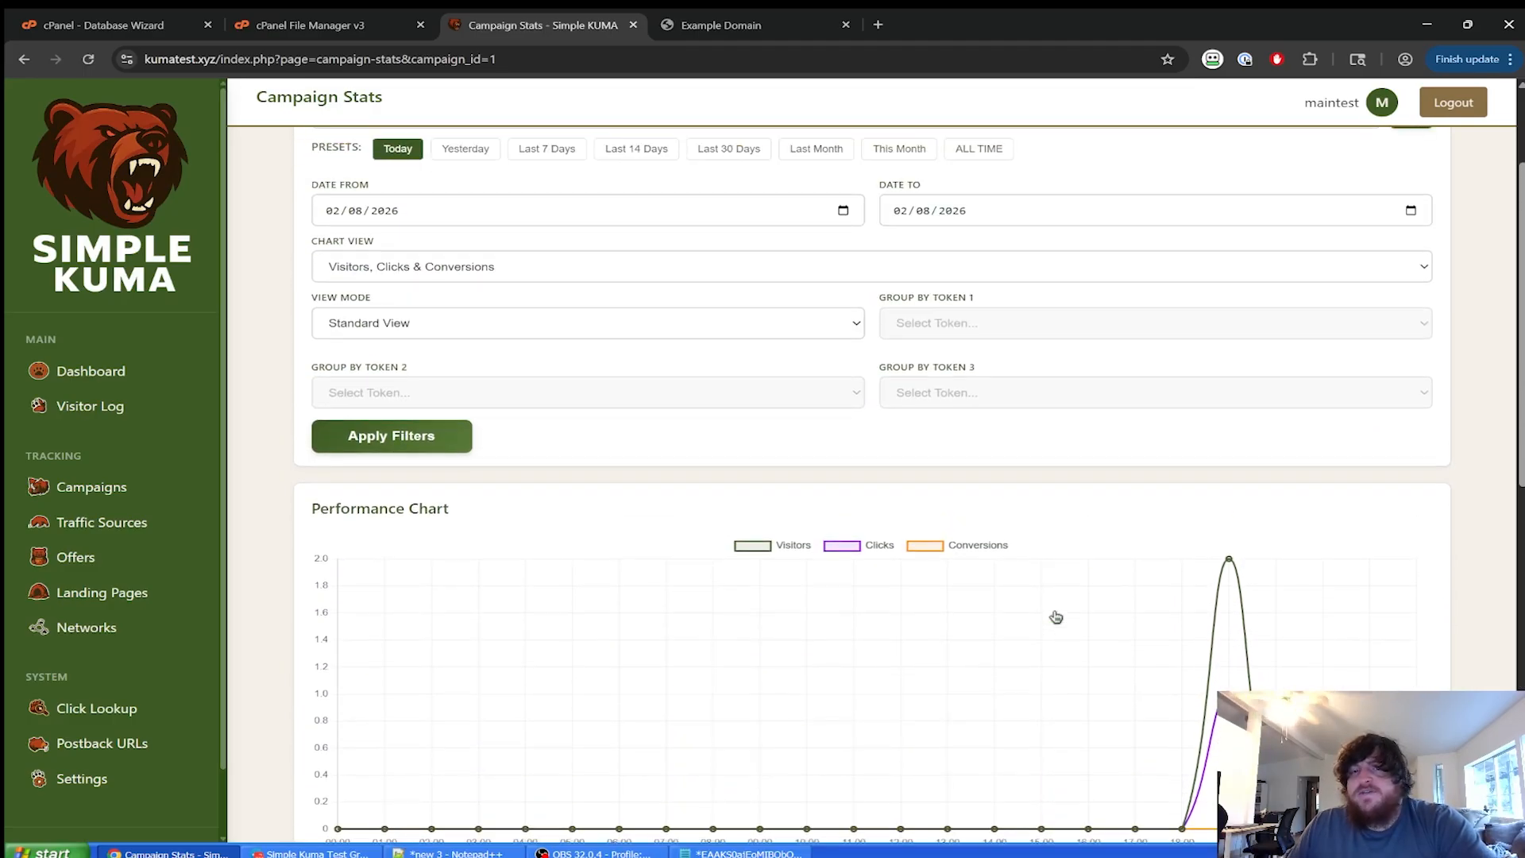
pyautogui.scroll(2, 1056, 617)
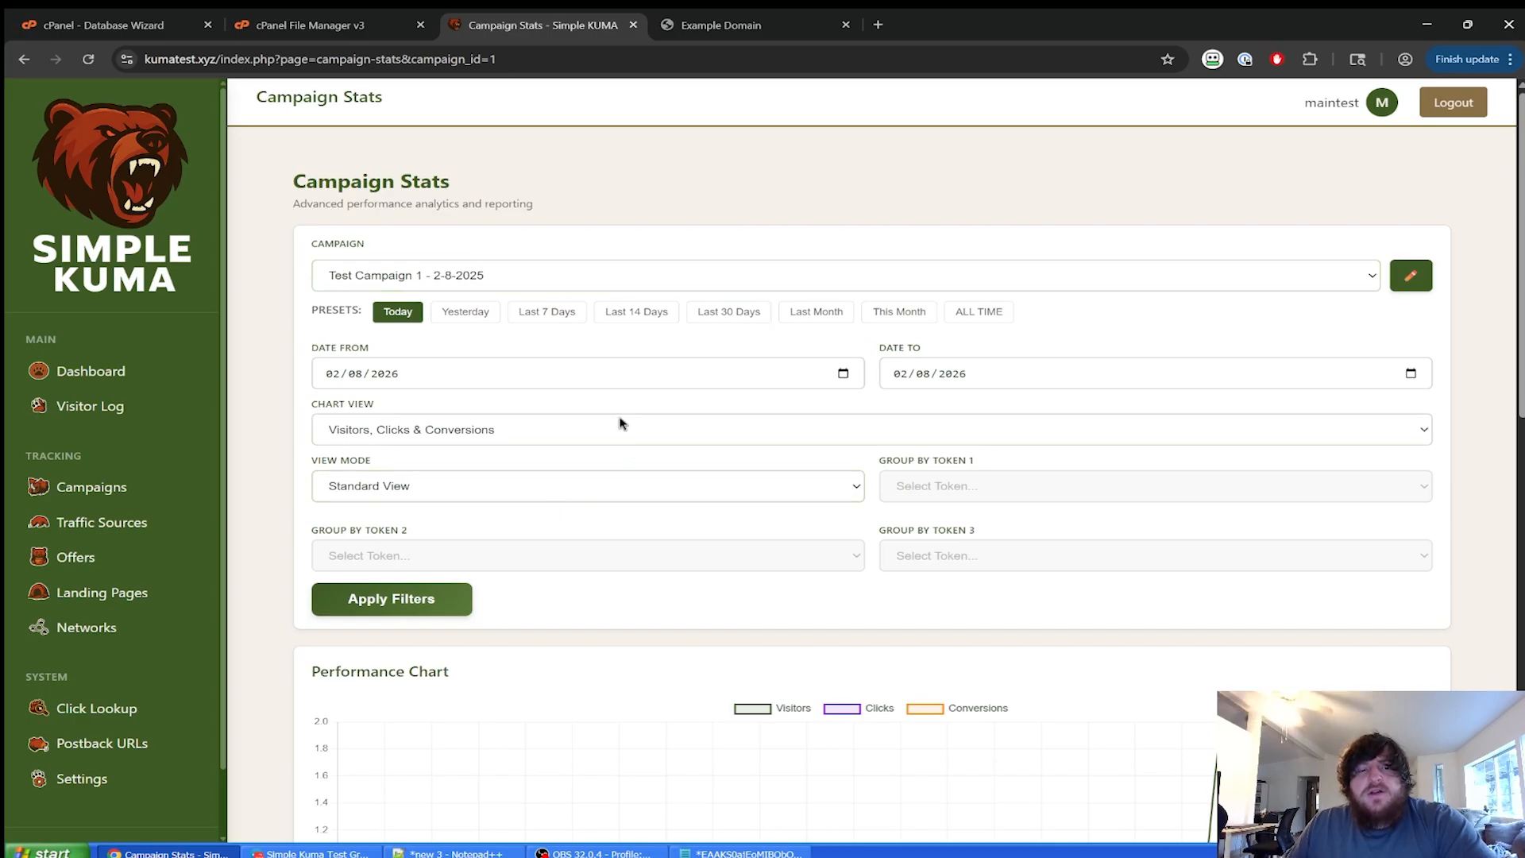
# Set View Mode to Target Performance and Group By Token 1 to Ad Set ID.
pyautogui.click(488, 484)
pyautogui.click(446, 531)
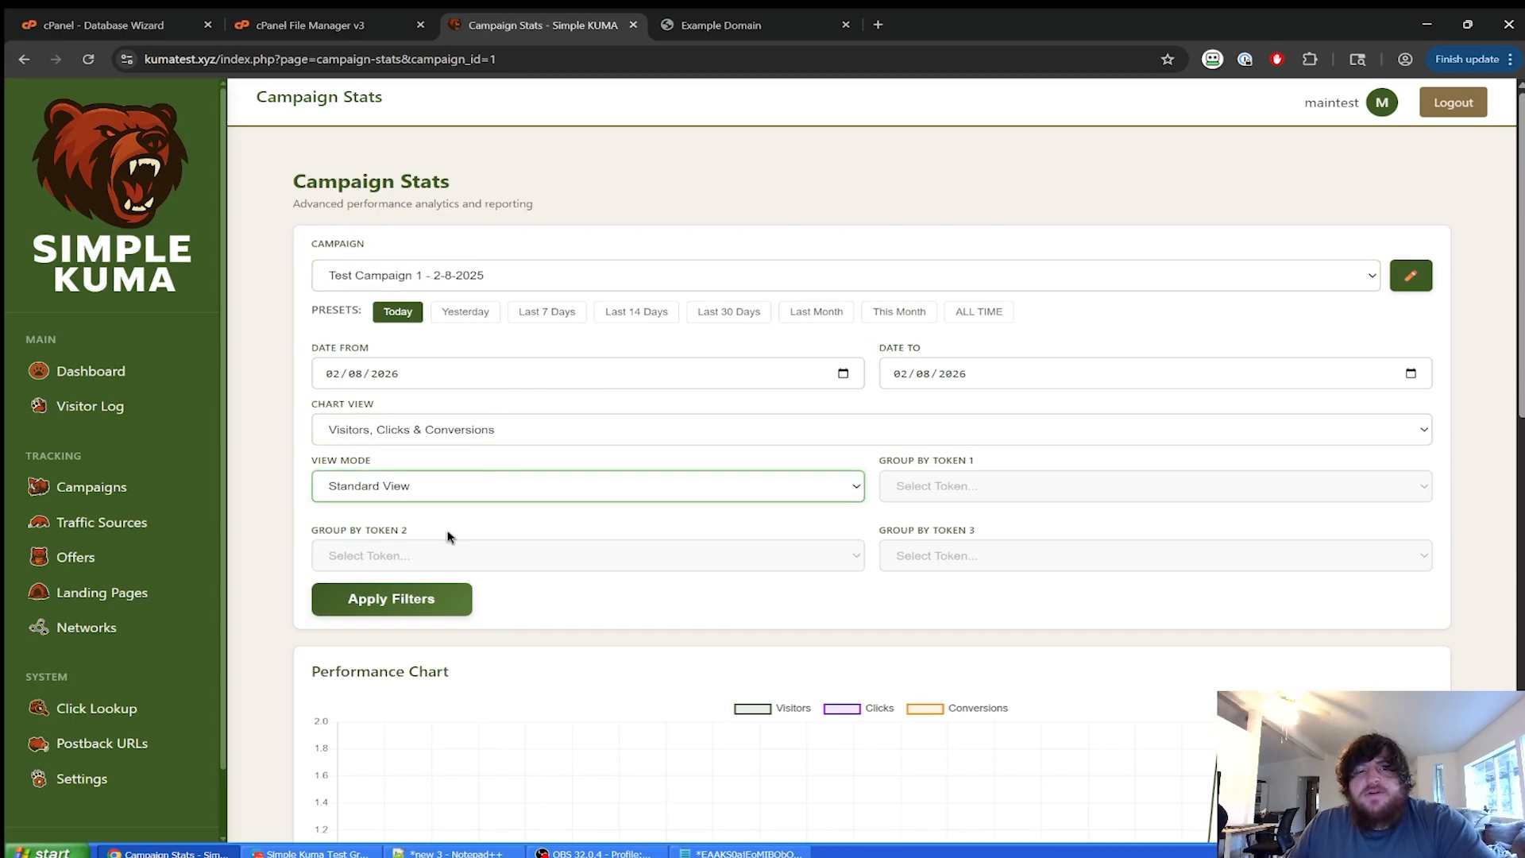
pyautogui.click(1000, 491)
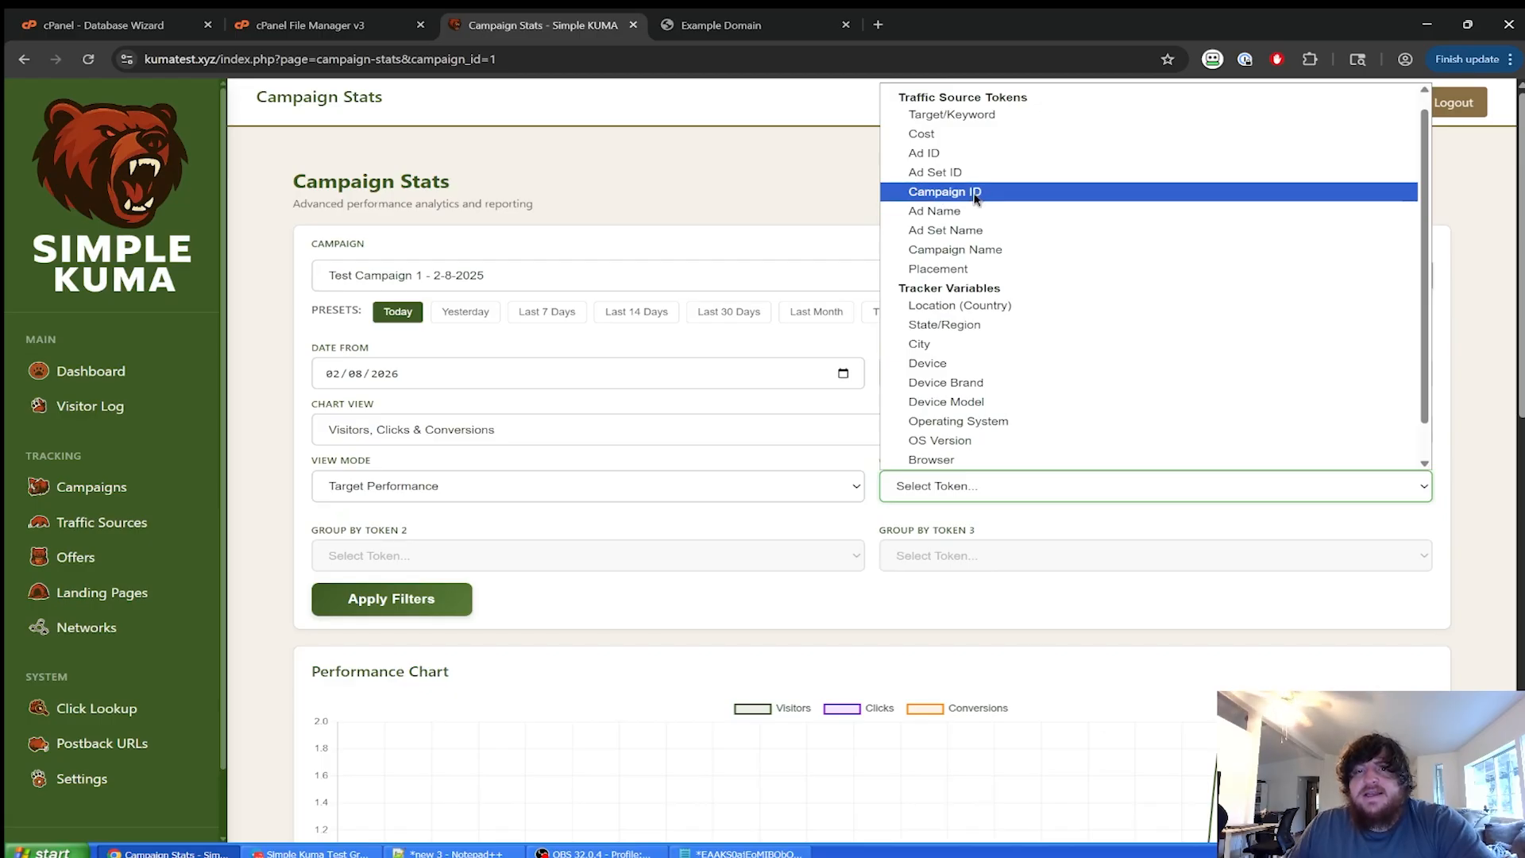
pyautogui.click(942, 172)
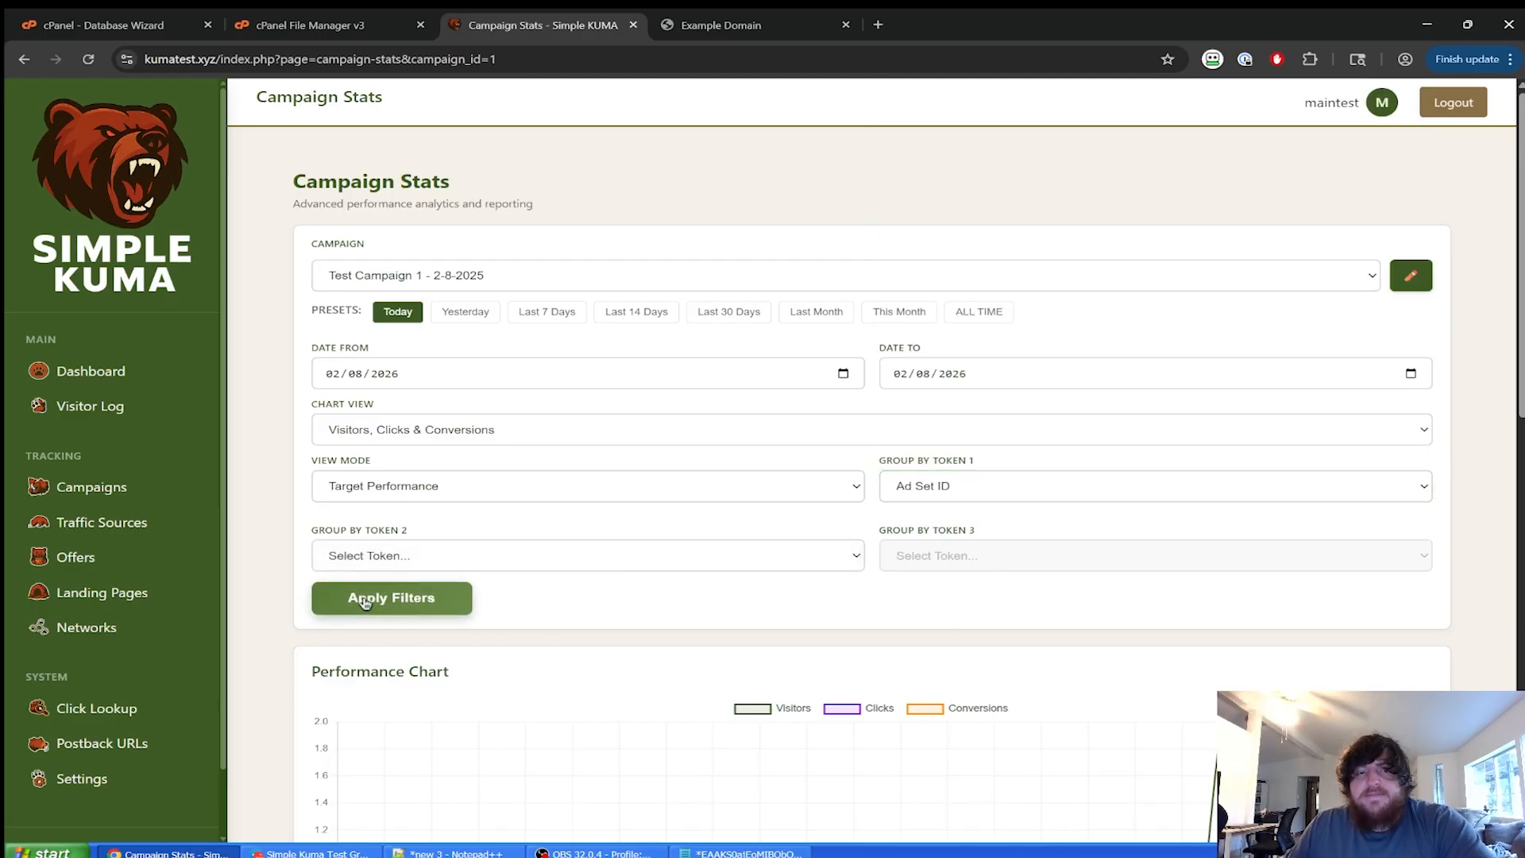
# Apply the Ad Set ID grouping and review the breakdown crediting adset5 with 1 LP click.
pyautogui.click(391, 598)
pyautogui.scroll(-10, 1194, 515)
pyautogui.scroll(8, 1194, 515)
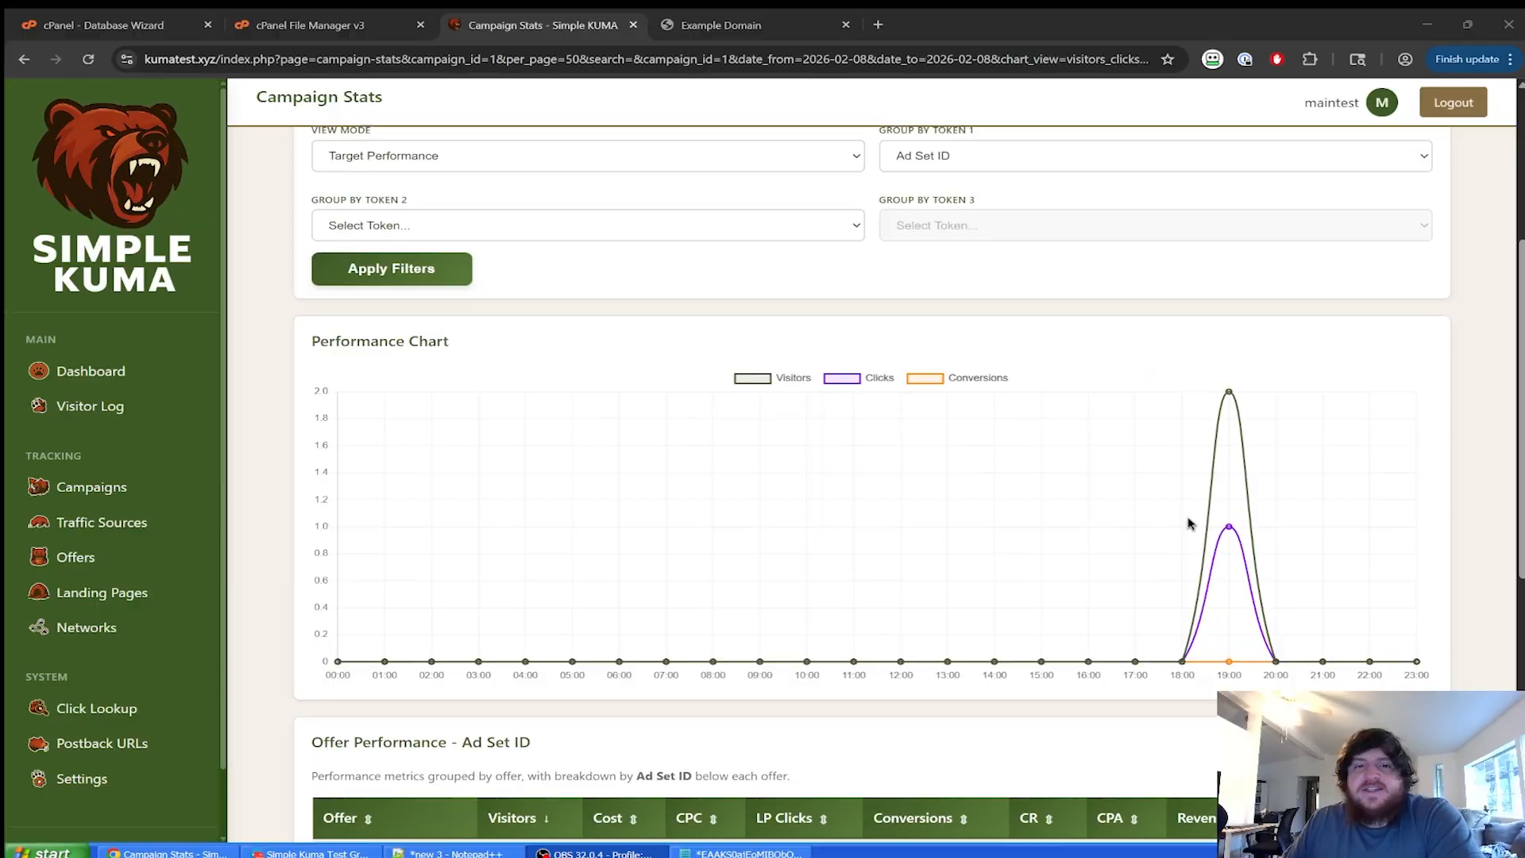
pyautogui.scroll(-8, 1188, 521)
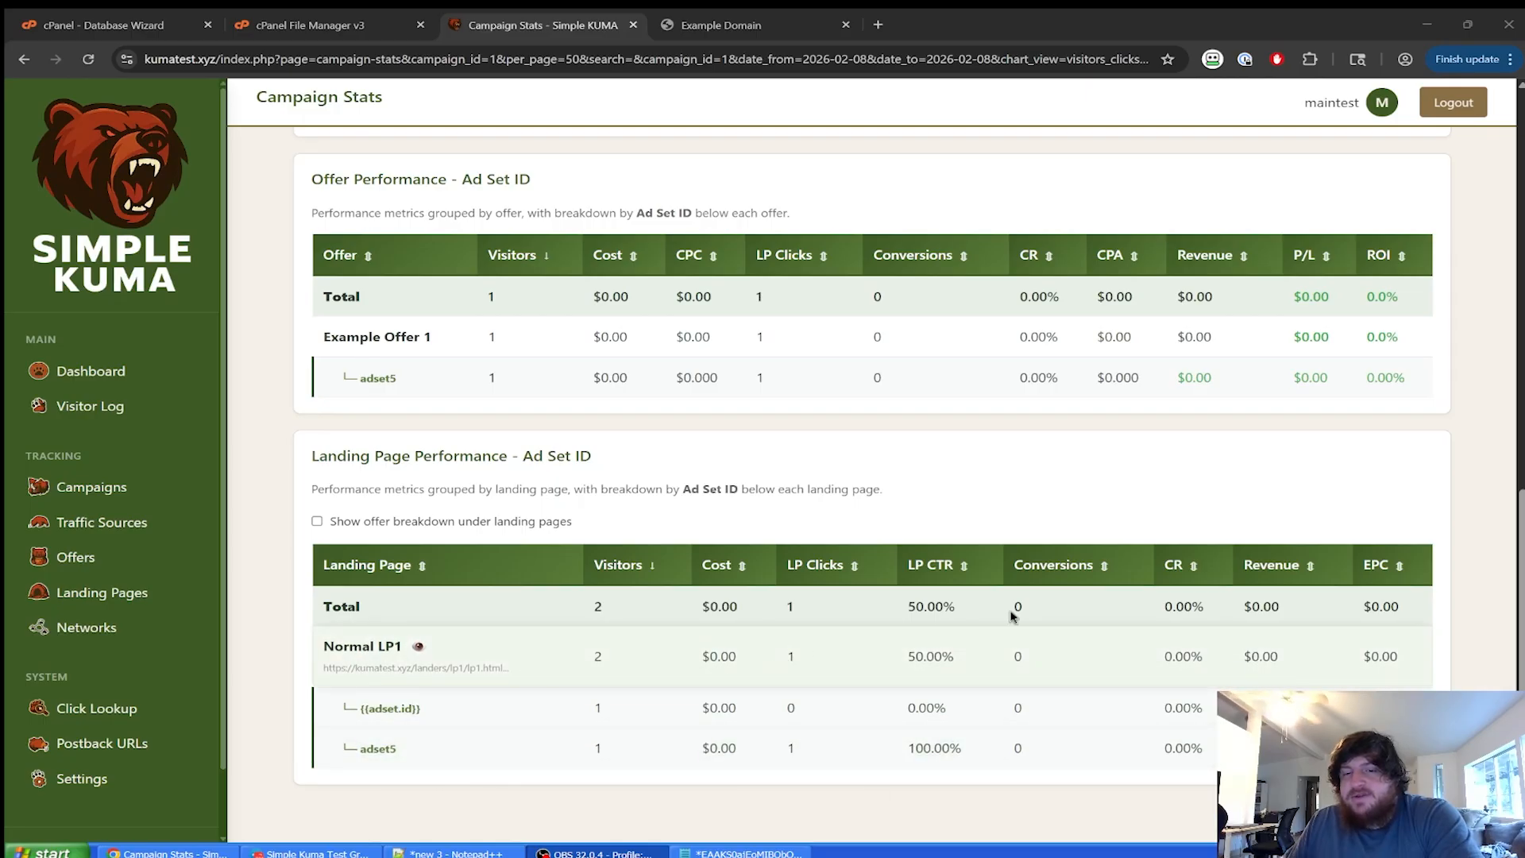
pyautogui.scroll(10, 848, 510)
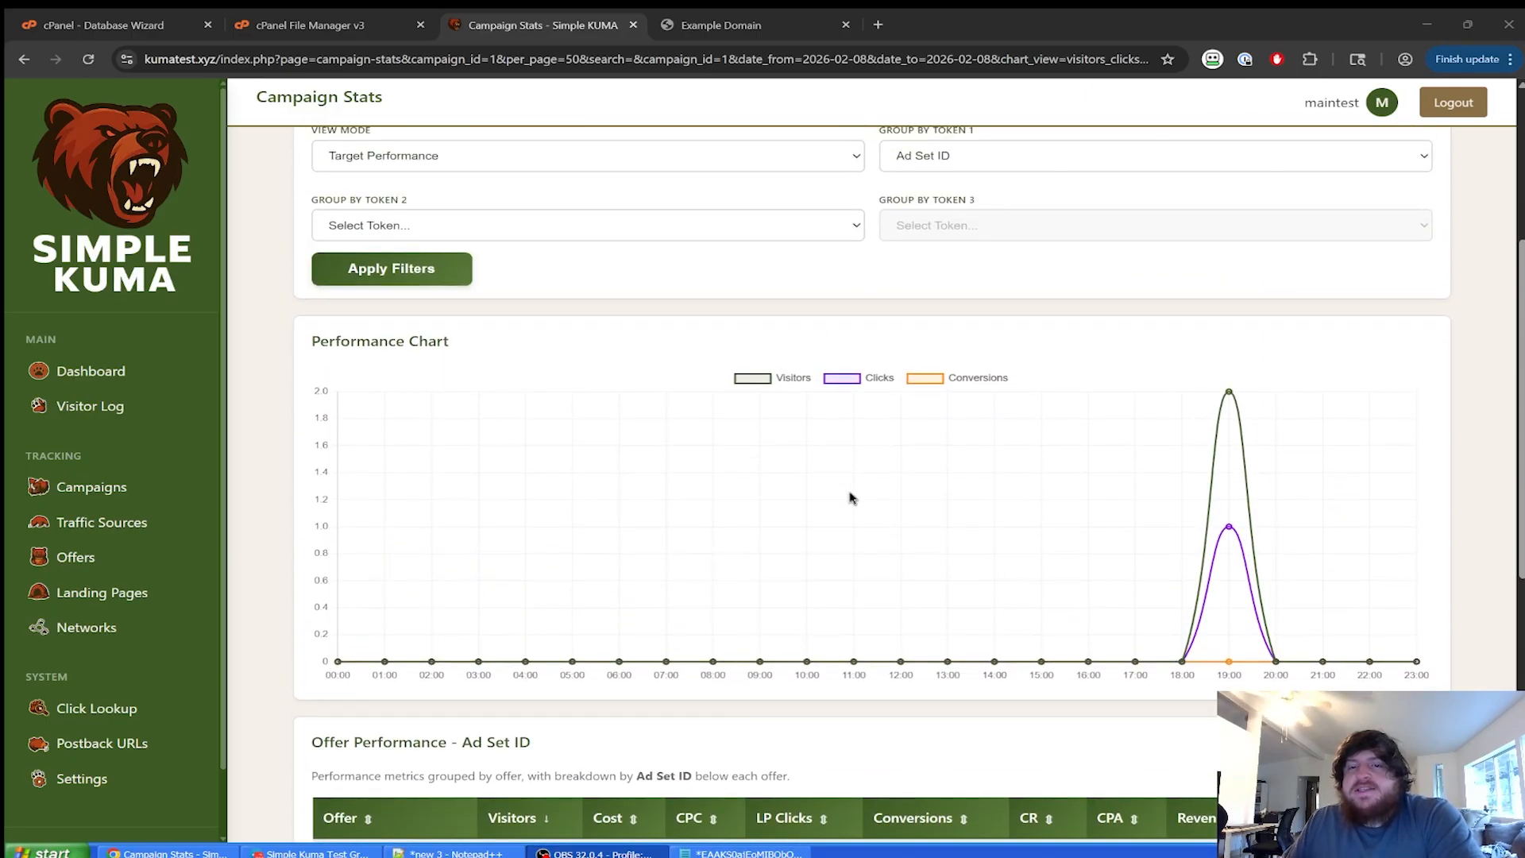
# Review the grouping token options, then switch View Mode back to Standard View.
pyautogui.click(985, 476)
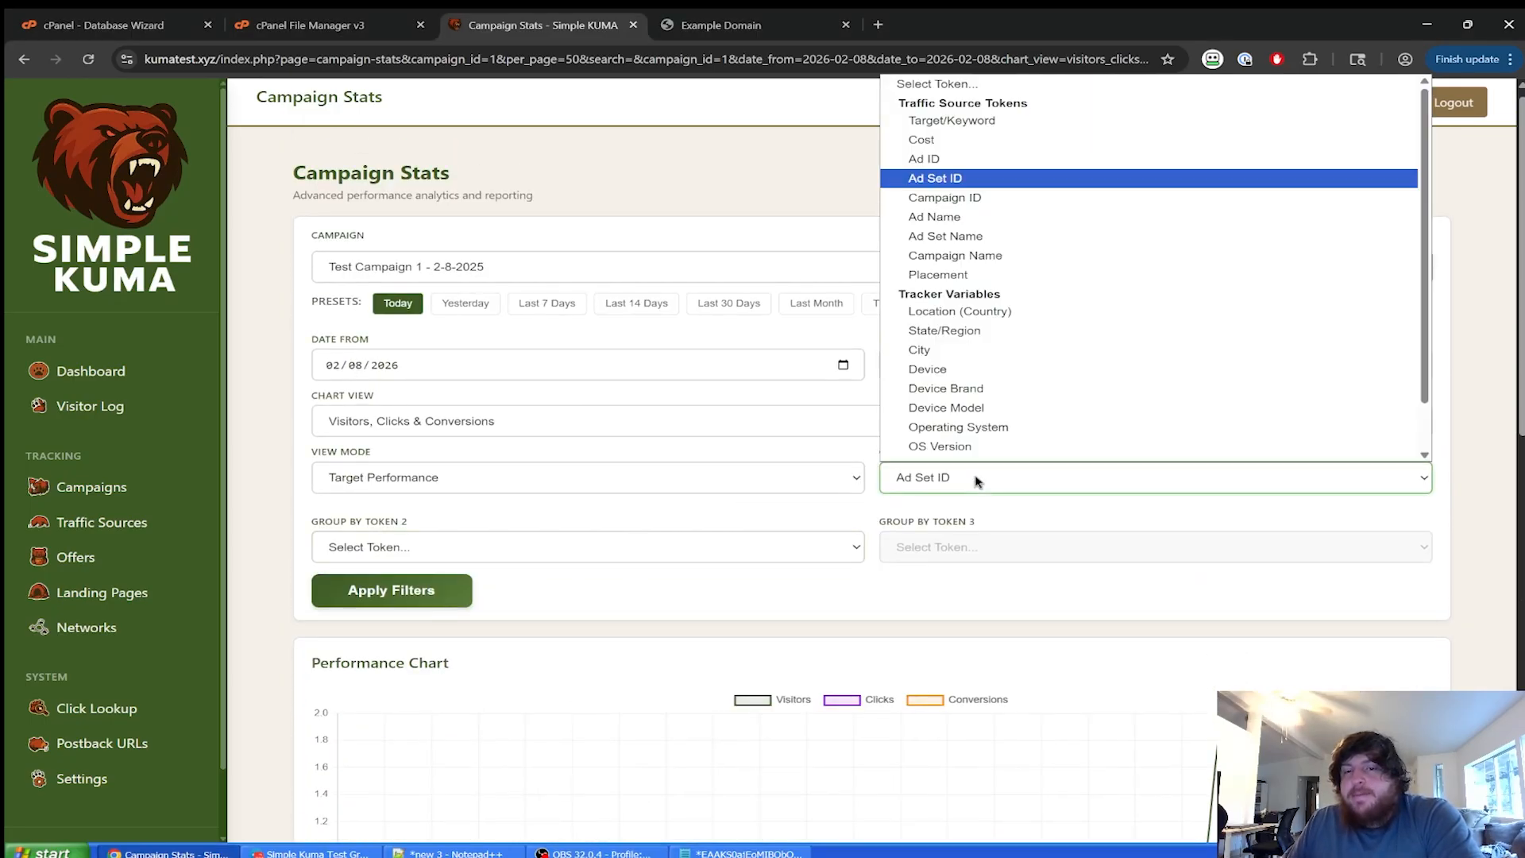
pyautogui.click(879, 473)
pyautogui.scroll(-10, 667, 382)
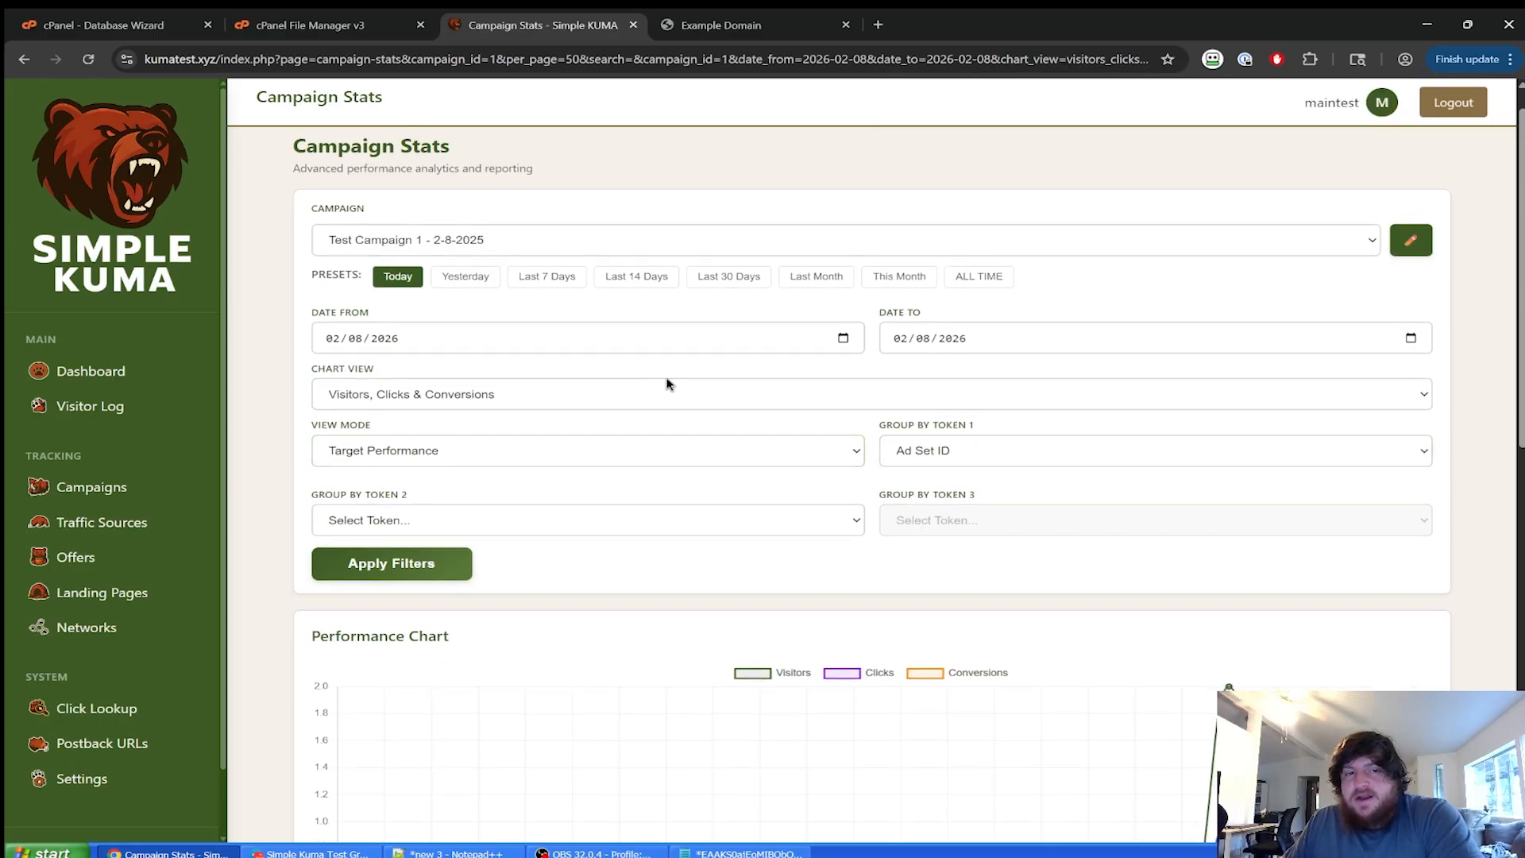
pyautogui.scroll(4, 769, 456)
pyautogui.scroll(3, 776, 456)
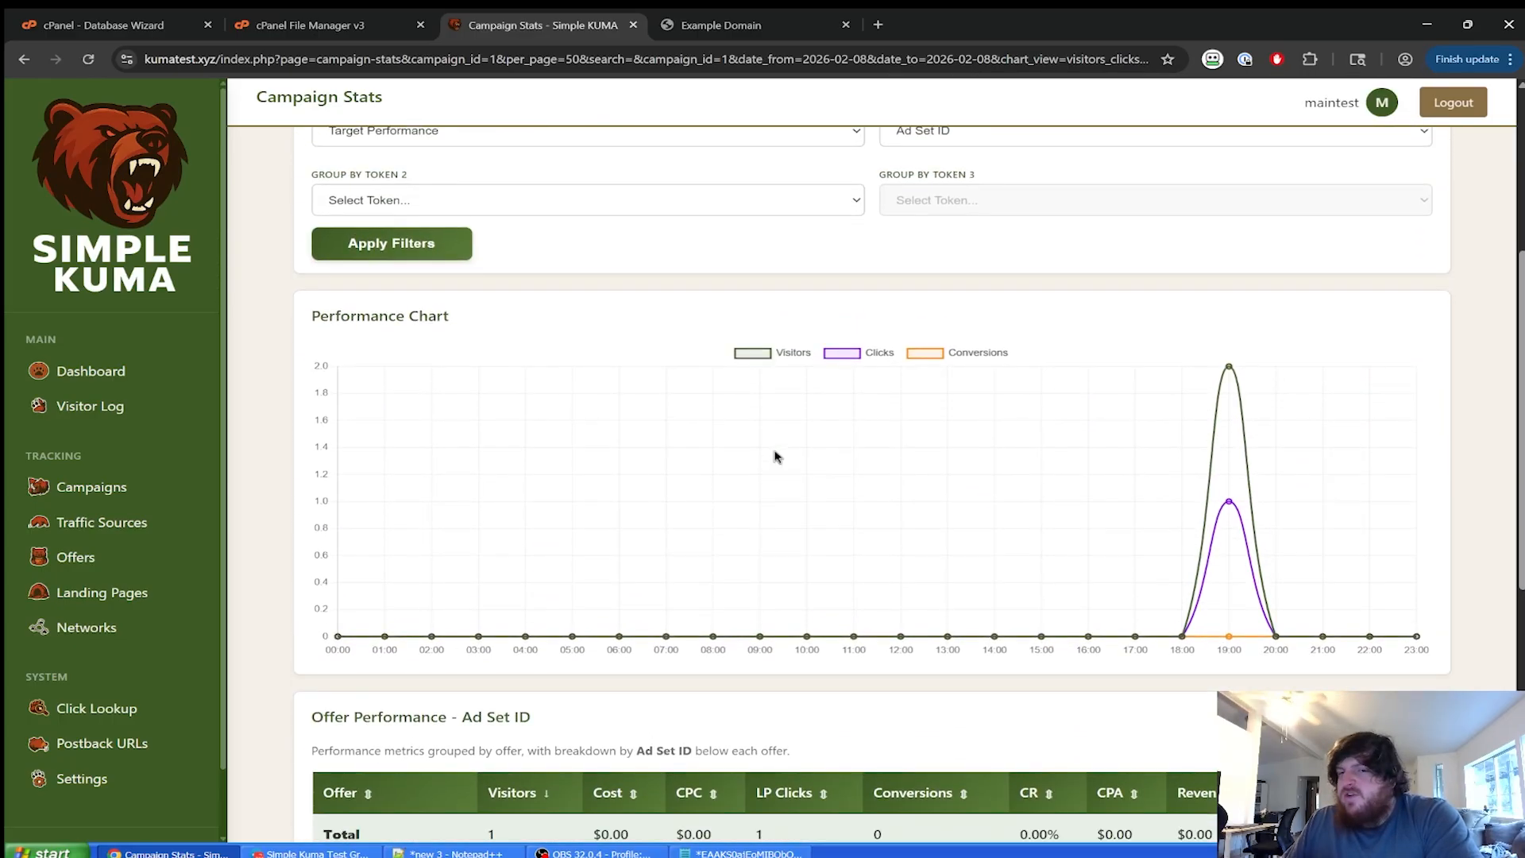
pyautogui.scroll(-7, 776, 452)
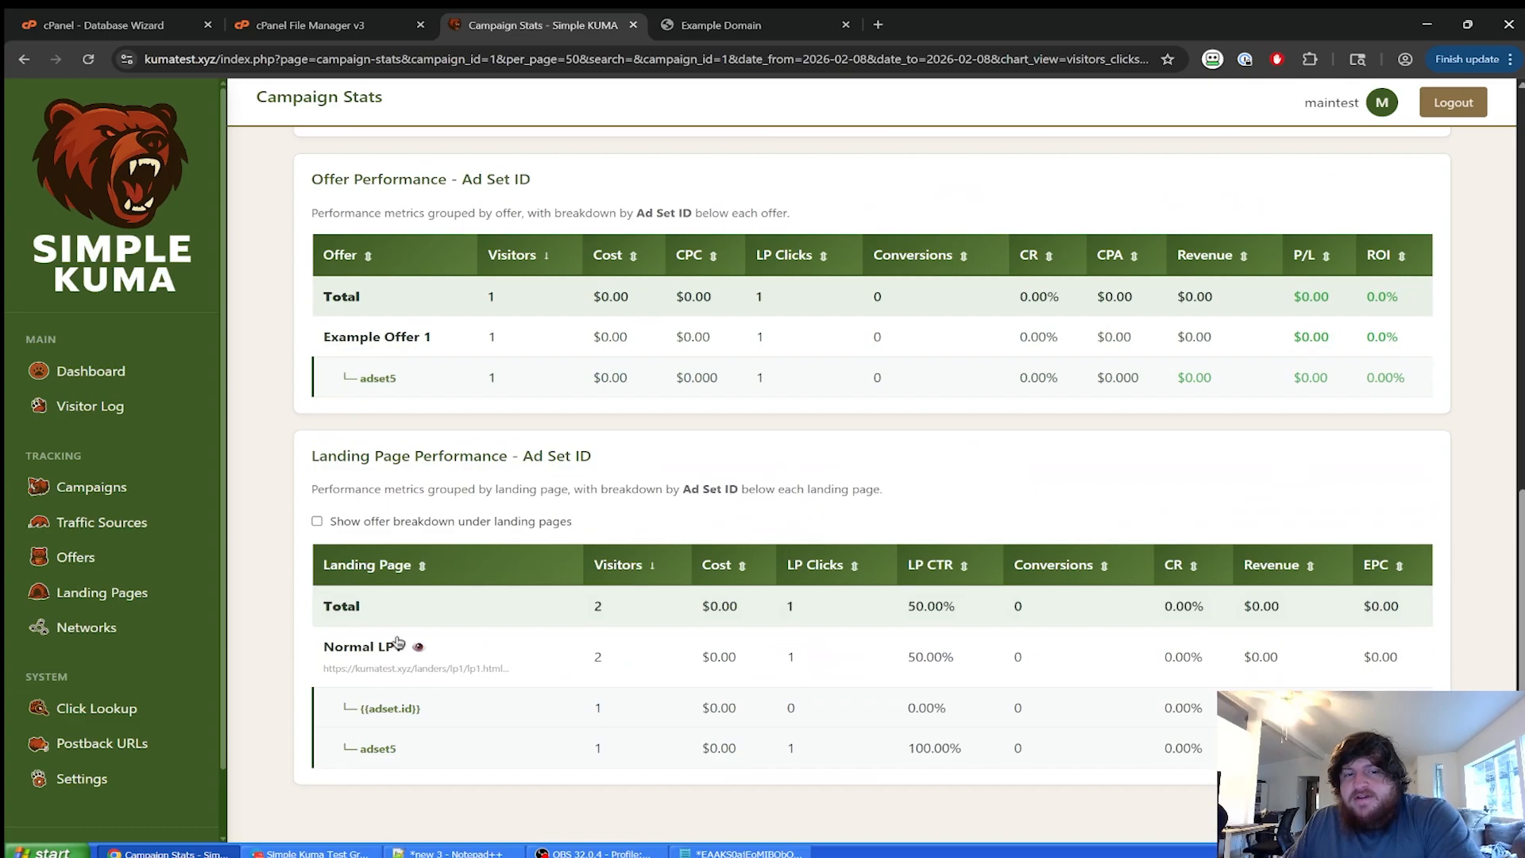
pyautogui.scroll(10, 401, 533)
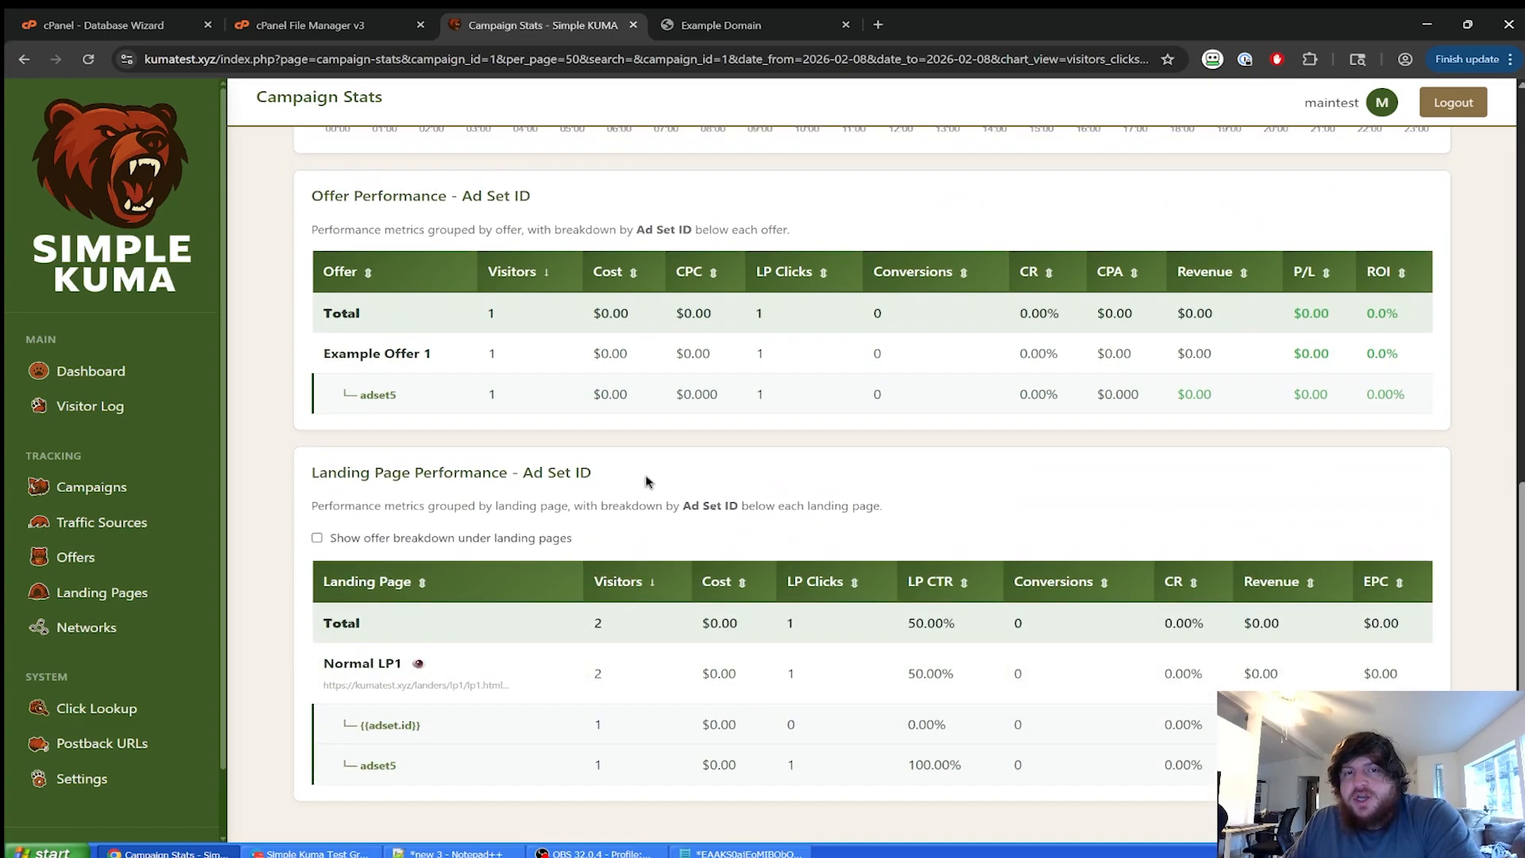
pyautogui.click(575, 470)
pyautogui.click(413, 504)
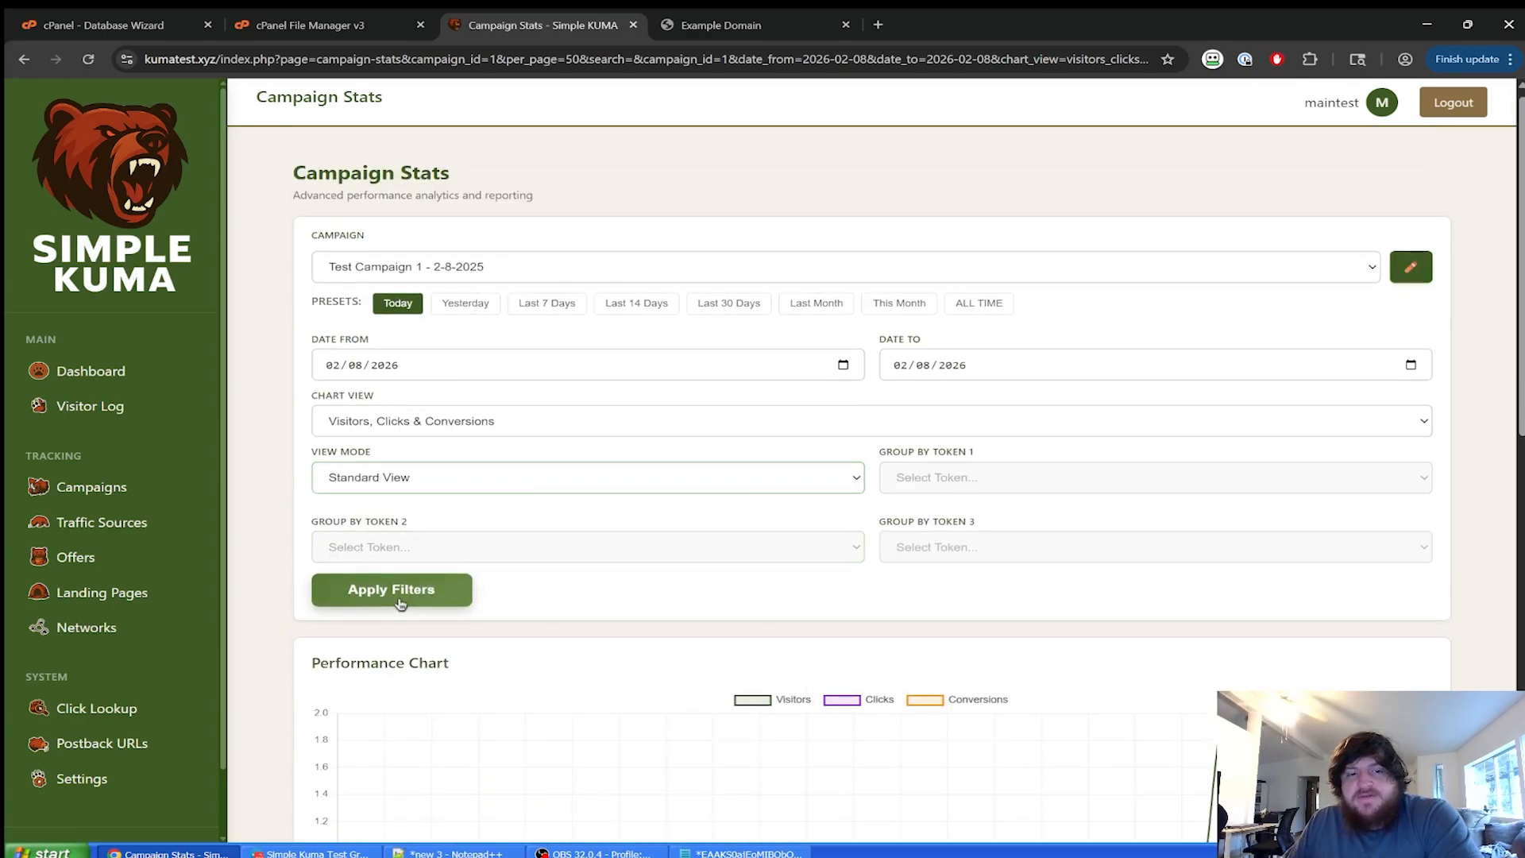
# Apply the Standard View stats, toggling 'Show offer breakdown' on and back off.
pyautogui.click(391, 591)
pyautogui.scroll(-10, 749, 562)
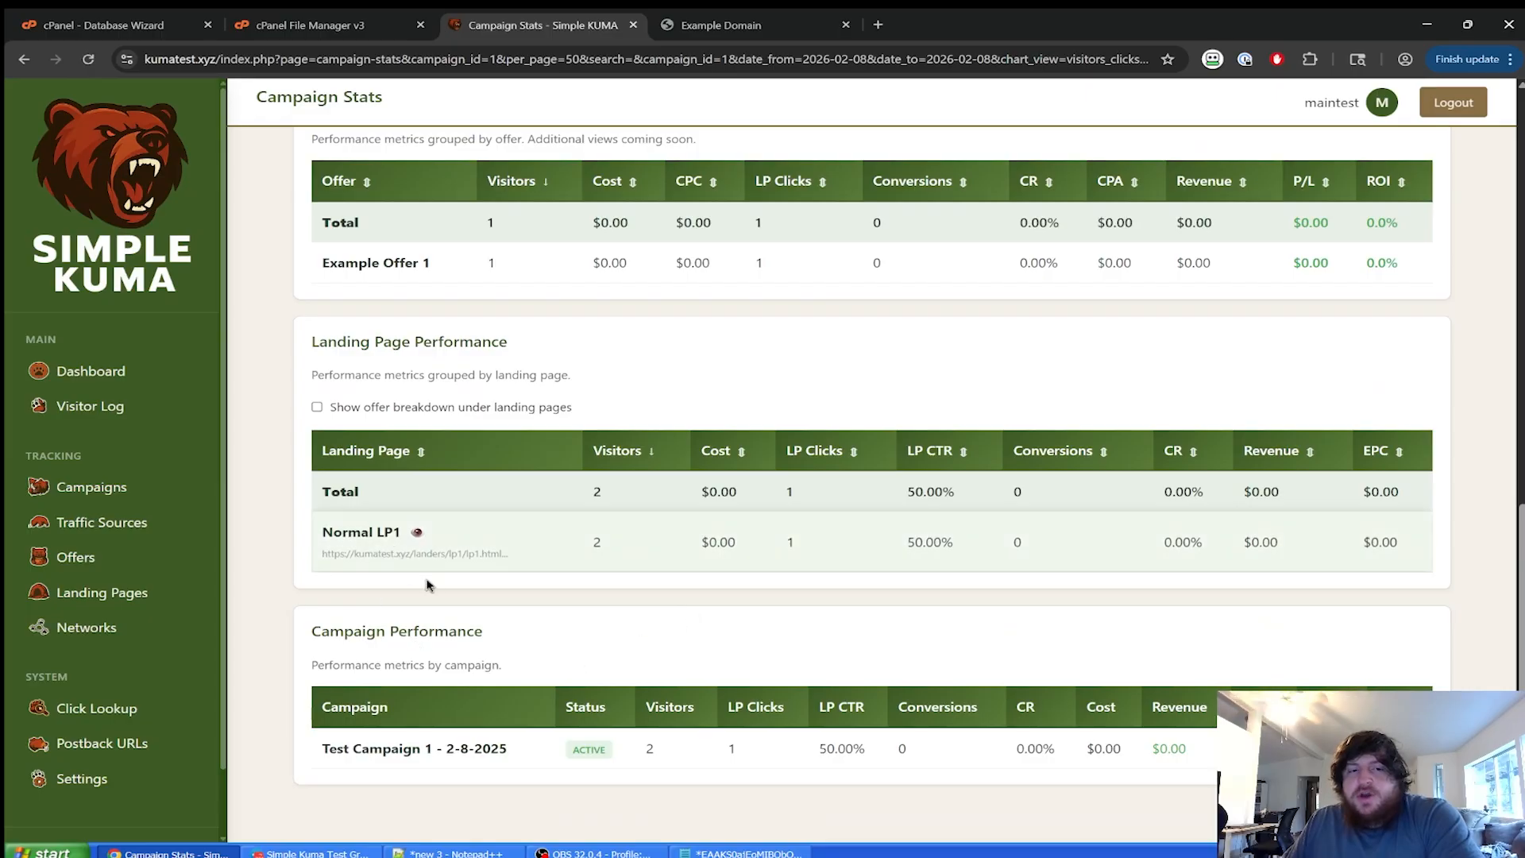
pyautogui.click(385, 412)
pyautogui.scroll(-10, 539, 686)
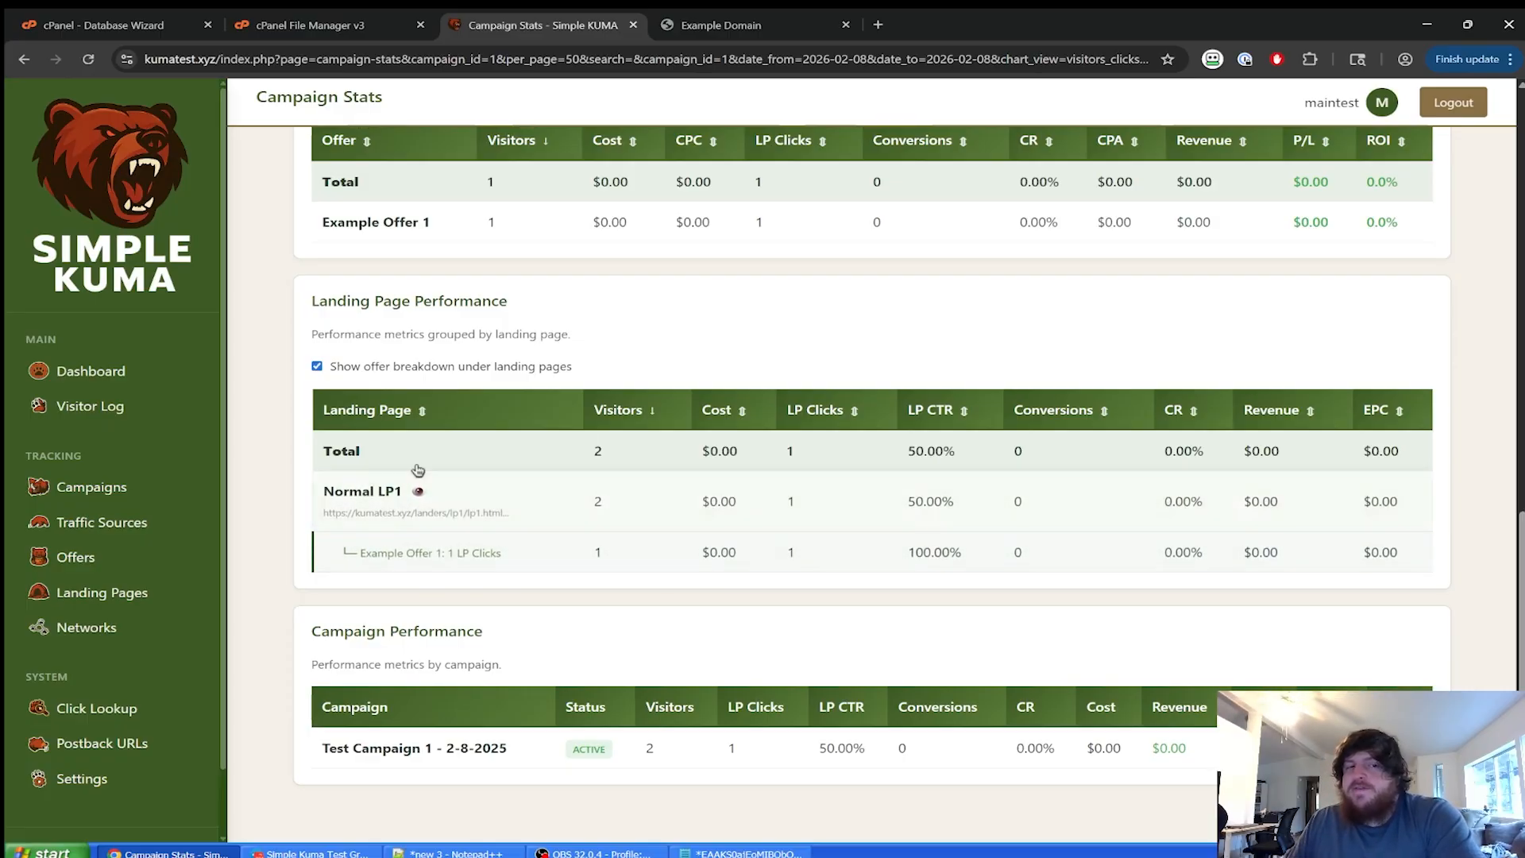
pyautogui.click(383, 371)
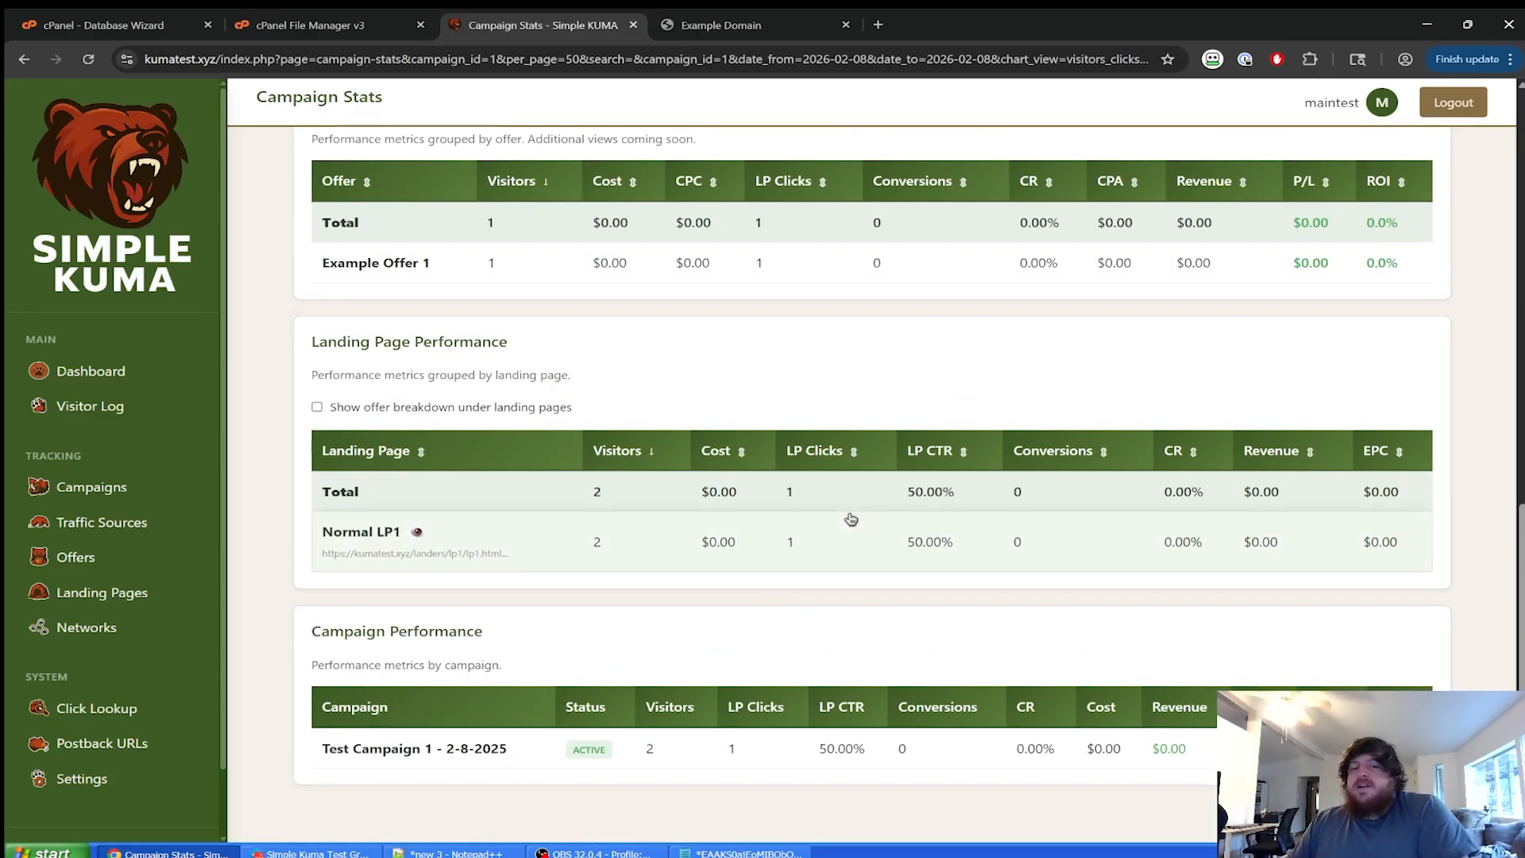
# Reveal the full Click ID of the logged visit, then go to the Settings page.
pyautogui.scroll(1, 882, 457)
pyautogui.scroll(-1, 882, 456)
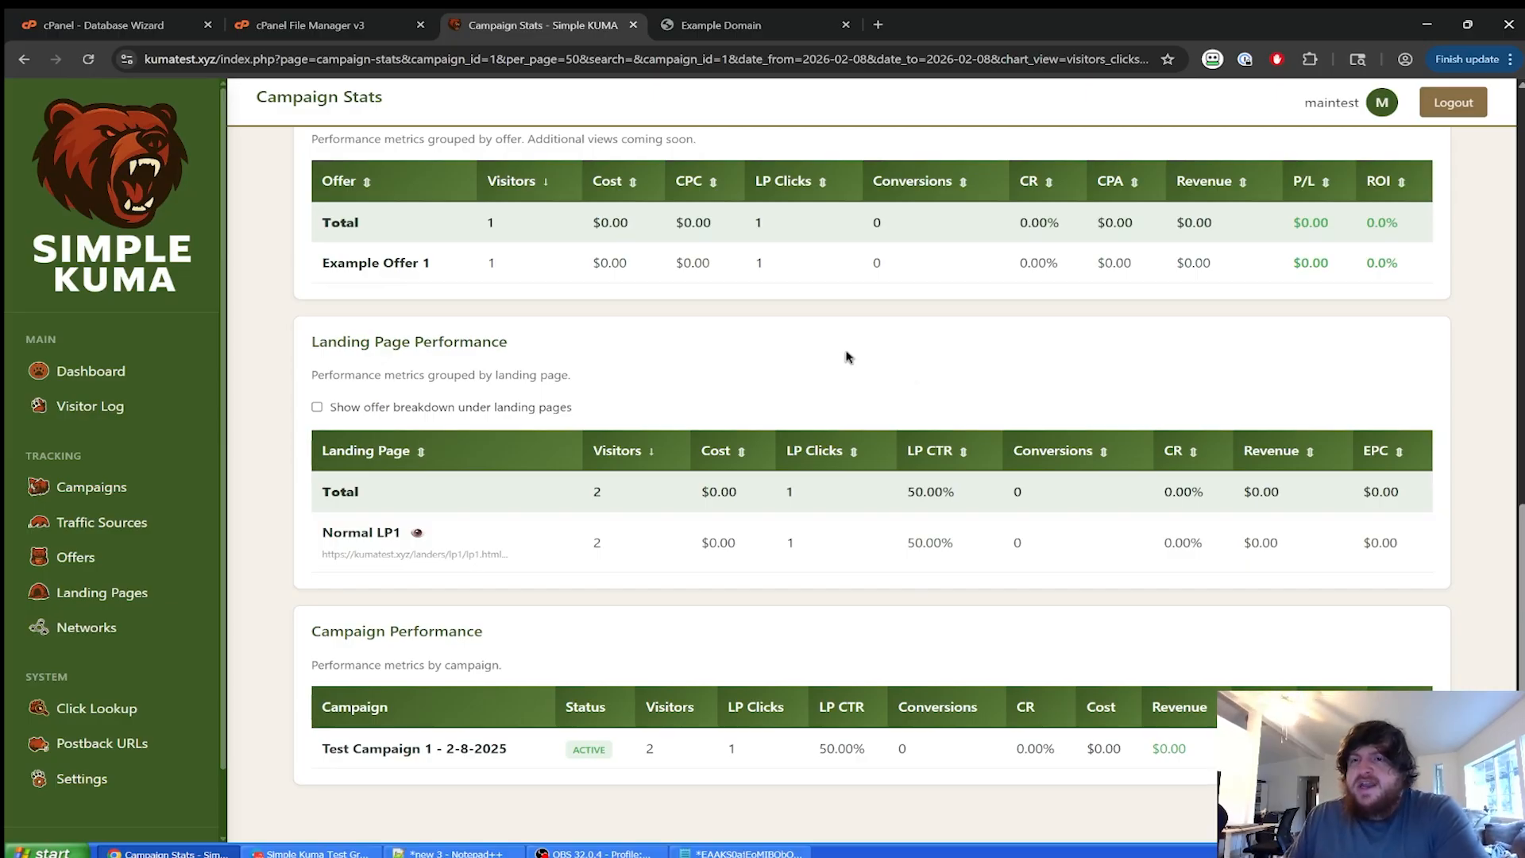
pyautogui.scroll(10, 846, 357)
pyautogui.scroll(-5, 1075, 302)
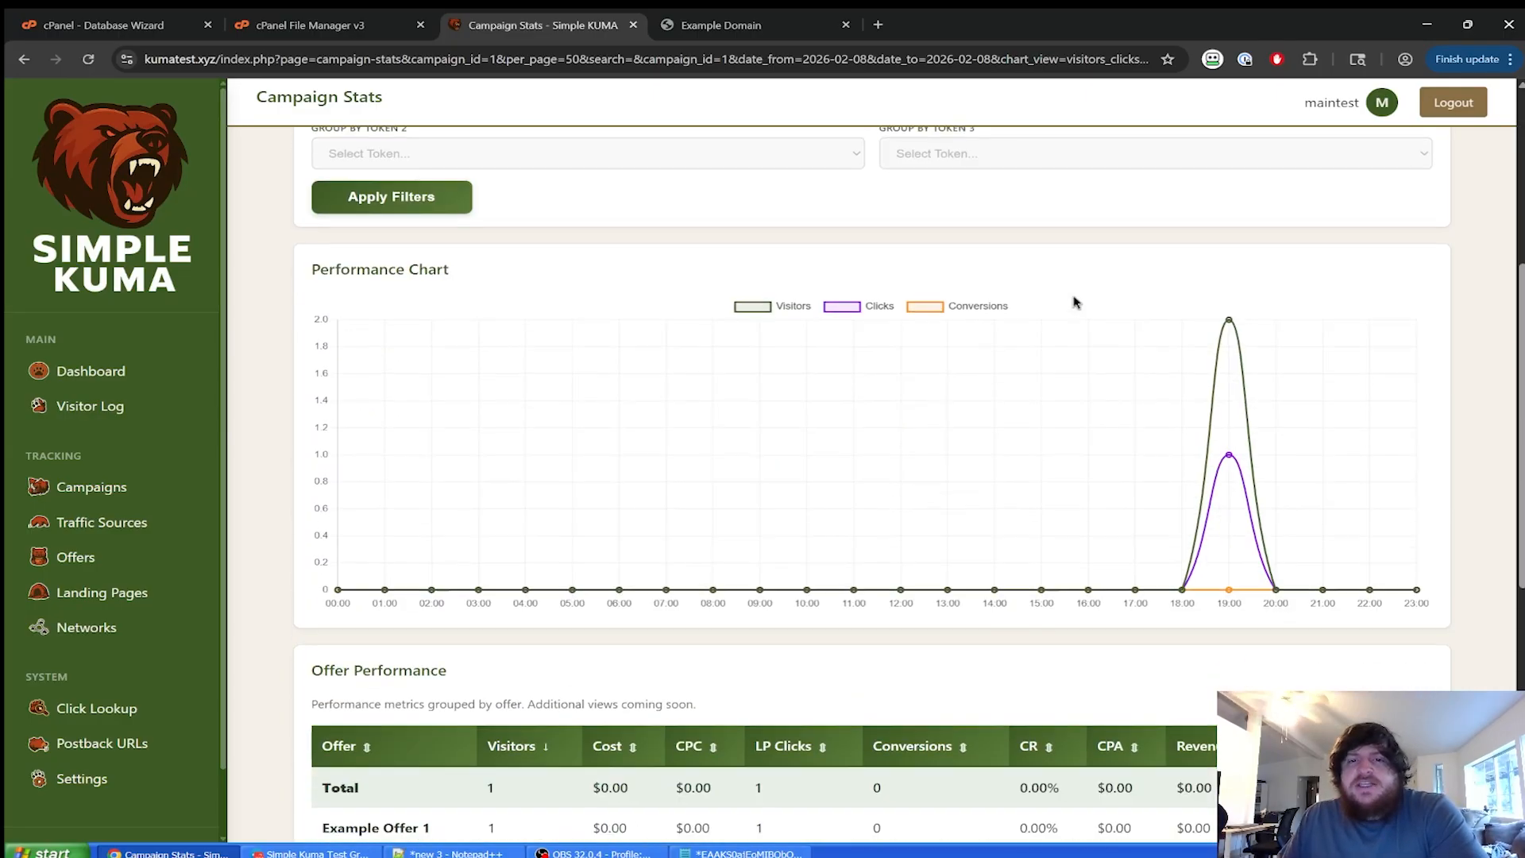
pyautogui.scroll(-6, 1074, 302)
pyautogui.scroll(2, 1073, 327)
pyautogui.scroll(-2, 1025, 364)
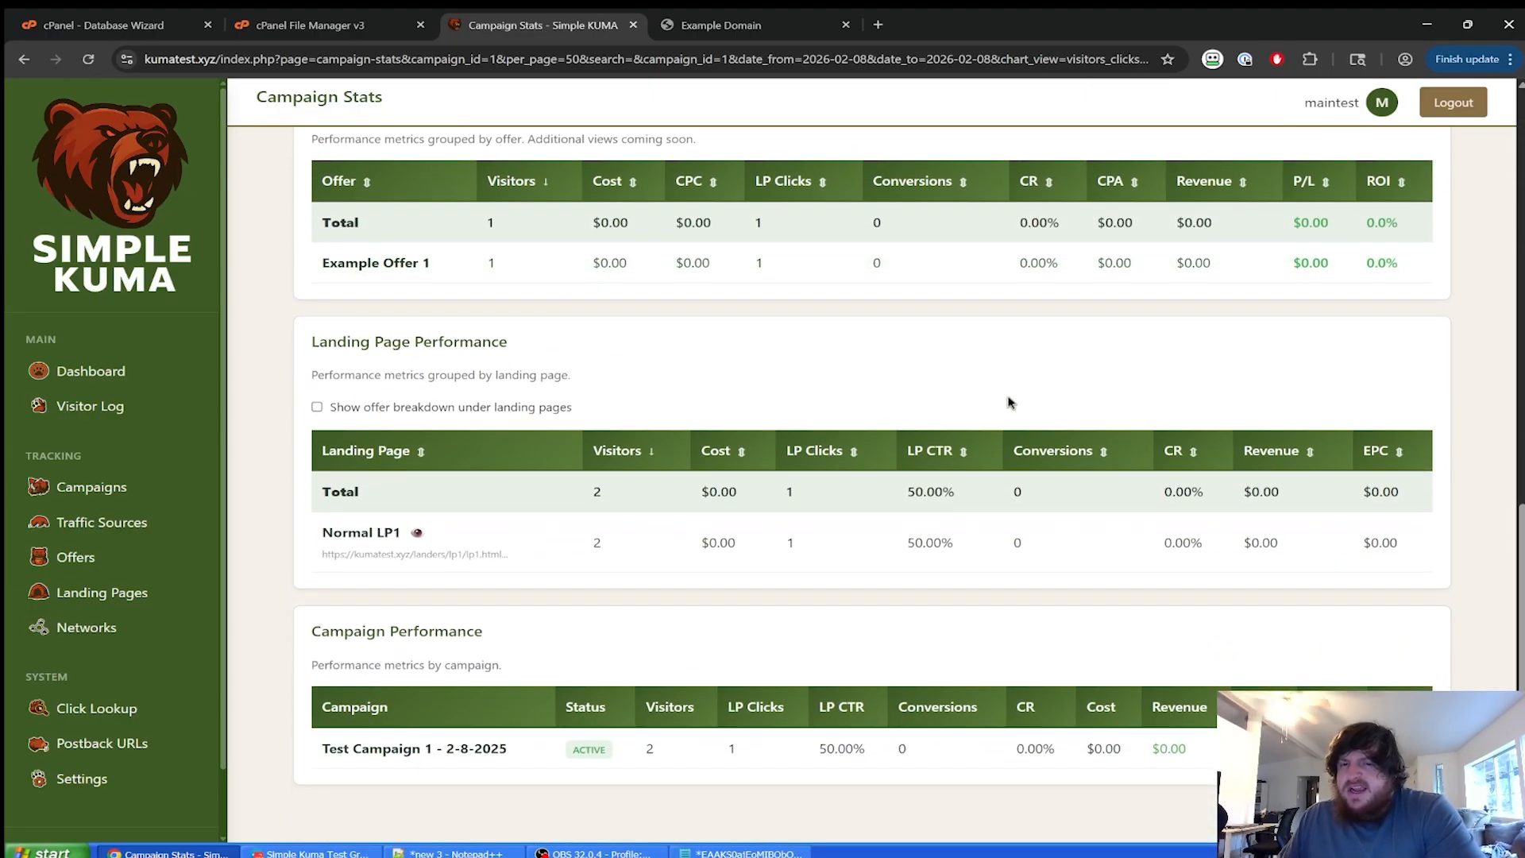
pyautogui.scroll(8, 790, 415)
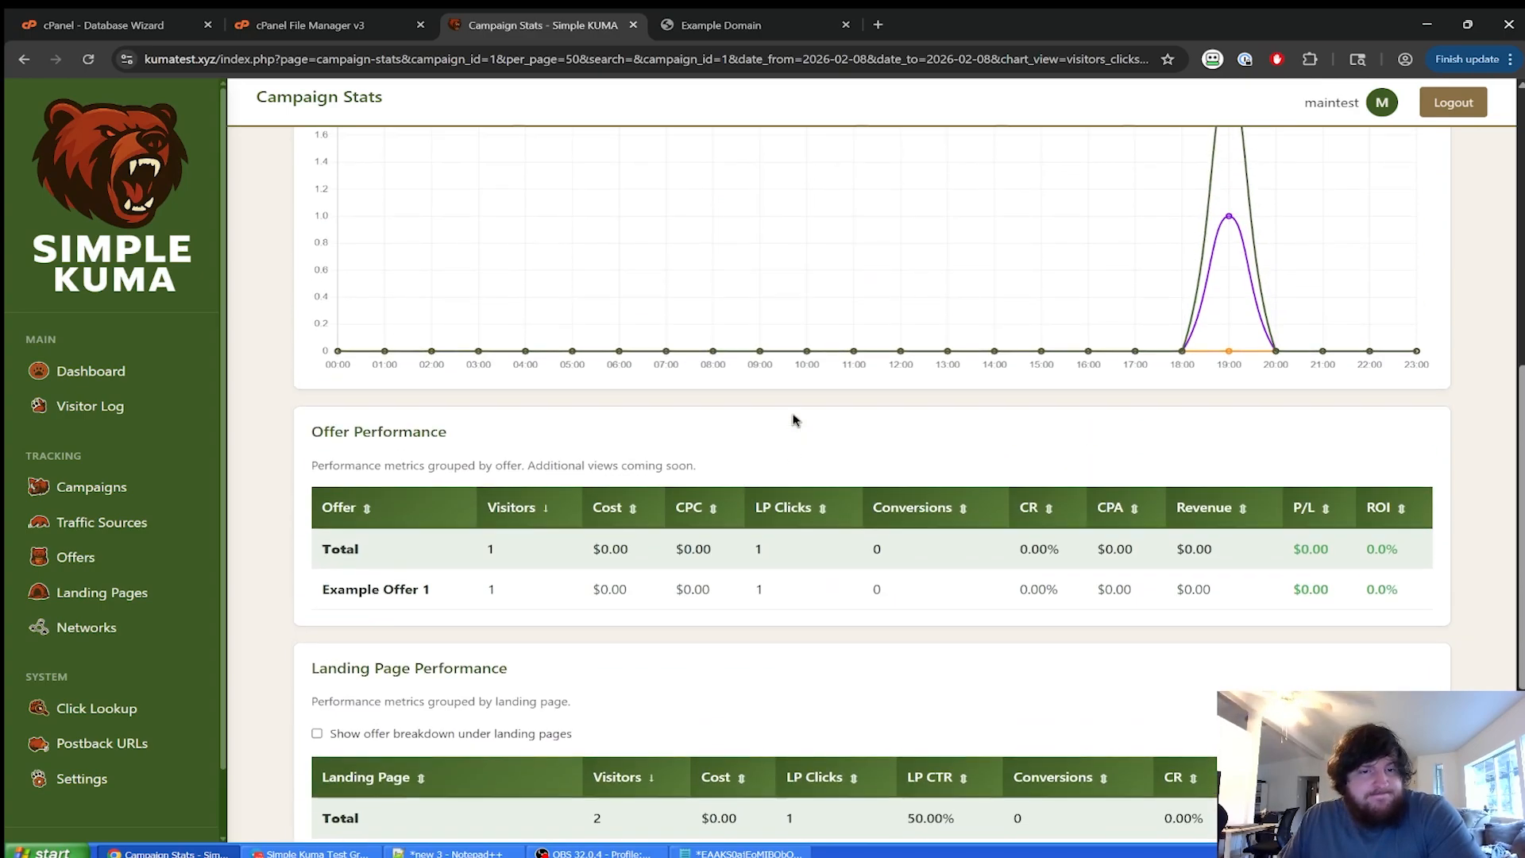
pyautogui.scroll(4, 694, 509)
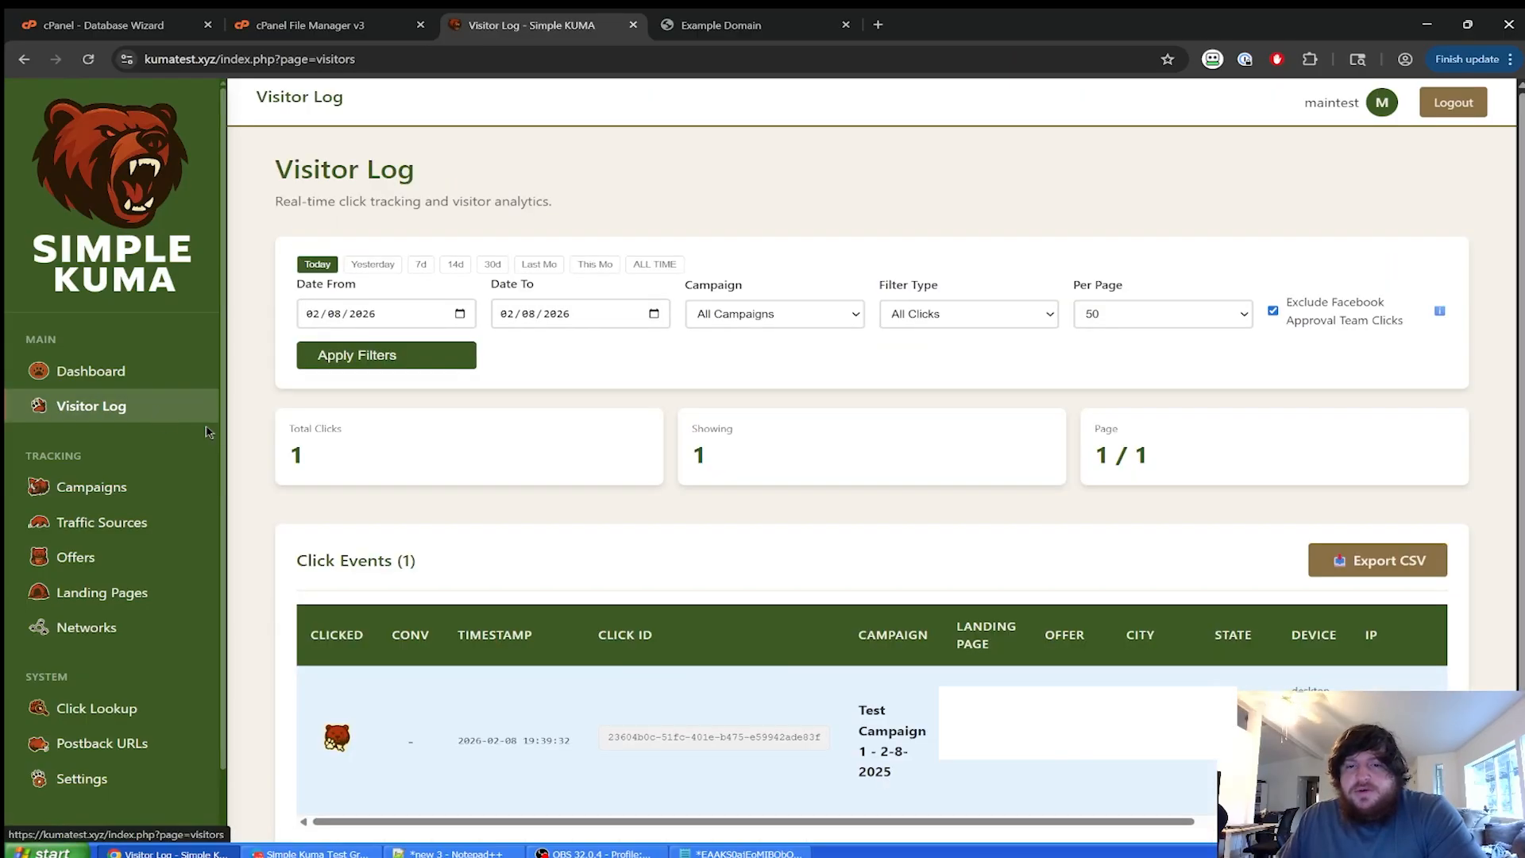
pyautogui.scroll(-1, 708, 636)
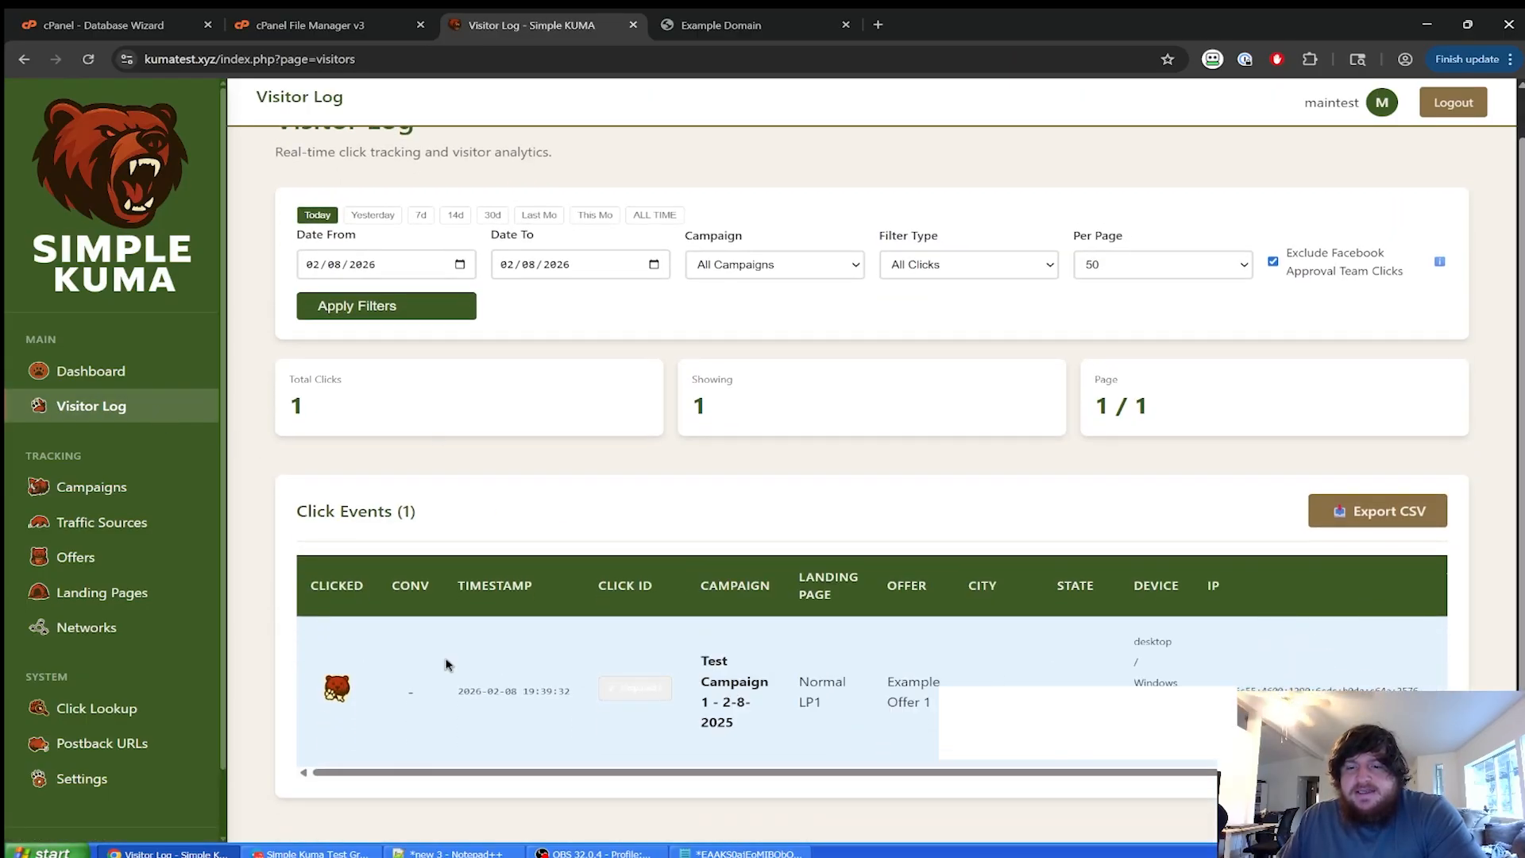
pyautogui.click(610, 697)
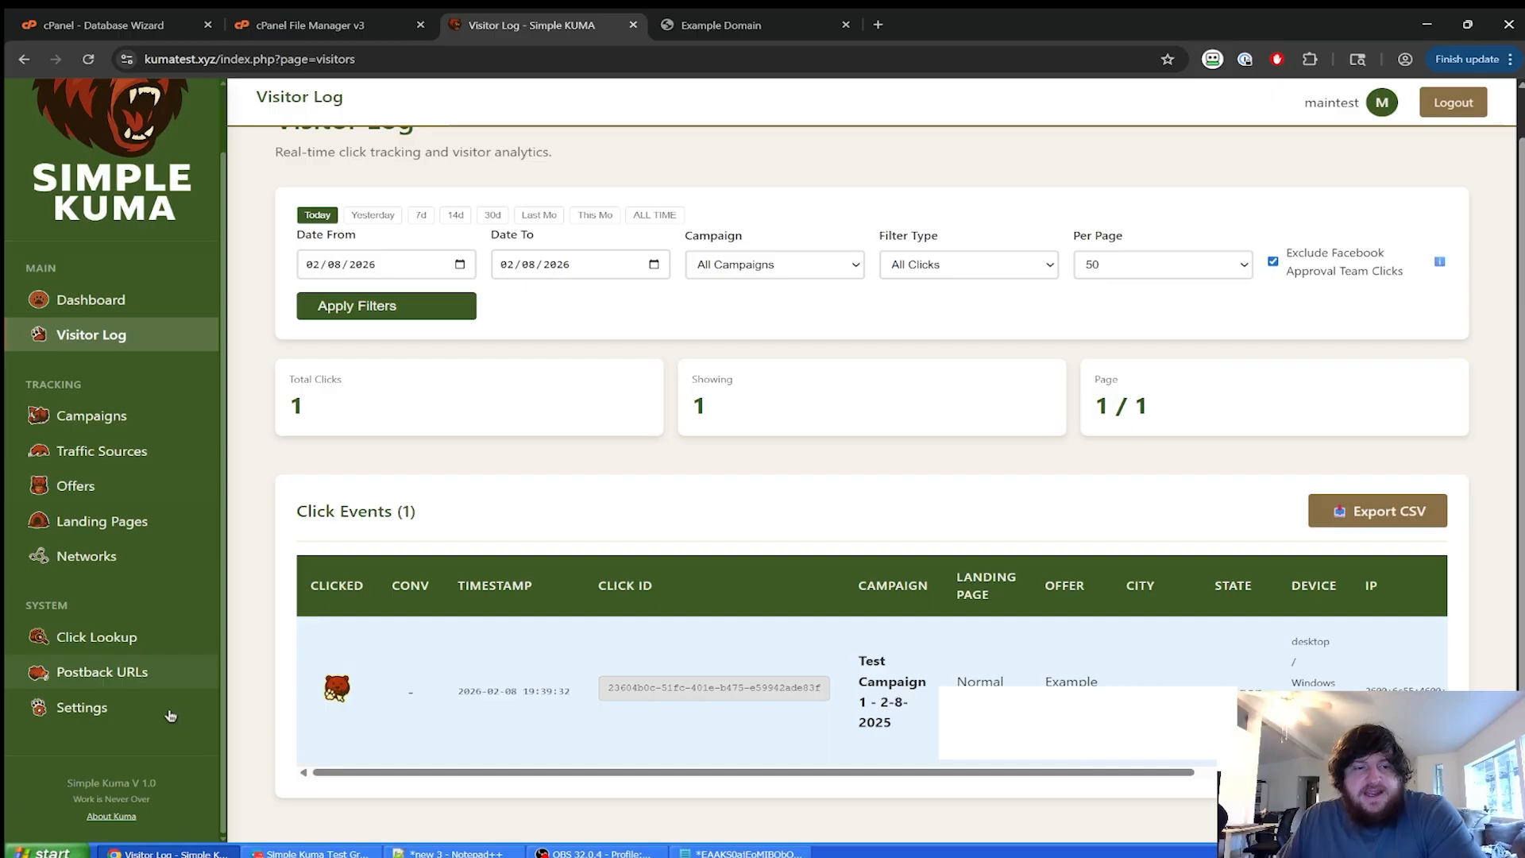
pyautogui.click(119, 779)
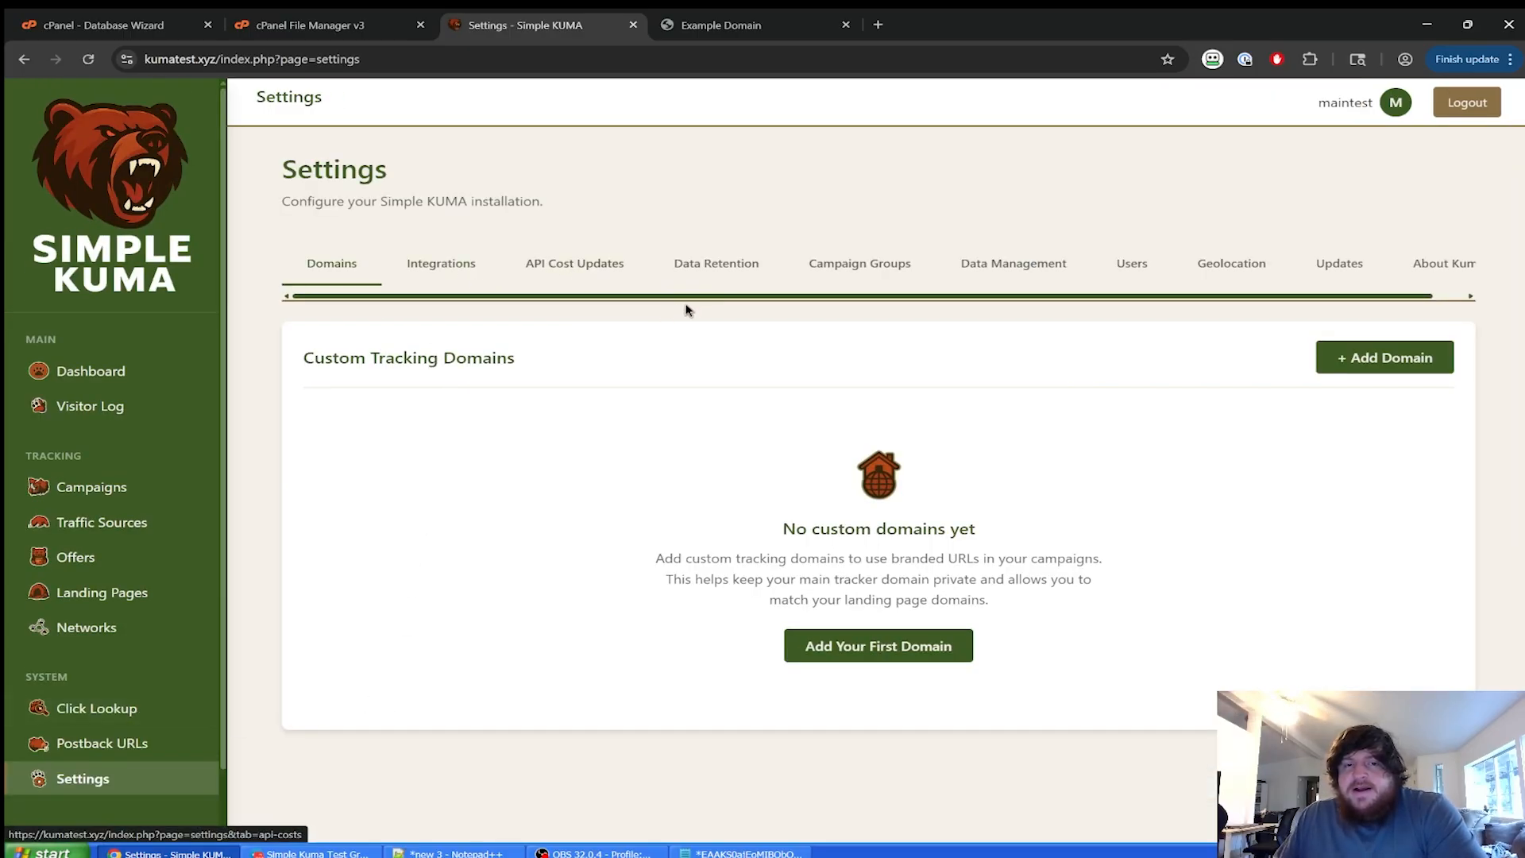
# Switch to the Data Retention tab and scroll down to its Save Data Retention Settings button.
pyautogui.click(715, 265)
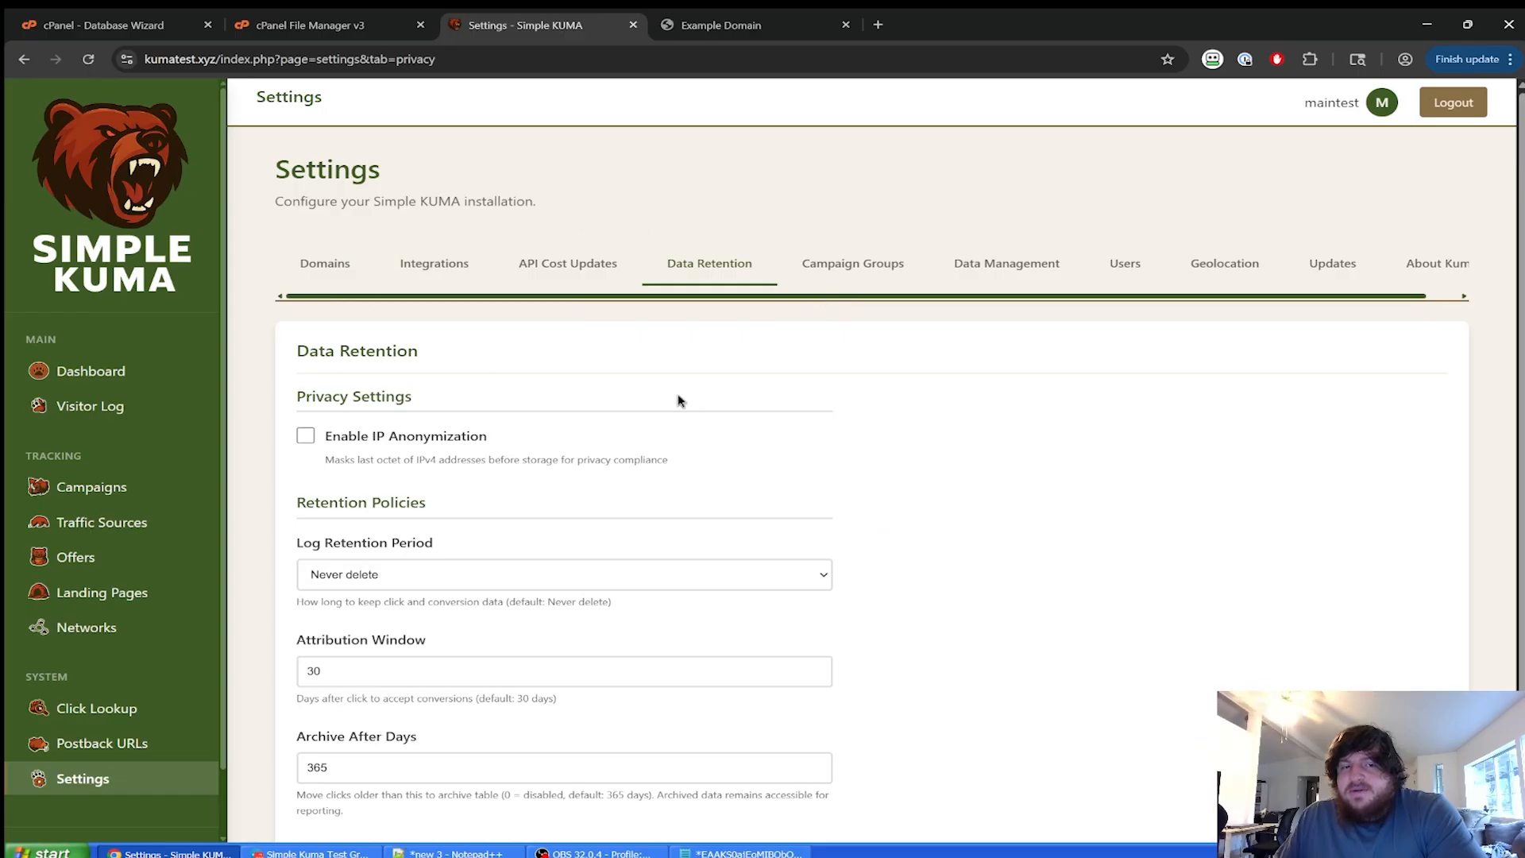
pyautogui.scroll(-1, 1058, 398)
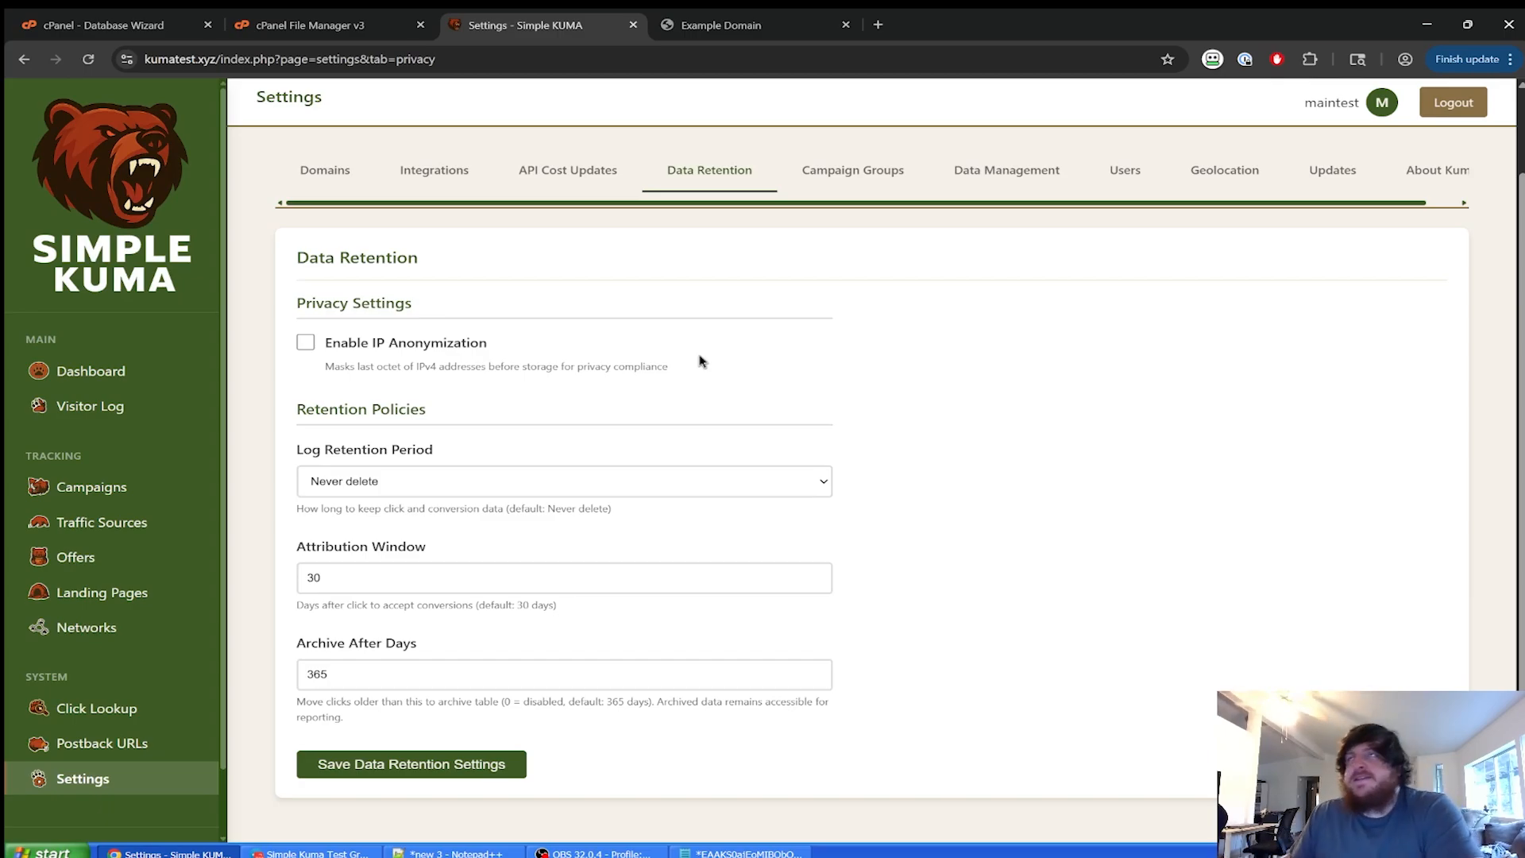
# Create a new campaign group named 'Debt' in Campaign Groups.
pyautogui.click(827, 175)
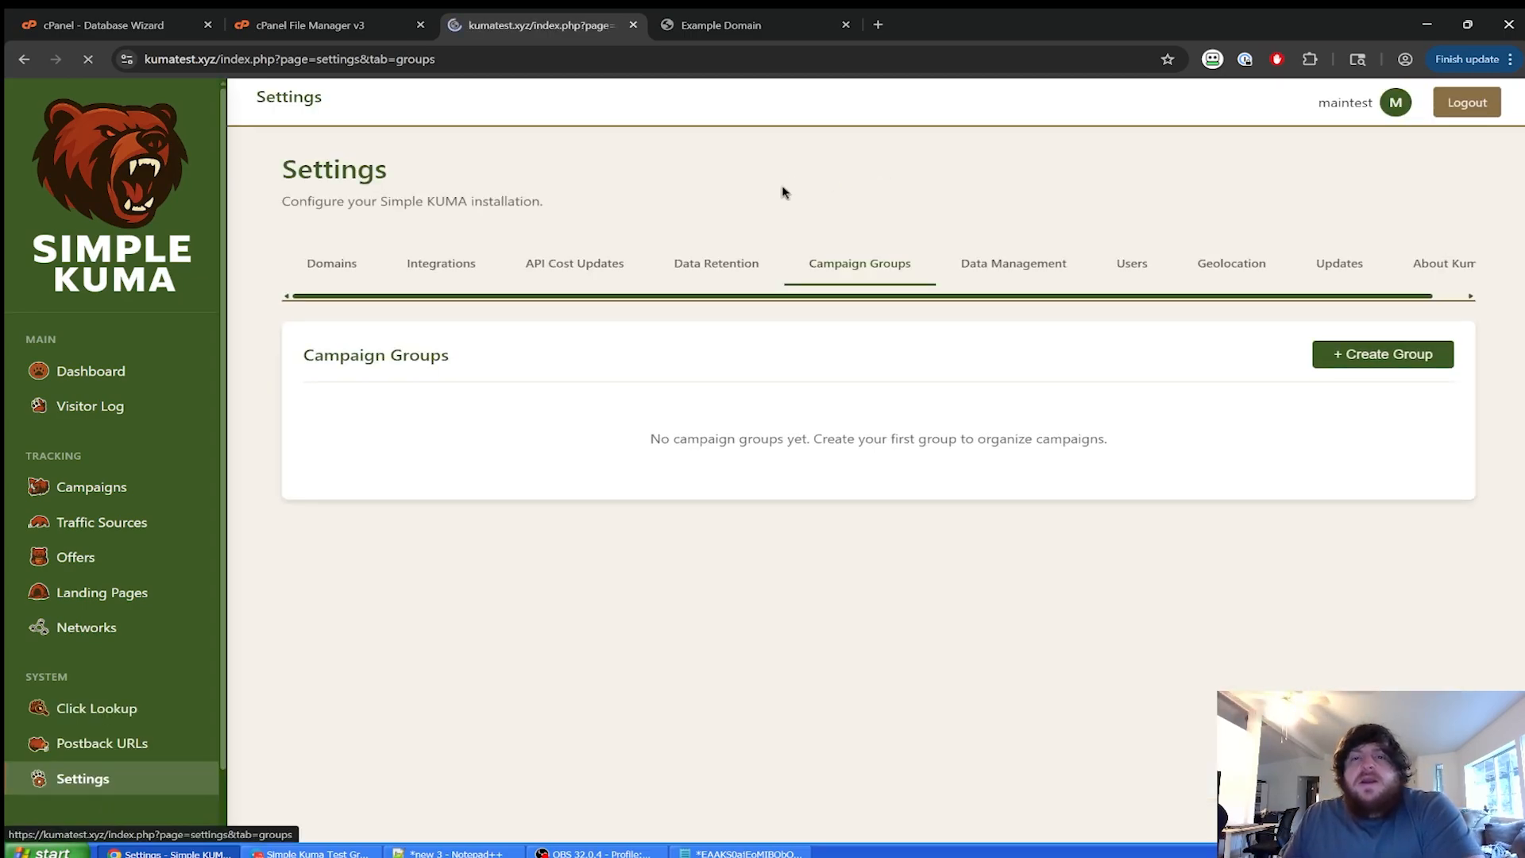
pyautogui.click(1387, 357)
pyautogui.click(787, 414)
pyautogui.write('Deb')
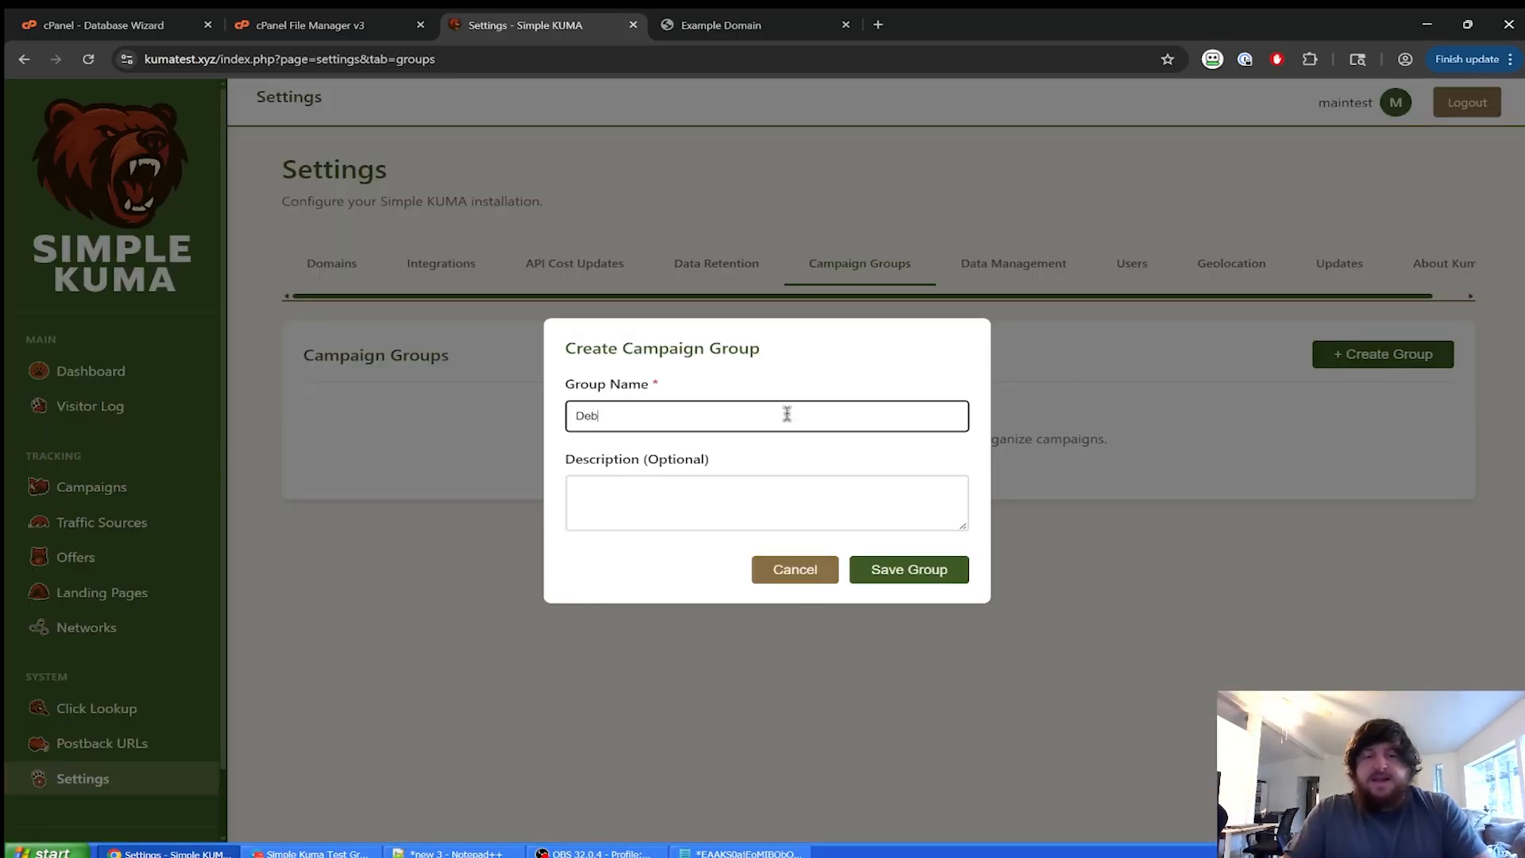
pyautogui.write('t')
pyautogui.click(917, 571)
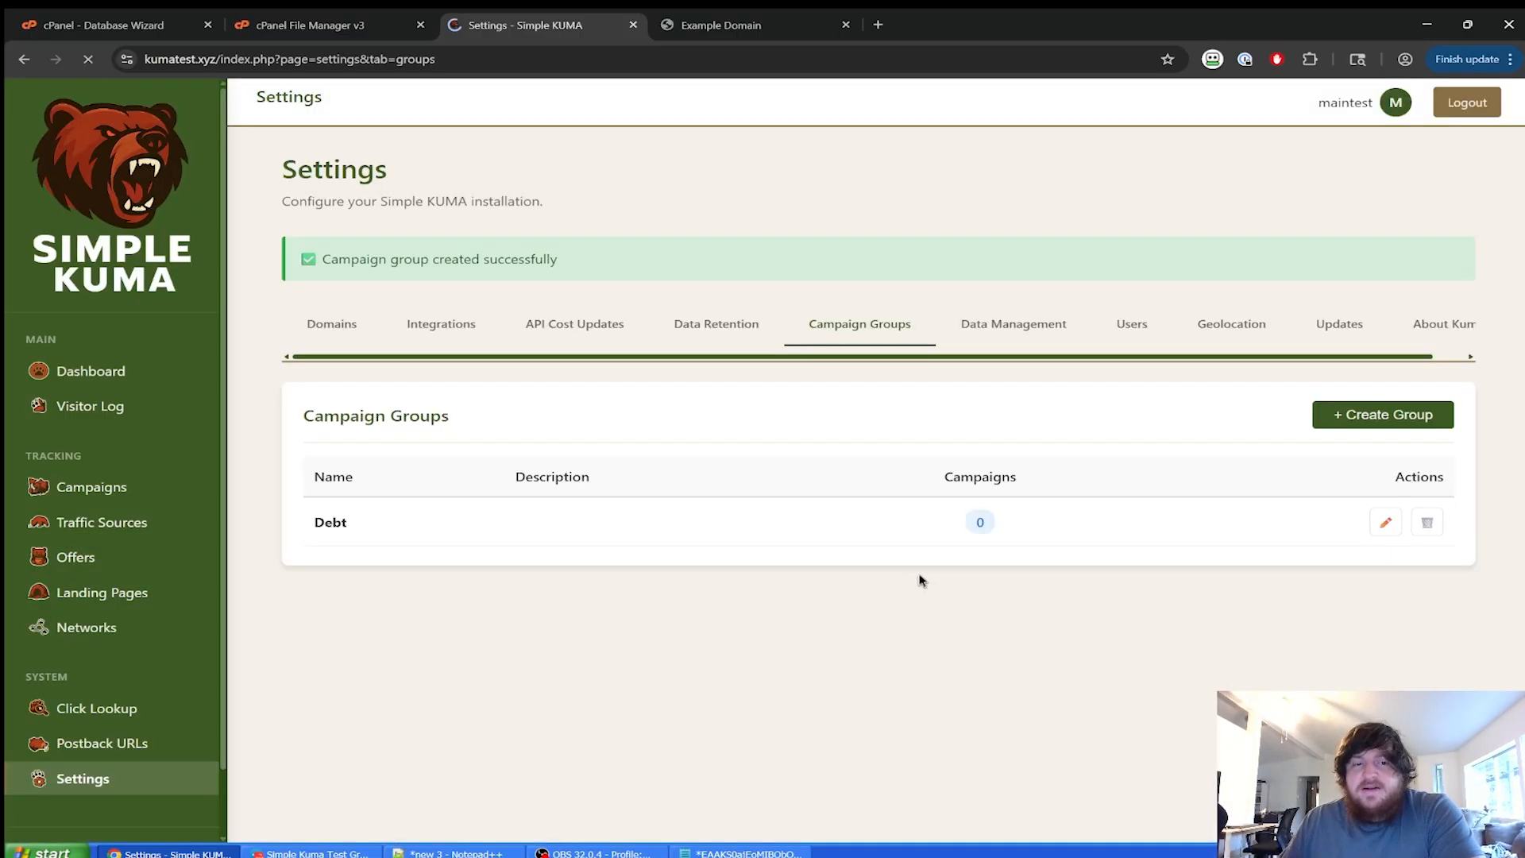
# Assign Test Campaign 1 to the Debt group and update the campaign.
pyautogui.click(112, 488)
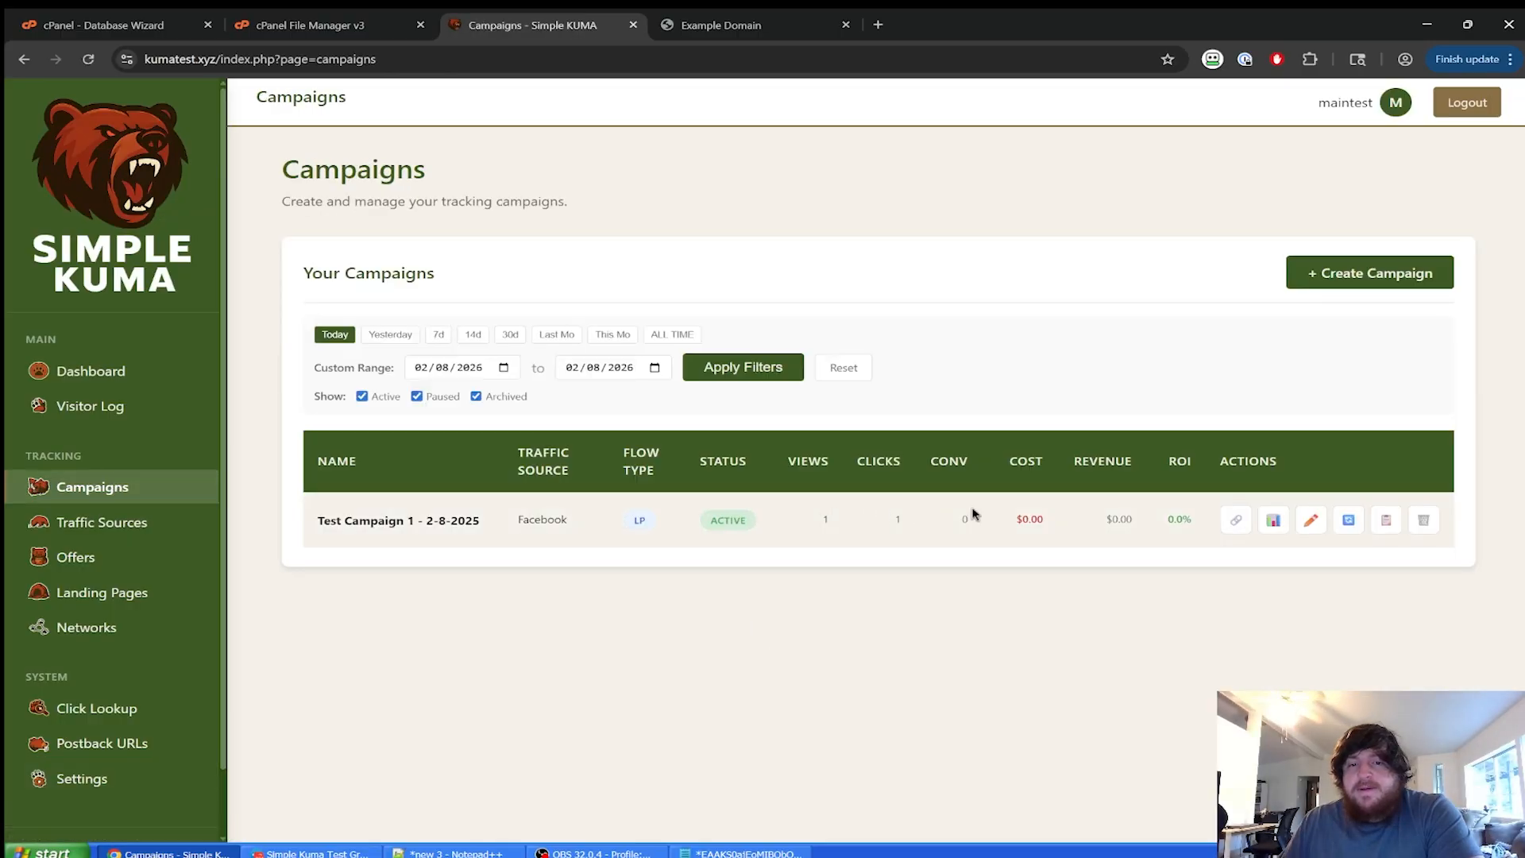
pyautogui.click(1310, 521)
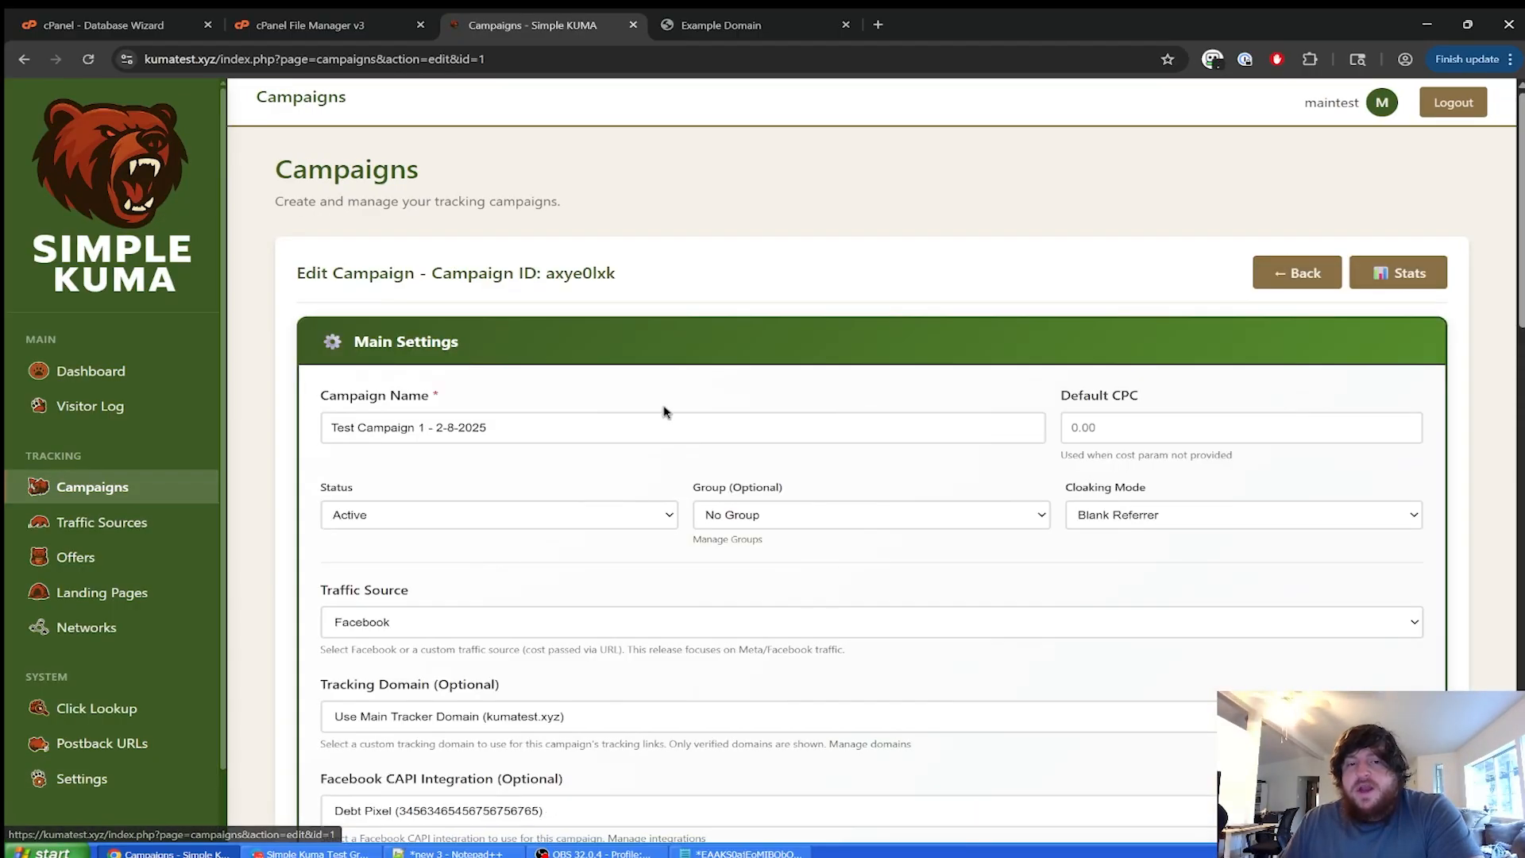
pyautogui.click(797, 512)
pyautogui.click(752, 558)
pyautogui.scroll(-10, 635, 591)
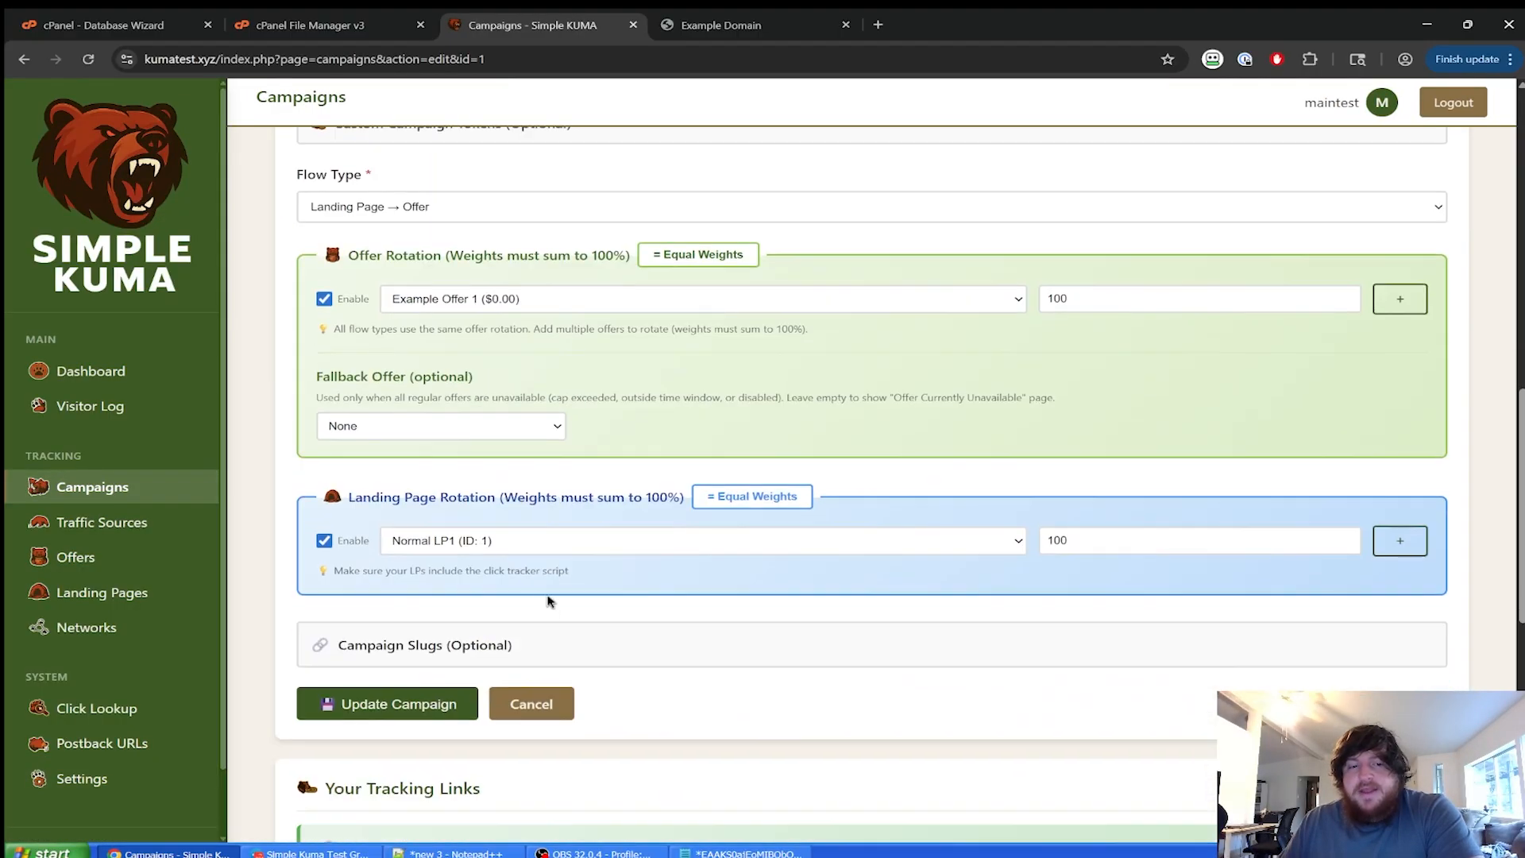
pyautogui.click(459, 707)
# Check the Dashboard's Debt group showing 1 view and 1 click, then reopen Settings.
pyautogui.click(127, 481)
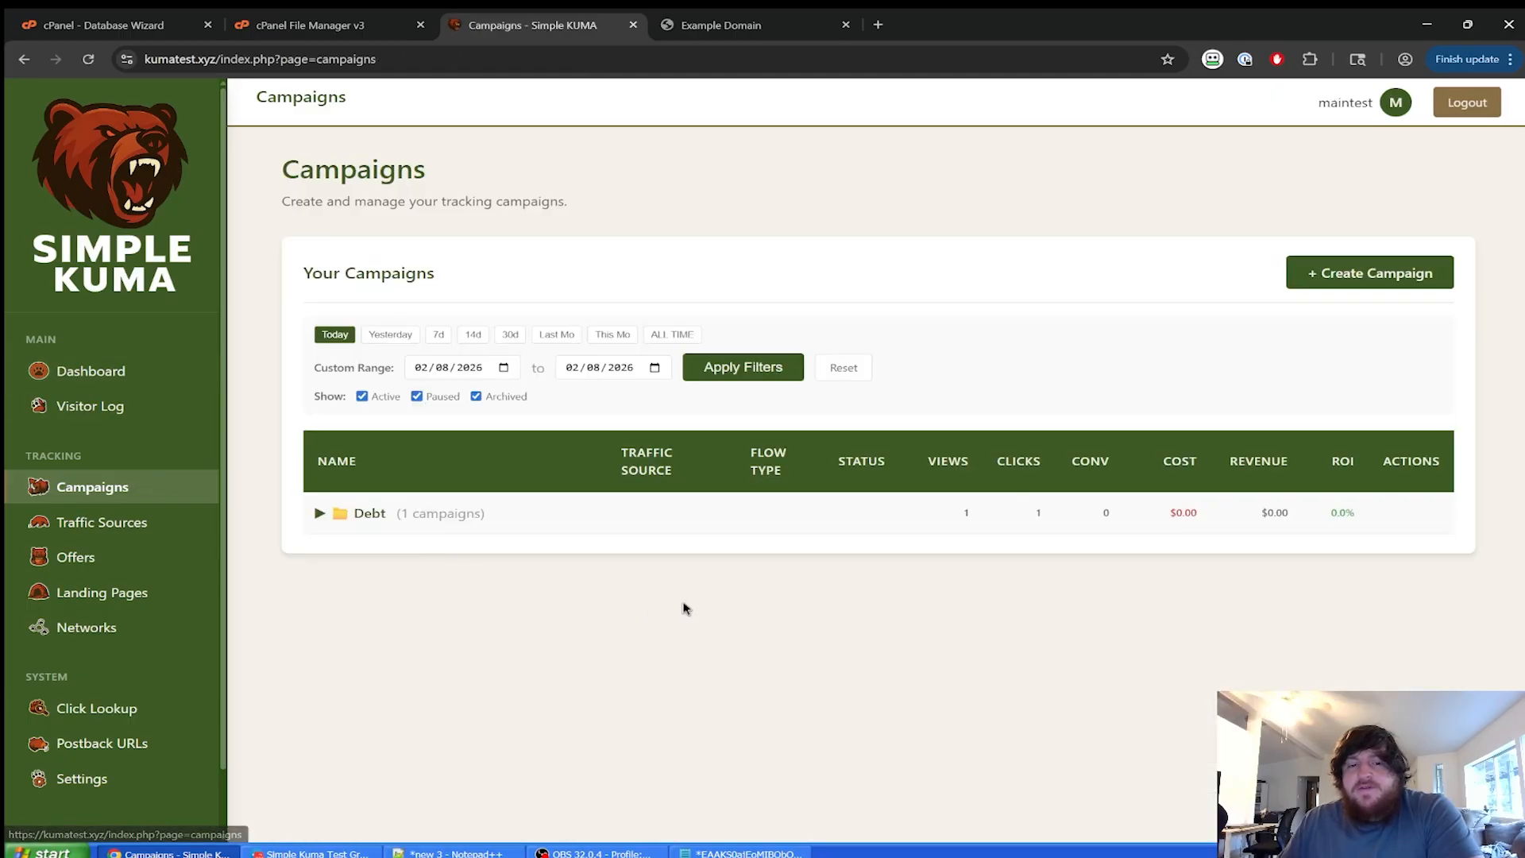
pyautogui.click(91, 371)
pyautogui.scroll(-4, 571, 460)
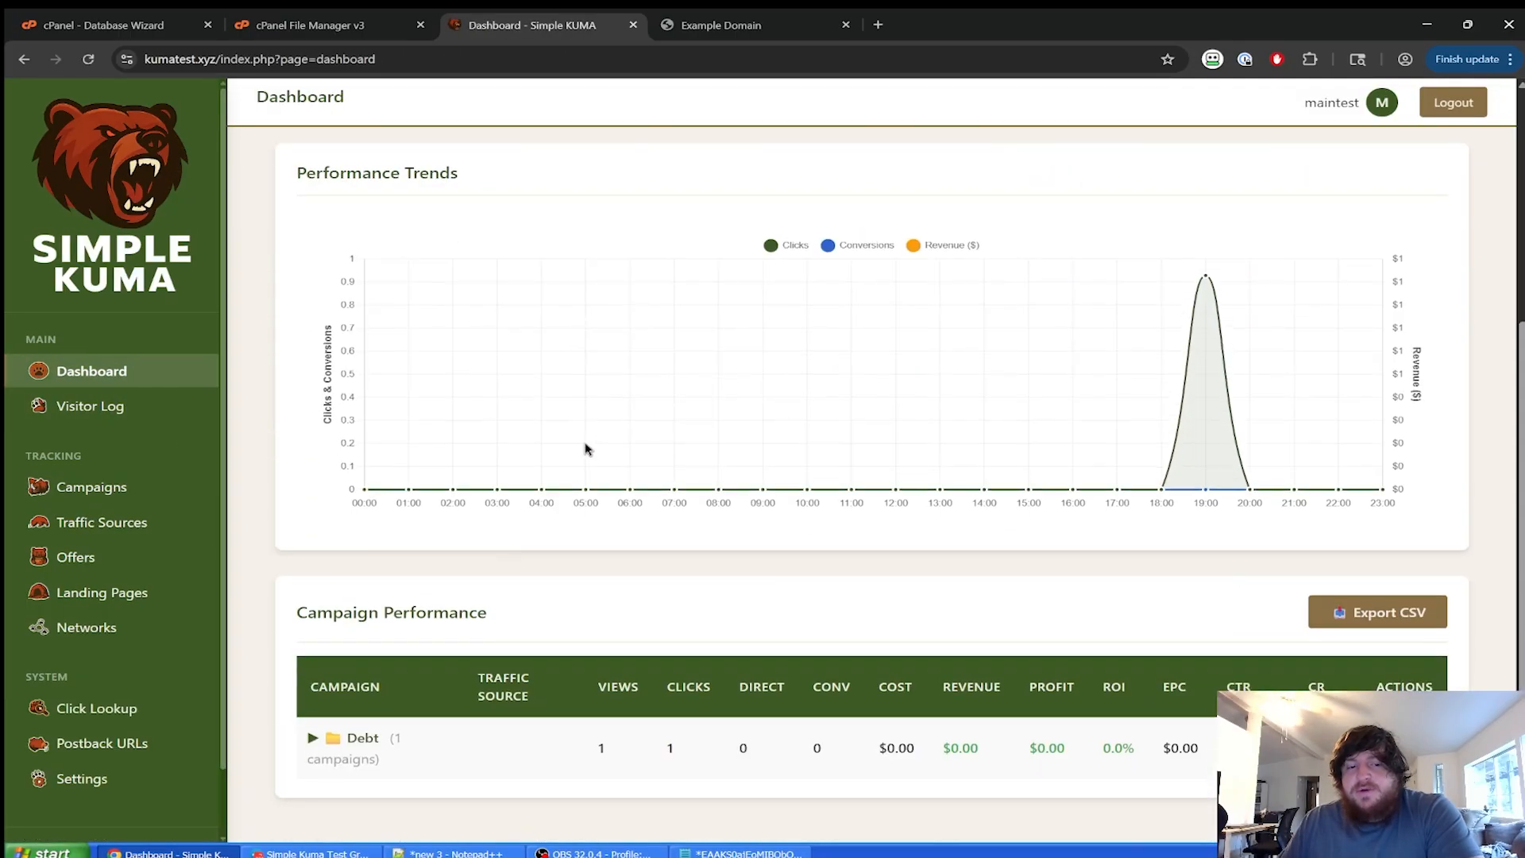
pyautogui.click(487, 728)
pyautogui.scroll(-2, 508, 719)
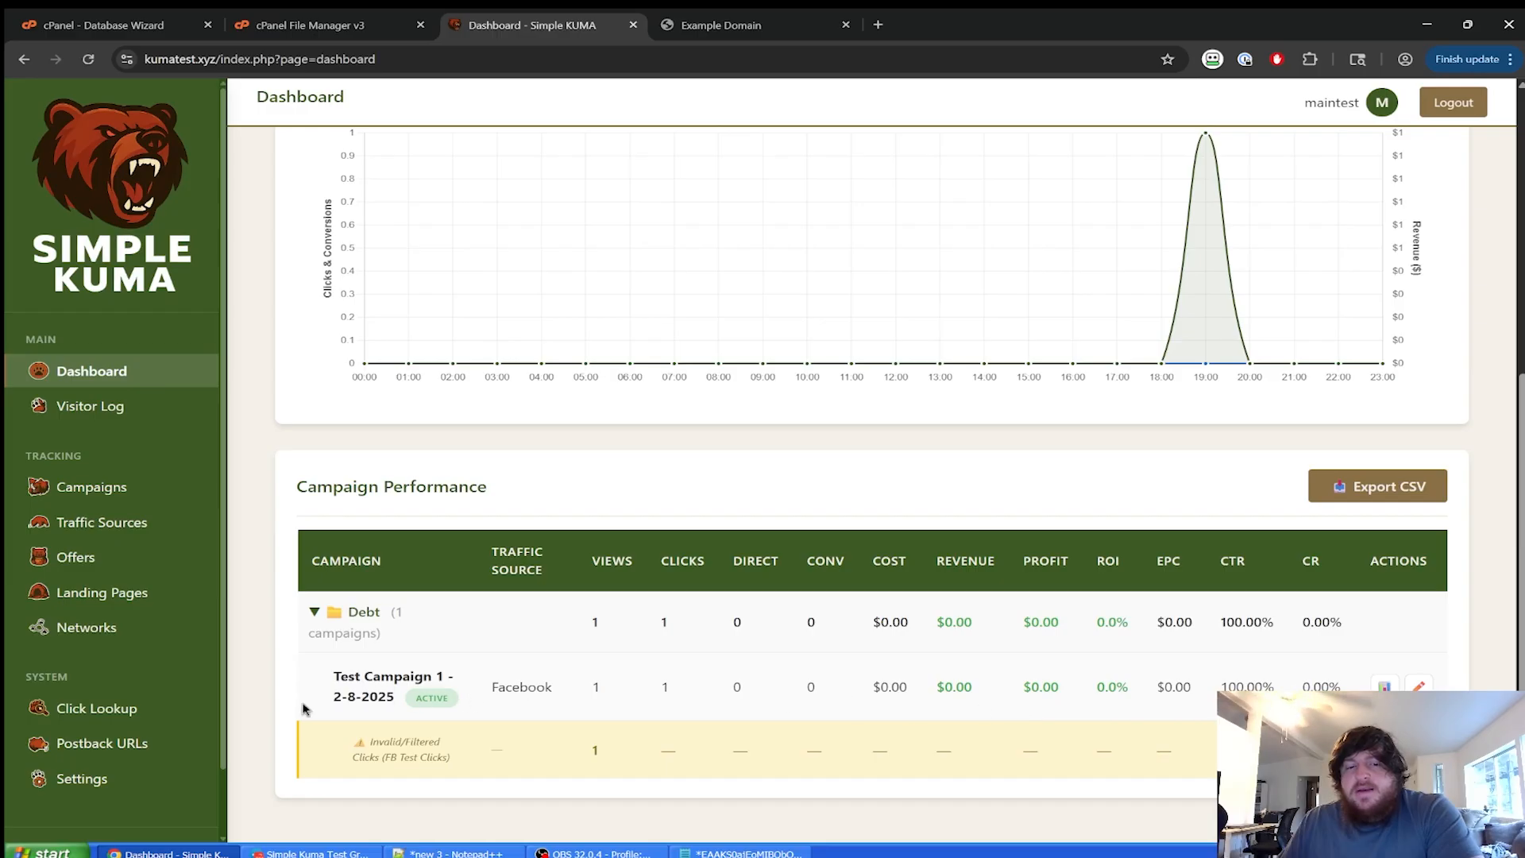
pyautogui.click(351, 636)
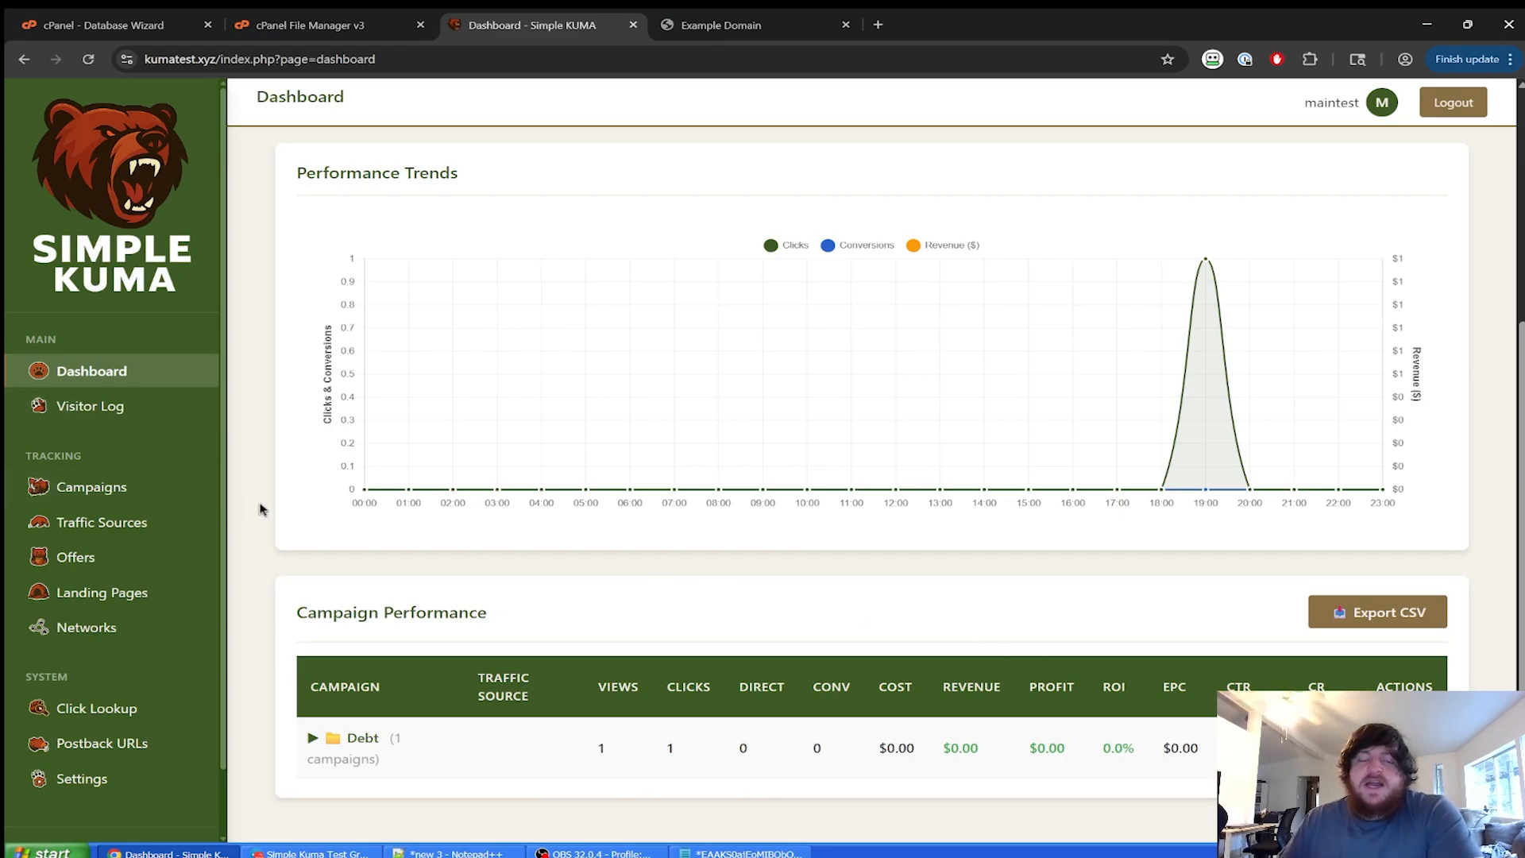
pyautogui.scroll(-1, 111, 524)
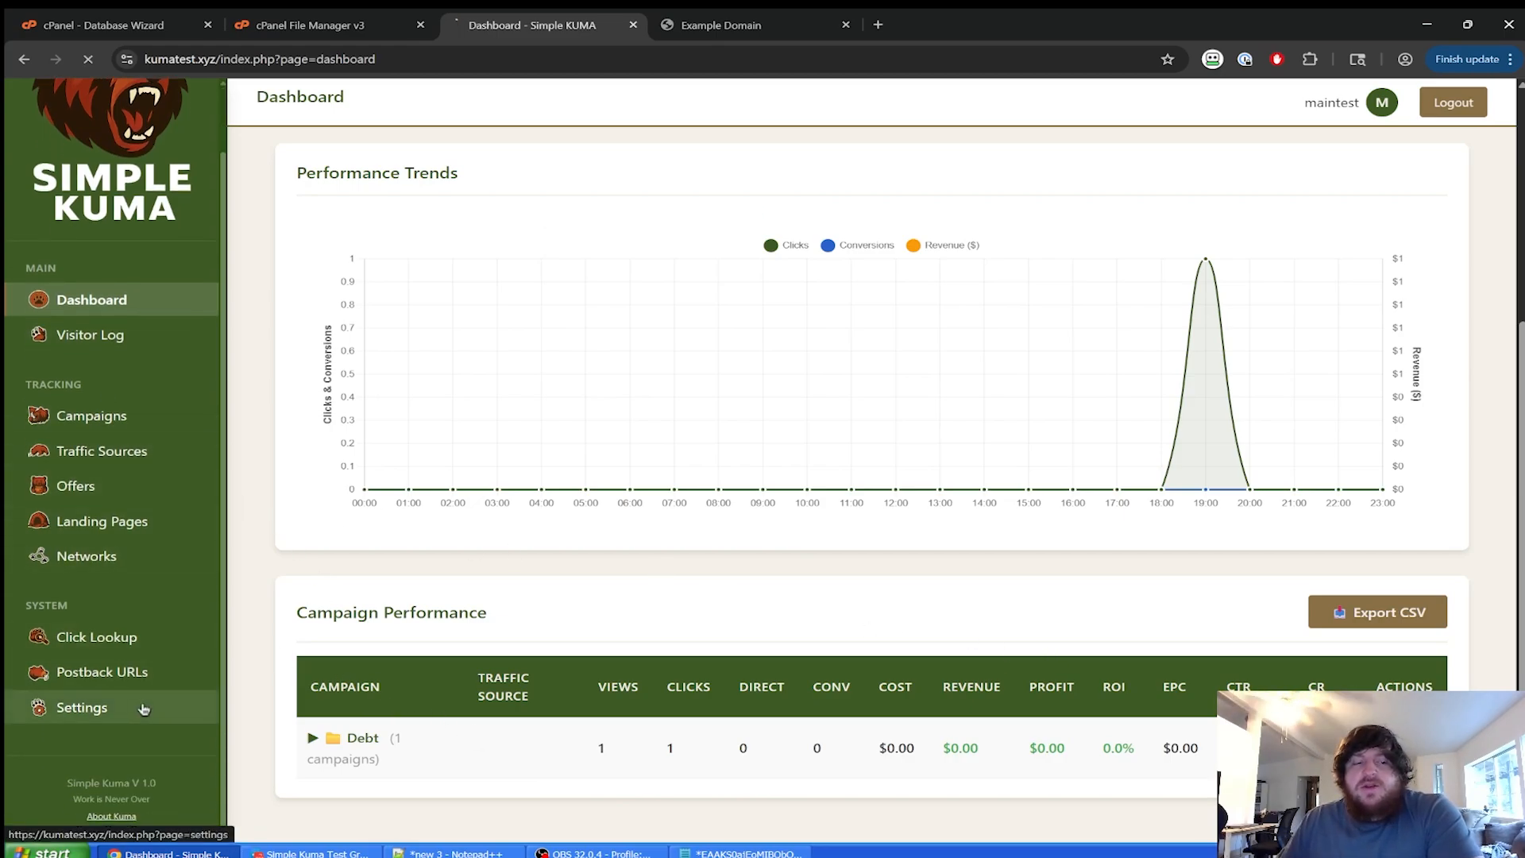
pyautogui.click(79, 706)
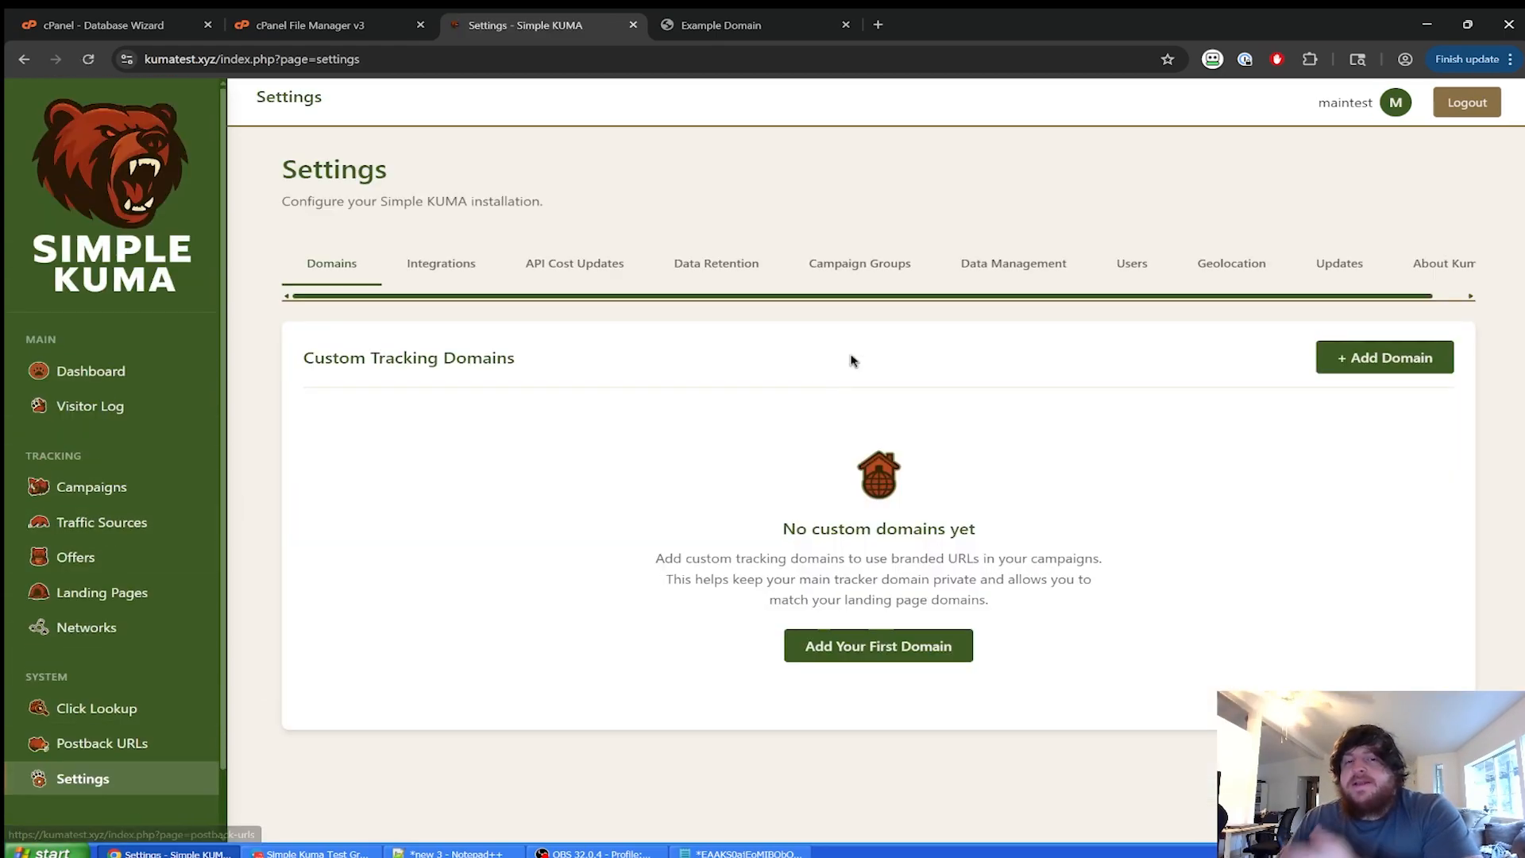
# Delete the Debt group from Campaign Groups and confirm the deletion.
pyautogui.click(871, 292)
pyautogui.click(1423, 456)
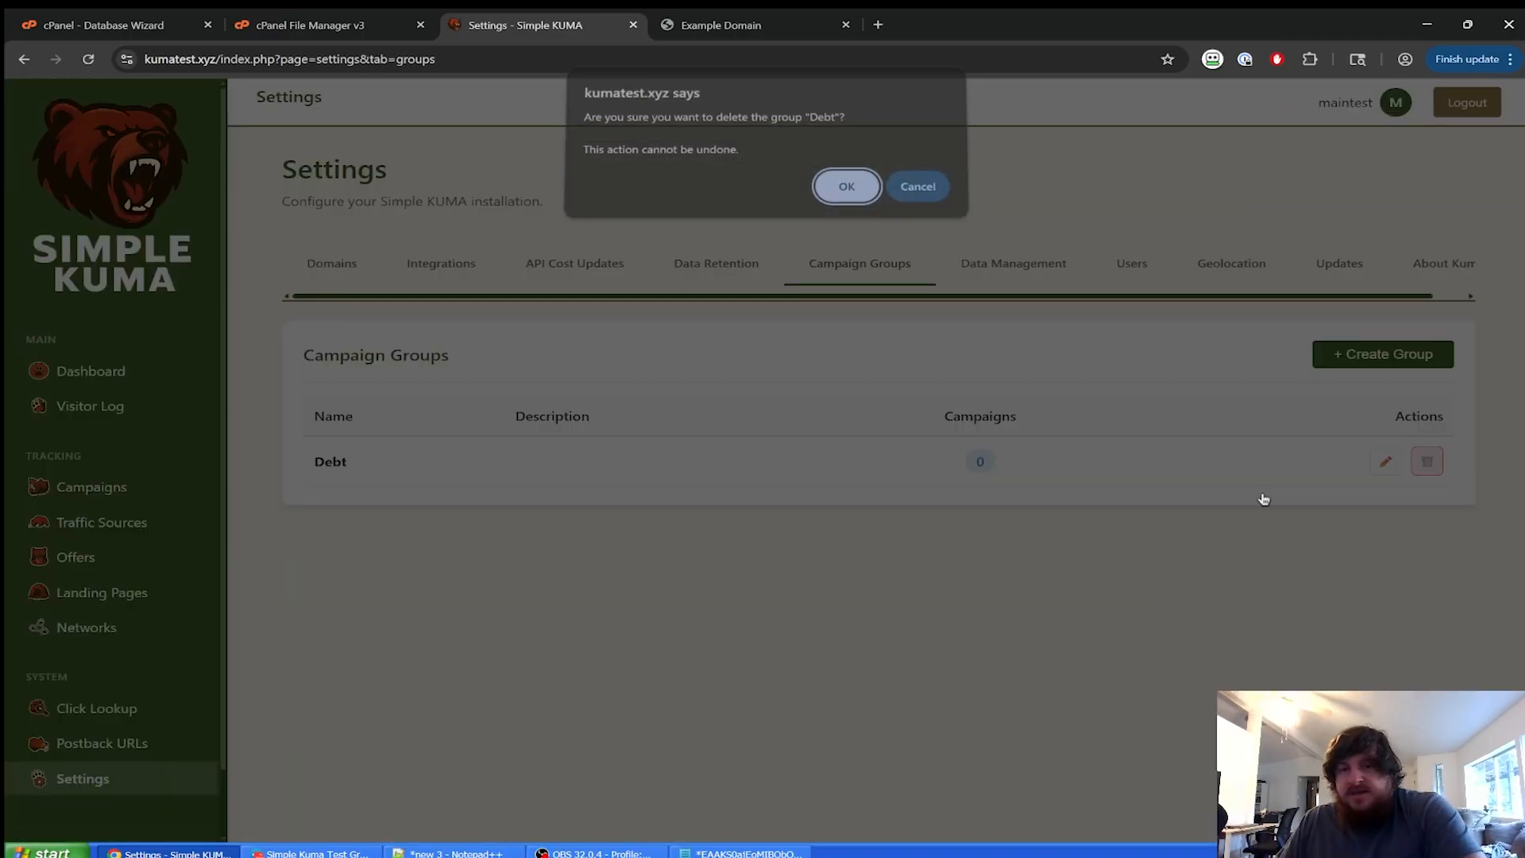
pyautogui.click(848, 188)
# Open Data Management and scroll through its manual conversion and click-deletion tools.
pyautogui.click(982, 328)
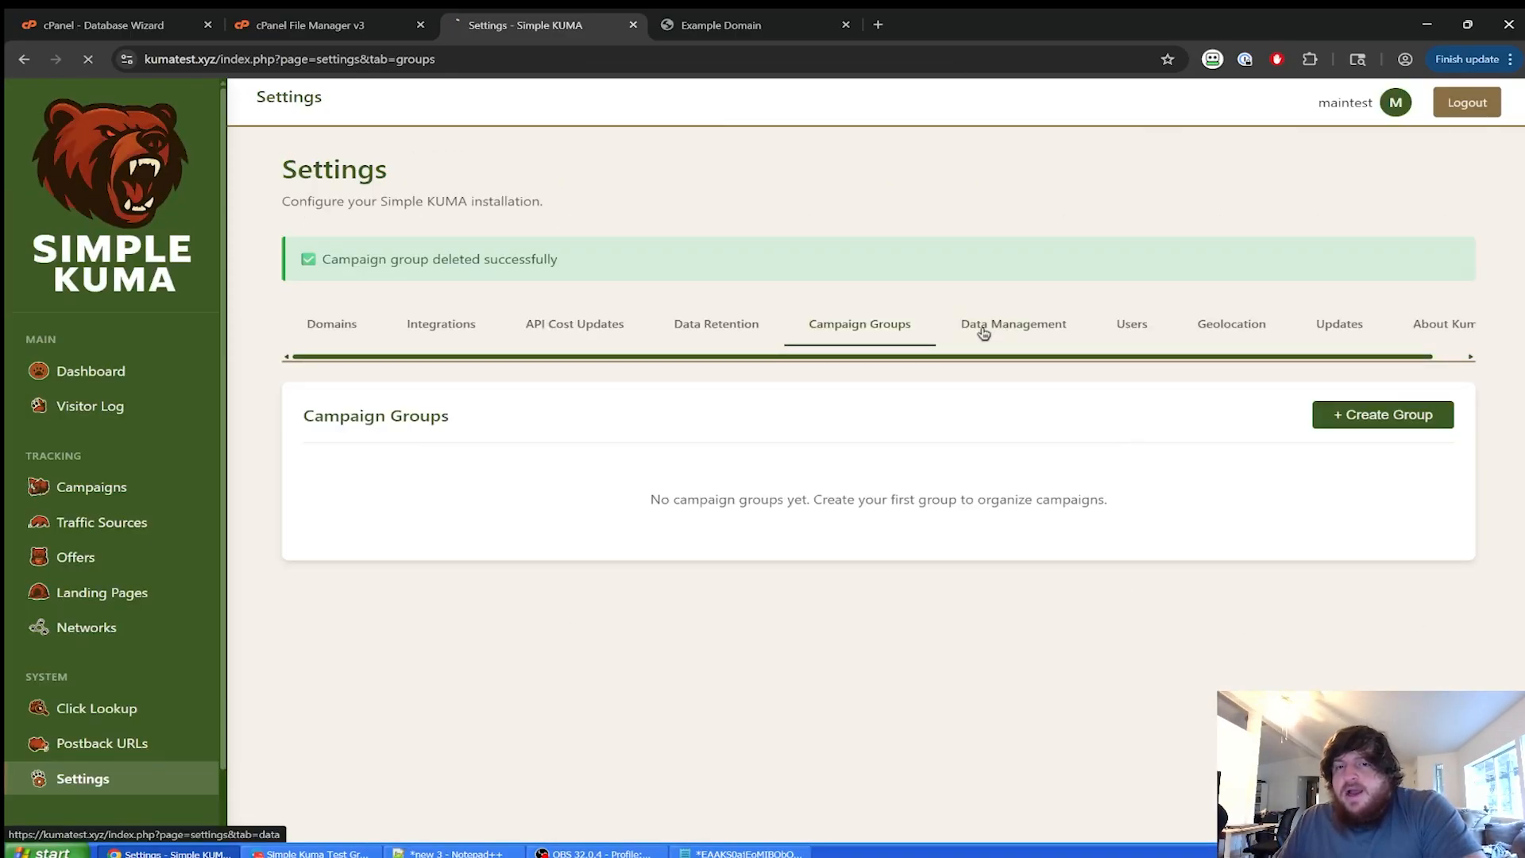
pyautogui.scroll(-2, 983, 333)
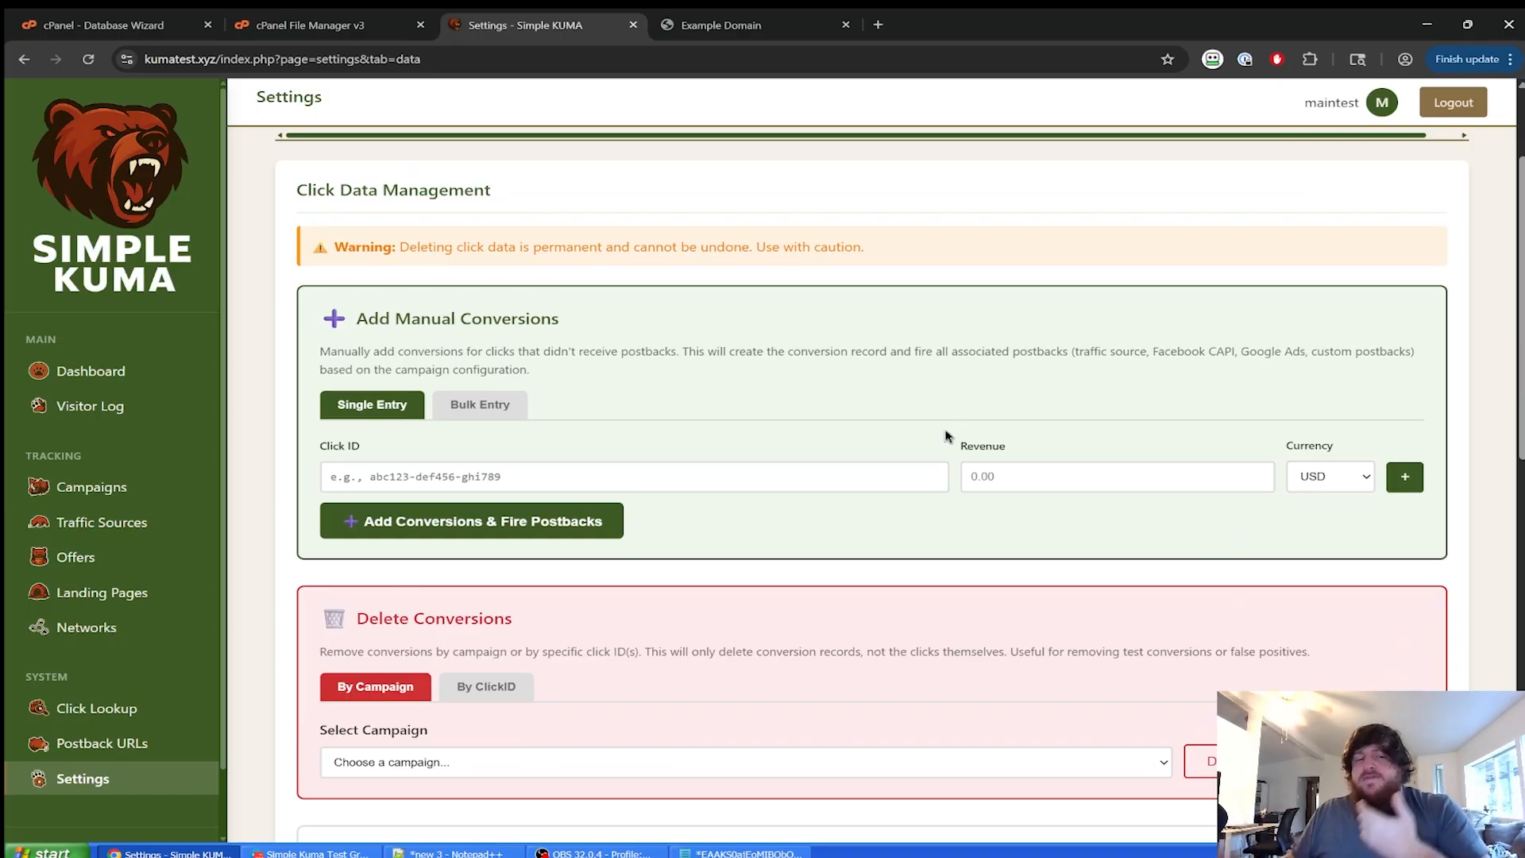
pyautogui.scroll(-7, 945, 436)
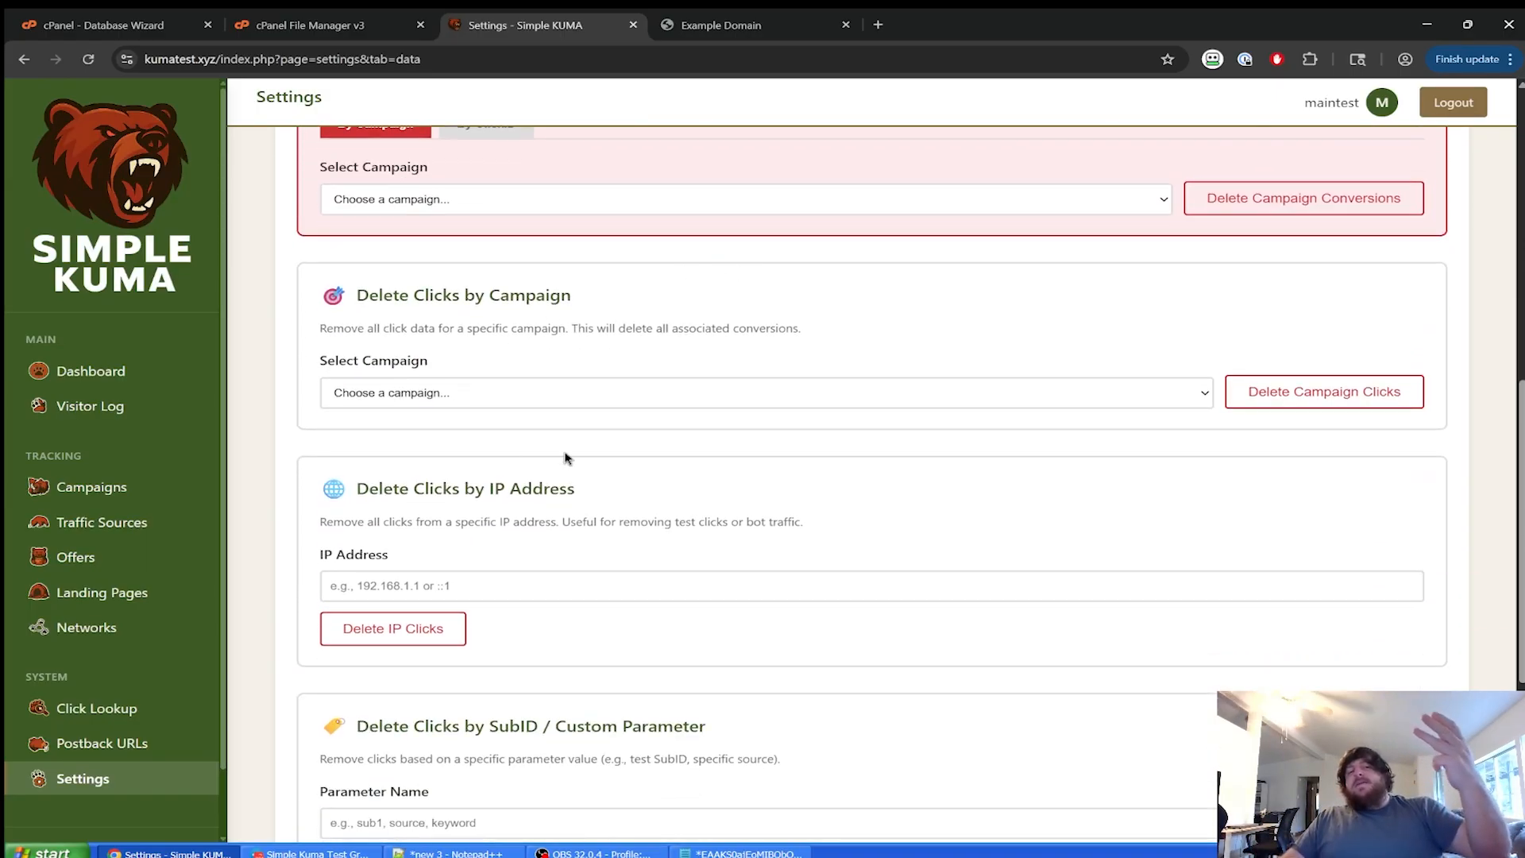
pyautogui.scroll(-5, 508, 541)
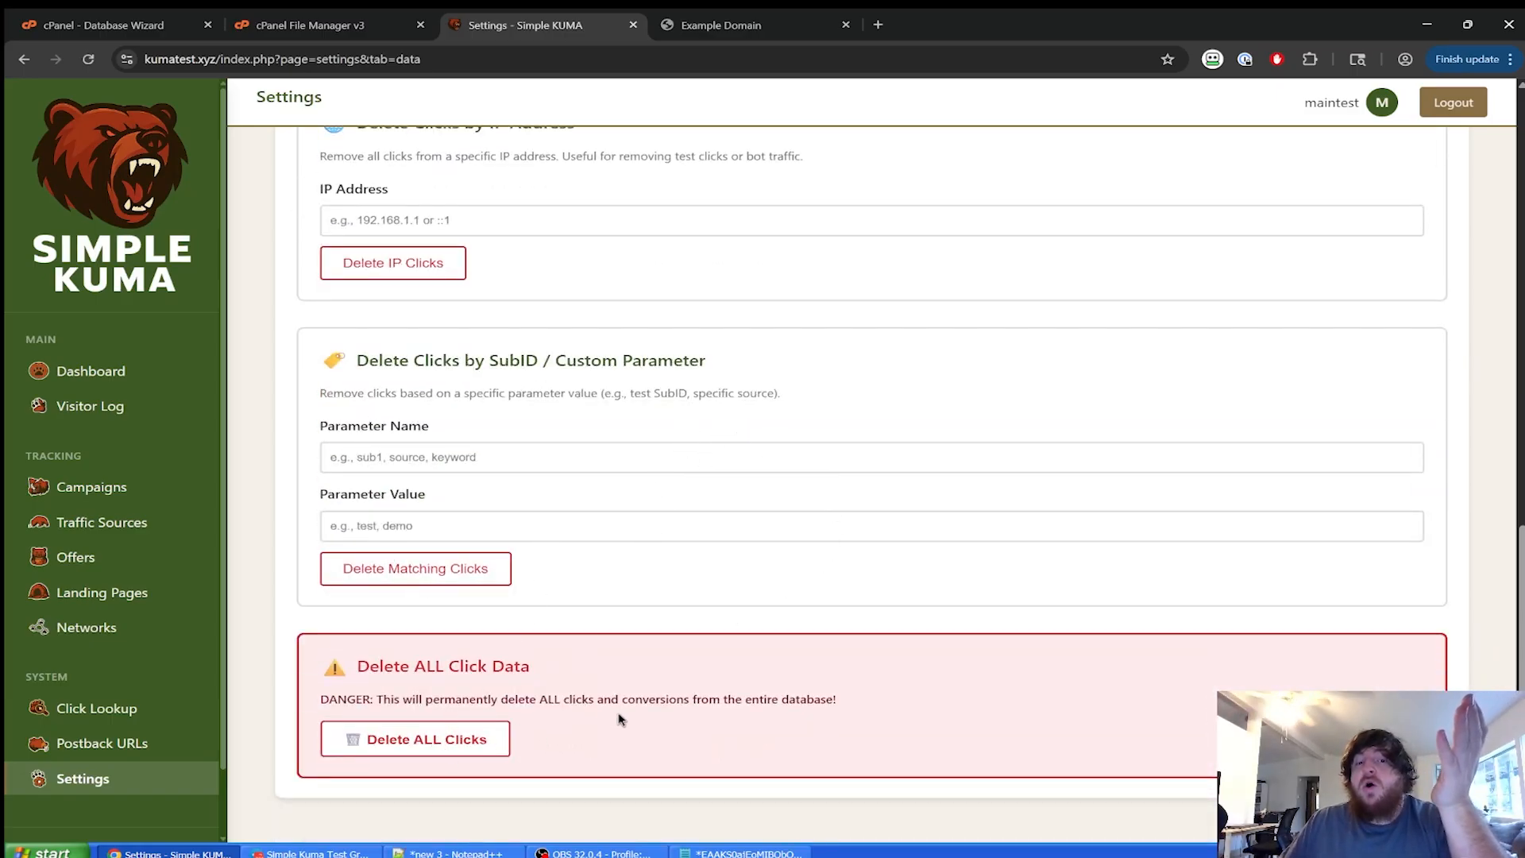
pyautogui.scroll(10, 658, 718)
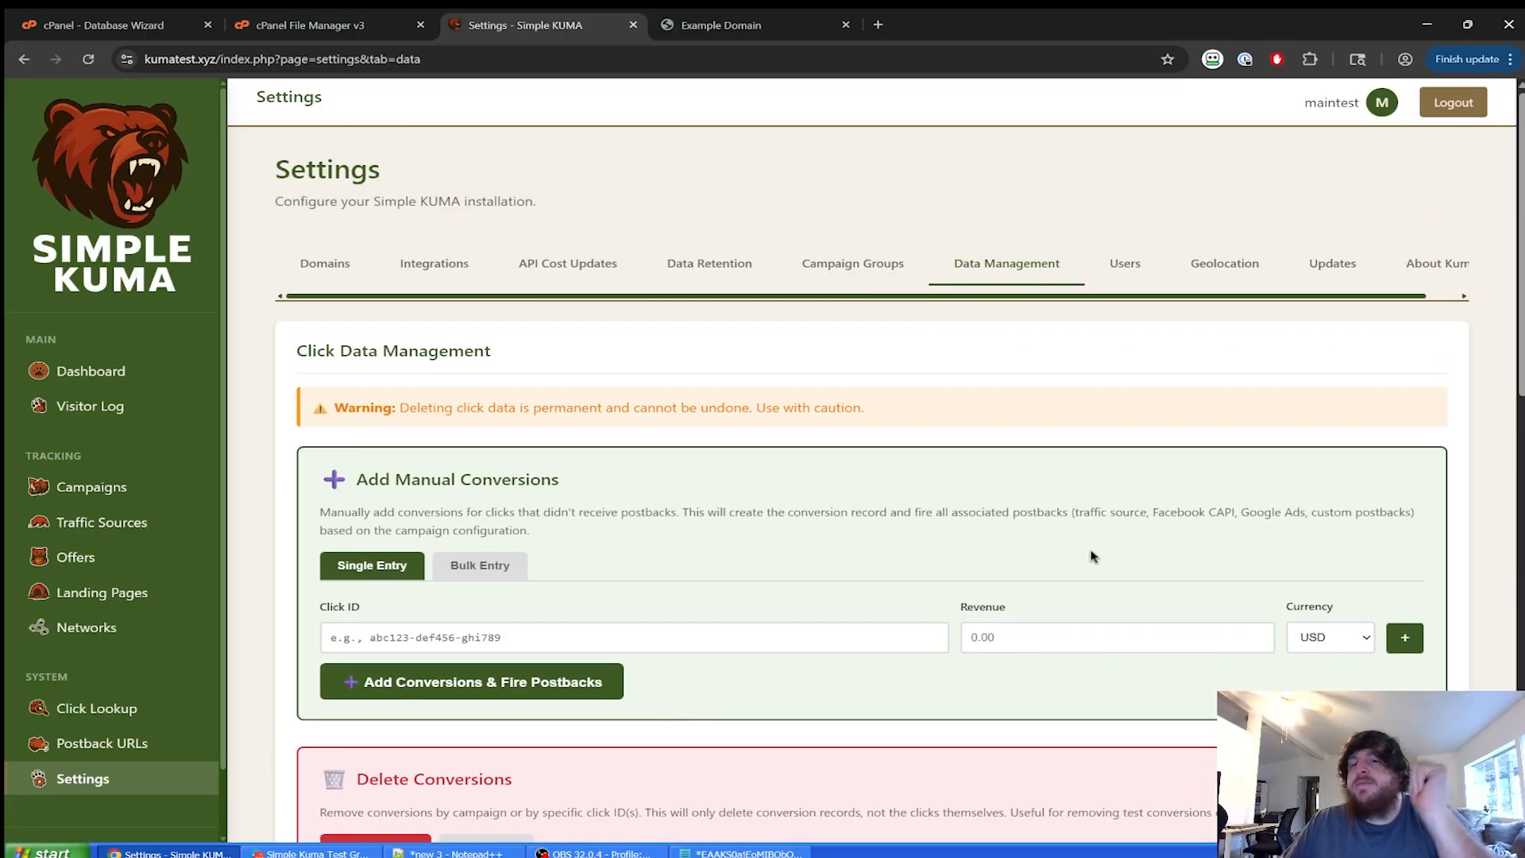
# Edit the admin user to use Pacific Time (PT), then view the Geolocation tab's databases.
pyautogui.click(1127, 270)
pyautogui.click(1418, 458)
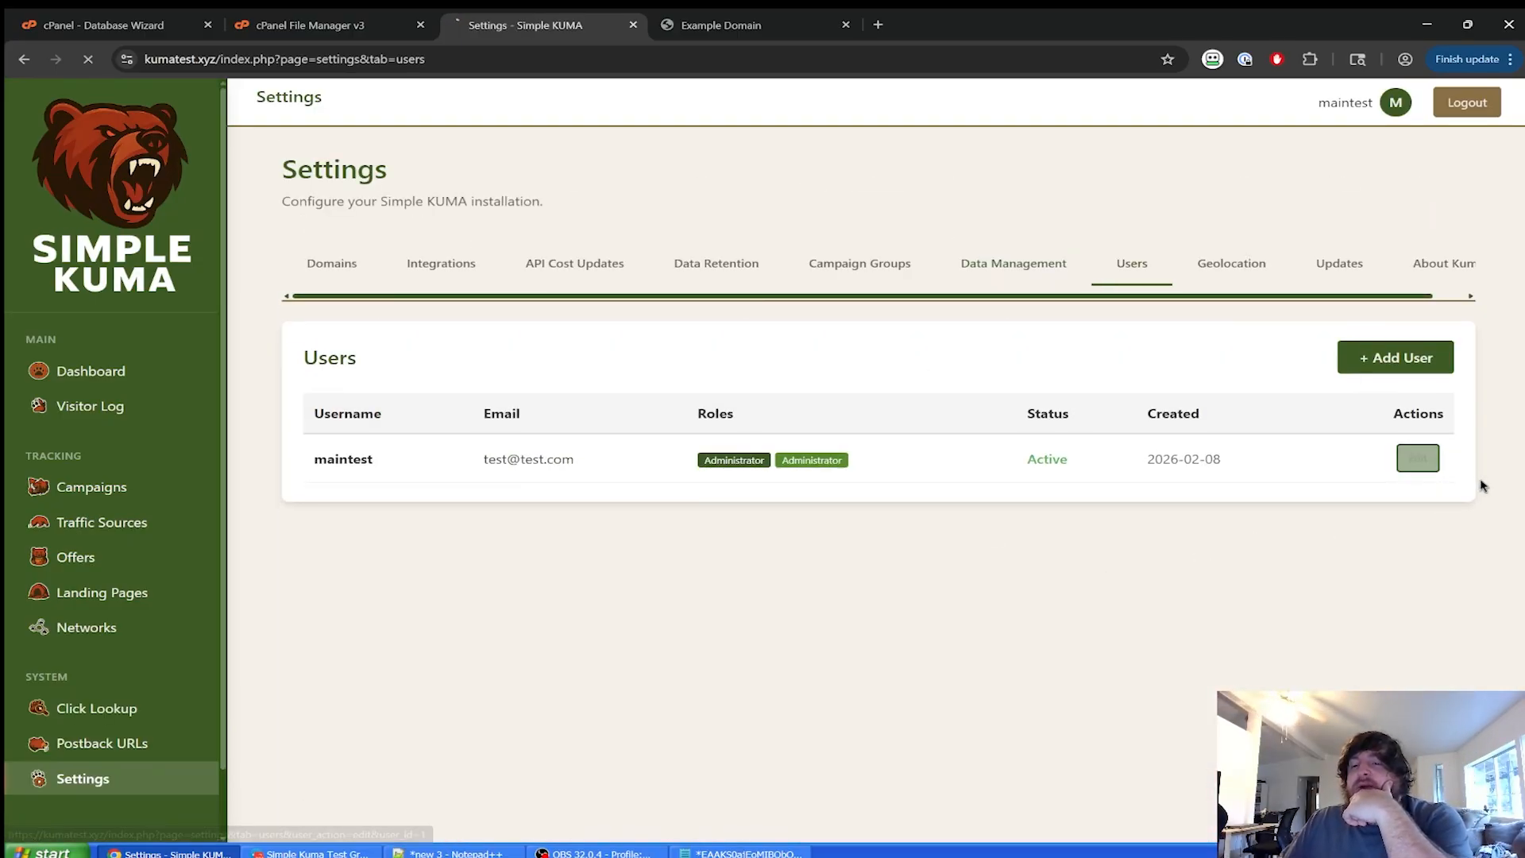
pyautogui.scroll(-2, 1057, 597)
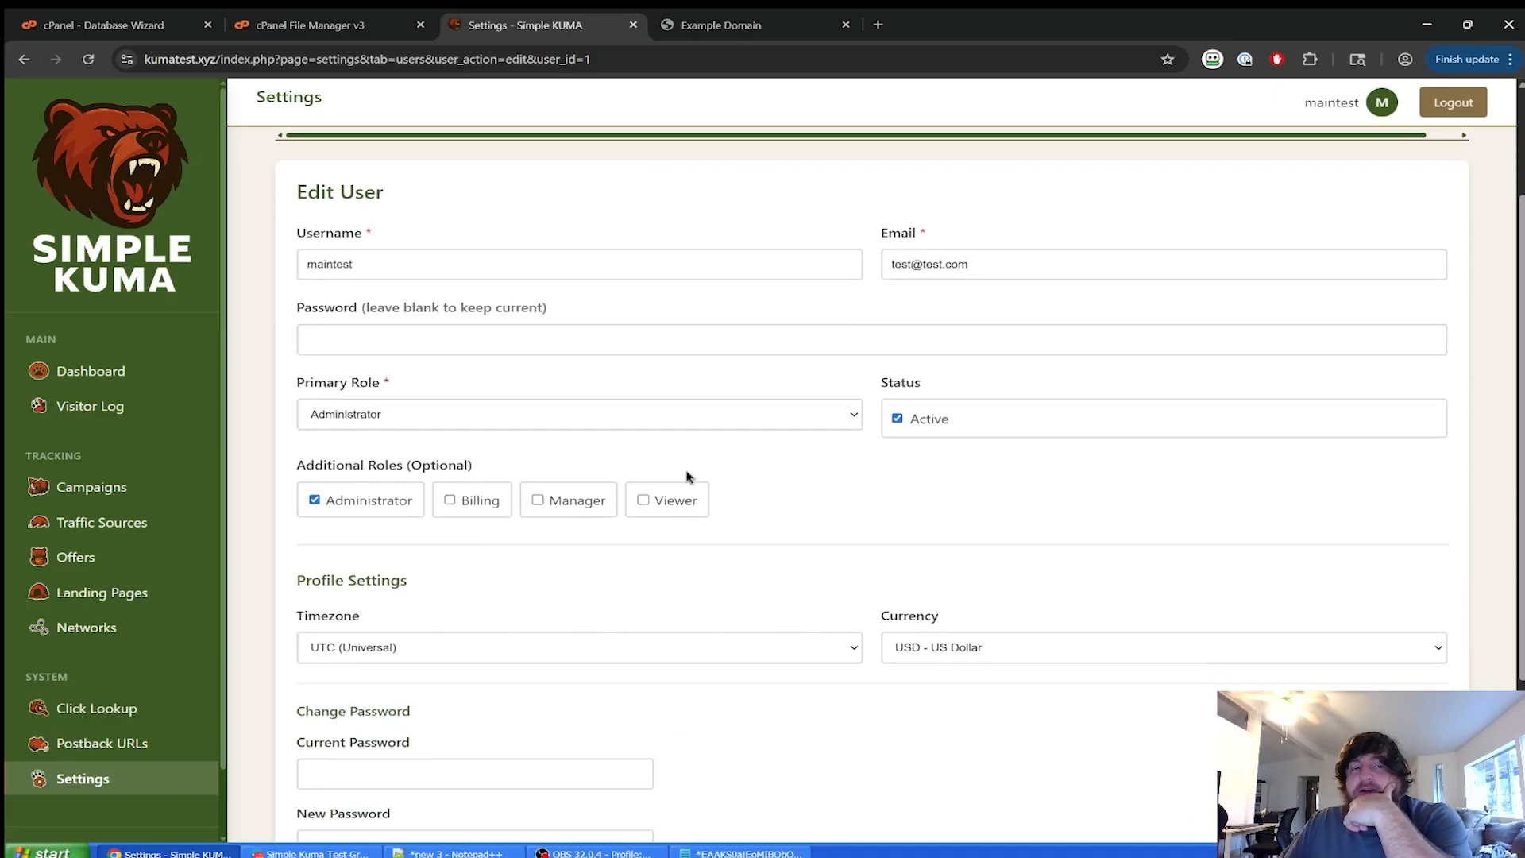
pyautogui.scroll(-3, 684, 476)
pyautogui.click(469, 420)
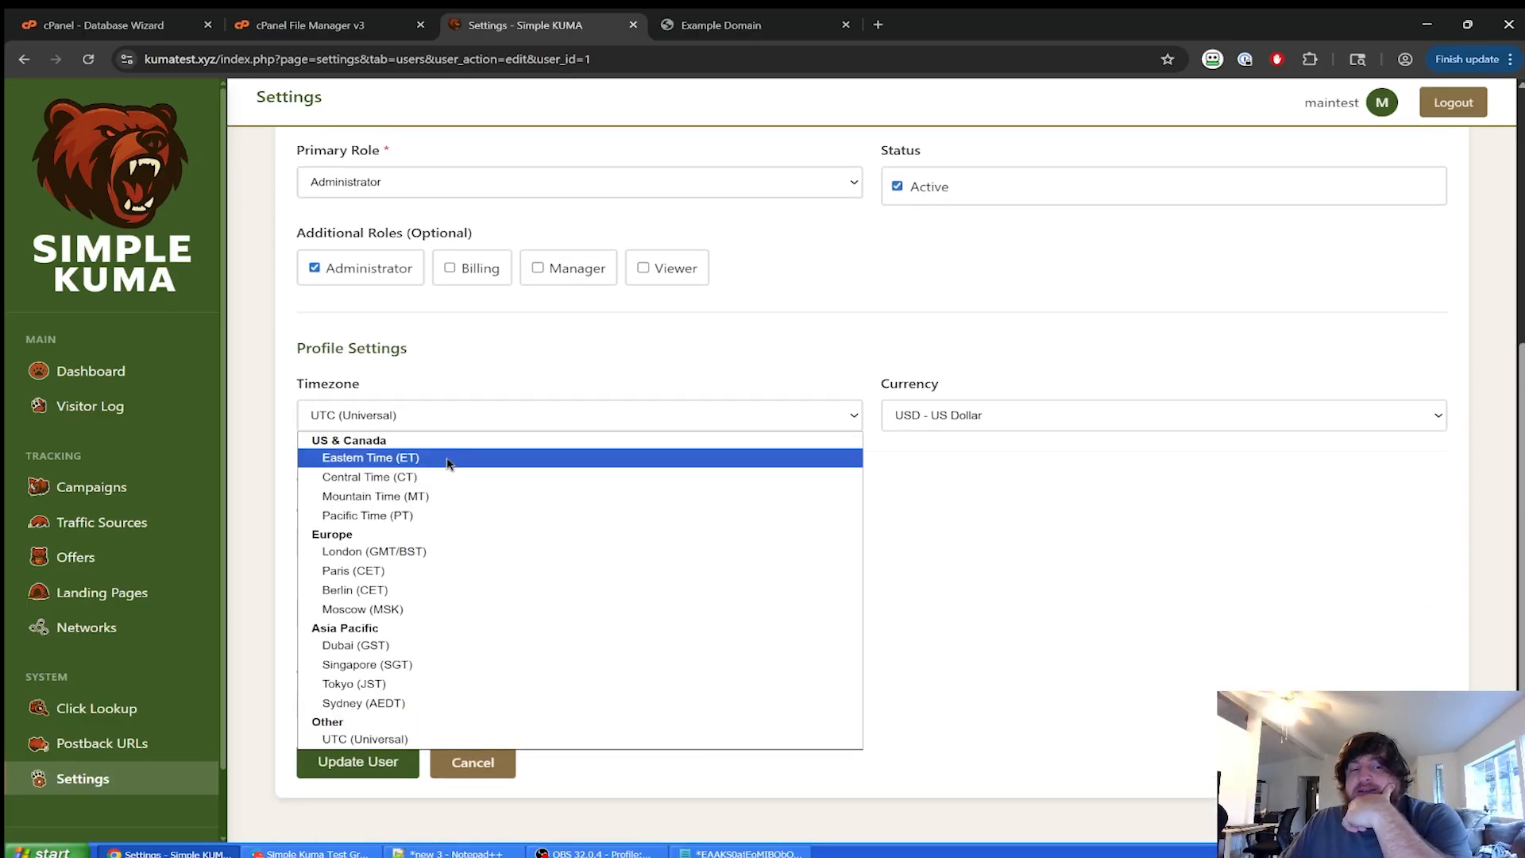
pyautogui.click(421, 516)
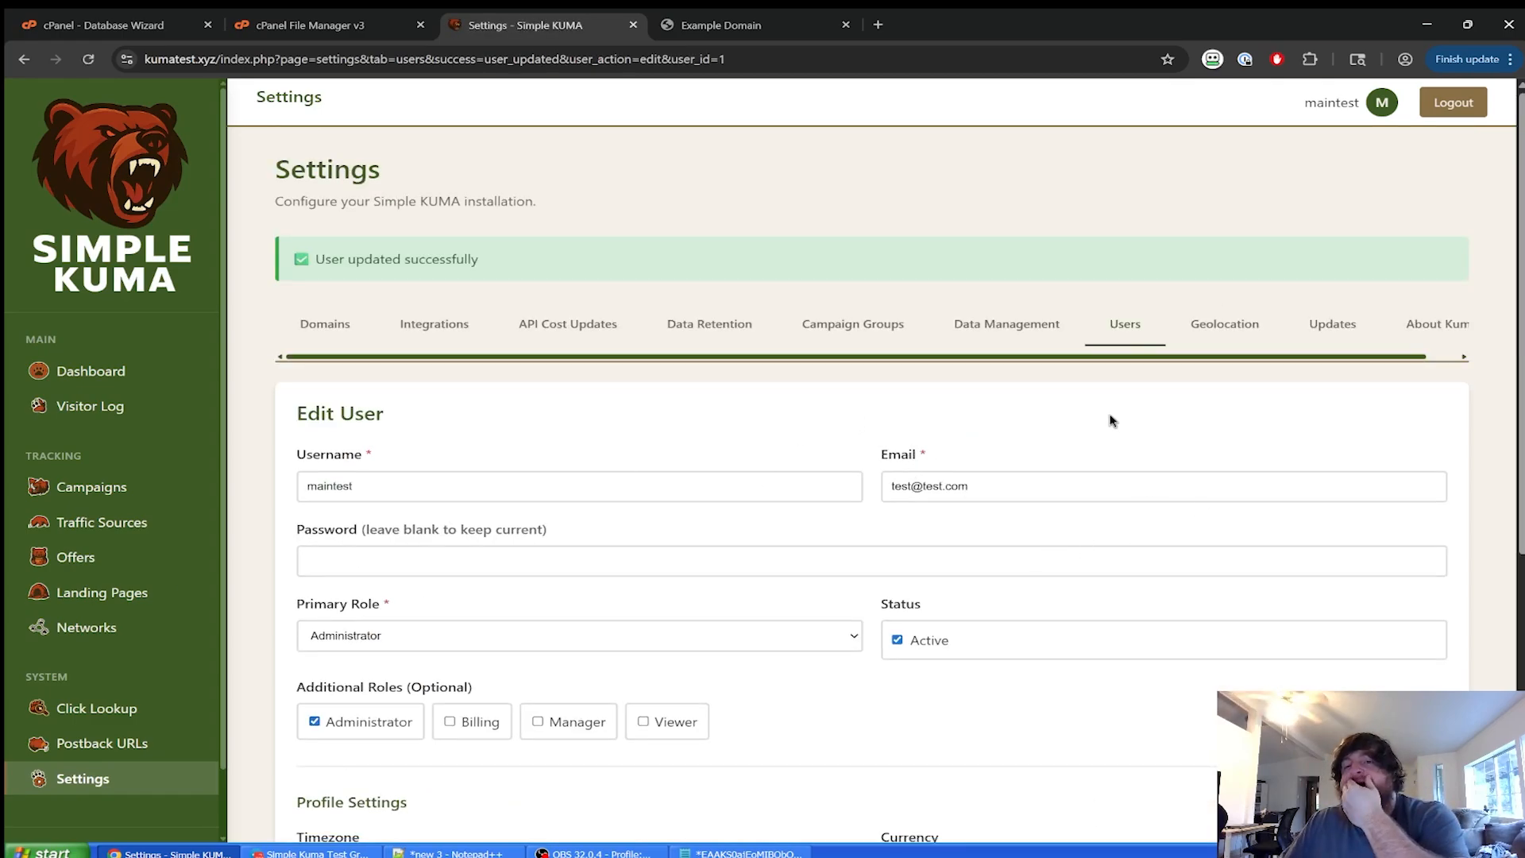
pyautogui.click(1219, 325)
pyautogui.scroll(-1, 680, 484)
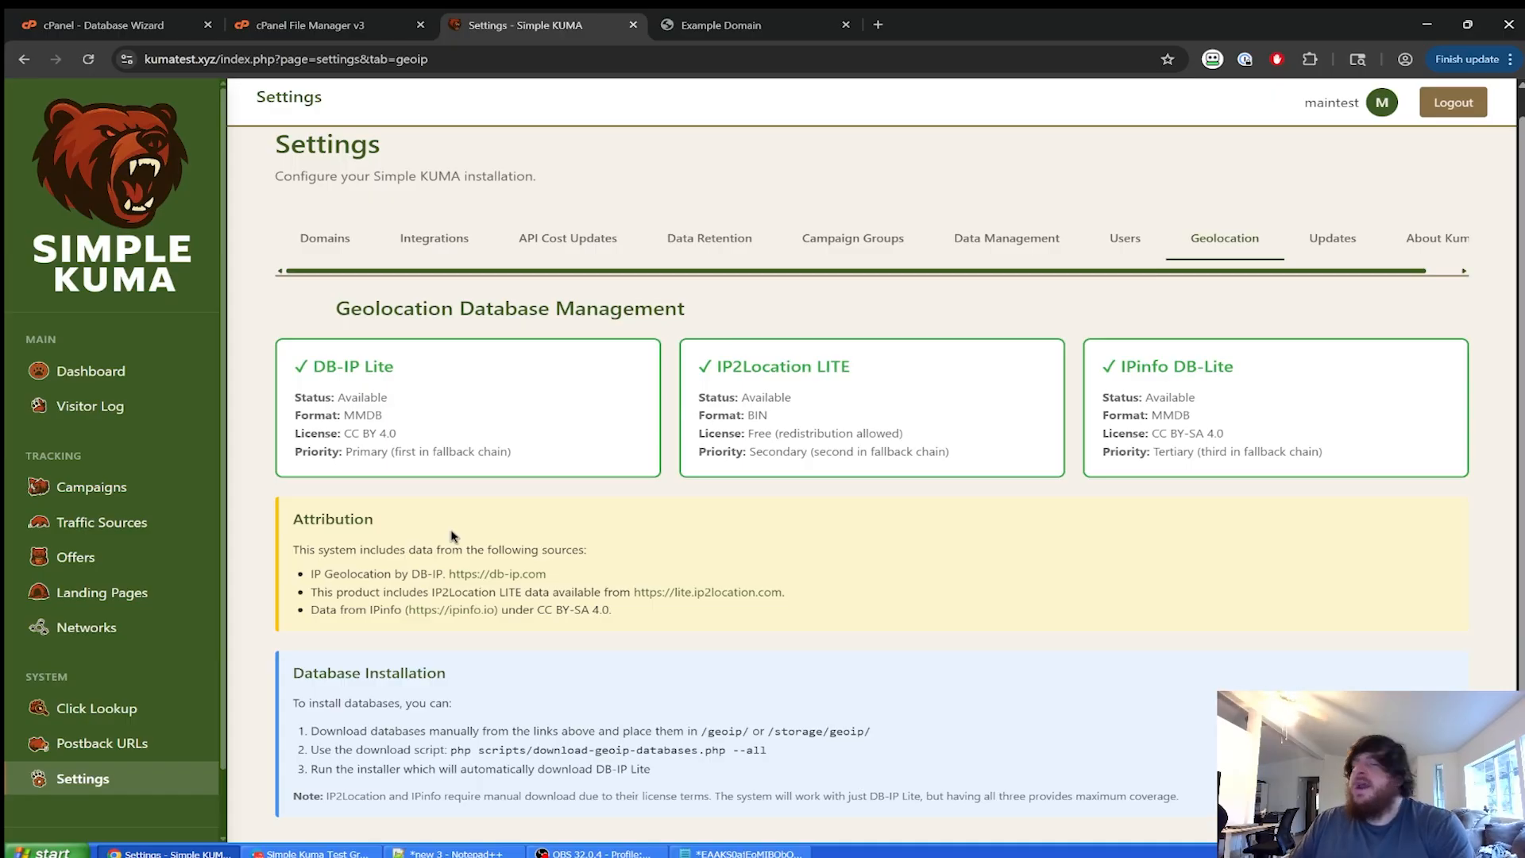
# View the Updates tab: version 1.0.0, repository SimpleKuma/simplekuma, left unchanged.
pyautogui.scroll(1, 715, 560)
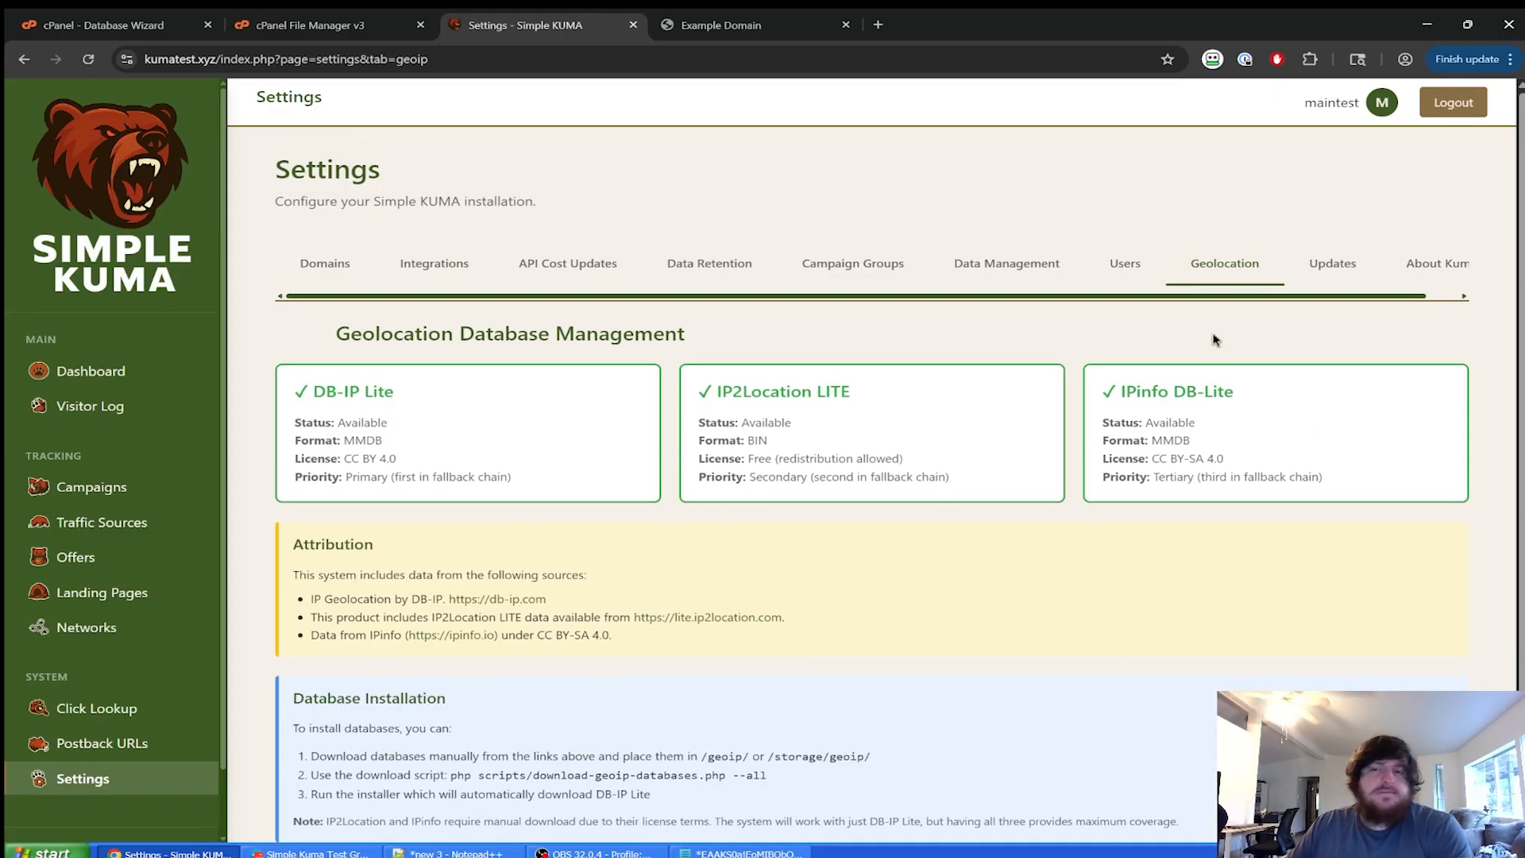
pyautogui.click(1324, 270)
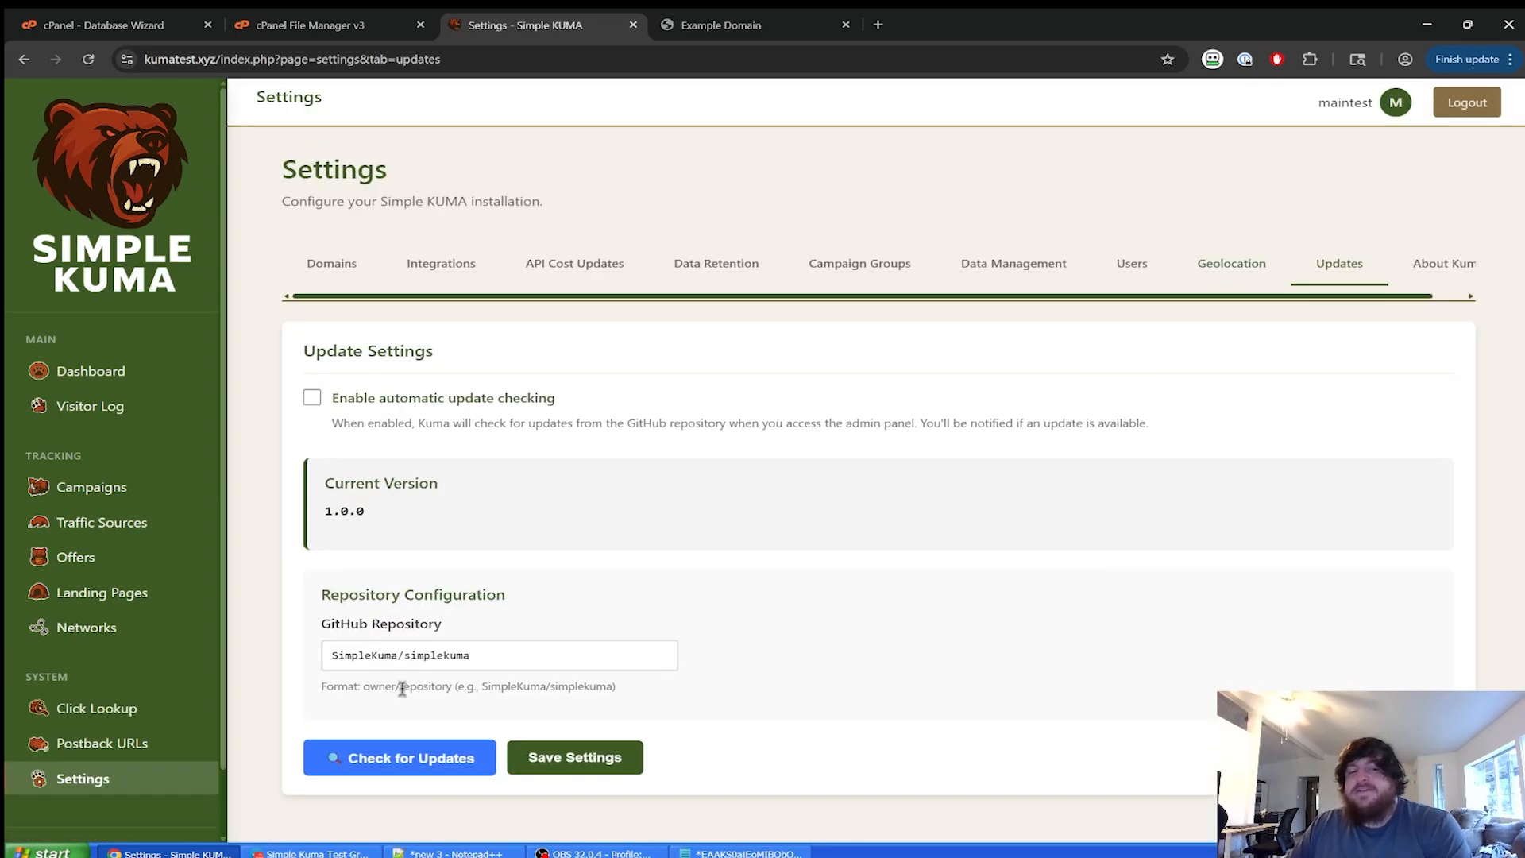
pyautogui.click(507, 650)
pyautogui.click(769, 698)
pyautogui.click(553, 645)
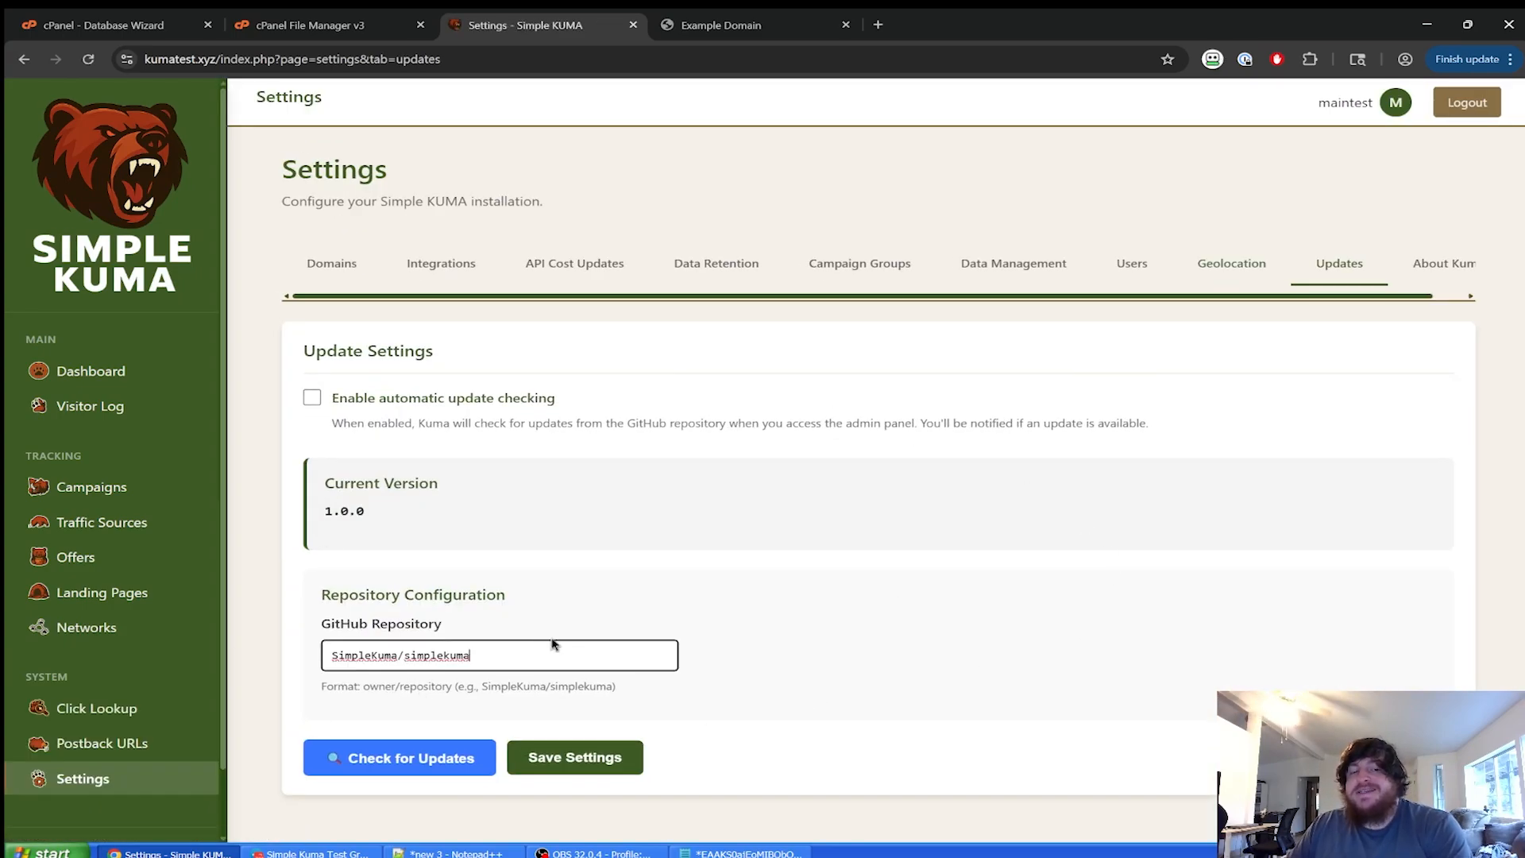
pyautogui.click(554, 637)
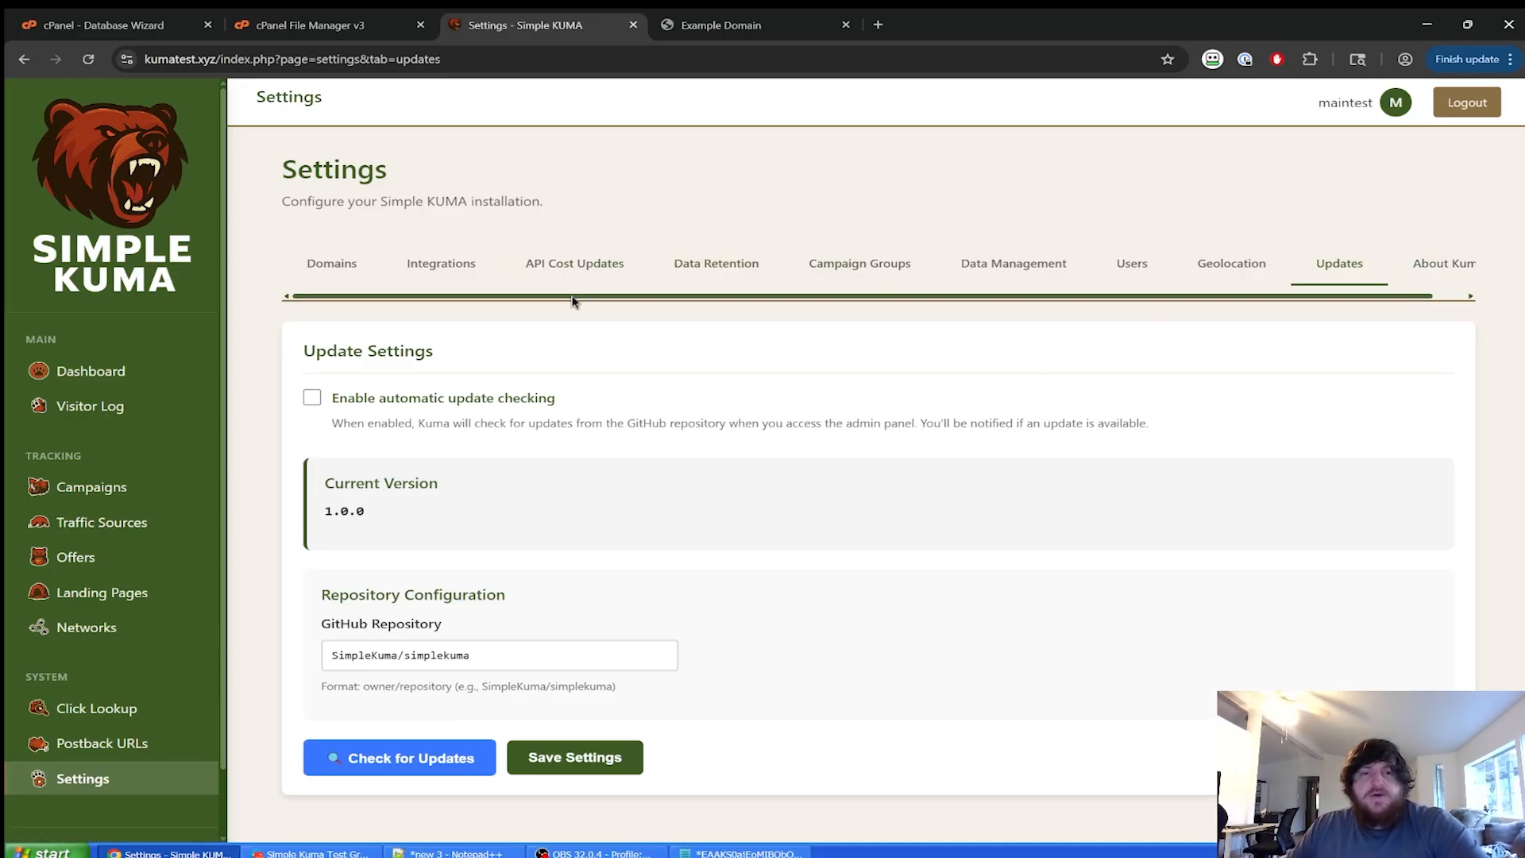
pyautogui.moveTo(574, 298)
pyautogui.mouseDown()
pyautogui.moveTo(622, 296)
pyautogui.moveTo(562, 299)
pyautogui.mouseUp()
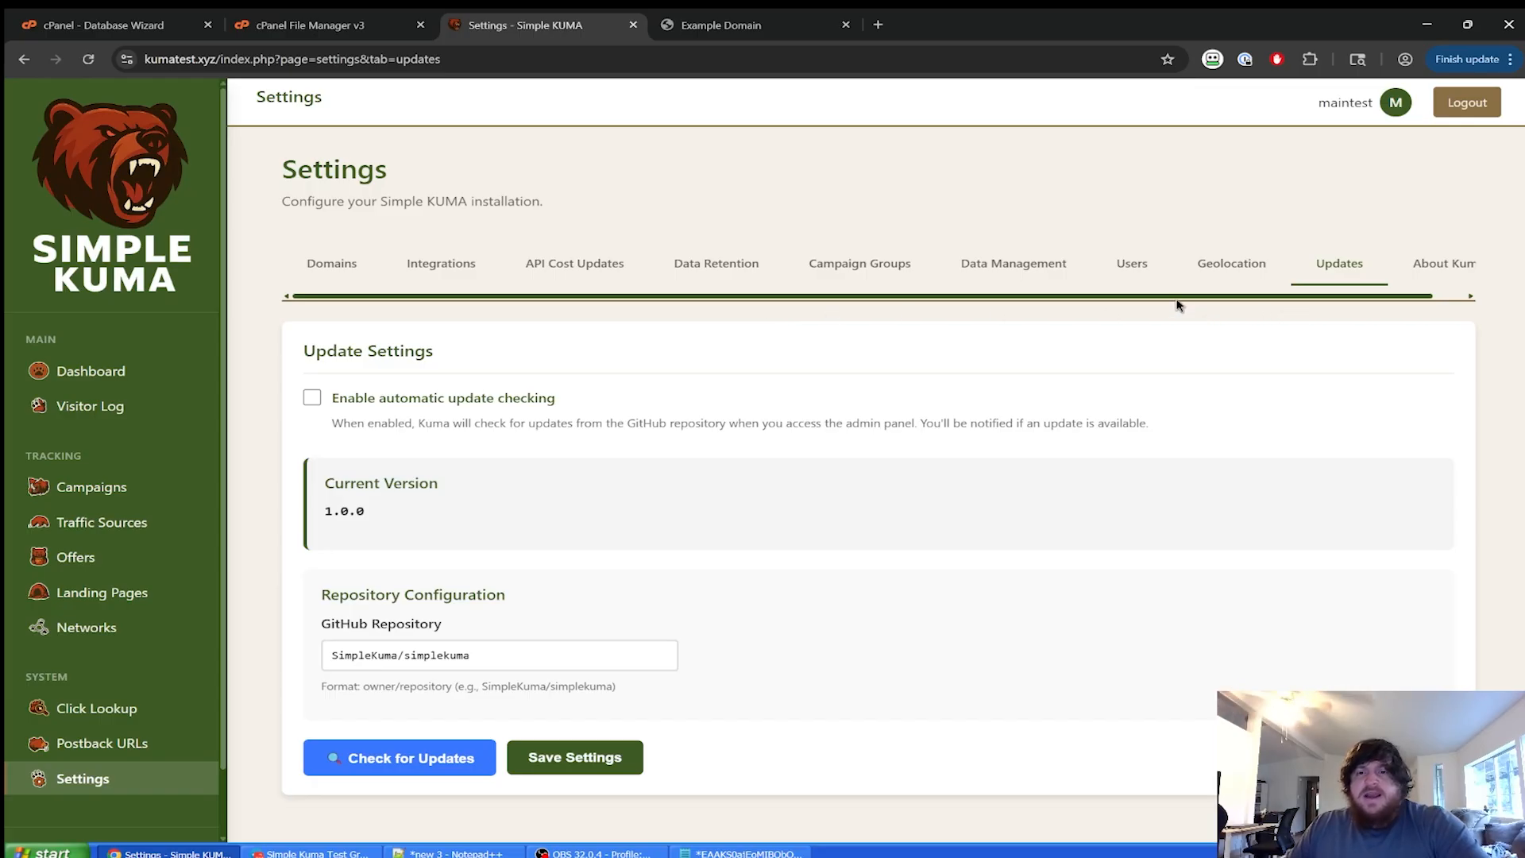
# In Data Management, add a conversion for the copied click ID with revenue 21.50 and fire postbacks.
pyautogui.click(1014, 281)
pyautogui.click(464, 637)
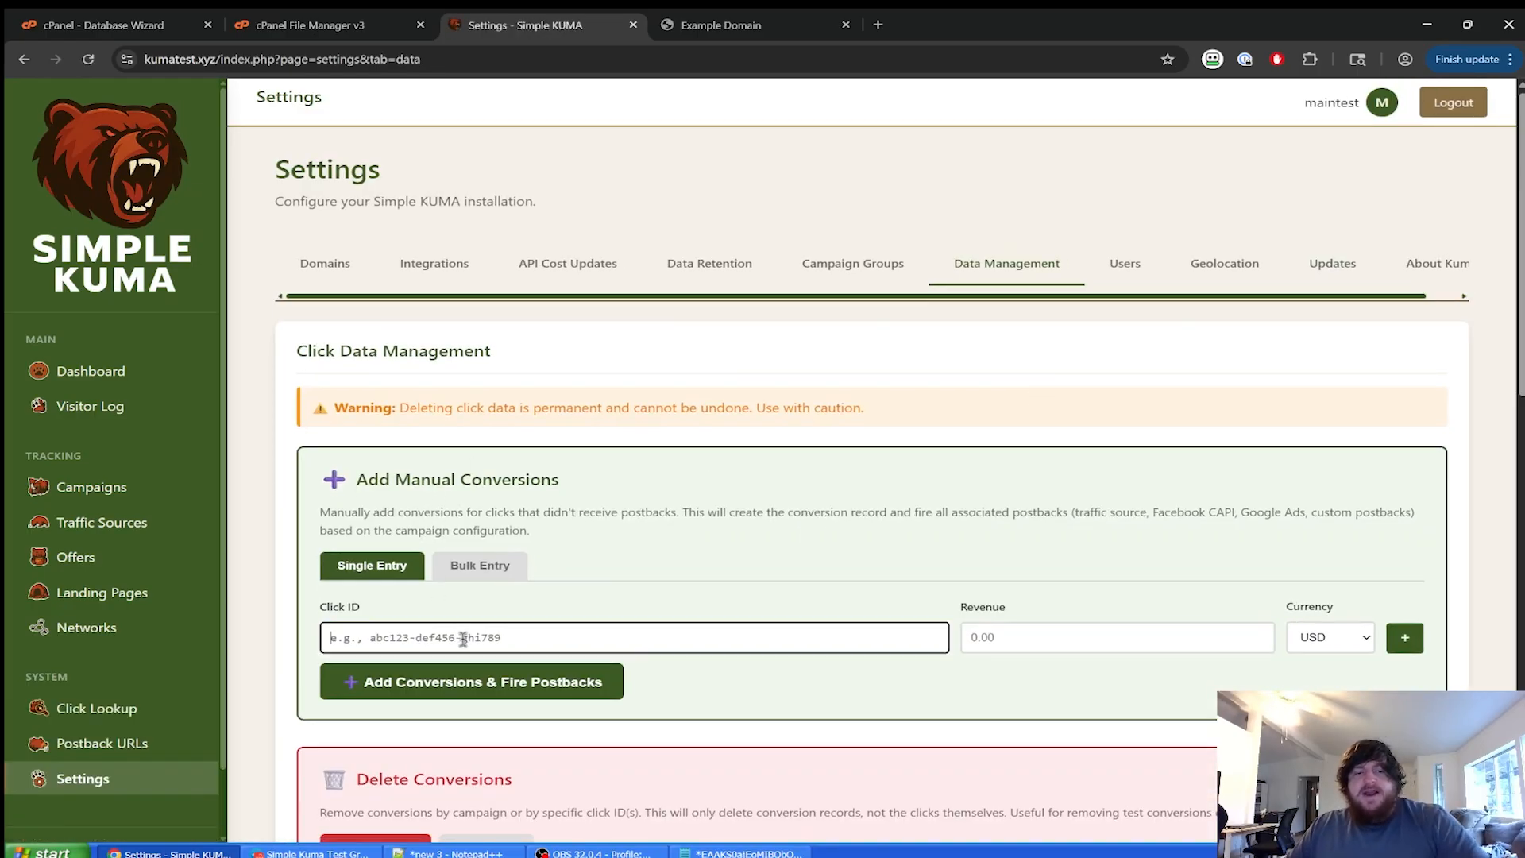
pyautogui.write('23604b0c-51fc-401e-b475-e59942ade83f')
pyautogui.click(1070, 650)
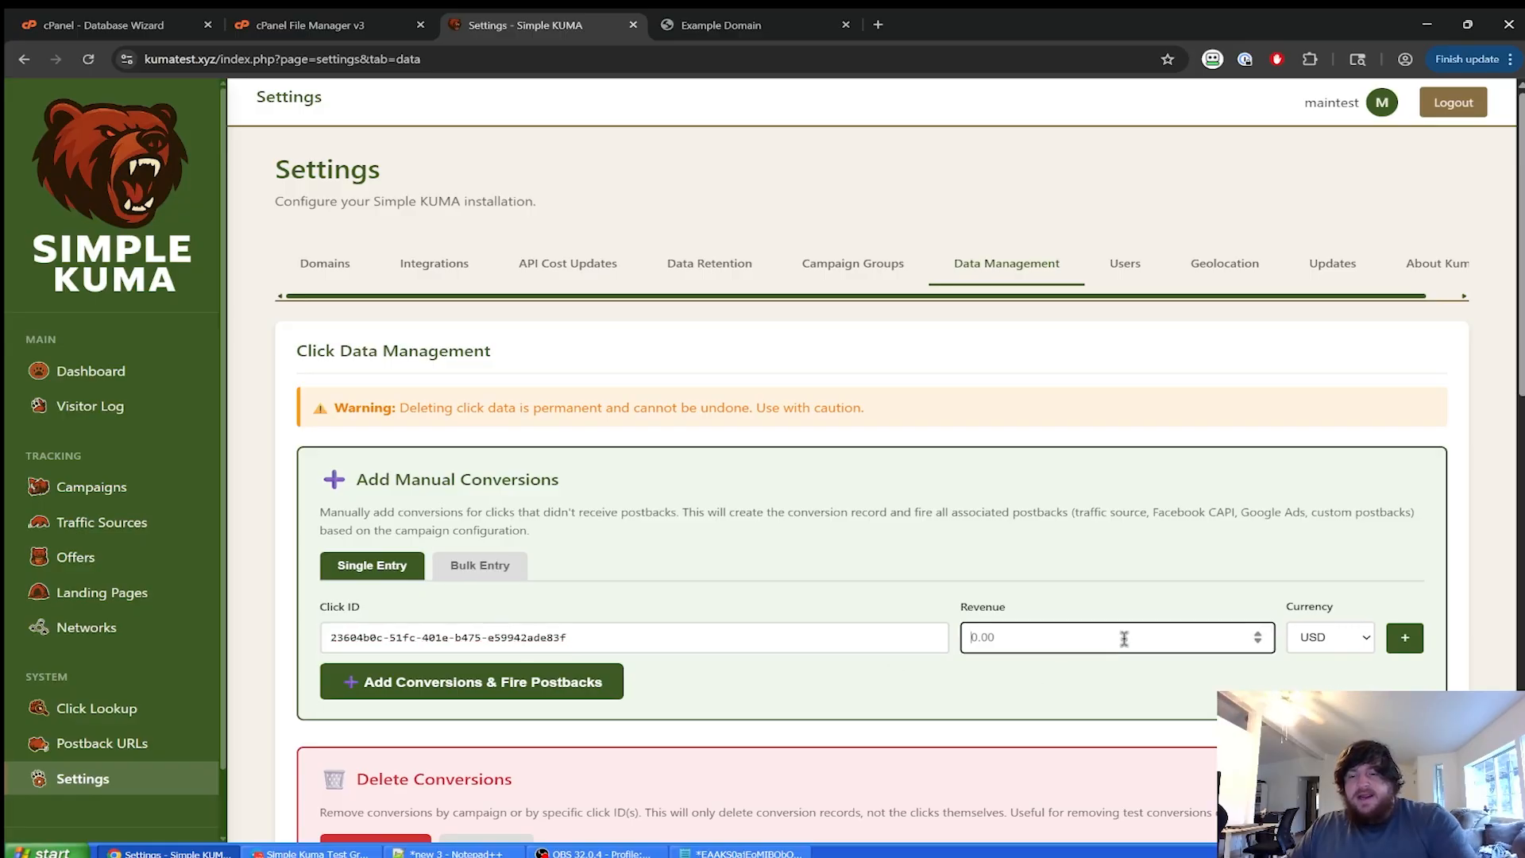
pyautogui.write('20')
pyautogui.press('BackSpace')
pyautogui.write('1')
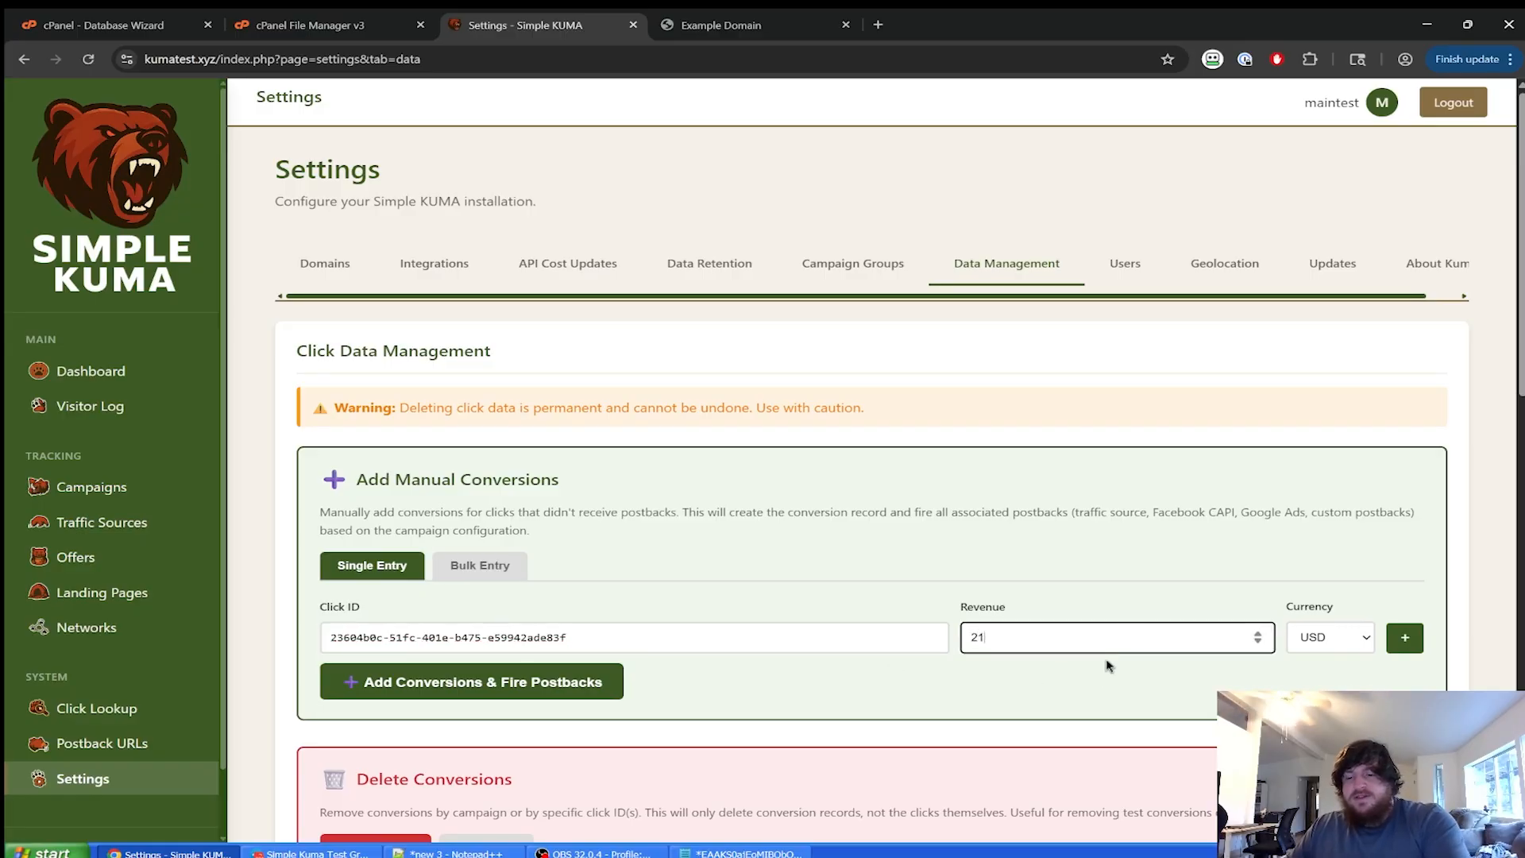
pyautogui.write('.50')
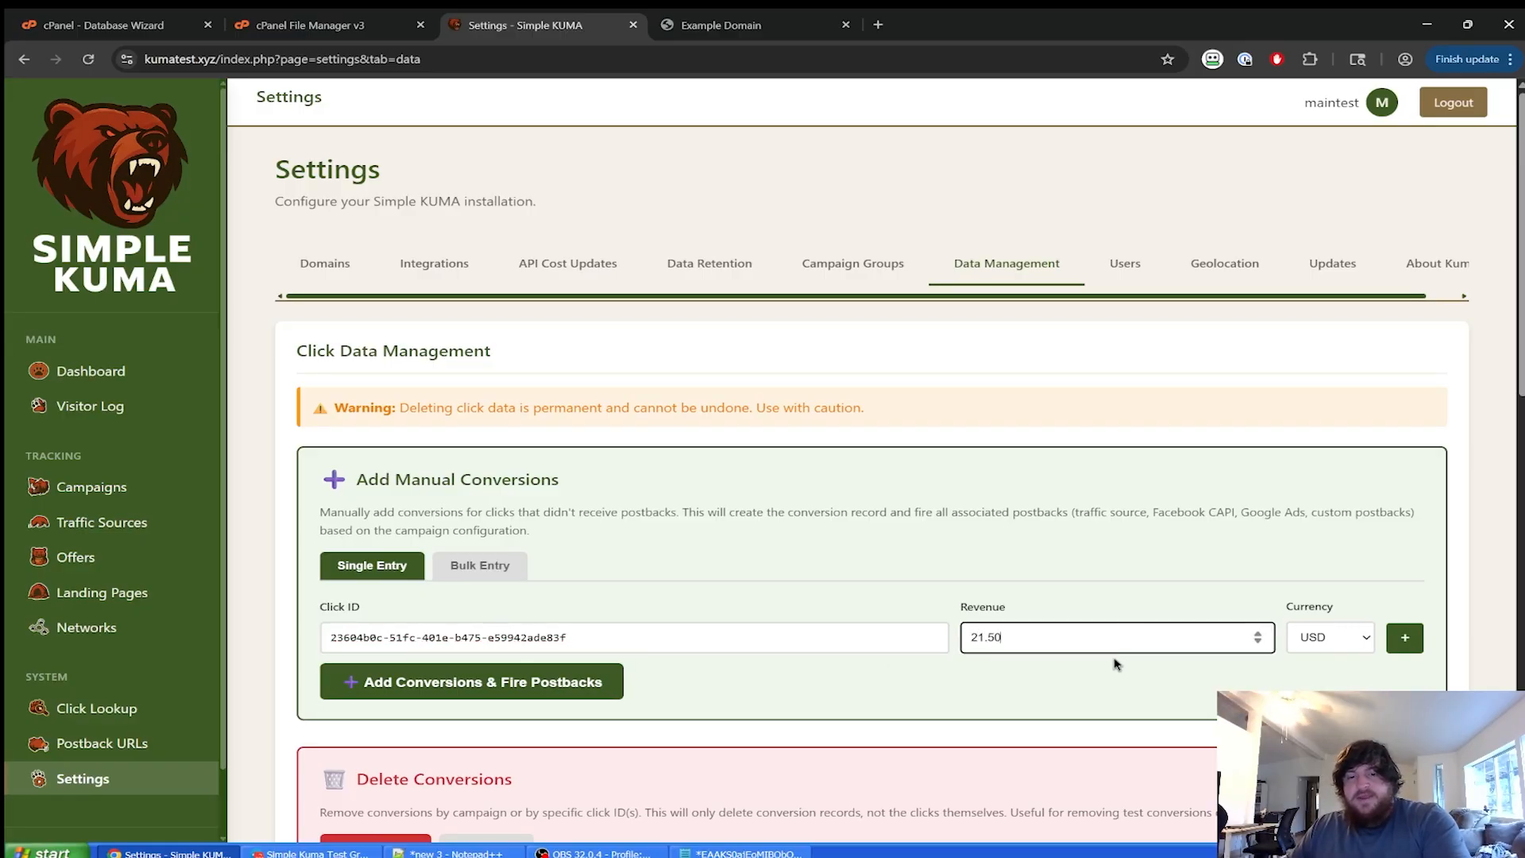
pyautogui.click(1116, 664)
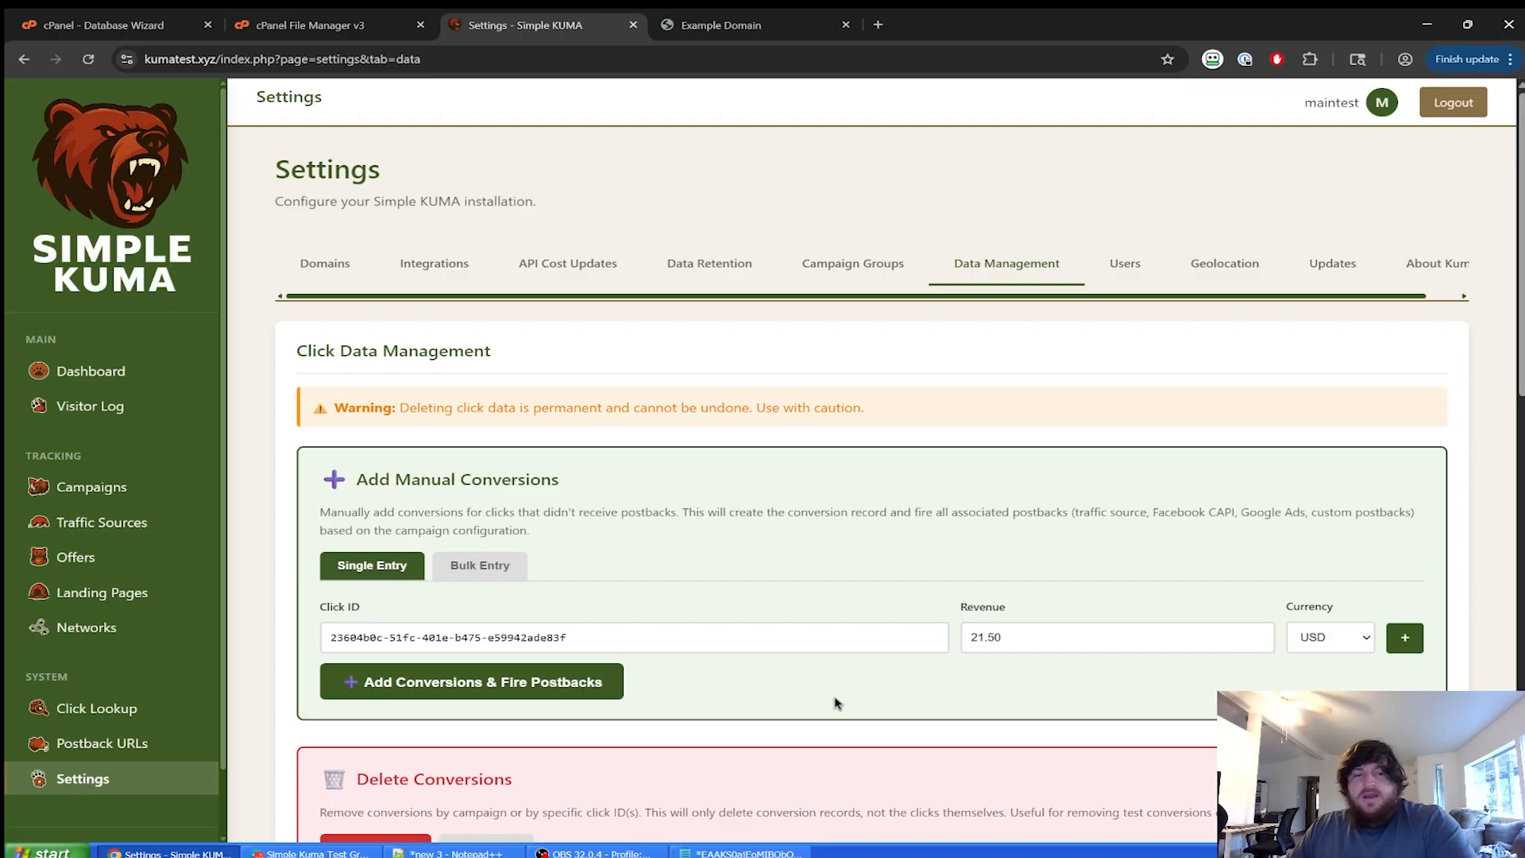
pyautogui.click(442, 683)
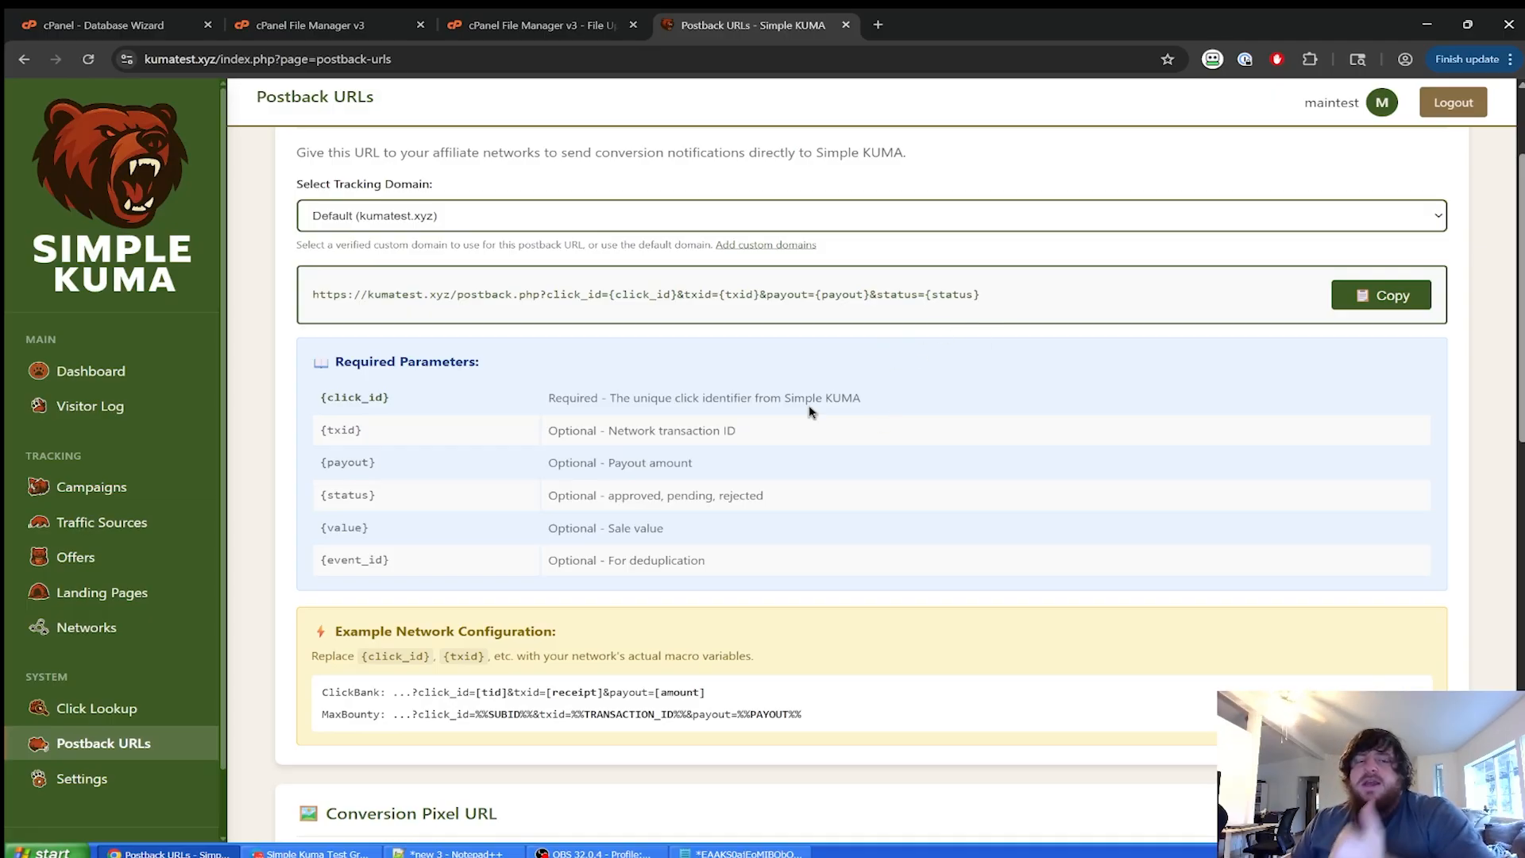
# Review the Tracking Domain options on Postback URLs, keeping kumatest.xyz selected.
pyautogui.click(690, 221)
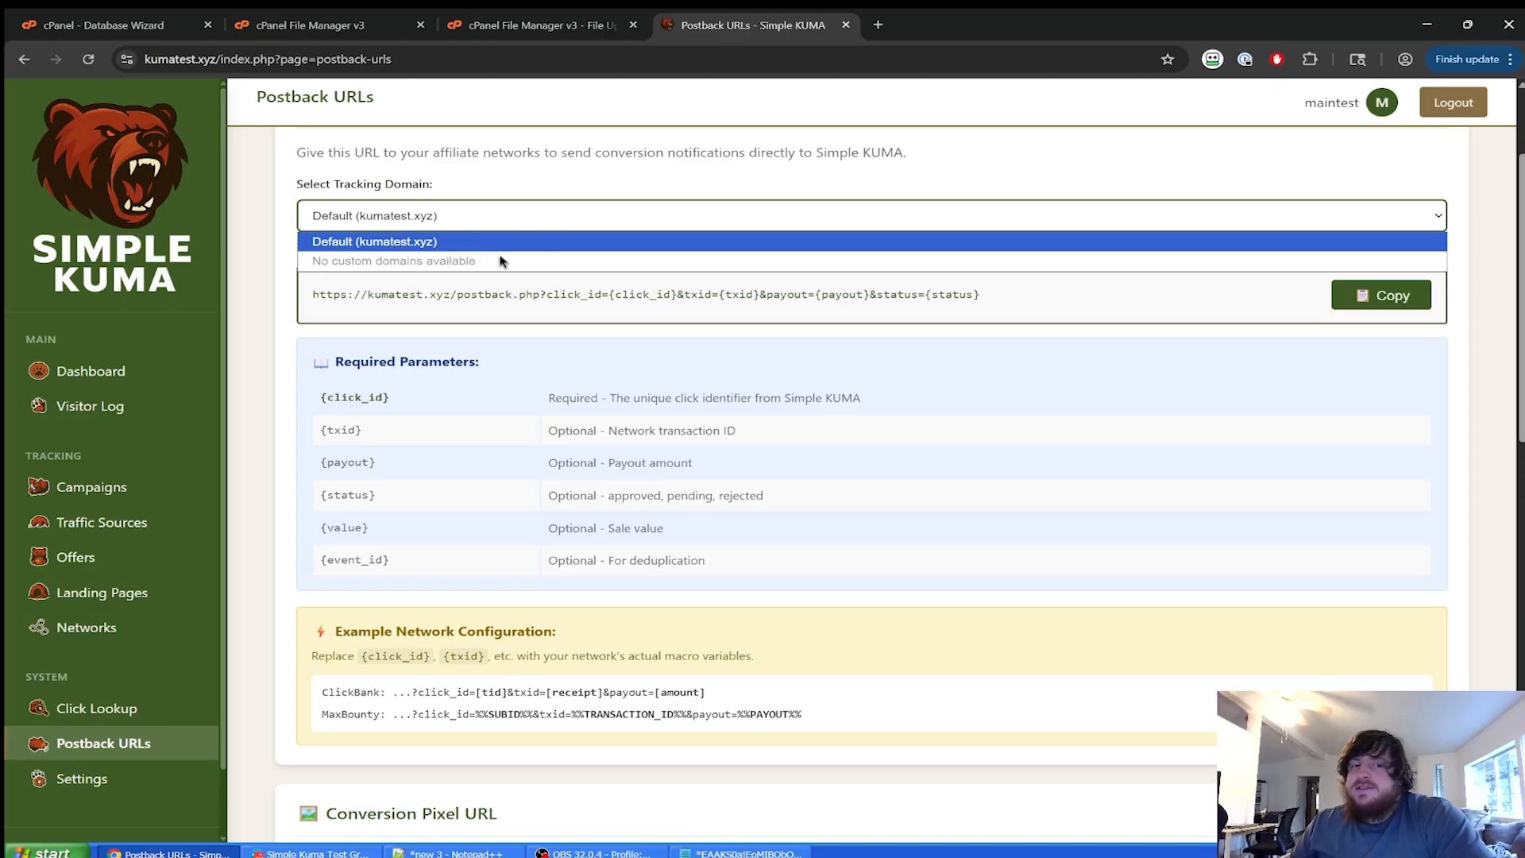
pyautogui.click(425, 228)
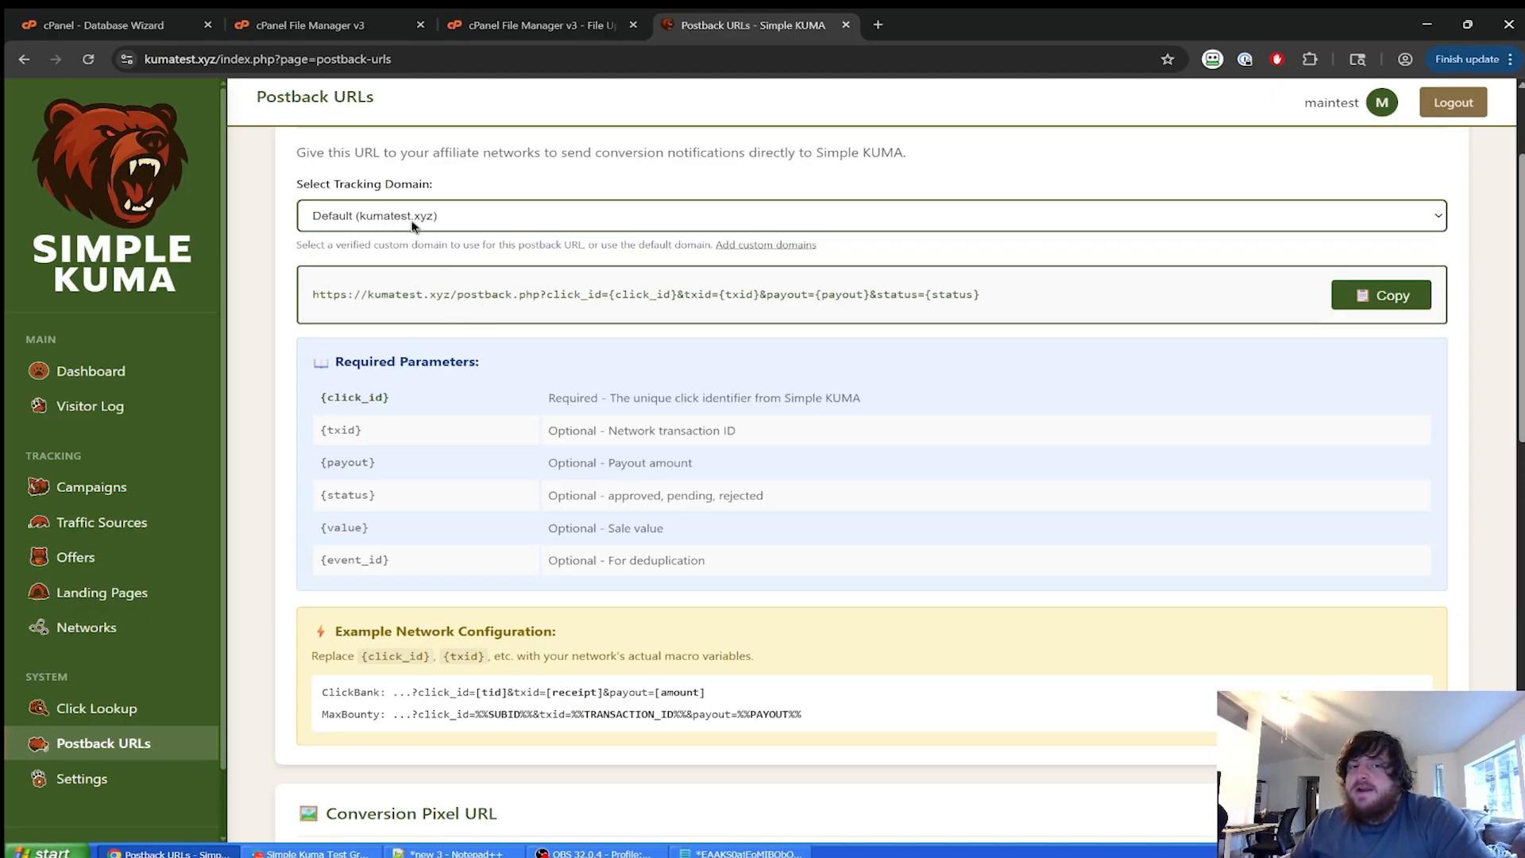
pyautogui.click(413, 227)
pyautogui.click(417, 237)
# Look over the Postback URLs page, then return to the Dashboard showing $21.50 revenue.
pyautogui.scroll(-8, 518, 436)
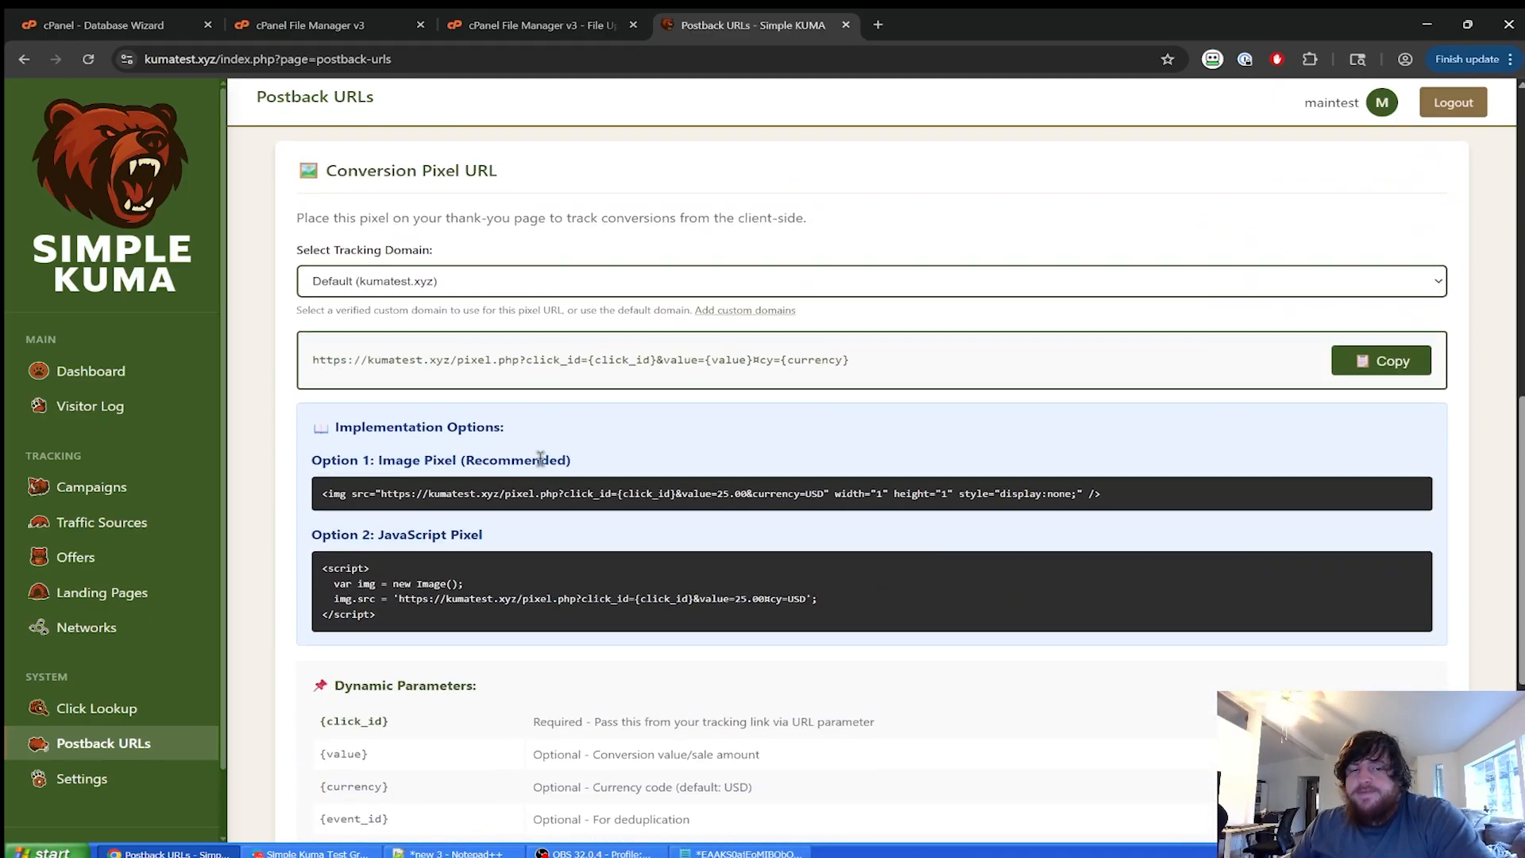
pyautogui.scroll(7, 540, 460)
pyautogui.scroll(-7, 443, 629)
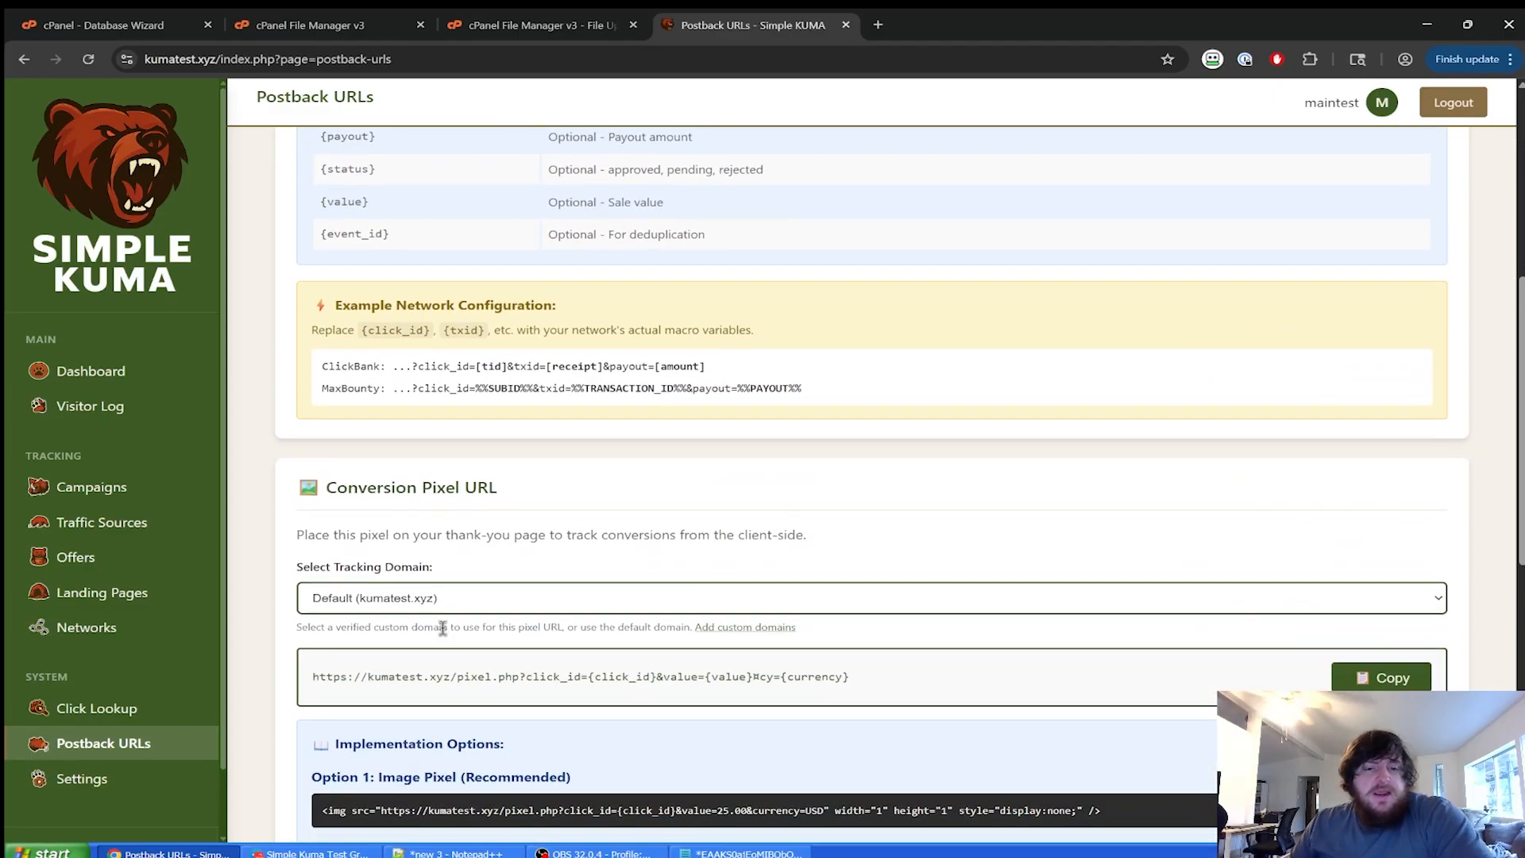
pyautogui.scroll(8, 382, 642)
pyautogui.click(92, 371)
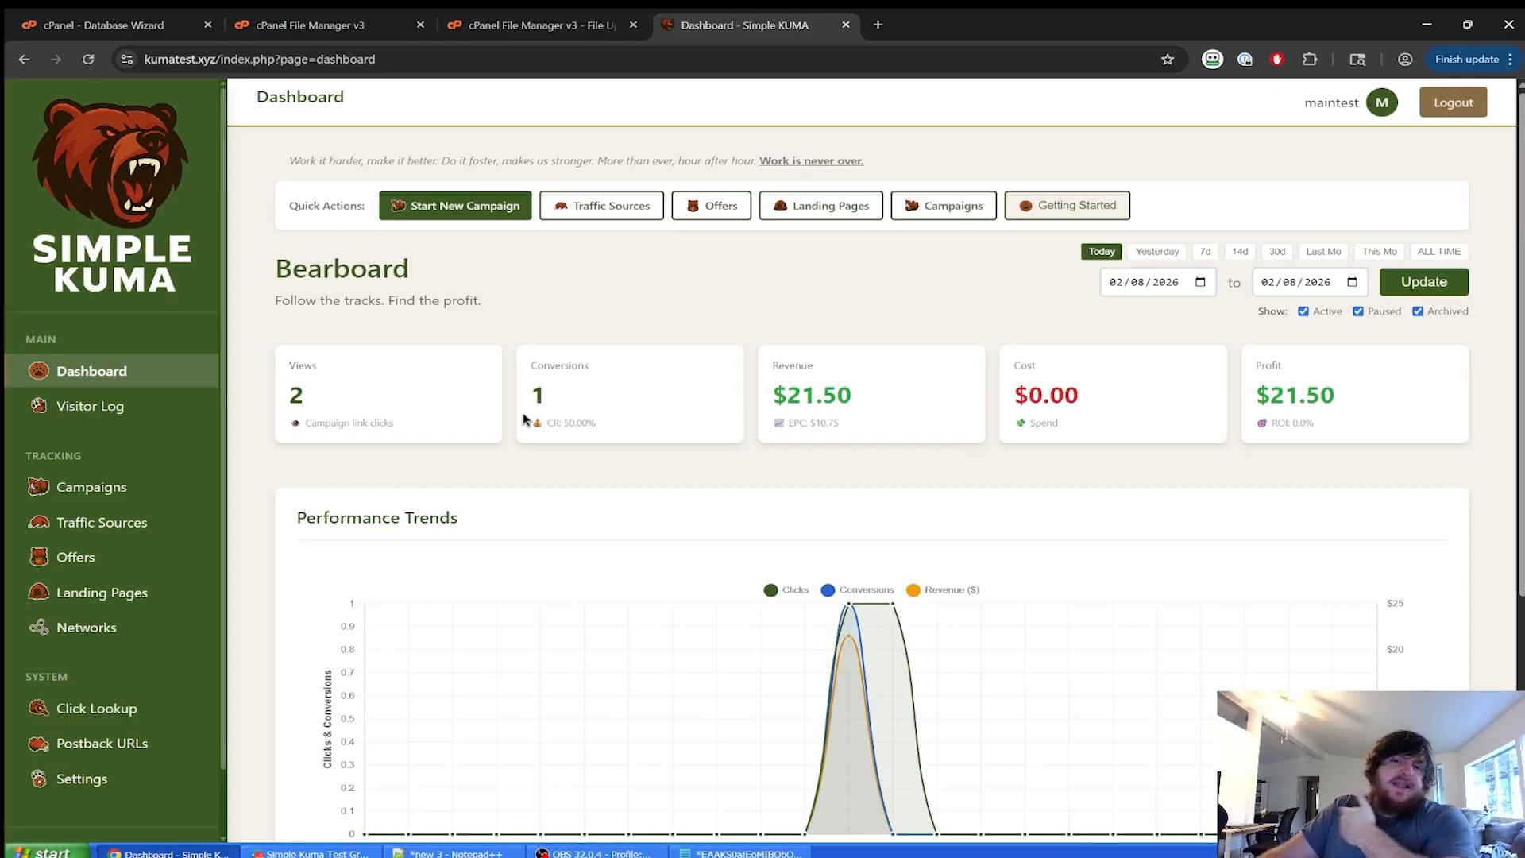
pyautogui.scroll(-5, 526, 425)
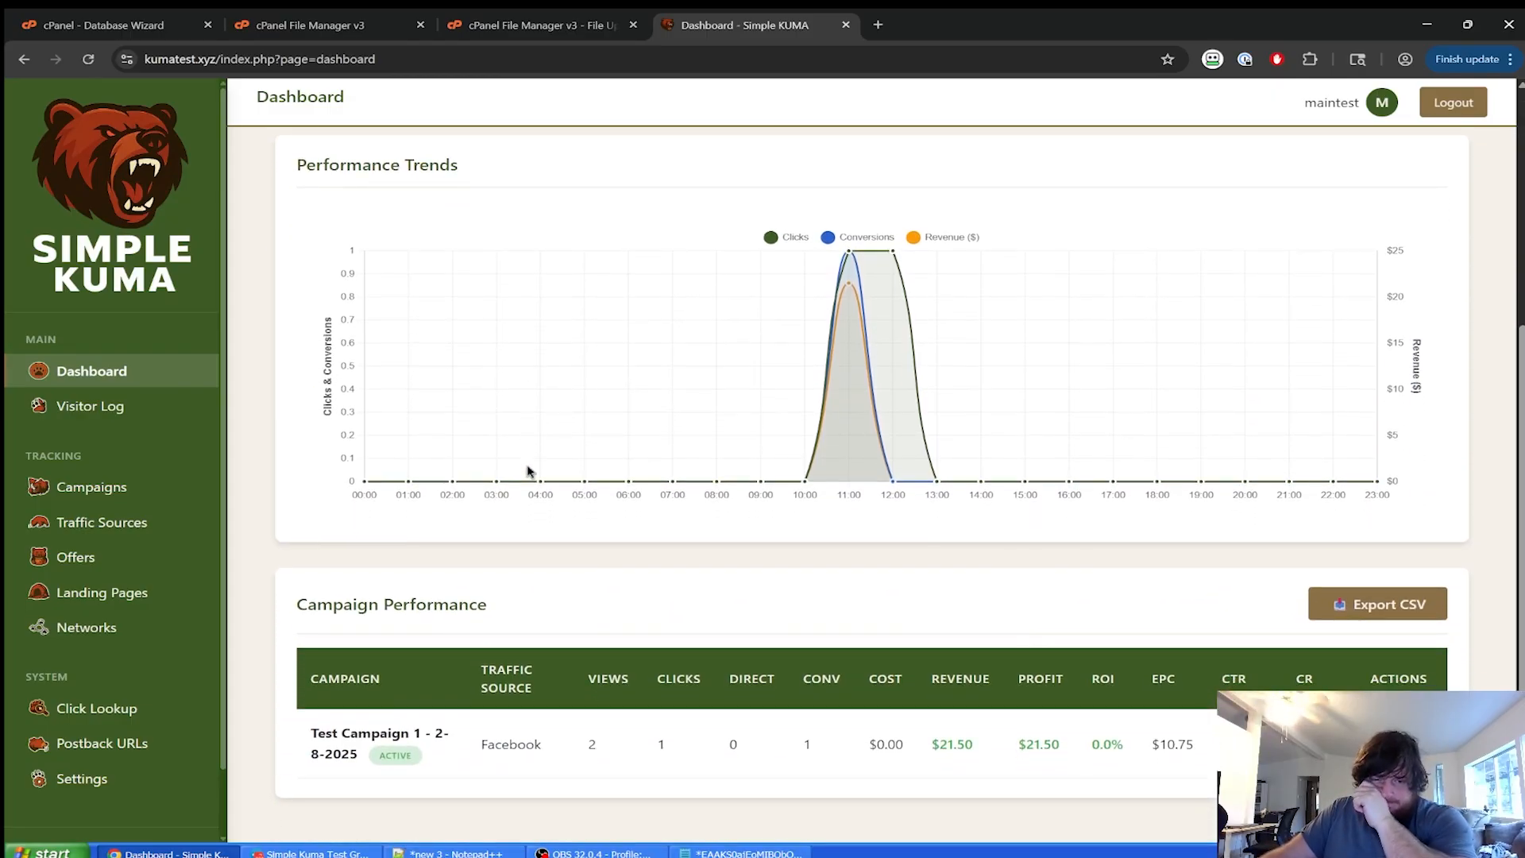
pyautogui.scroll(5, 715, 575)
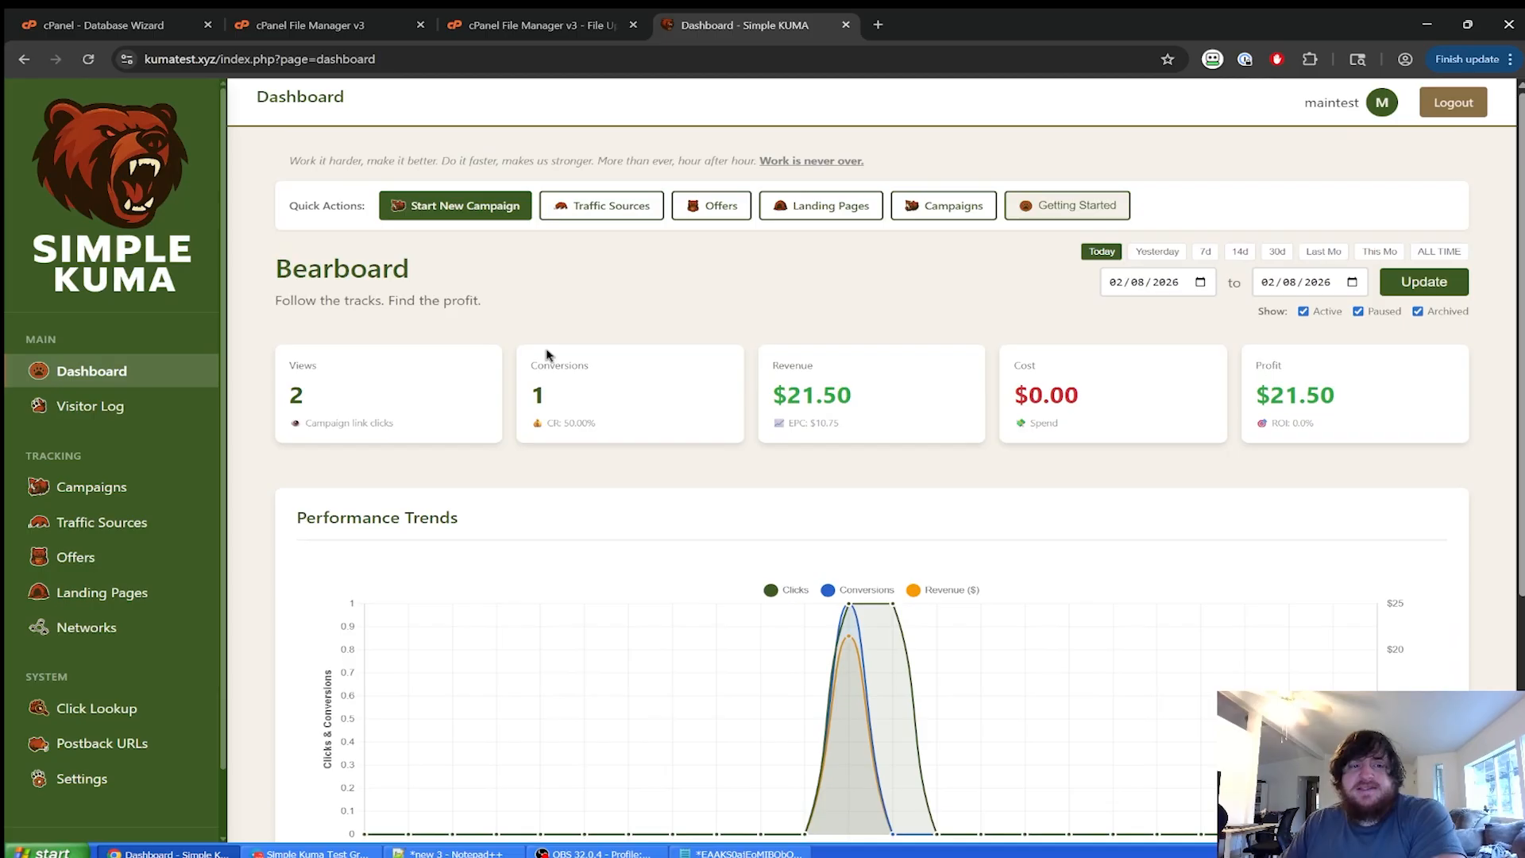